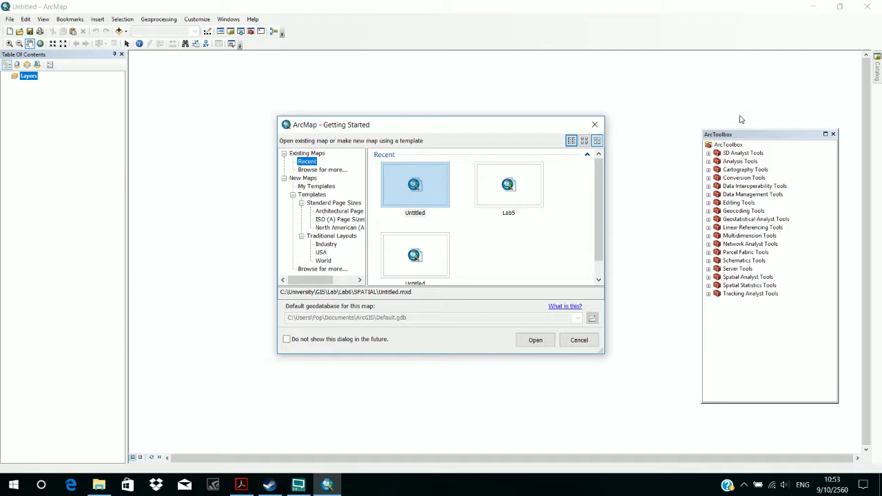
# Step: Dismiss the Getting Started dialog, switch to File Explorer and copy the data folder from lab6 on USB Drive (F:)
pyautogui.click(595, 125)
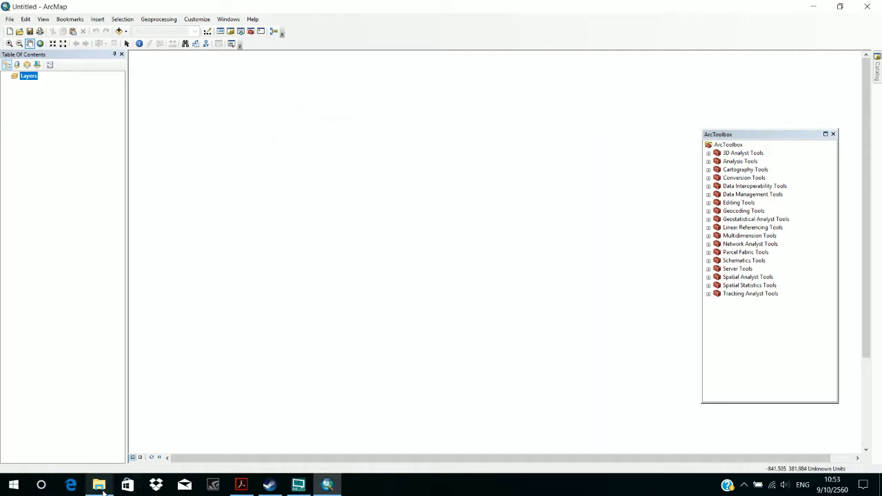
pyautogui.click(99, 484)
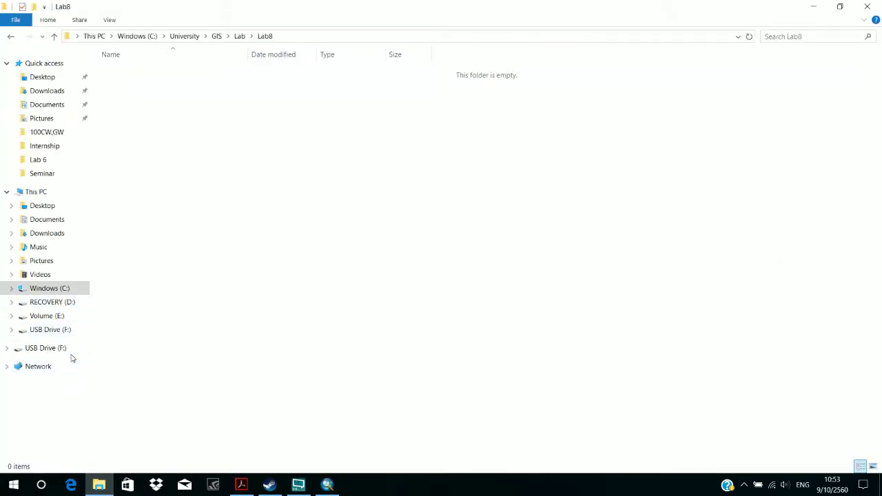
pyautogui.click(73, 351)
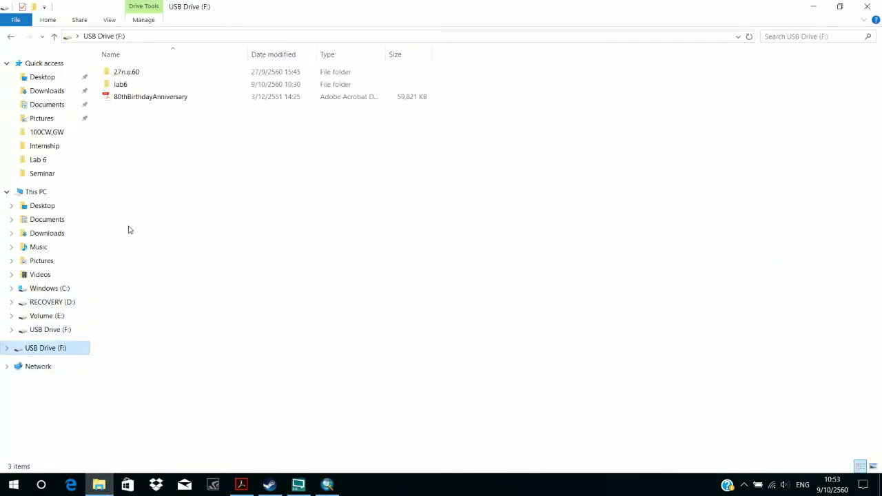
pyautogui.click(190, 90)
pyautogui.doubleClick(190, 89)
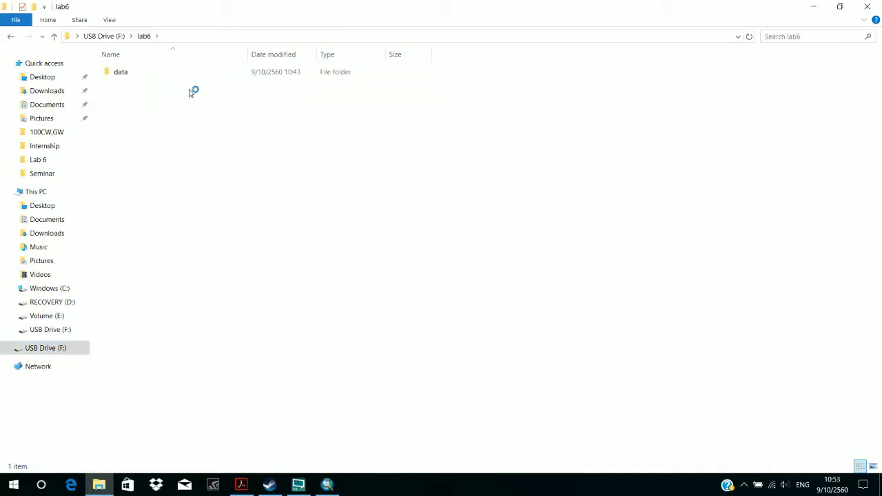
pyautogui.click(195, 77)
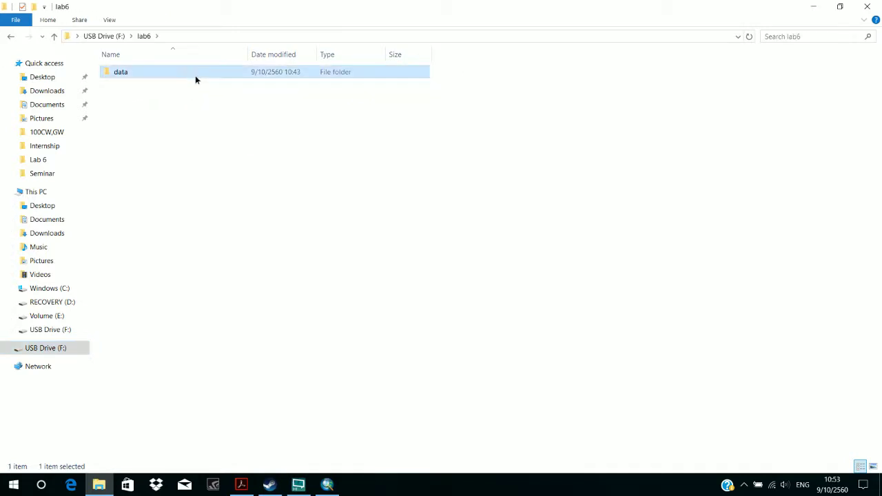
pyautogui.rightClick(196, 76)
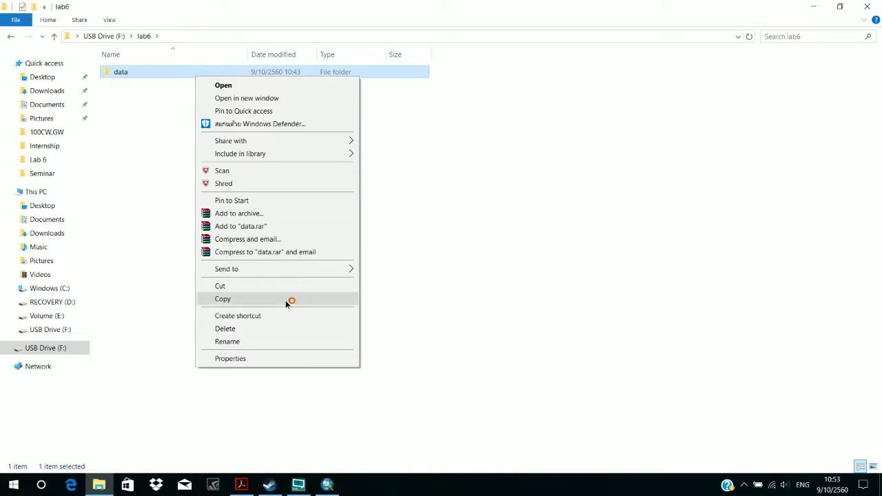
pyautogui.click(287, 299)
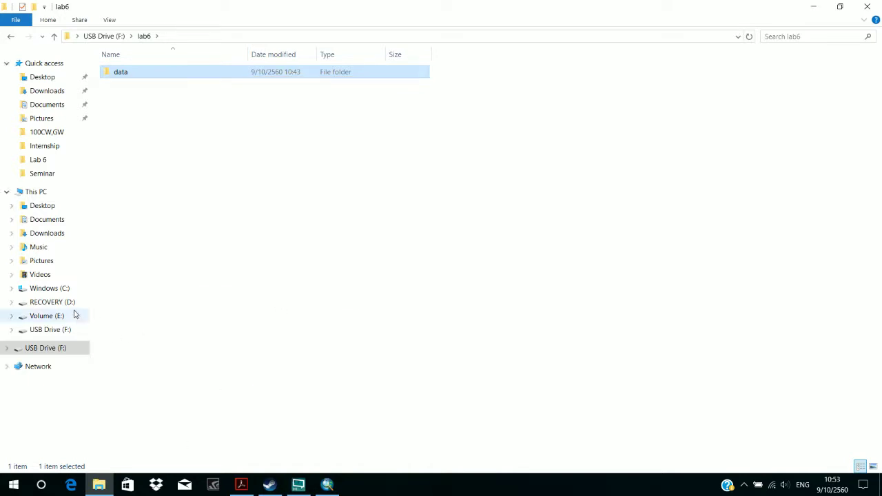
# Step: Paste the copied data folder into C:\University\GIS\Lab\Lab7
pyautogui.click(84, 288)
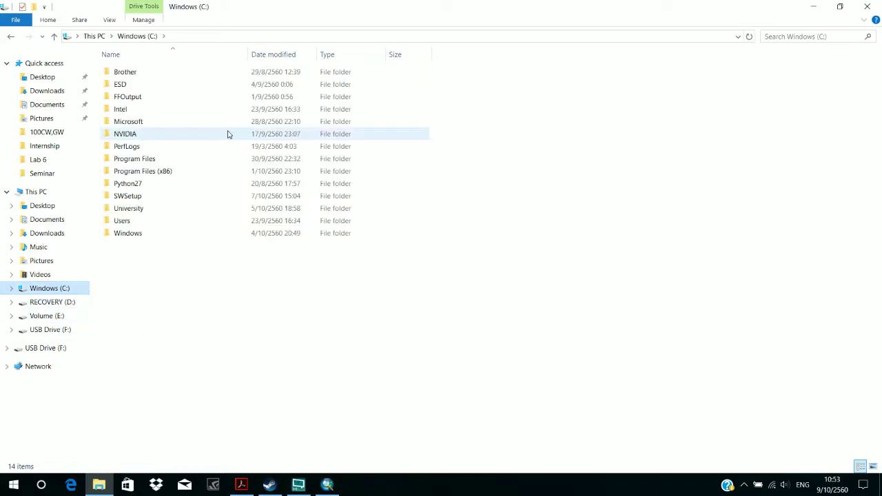
pyautogui.doubleClick(181, 212)
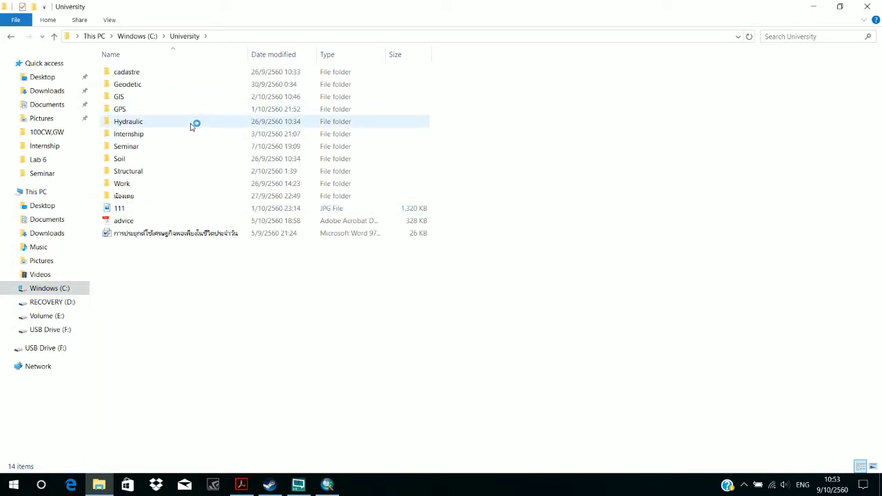
pyautogui.click(191, 126)
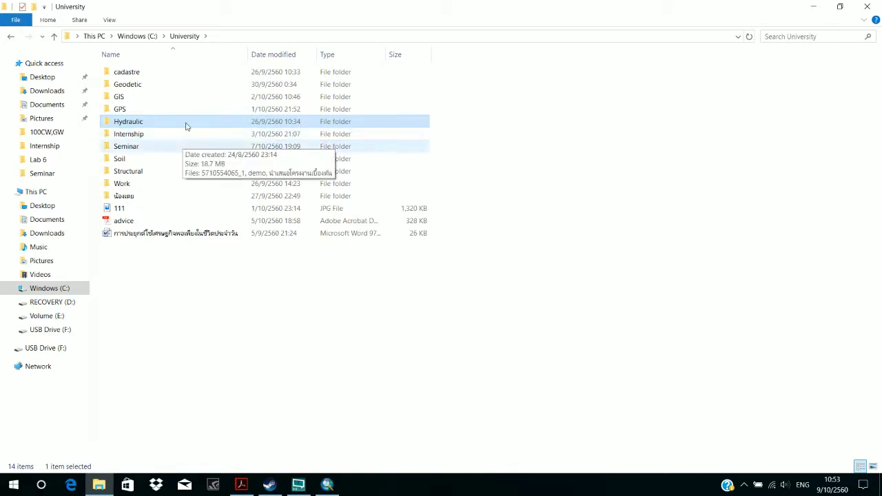
pyautogui.doubleClick(202, 96)
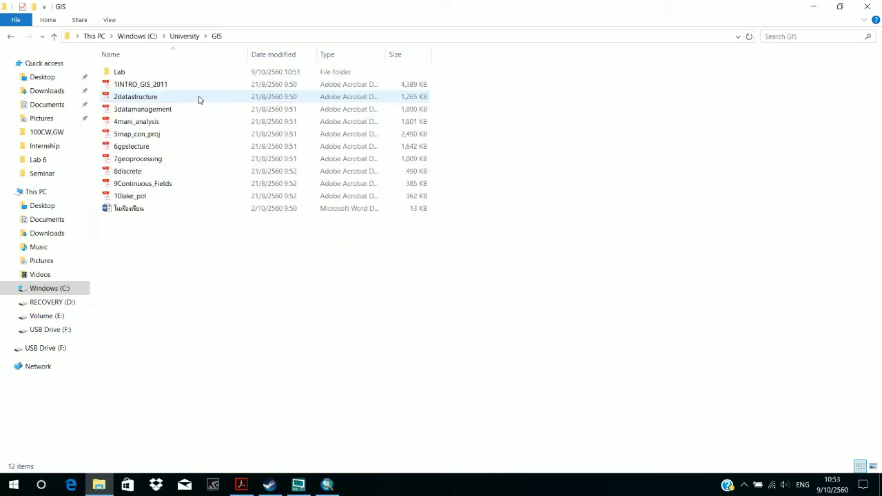
pyautogui.doubleClick(204, 74)
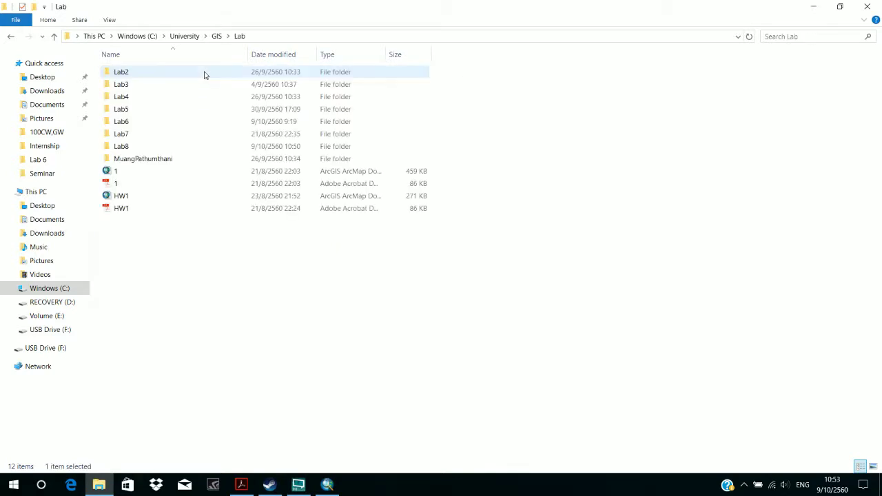
pyautogui.click(176, 129)
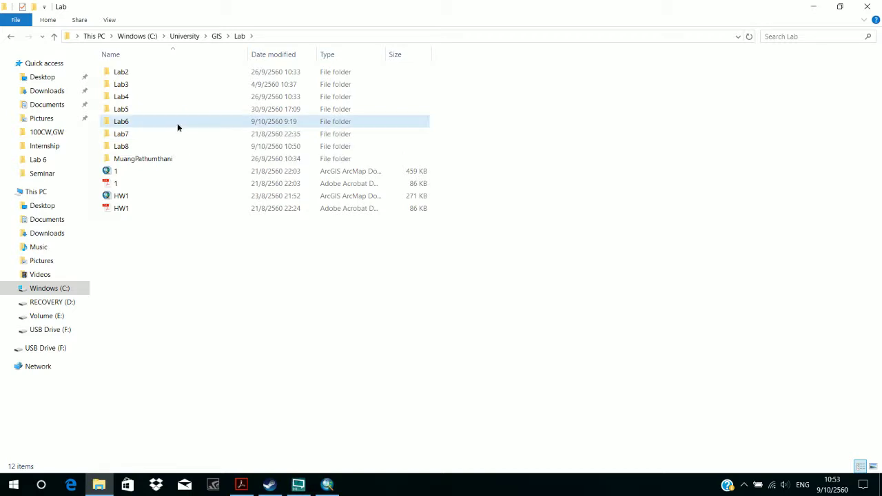
pyautogui.doubleClick(177, 124)
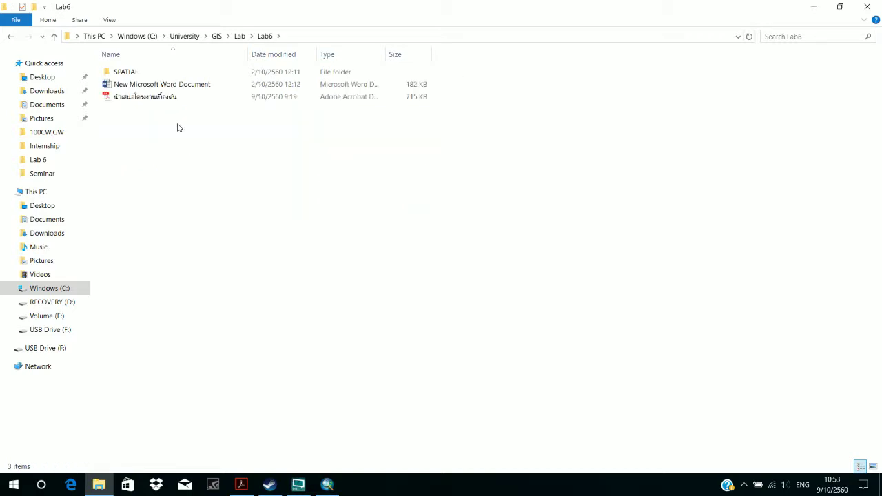
pyautogui.click(14, 38)
pyautogui.doubleClick(146, 140)
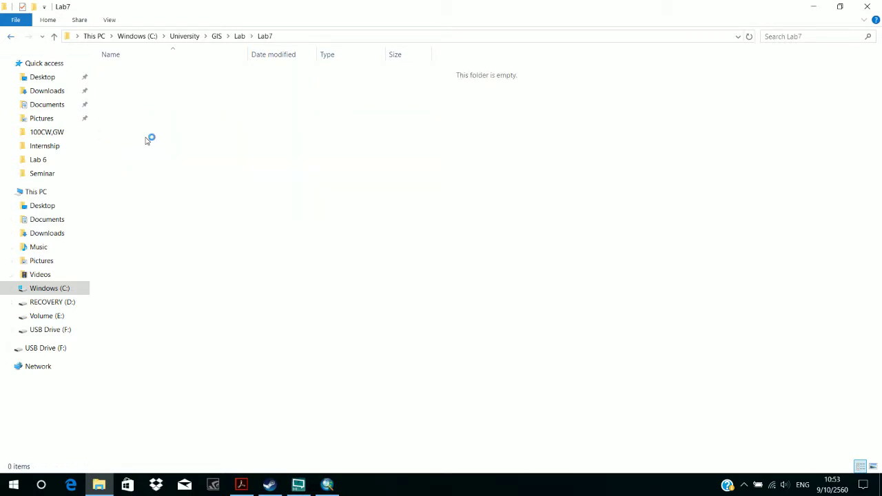
pyautogui.hotkey('ctrl', 'v')
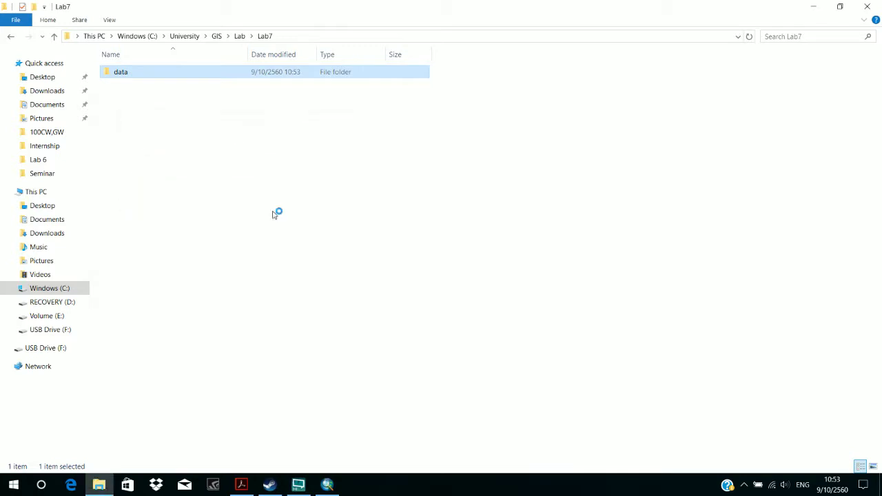
# Step: Try to safely eject the USB flash disk
pyautogui.click(745, 485)
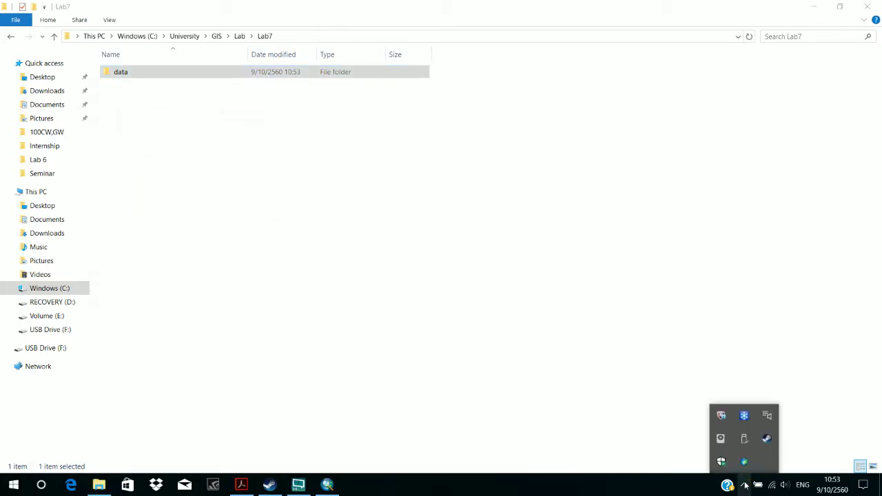
pyautogui.click(746, 447)
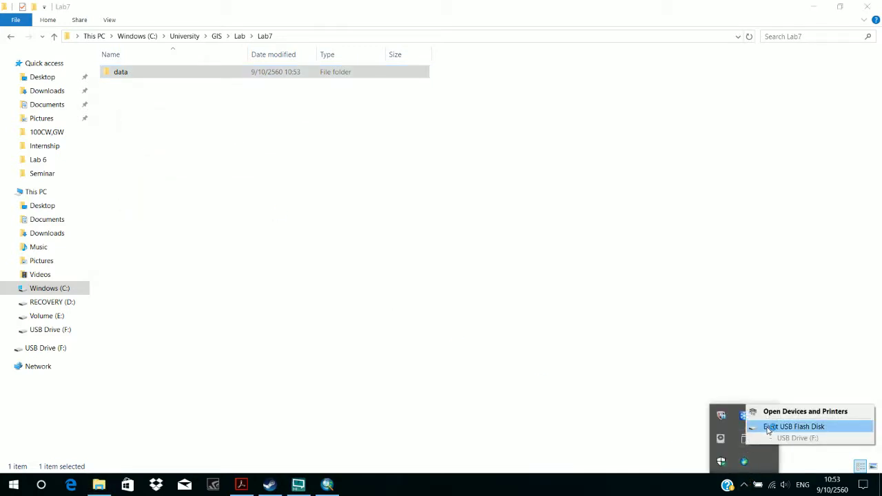
pyautogui.click(768, 428)
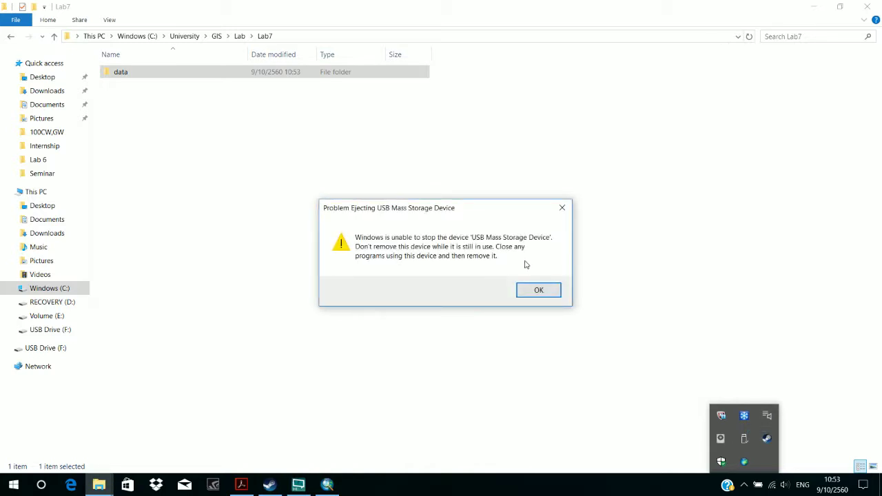
pyautogui.click(530, 294)
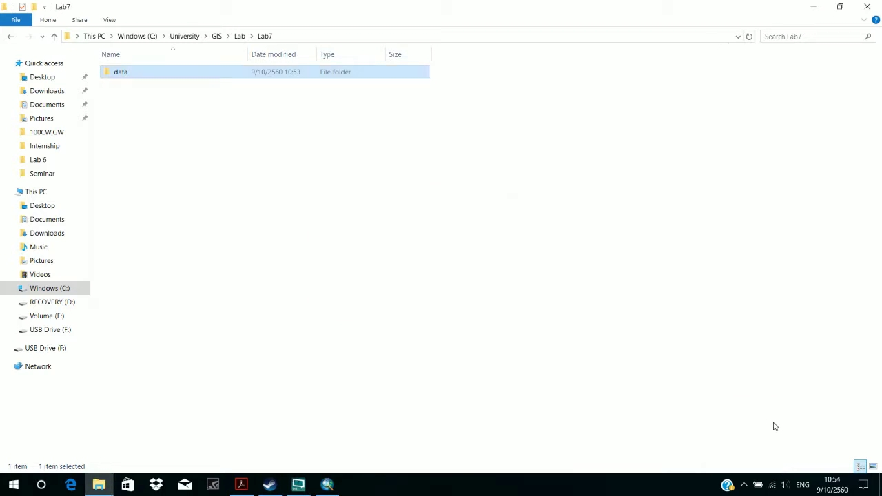
pyautogui.click(746, 485)
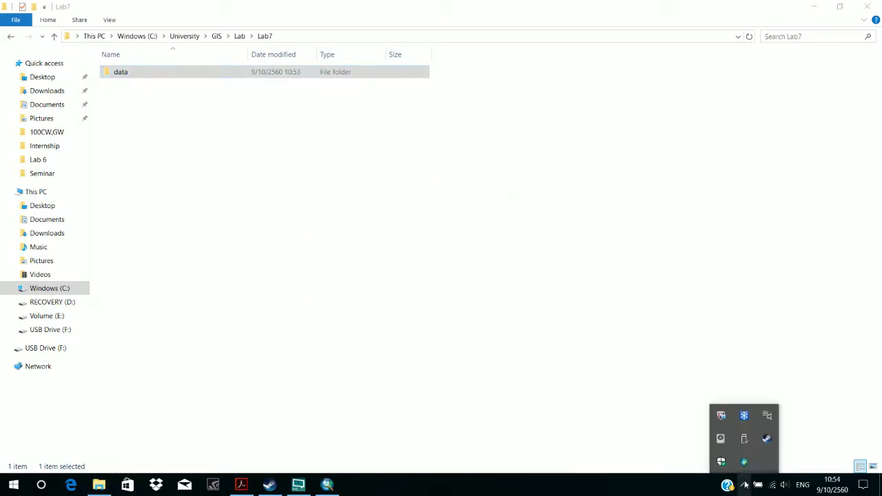
pyautogui.click(747, 440)
pyautogui.click(769, 426)
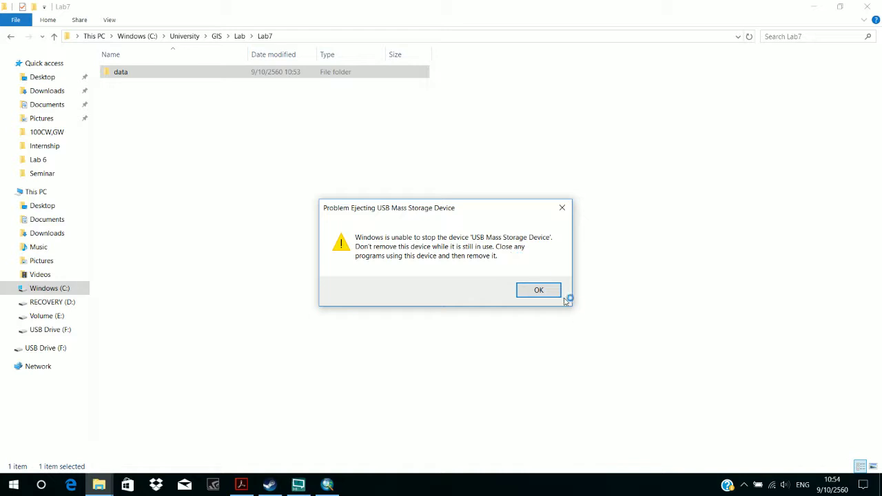
pyautogui.click(539, 290)
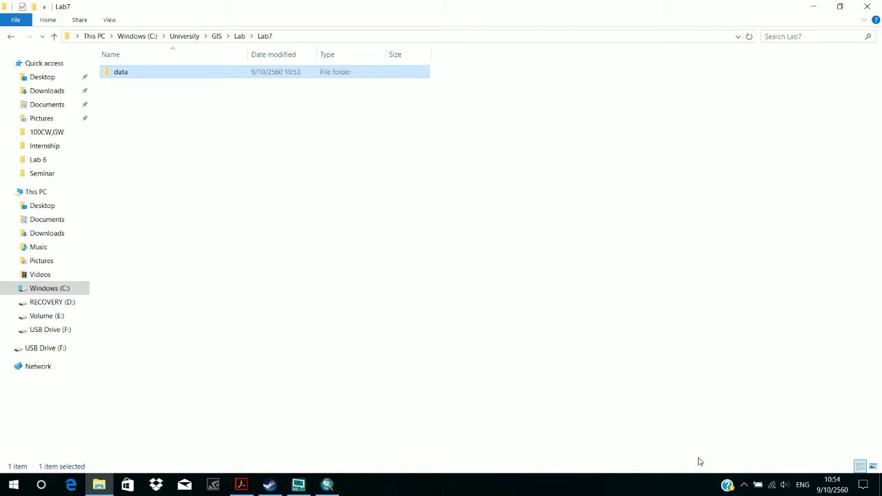
pyautogui.click(744, 484)
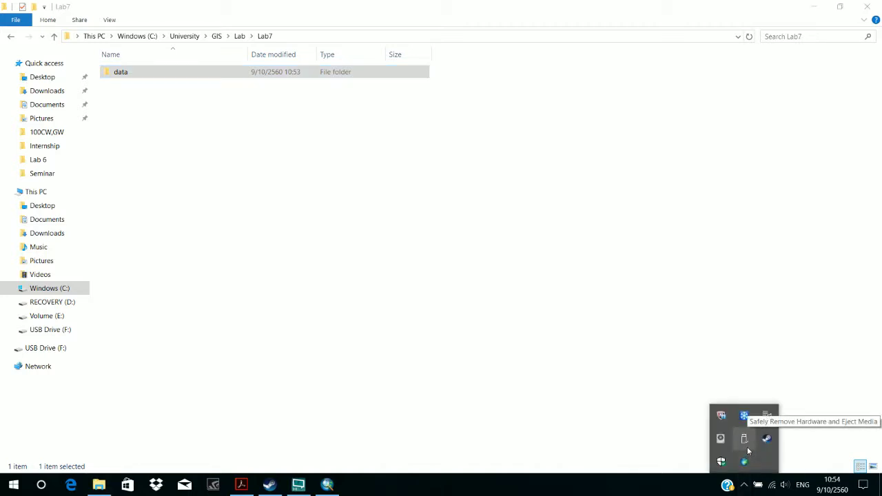
pyautogui.click(747, 447)
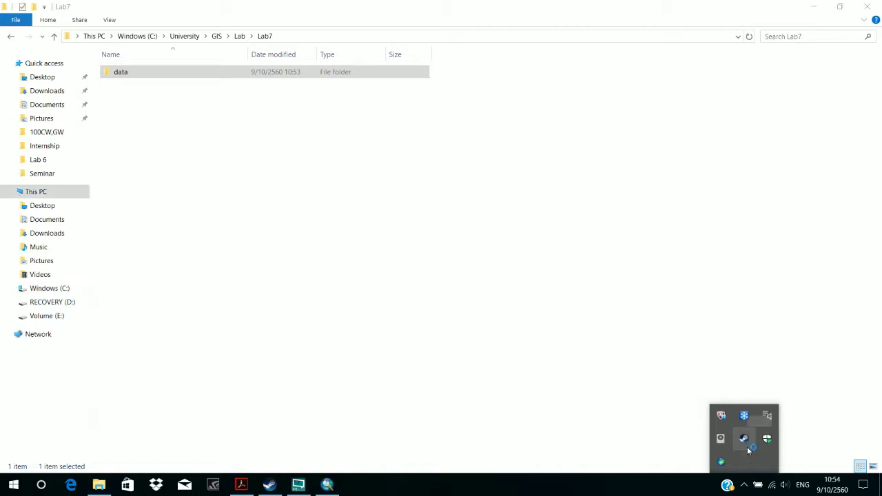
pyautogui.click(581, 137)
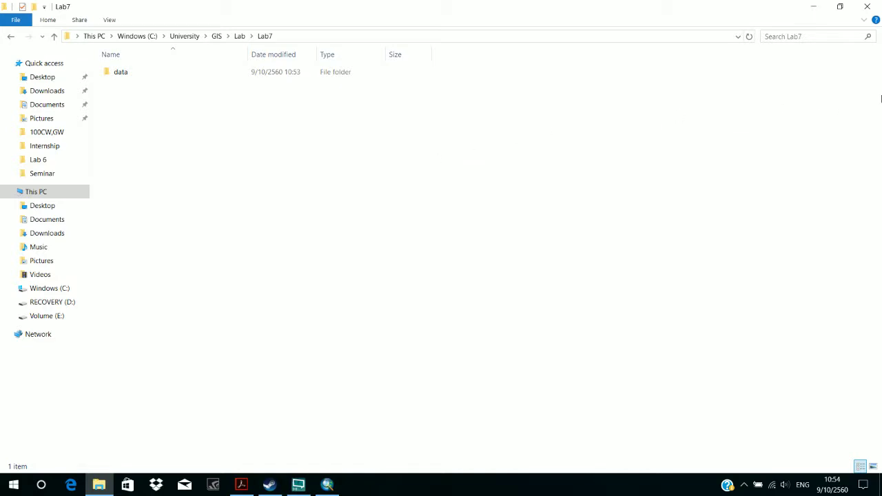
# Step: Minimize the Lab7 folder window and re-sort the desktop icons
pyautogui.click(812, 10)
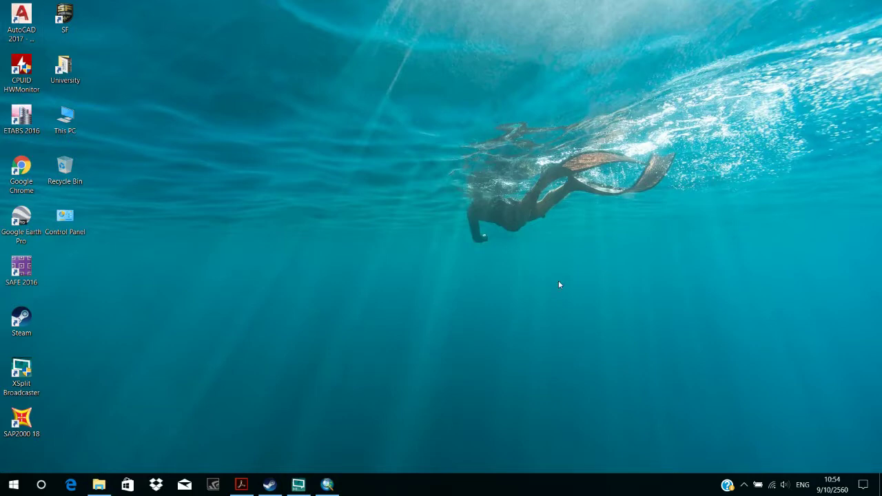
pyautogui.click(744, 484)
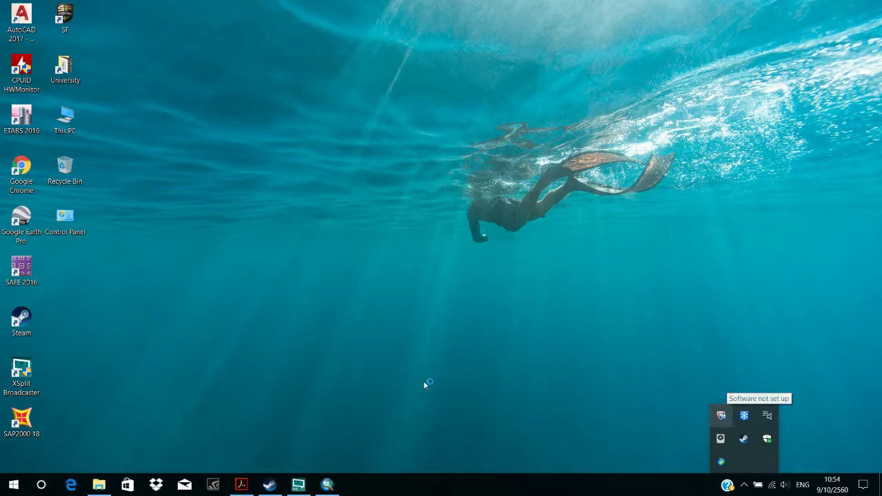
pyautogui.click(404, 369)
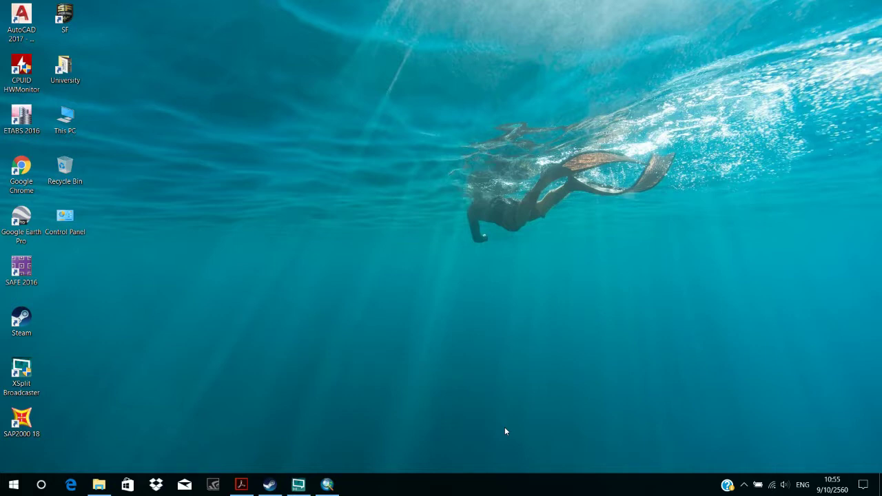
pyautogui.click(62, 129)
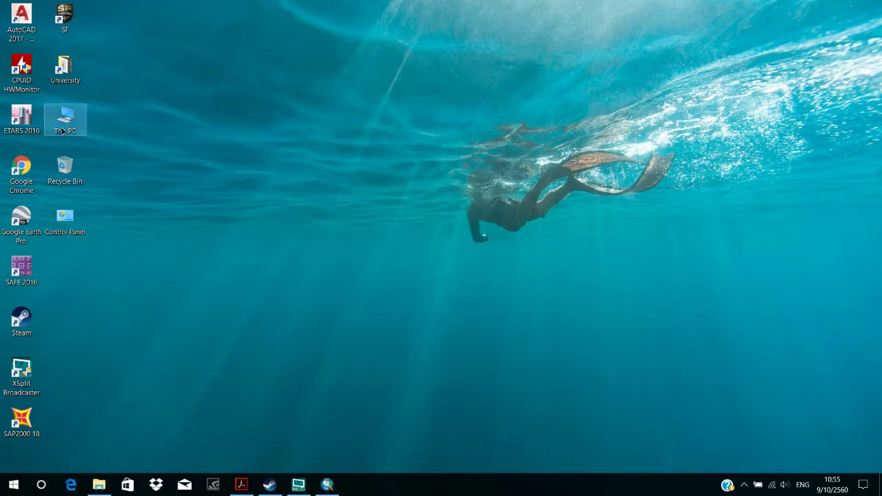
pyautogui.rightClick(118, 124)
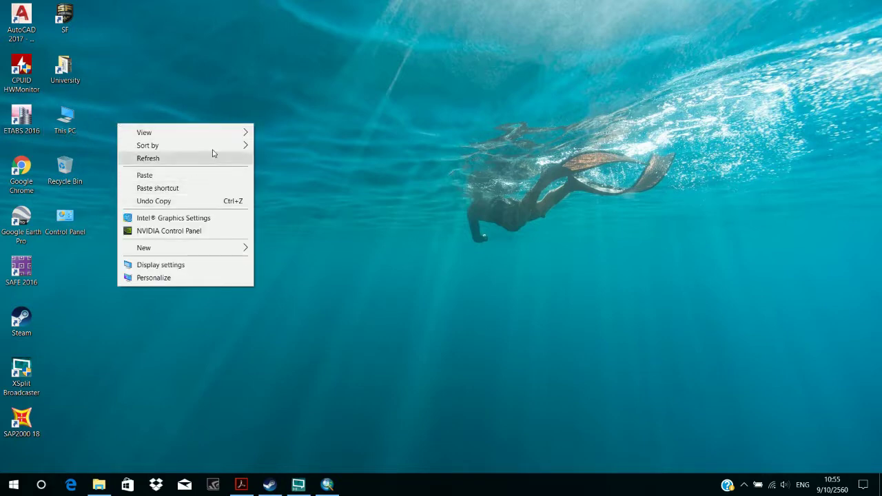
pyautogui.moveTo(213, 149)
pyautogui.click(329, 172)
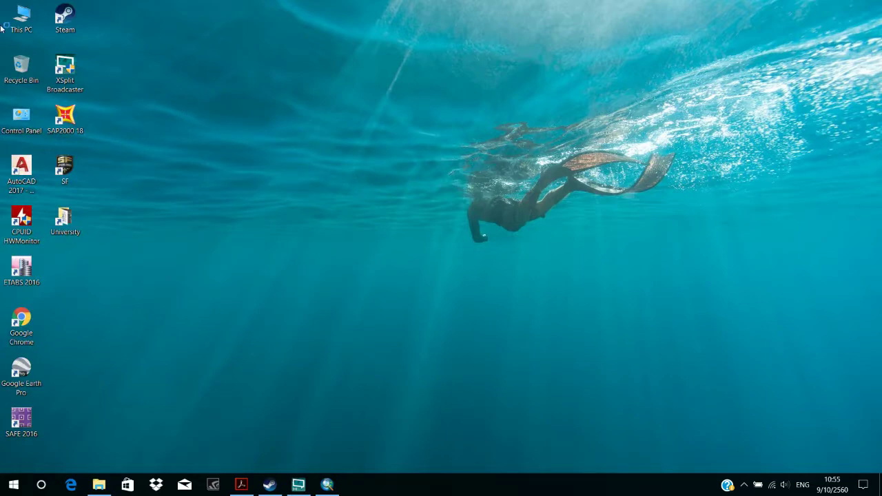
# Step: Check the drives in This PC, close that window and switch back to ArcMap
pyautogui.doubleClick(39, 16)
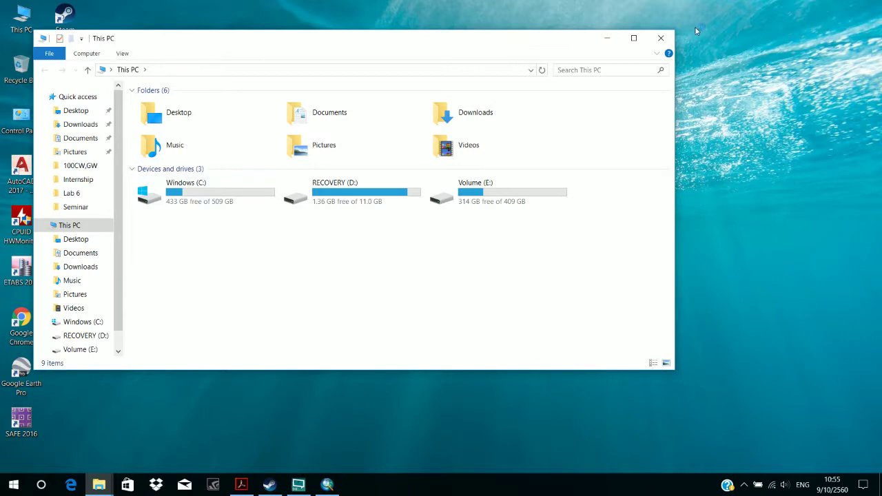
pyautogui.click(662, 37)
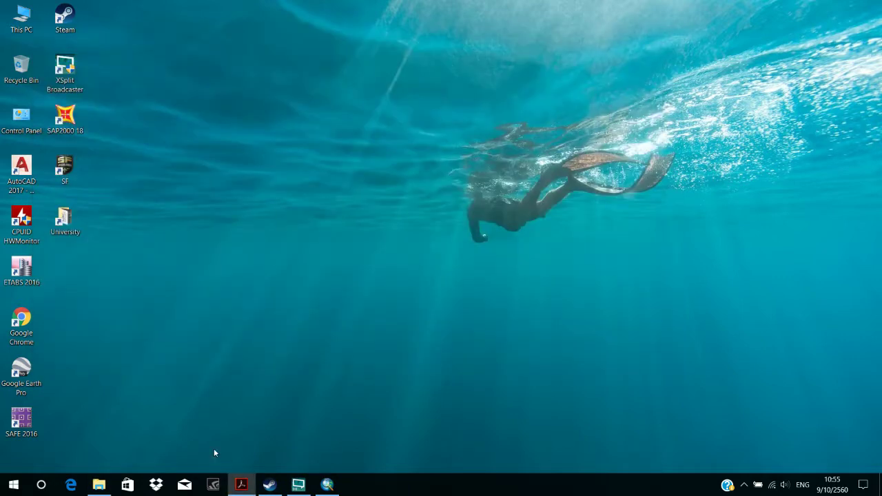
pyautogui.click(327, 485)
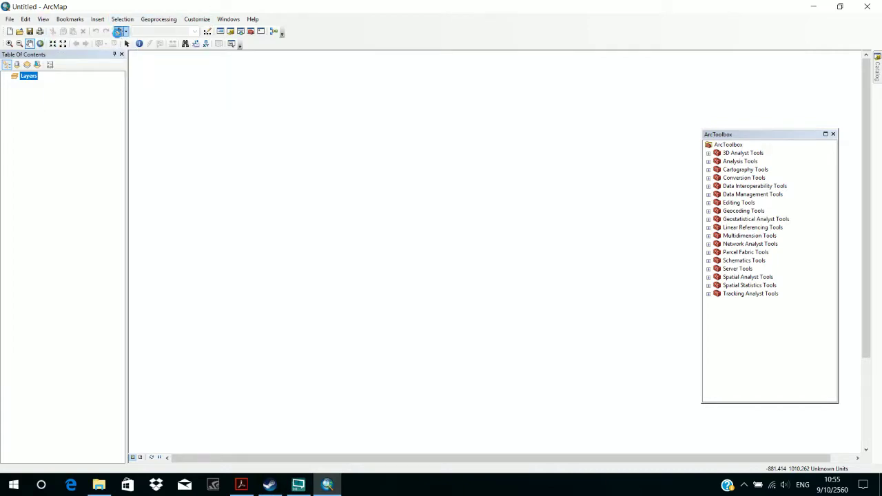
# Step: Start adding data to the map and connect to the C:\ drive as a folder
pyautogui.click(118, 31)
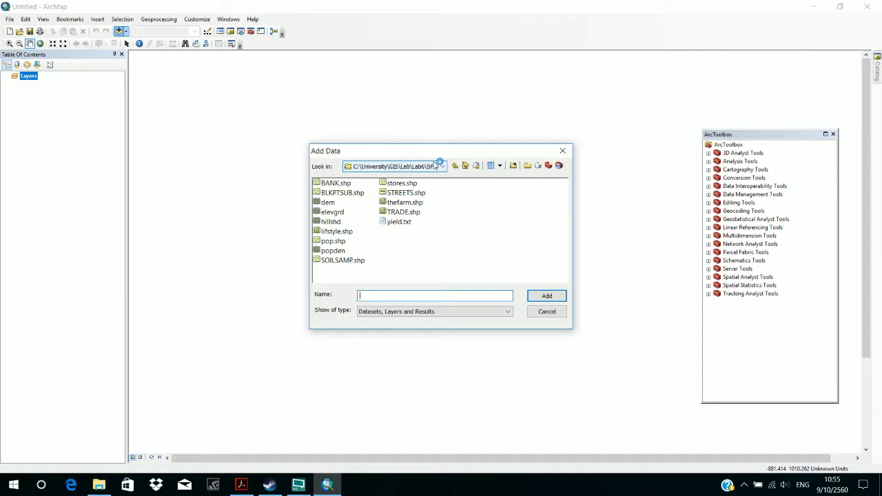
pyautogui.click(441, 169)
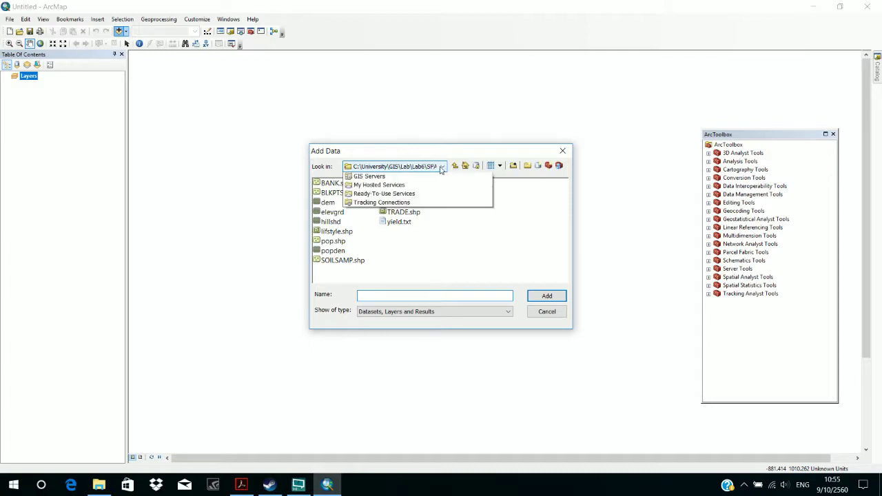
pyautogui.click(441, 169)
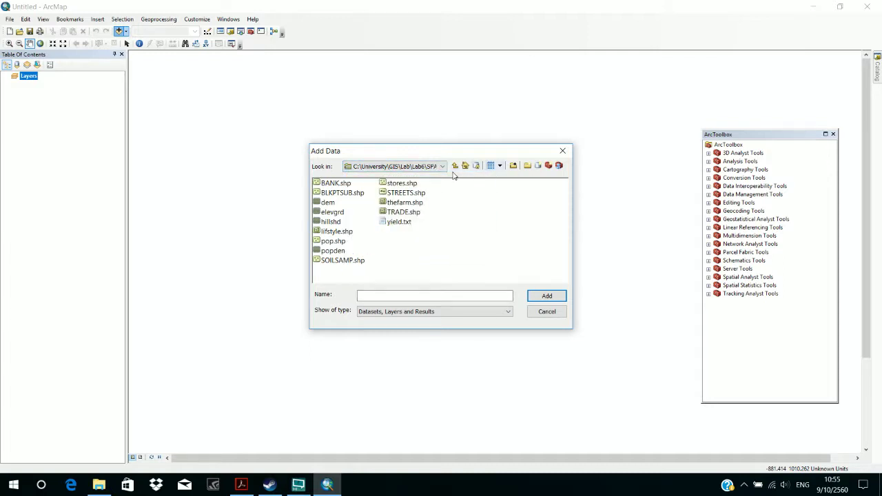
pyautogui.click(515, 166)
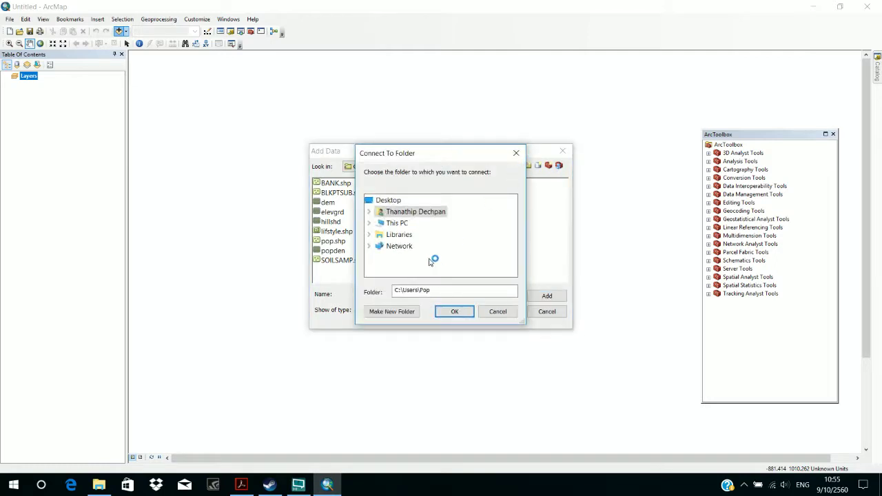
pyautogui.click(387, 224)
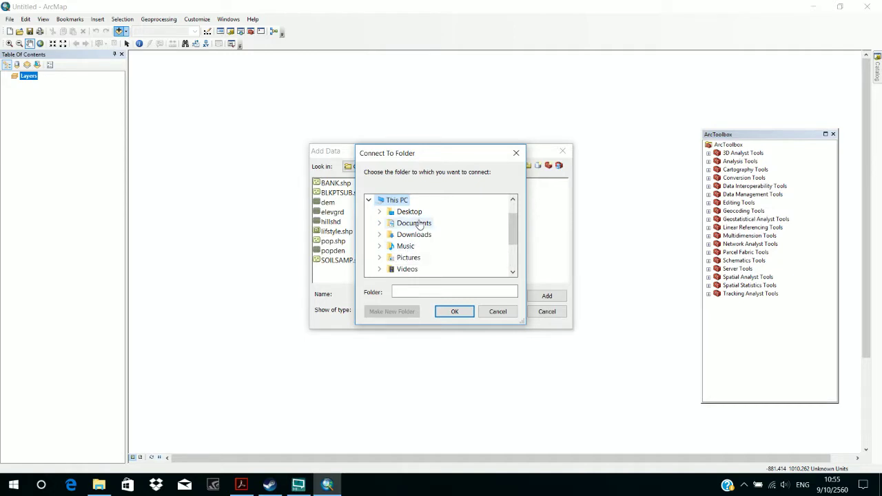
pyautogui.press('End')
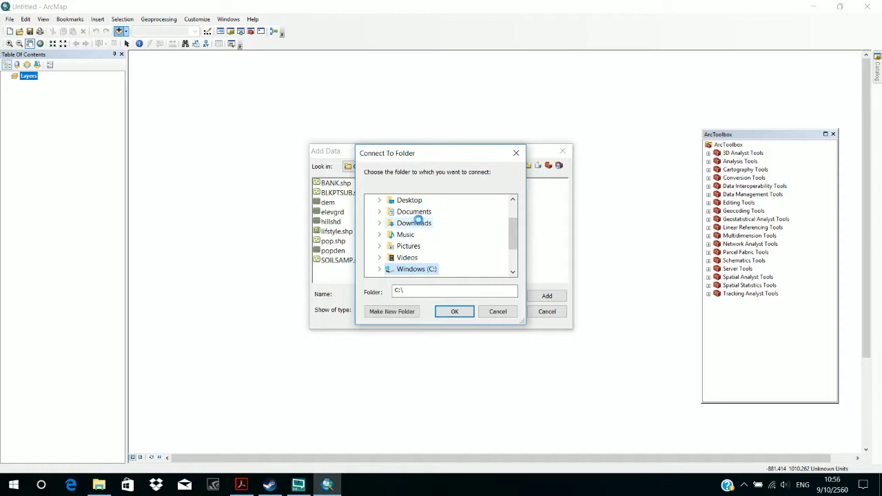
pyautogui.press('Return')
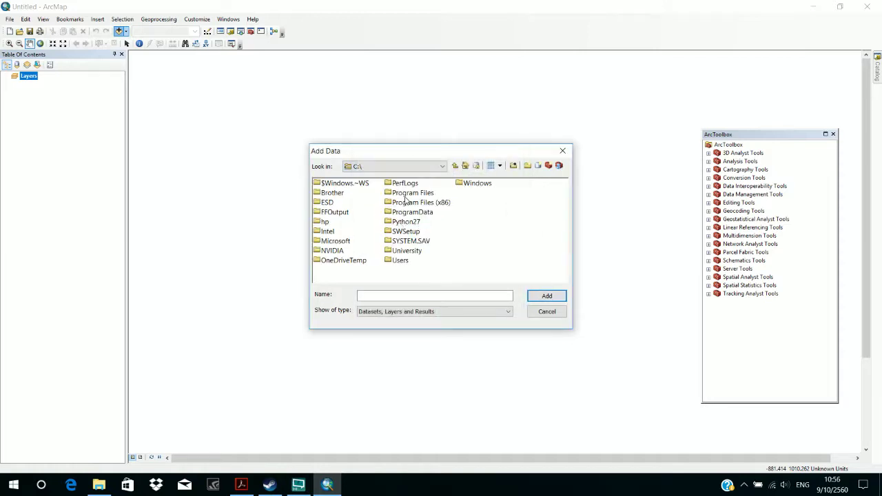
# Step: Browse to C:\University\GIS\Lab\Lab7 for the data to add and try to open its data folder
pyautogui.click(405, 196)
pyautogui.press('u')
pyautogui.press('Return')
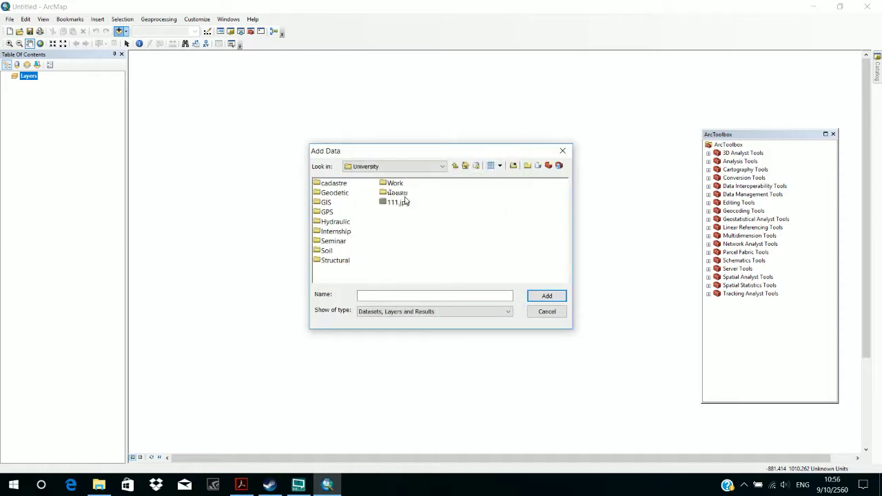
pyautogui.click(341, 195)
pyautogui.press('Down')
pyautogui.press('Return')
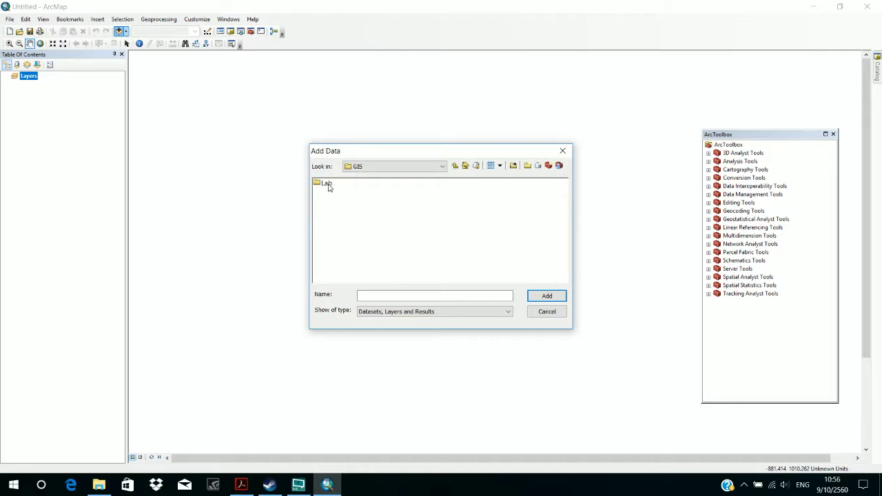
pyautogui.doubleClick(329, 185)
pyautogui.click(329, 185)
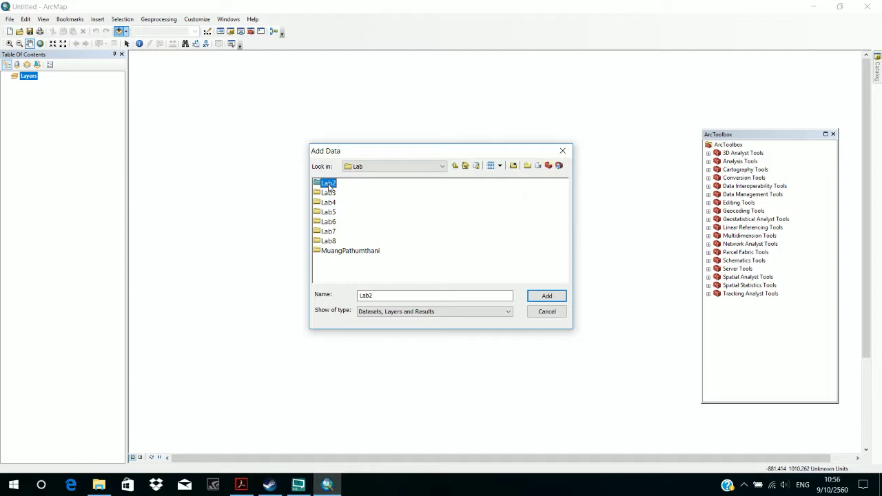
pyautogui.doubleClick(330, 233)
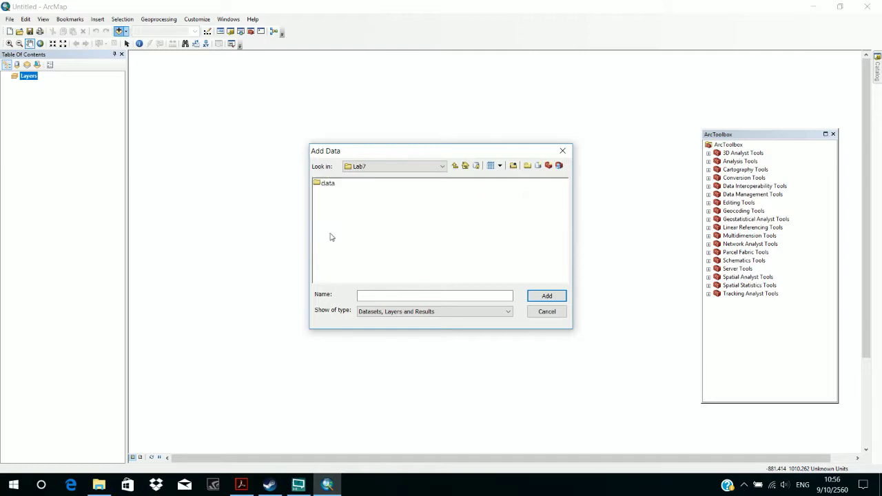
pyautogui.doubleClick(324, 184)
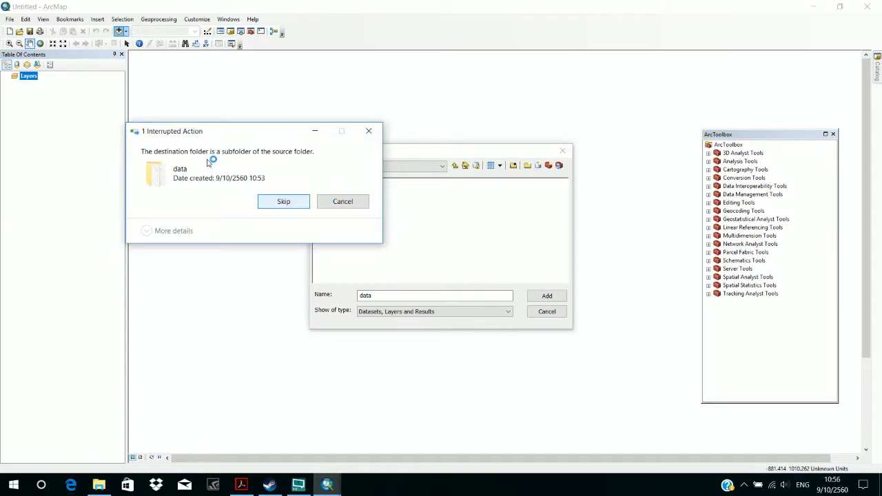
# Step: Skip the interrupted action on the data folder and reopen Lab7 from its parent Lab folder
pyautogui.click(298, 206)
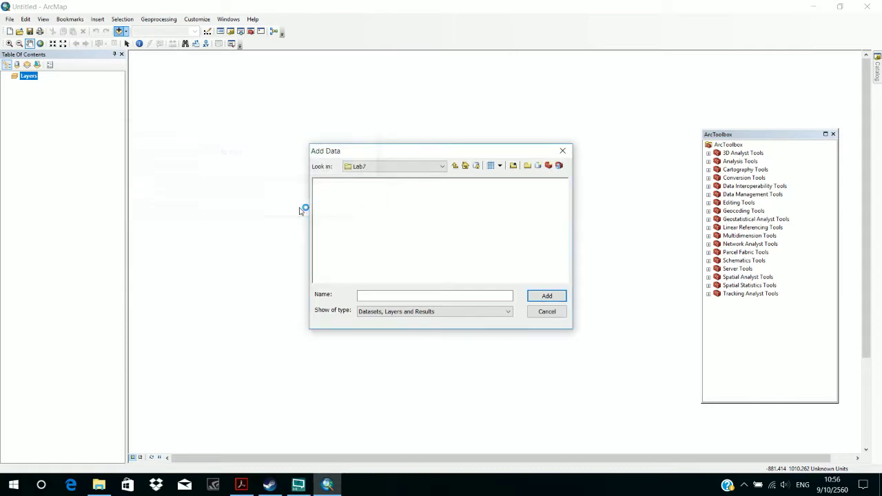
pyautogui.click(455, 166)
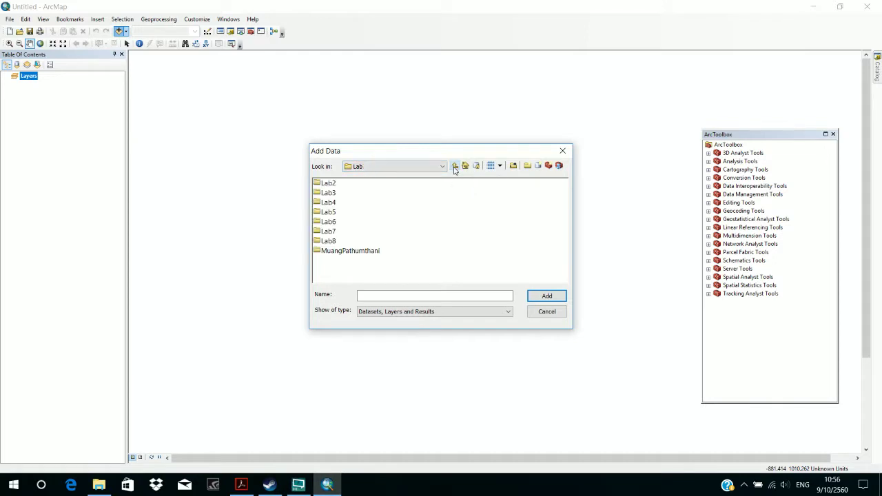
pyautogui.doubleClick(323, 233)
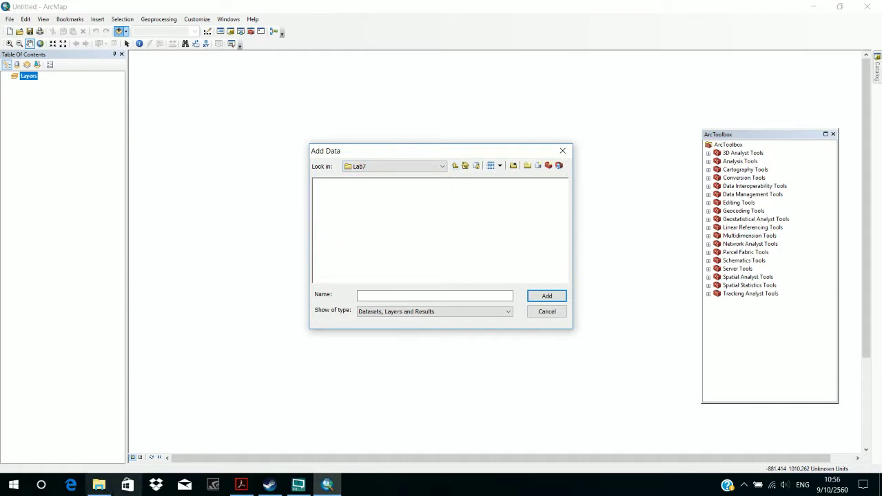
# Step: Check the contents of Lab7's data folder in File Explorer, go back to Lab7 and return to ArcMap
pyautogui.click(100, 486)
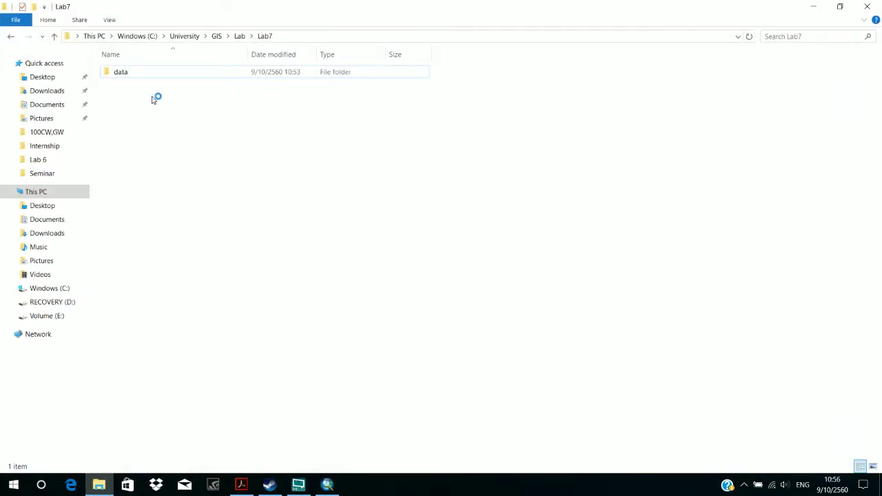
pyautogui.doubleClick(169, 79)
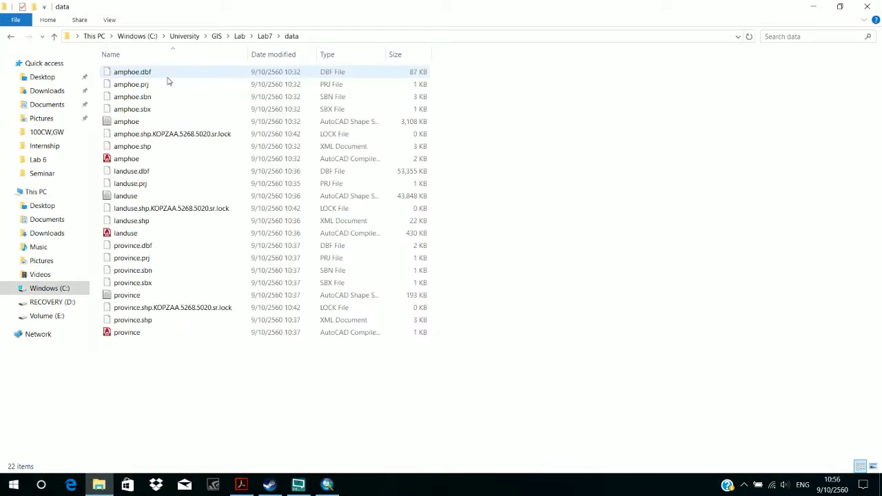
pyautogui.click(11, 37)
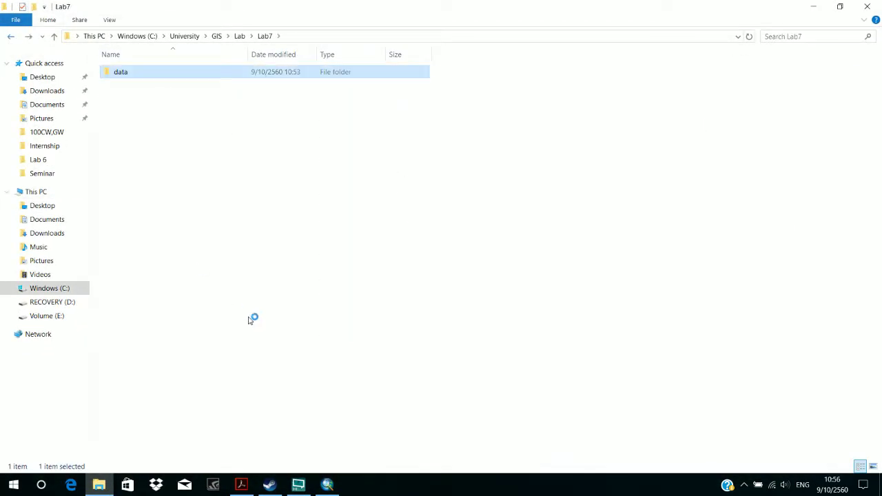
pyautogui.click(327, 486)
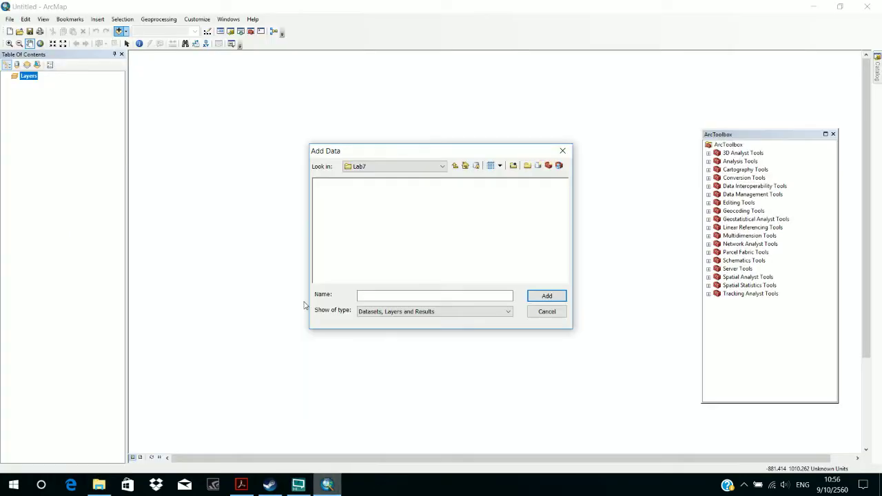
# Step: Try to find the data folder by browsing from Lab into Lab7 again, and close the Add Data dialog
pyautogui.click(440, 167)
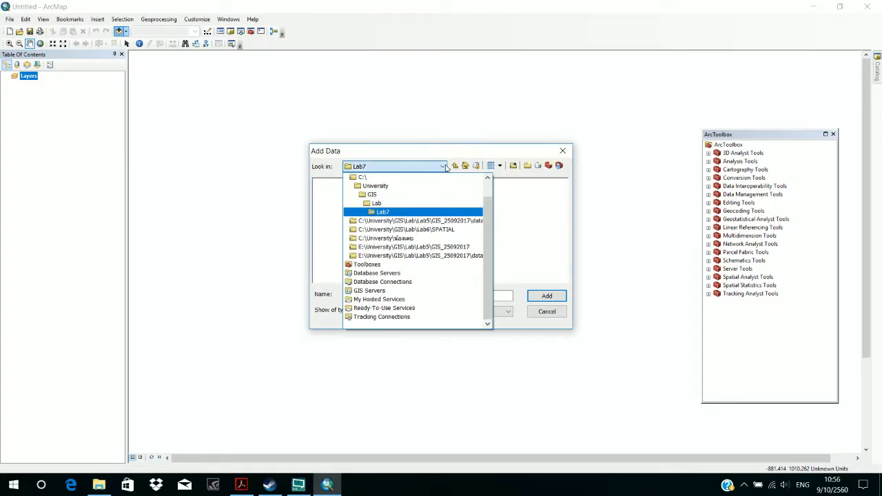
pyautogui.click(377, 204)
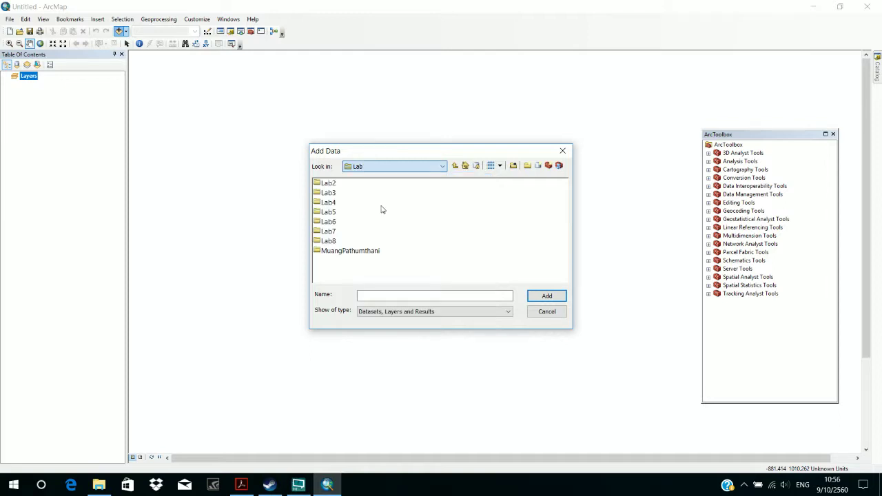
pyautogui.click(325, 231)
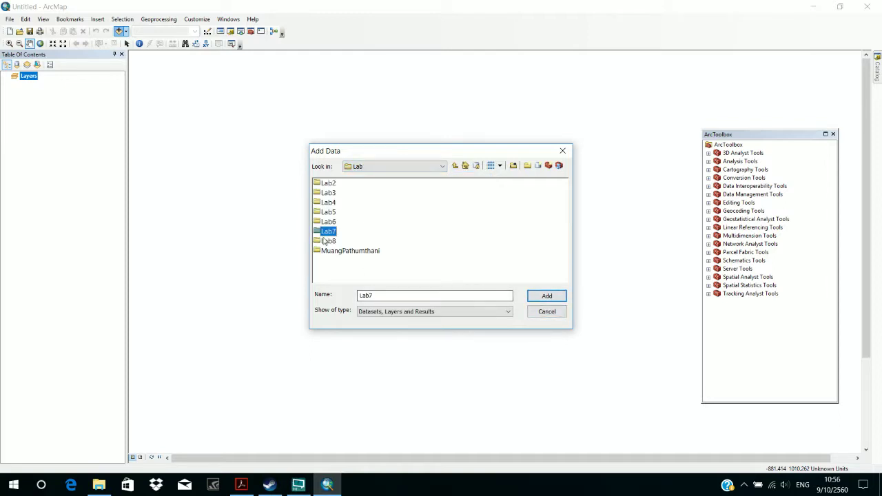
pyautogui.doubleClick(329, 232)
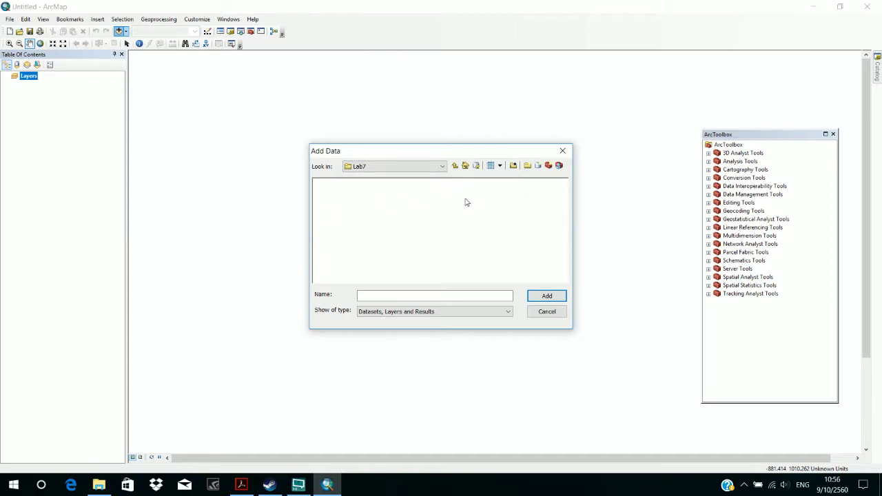
pyautogui.click(563, 150)
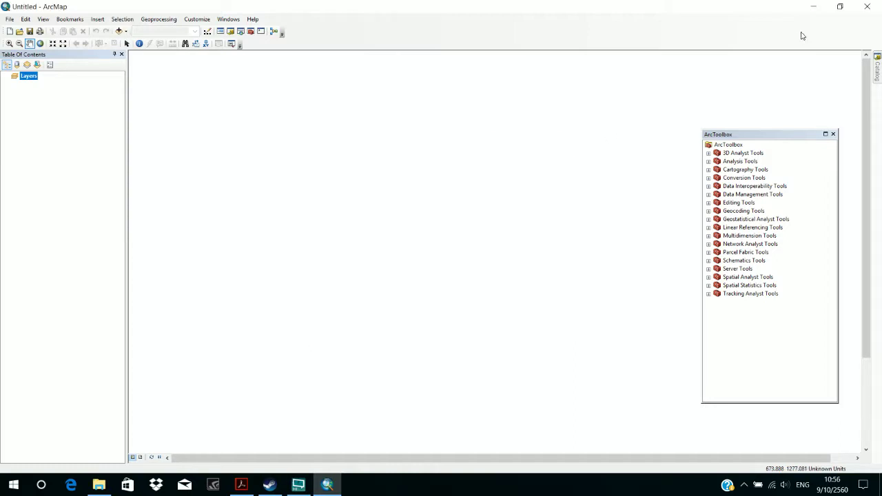
# Step: Minimize ArcMap and permanently delete the data folder from Lab7 in File Explorer
pyautogui.click(813, 7)
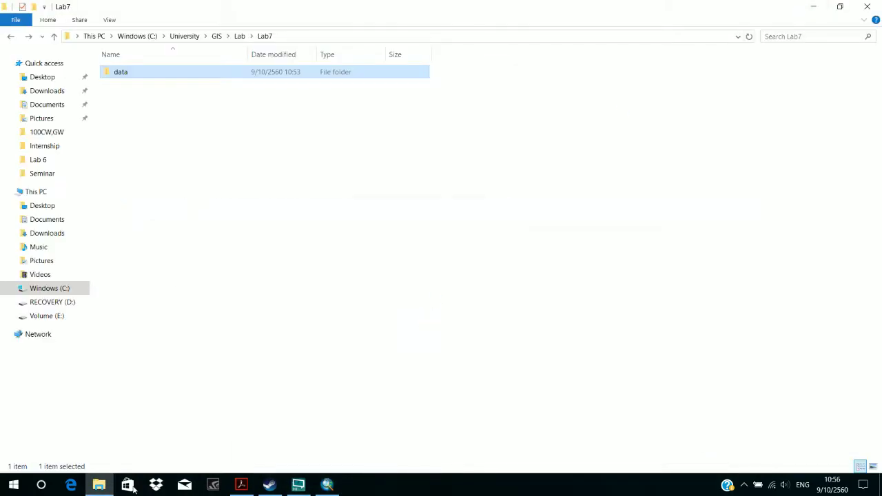
pyautogui.click(99, 484)
pyautogui.click(99, 485)
pyautogui.hotkey('shift', 'Delete')
pyautogui.press('Return')
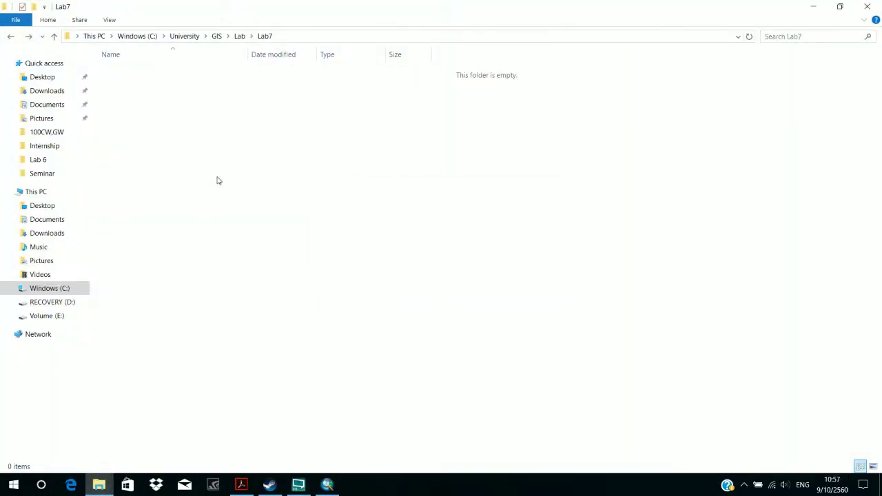
# Step: Switch to LINE and show the chats to reach the group conversation containing lab6.rar
pyautogui.click(743, 485)
pyautogui.click(526, 298)
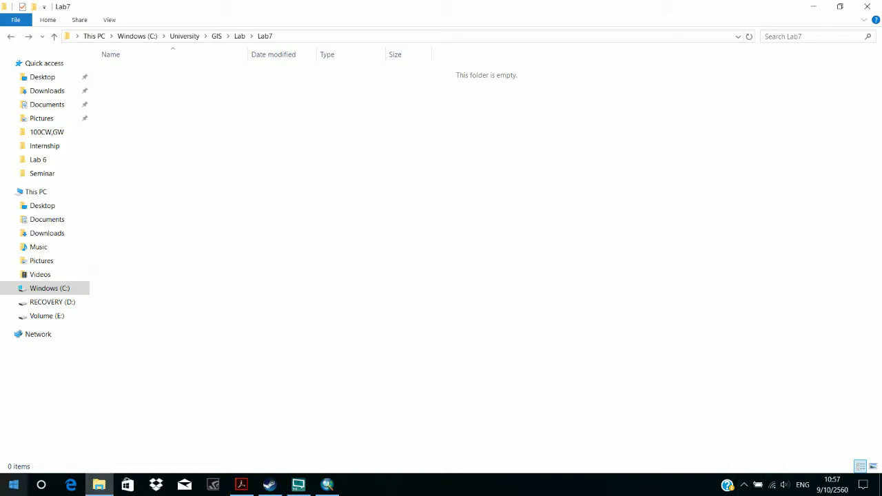
pyautogui.click(13, 484)
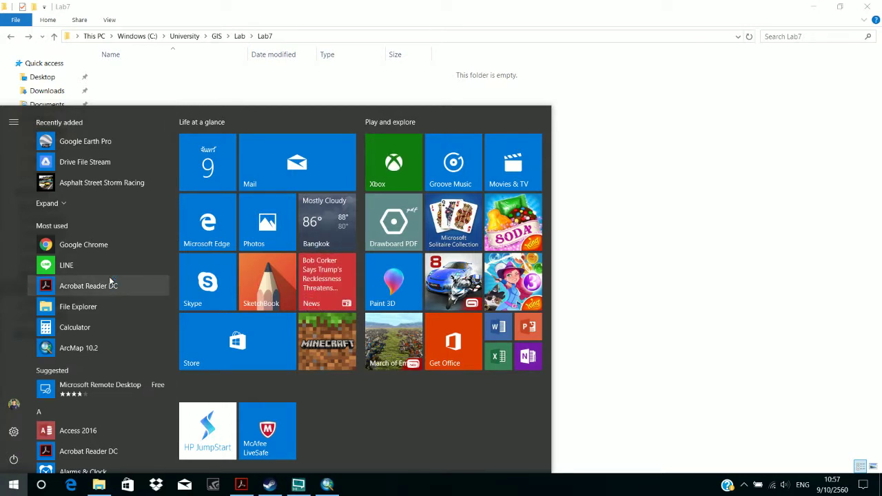
pyautogui.write('d')
pyautogui.press('BackSpace')
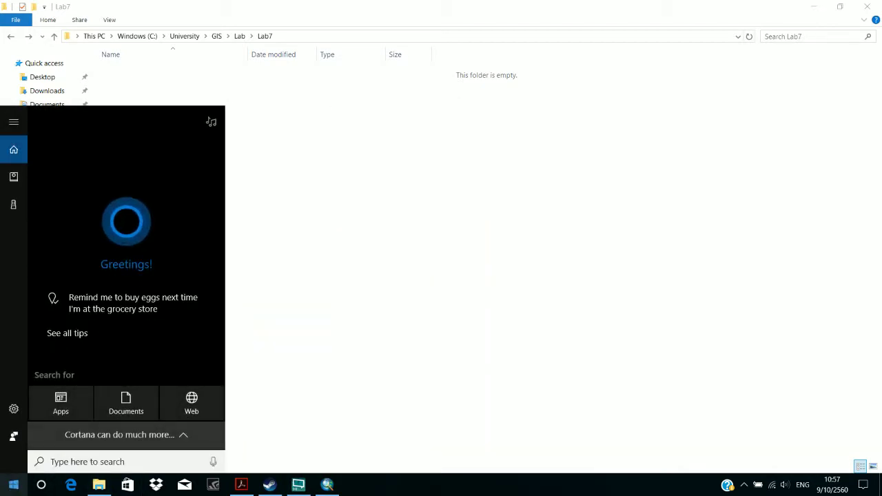
pyautogui.click(13, 484)
pyautogui.click(78, 269)
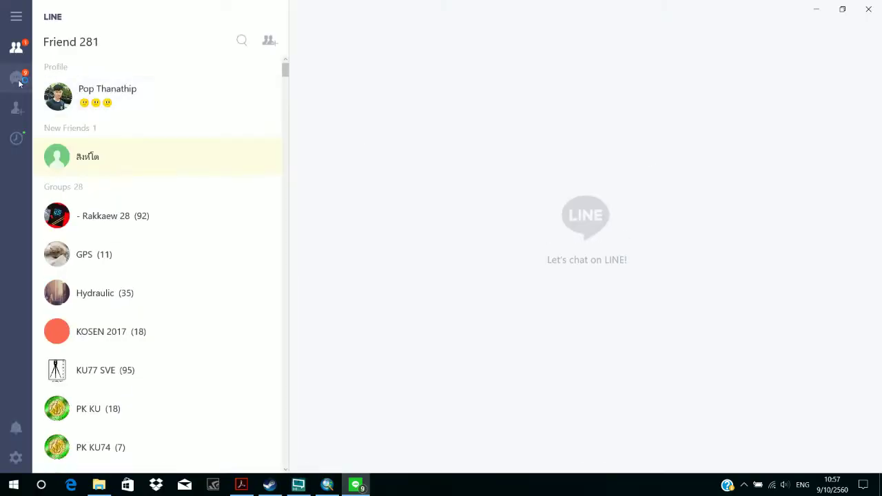
pyautogui.click(18, 79)
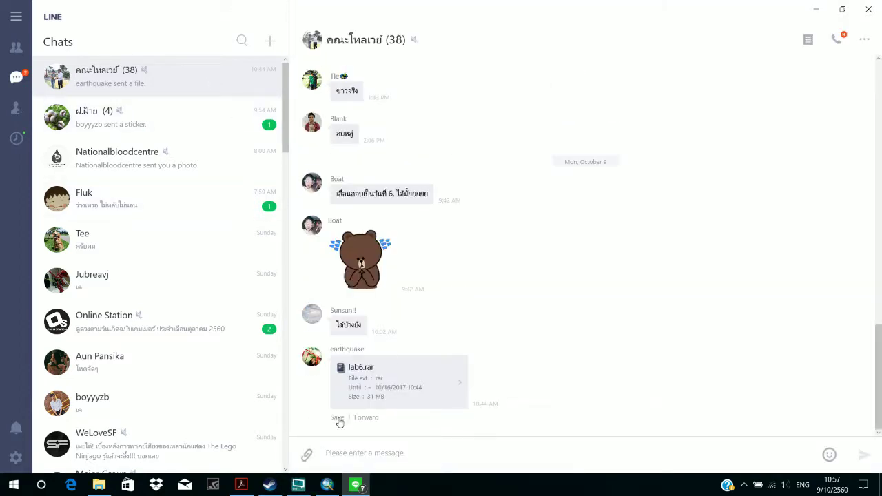
# Step: Save lab6.rar from the LINE group chat into C:\University\GIS\Lab\Lab7 under the name lab6
pyautogui.click(337, 418)
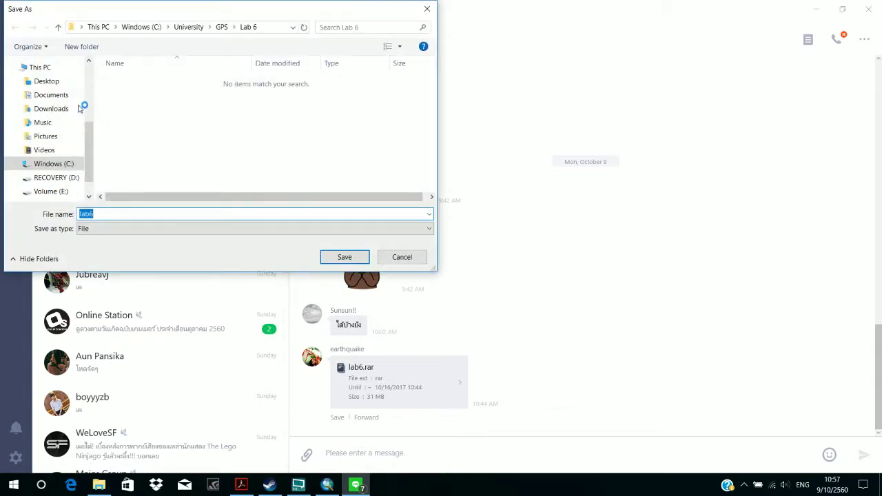
pyautogui.click(67, 164)
pyautogui.click(167, 150)
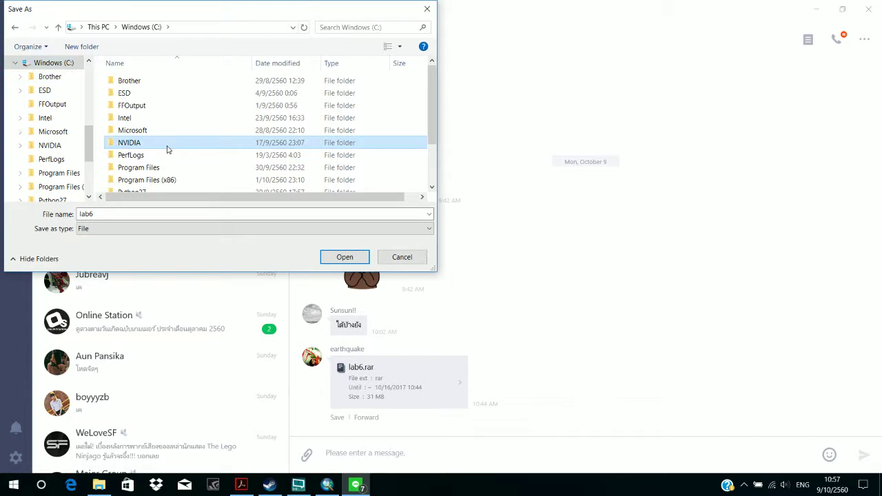
pyautogui.press('u')
pyautogui.press('Return')
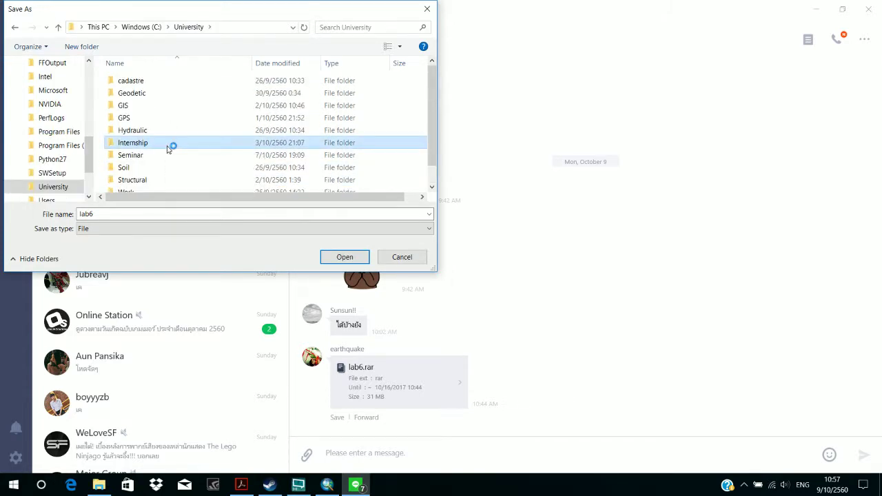
pyautogui.press('h')
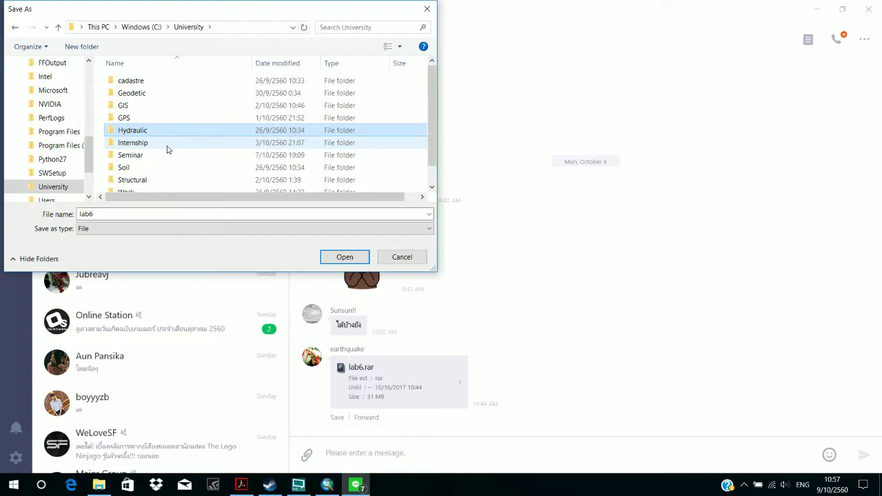
pyautogui.doubleClick(173, 106)
pyautogui.doubleClick(182, 82)
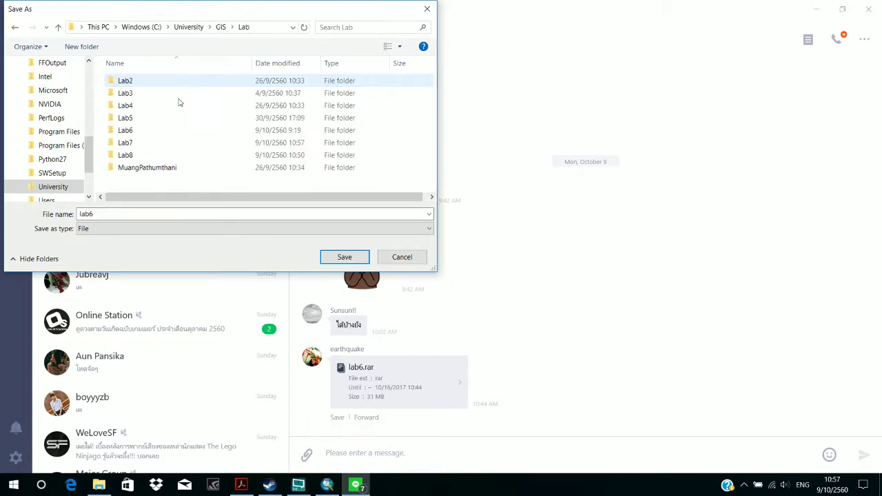
pyautogui.doubleClick(170, 145)
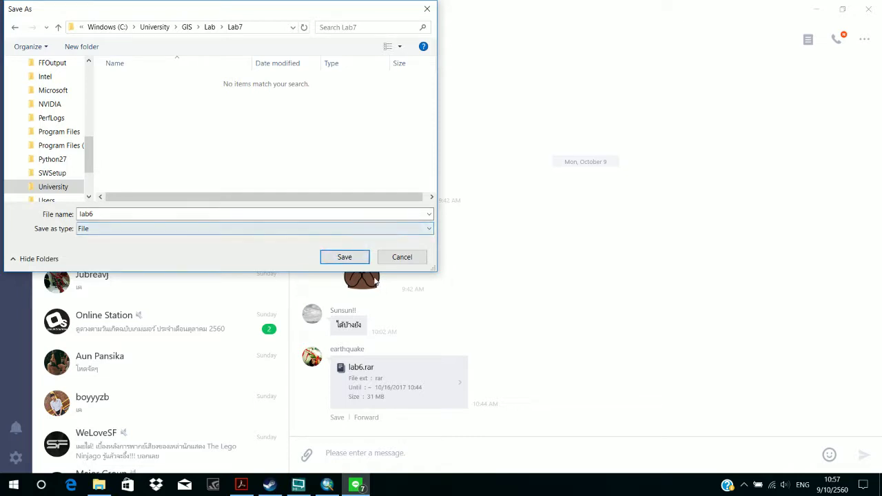
pyautogui.click(356, 257)
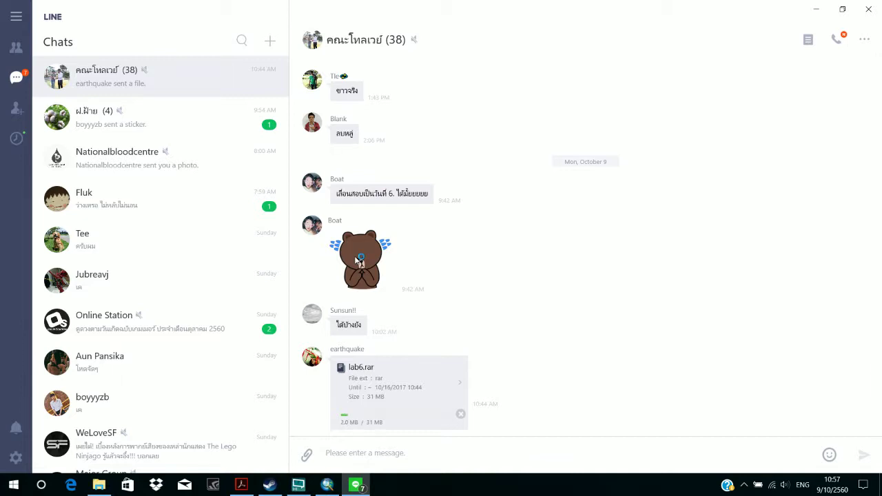
# Step: Check the lab6 download in the Lab7 folder, return to LINE to acknowledge the completed save, and minimize LINE
pyautogui.click(816, 9)
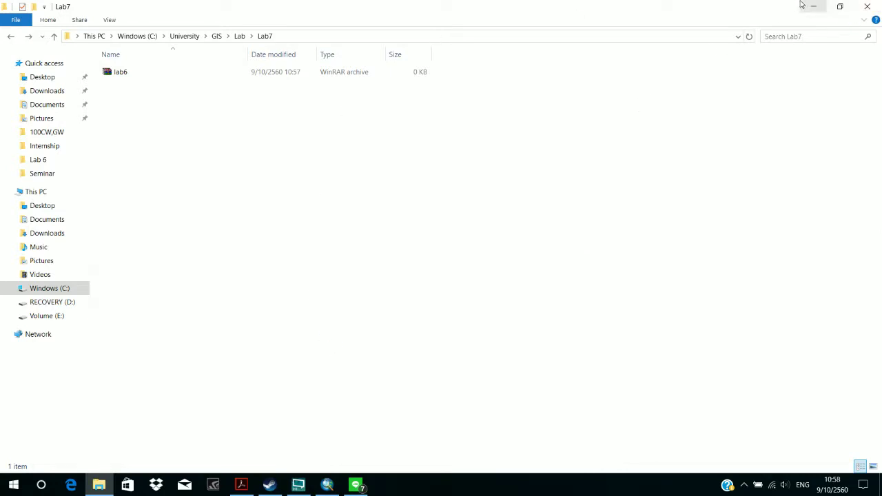
pyautogui.moveTo(359, 488)
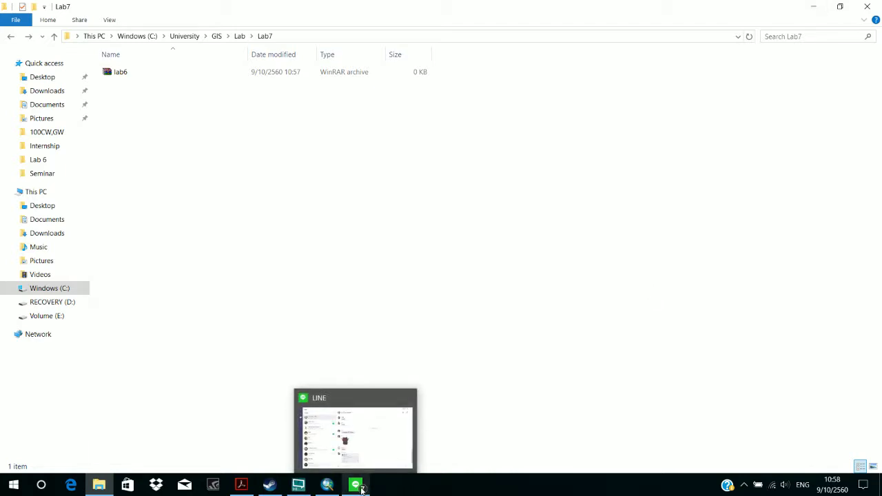
pyautogui.click(362, 490)
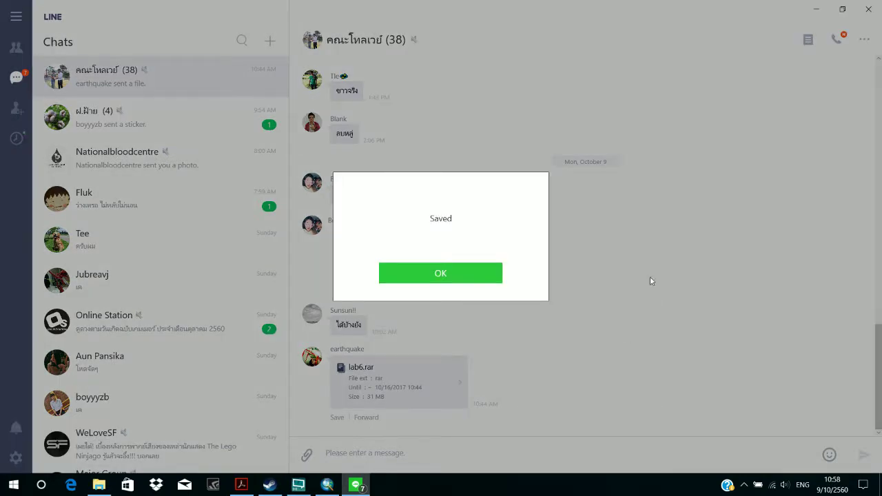
pyautogui.click(446, 270)
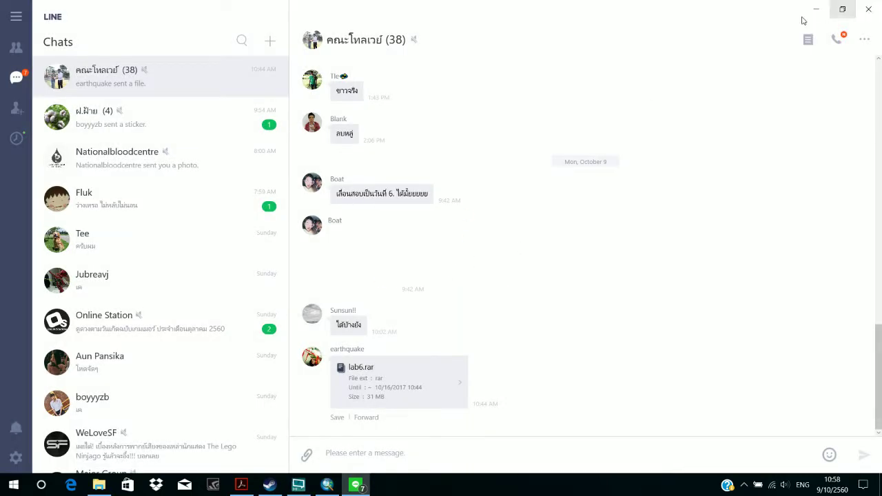
pyautogui.click(817, 9)
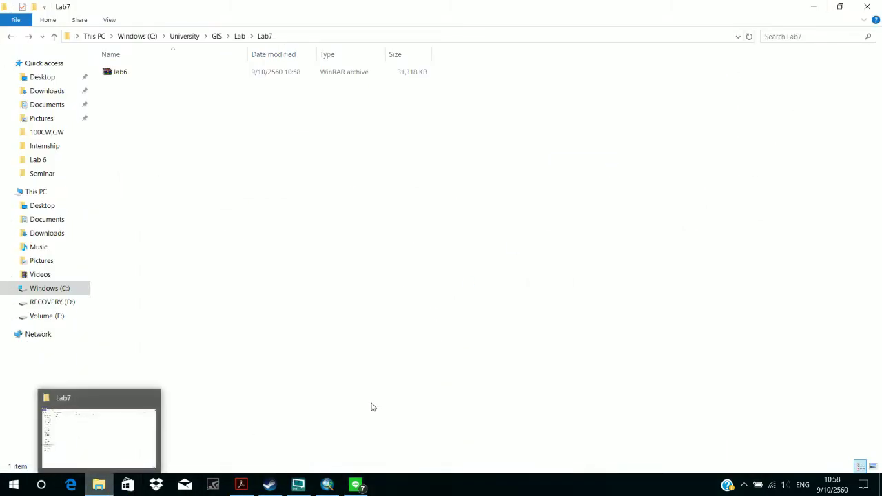
# Step: Extract the lab6 archive within Lab7 and permanently delete the archive file
pyautogui.moveTo(97, 485)
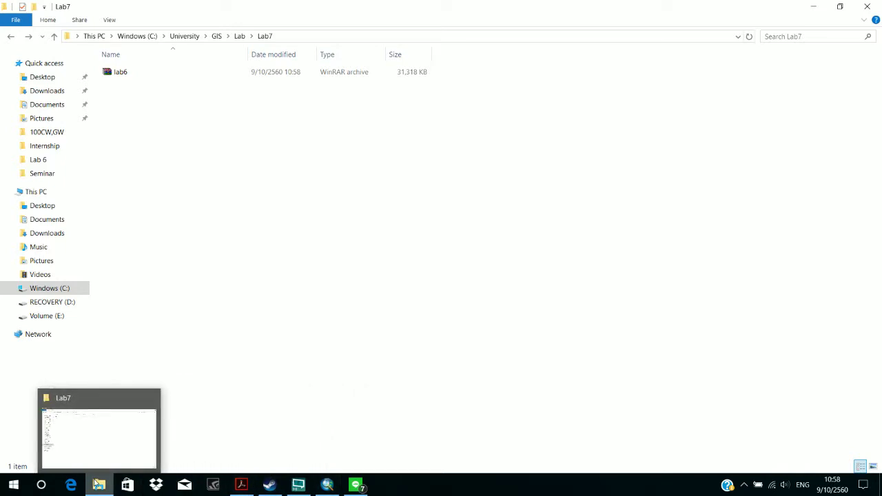
pyautogui.click(127, 76)
pyautogui.rightClick(127, 76)
pyautogui.click(174, 125)
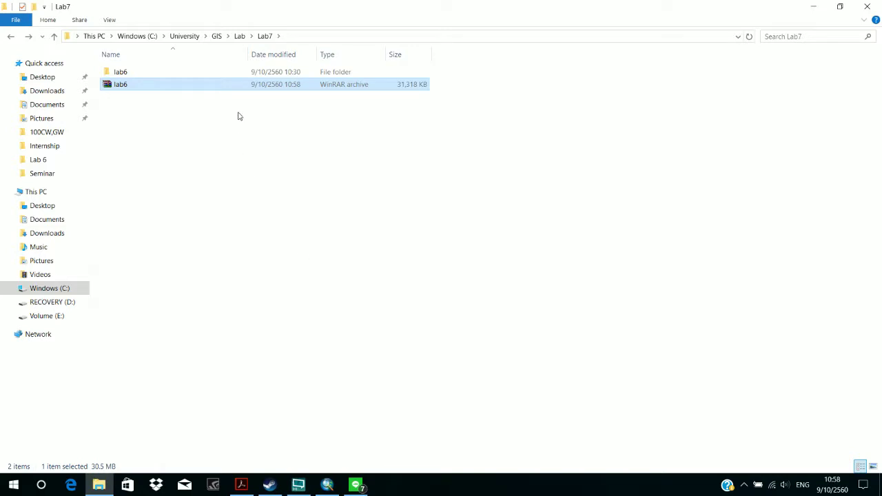
pyautogui.hotkey('shift', 'Delete')
pyautogui.press('Return')
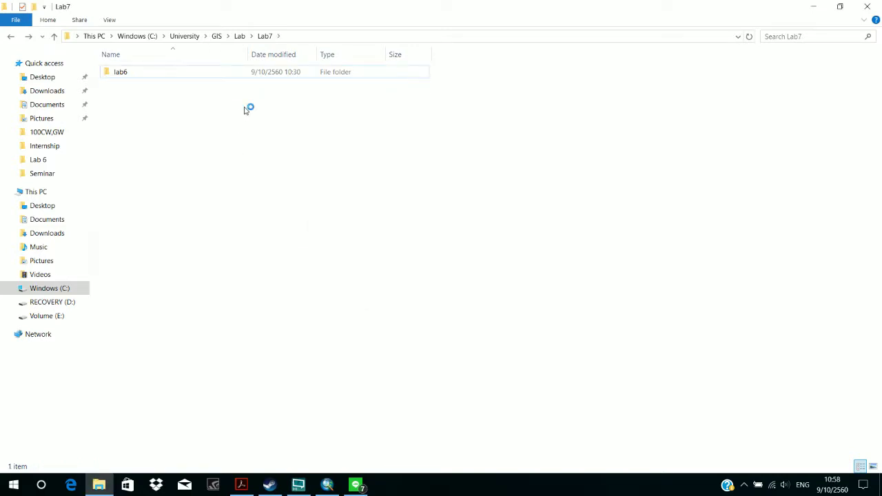
# Step: Move the data folder out of the extracted lab6 folder into Lab7 and delete the lab6 folder
pyautogui.doubleClick(273, 73)
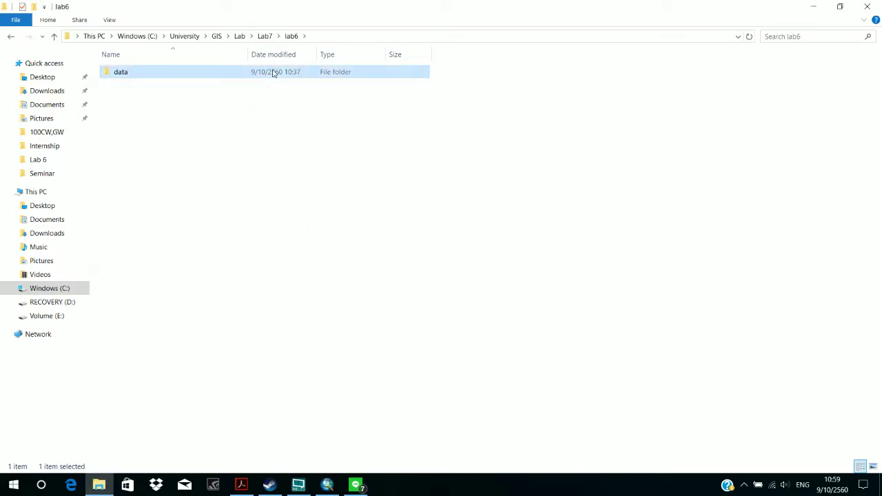
pyautogui.click(10, 35)
pyautogui.hotkey('ctrl', 'v')
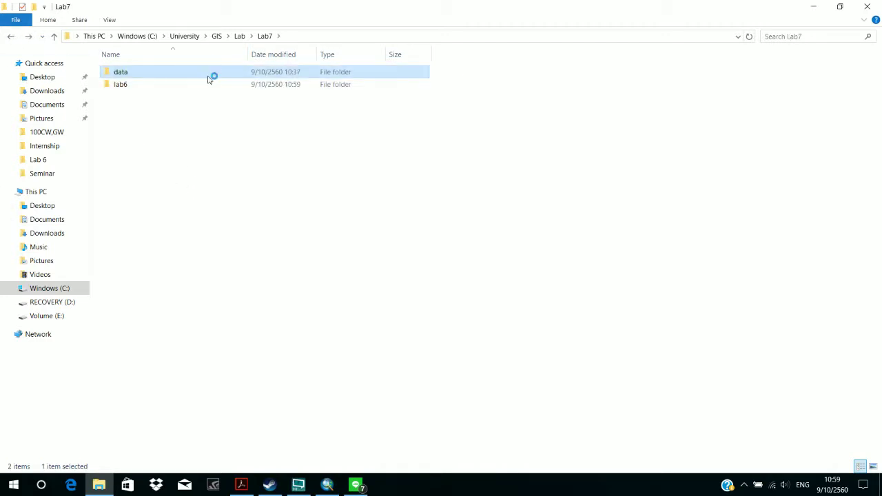
pyautogui.click(206, 84)
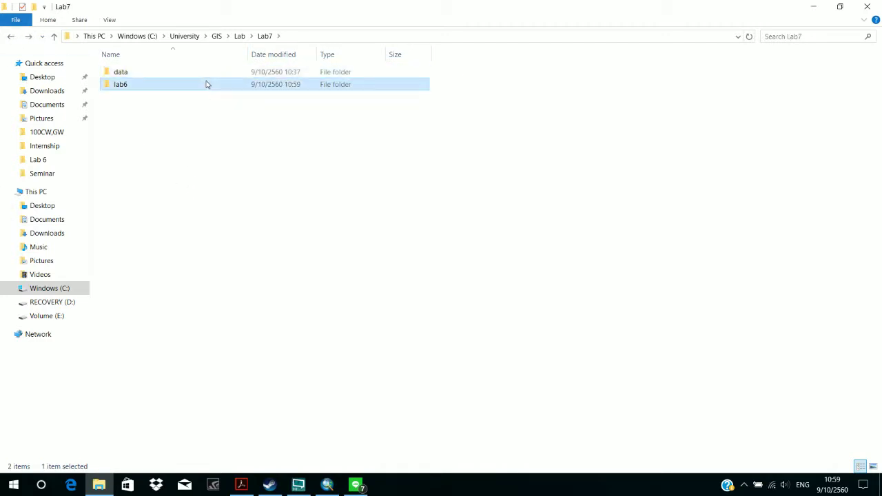
pyautogui.press('Delete')
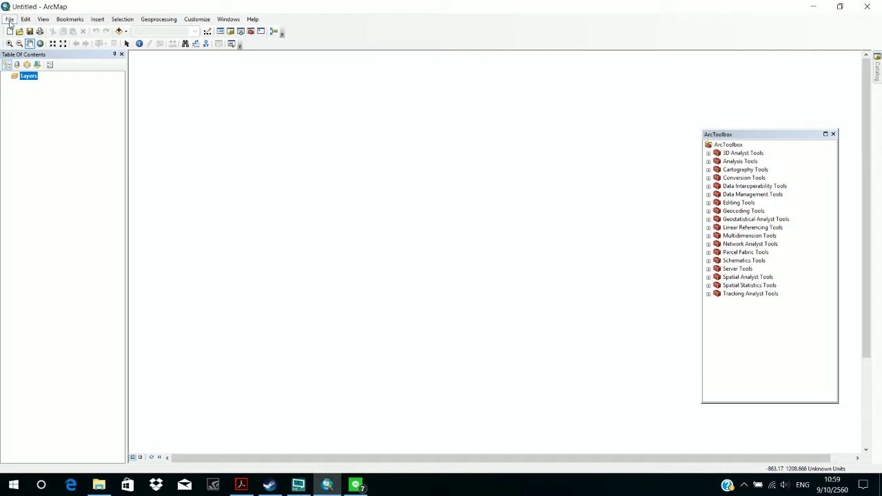
# Step: Switch to ArcMap and dock the Tools and Standard toolbars side by side in a single row
pyautogui.click(13, 20)
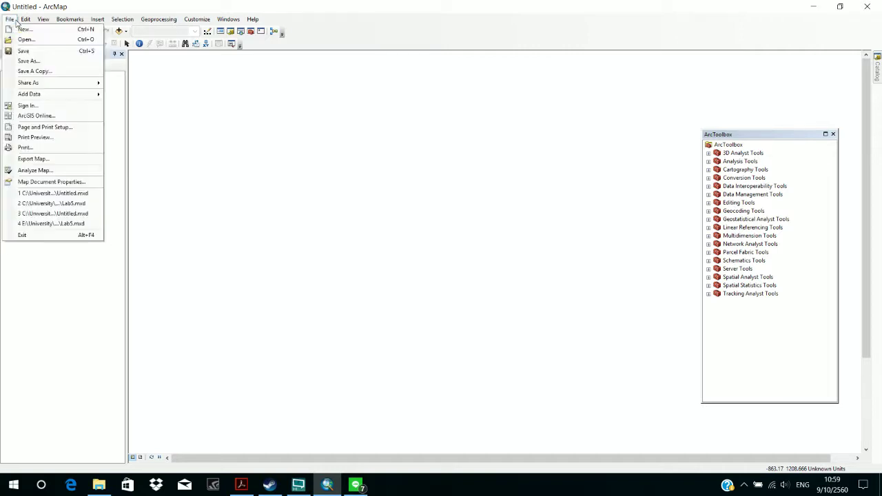
pyautogui.click(140, 90)
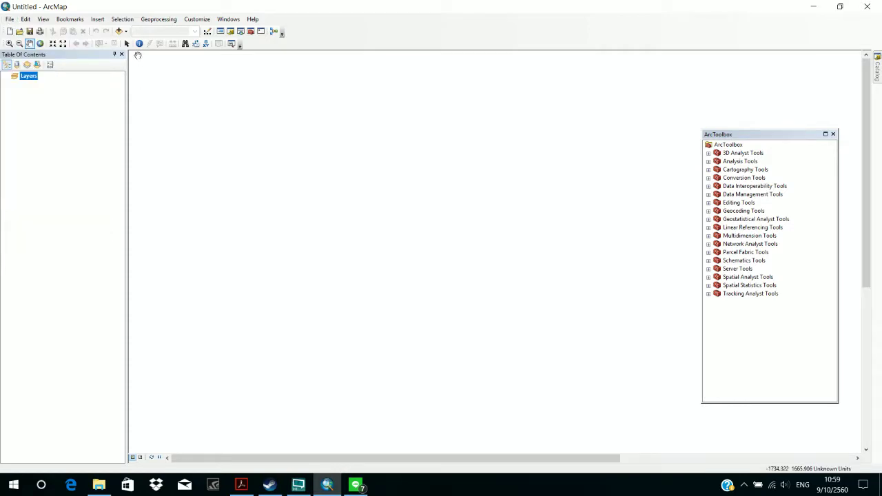
pyautogui.moveTo(125, 43); pyautogui.dragTo(143, 33)
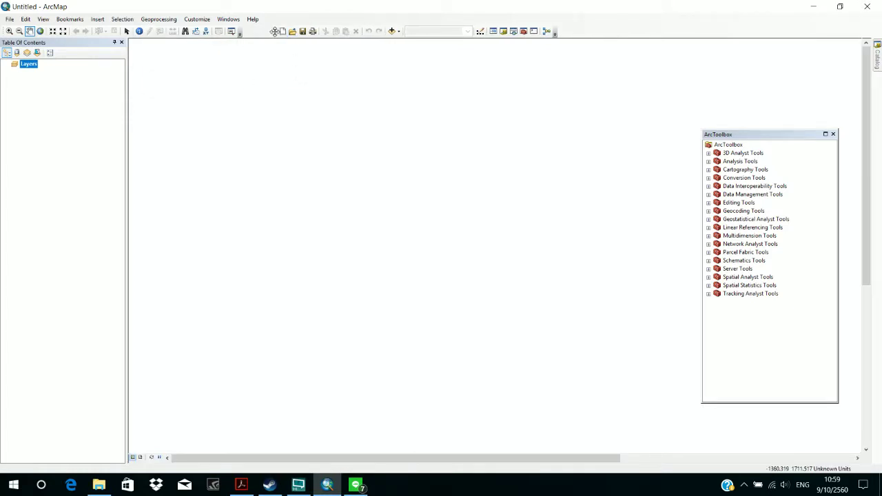
pyautogui.moveTo(274, 31); pyautogui.dragTo(246, 31)
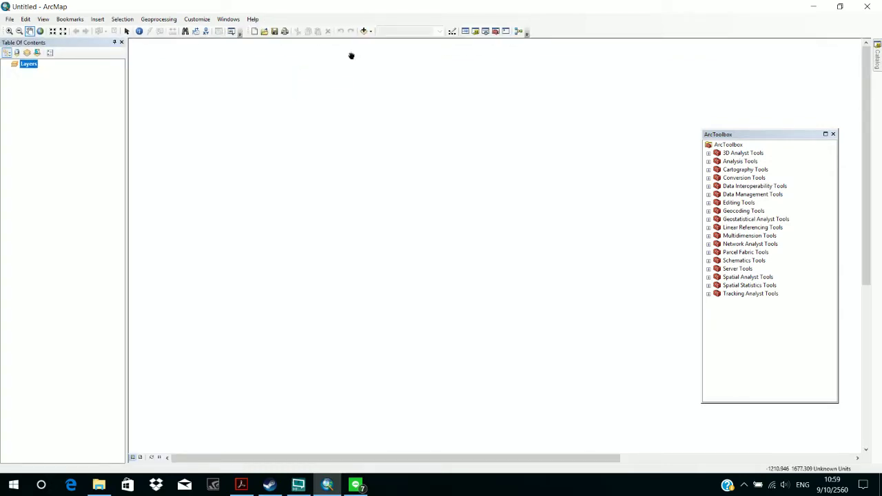
# Step: Add the shapefiles amphoe.shp, landuse.shp and province.shp from Lab7's data folder to the map
pyautogui.click(364, 31)
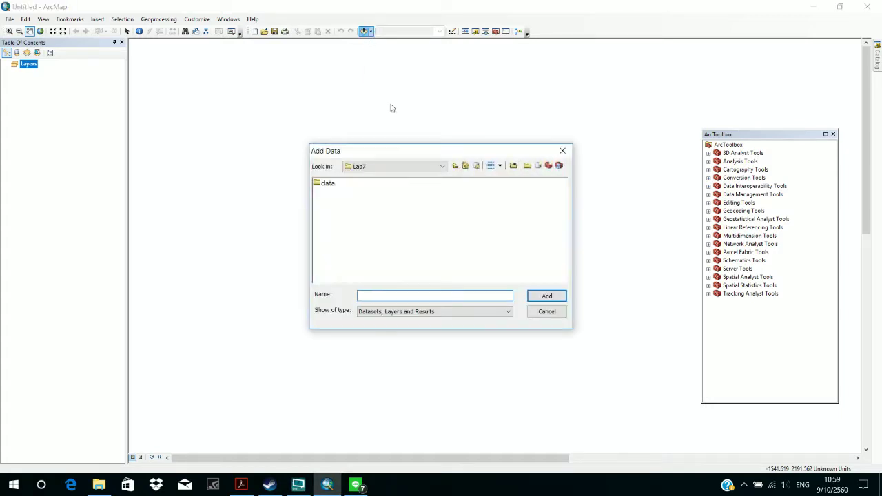
pyautogui.click(333, 187)
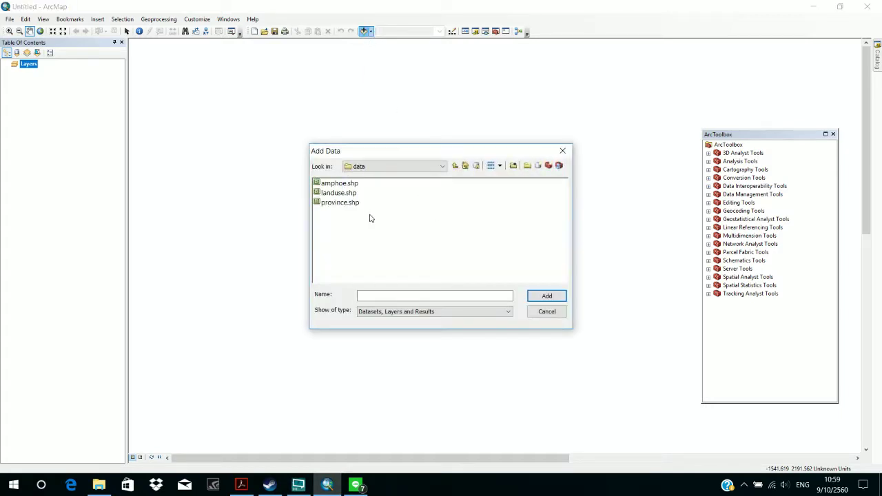
pyautogui.click(353, 204)
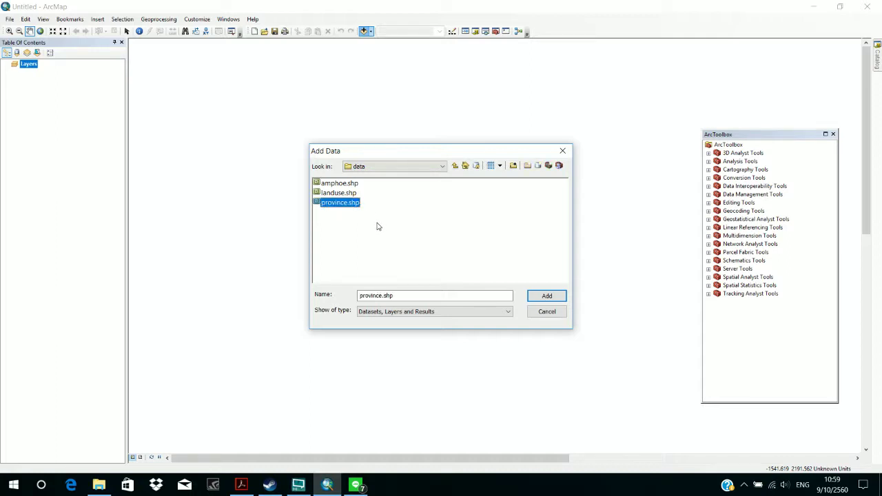
pyautogui.moveTo(377, 227); pyautogui.dragTo(338, 185)
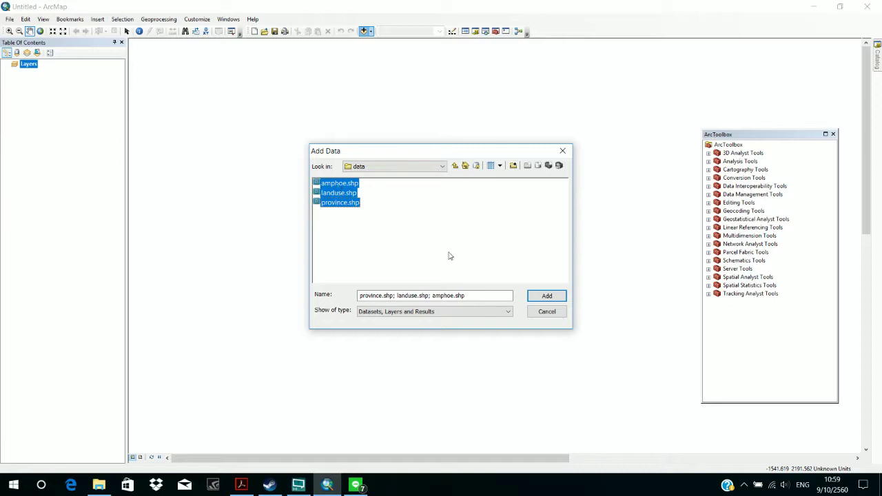
pyautogui.click(534, 296)
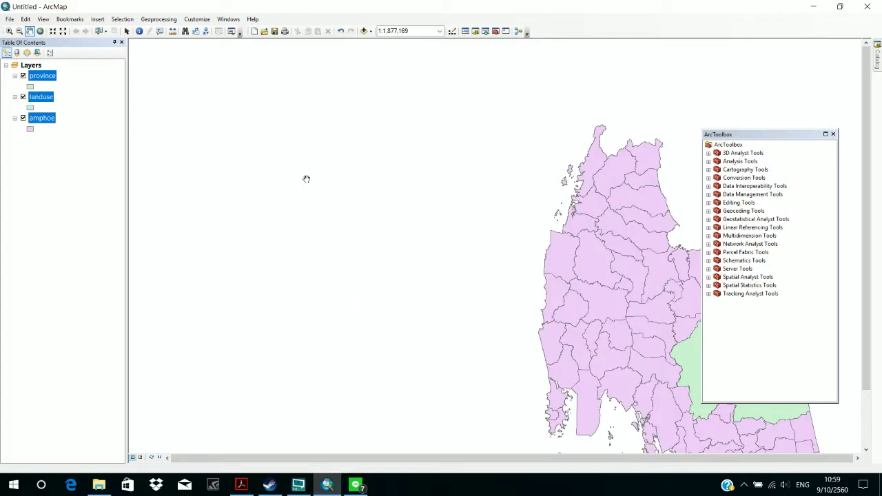
# Step: Pan the map to examine the full extent of the province and amphoe layers clear of the ArcToolbox window
pyautogui.moveTo(370, 148); pyautogui.dragTo(198, 168)
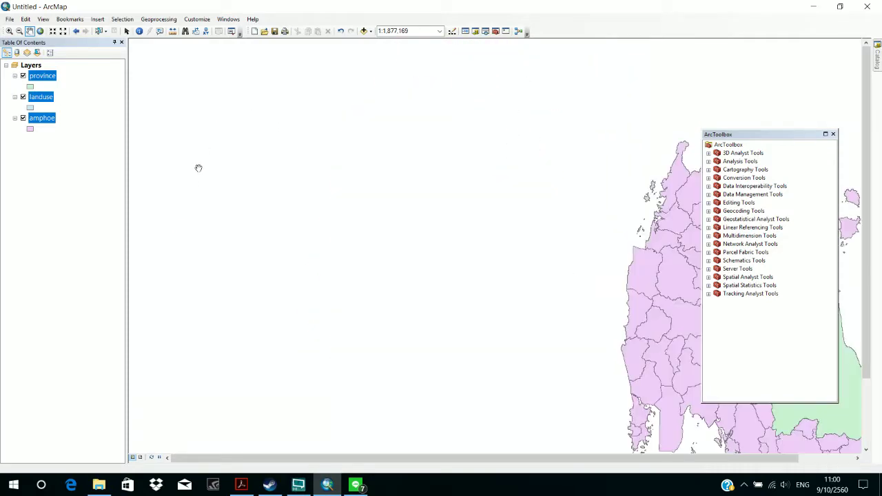
pyautogui.moveTo(474, 241); pyautogui.dragTo(204, 158)
pyautogui.moveTo(449, 246); pyautogui.dragTo(178, 176)
pyautogui.press('less')
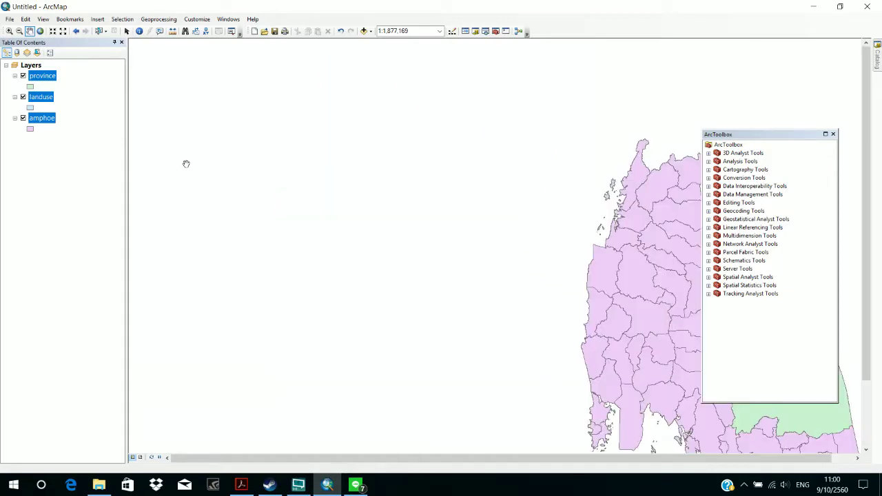
pyautogui.moveTo(570, 232); pyautogui.dragTo(268, 170)
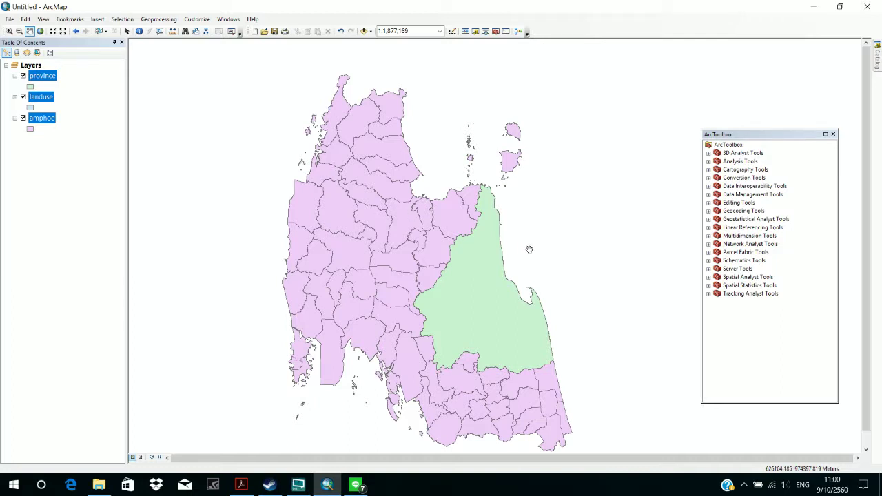
pyautogui.moveTo(530, 250); pyautogui.dragTo(528, 218)
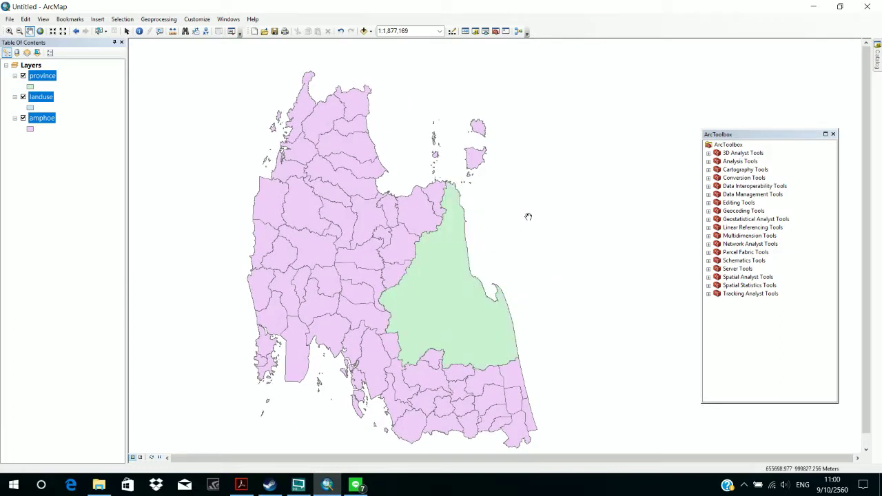
pyautogui.moveTo(528, 208); pyautogui.dragTo(592, 189)
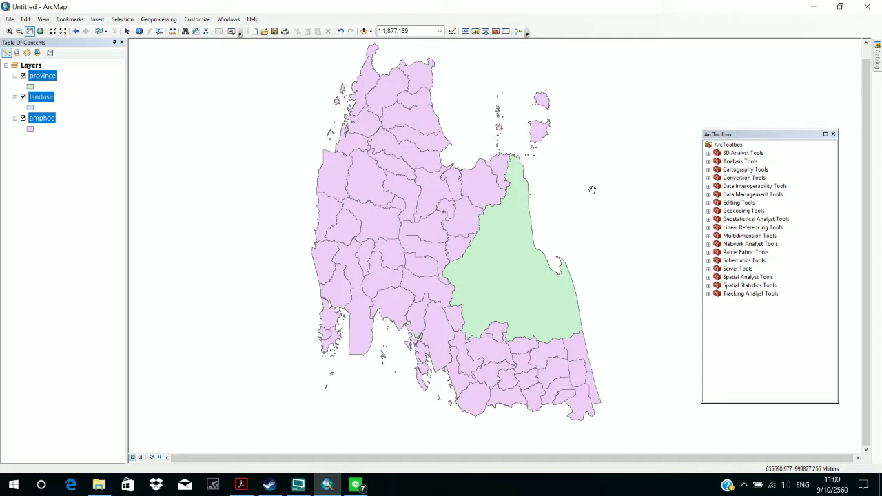
pyautogui.press('Up')
pyautogui.press('Right')
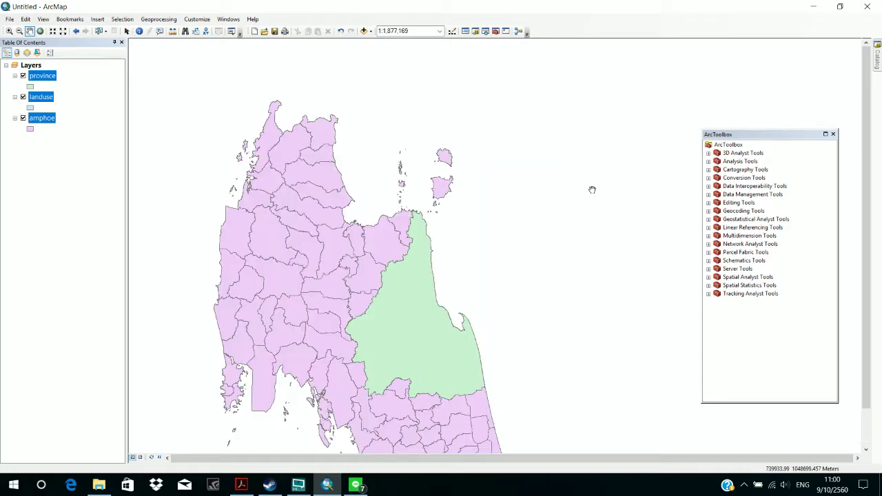
pyautogui.moveTo(498, 266); pyautogui.dragTo(539, 213)
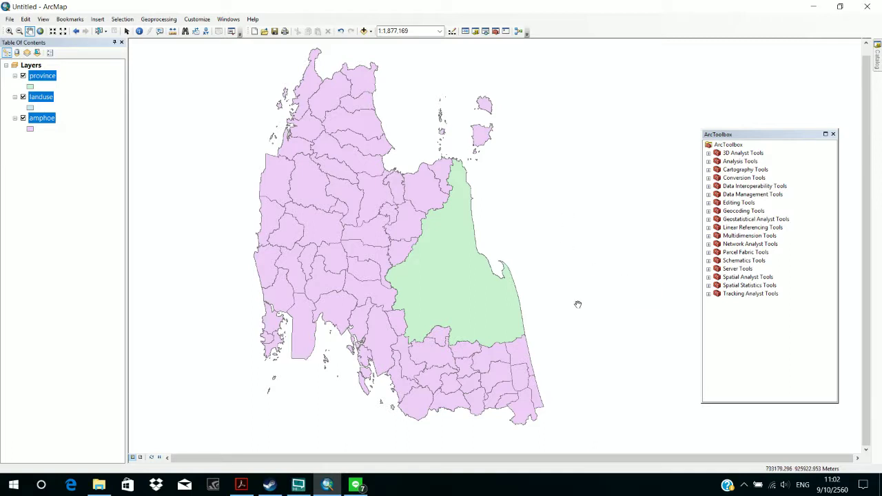
pyautogui.click(269, 487)
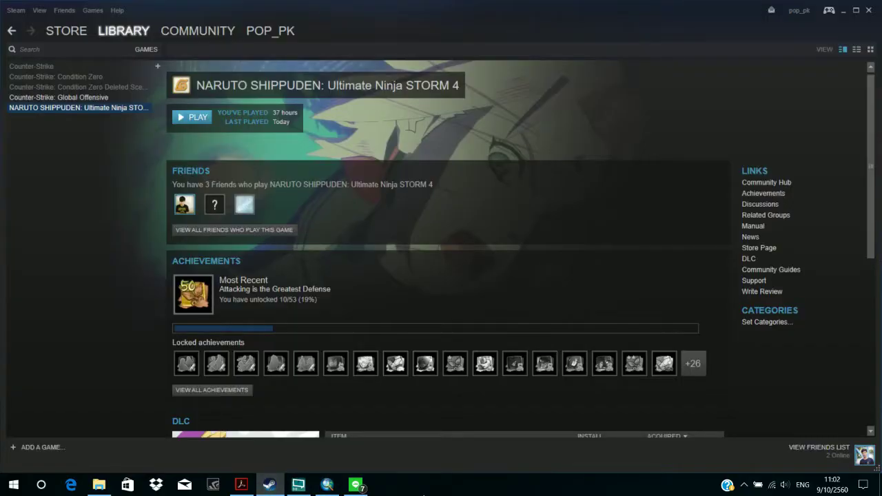
pyautogui.click(844, 10)
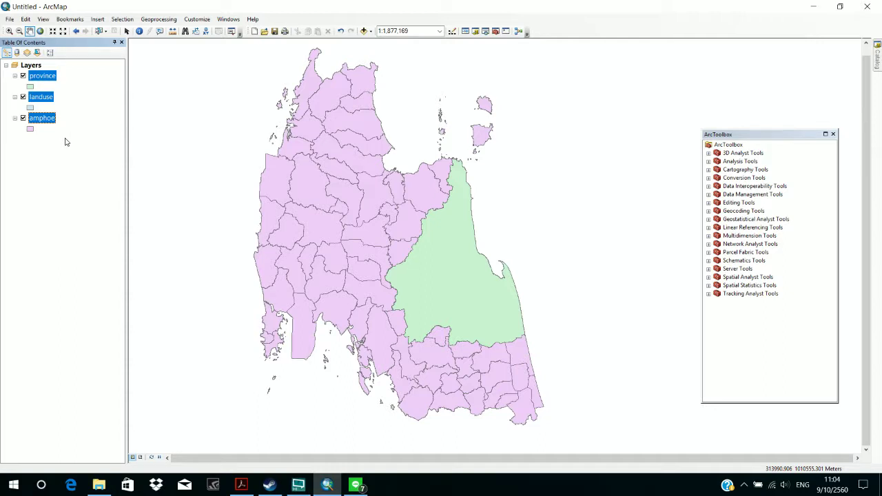
pyautogui.click(67, 171)
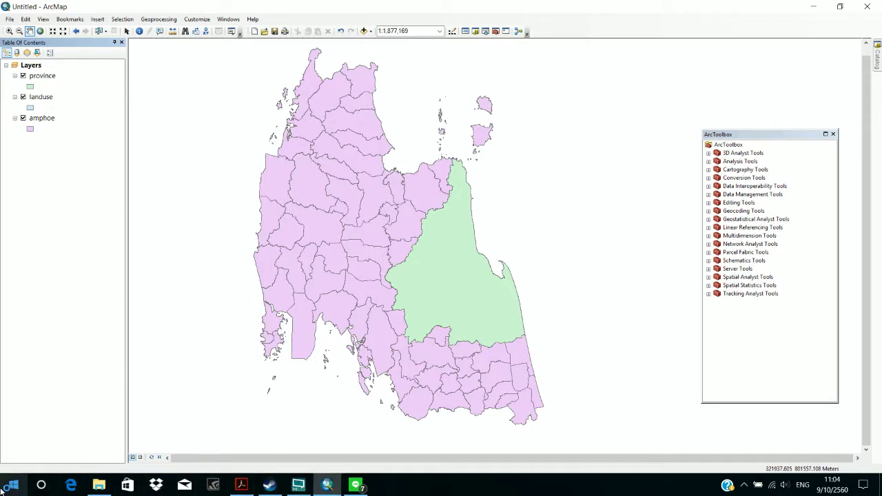
# Step: Open YouTube in Chrome and check the live stream's status on Creator Studio's live streaming dashboard
pyautogui.click(814, 6)
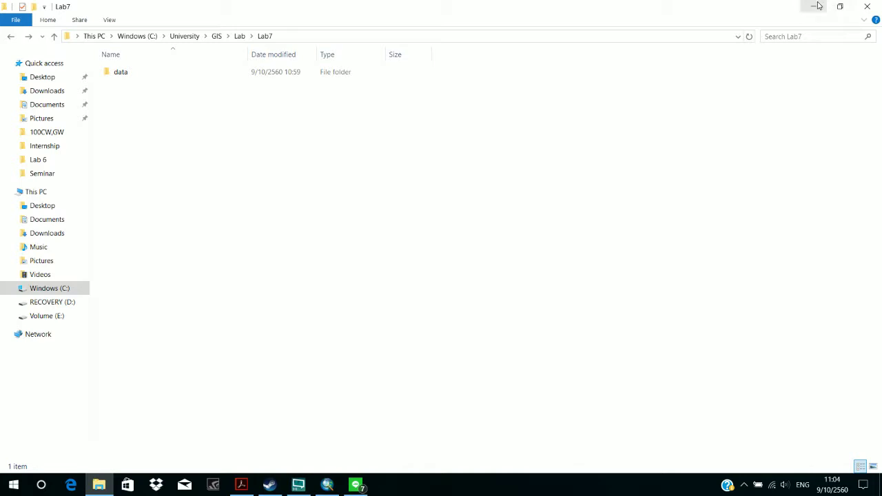
pyautogui.click(817, 6)
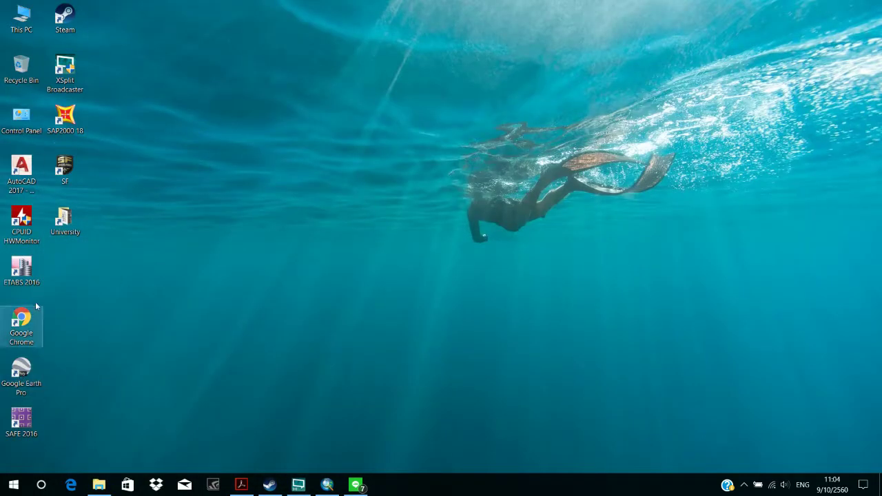
pyautogui.doubleClick(22, 324)
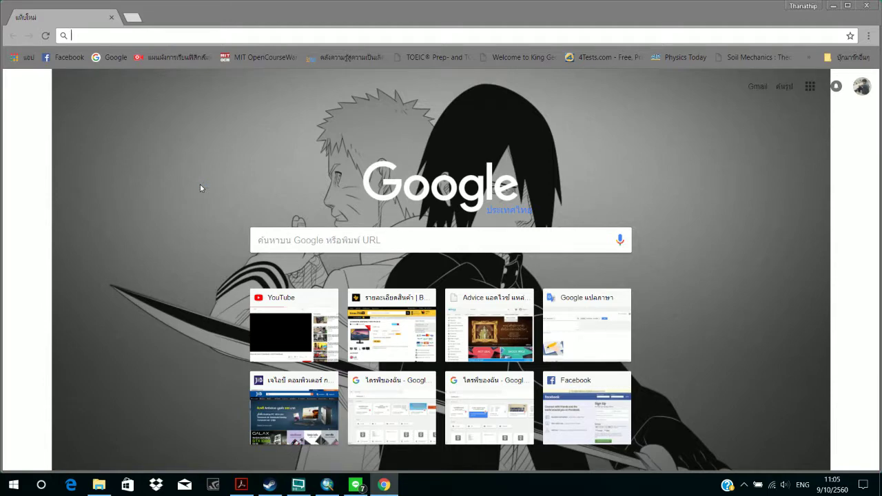
pyautogui.click(282, 324)
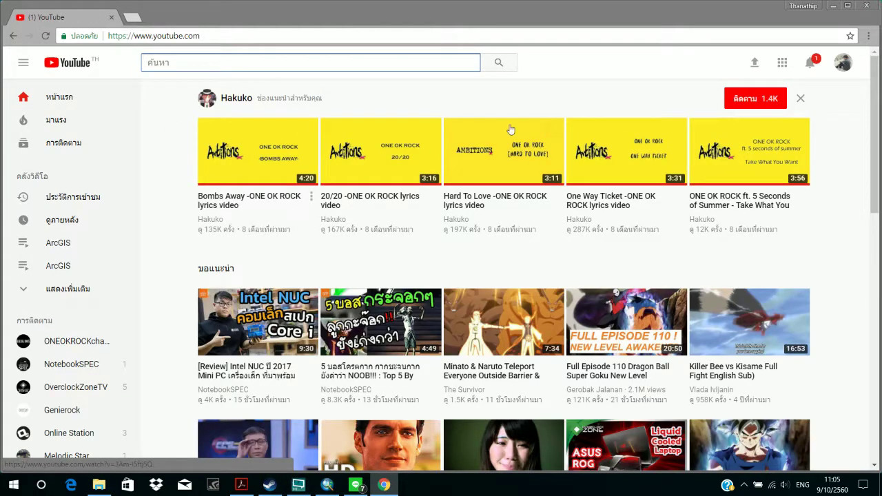
pyautogui.click(853, 71)
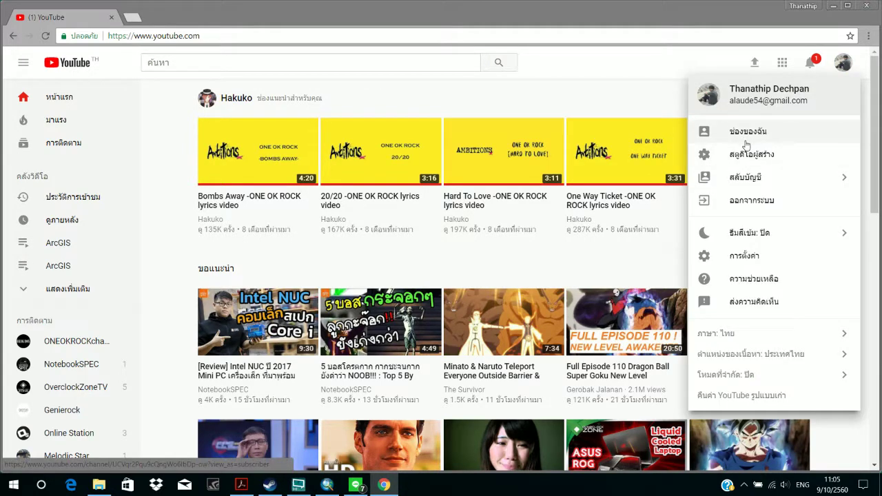
pyautogui.click(745, 153)
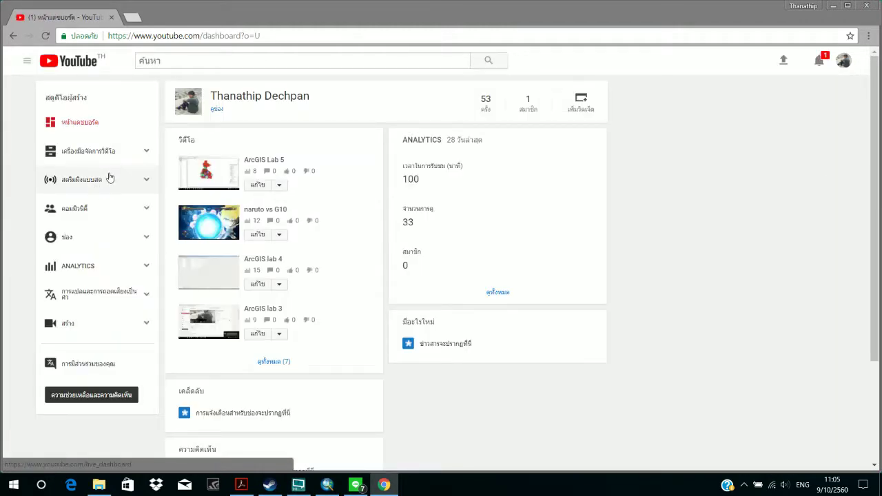
pyautogui.click(109, 178)
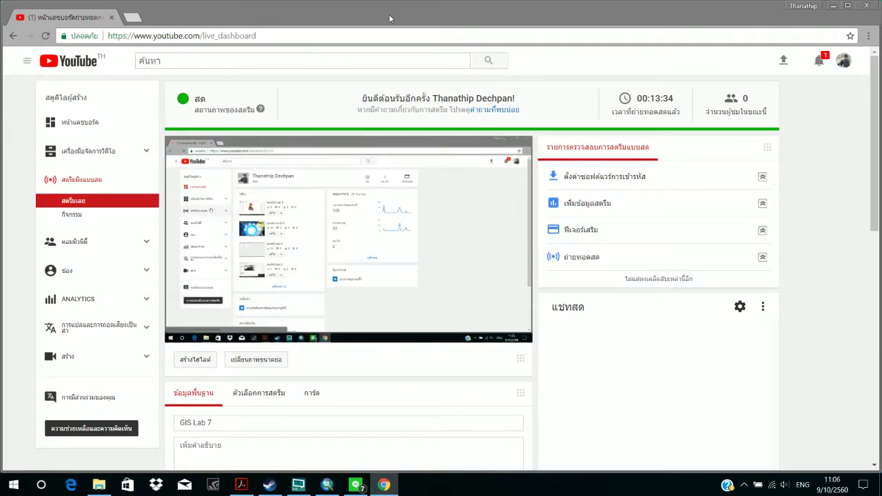
# Step: Minimize the browser and switch back to the untitled map in ArcMap
pyautogui.click(834, 6)
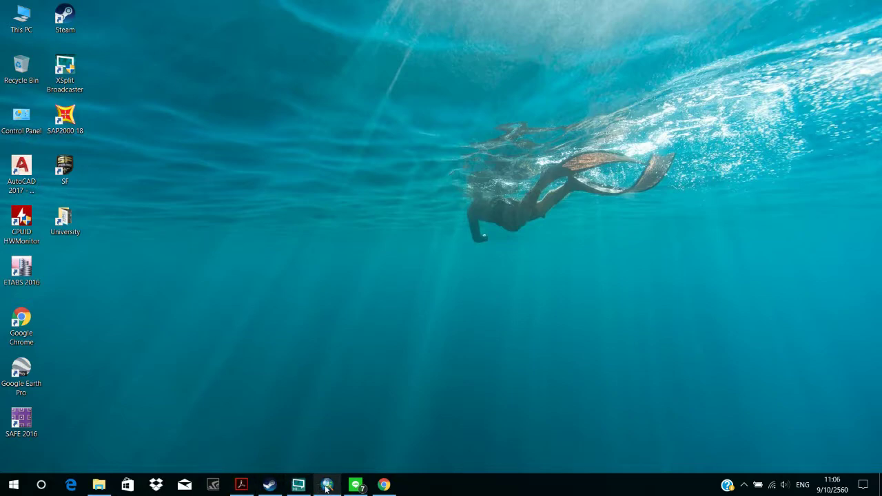
pyautogui.moveTo(299, 488)
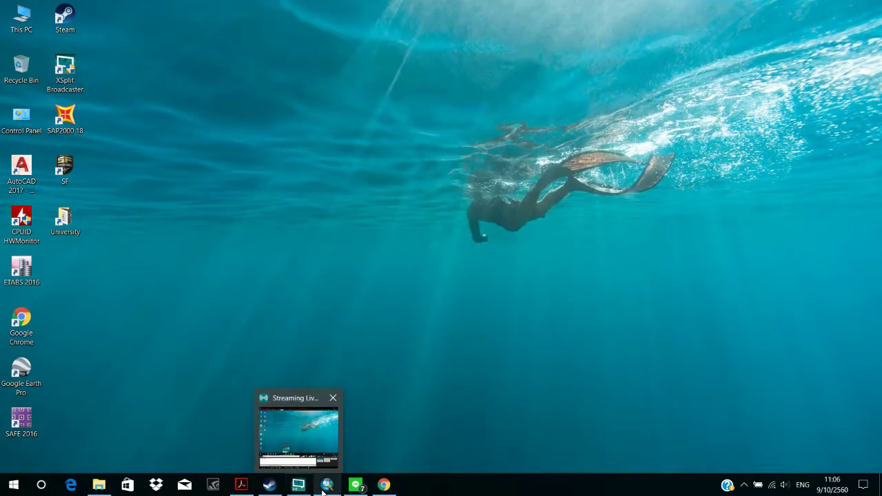
pyautogui.click(325, 487)
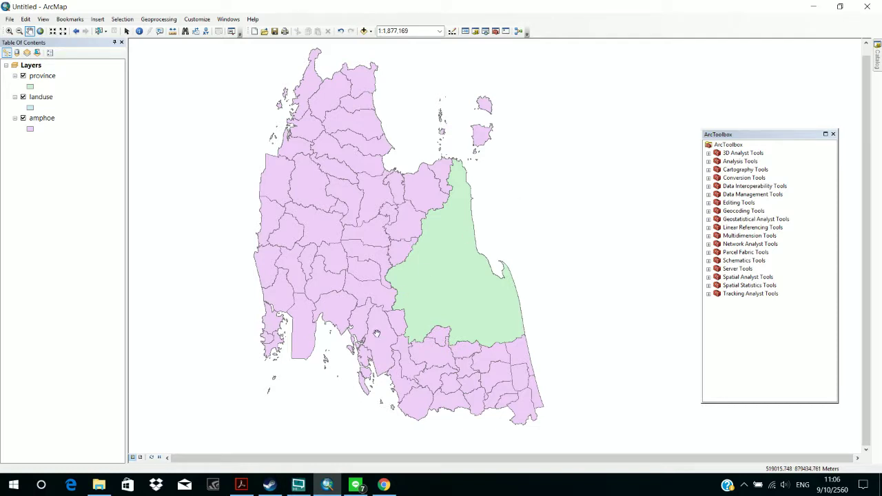
pyautogui.moveTo(357, 489)
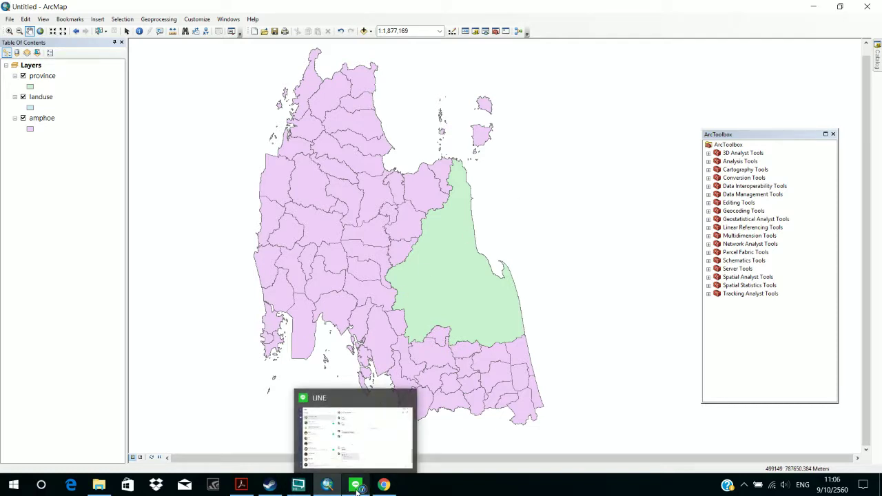
pyautogui.moveTo(385, 445)
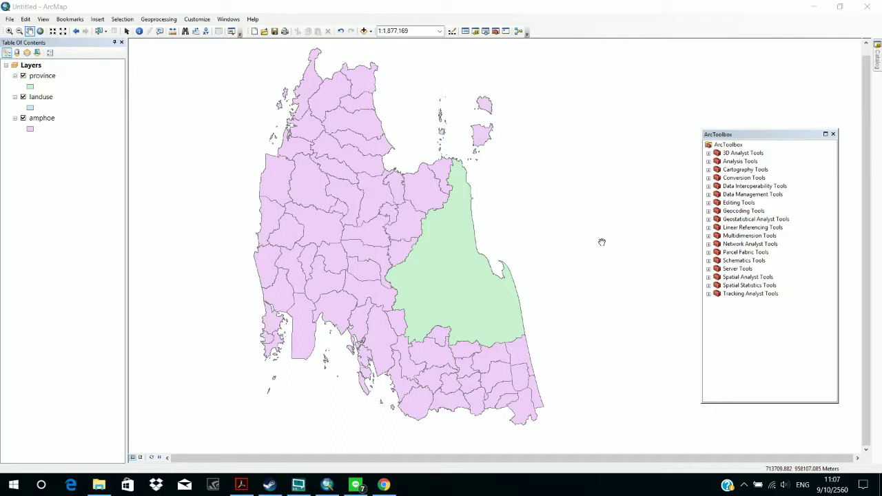
# Step: Zoom and pan the map to examine the province layer and the surrounding amphoe boundaries
pyautogui.moveTo(602, 241); pyautogui.dragTo(627, 244)
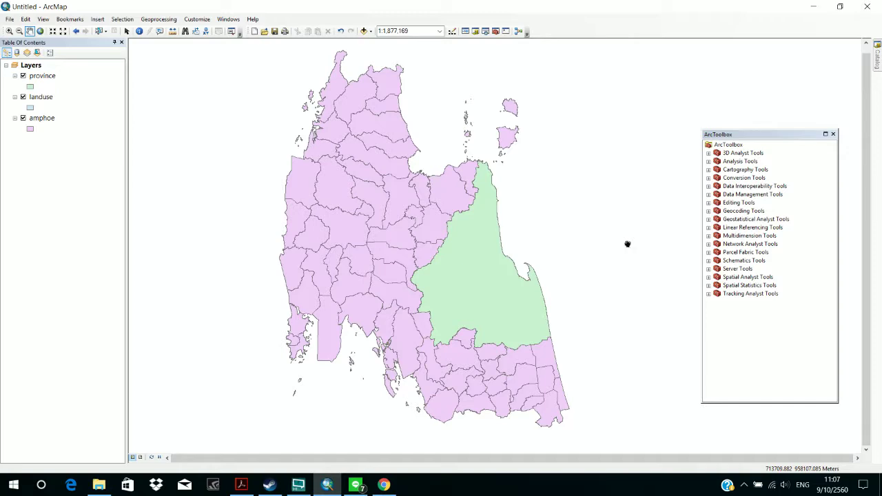
pyautogui.scroll(-2, 627, 244)
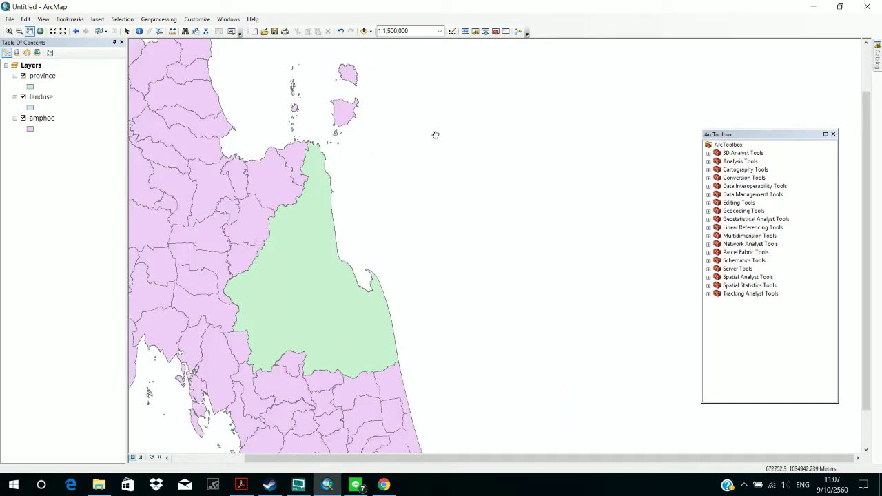
pyautogui.moveTo(435, 133); pyautogui.dragTo(597, 114)
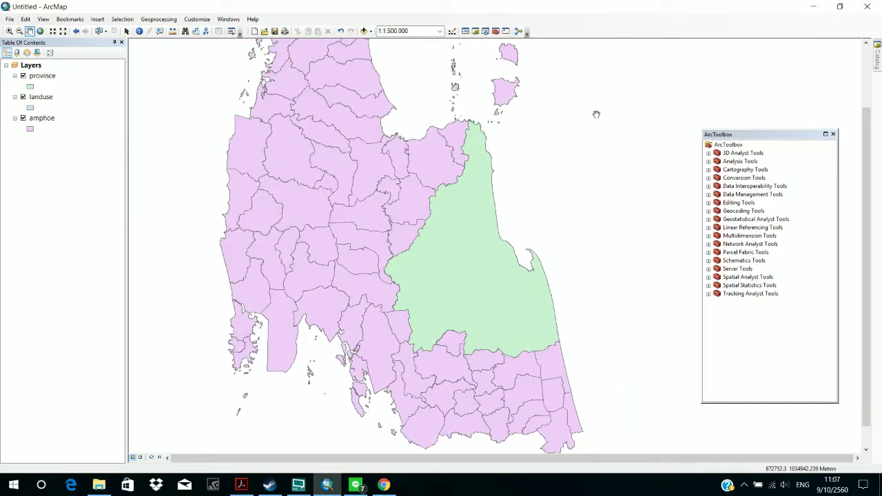
pyautogui.scroll(-1, 596, 114)
pyautogui.scroll(-1, 596, 114)
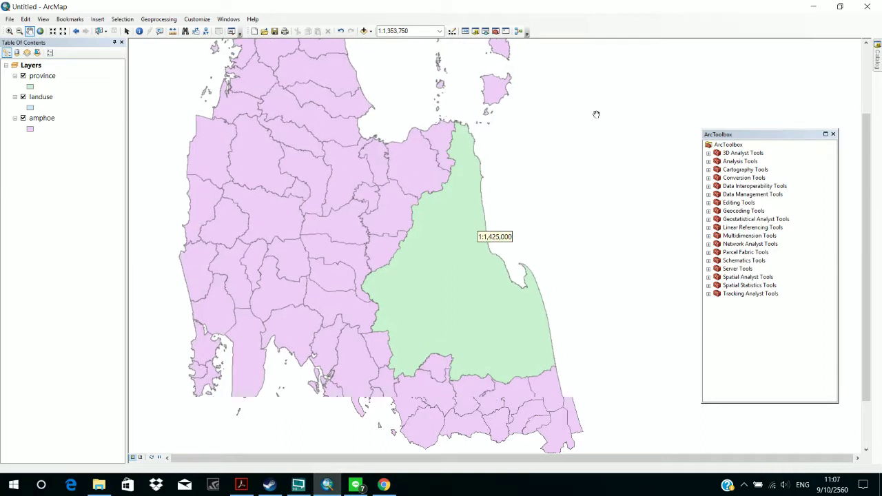
pyautogui.scroll(2, 597, 114)
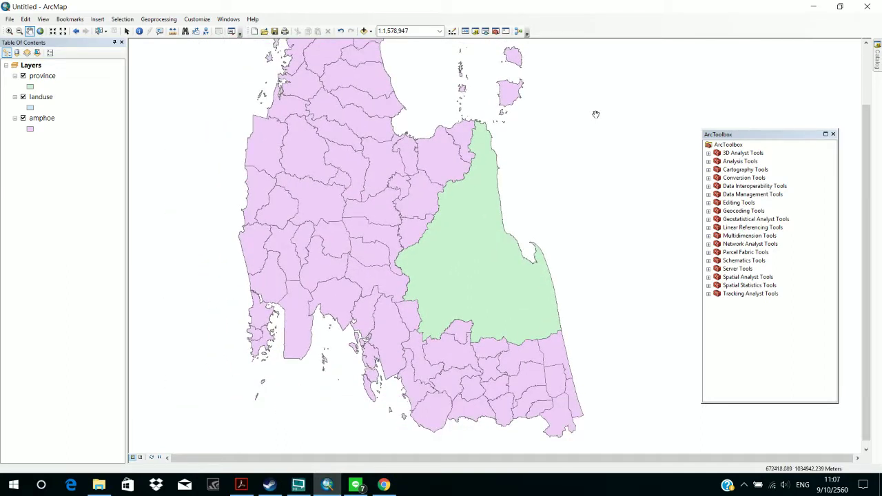
pyautogui.scroll(1, 596, 114)
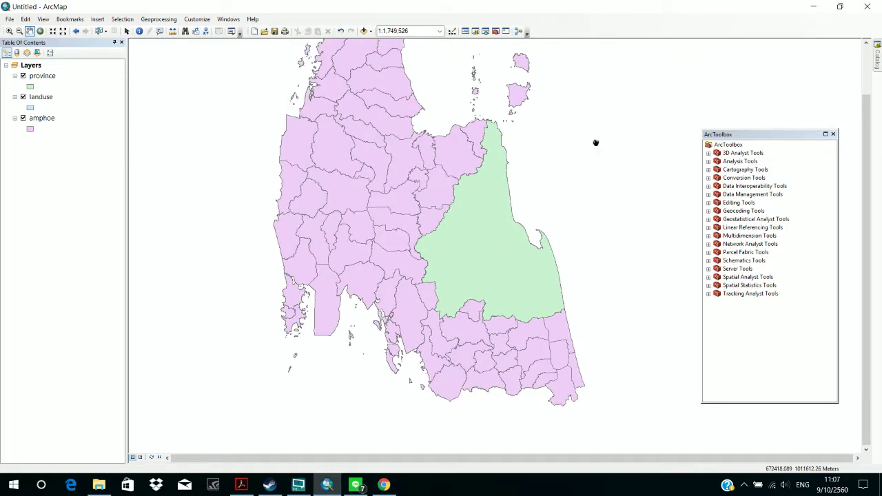
pyautogui.moveTo(596, 143); pyautogui.dragTo(592, 192)
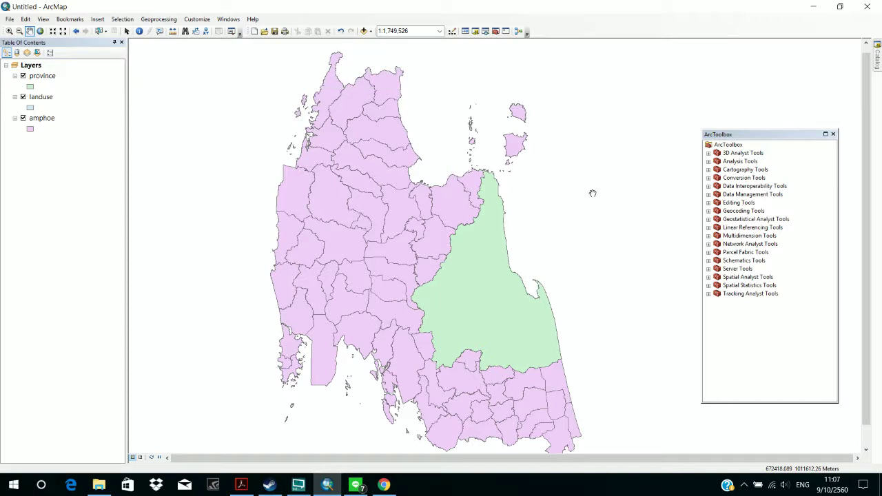
pyautogui.scroll(-1, 592, 193)
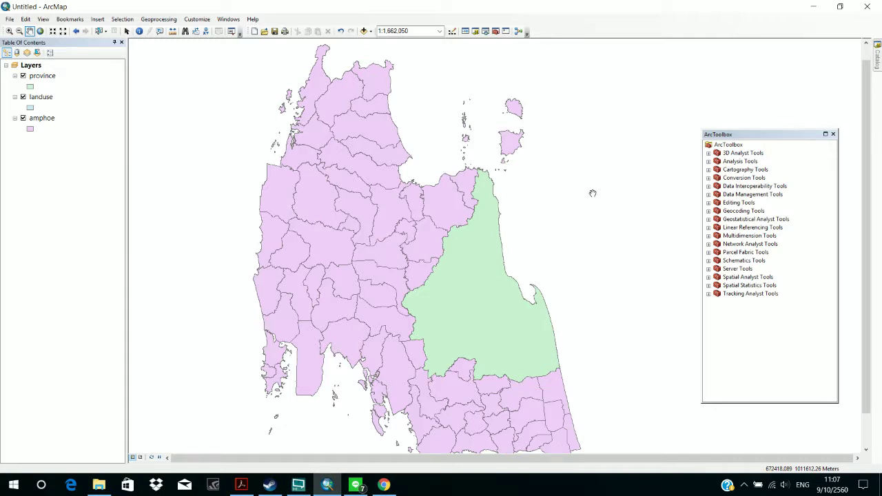
pyautogui.scroll(-1, 593, 193)
pyautogui.scroll(1, 592, 193)
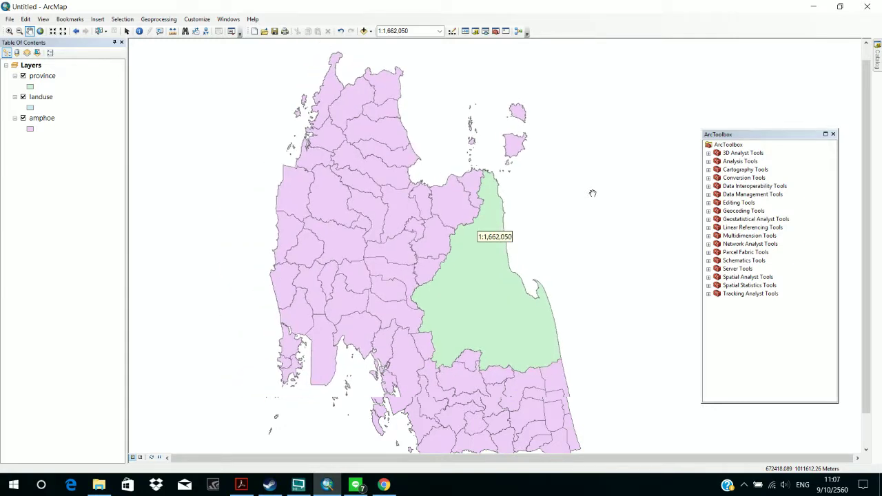
pyautogui.scroll(1, 593, 193)
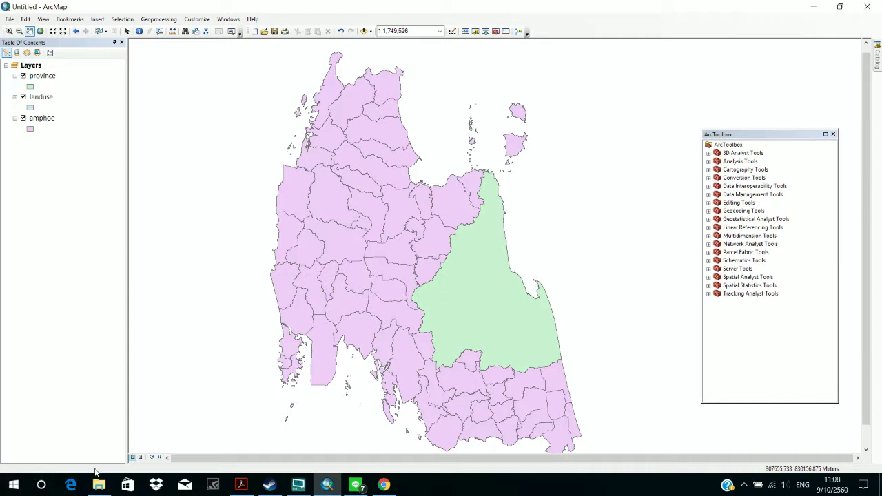
# Step: Switch to File Explorer and open the lab6 folder on USB Drive (F:)
pyautogui.moveTo(99, 484)
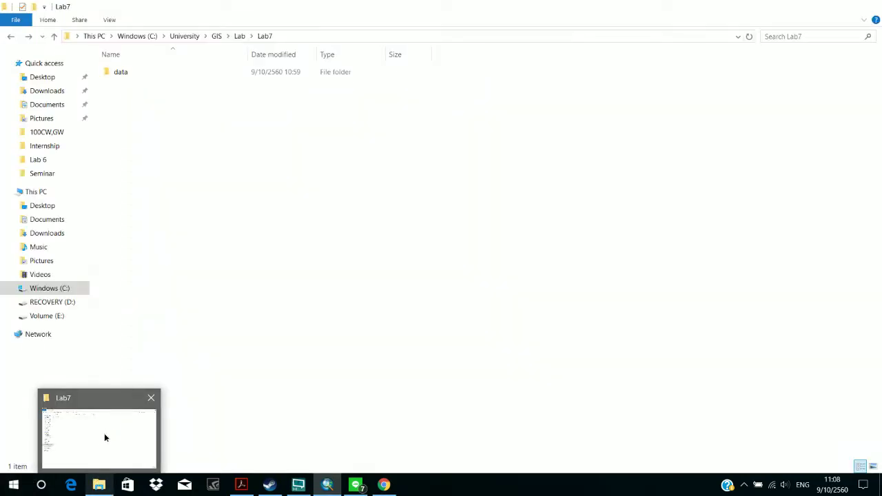
pyautogui.click(105, 438)
pyautogui.click(75, 350)
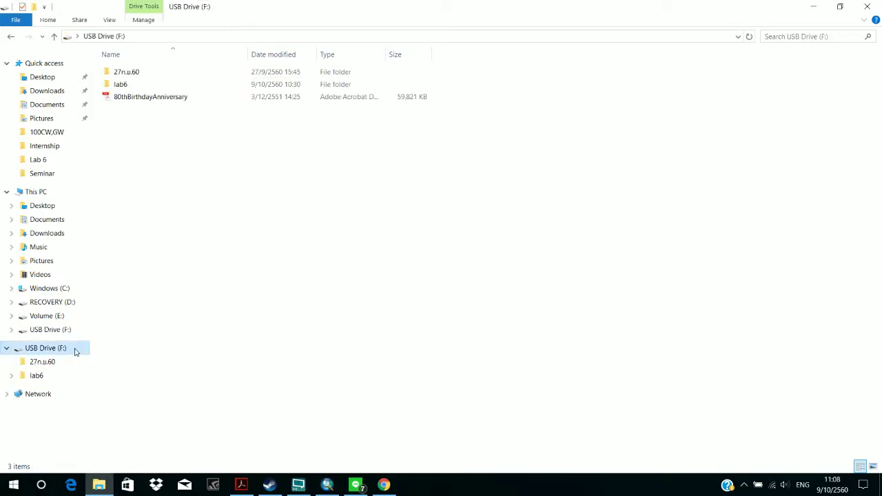
pyautogui.doubleClick(166, 83)
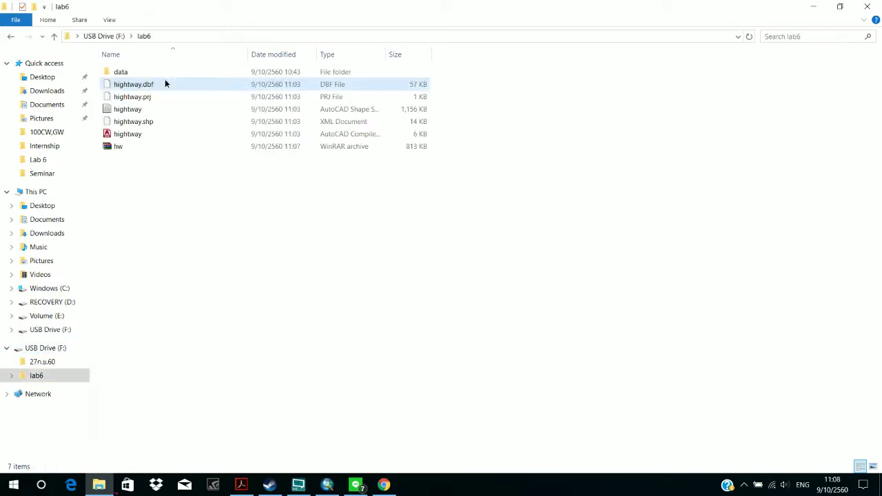
pyautogui.click(165, 84)
pyautogui.doubleClick(165, 83)
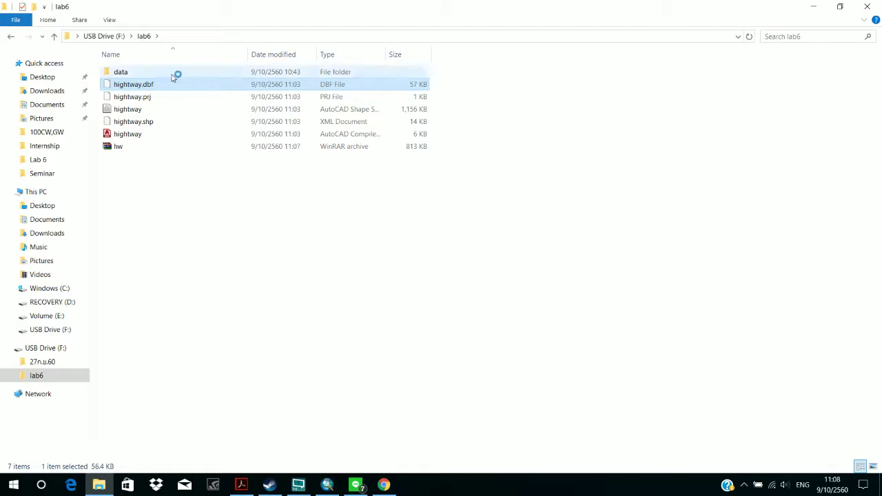
pyautogui.click(174, 74)
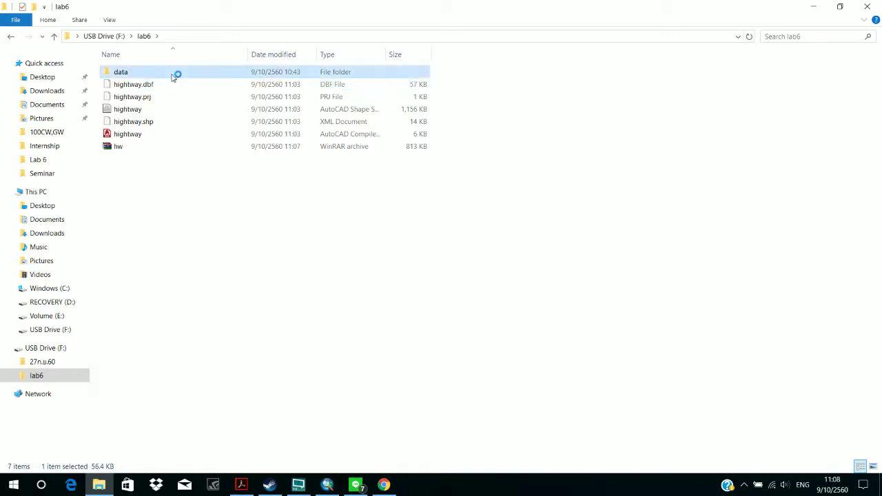
pyautogui.click(160, 150)
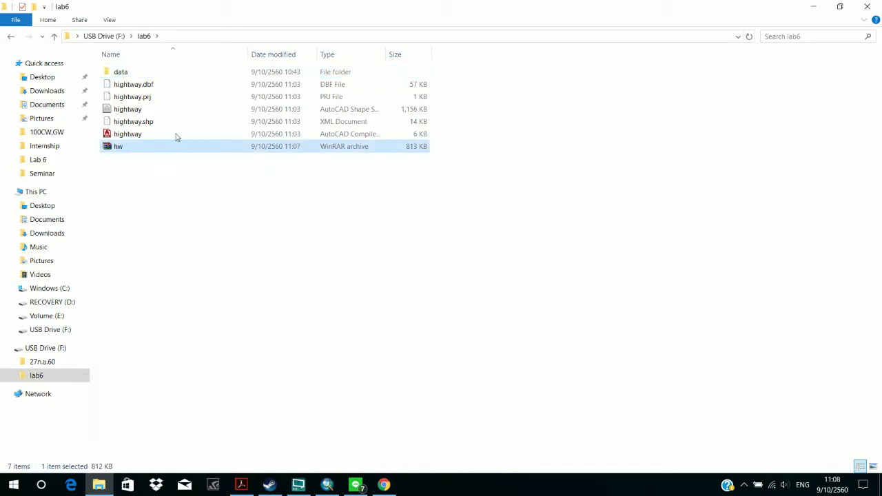
pyautogui.moveTo(238, 193); pyautogui.dragTo(214, 90)
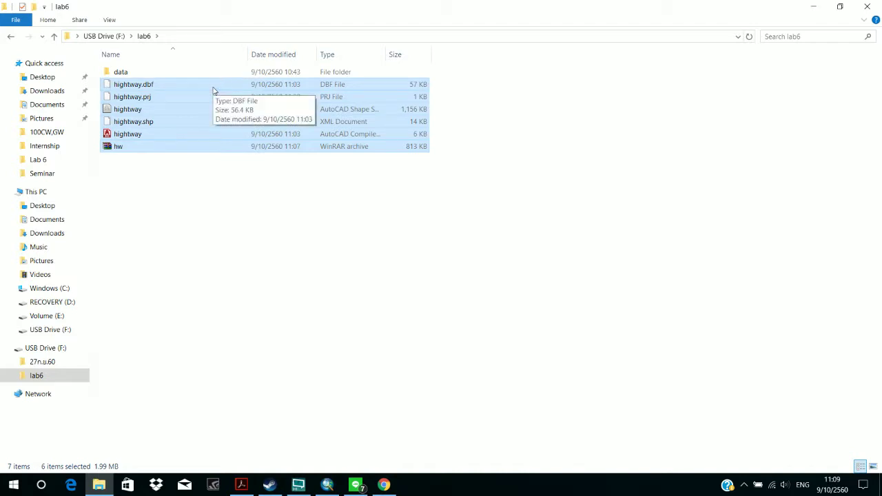
pyautogui.rightClick(213, 90)
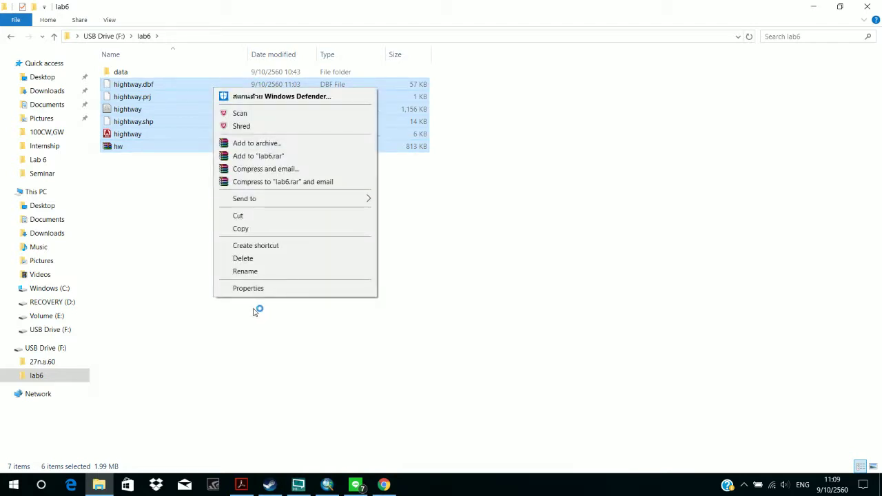
pyautogui.click(309, 229)
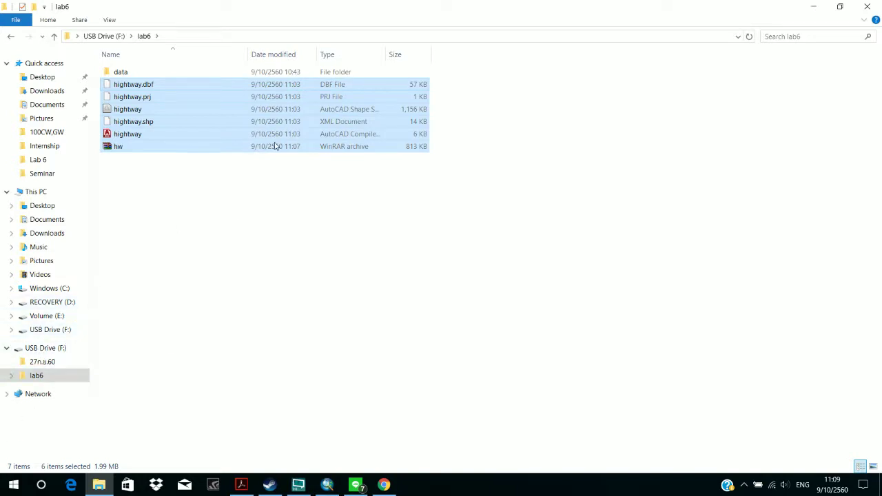
pyautogui.click(262, 161)
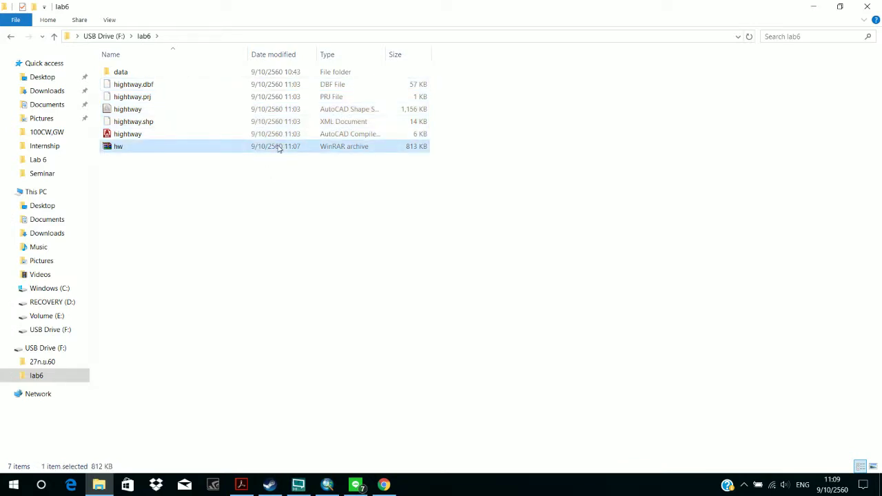
pyautogui.doubleClick(279, 147)
pyautogui.moveTo(449, 97); pyautogui.dragTo(416, 137)
pyautogui.rightClick(416, 138)
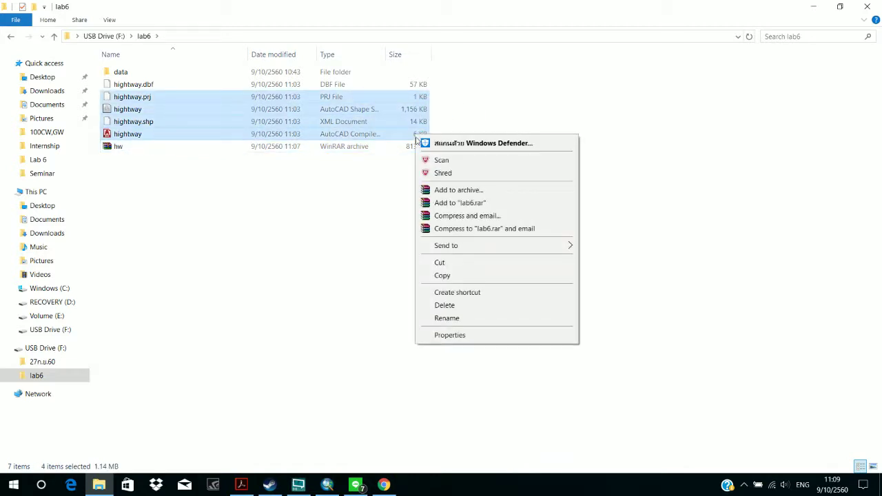
pyautogui.click(443, 277)
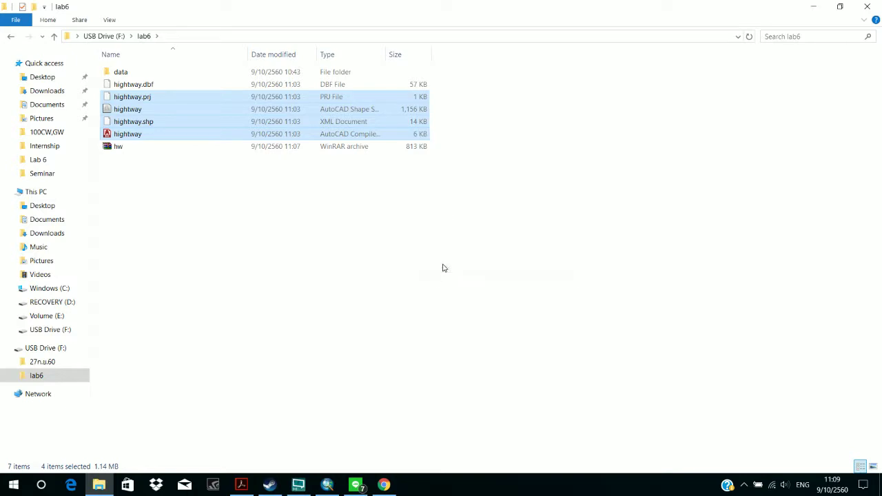
# Step: Copy the five hightway shapefile component files from the lab6 folder, leaving out the hw archive
pyautogui.moveTo(443, 135); pyautogui.dragTo(416, 87)
pyautogui.click(416, 87)
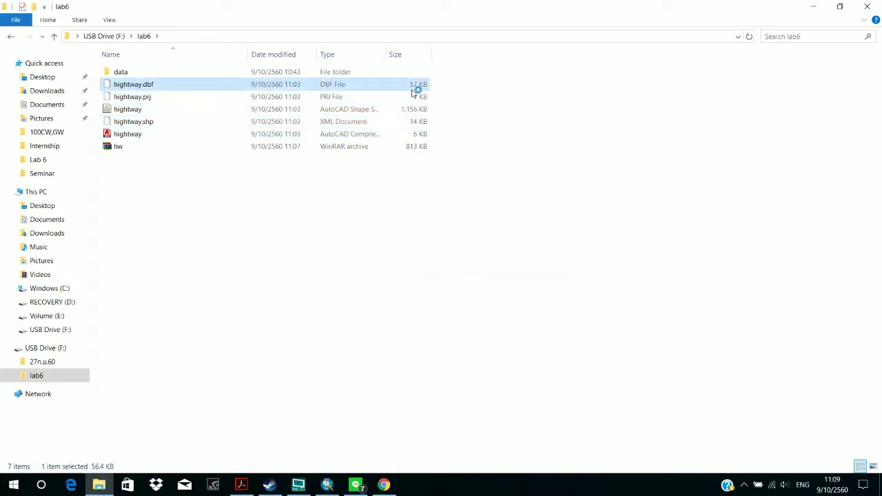
pyautogui.moveTo(434, 136); pyautogui.dragTo(417, 81)
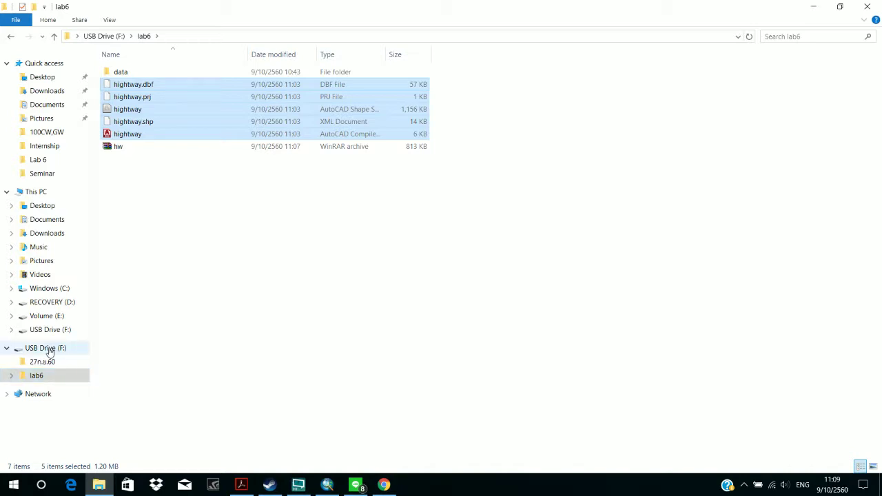
# Step: Browse to the University\GIS\Lab folder on Windows (C:)
pyautogui.click(6, 349)
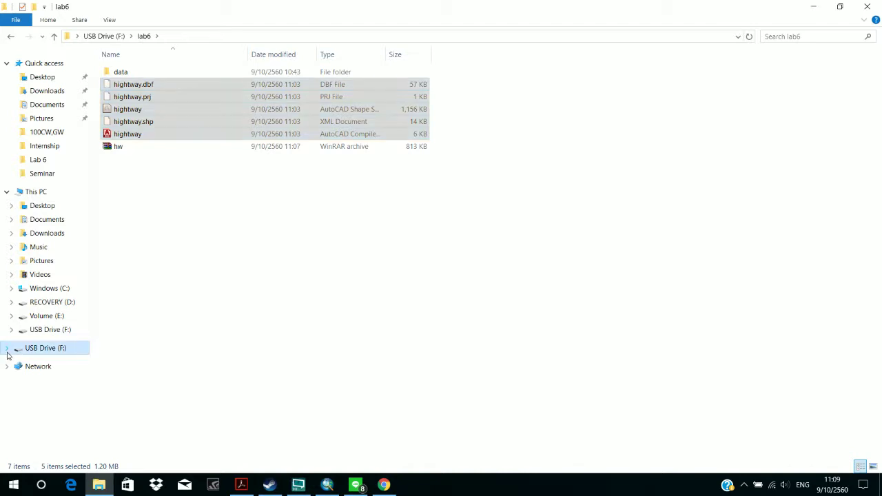
pyautogui.click(35, 293)
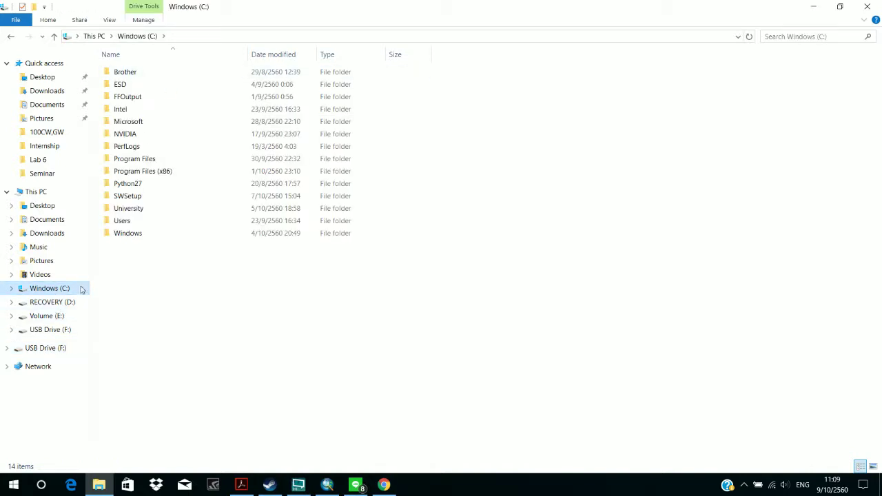
pyautogui.doubleClick(137, 209)
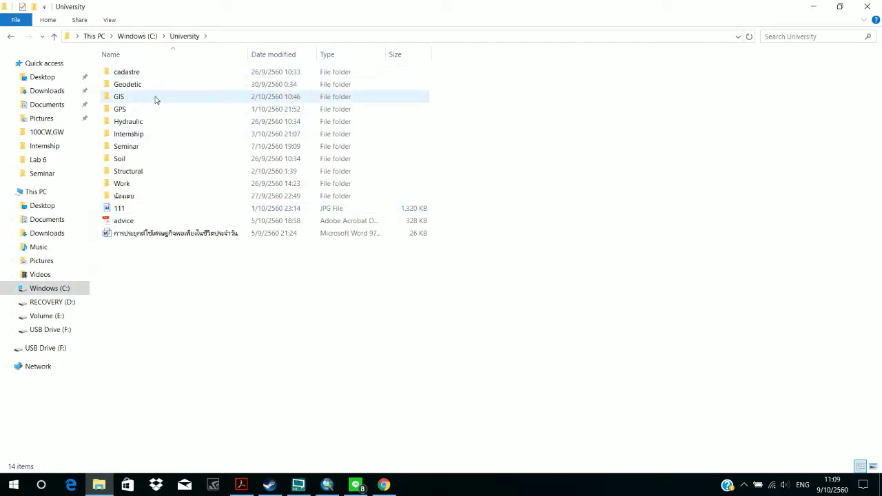
pyautogui.doubleClick(156, 97)
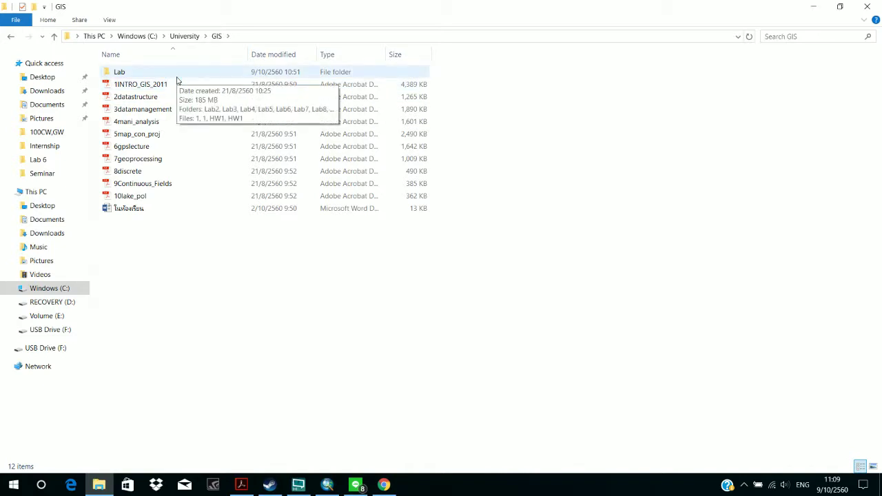
pyautogui.doubleClick(176, 77)
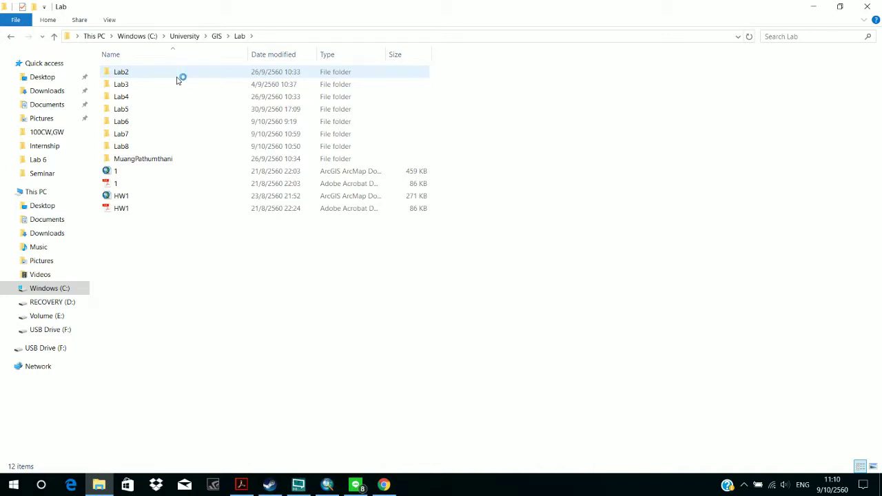
# Step: Open the data folder inside Lab7 and paste the copied hightway files there
pyautogui.click(191, 143)
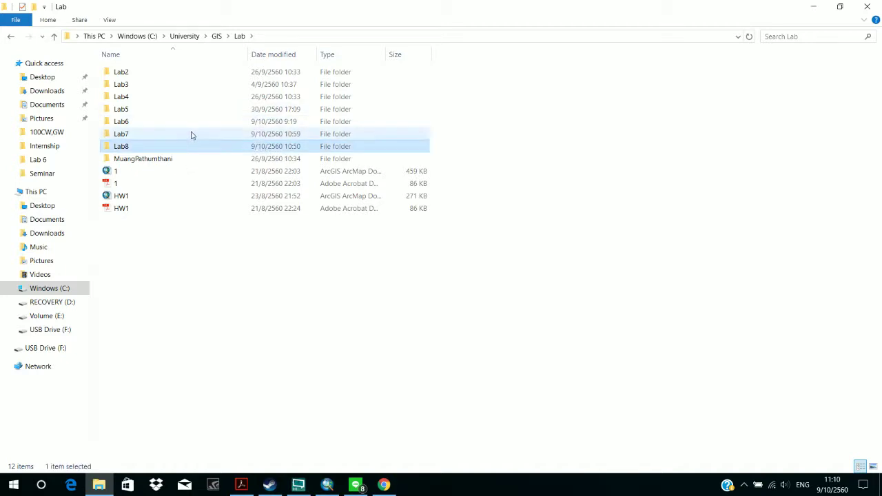
pyautogui.click(191, 134)
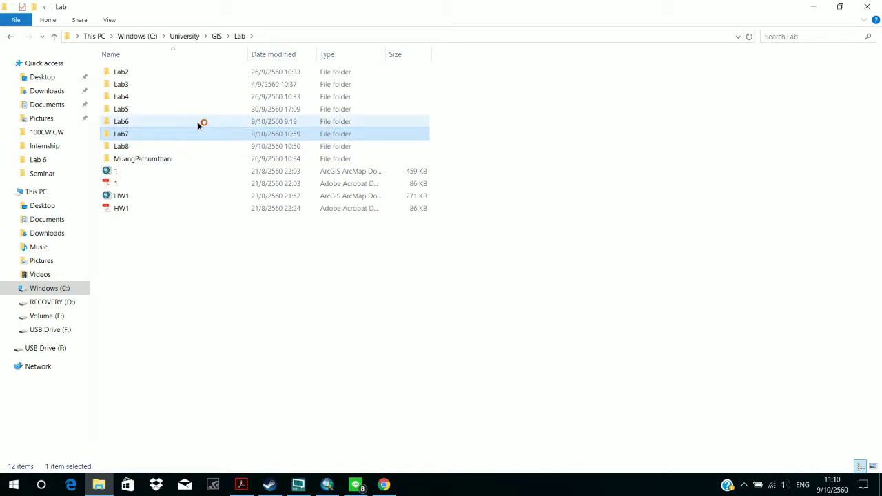
pyautogui.click(198, 122)
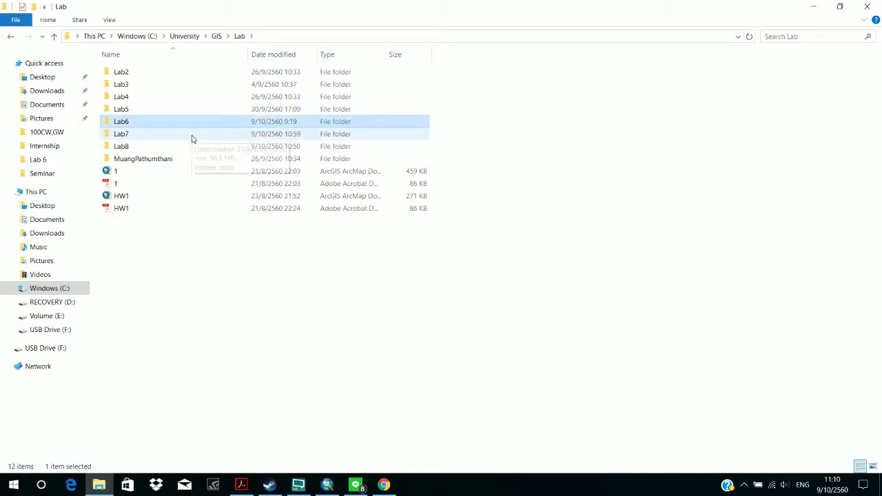
pyautogui.doubleClick(193, 137)
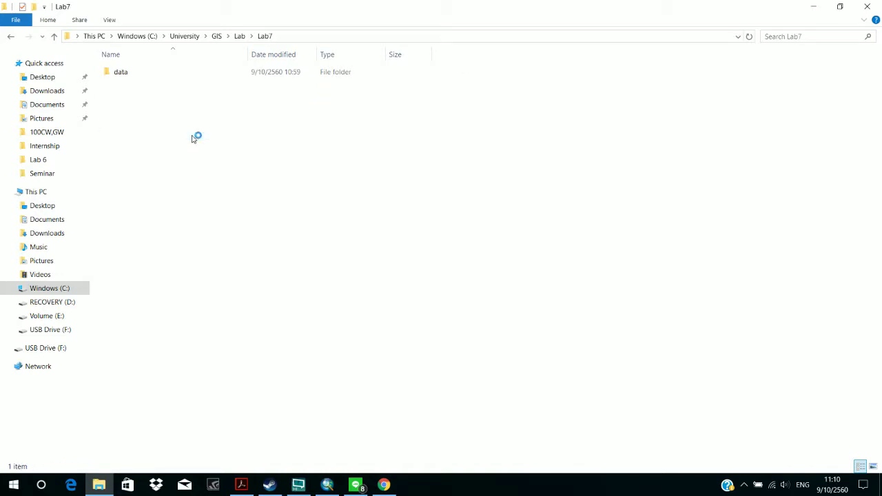
pyautogui.doubleClick(126, 72)
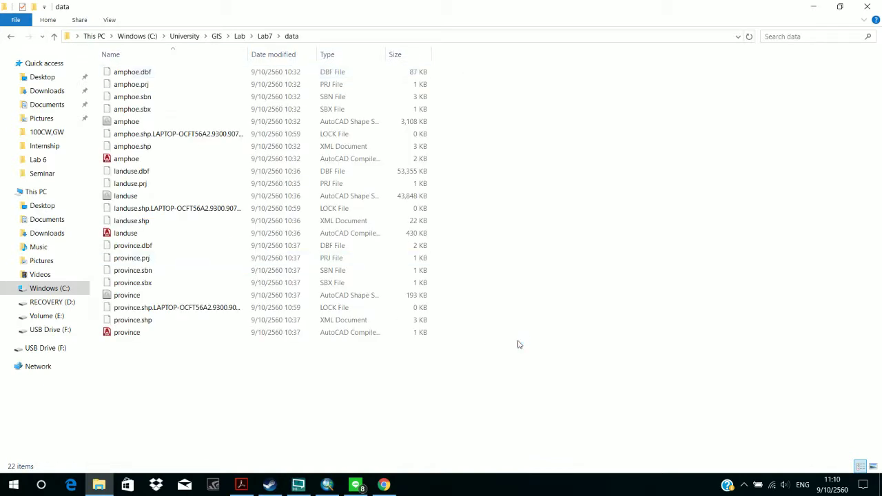
pyautogui.click(265, 38)
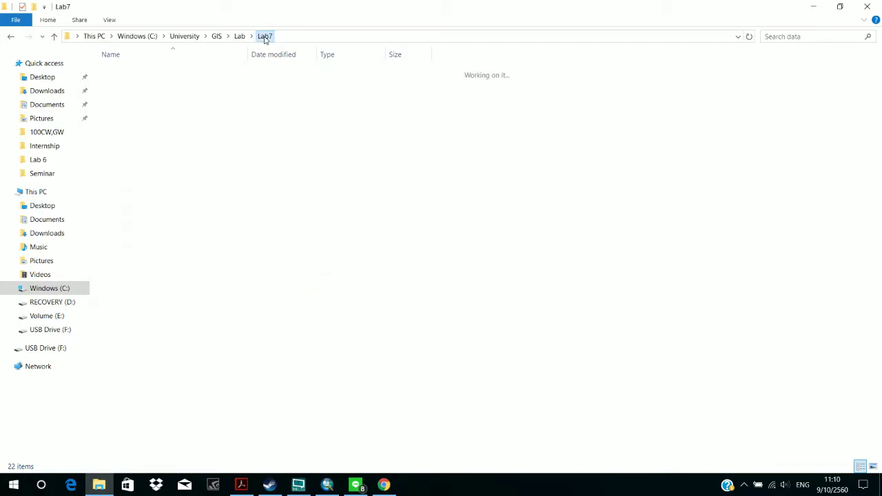
pyautogui.doubleClick(224, 73)
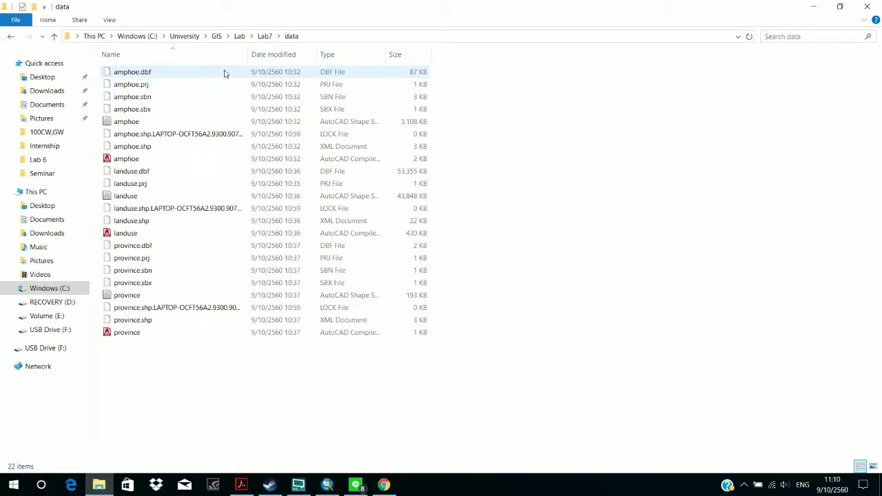
pyautogui.hotkey('ctrl', 'v')
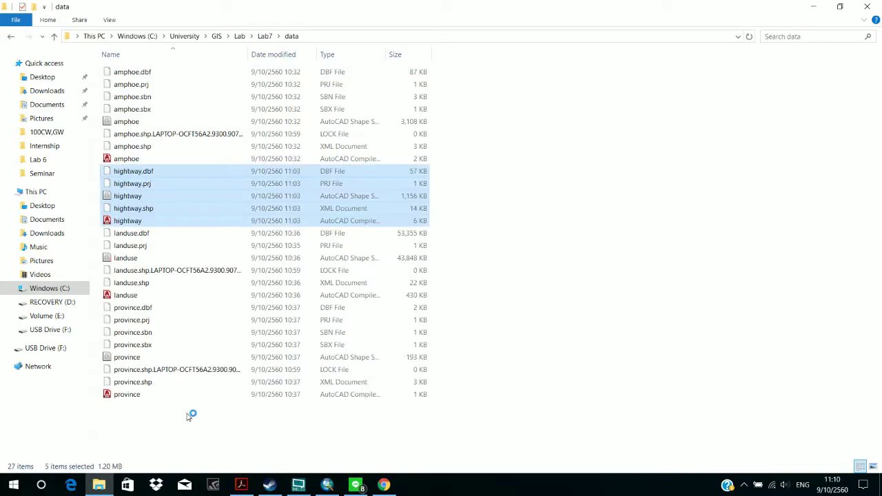
# Step: Switch to the untitled map in ArcMap and add hightway.shp from the data folder as a layer
pyautogui.click(578, 274)
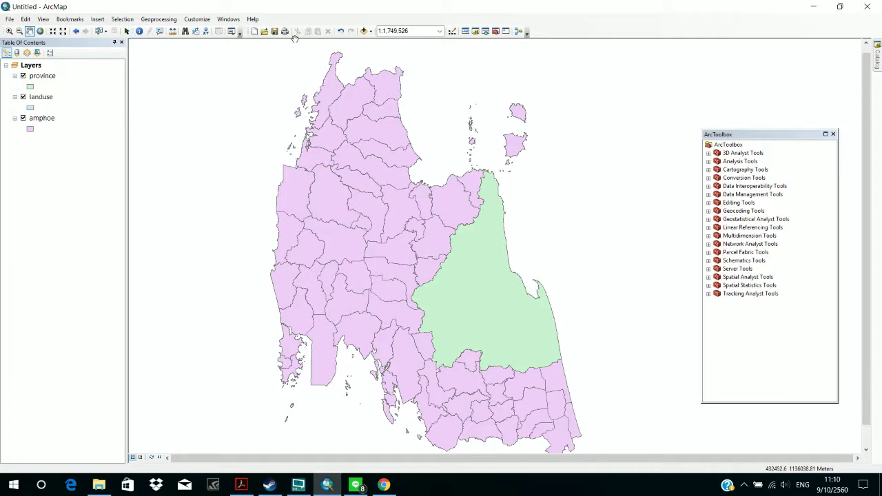
pyautogui.click(365, 32)
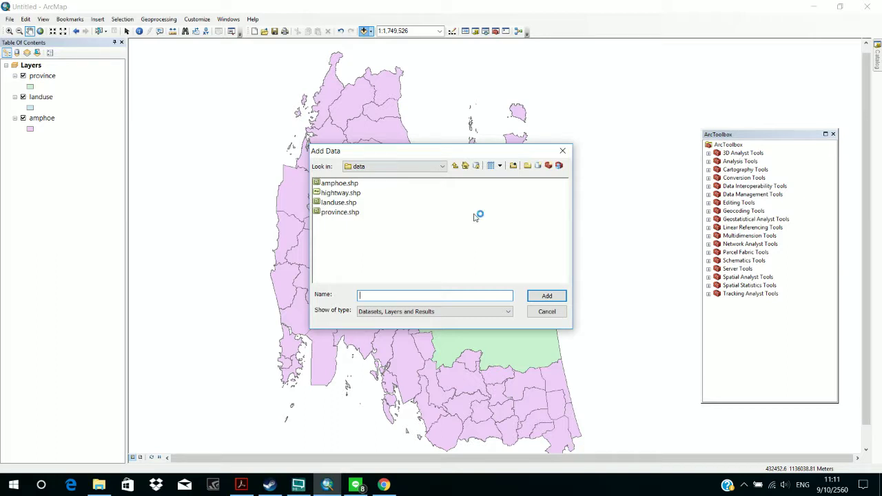
pyautogui.click(350, 194)
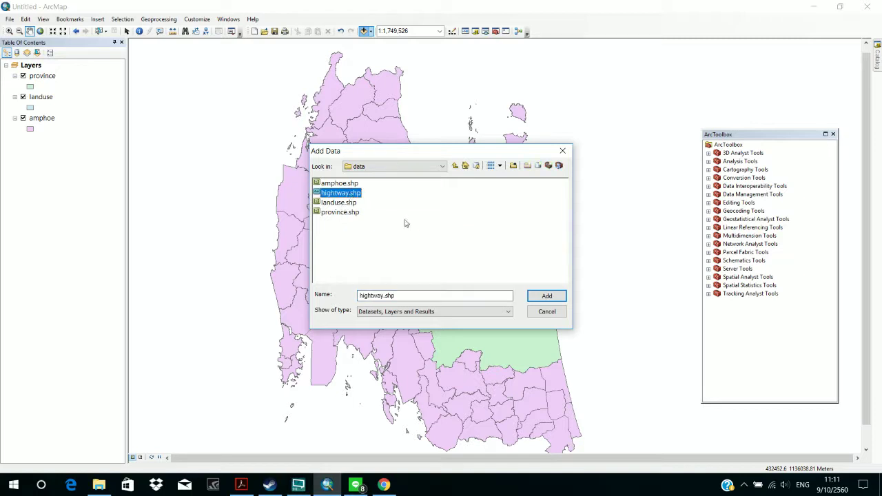
pyautogui.click(564, 296)
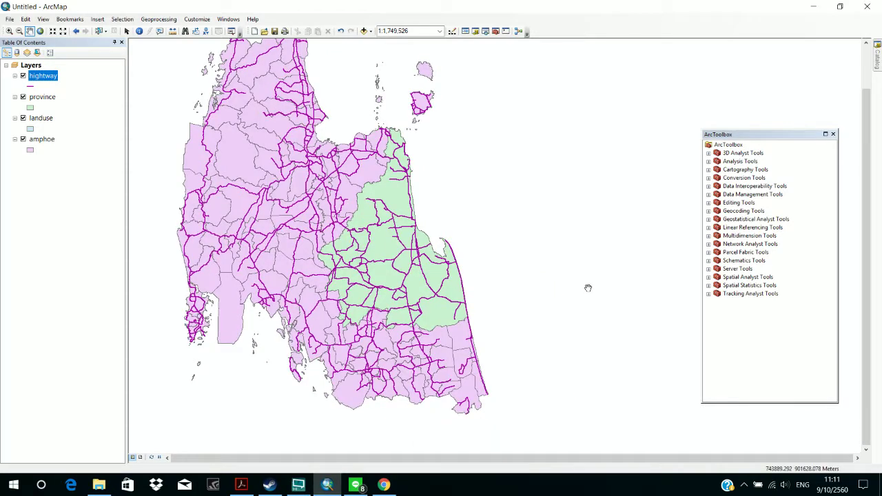
# Step: Pan and zoom the map to examine the hightway lines across the province and amphoe layers
pyautogui.moveTo(588, 288); pyautogui.dragTo(641, 315)
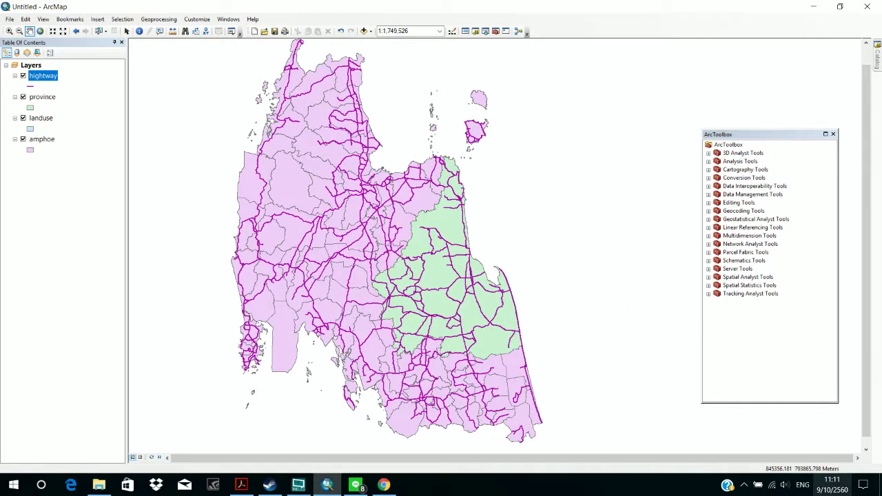
pyautogui.click(832, 485)
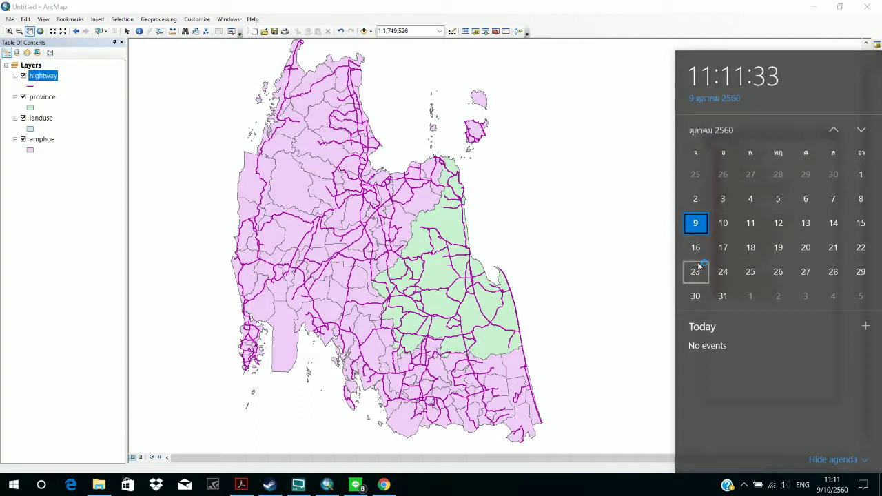
pyautogui.click(570, 231)
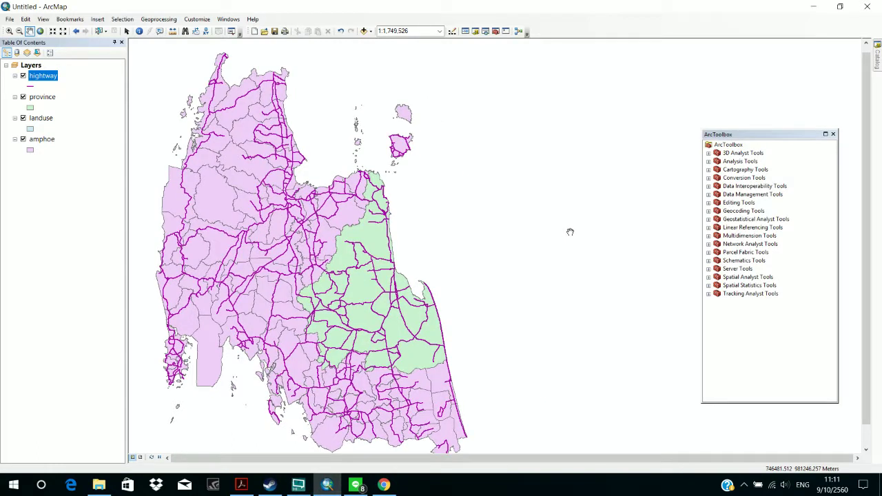
pyautogui.moveTo(497, 208); pyautogui.dragTo(596, 162)
pyautogui.scroll(1, 595, 161)
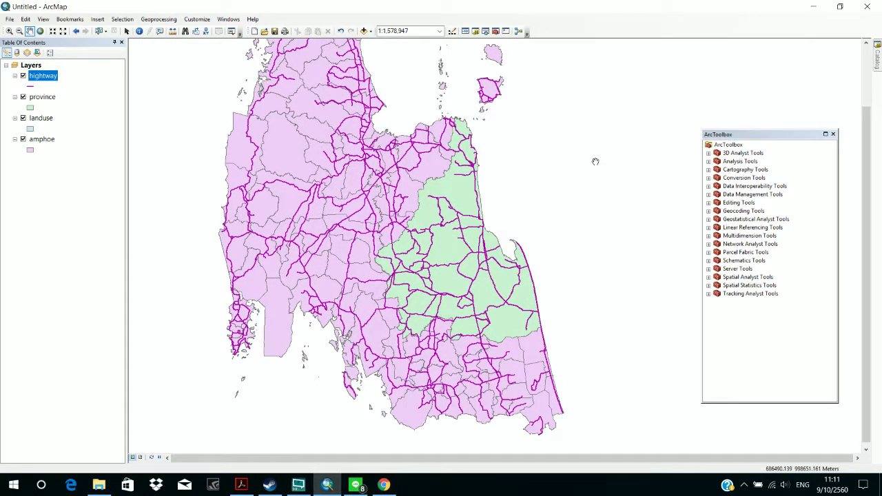
pyautogui.scroll(1, 596, 162)
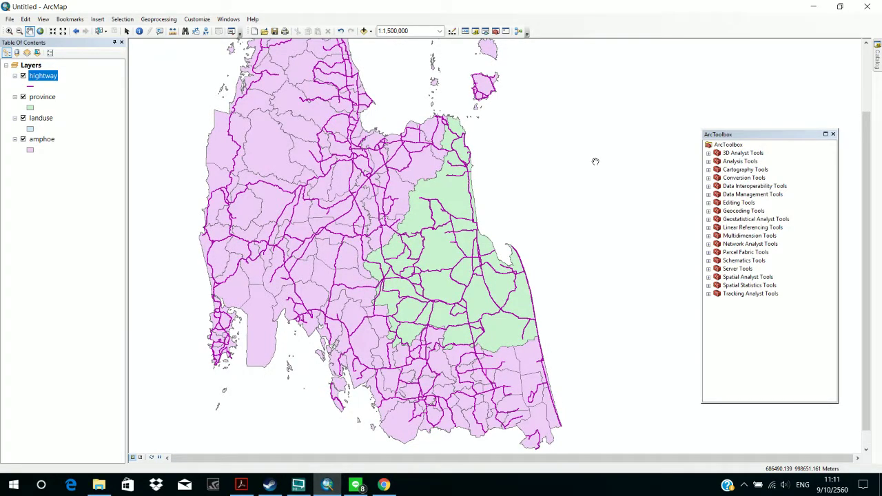
pyautogui.scroll(1, 596, 162)
pyautogui.scroll(1, 595, 161)
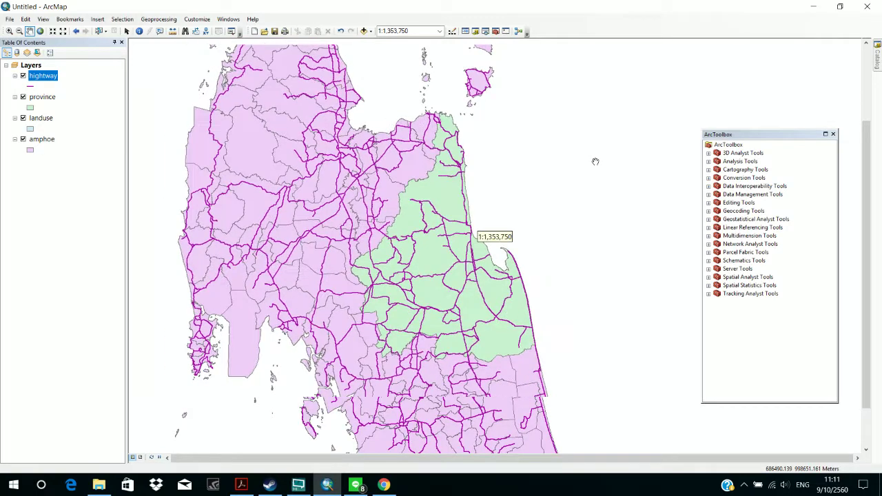
pyautogui.scroll(-1, 595, 162)
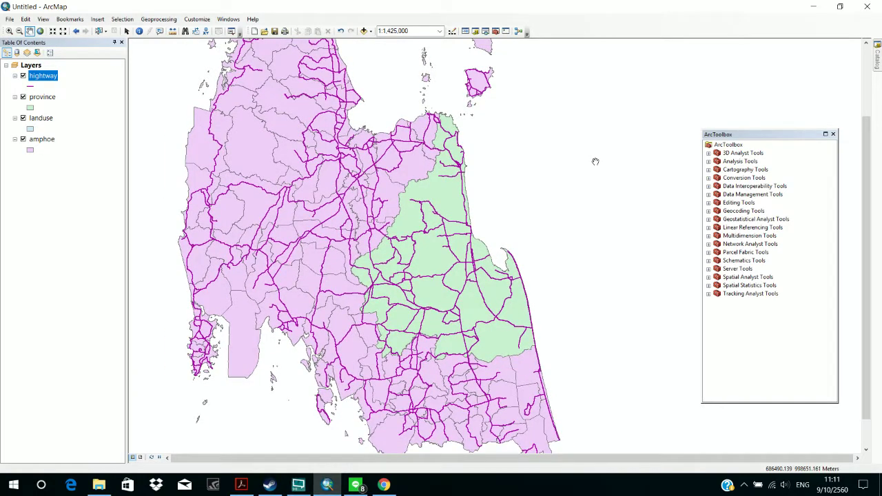
pyautogui.scroll(-2, 595, 161)
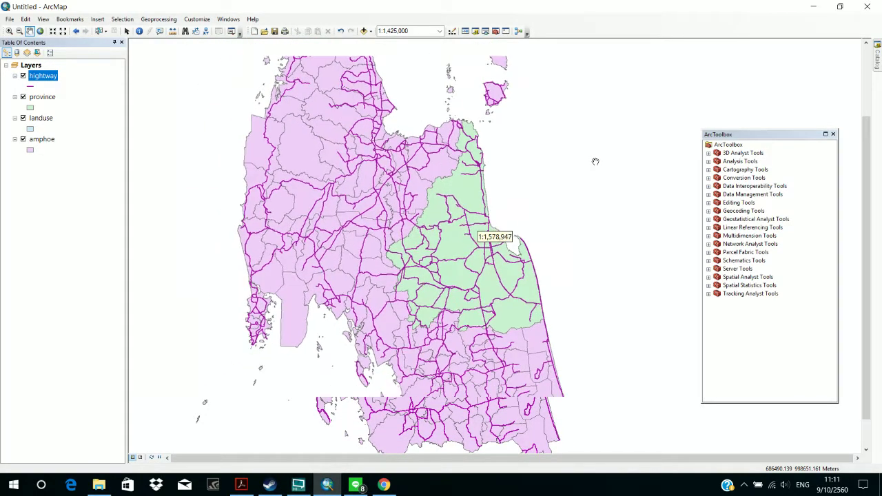
pyautogui.scroll(-1, 595, 161)
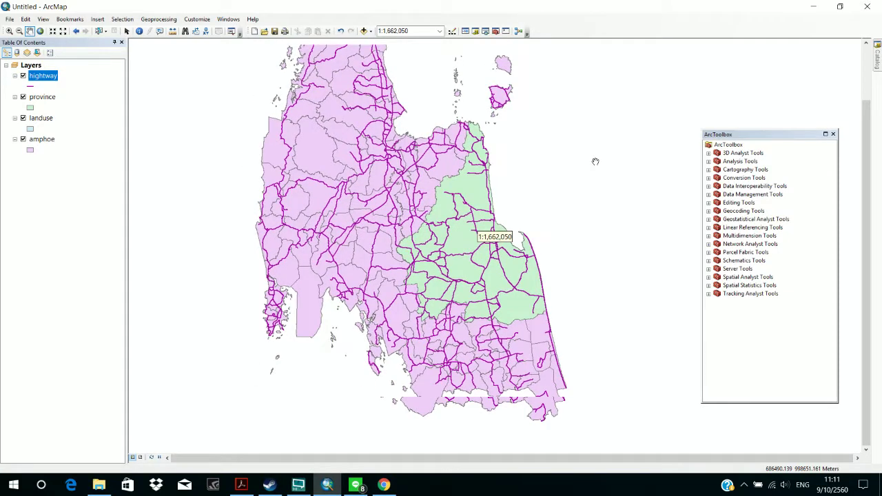
# Step: Open the system calendar and browse the months around October 2560
pyautogui.scroll(-1, 595, 161)
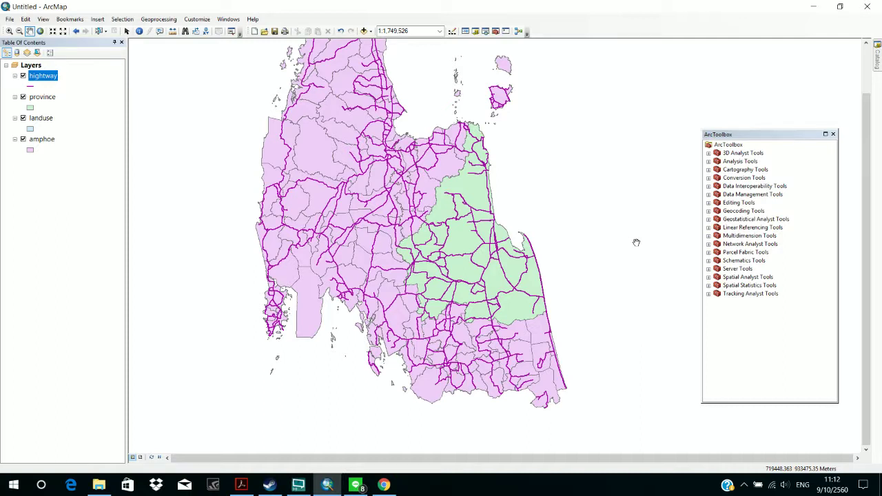
pyautogui.click(832, 477)
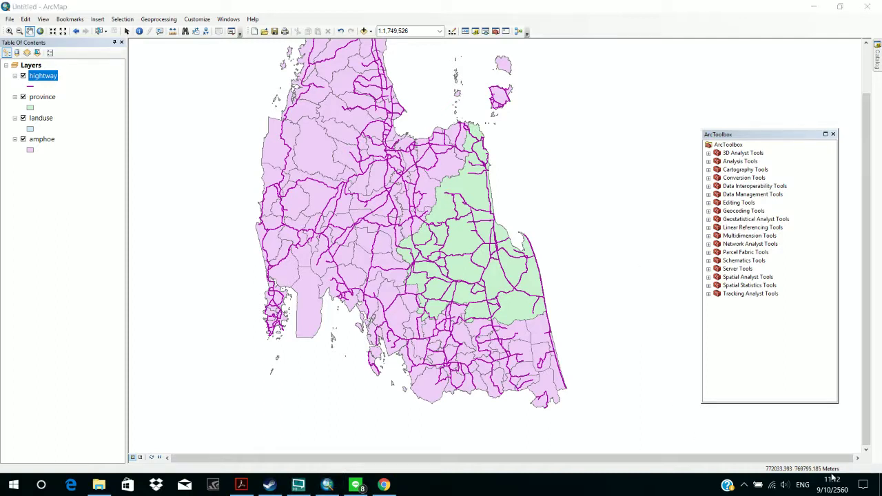
pyautogui.click(832, 479)
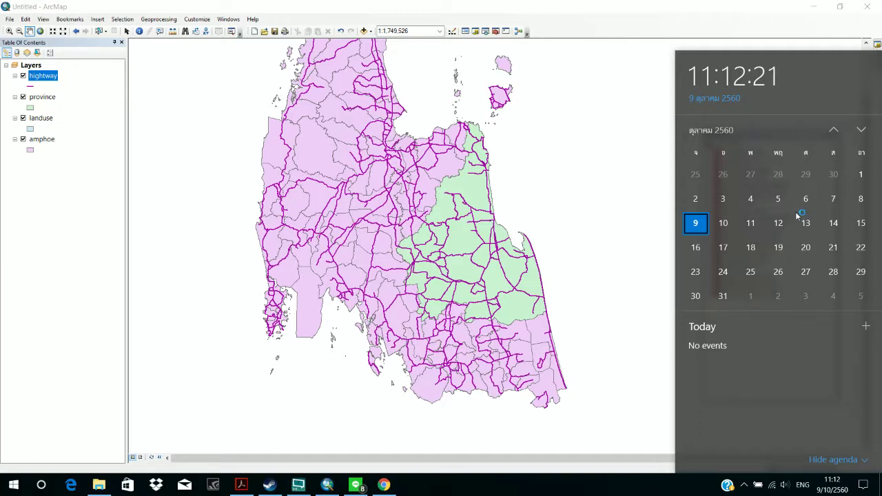
pyautogui.click(863, 131)
pyautogui.click(836, 130)
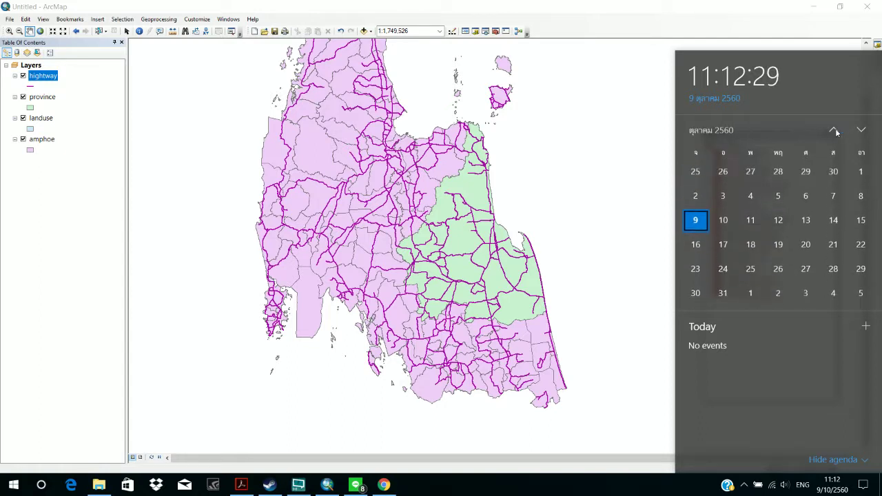
pyautogui.click(835, 129)
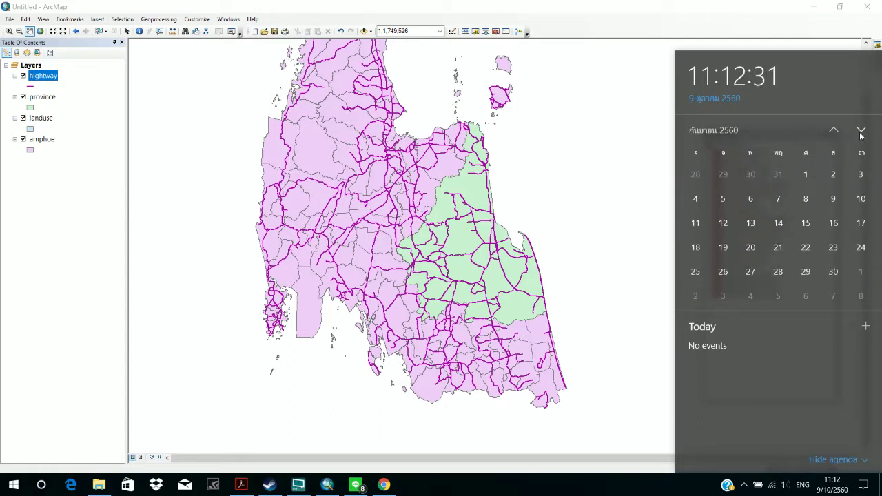
pyautogui.click(860, 132)
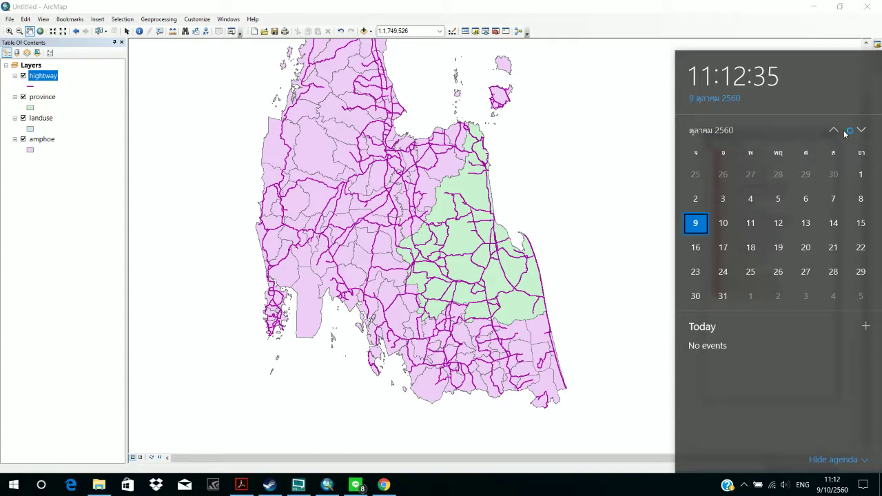
# Step: Safely eject the connected USB device from the computer
pyautogui.click(743, 486)
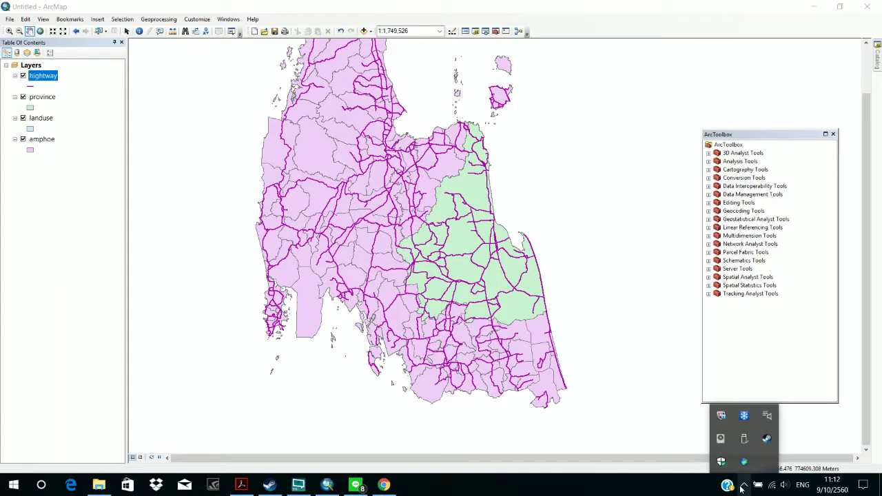
pyautogui.rightClick(747, 442)
pyautogui.click(771, 424)
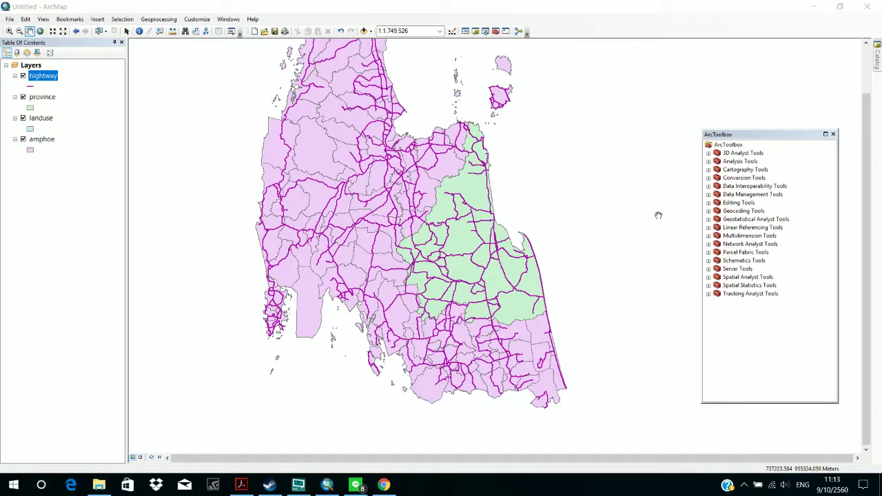
# Step: Zoom the map to the full extent of the hightway layer
pyautogui.scroll(2, 658, 216)
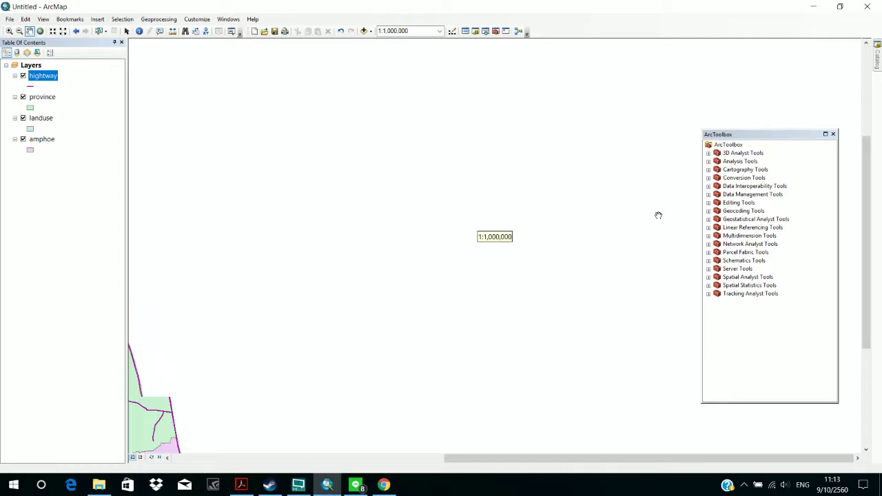
pyautogui.scroll(1, 658, 215)
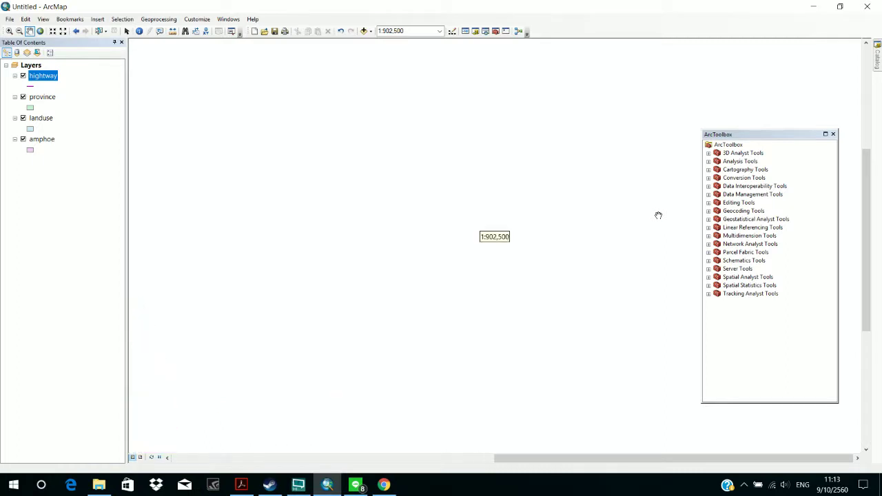
pyautogui.scroll(1, 658, 216)
pyautogui.scroll(2, 658, 216)
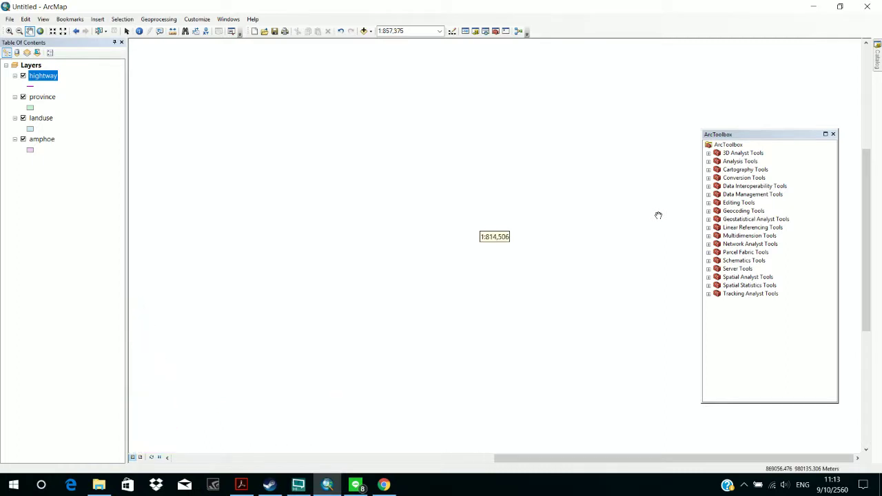
pyautogui.click(45, 75)
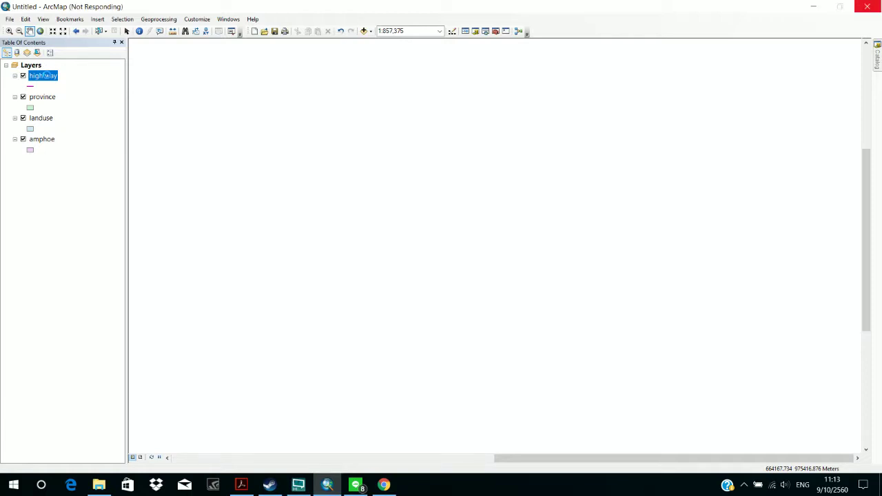
pyautogui.rightClick(45, 75)
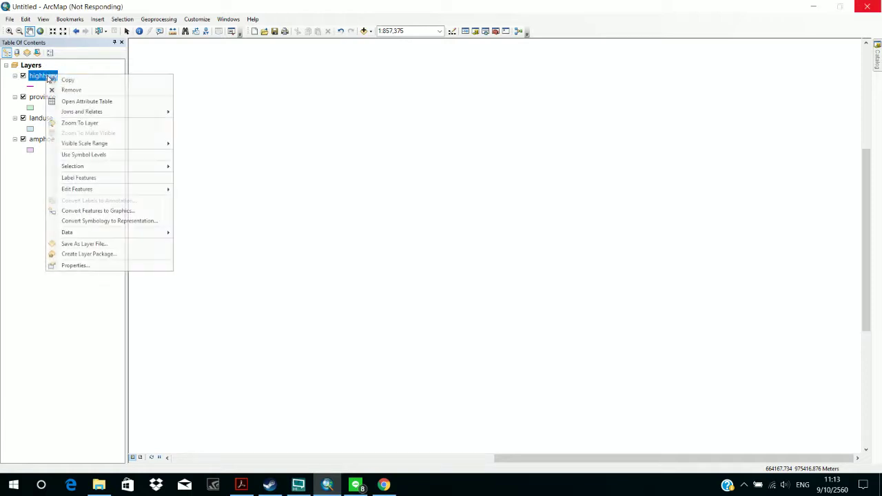
pyautogui.click(81, 122)
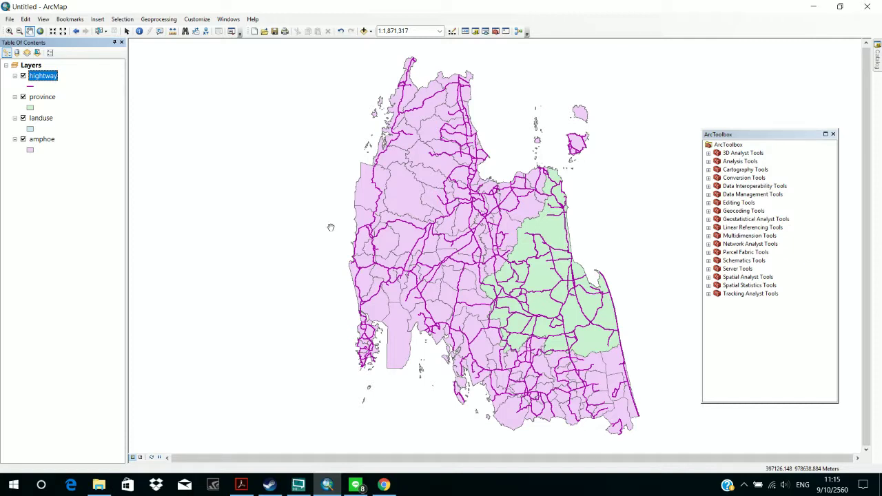
pyautogui.click(33, 66)
pyautogui.click(32, 66)
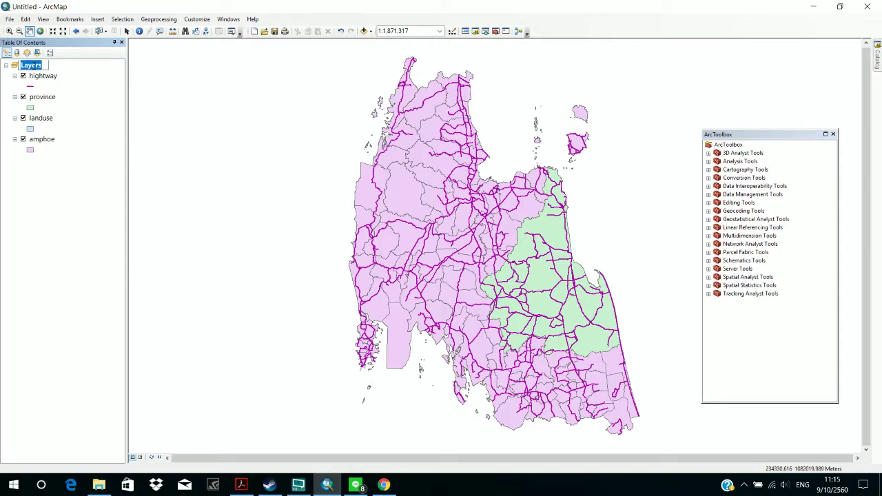
pyautogui.rightClick(34, 66)
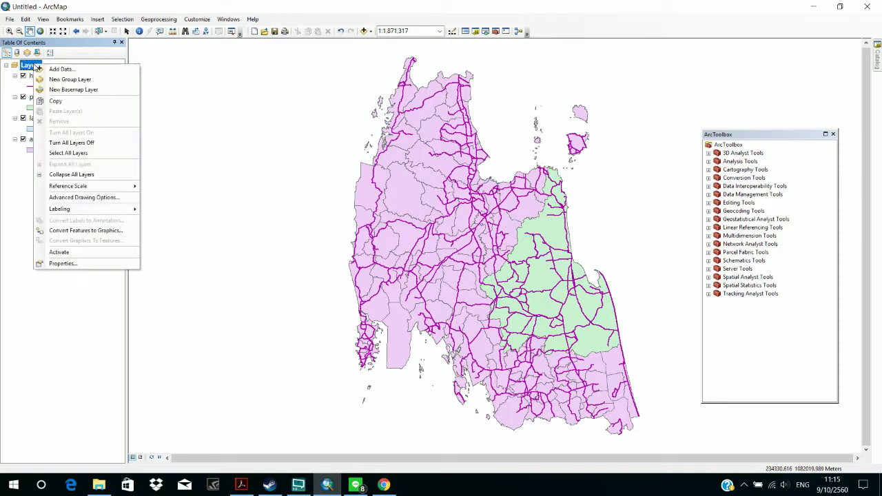
pyautogui.click(118, 355)
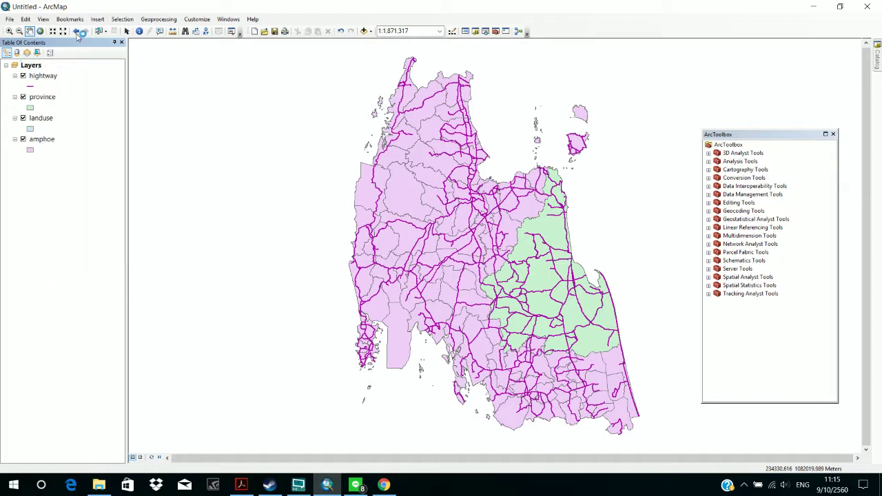
# Step: Examine the fields available for a definition query on hightway in the Query Builder, then close the builder and the layer properties
pyautogui.click(54, 78)
pyautogui.rightClick(55, 77)
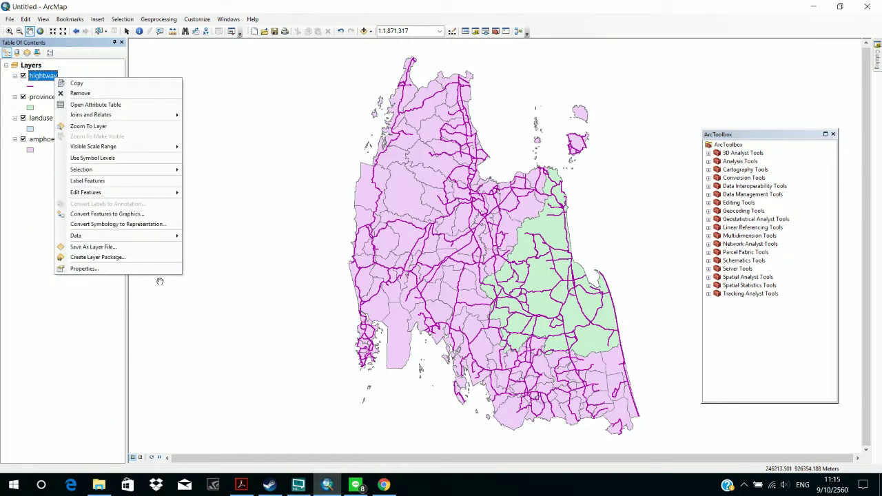
pyautogui.click(173, 269)
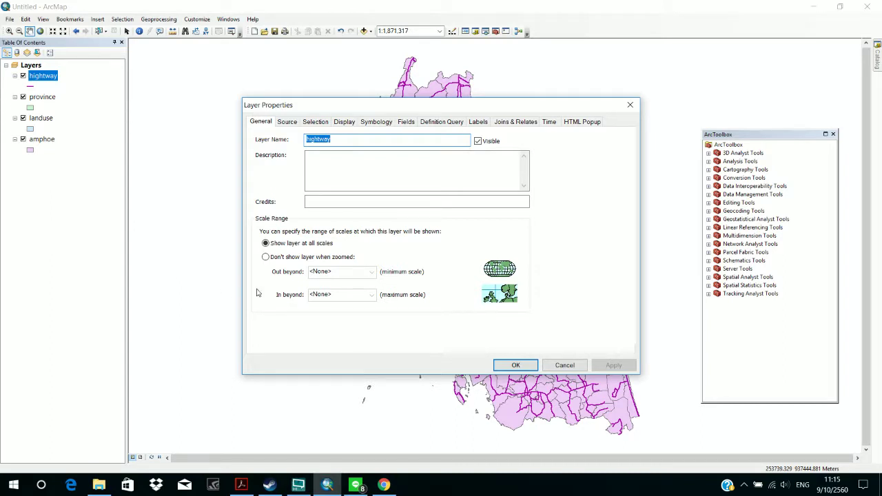
pyautogui.click(458, 122)
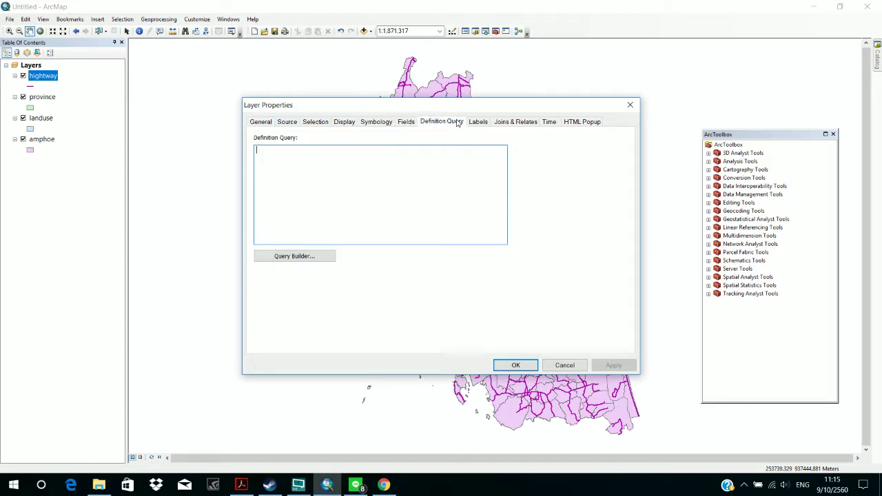
pyautogui.click(320, 257)
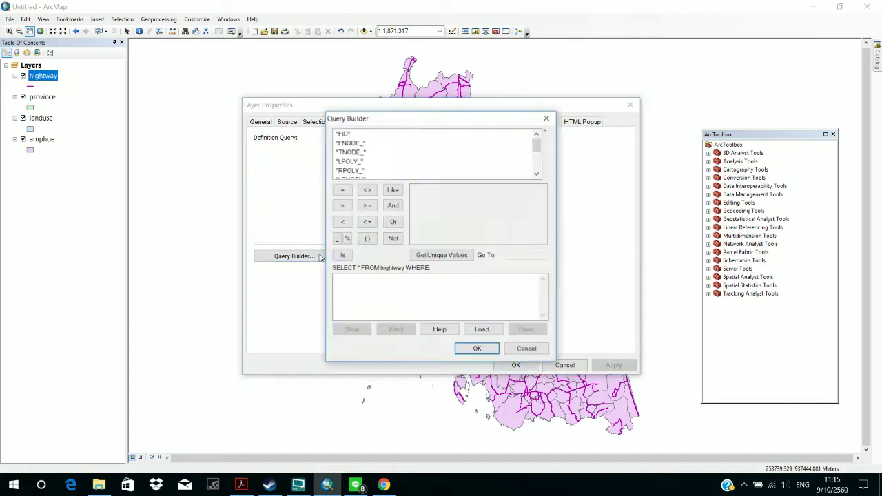
pyautogui.click(537, 174)
pyautogui.click(537, 174)
pyautogui.click(537, 173)
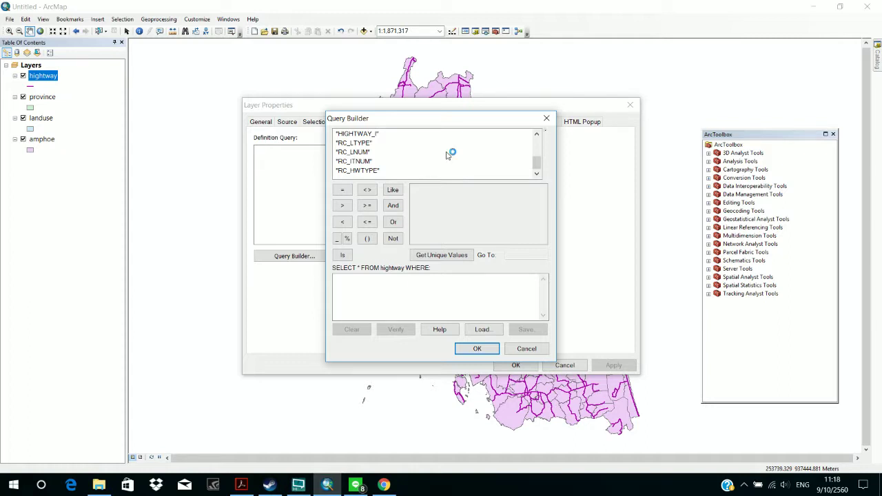
pyautogui.scroll(3, 448, 153)
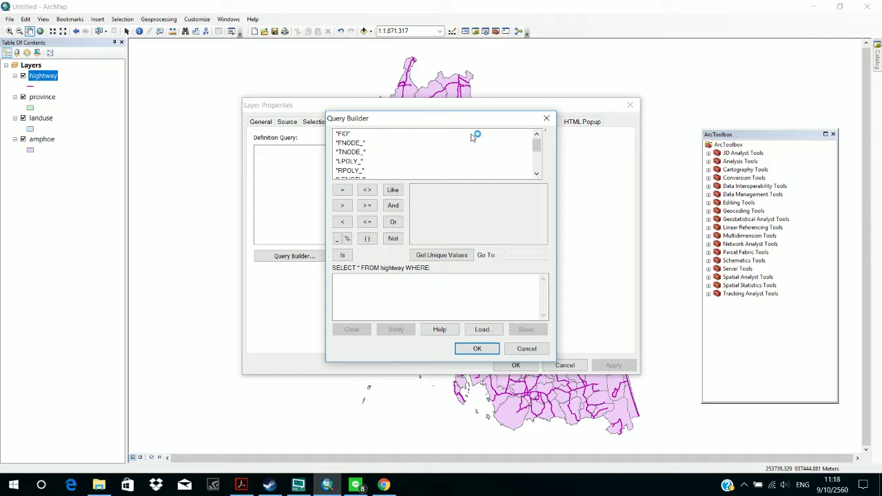
pyautogui.scroll(-3, 473, 144)
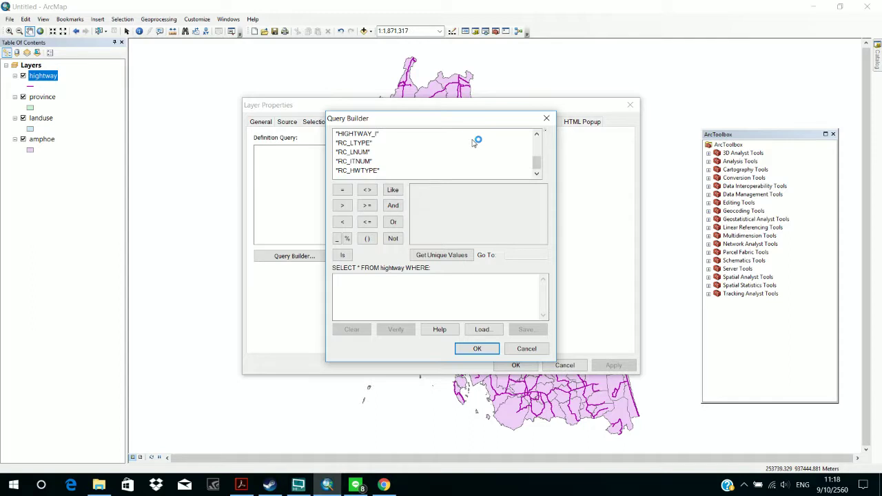
pyautogui.click(546, 120)
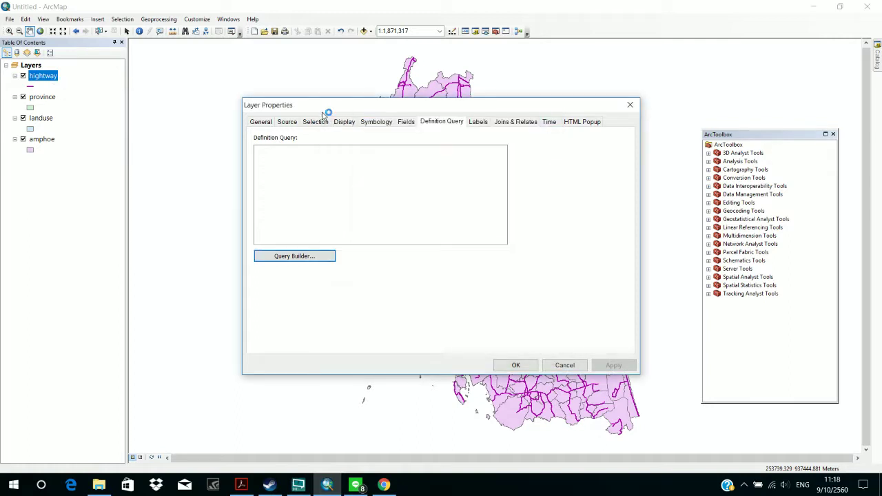
pyautogui.click(631, 105)
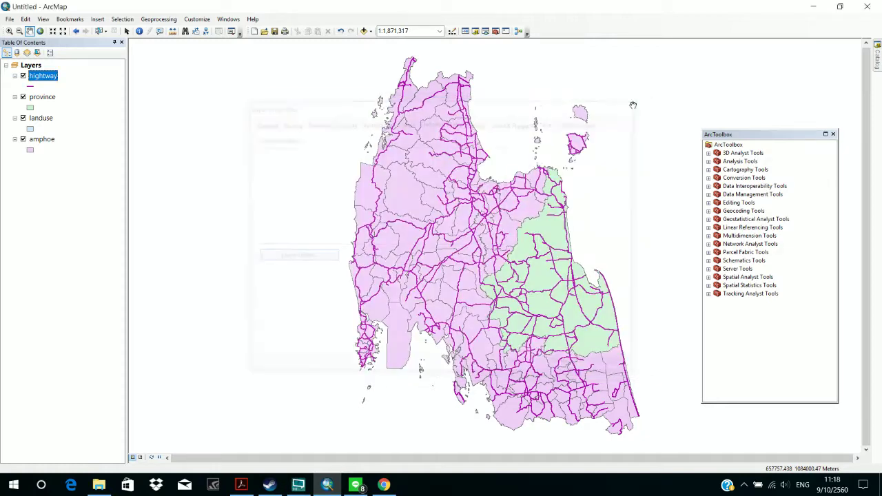
# Step: Open the hightway attribute table, review the road type and number fields across its records, and close it
pyautogui.rightClick(42, 77)
pyautogui.click(72, 102)
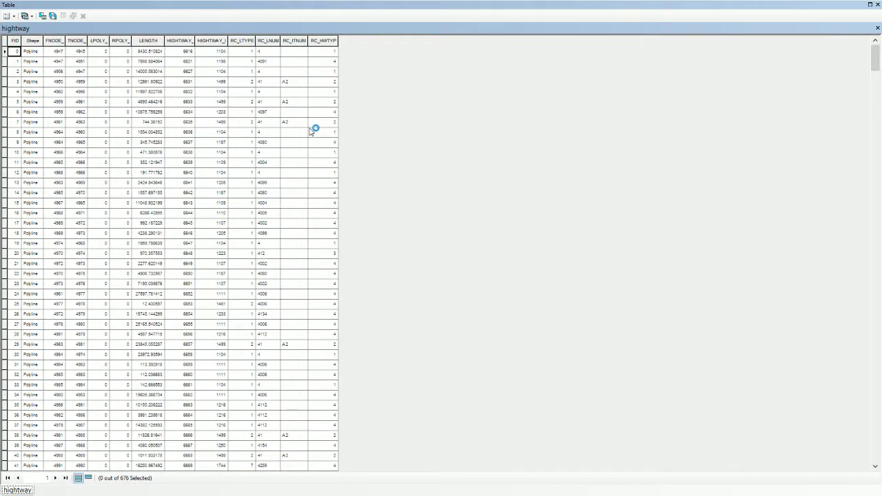
pyautogui.scroll(-1, 310, 131)
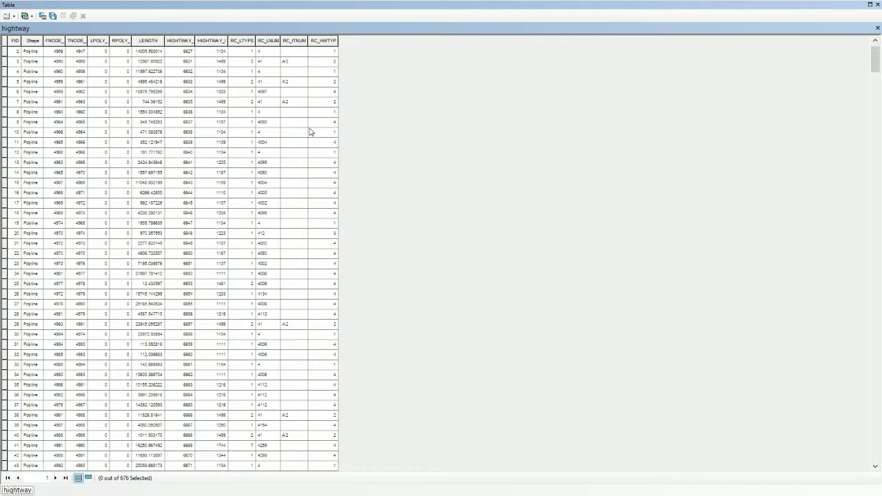
pyautogui.scroll(1, 310, 131)
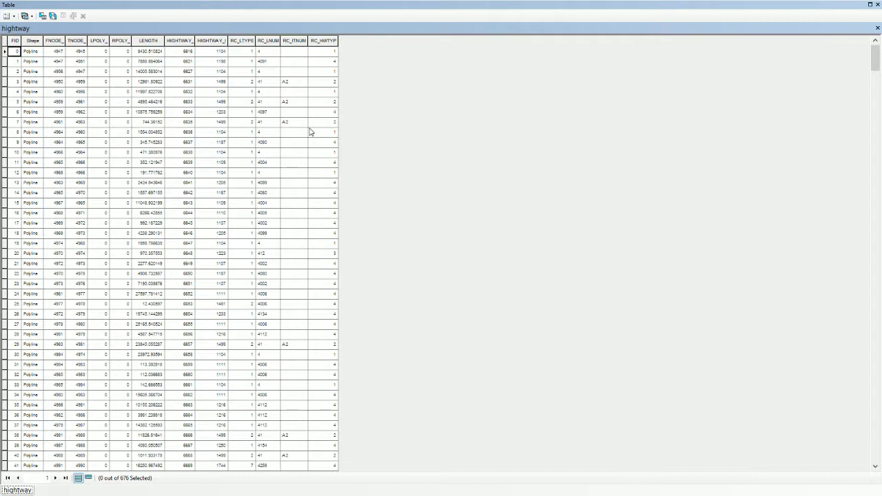
pyautogui.scroll(-6, 310, 131)
pyautogui.scroll(6, 311, 131)
pyautogui.scroll(-15, 310, 131)
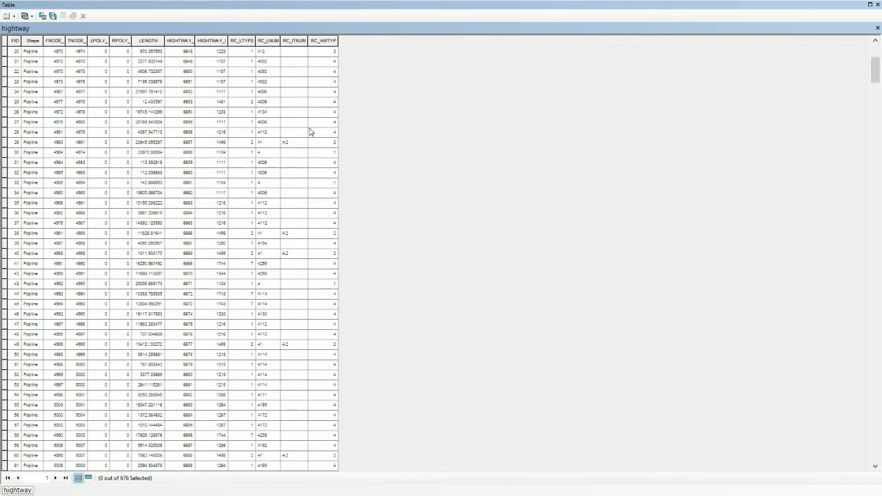
pyautogui.scroll(-13, 310, 131)
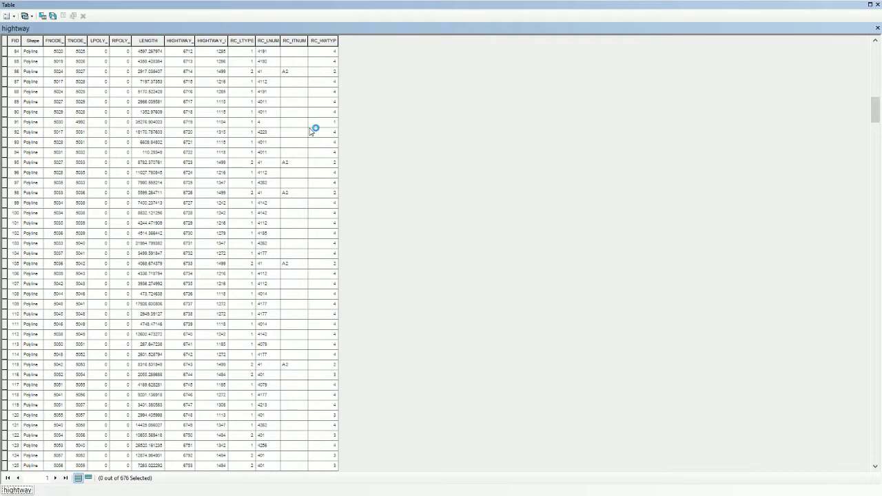
pyautogui.scroll(18, 310, 131)
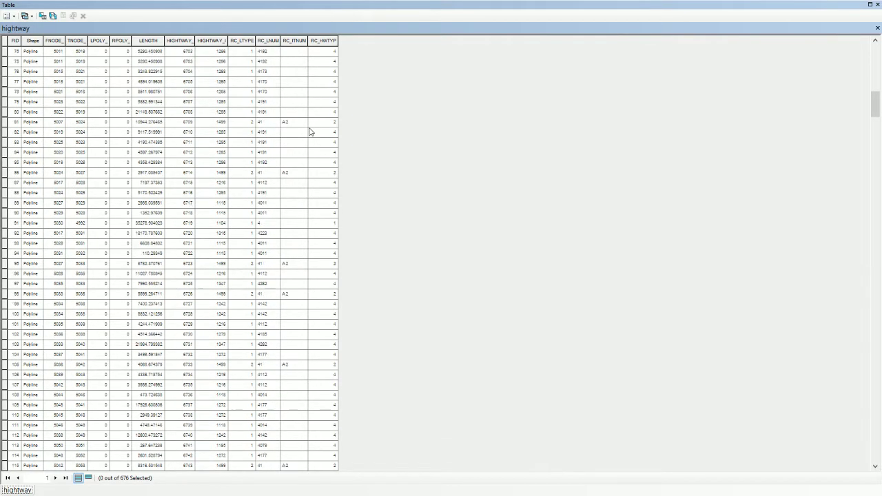
pyautogui.scroll(10, 310, 131)
pyautogui.scroll(-20, 310, 131)
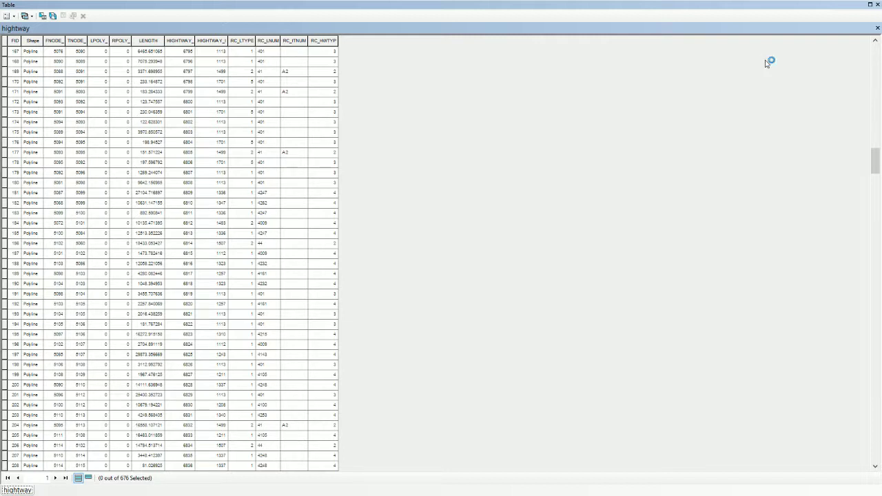
pyautogui.click(877, 4)
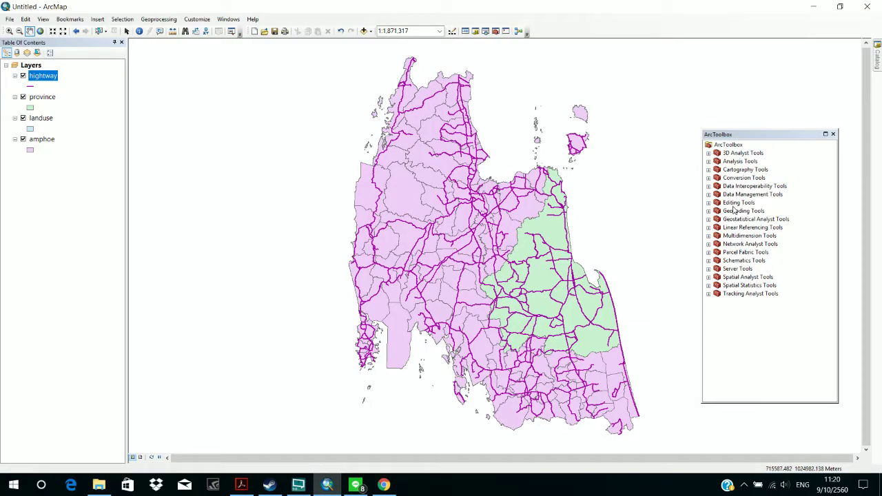
# Step: Build the definition query "RC_LNUM"=41 for the hightway layer in the Query Builder and apply it
pyautogui.rightClick(49, 80)
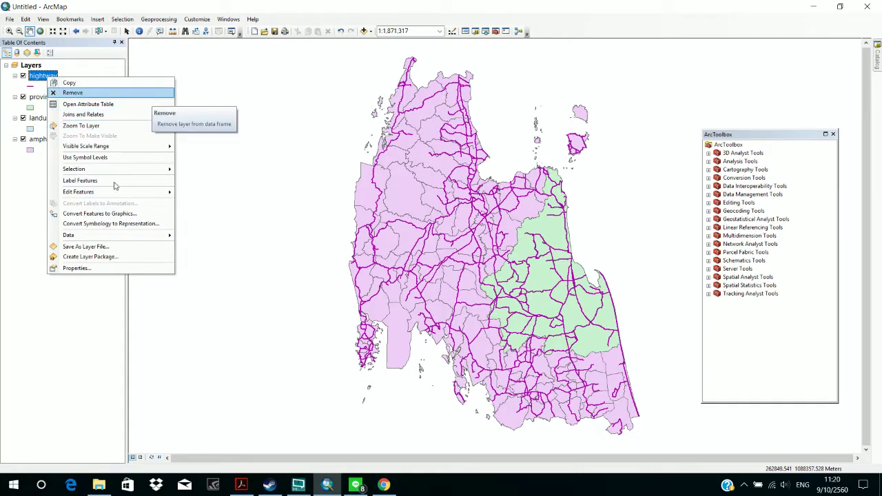
pyautogui.click(127, 266)
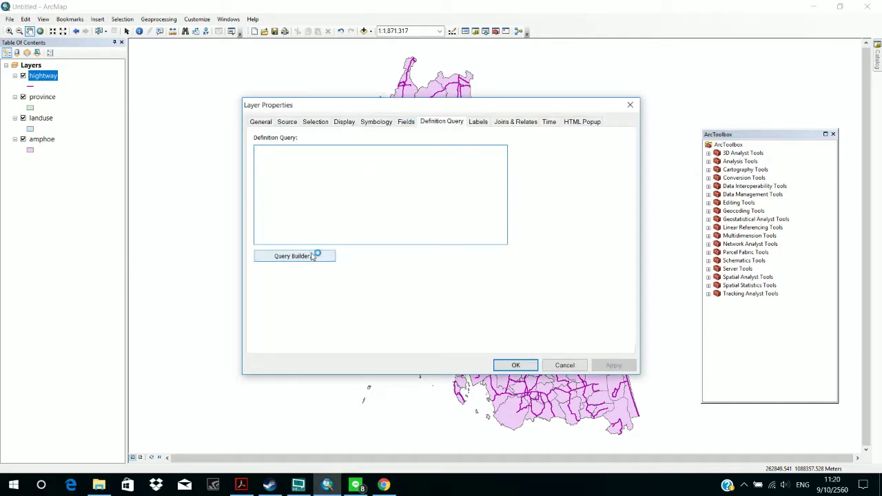
pyautogui.click(294, 255)
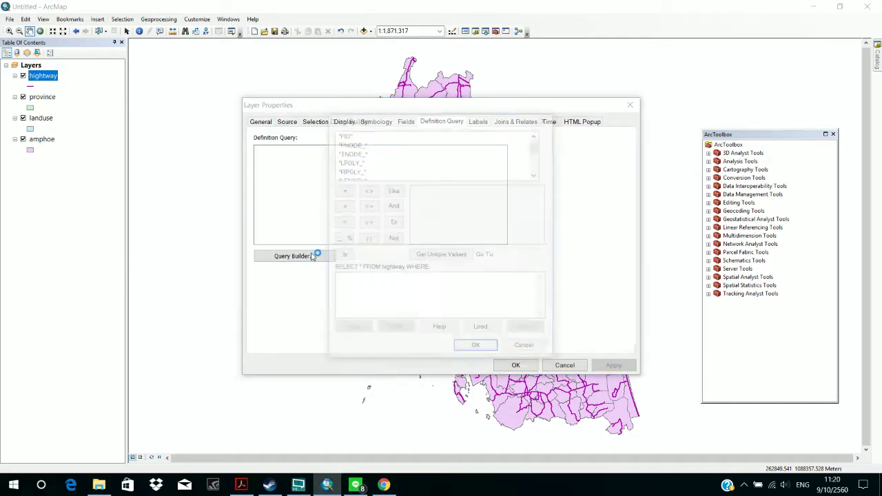
pyautogui.click(536, 175)
pyautogui.click(536, 175)
pyautogui.click(537, 175)
pyautogui.click(536, 175)
pyautogui.click(536, 175)
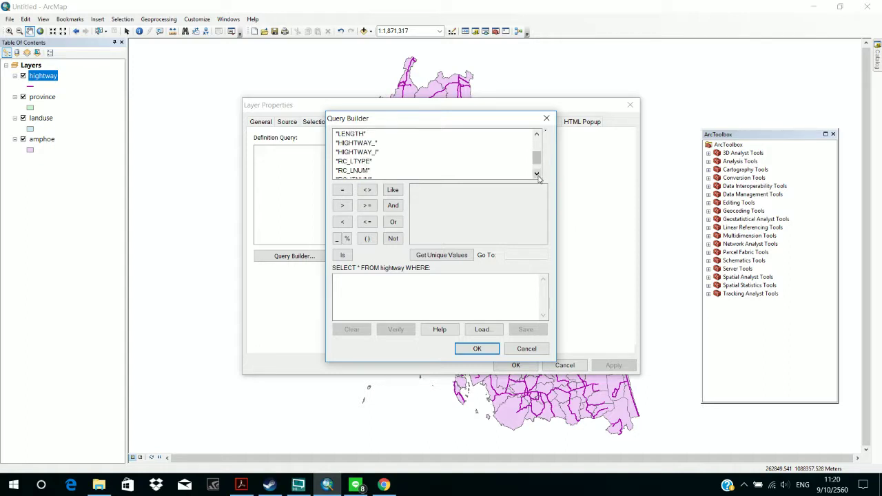
pyautogui.click(537, 176)
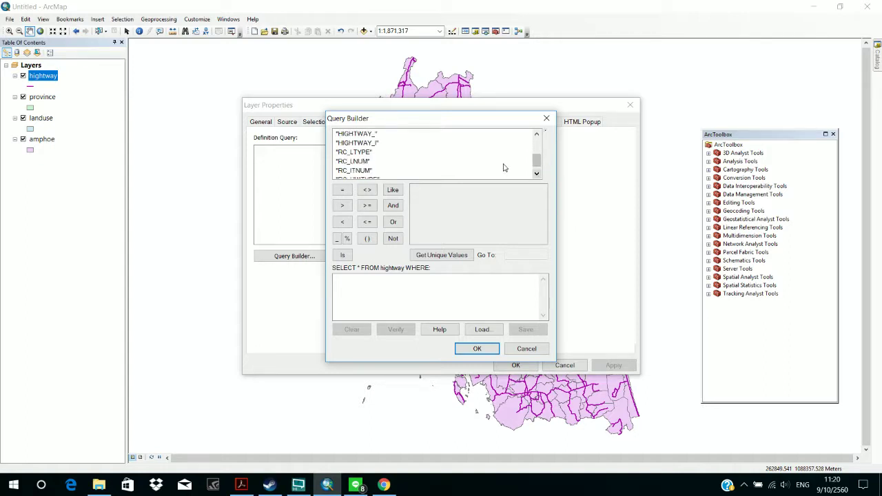
pyautogui.click(352, 151)
pyautogui.click(353, 160)
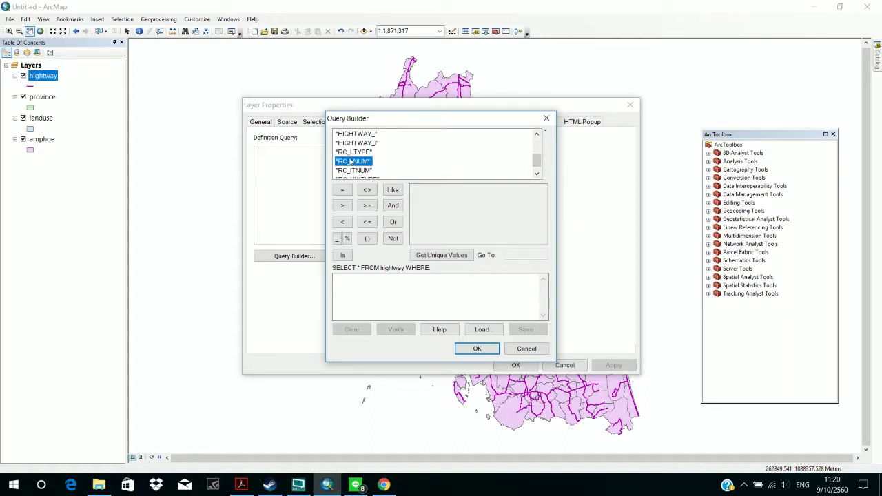
pyautogui.doubleClick(351, 161)
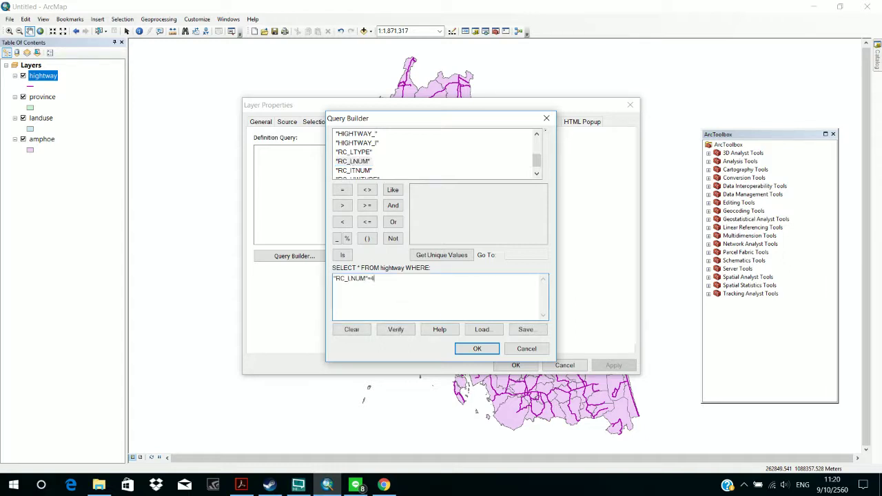
pyautogui.click(477, 349)
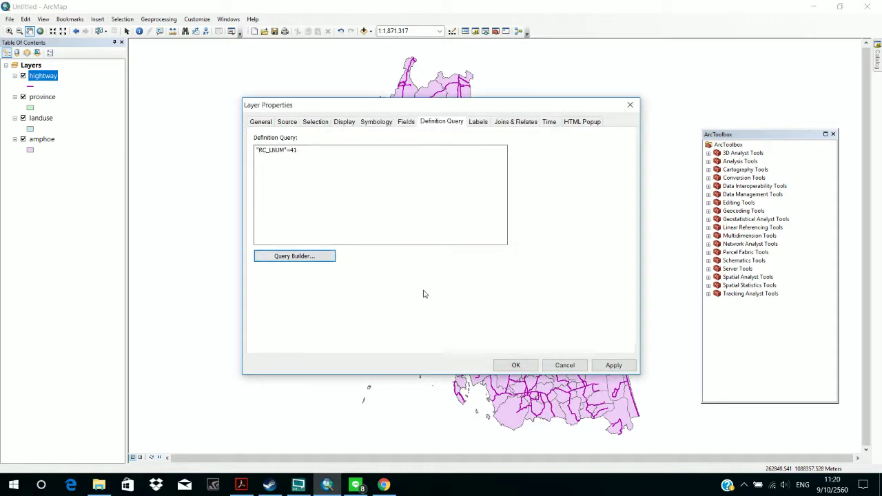
pyautogui.click(615, 366)
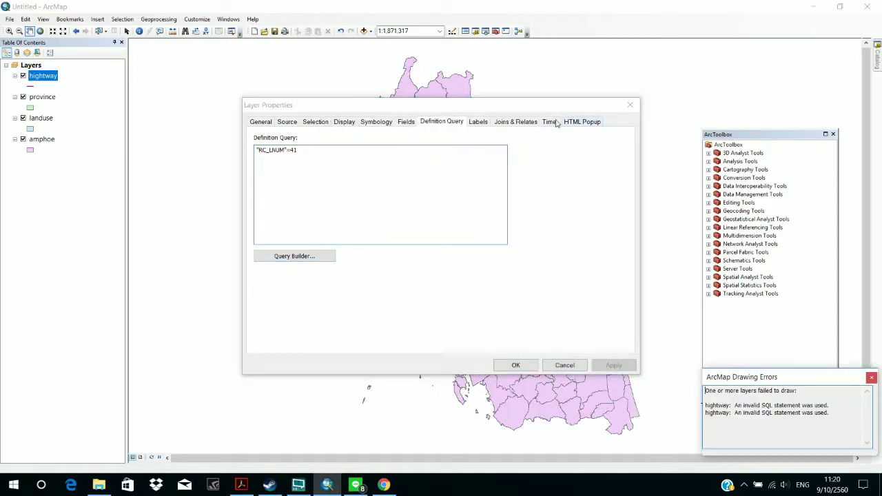
pyautogui.moveTo(494, 108); pyautogui.dragTo(241, 144)
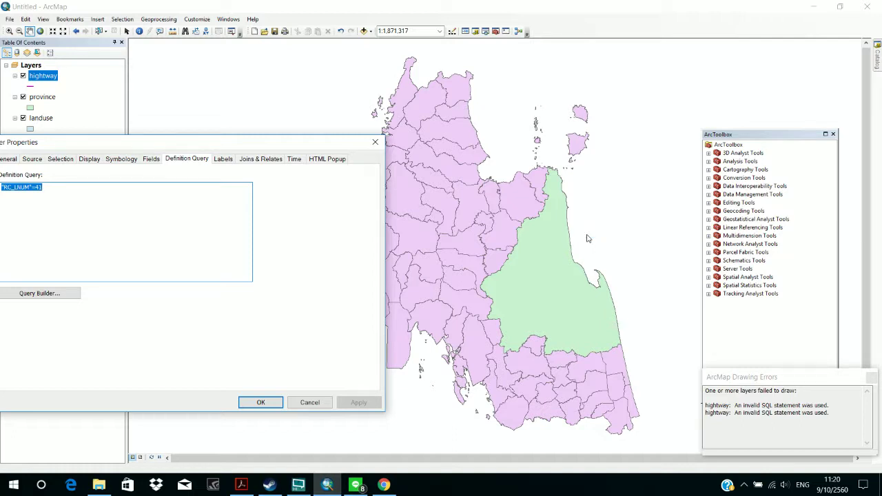
pyautogui.click(262, 402)
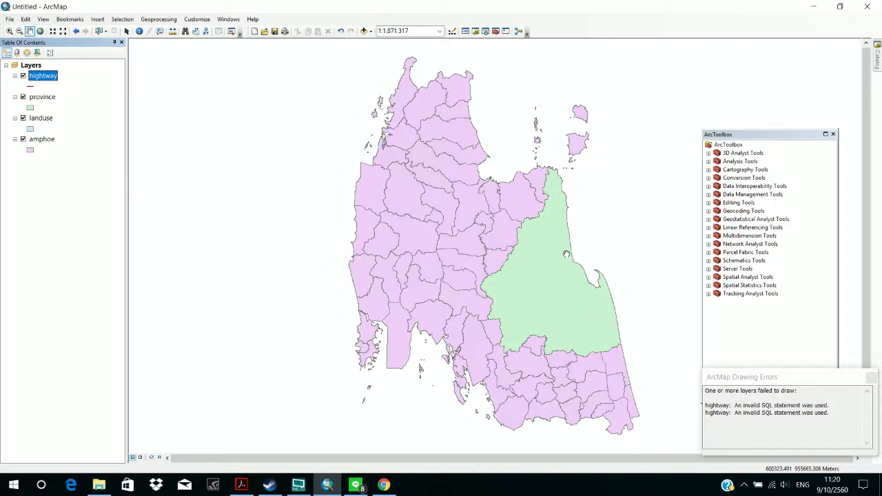
# Step: Zoom in on the green province area and check how the filtered hightway layer draws
pyautogui.moveTo(566, 255); pyautogui.dragTo(557, 187)
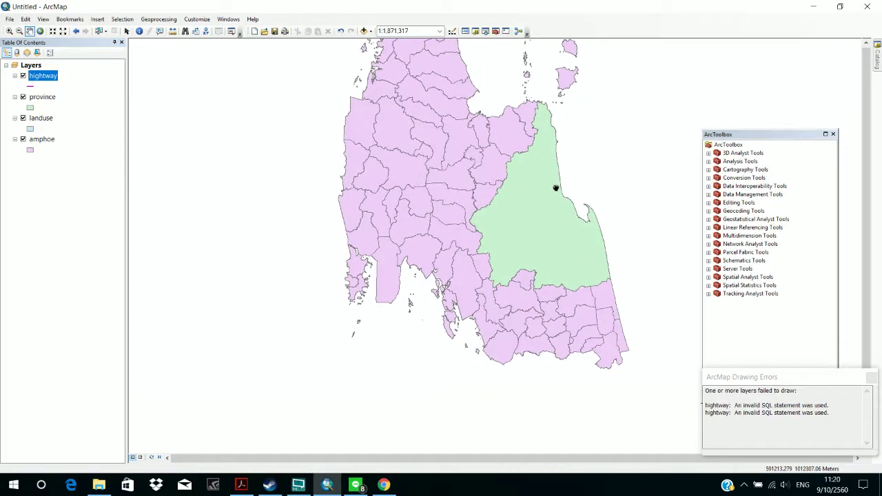
pyautogui.scroll(-2, 556, 187)
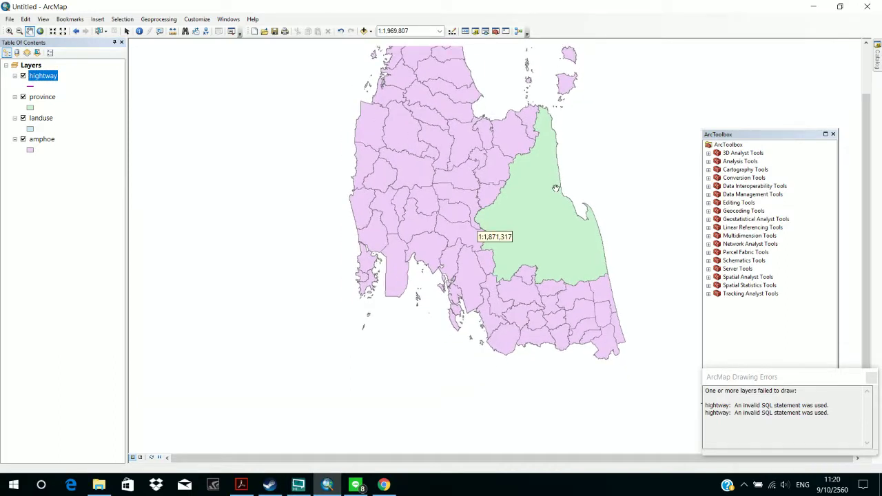
pyautogui.scroll(-2, 556, 188)
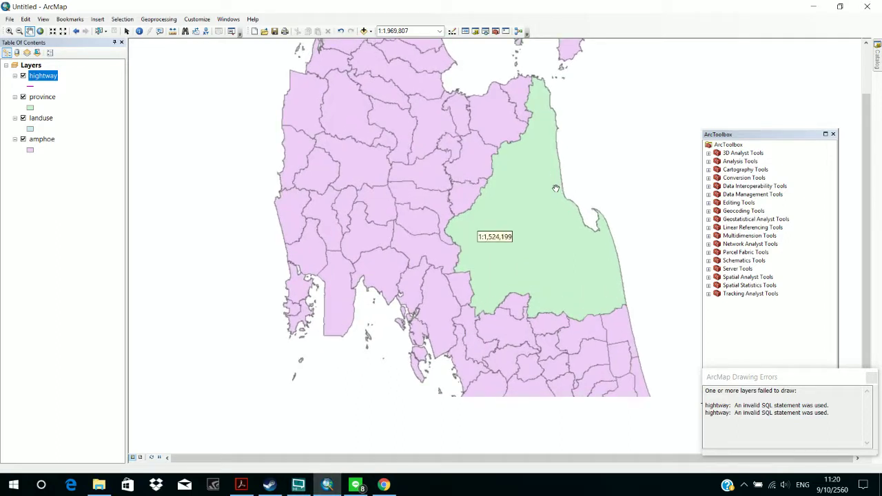
pyautogui.scroll(-1, 556, 188)
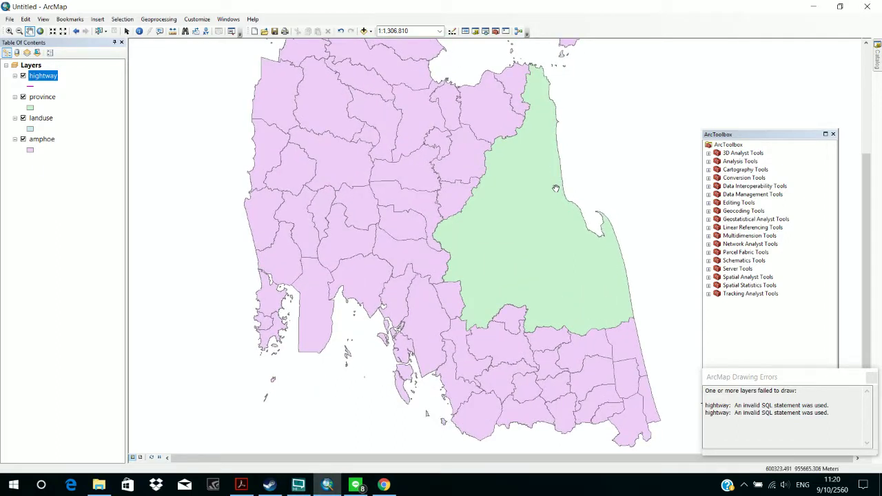
pyautogui.scroll(-1, 556, 188)
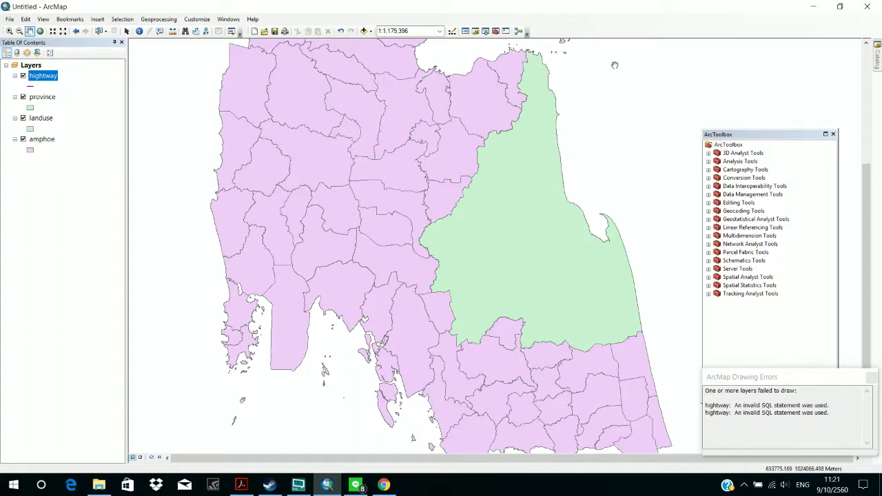
# Step: Try enclosing the value 41 in double quotes in the hightway definition query and apply it
pyautogui.rightClick(45, 75)
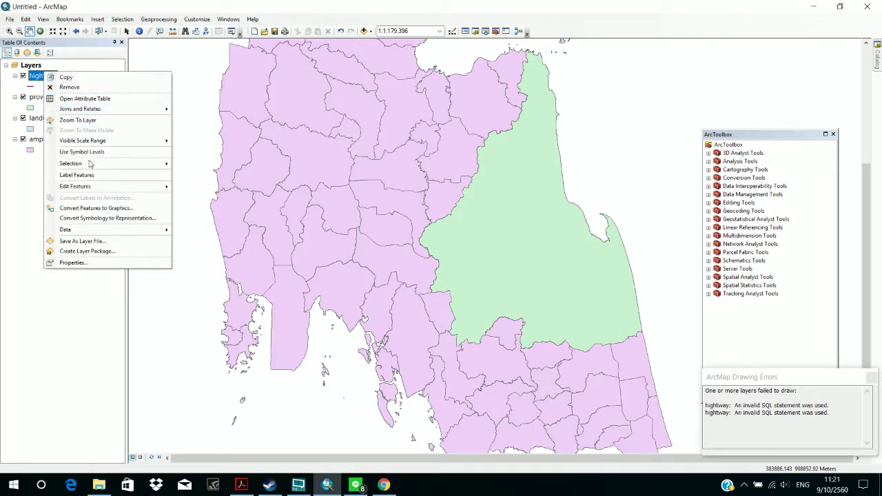
pyautogui.click(75, 263)
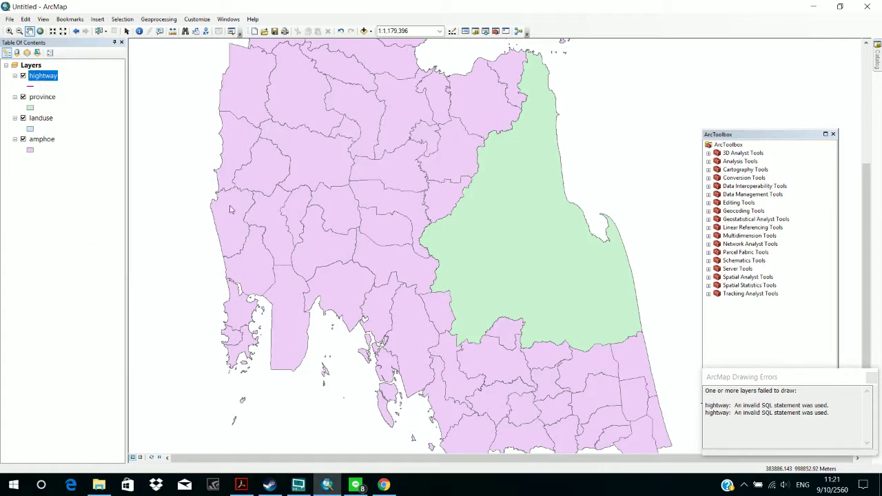
pyautogui.click(292, 150)
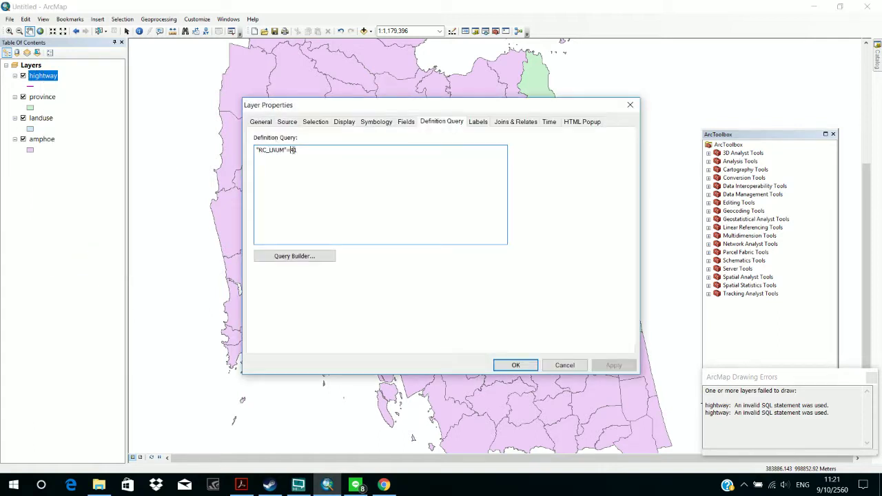
pyautogui.write("'41")
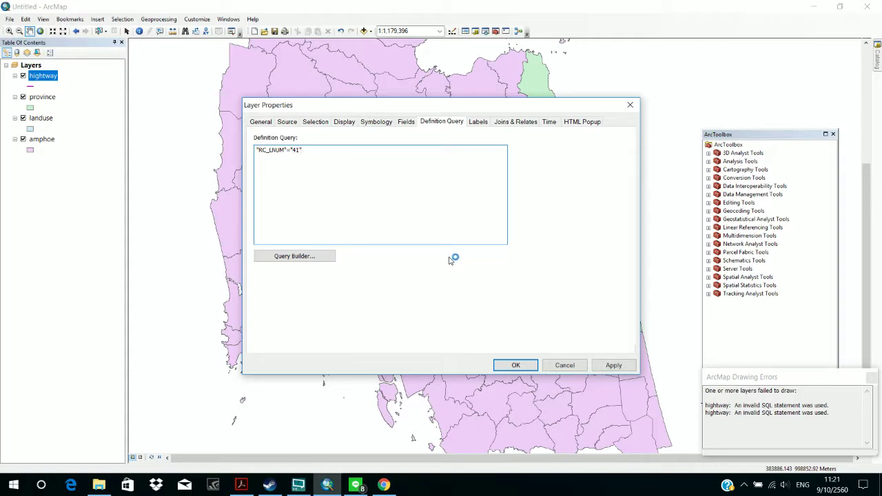
pyautogui.click(632, 363)
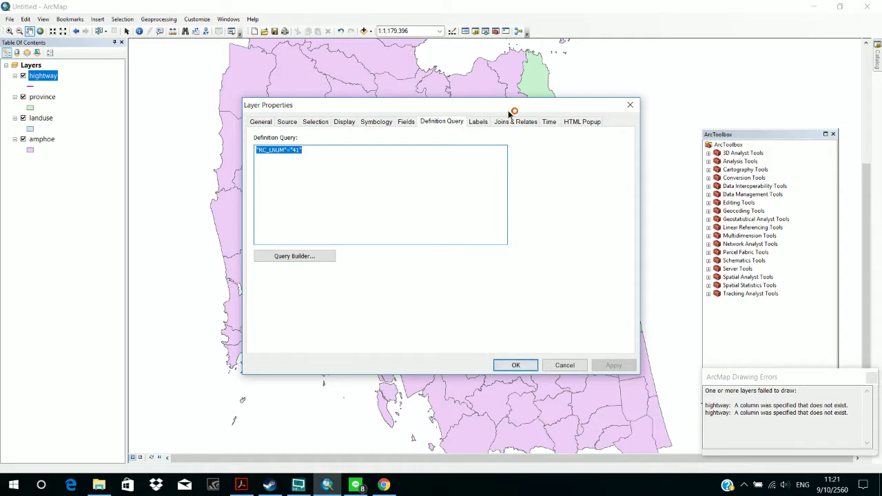
pyautogui.moveTo(510, 111); pyautogui.dragTo(546, 109)
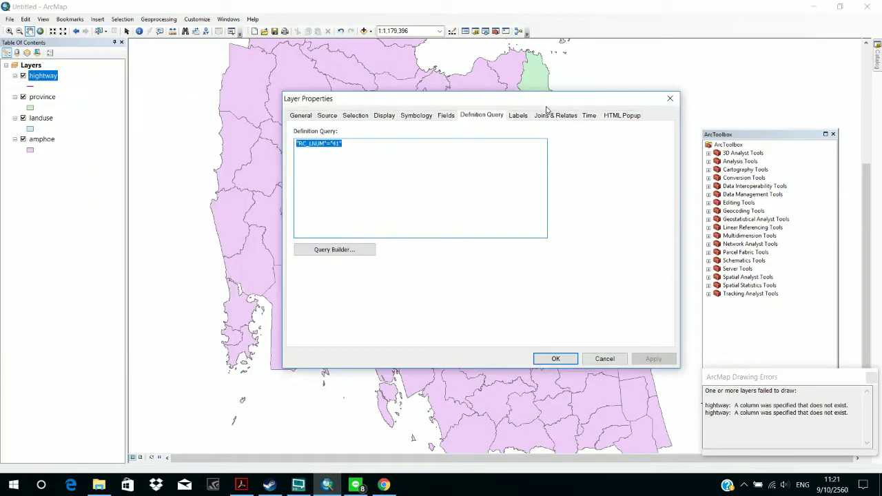
# Step: Insert a space before the quoted value in the hightway query expression and apply the definition query
pyautogui.click(366, 251)
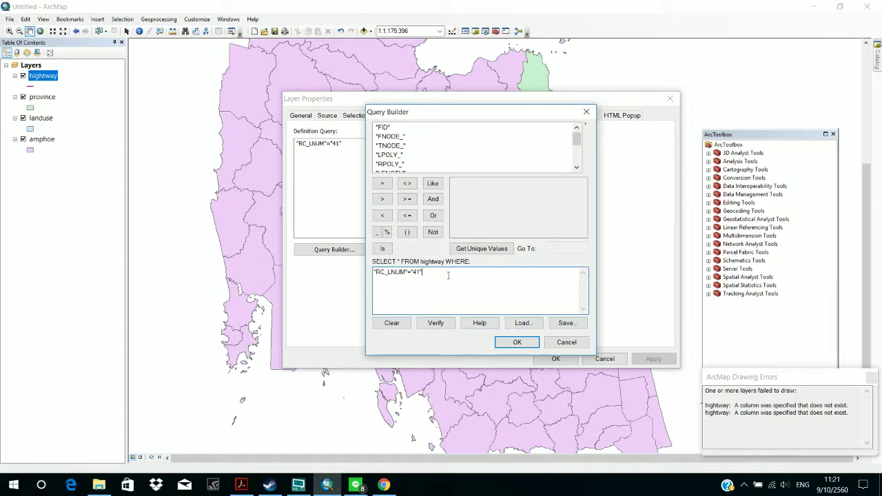
pyautogui.click(411, 273)
pyautogui.click(524, 344)
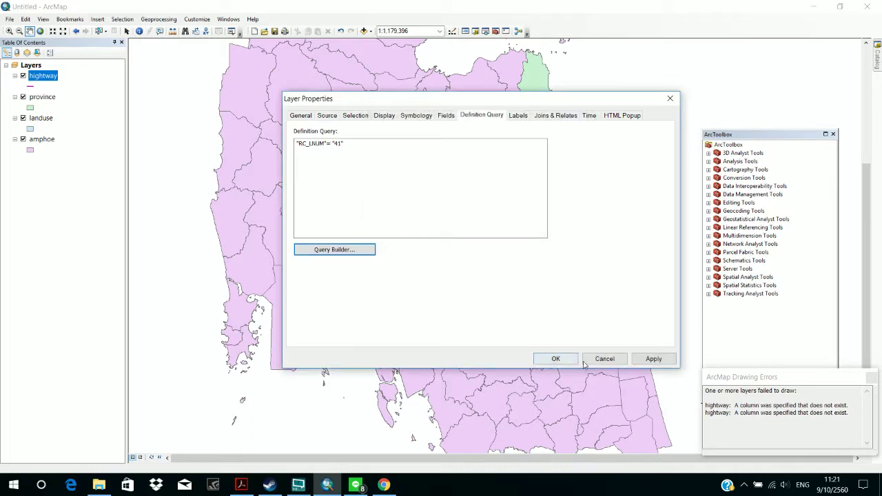
pyautogui.click(652, 363)
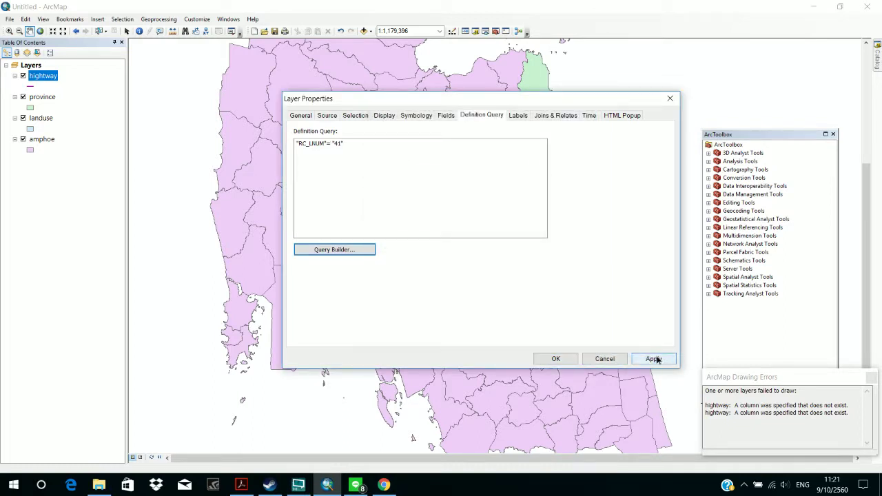
pyautogui.click(555, 359)
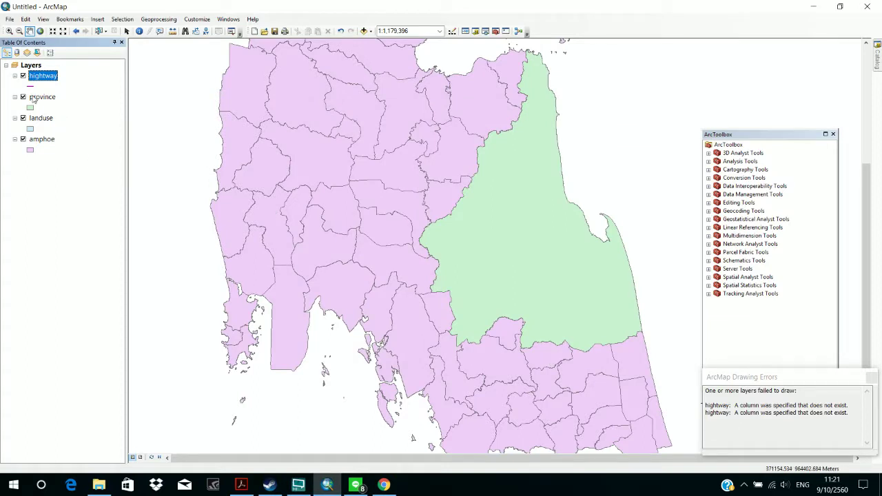
# Step: Try placing province and hightway at the end of the layer order, restoring the original order each time
pyautogui.moveTo(33, 99); pyautogui.dragTo(31, 173)
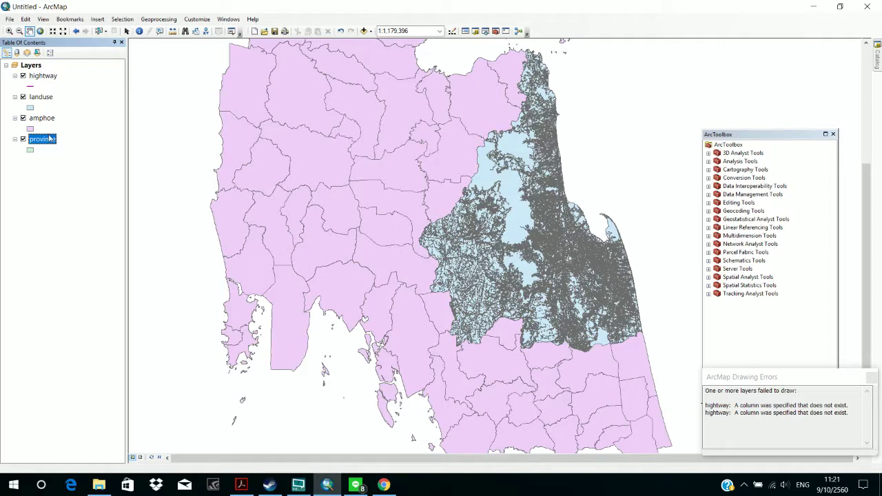
pyautogui.moveTo(51, 122); pyautogui.dragTo(46, 165)
pyautogui.moveTo(50, 118); pyautogui.dragTo(37, 225)
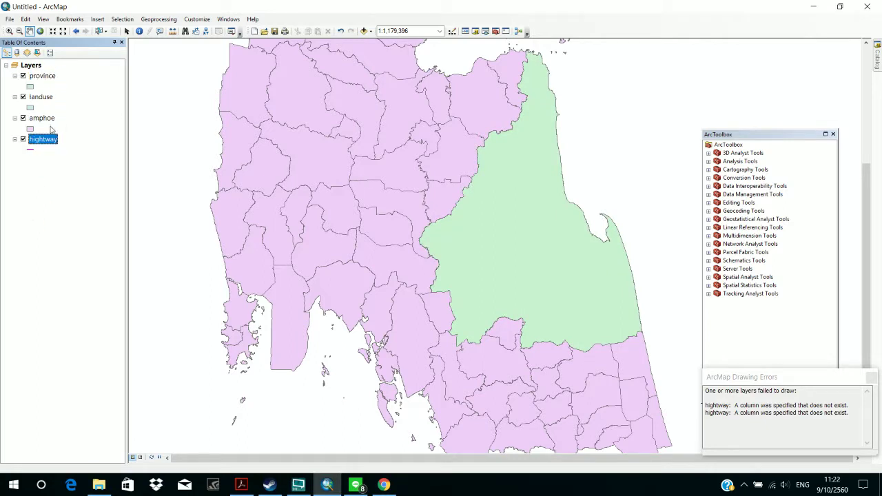
pyautogui.rightClick(52, 82)
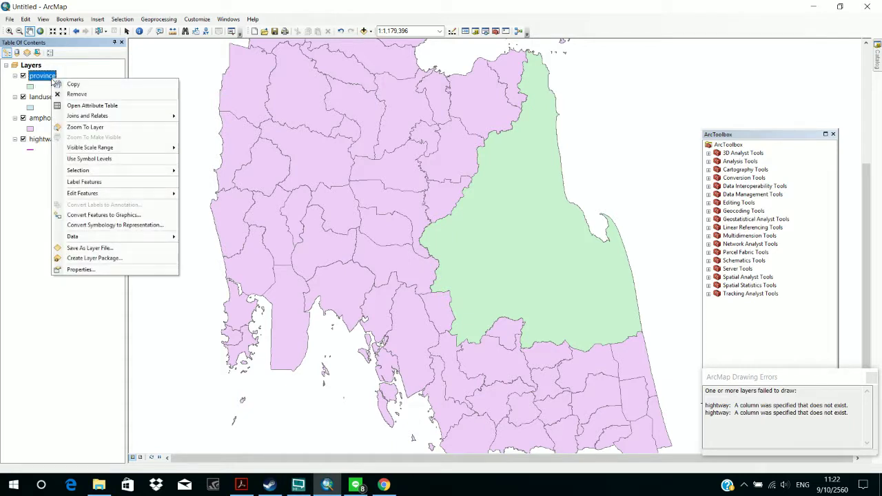
pyautogui.click(35, 141)
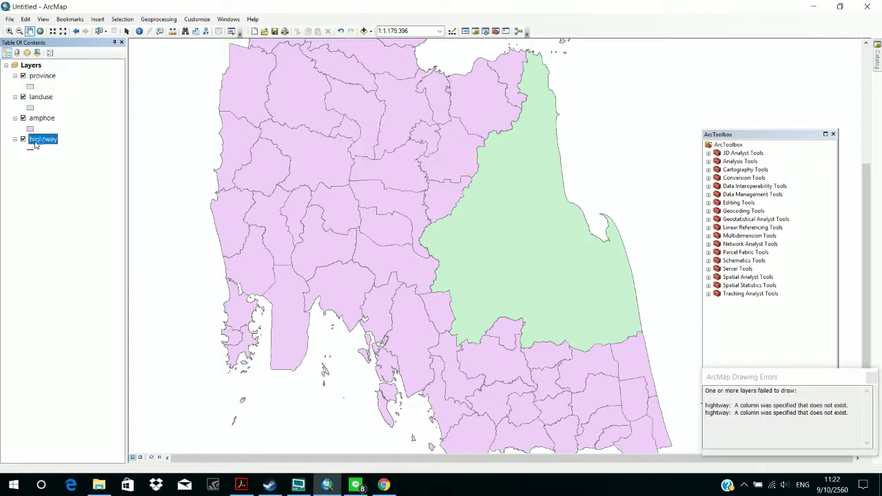
pyautogui.moveTo(37, 145); pyautogui.dragTo(68, 72)
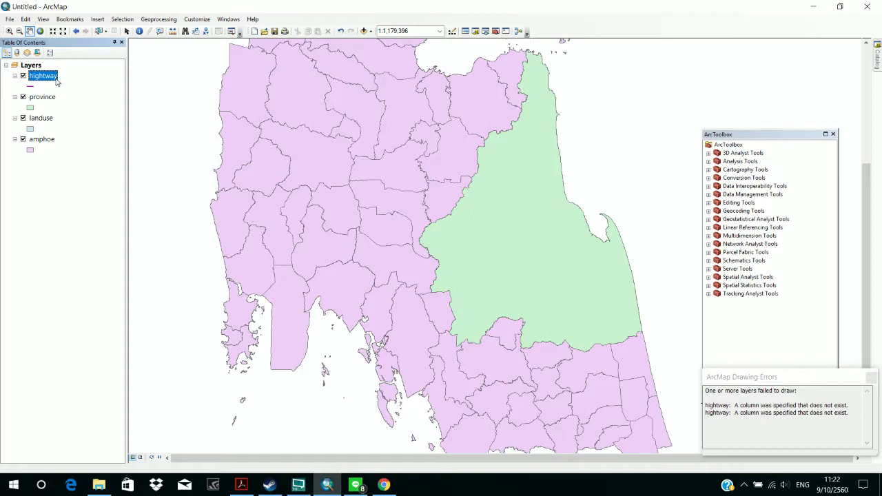
# Step: Replace the double quotes around 41 with single quotes, making the hightway definition query "RC_LNUM"= '41', and apply it
pyautogui.rightClick(58, 82)
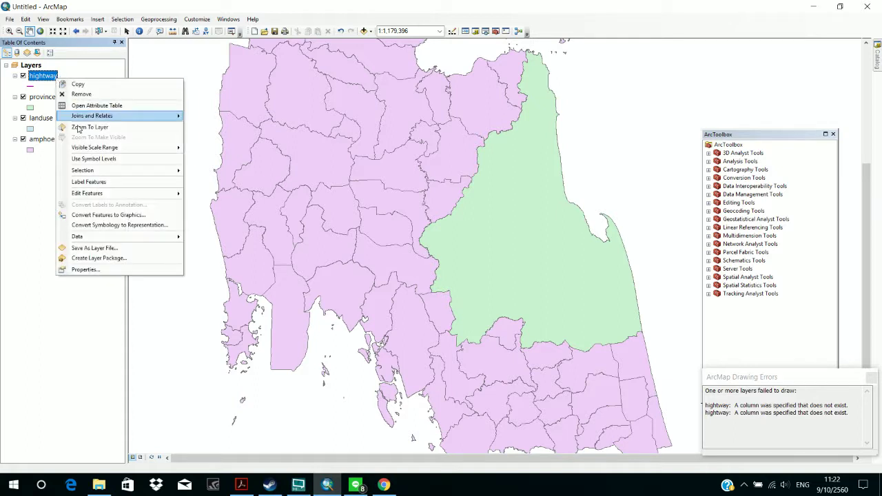
pyautogui.click(82, 269)
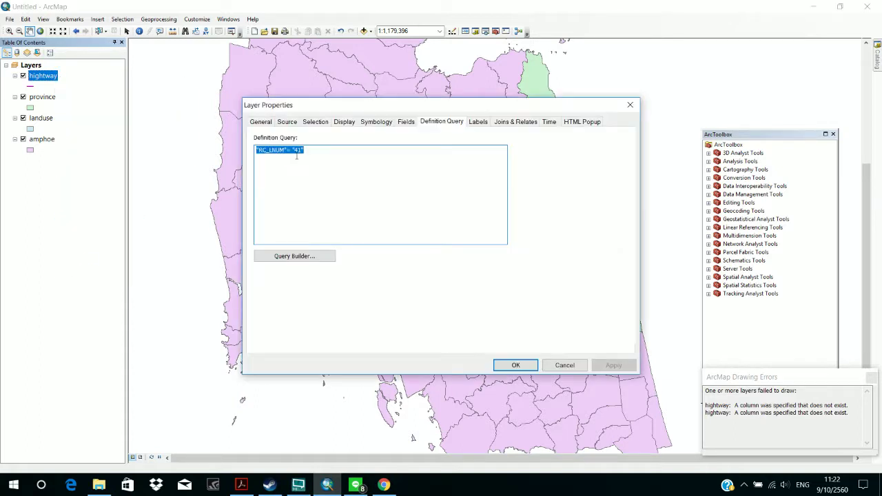
pyautogui.click(297, 156)
pyautogui.write("'")
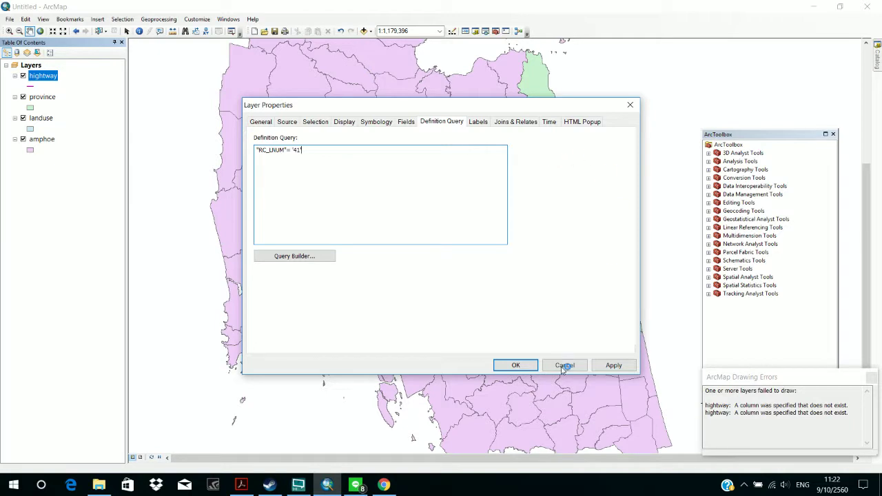
pyautogui.click(613, 365)
pyautogui.click(514, 365)
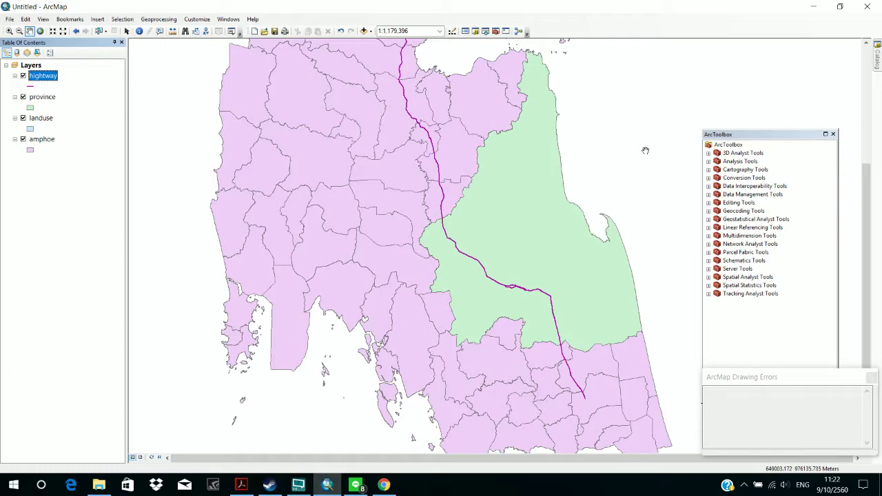
# Step: Examine the course of the filtered road across the amphoe areas and the province polygon at several map scales
pyautogui.scroll(2, 645, 151)
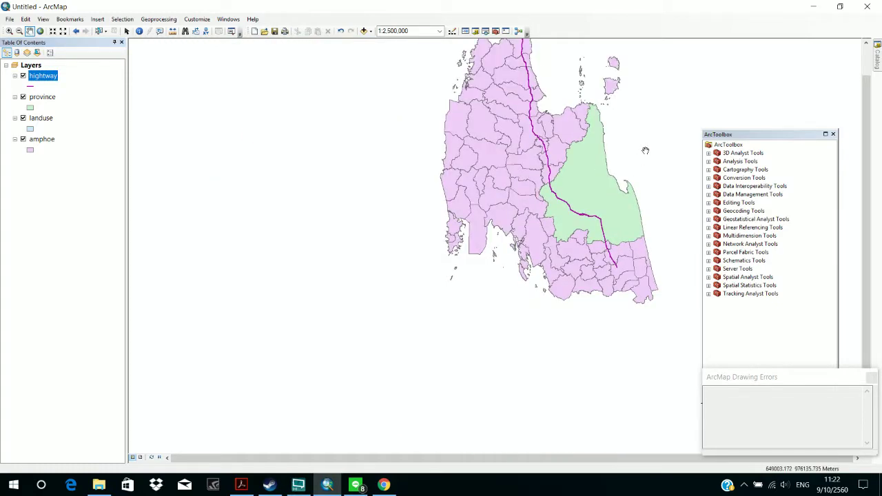
pyautogui.scroll(-1, 646, 150)
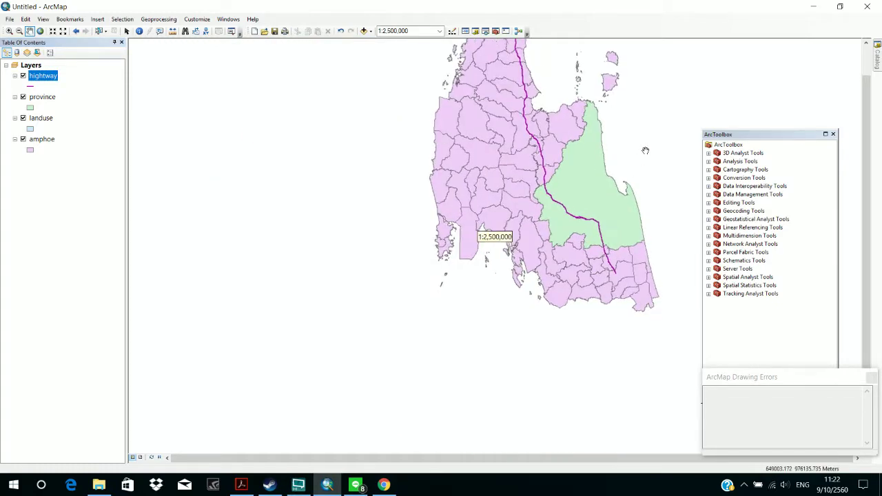
pyautogui.scroll(2, 645, 150)
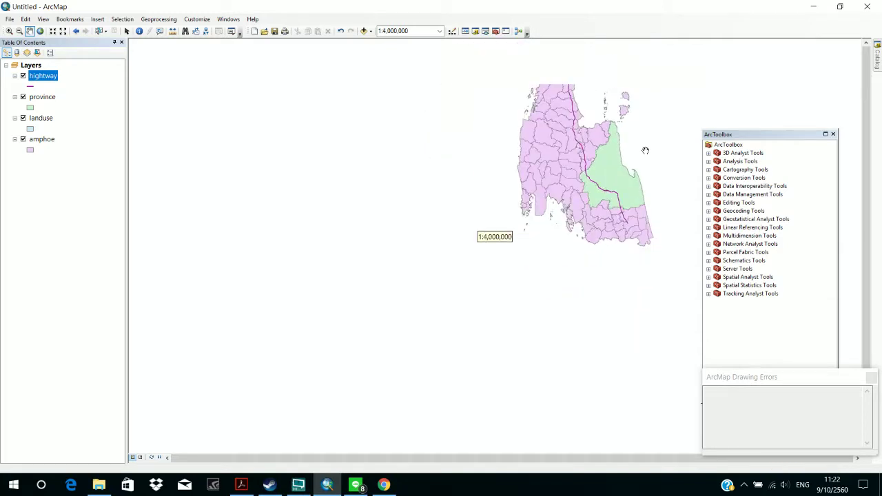
pyautogui.scroll(1, 646, 150)
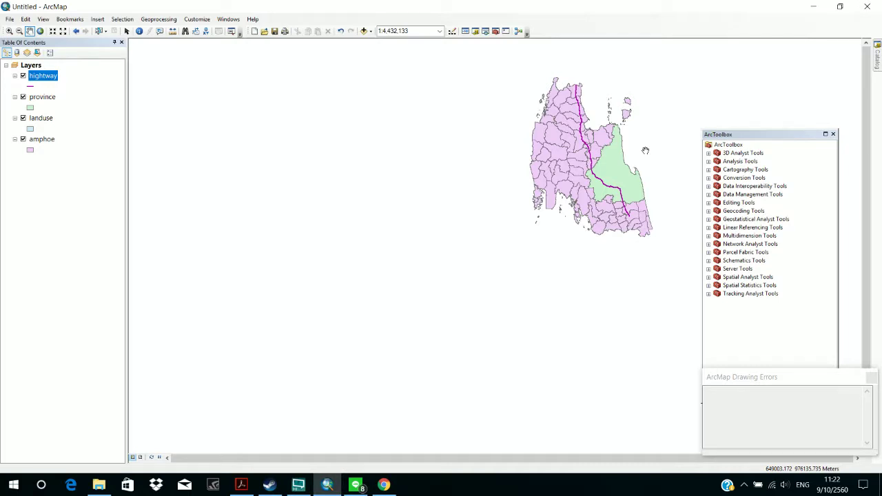
pyautogui.scroll(3, 646, 150)
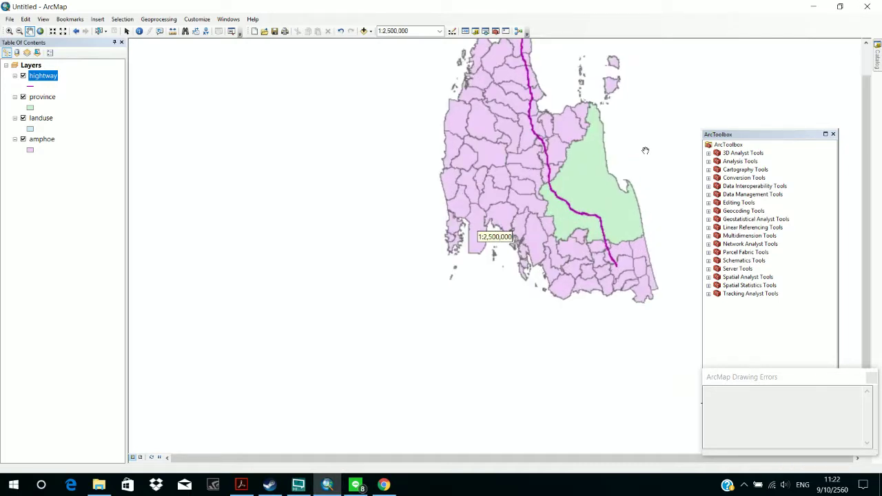
pyautogui.scroll(1, 646, 150)
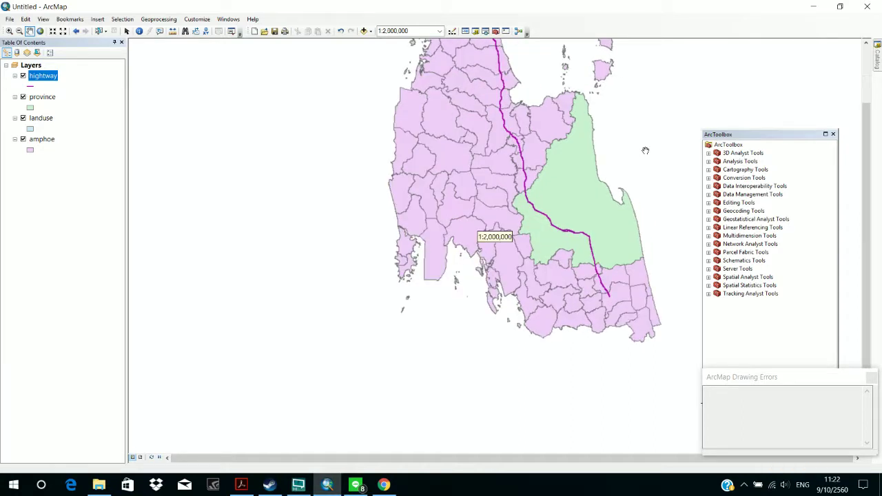
pyautogui.moveTo(656, 61); pyautogui.dragTo(575, 124)
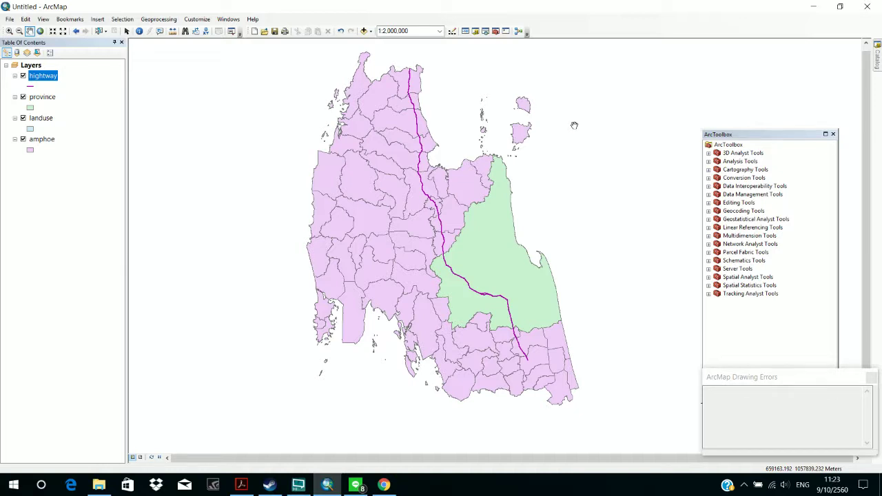
pyautogui.rightClick(546, 157)
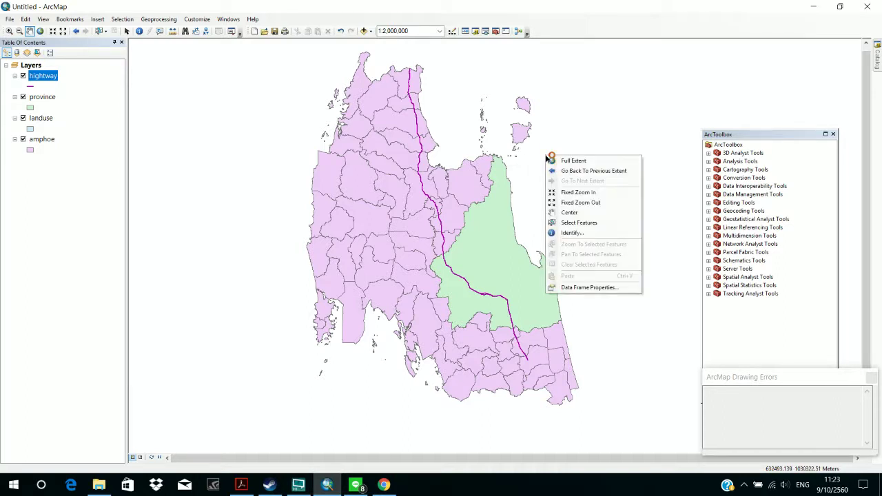
pyautogui.click(559, 134)
pyautogui.scroll(-3, 559, 133)
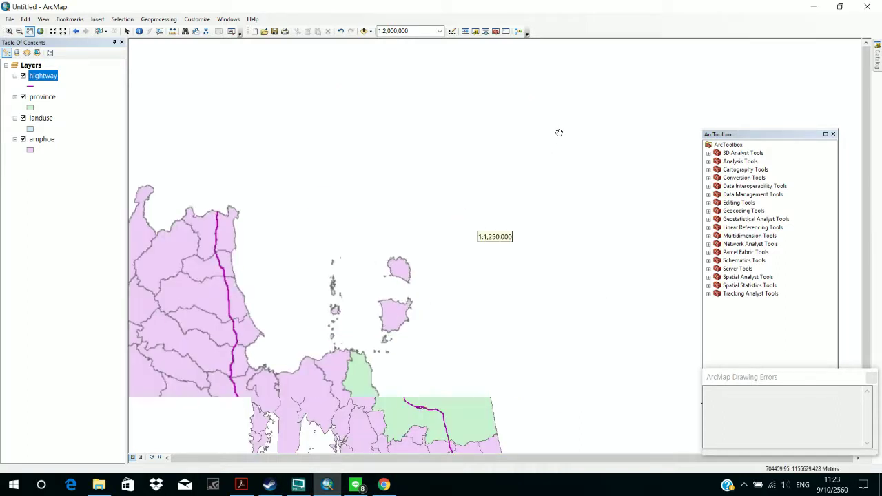
pyautogui.scroll(2, 559, 133)
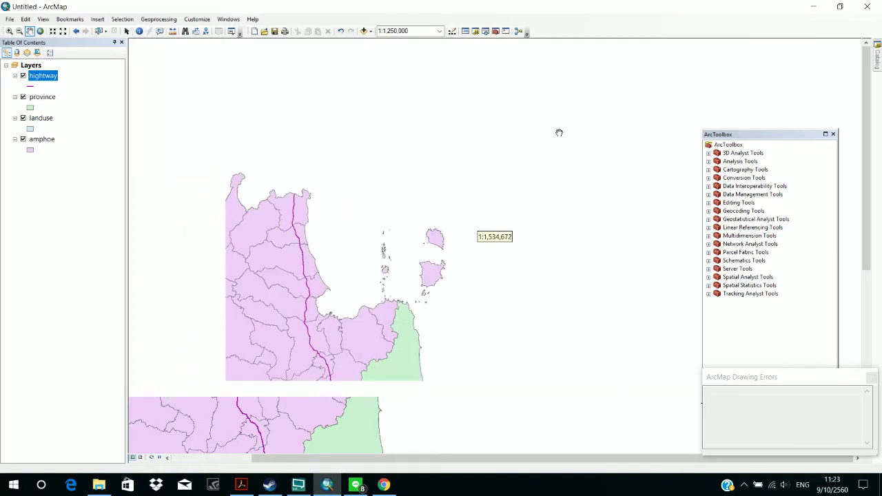
pyautogui.scroll(2, 559, 133)
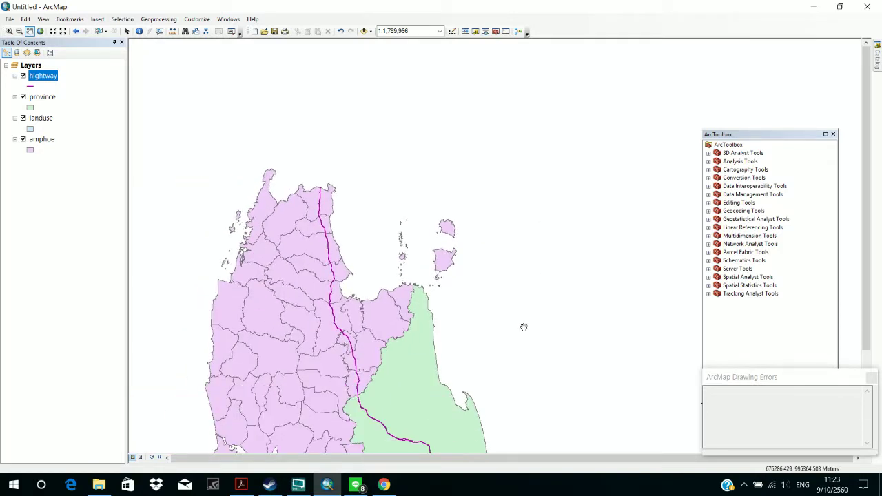
pyautogui.moveTo(524, 325); pyautogui.dragTo(567, 214)
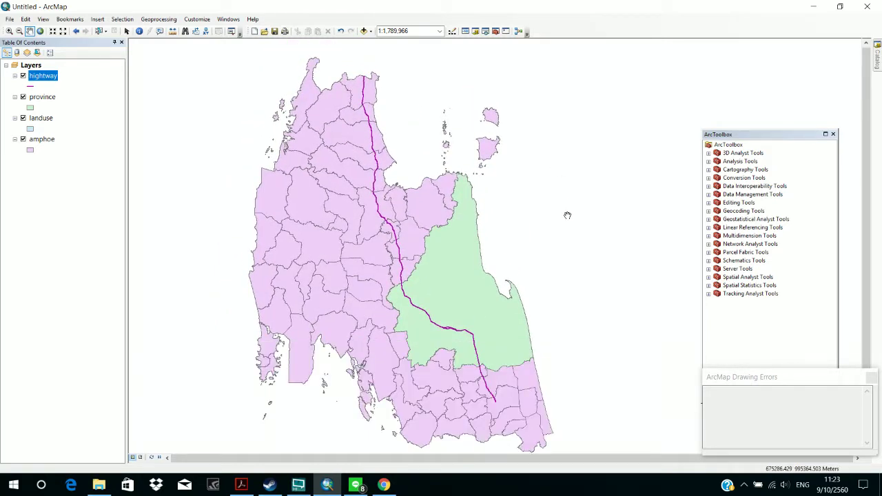
pyautogui.scroll(1, 567, 215)
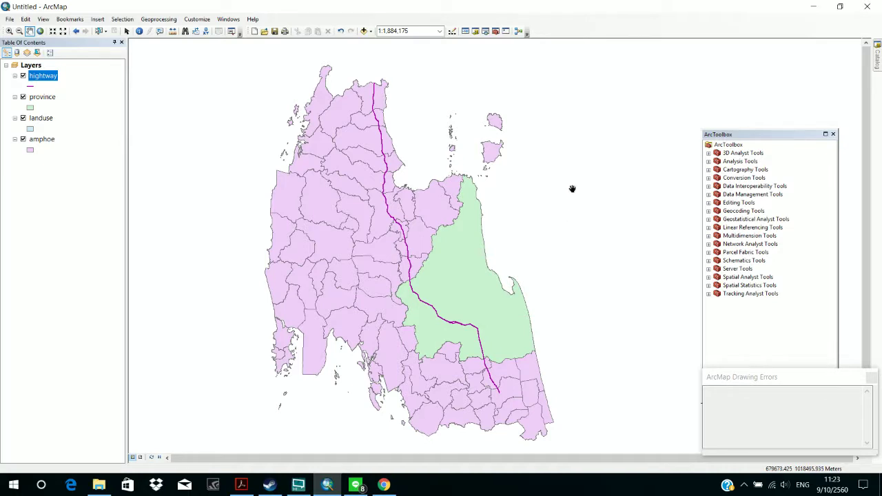
# Step: Turn the computer's mobile hotspot on and back off, leaving the Wi-Fi connection as it is
pyautogui.rightClick(572, 189)
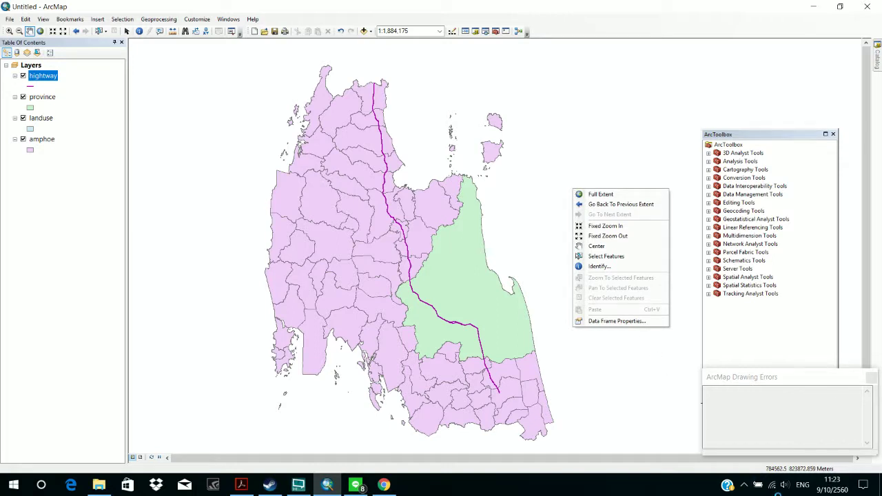
pyautogui.click(779, 492)
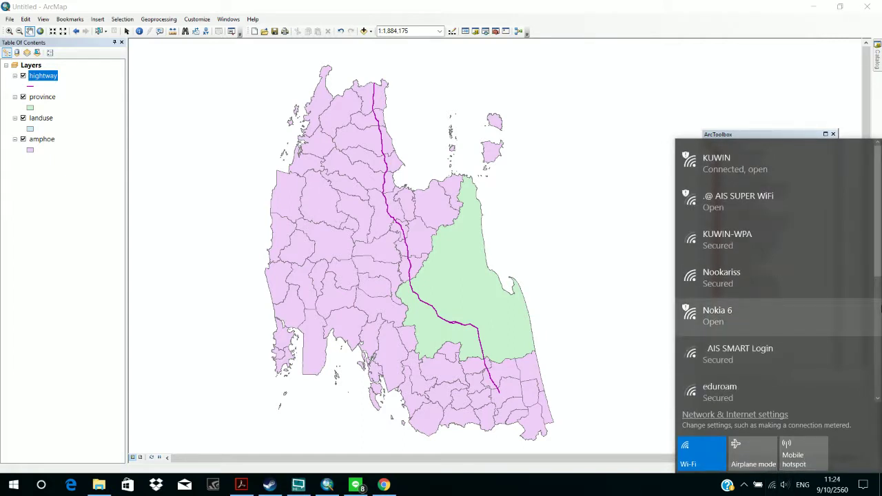
pyautogui.click(793, 456)
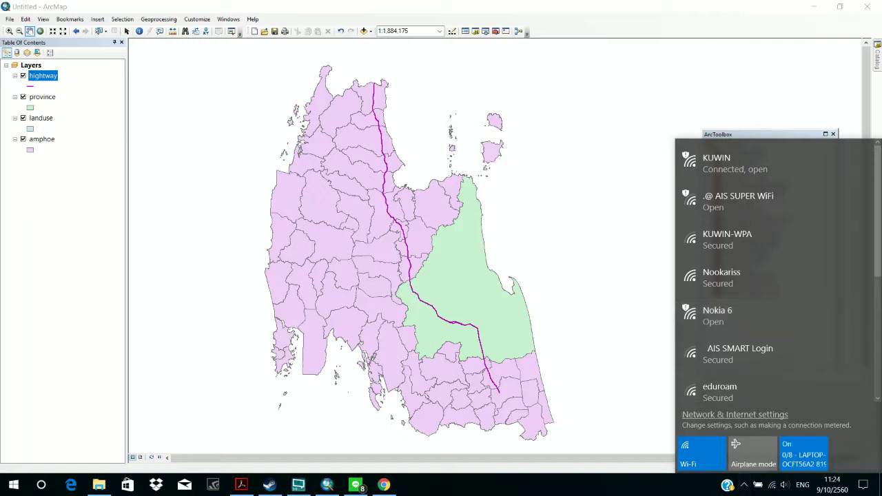
pyautogui.click(805, 455)
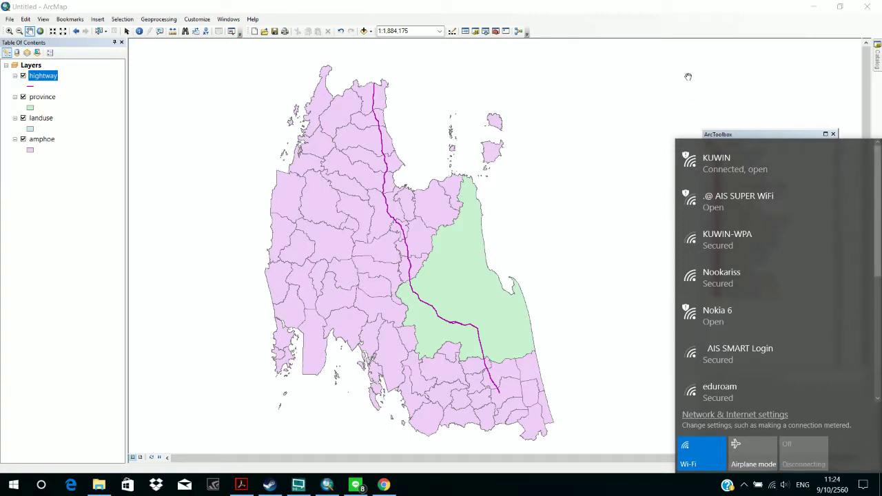
pyautogui.click(688, 76)
# Step: Turn on feature labels for the hightway layer
pyautogui.scroll(-3, 542, 211)
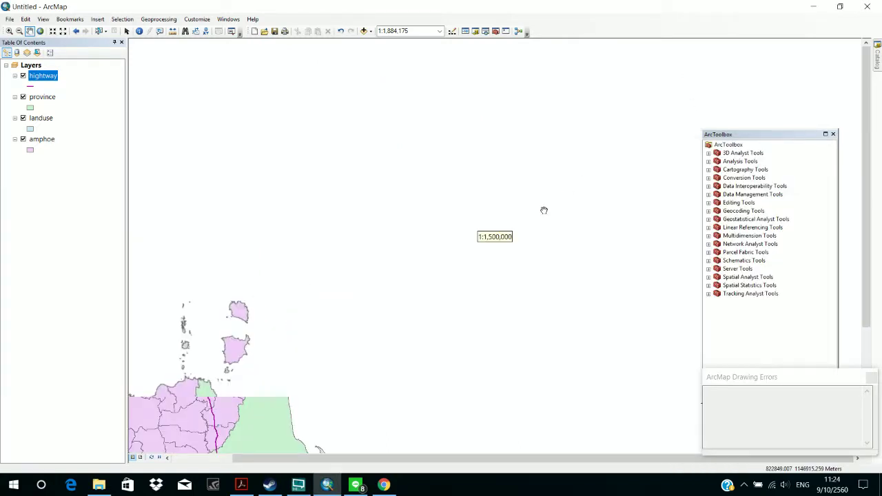
pyautogui.scroll(3, 543, 210)
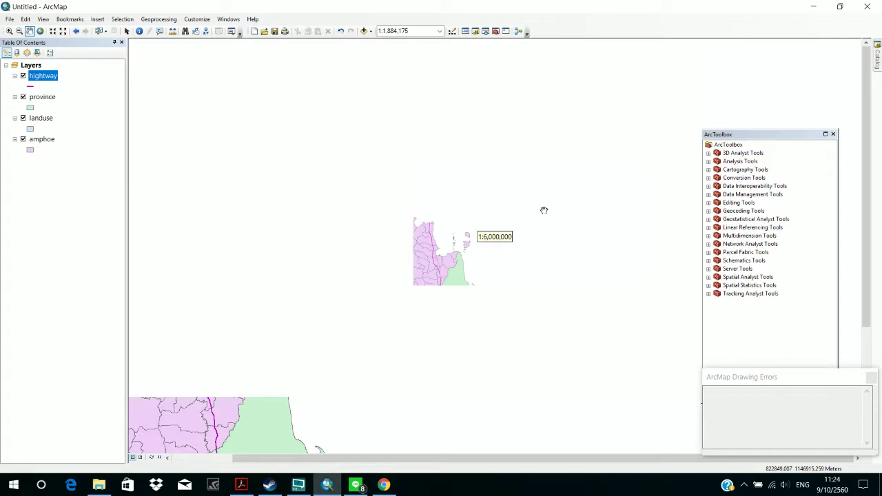
pyautogui.scroll(-1, 445, 297)
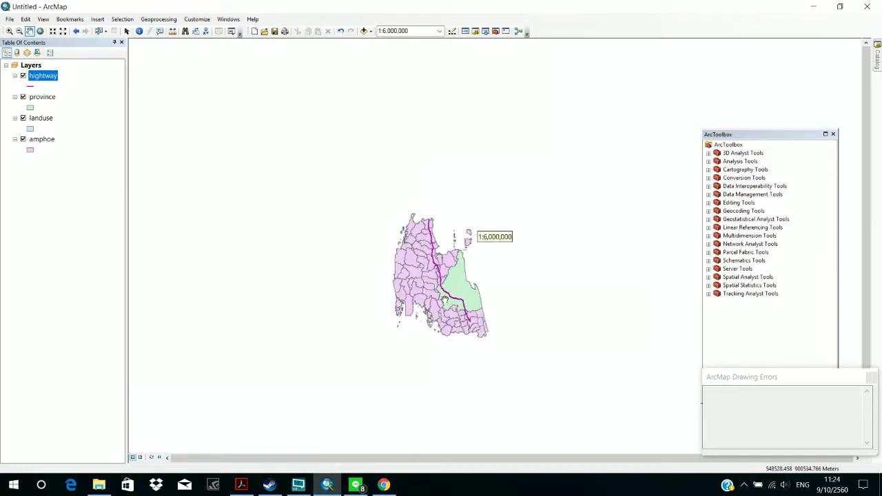
pyautogui.scroll(-2, 445, 298)
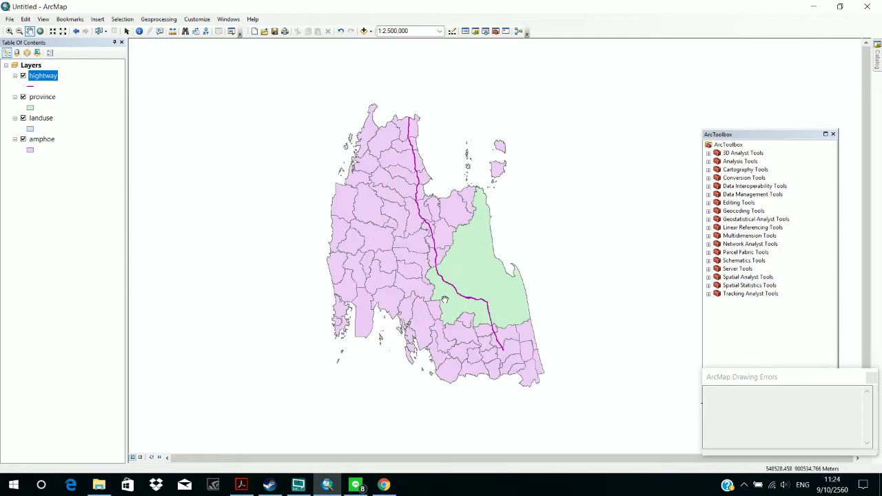
pyautogui.scroll(-1, 444, 299)
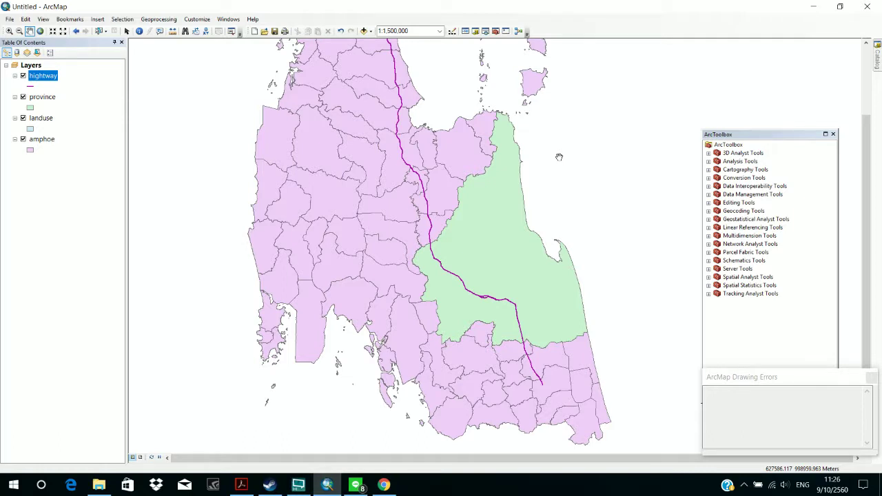
pyautogui.scroll(1, 559, 157)
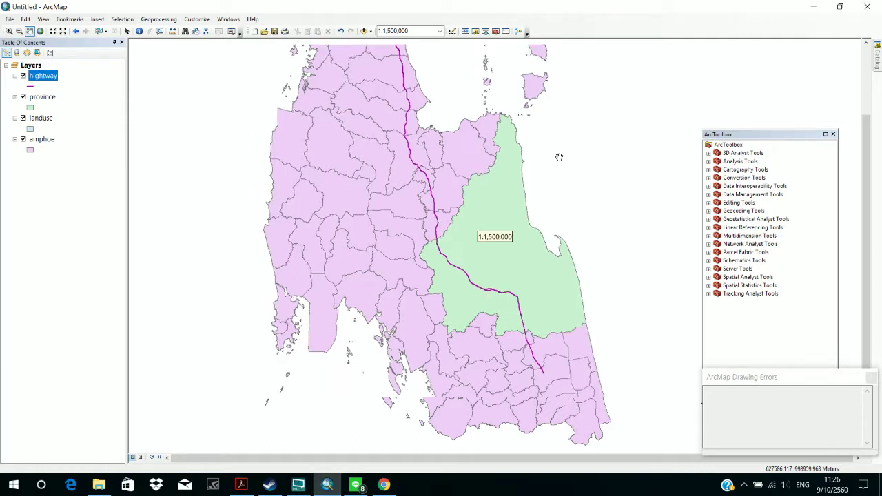
pyautogui.scroll(-1, 559, 157)
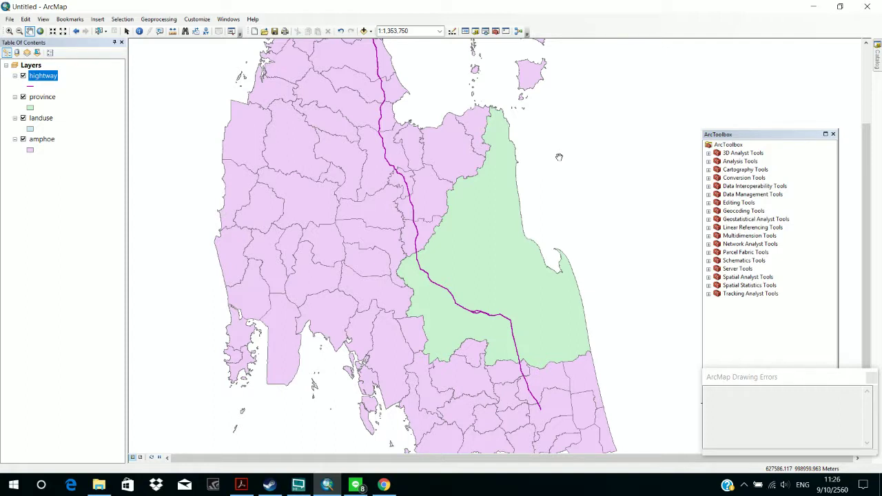
pyautogui.rightClick(44, 78)
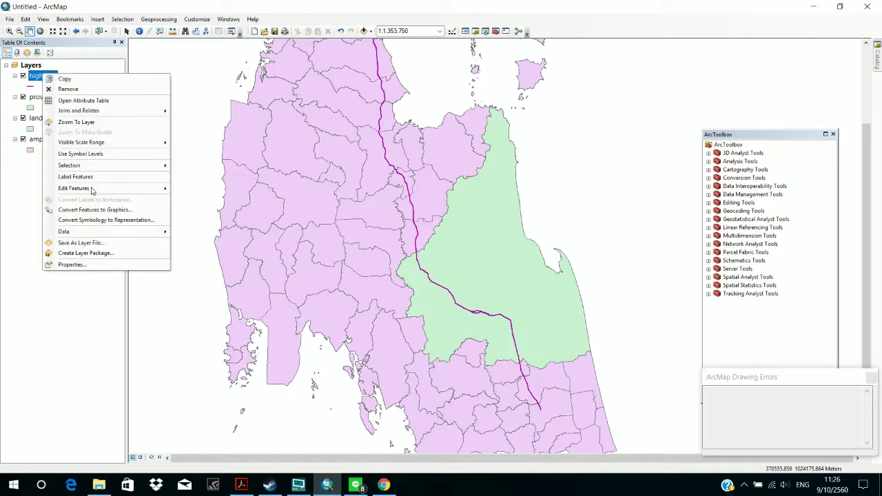
pyautogui.moveTo(110, 167)
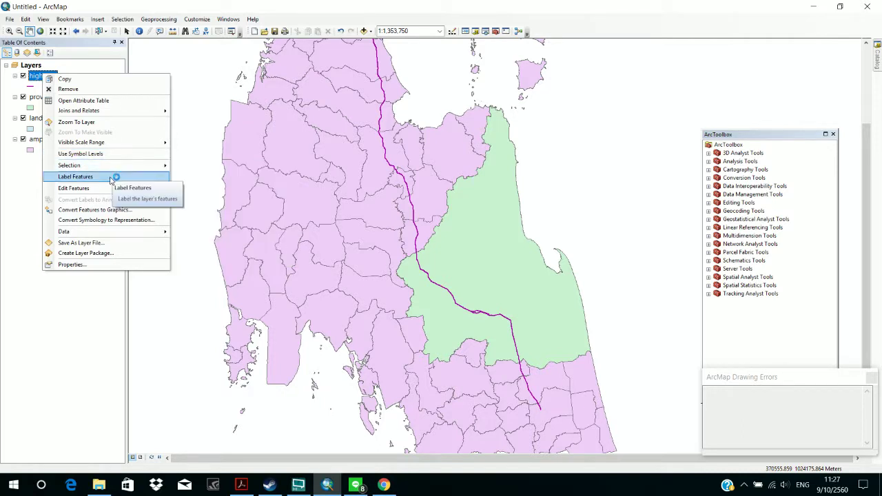
pyautogui.click(110, 178)
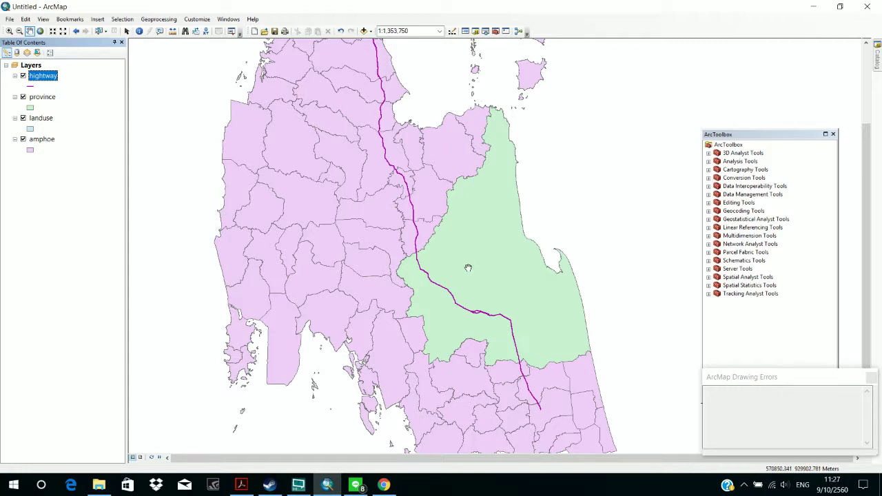
# Step: Examine the labelling along the filtered highway where it crosses the province polygon
pyautogui.moveTo(625, 189); pyautogui.dragTo(488, 245)
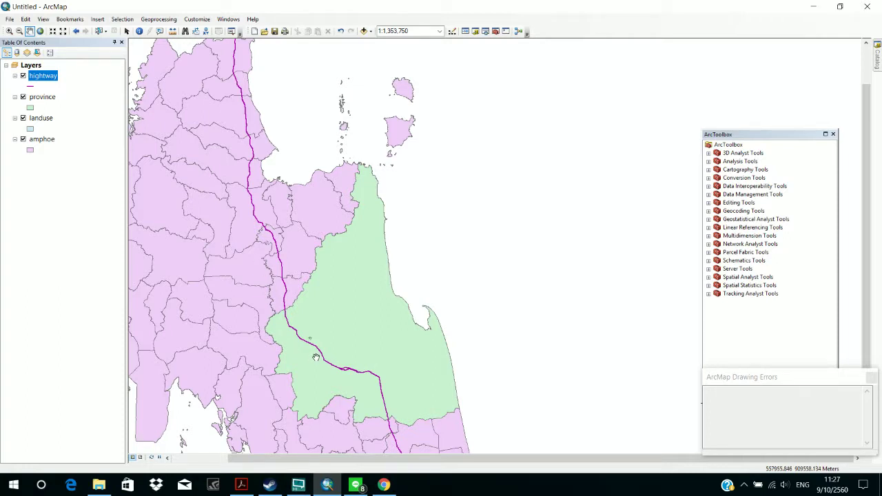
pyautogui.scroll(1, 316, 357)
pyautogui.scroll(-1, 316, 357)
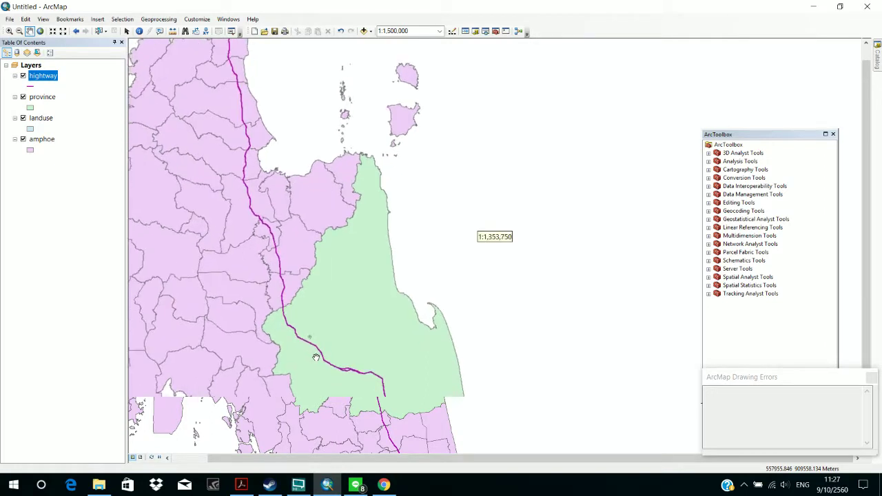
pyautogui.scroll(-1, 316, 357)
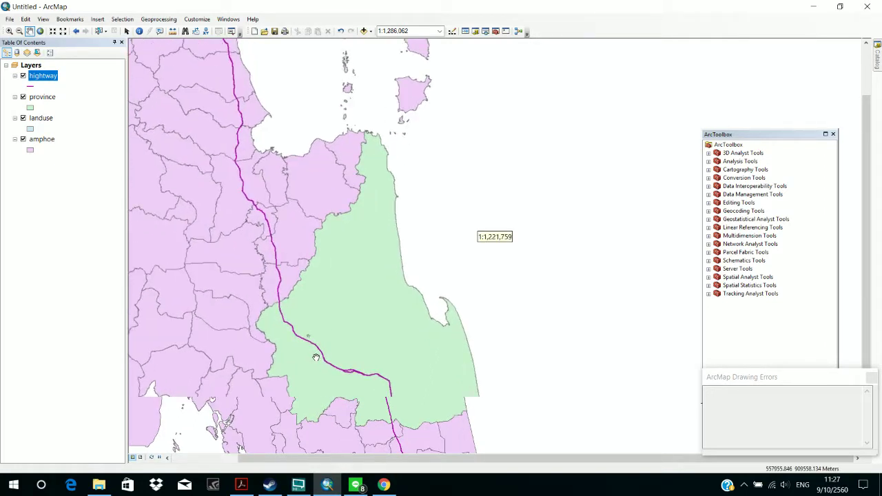
pyautogui.scroll(-1, 316, 357)
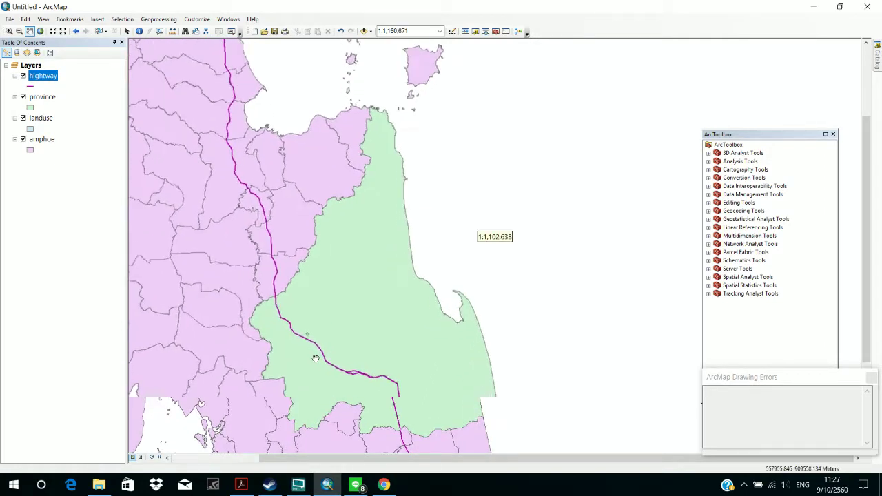
pyautogui.scroll(-1, 316, 359)
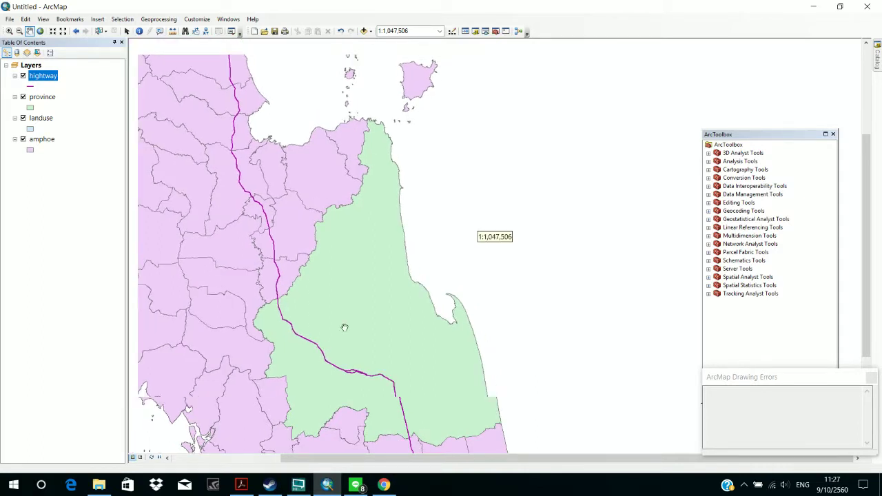
pyautogui.scroll(1, 345, 328)
pyautogui.scroll(1, 345, 328)
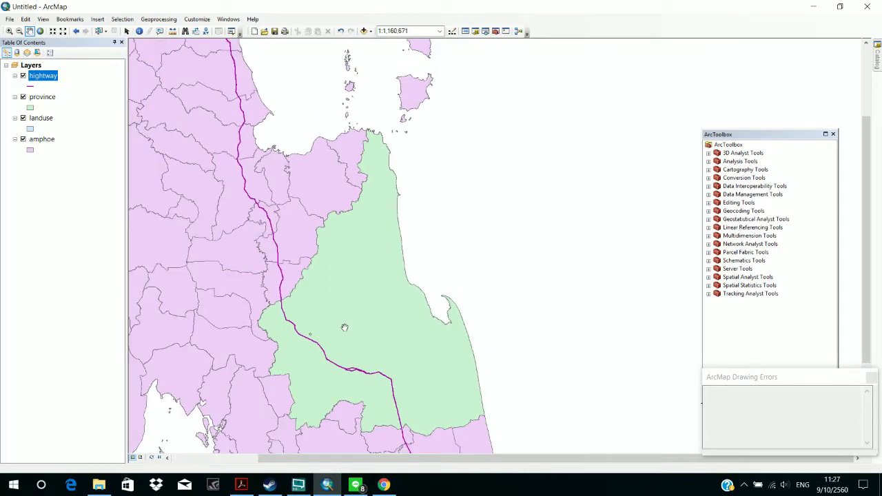
pyautogui.scroll(1, 344, 328)
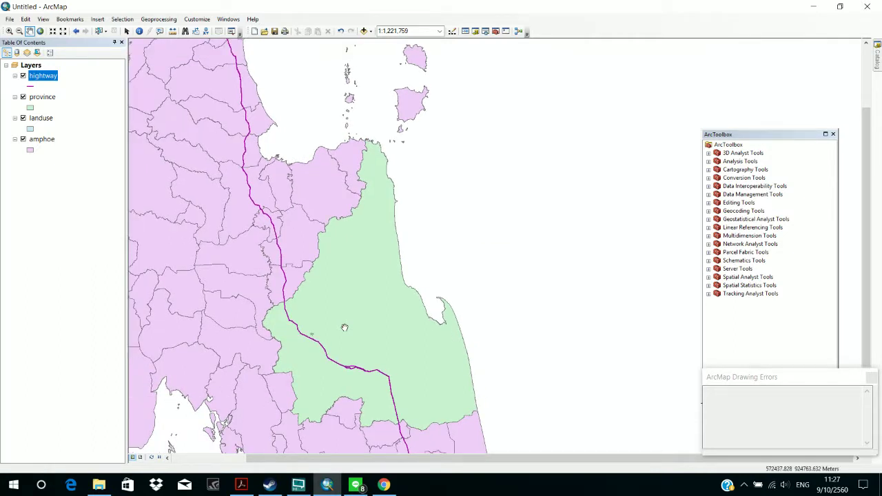
# Step: Switch the hightway layer's symbology from a single symbol to categories matched to symbols in a style
pyautogui.rightClick(39, 78)
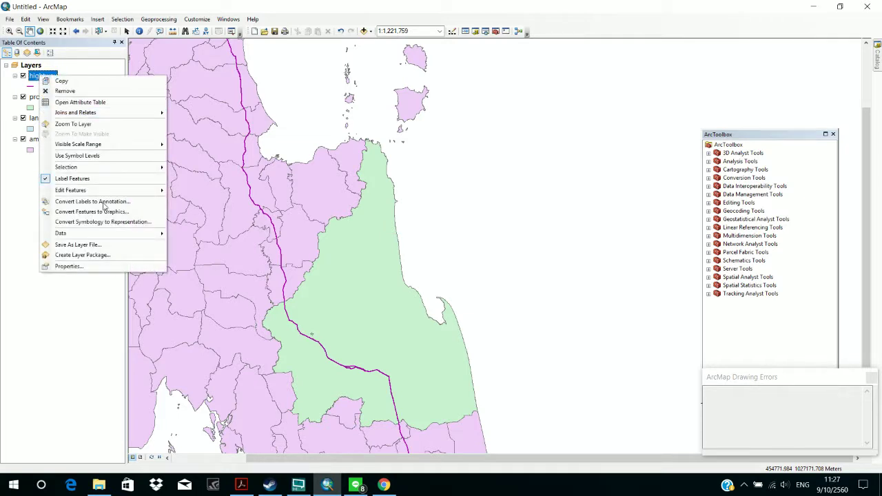
pyautogui.click(75, 266)
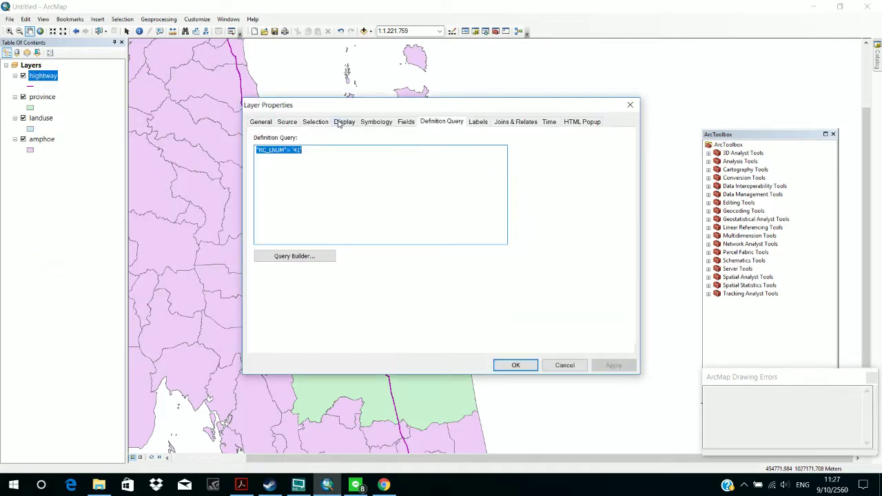
pyautogui.click(384, 124)
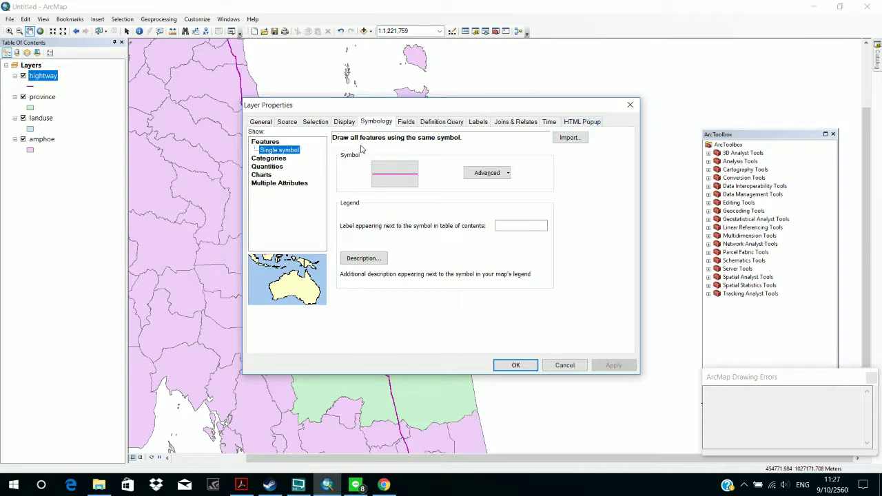
pyautogui.click(278, 159)
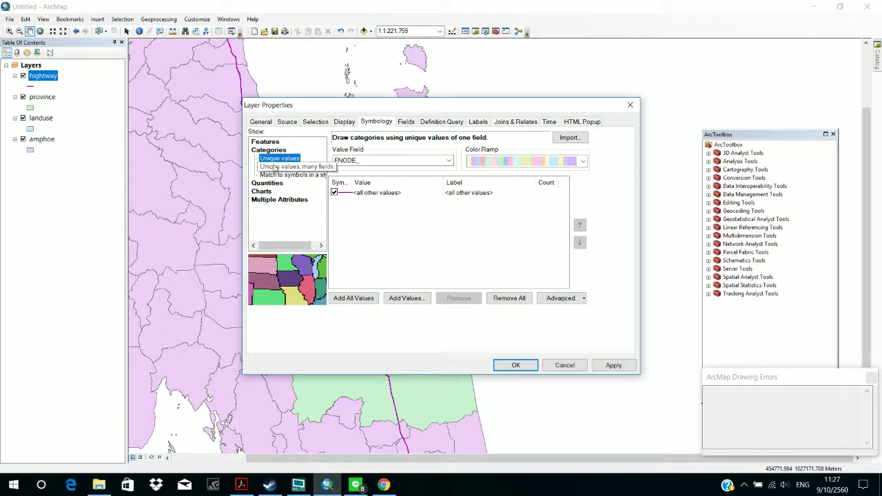
pyautogui.click(279, 167)
pyautogui.click(277, 175)
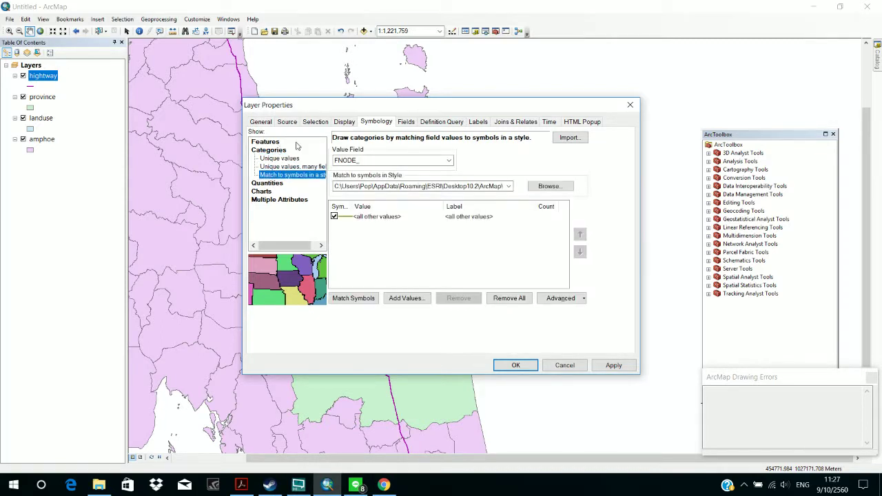
# Step: Set the hightway layer's label text symbol to County Route HWY and apply the layer properties
pyautogui.click(479, 122)
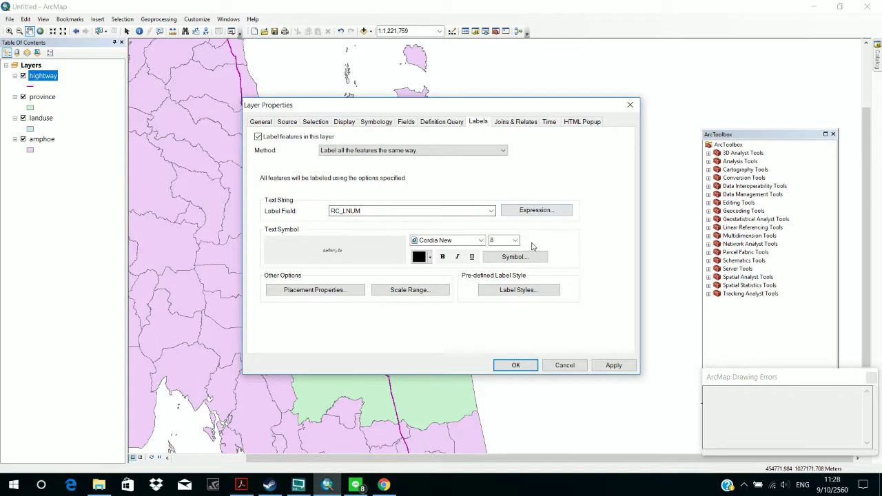
pyautogui.click(524, 257)
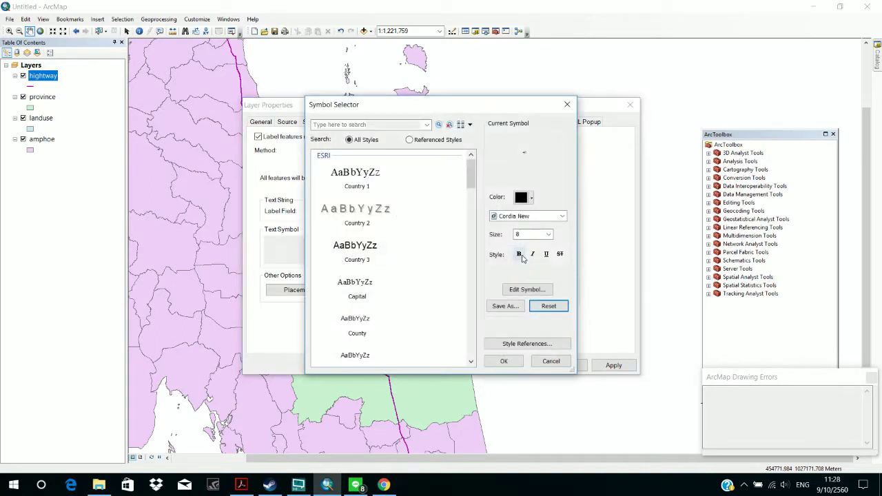
pyautogui.scroll(-15, 455, 200)
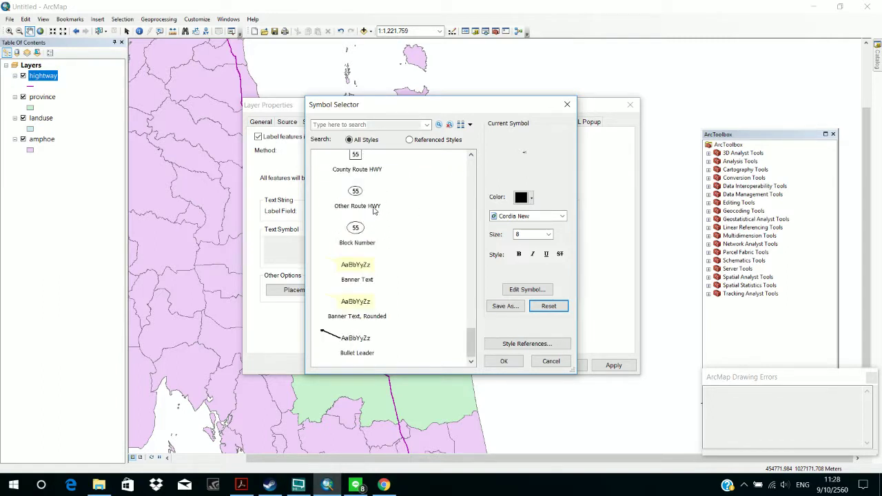
pyautogui.click(372, 172)
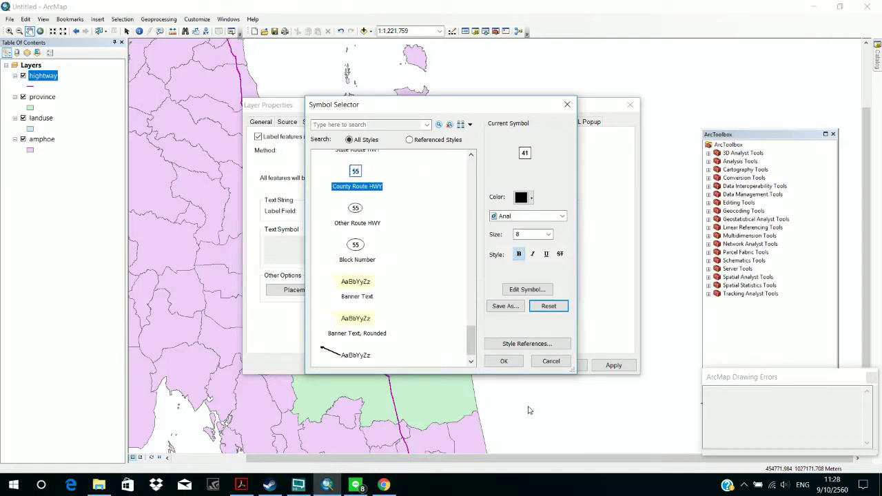
pyautogui.click(513, 363)
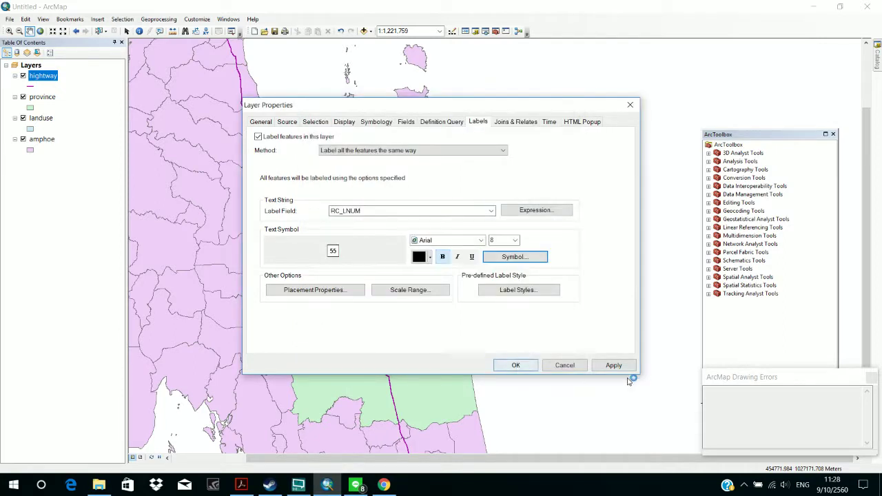
pyautogui.click(521, 369)
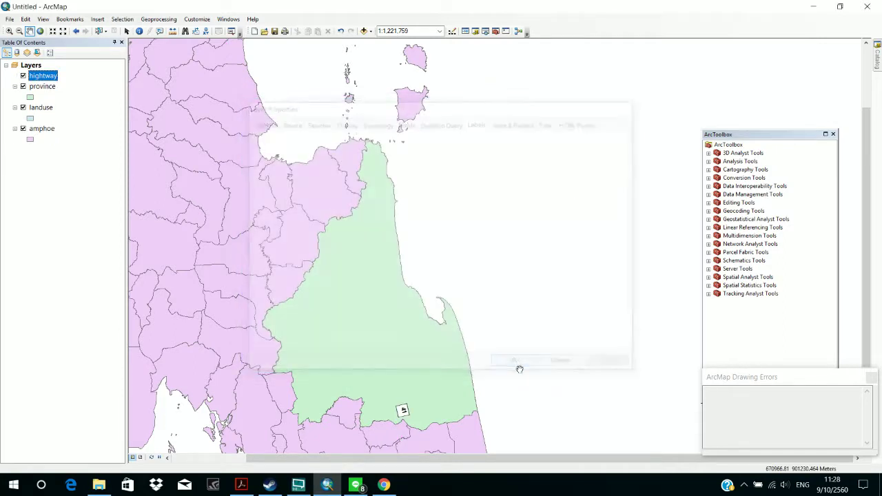
# Step: Check the highway label on the map, then browse the available label text symbols for the hightway layer without choosing one
pyautogui.scroll(2, 519, 369)
pyautogui.scroll(-3, 520, 369)
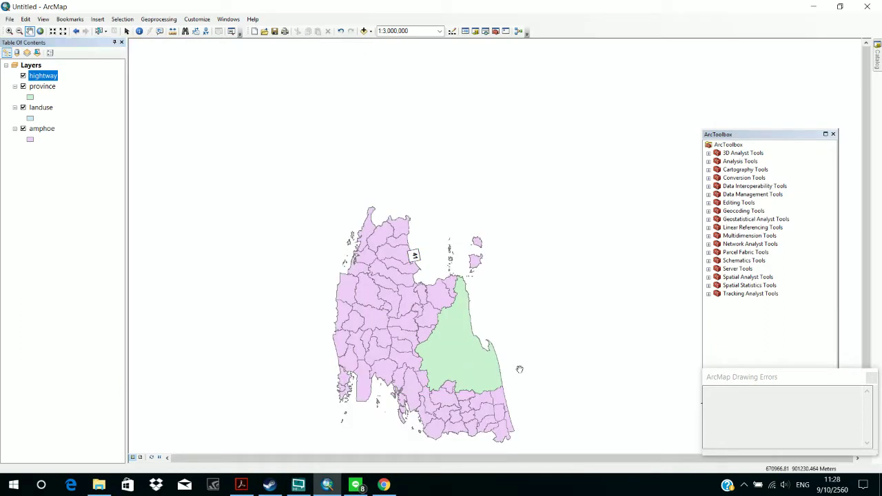
pyautogui.scroll(1, 520, 370)
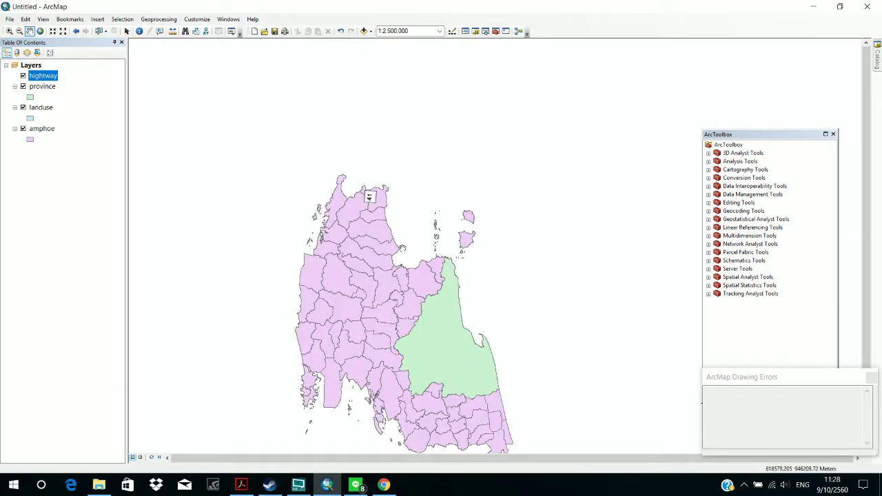
pyautogui.rightClick(49, 77)
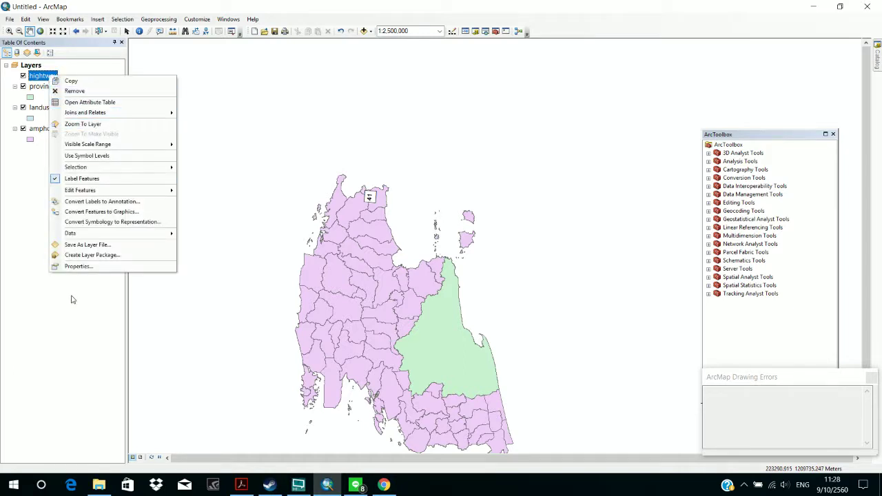
pyautogui.click(94, 267)
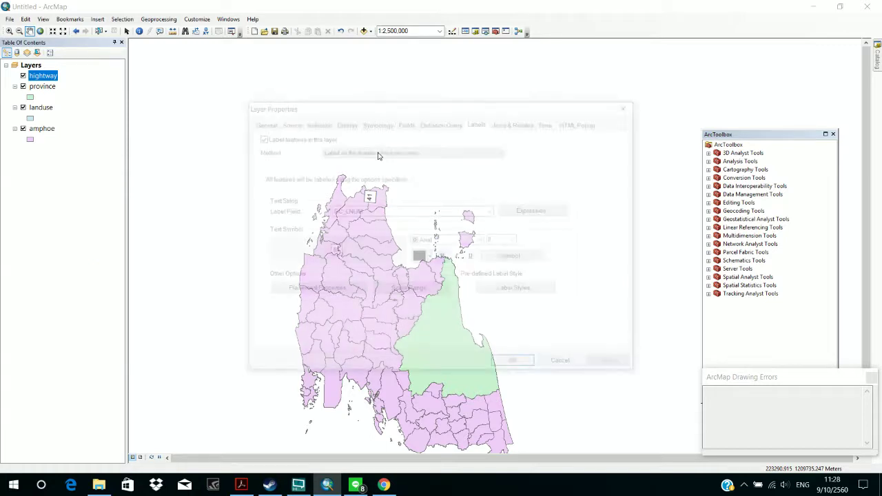
pyautogui.click(529, 261)
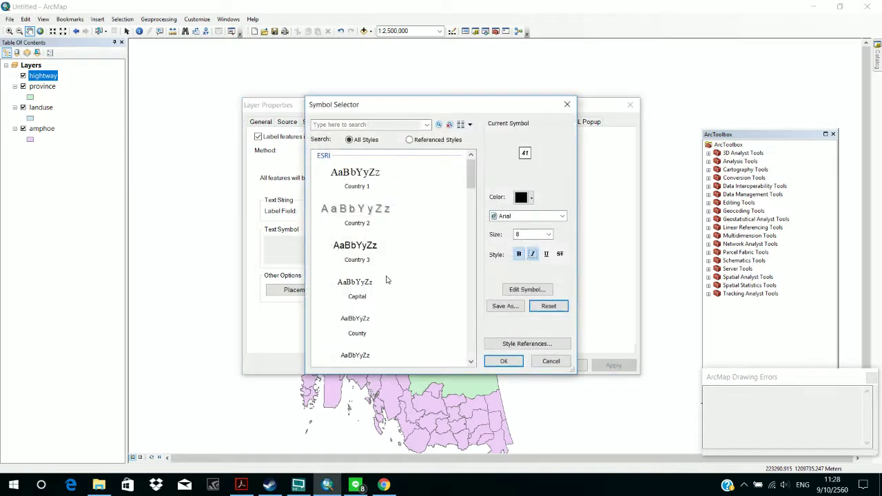
pyautogui.scroll(-15, 388, 282)
pyautogui.scroll(-3, 414, 252)
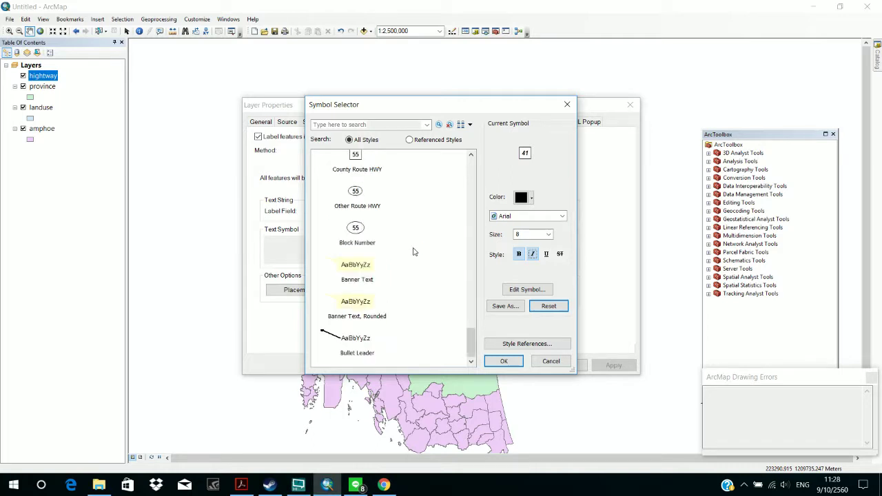
pyautogui.scroll(10, 414, 251)
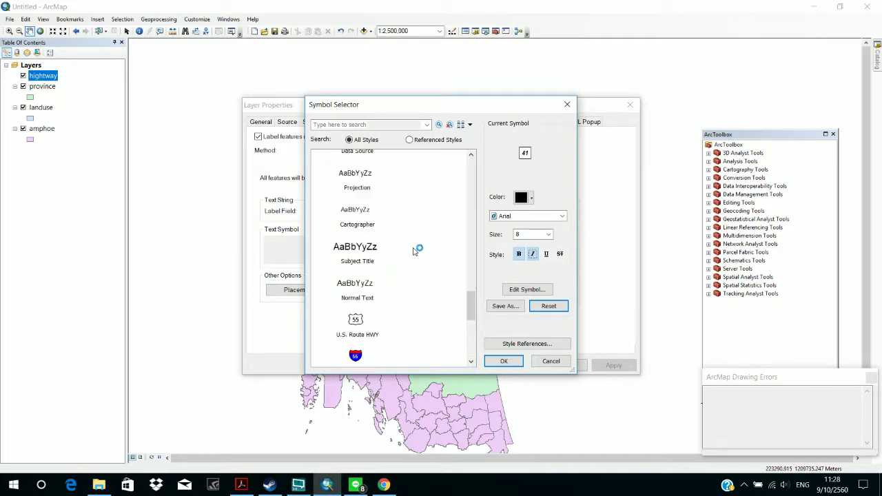
pyautogui.scroll(12, 414, 251)
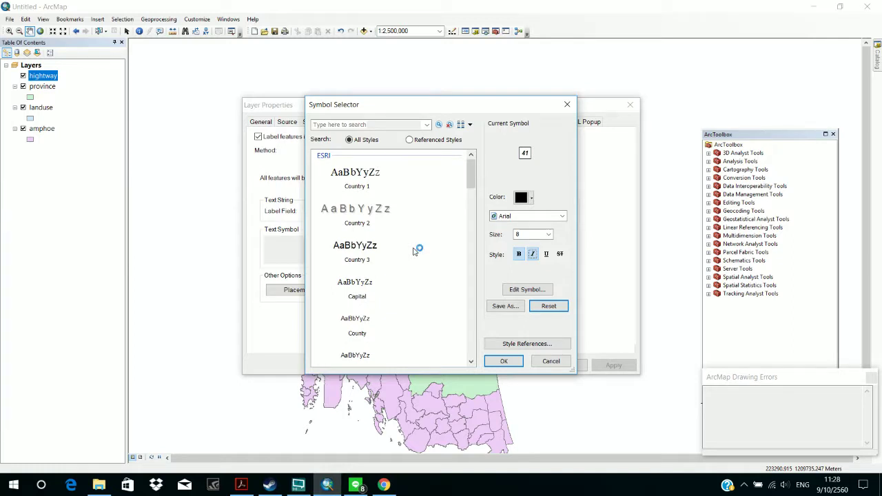
pyautogui.scroll(-15, 413, 251)
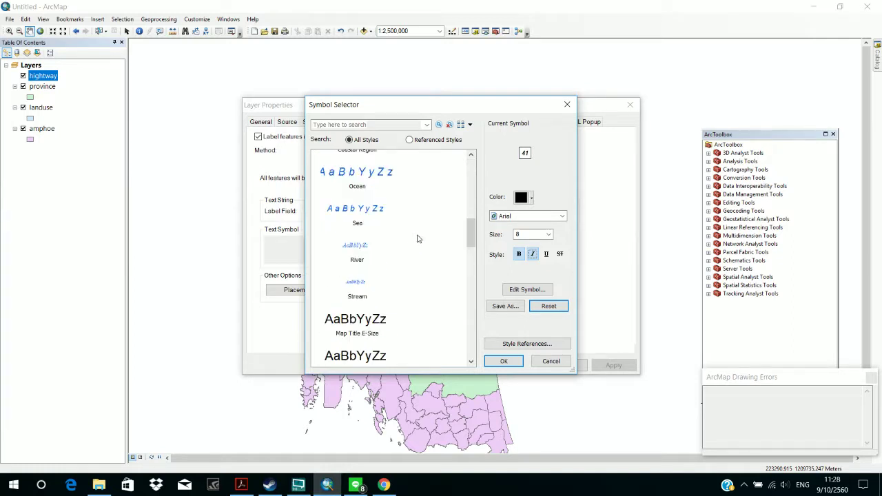
pyautogui.scroll(-5, 418, 235)
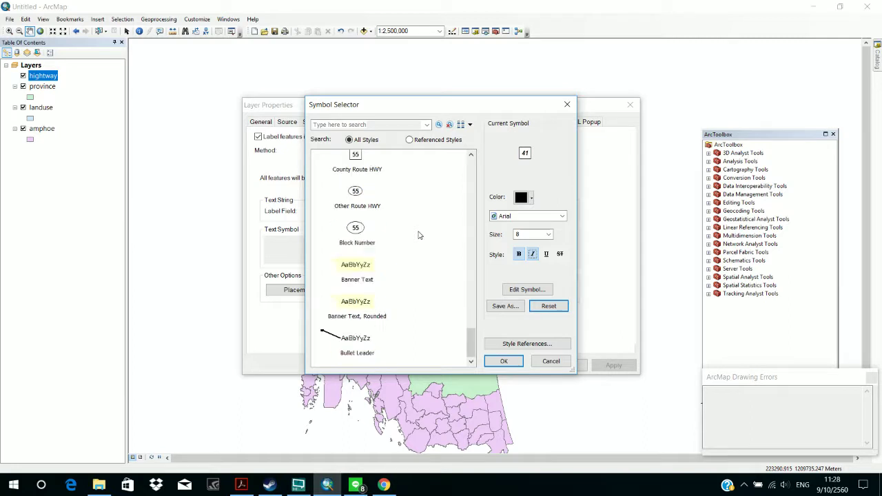
pyautogui.click(567, 105)
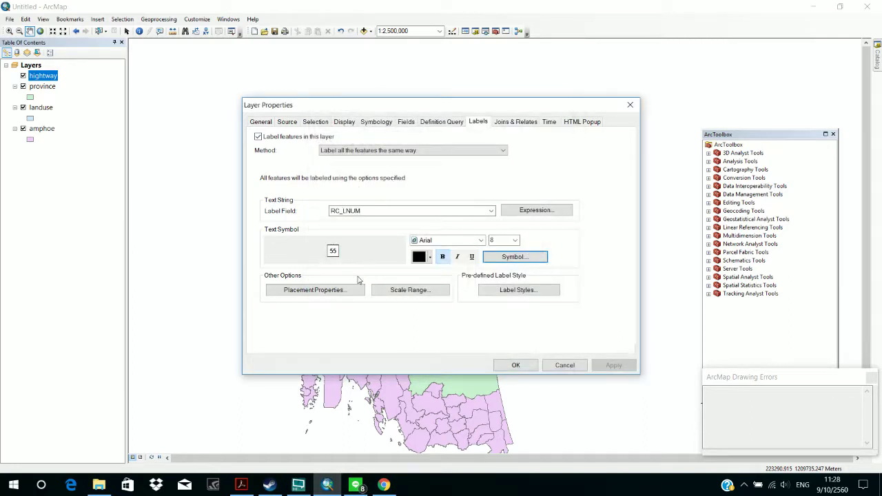
# Step: Browse the predefined label styles for the hightway layer and close its properties without changes
pyautogui.click(545, 290)
pyautogui.scroll(-4, 338, 194)
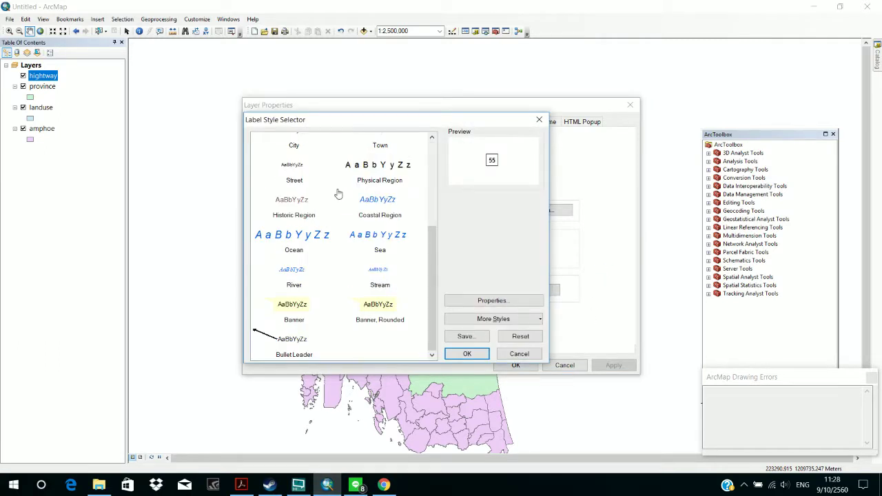
pyautogui.scroll(3, 339, 194)
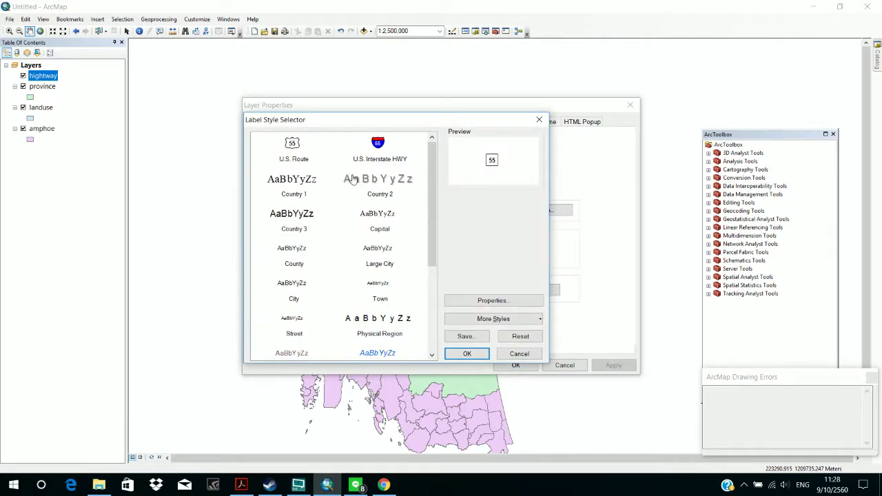
pyautogui.click(540, 120)
pyautogui.moveTo(605, 113); pyautogui.dragTo(677, 169)
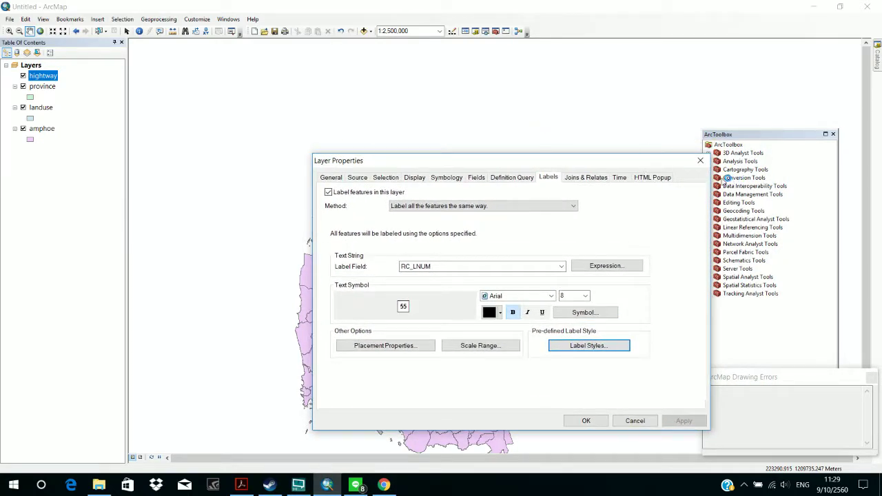
pyautogui.click(701, 160)
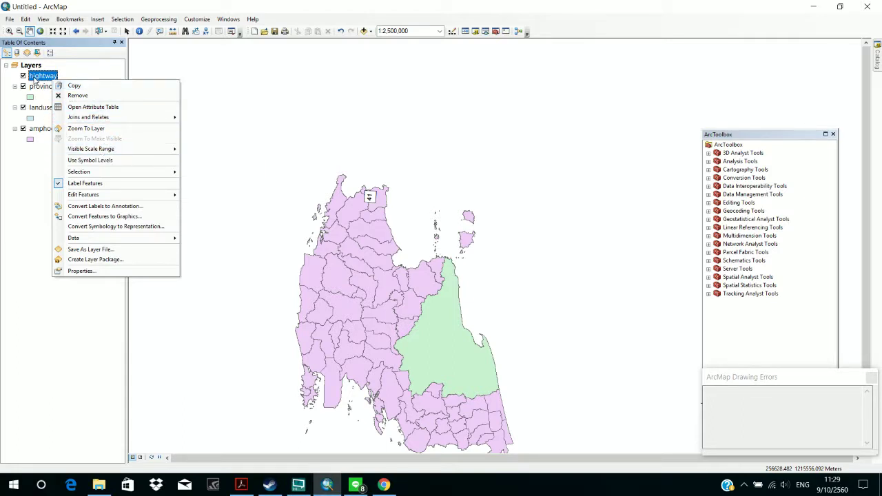
# Step: Reorder the layers by moving hightway below amphoe and placing province at the very bottom
pyautogui.moveTo(36, 78); pyautogui.dragTo(26, 162)
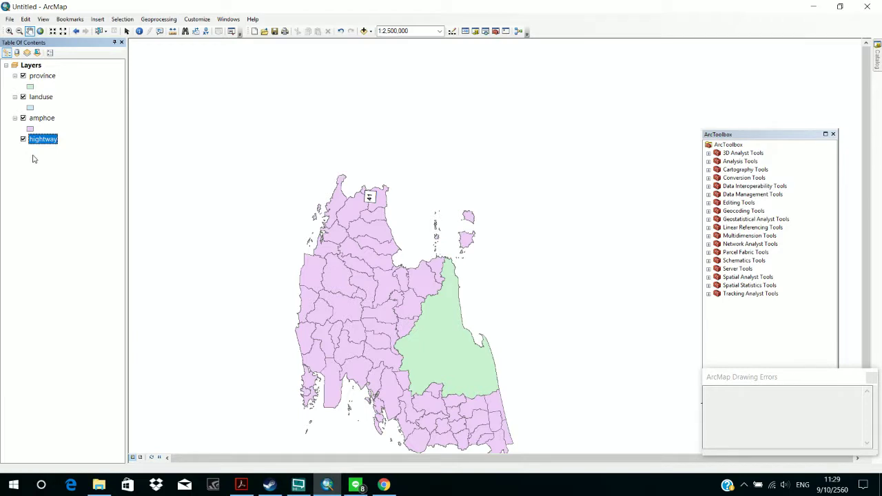
pyautogui.click(46, 141)
pyautogui.click(48, 75)
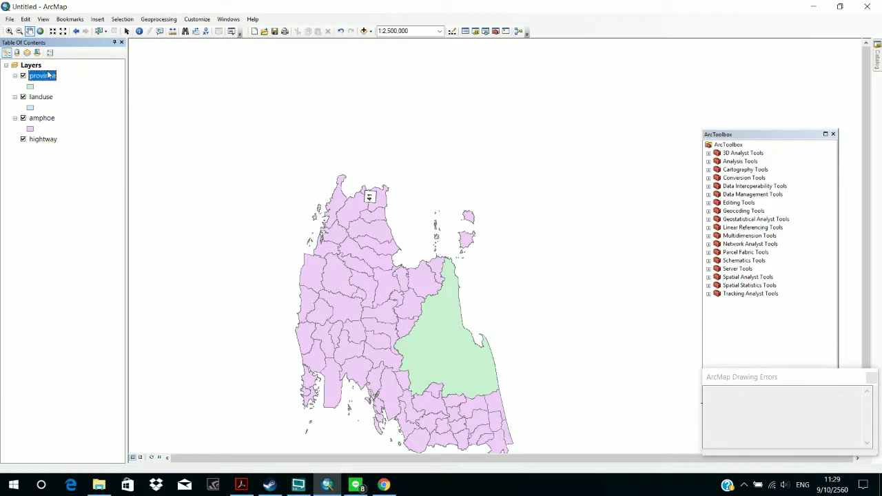
pyautogui.moveTo(48, 75); pyautogui.dragTo(30, 239)
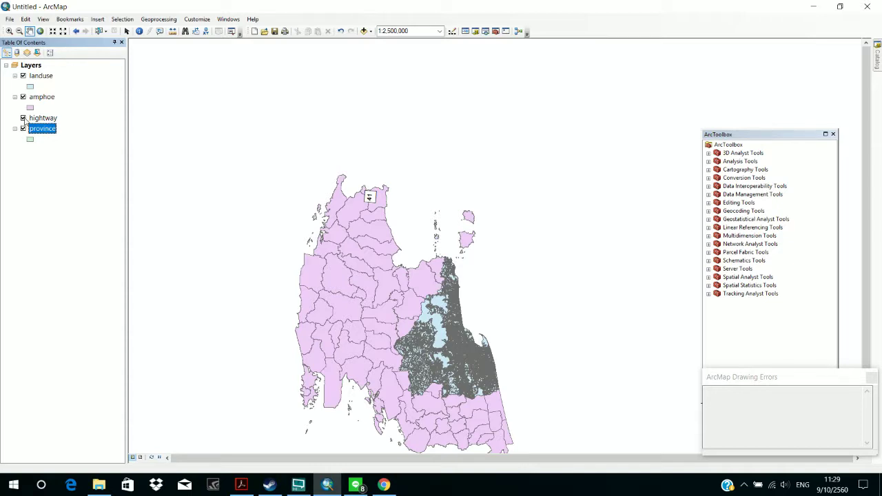
# Step: Turn off the hightway layer and remove it from the map
pyautogui.click(23, 118)
pyautogui.rightClick(35, 119)
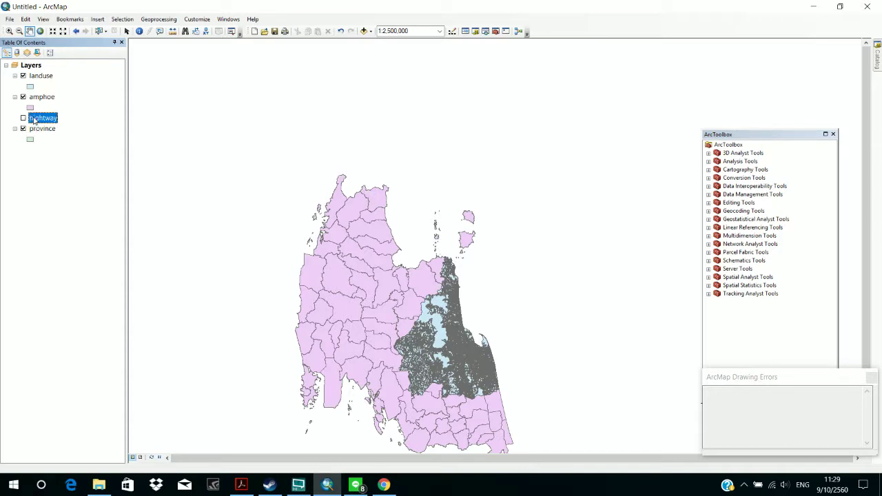
pyautogui.click(59, 132)
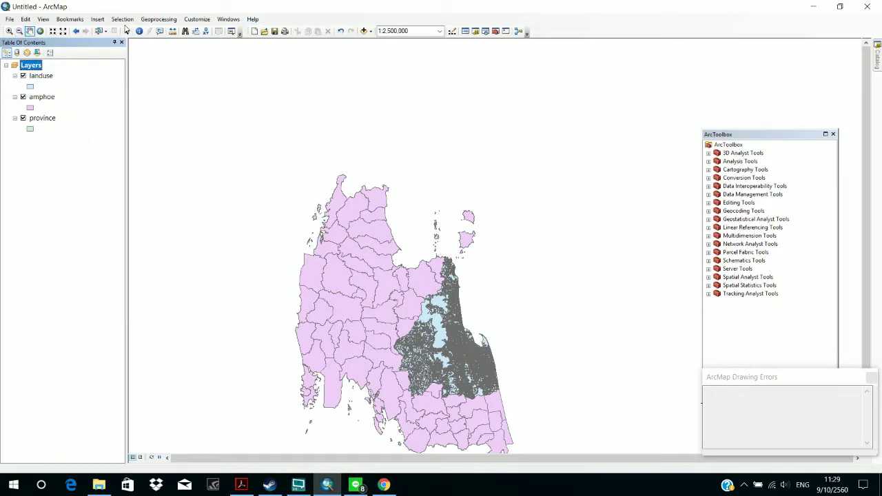
# Step: Add the hightway data to the map again and turn on its feature labels
pyautogui.click(370, 32)
pyautogui.click(369, 42)
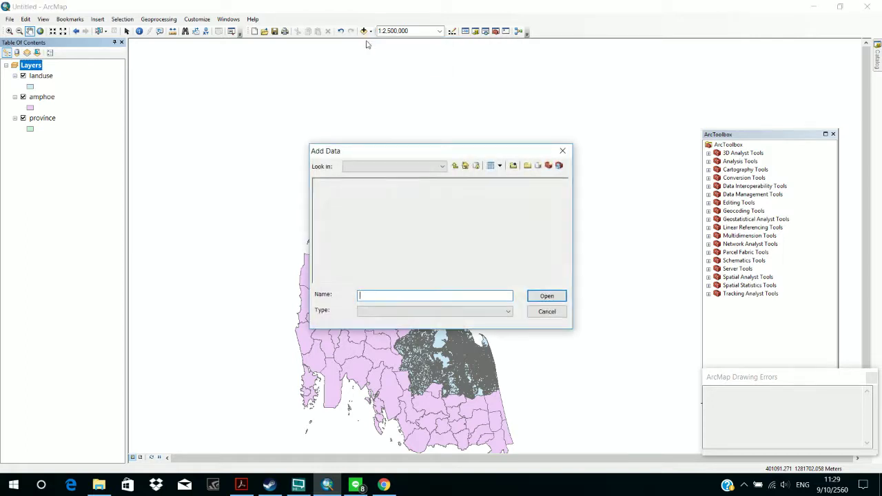
pyautogui.doubleClick(338, 193)
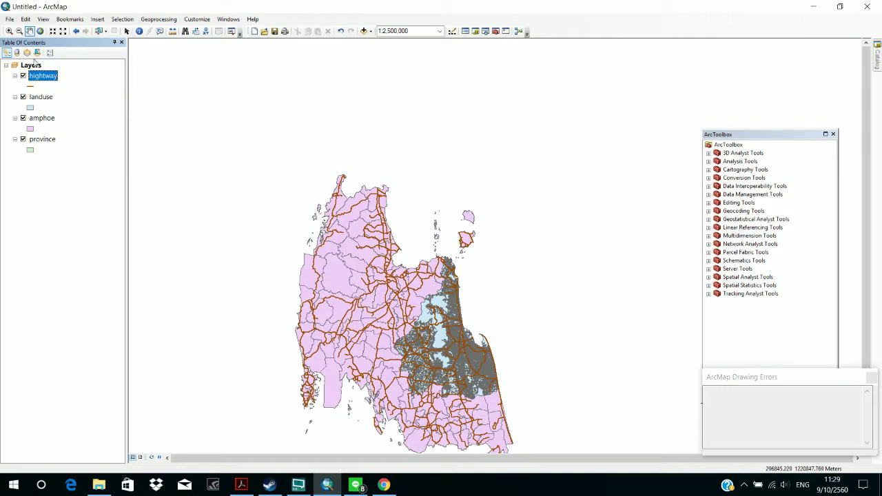
pyautogui.rightClick(43, 78)
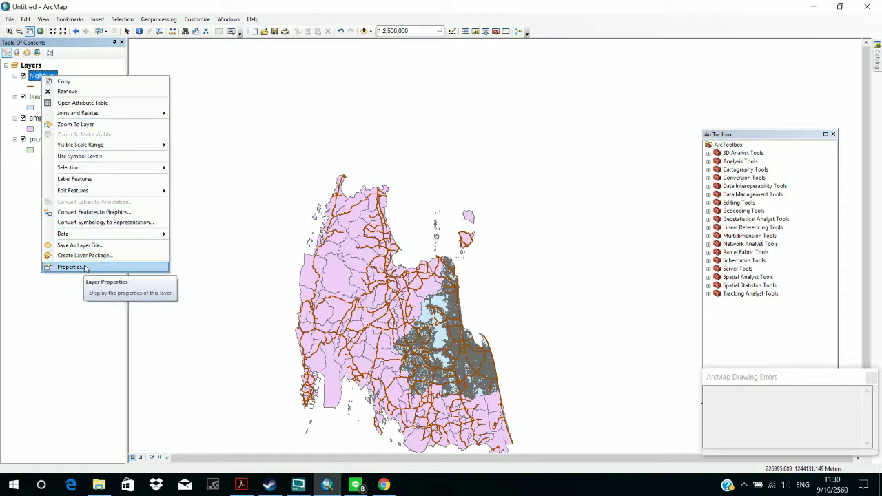
pyautogui.click(119, 183)
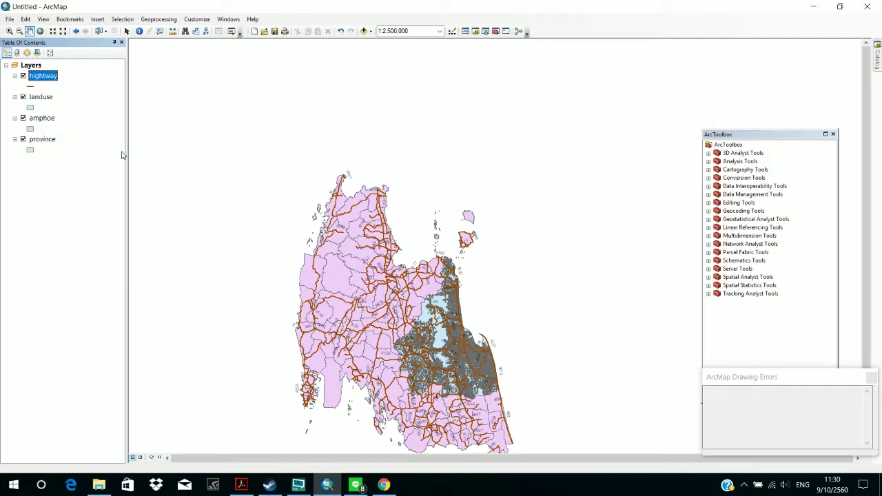
# Step: Apply the County Route HWY label symbol to the hightway layer's labels
pyautogui.rightClick(58, 78)
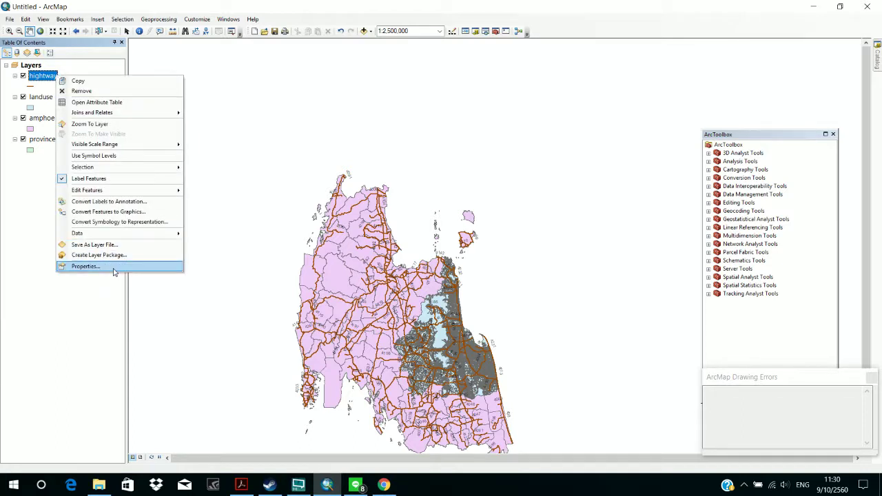
pyautogui.click(85, 266)
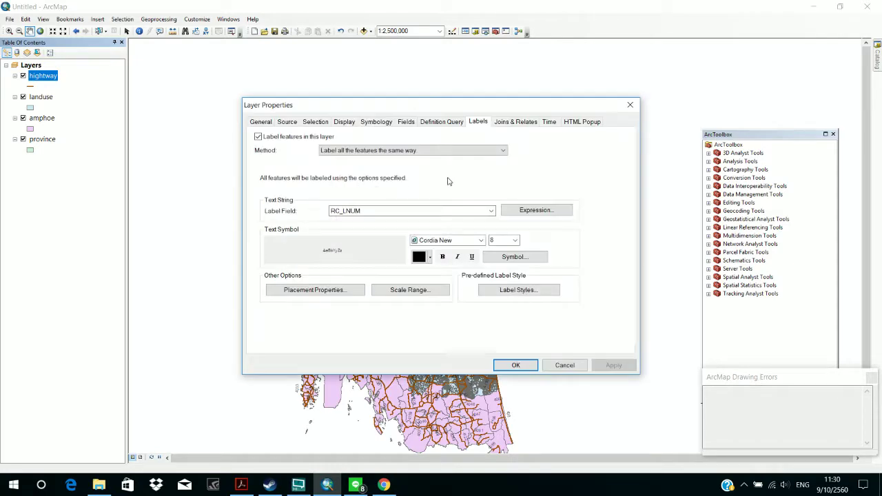
pyautogui.click(547, 259)
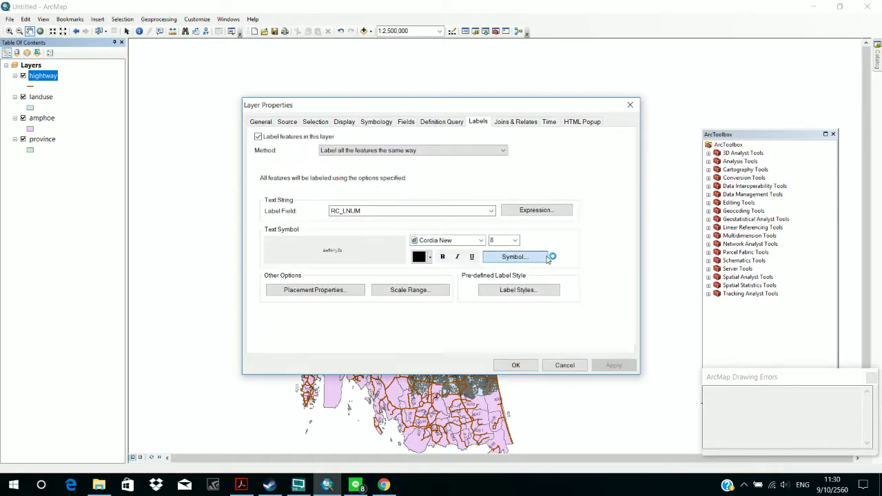
pyautogui.scroll(-5, 471, 244)
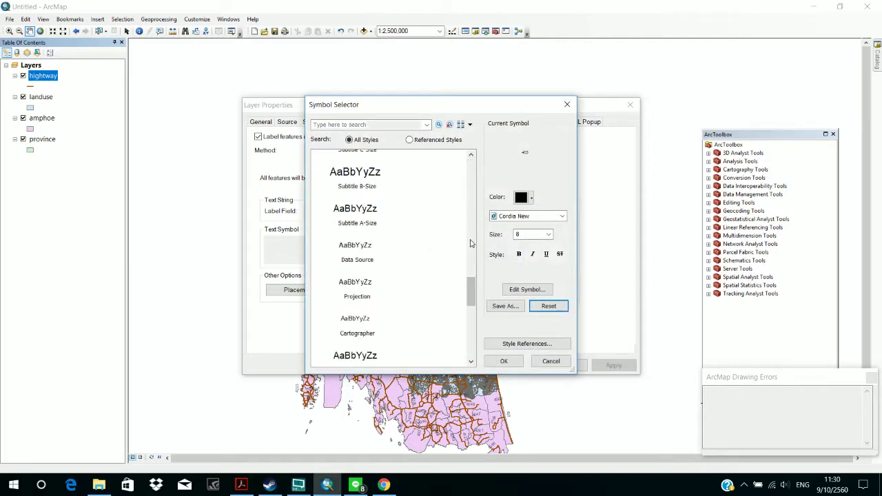
pyautogui.scroll(-5, 471, 244)
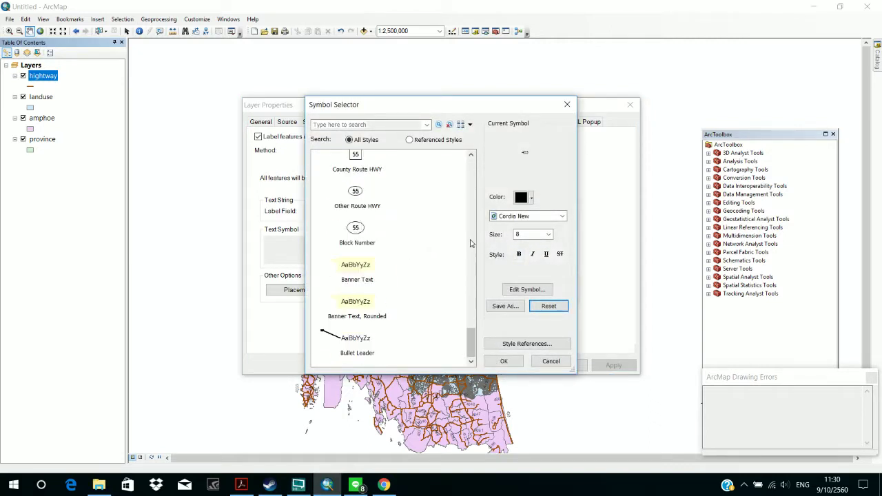
pyautogui.click(354, 172)
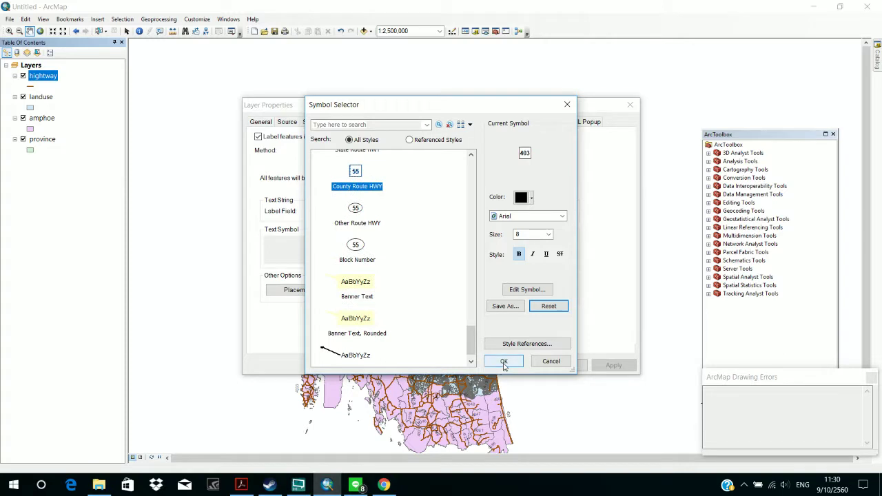
pyautogui.click(504, 361)
pyautogui.click(611, 365)
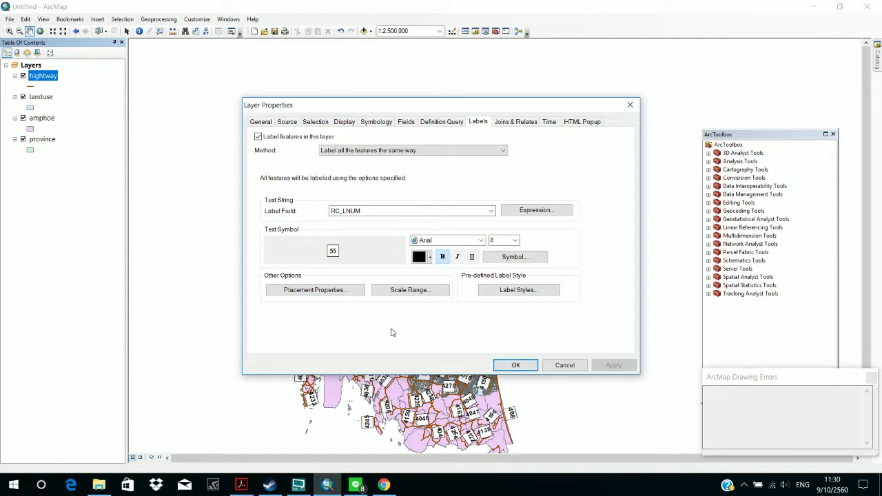
# Step: Set the hightway label text size to 6 and confirm the layer properties
pyautogui.click(515, 240)
pyautogui.scroll(1, 505, 255)
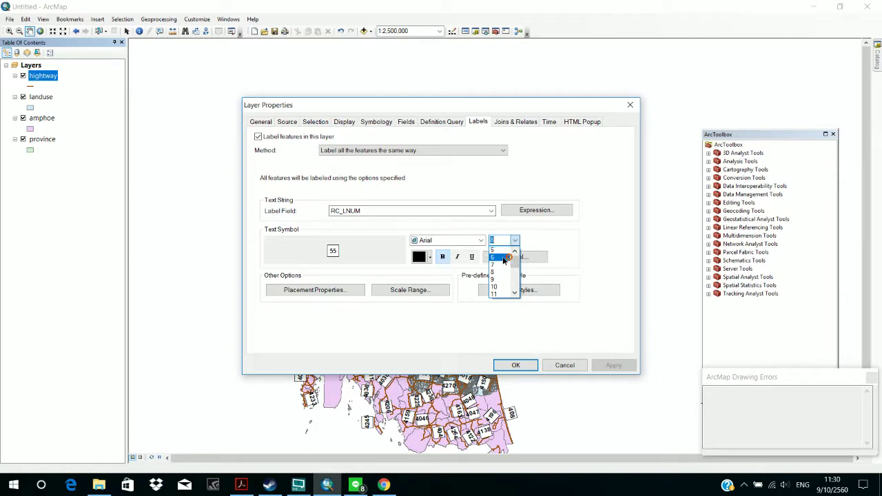
pyautogui.click(504, 259)
pyautogui.click(601, 370)
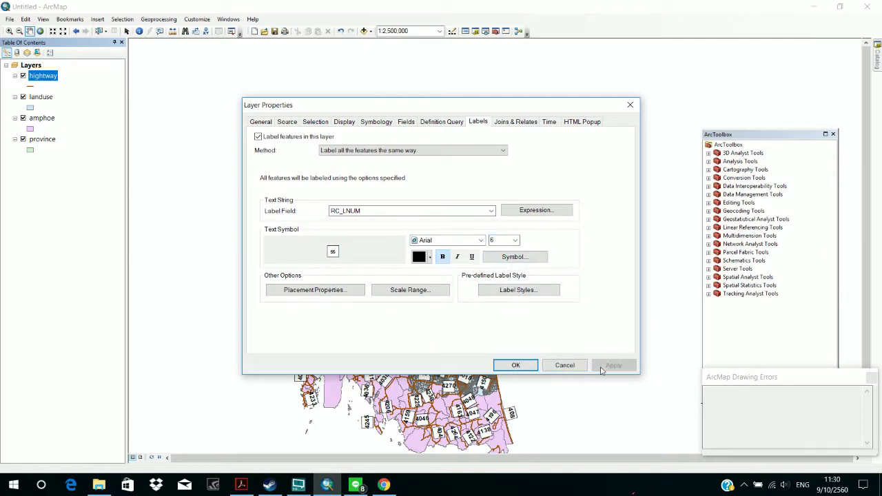
pyautogui.click(517, 365)
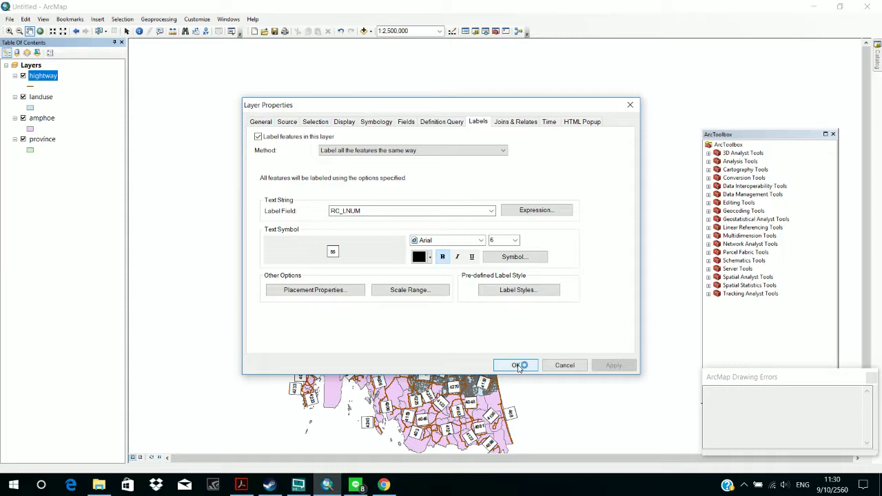
# Step: Filter the hightway layer with the definition query "RC_LNUM"='41' and confirm its properties
pyautogui.rightClick(32, 78)
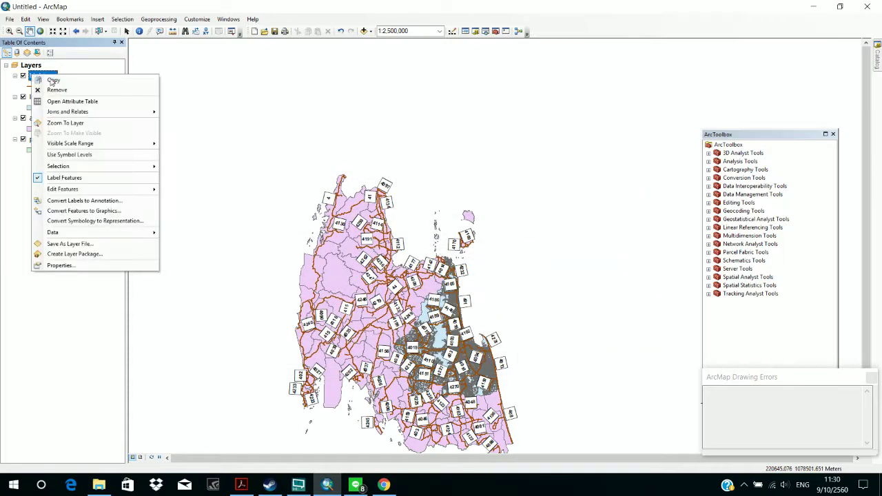
pyautogui.click(65, 263)
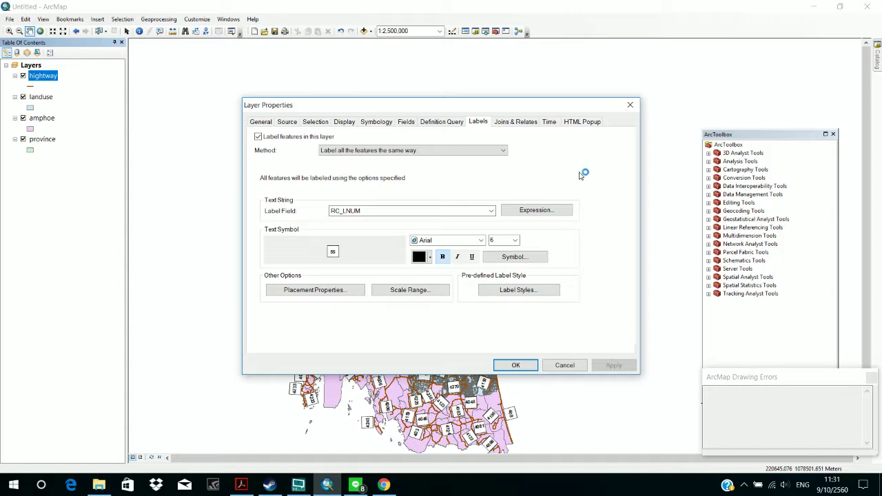
pyautogui.click(288, 121)
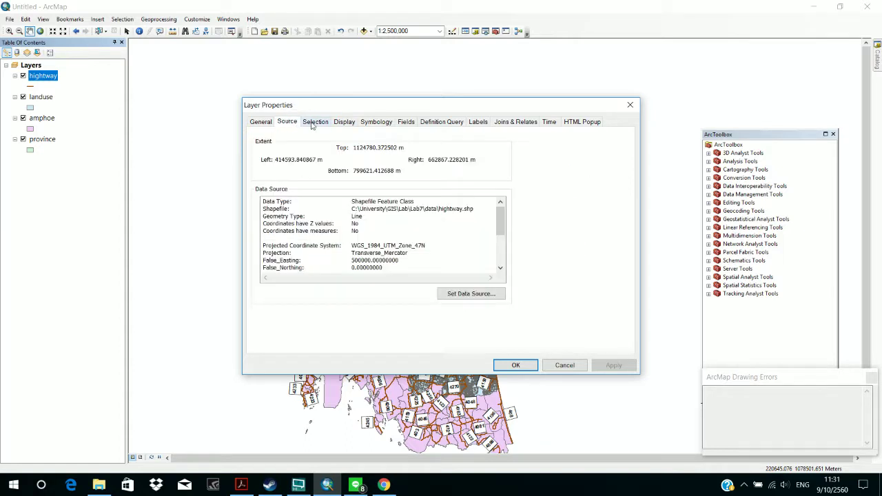
pyautogui.click(313, 123)
pyautogui.click(340, 123)
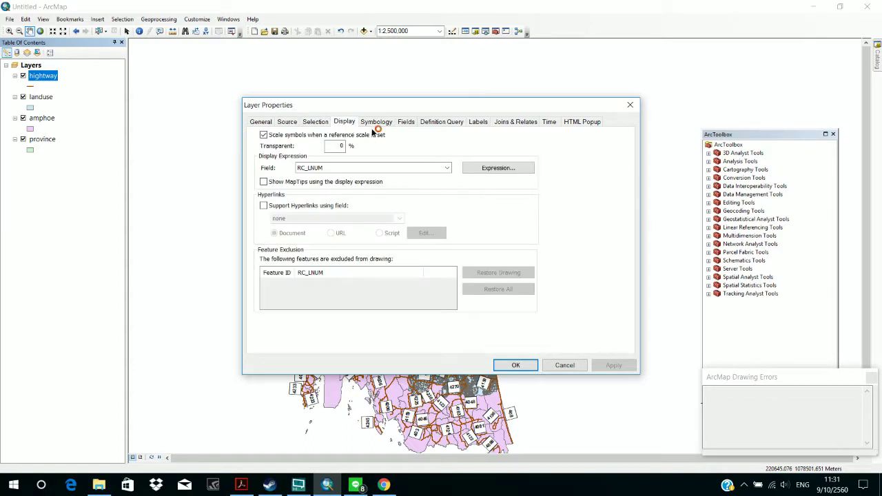
pyautogui.click(381, 122)
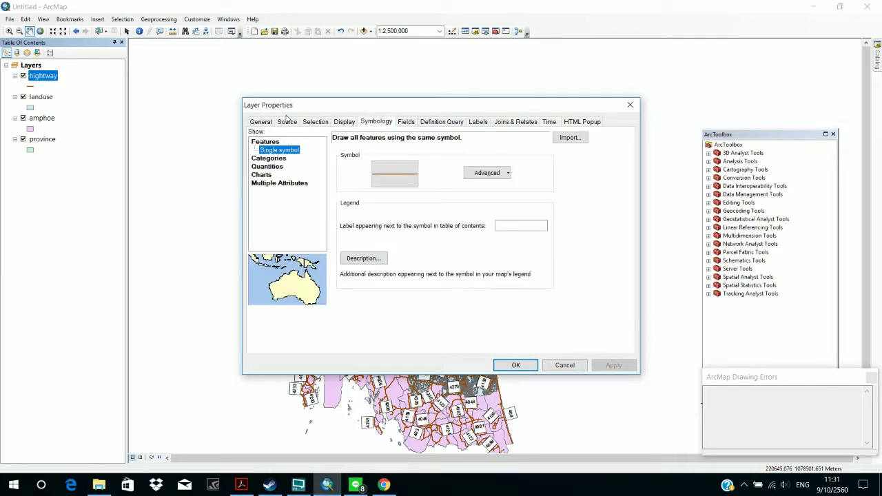
pyautogui.click(455, 124)
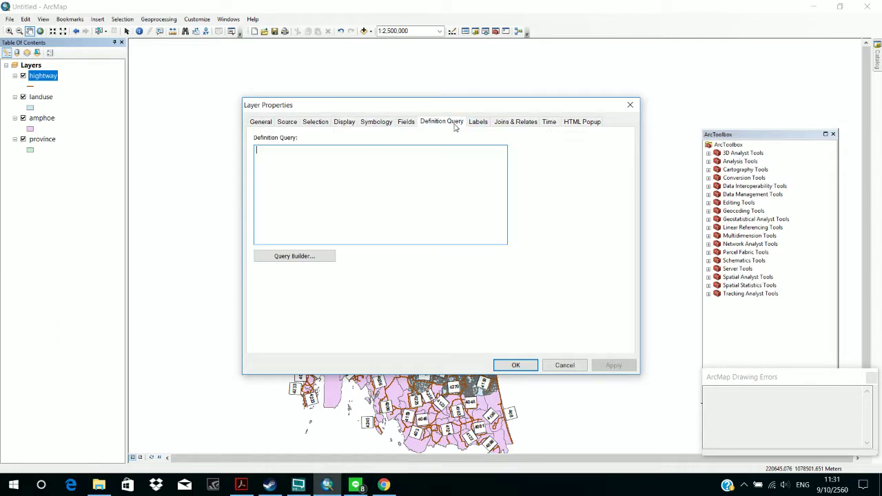
pyautogui.click(330, 259)
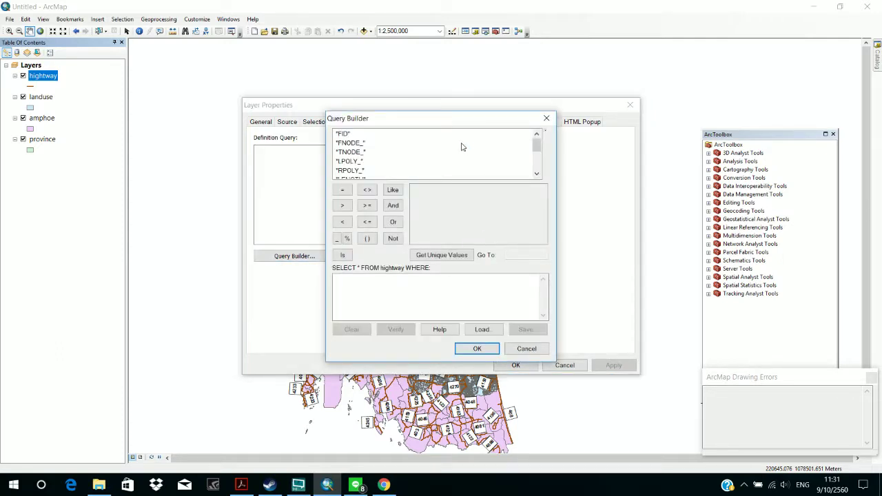
pyautogui.scroll(-2, 415, 145)
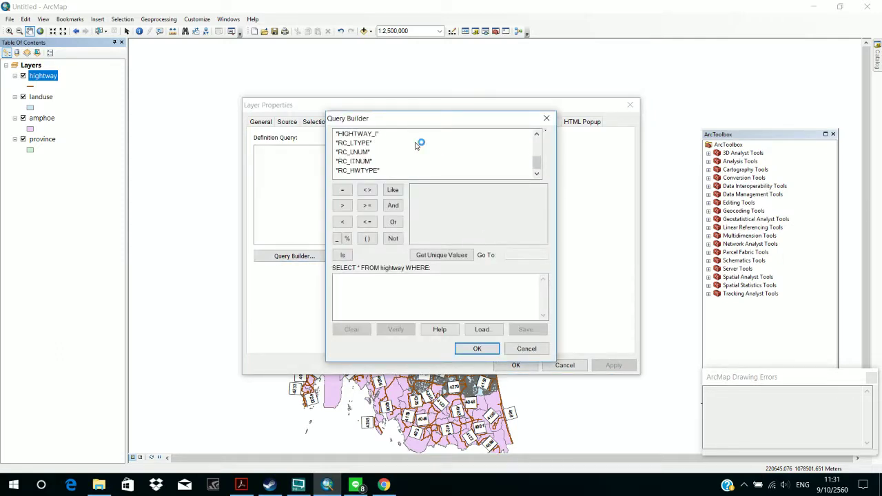
pyautogui.doubleClick(353, 152)
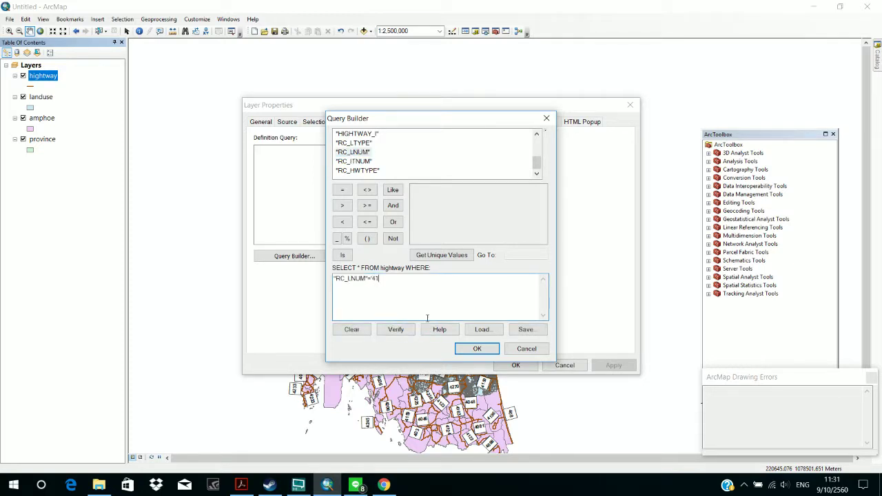
pyautogui.click(476, 349)
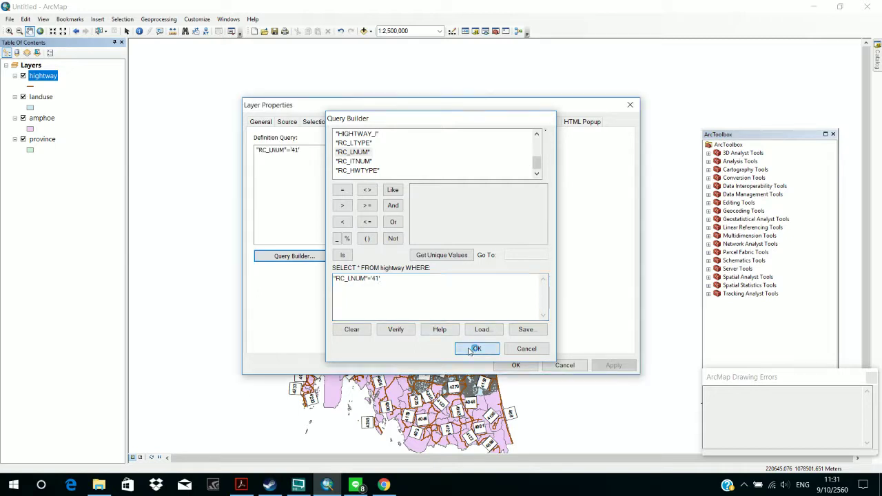
pyautogui.click(610, 366)
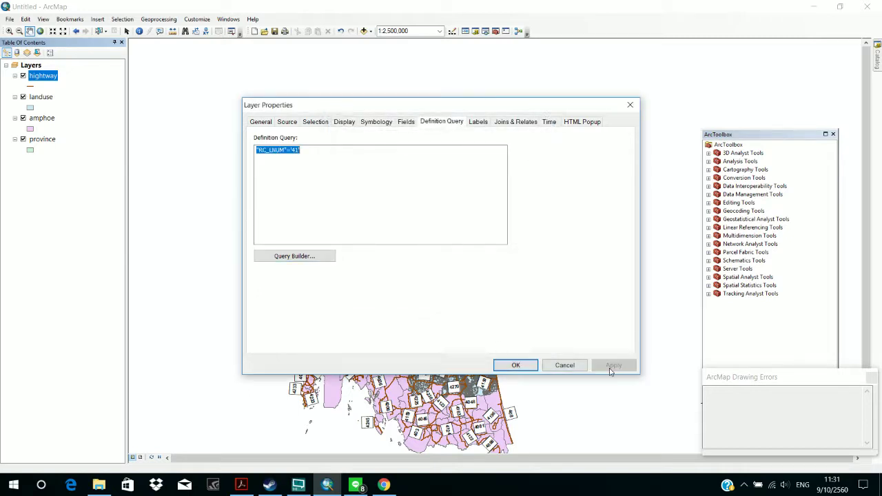
pyautogui.click(516, 365)
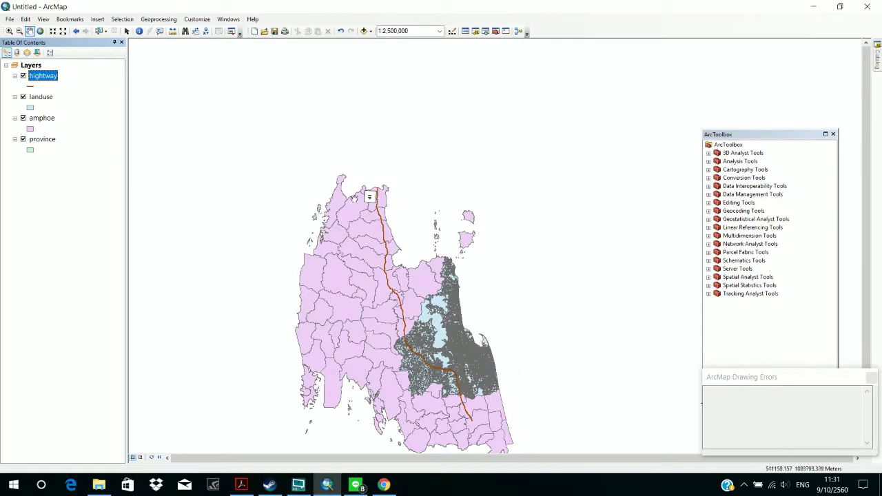
# Step: Move the province layer directly below hightway, above landuse and amphoe, in the layer order
pyautogui.scroll(4, 376, 170)
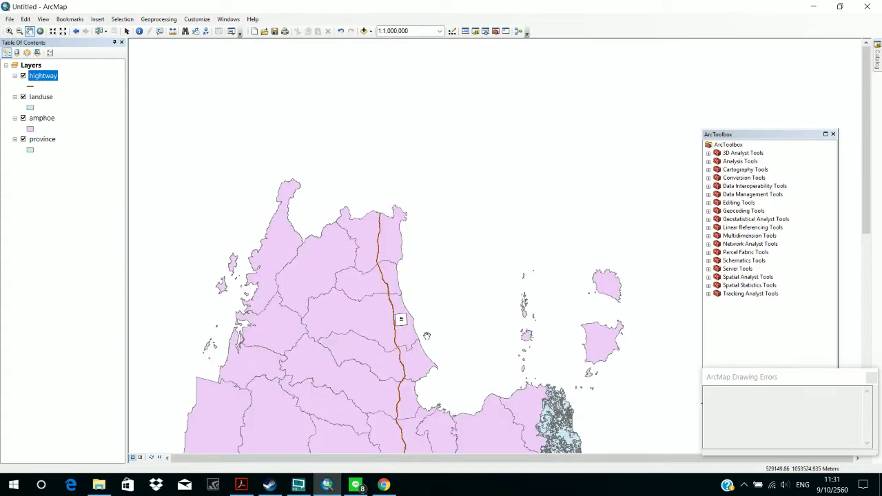
pyautogui.scroll(-2, 427, 336)
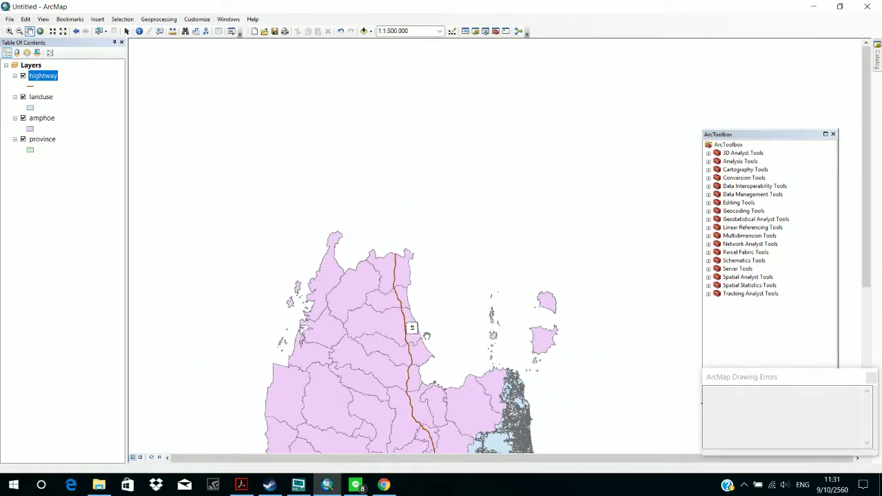
pyautogui.moveTo(427, 335); pyautogui.dragTo(452, 101)
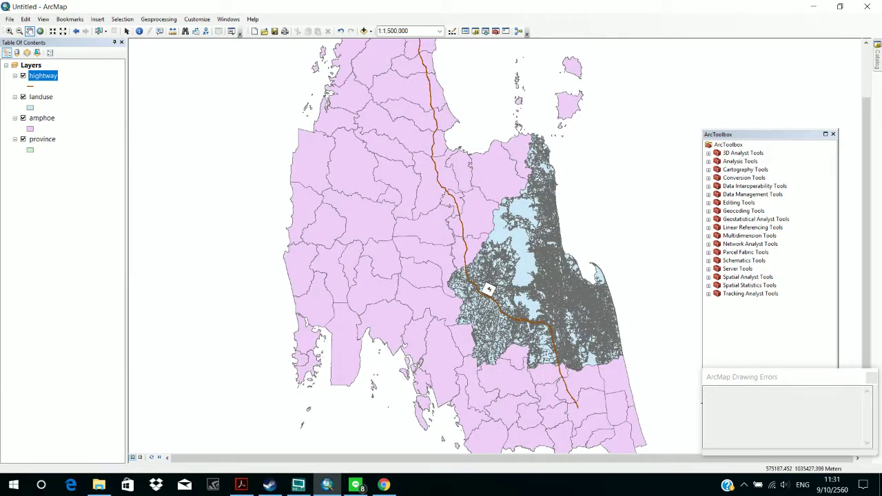
pyautogui.click(40, 140)
pyautogui.moveTo(41, 141); pyautogui.dragTo(53, 90)
pyautogui.click(69, 220)
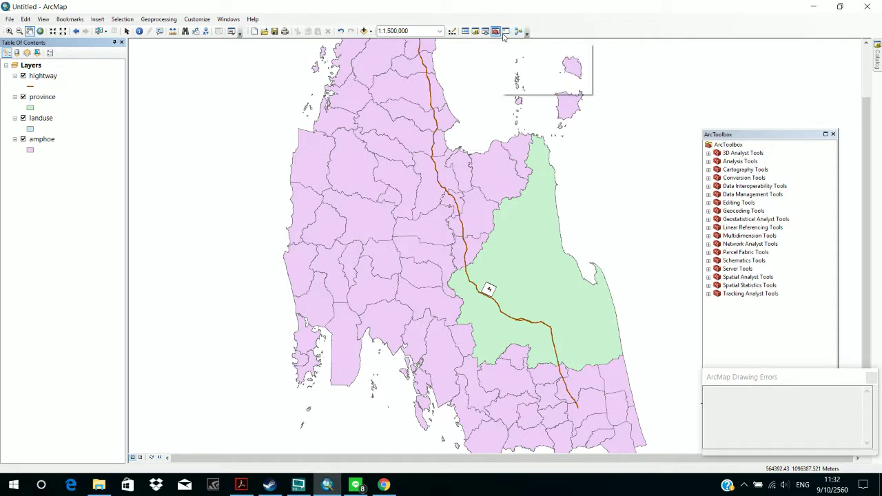
# Step: Close the drawing errors window and open a new ModelBuilder model
pyautogui.click(872, 378)
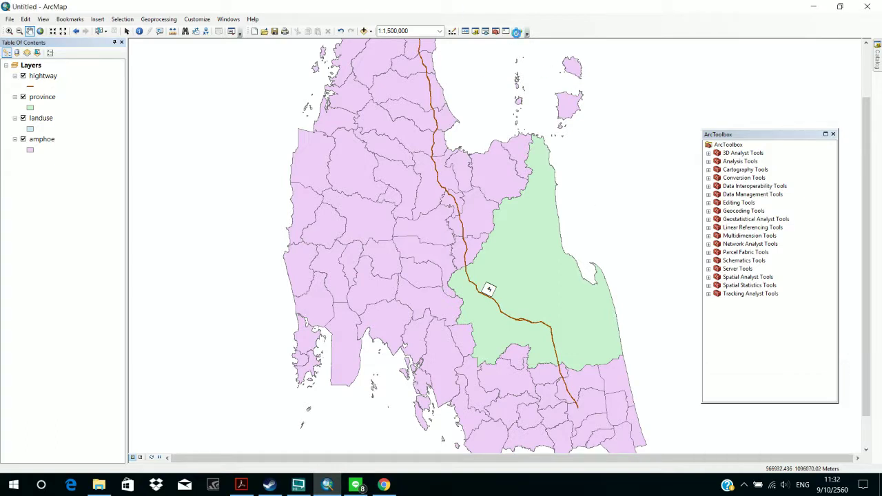
pyautogui.click(517, 32)
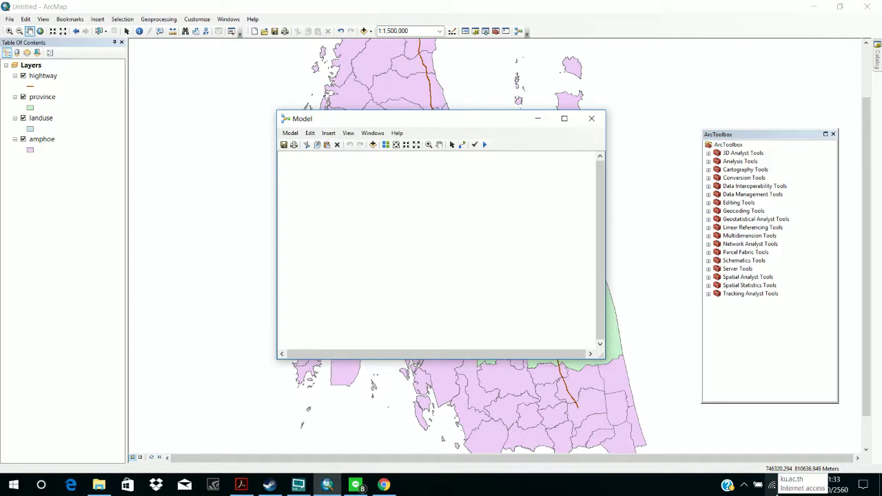
pyautogui.click(775, 484)
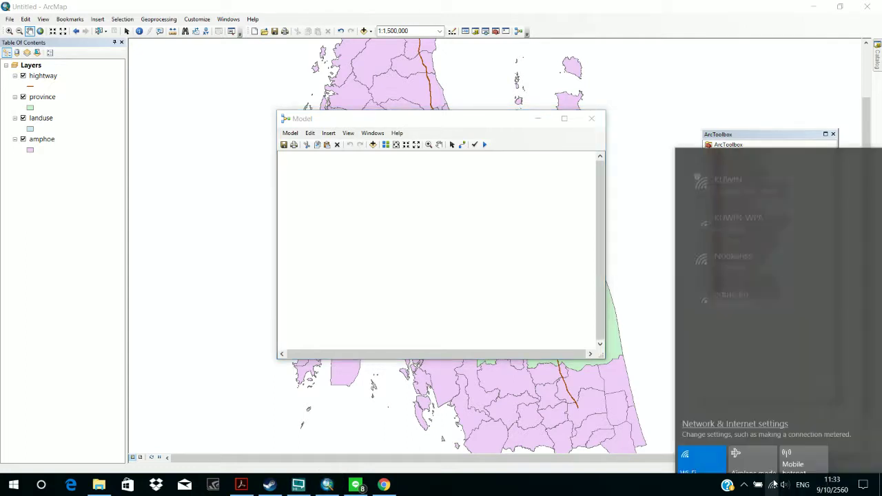
pyautogui.click(772, 484)
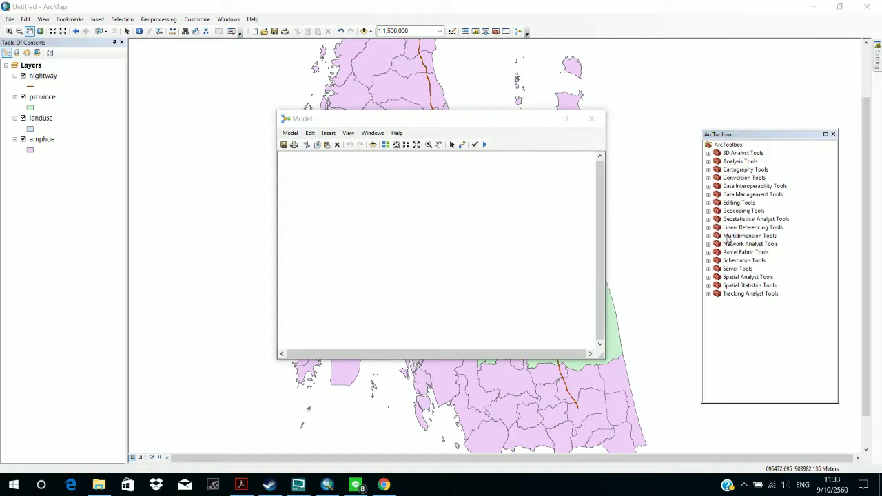
# Step: Add the Clip tool from the Extract toolset of Analysis Tools to the upper middle of the model
pyautogui.click(708, 161)
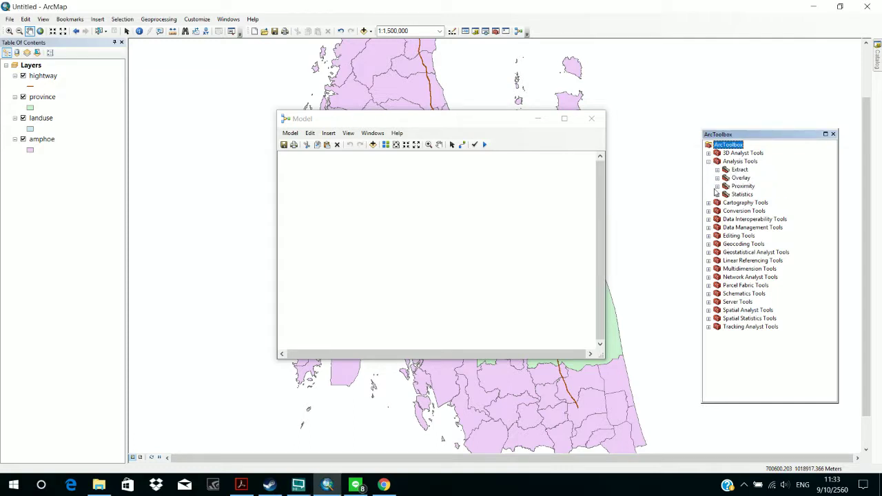
pyautogui.click(718, 170)
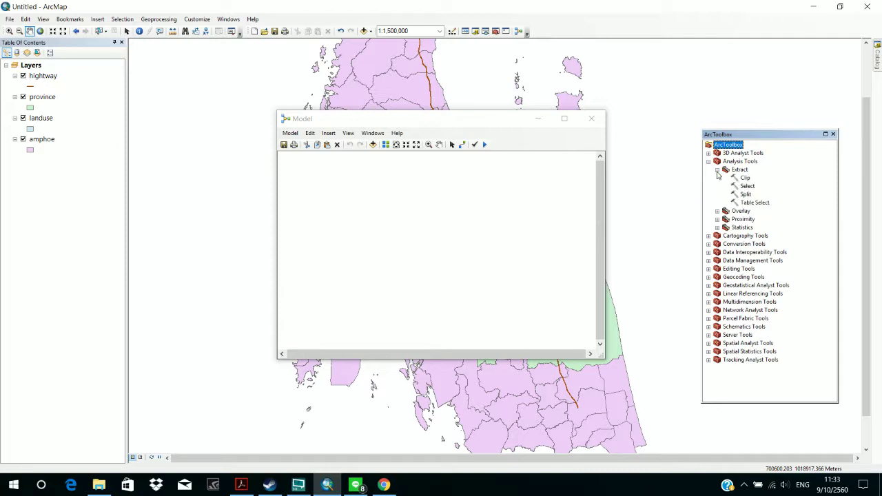
pyautogui.click(747, 179)
pyautogui.moveTo(748, 179); pyautogui.dragTo(377, 186)
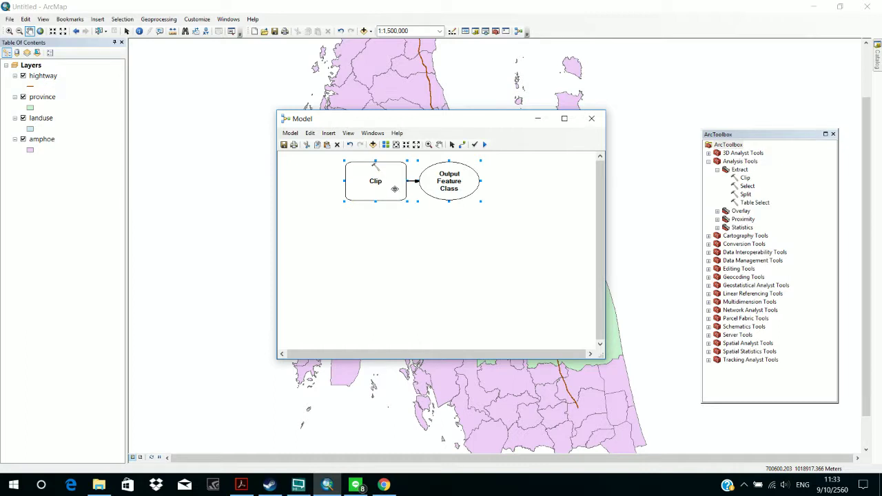
pyautogui.moveTo(393, 188); pyautogui.dragTo(409, 199)
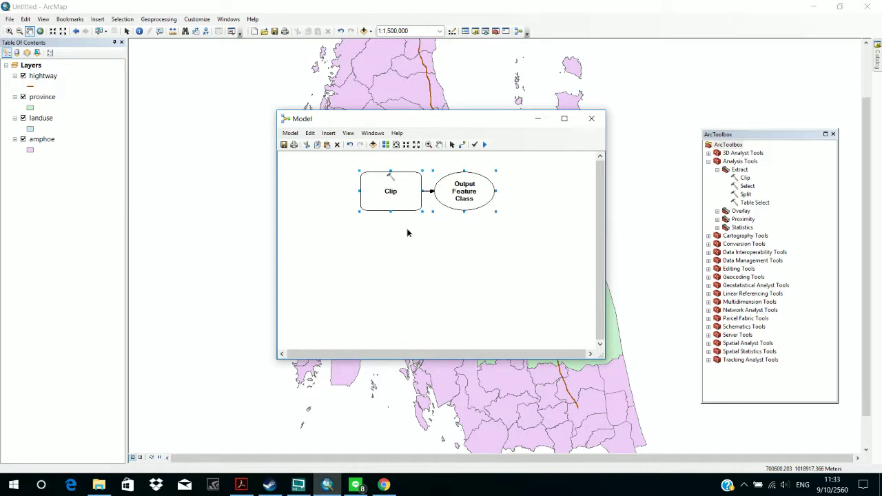
pyautogui.click(407, 228)
# Step: Set the Clip tool's input features to hightway and clip features to province, and start editing its output feature class path
pyautogui.click(408, 209)
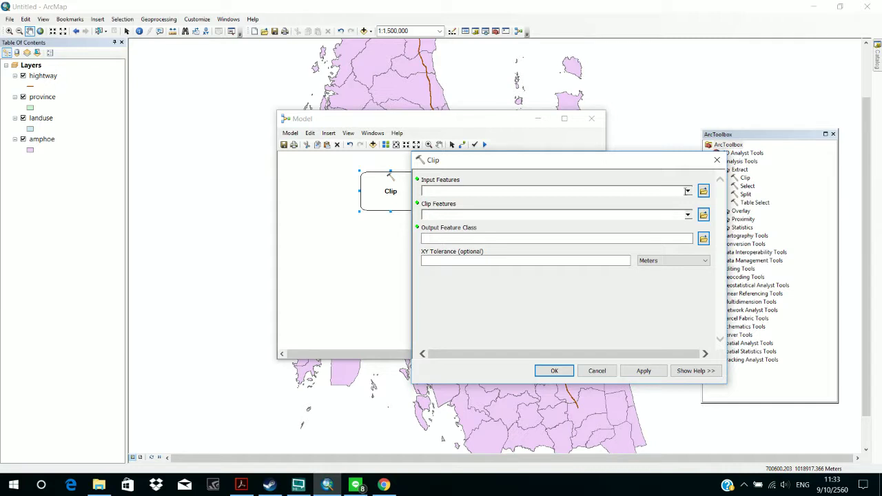
pyautogui.click(688, 192)
pyautogui.click(687, 193)
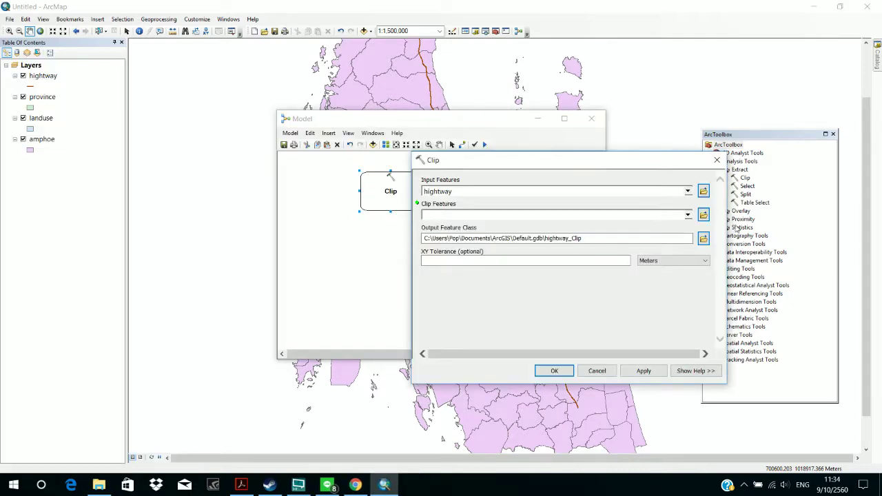
pyautogui.click(688, 215)
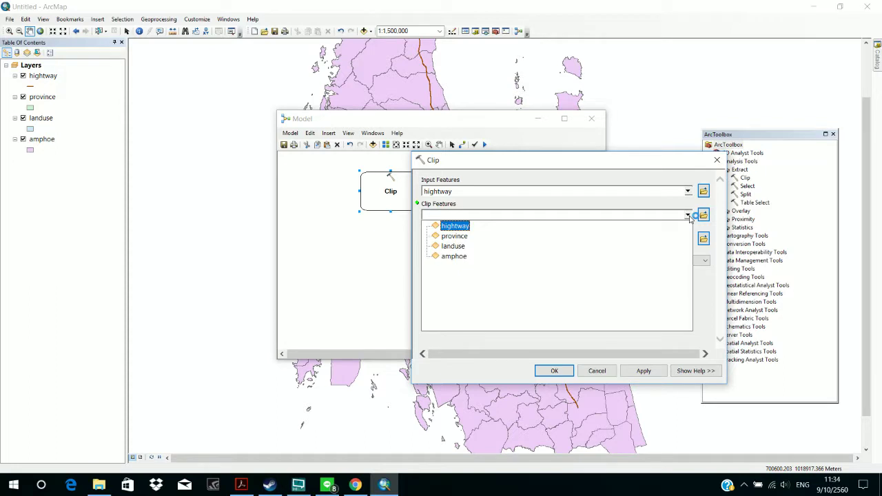
pyautogui.click(656, 241)
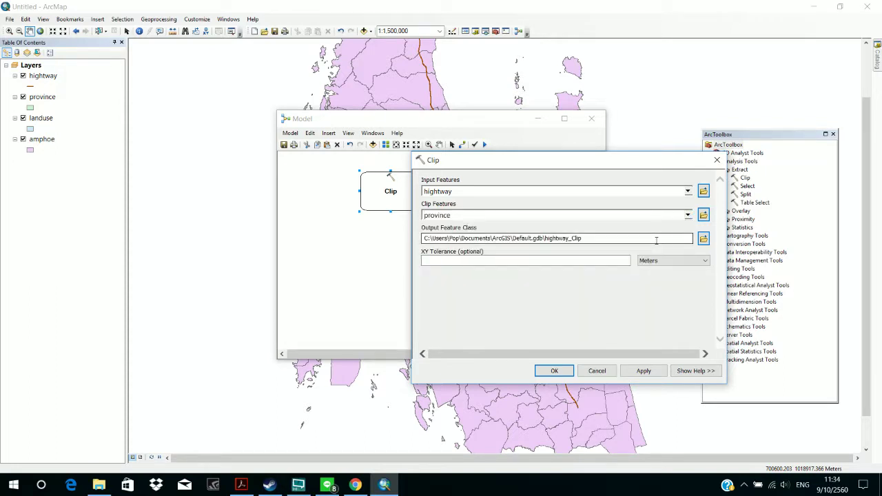
pyautogui.click(656, 240)
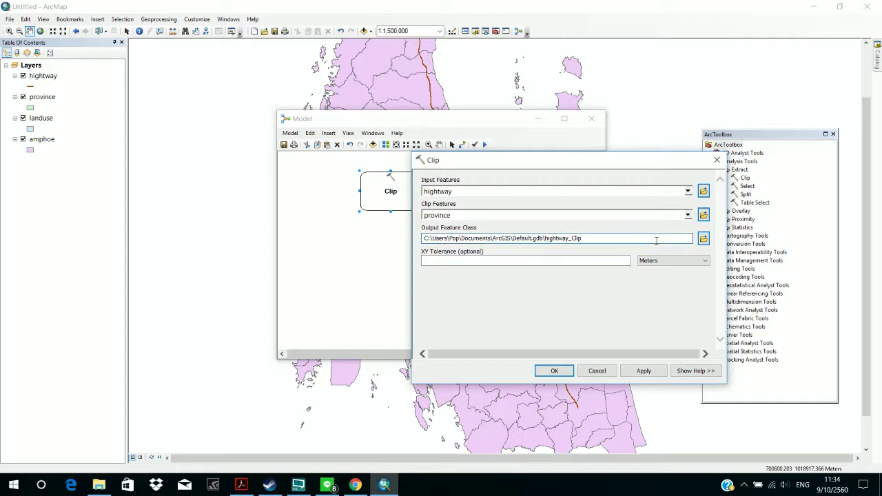
pyautogui.moveTo(586, 238); pyautogui.dragTo(627, 239)
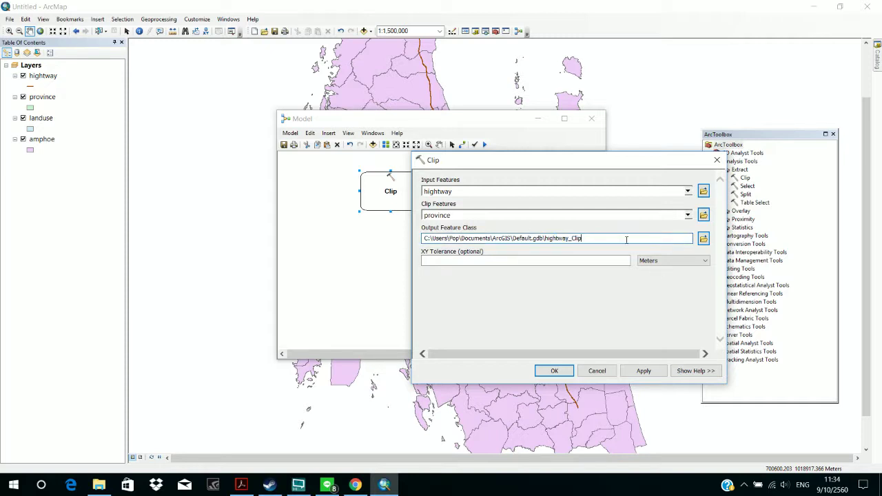
# Step: Connect to the folder C:\University\GIS\Lab\Lab7\data as the save location for the Clip output feature class
pyautogui.click(704, 239)
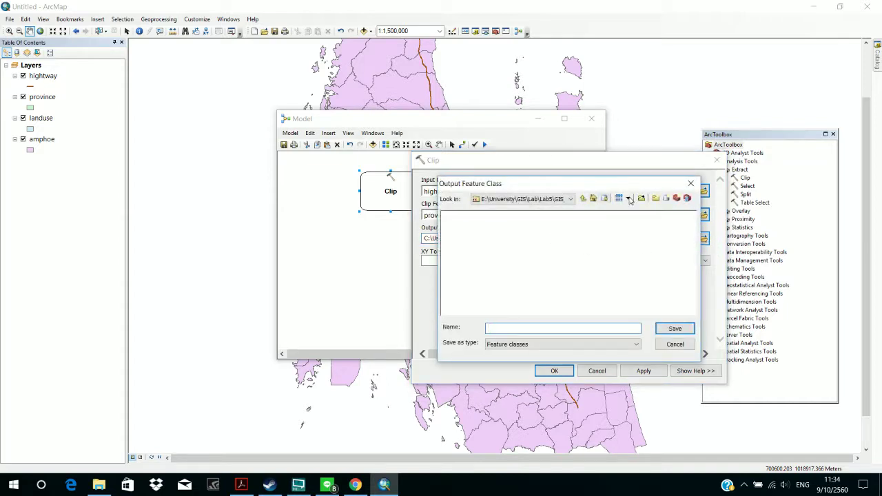
pyautogui.click(640, 198)
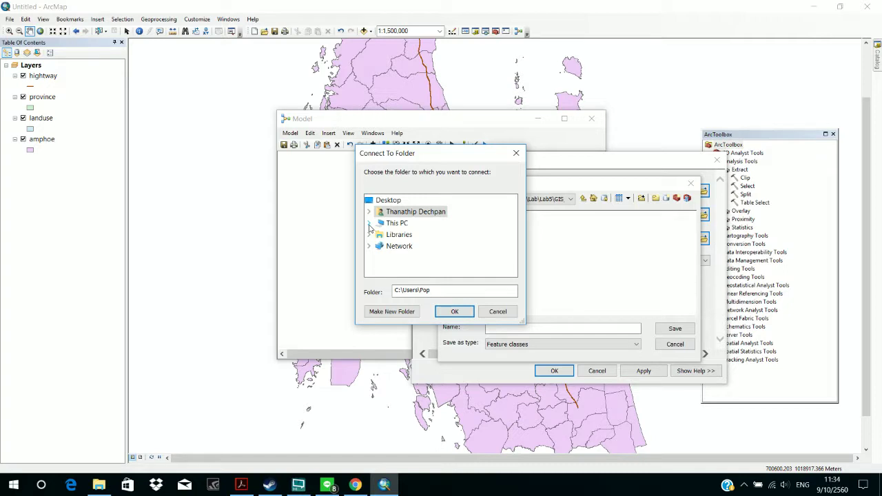
pyautogui.click(369, 224)
pyautogui.scroll(-2, 424, 263)
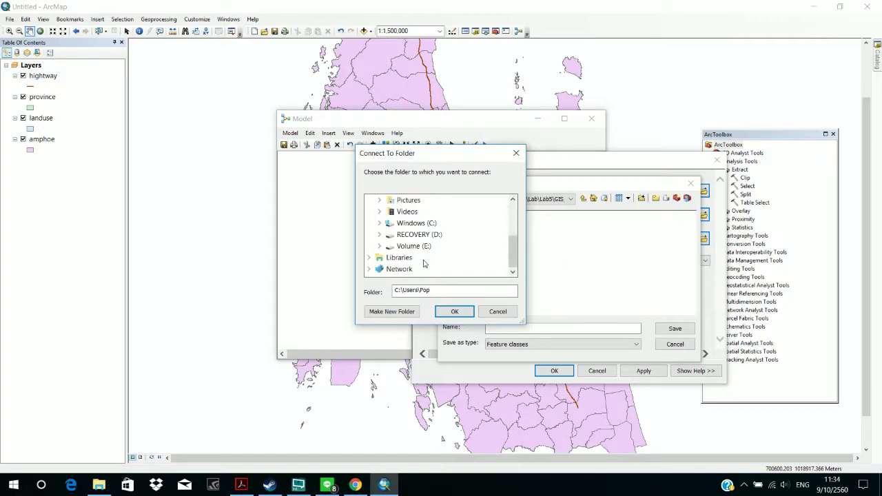
pyautogui.click(430, 226)
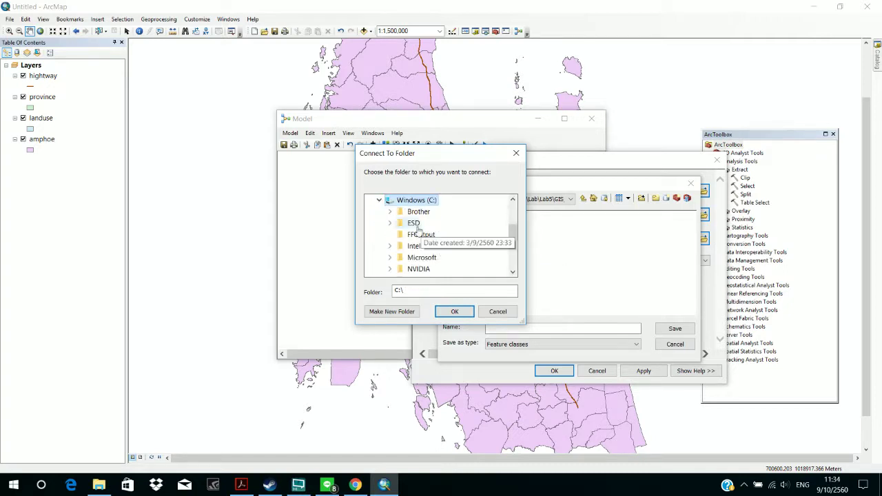
pyautogui.scroll(-3, 422, 241)
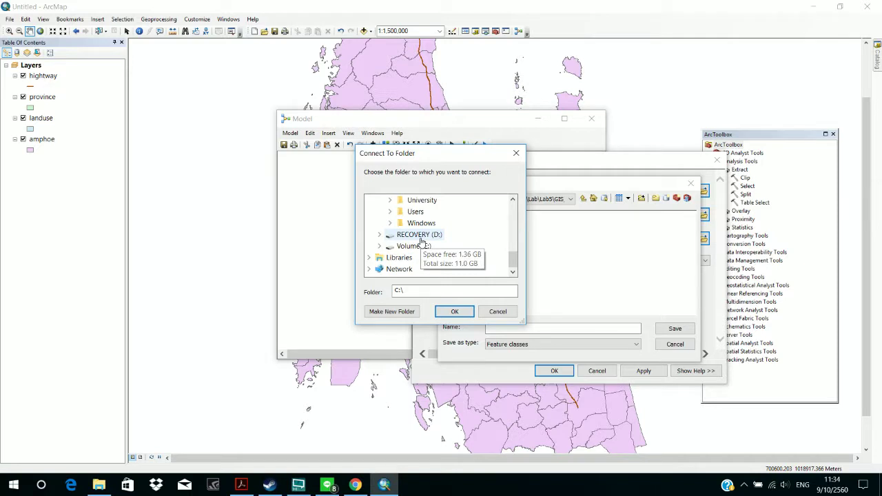
pyautogui.click(422, 200)
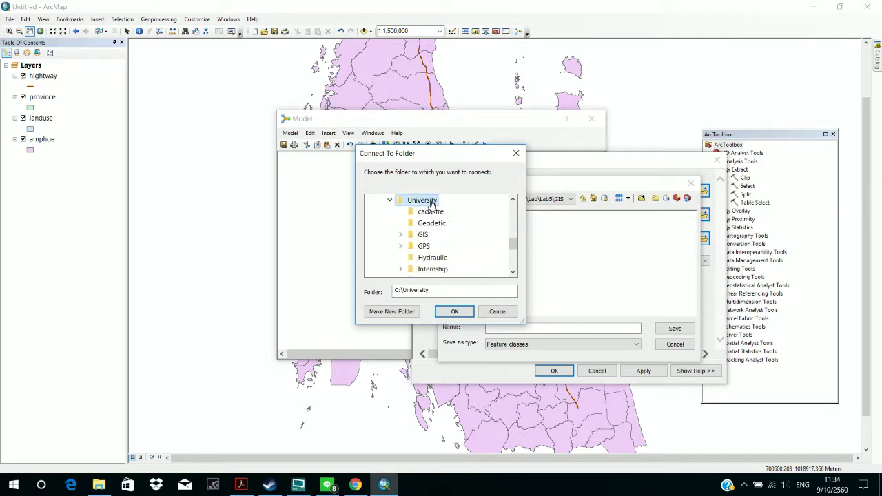
pyautogui.click(421, 235)
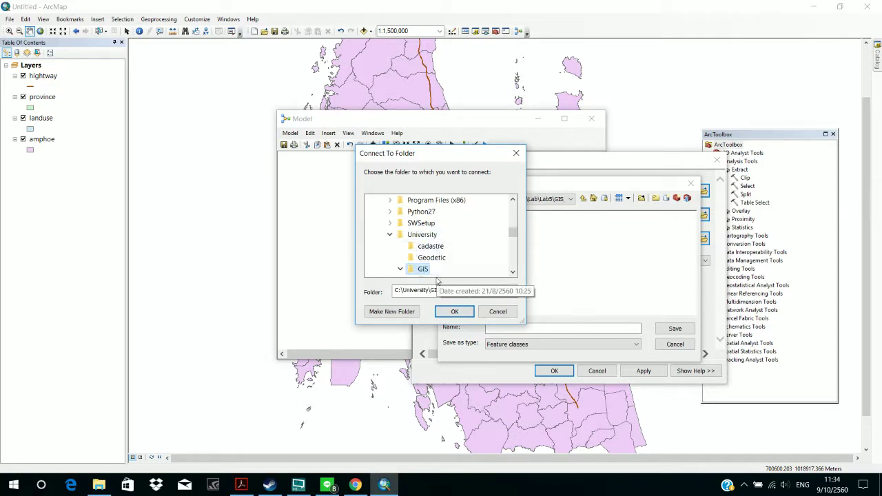
pyautogui.scroll(-3, 436, 273)
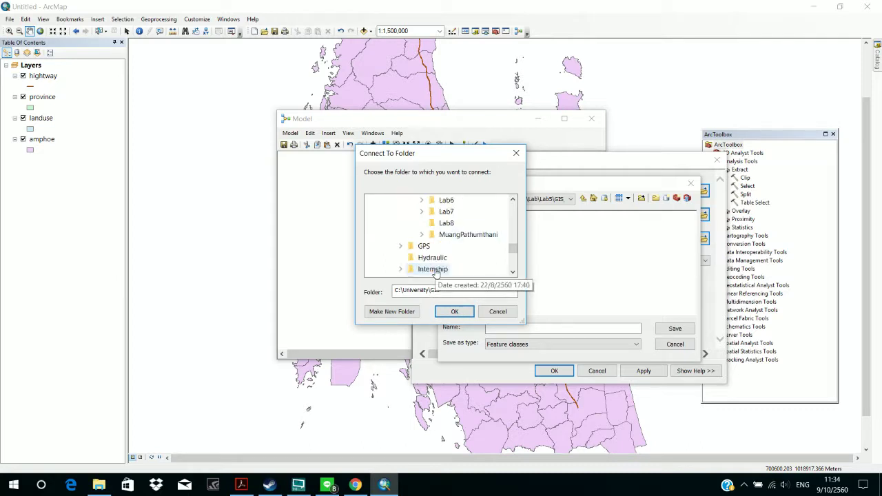
pyautogui.click(422, 212)
pyautogui.click(445, 224)
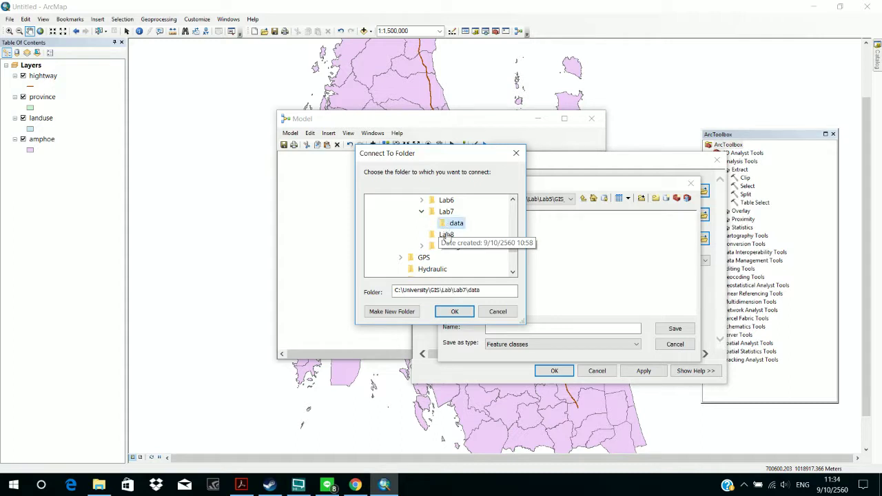
pyautogui.click(445, 315)
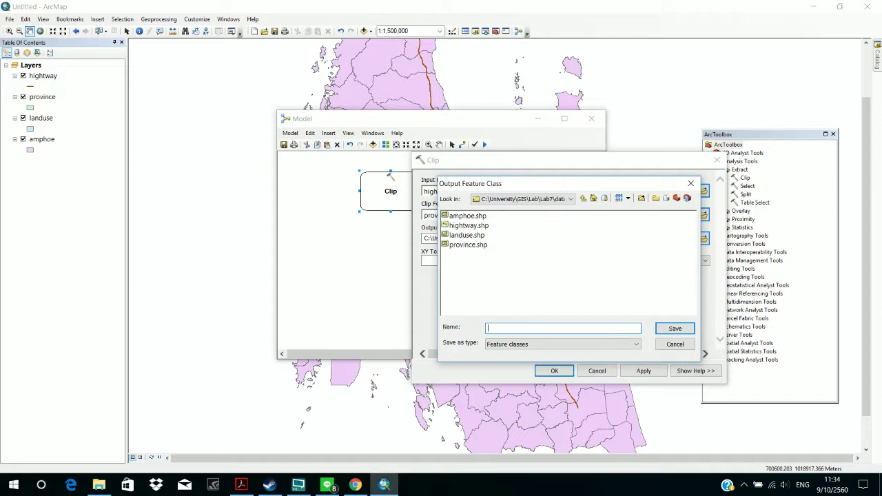
# Step: Save the Clip output as road41 in the data folder and accept the Clip settings
pyautogui.write('lo')
pyautogui.write('low')
pyautogui.write('ro')
pyautogui.write('ad')
pyautogui.write('41')
pyautogui.click(675, 330)
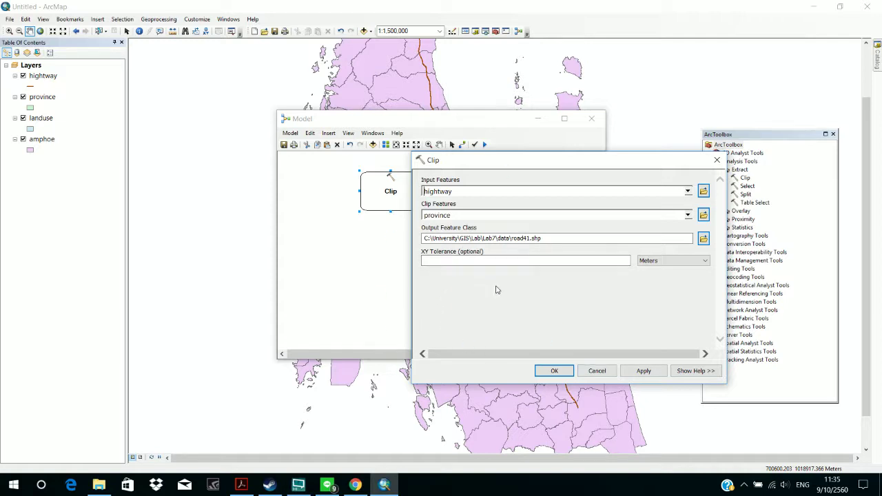
pyautogui.click(544, 372)
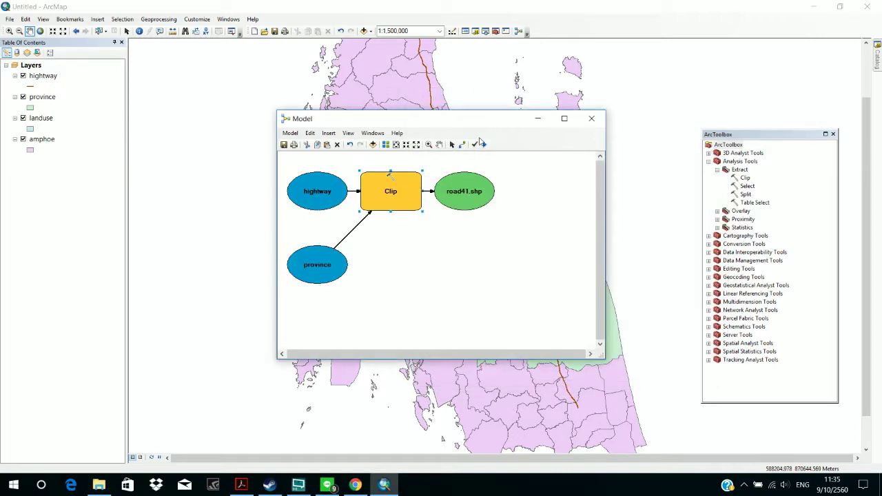
# Step: Run the model, add the road41.shp output to the display, and inspect the clipped road on the map
pyautogui.click(485, 145)
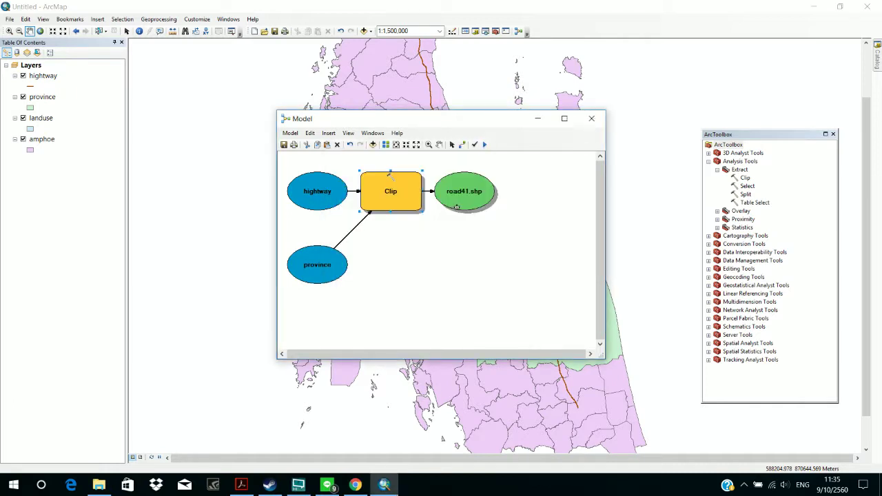
pyautogui.rightClick(465, 199)
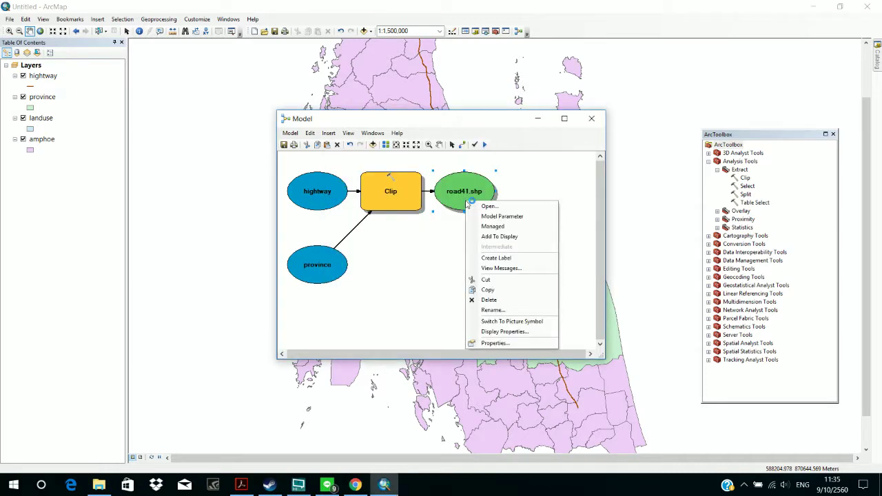
pyautogui.click(493, 237)
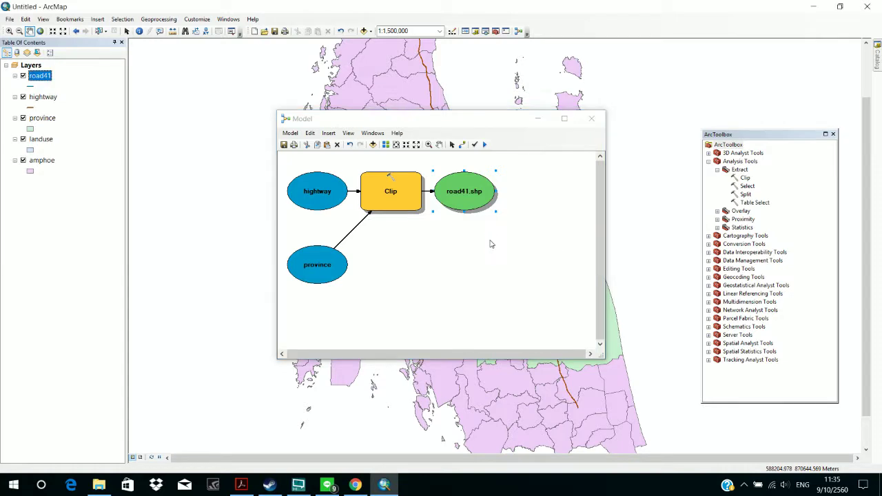
pyautogui.click(538, 118)
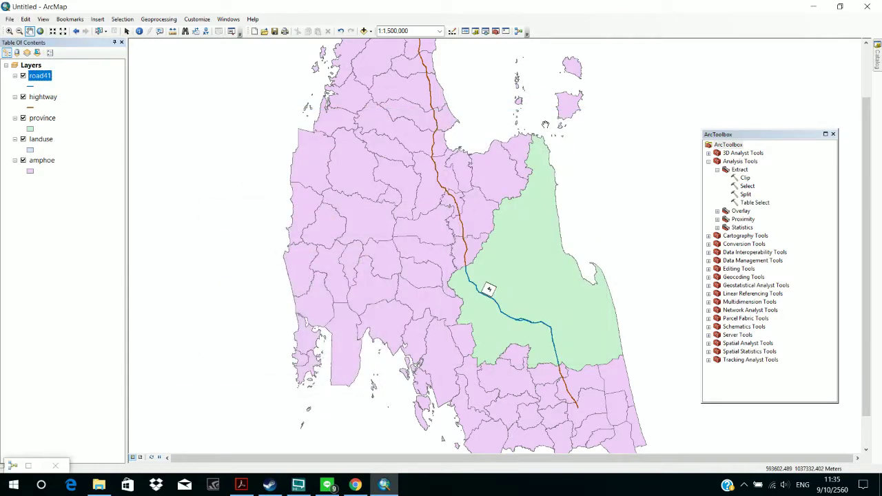
pyautogui.scroll(1, 545, 124)
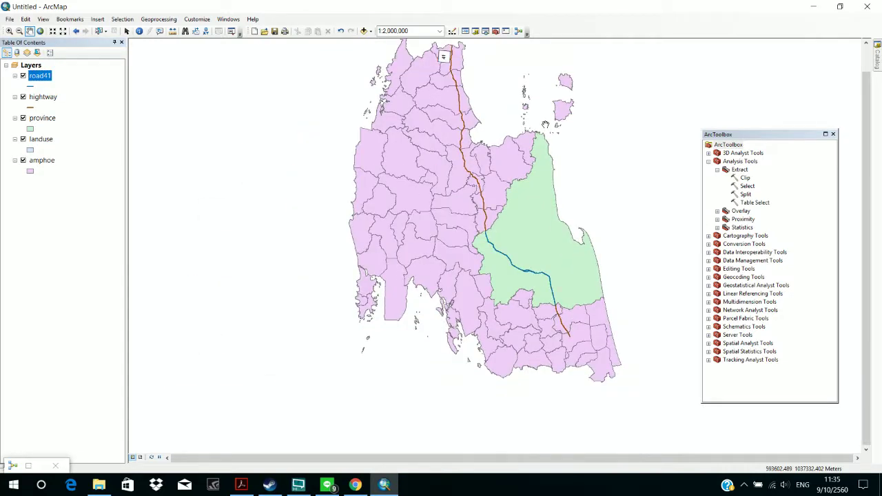
pyautogui.scroll(-1, 545, 125)
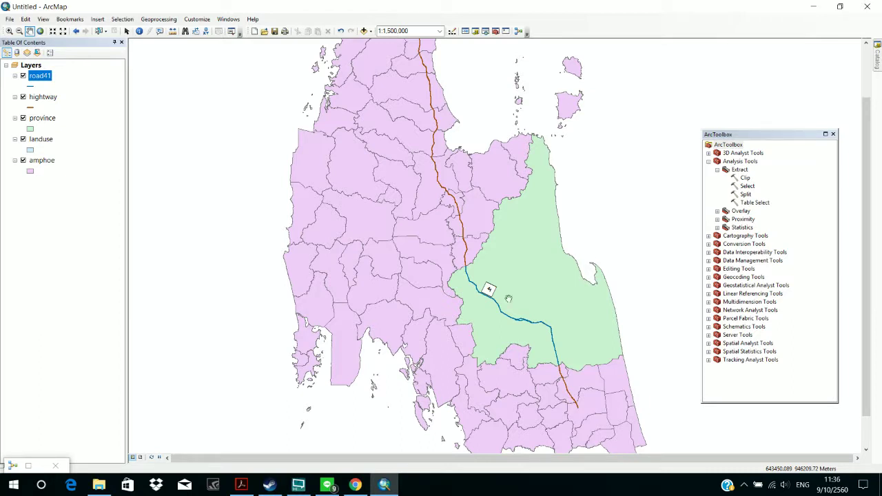
# Step: Hide the hightway layer and view the clipped road41 line on its own within the province
pyautogui.doubleClick(21, 468)
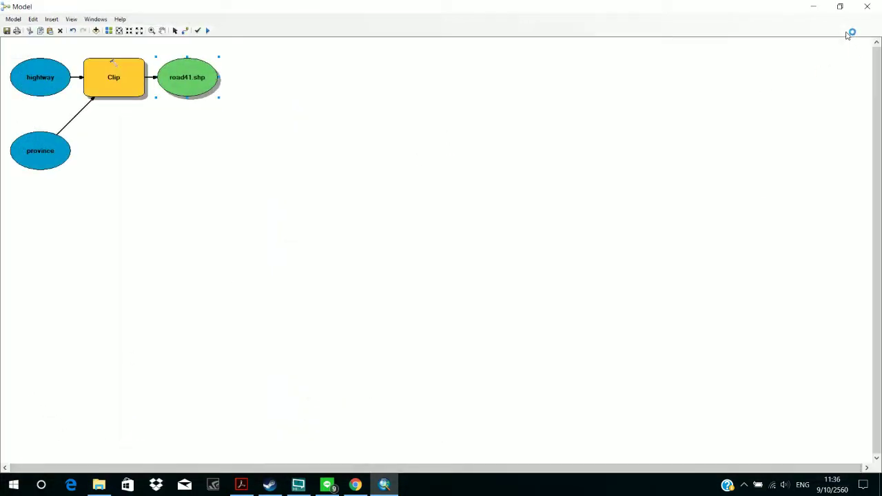
pyautogui.click(840, 6)
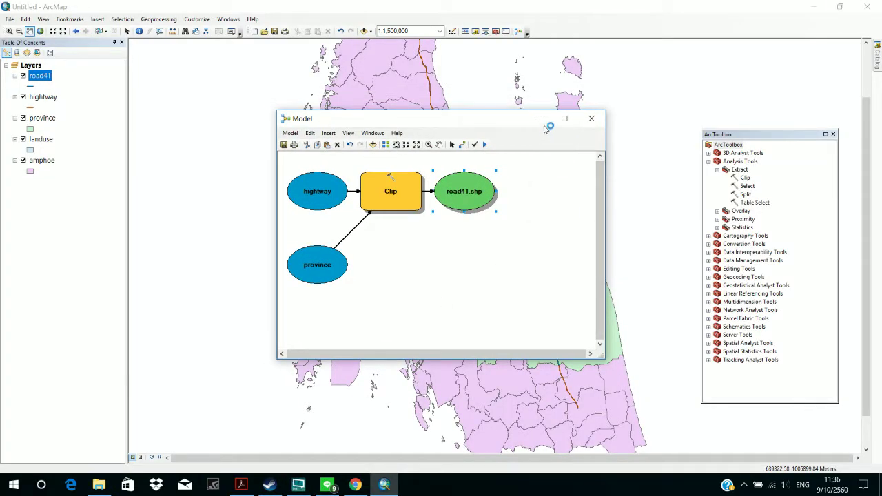
pyautogui.click(22, 97)
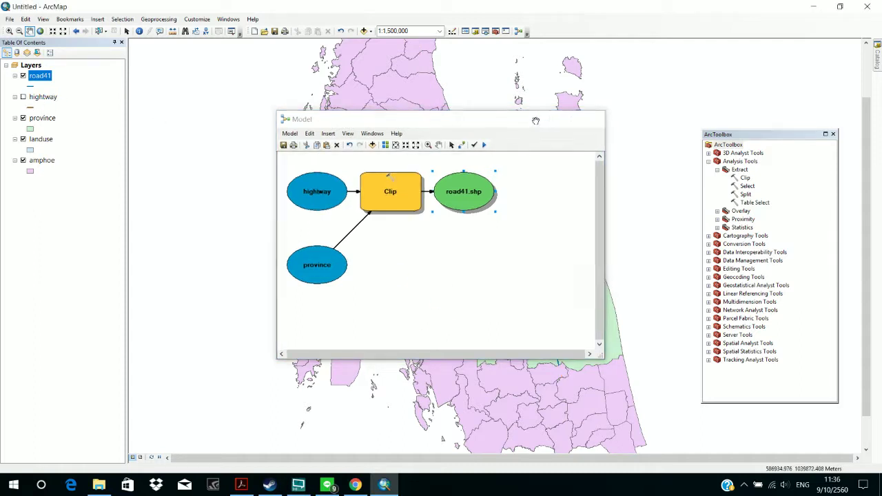
pyautogui.click(537, 120)
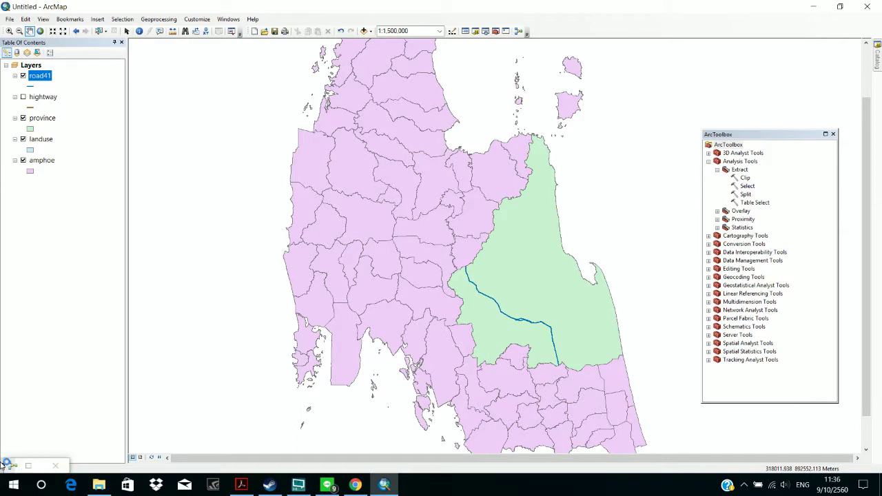
pyautogui.doubleClick(15, 464)
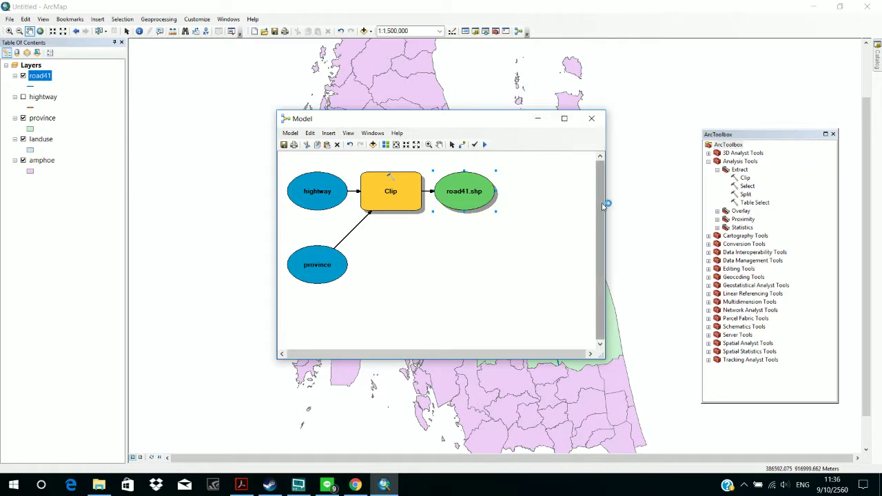
# Step: Widen the model window, place a second Clip tool below the first, and open its parameters
pyautogui.moveTo(609, 203); pyautogui.dragTo(643, 202)
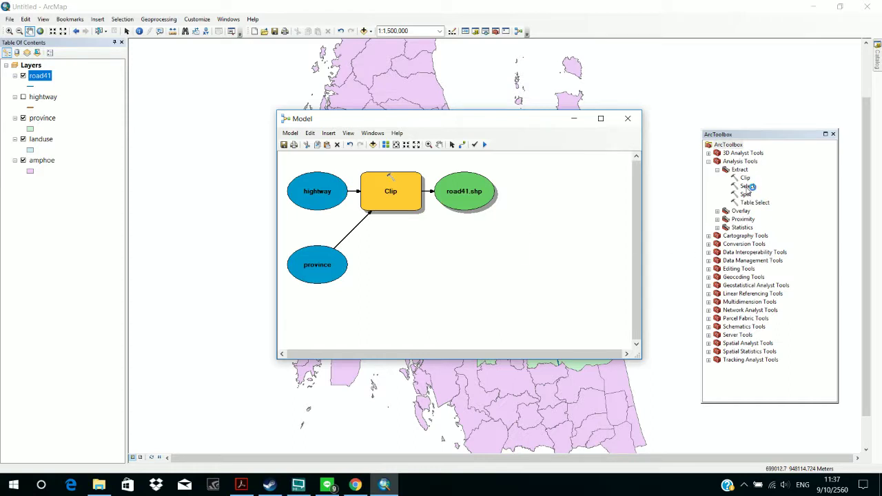
pyautogui.moveTo(745, 181); pyautogui.dragTo(407, 309)
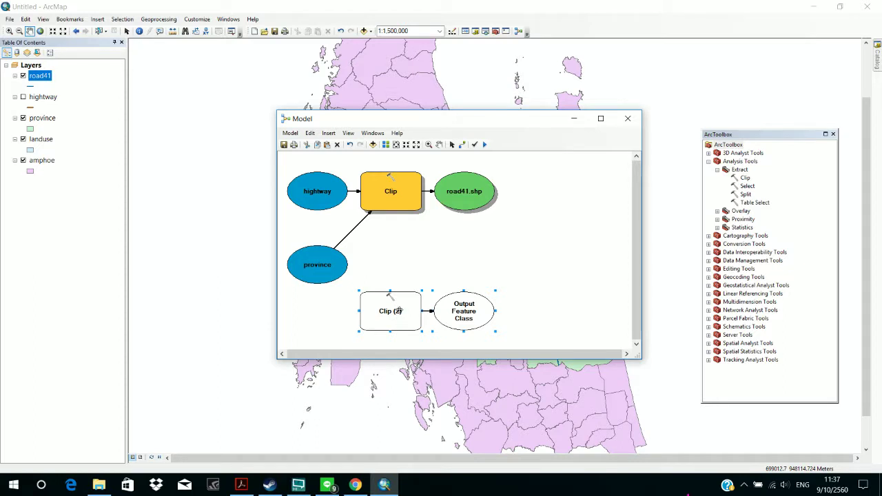
pyautogui.doubleClick(399, 310)
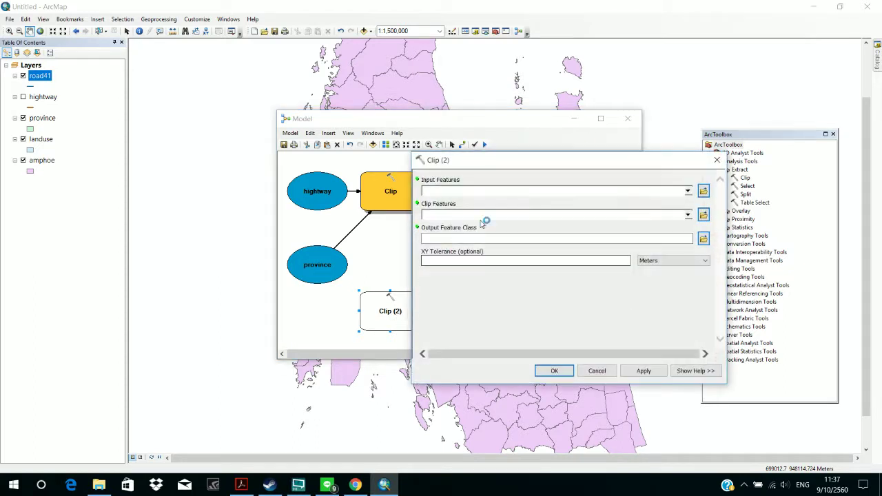
# Step: Set amphoe as the input features and province as the clip features for the second Clip
pyautogui.click(688, 192)
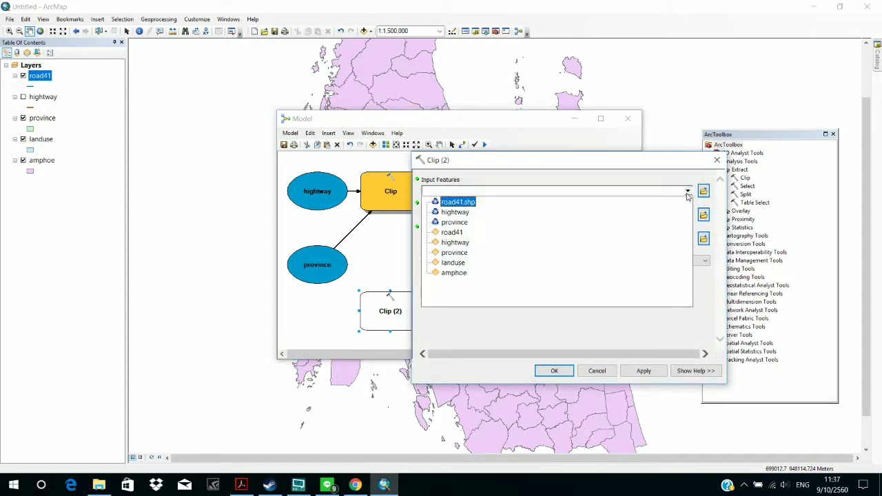
pyautogui.click(625, 232)
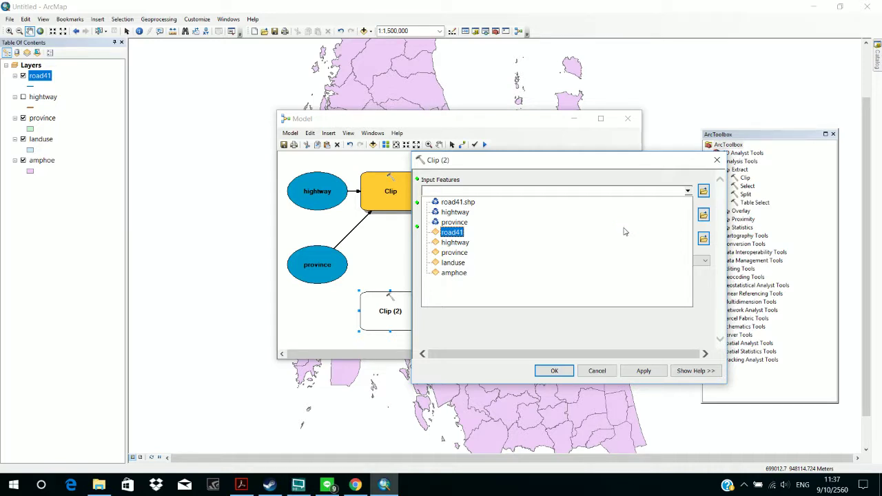
pyautogui.click(609, 278)
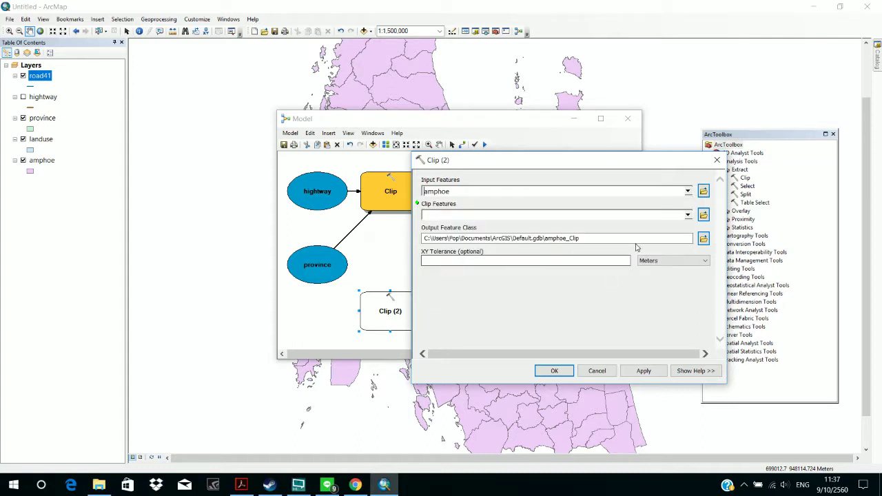
pyautogui.click(689, 215)
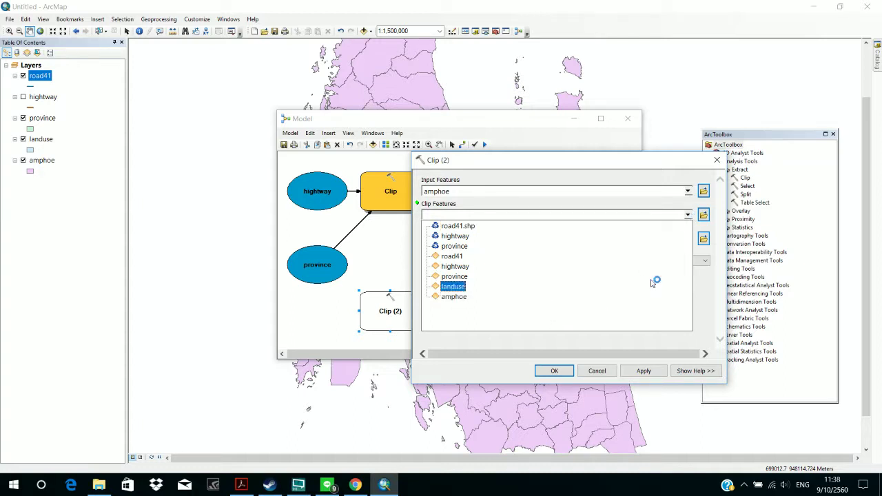
pyautogui.click(541, 280)
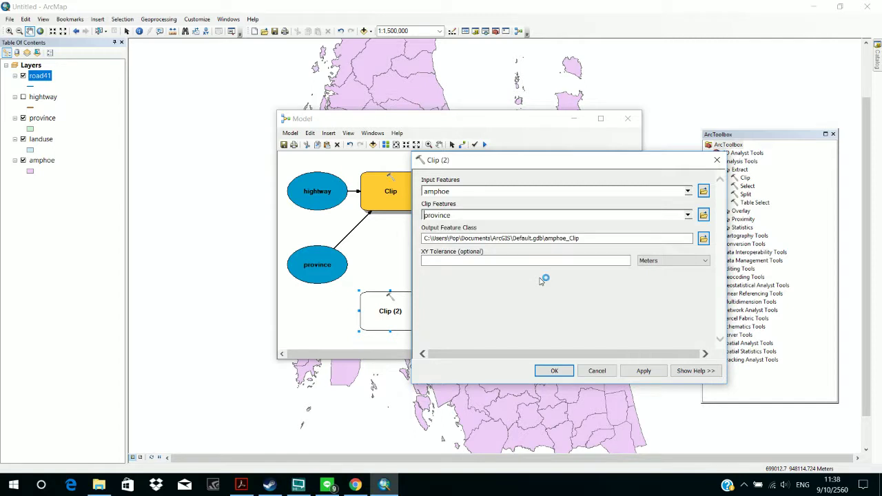
# Step: Save the second Clip's output as amphoe_nakorn in the Lab7 data folder and accept the tool settings
pyautogui.click(582, 238)
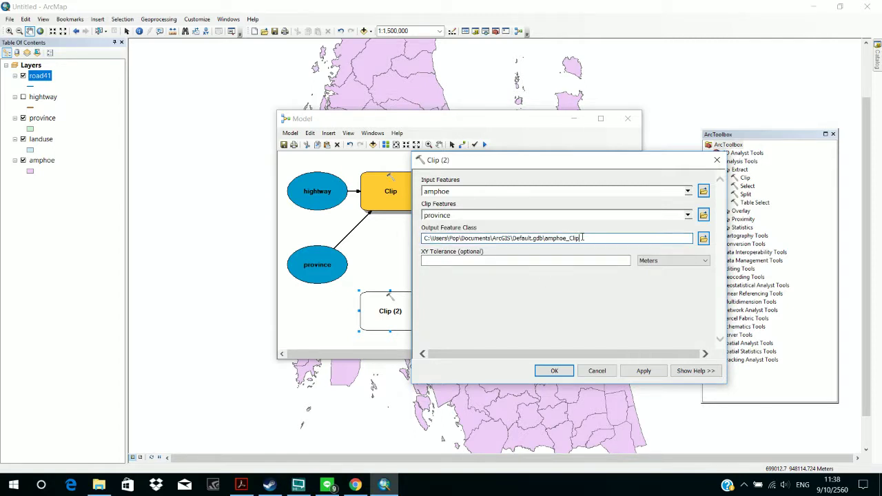
pyautogui.click(704, 238)
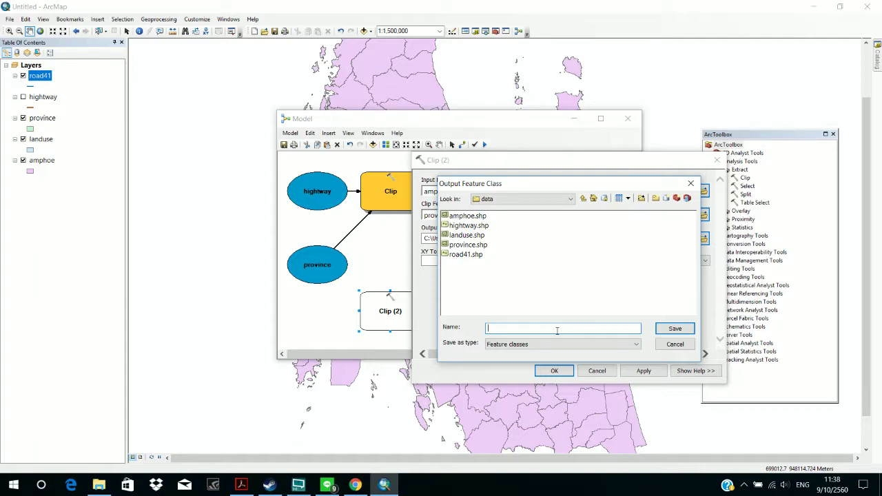
pyautogui.write('amphoe_nakon')
pyautogui.press('BackSpace')
pyautogui.write('rn')
pyautogui.click(670, 331)
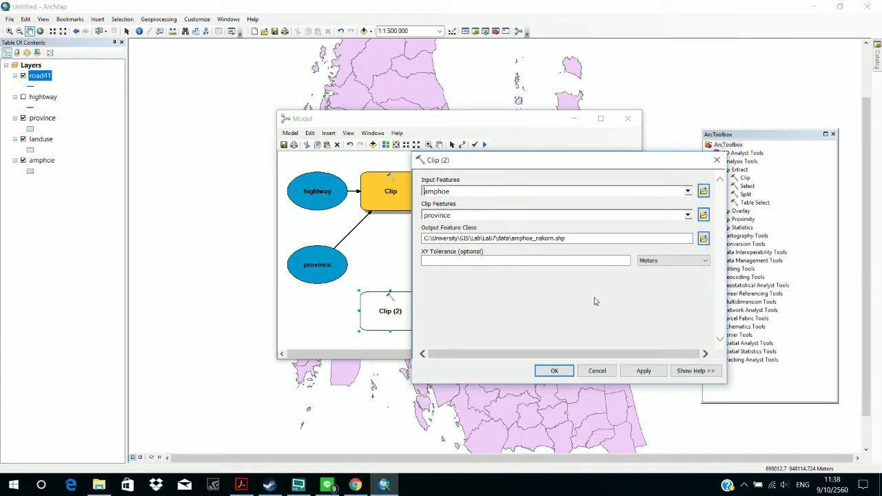
pyautogui.click(563, 375)
# Step: Run the second Clip tool in the model and add its amphoe_nakorn.shp output to the map display
pyautogui.rightClick(397, 308)
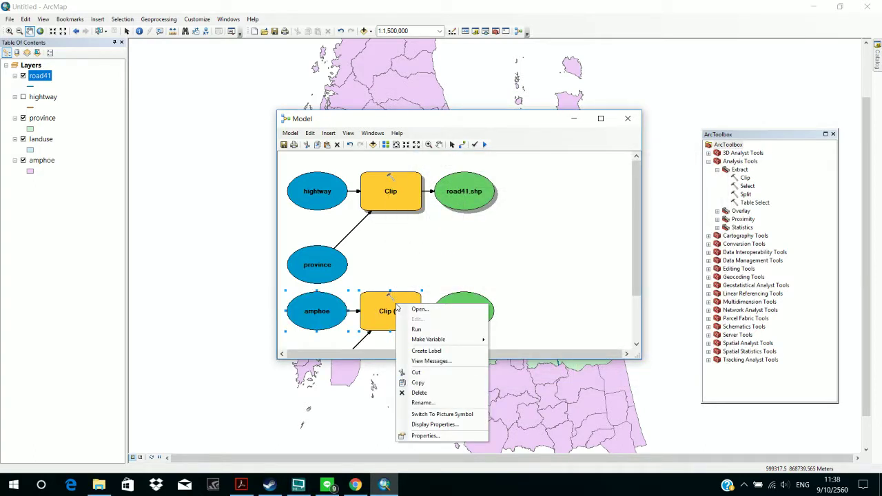
pyautogui.click(415, 329)
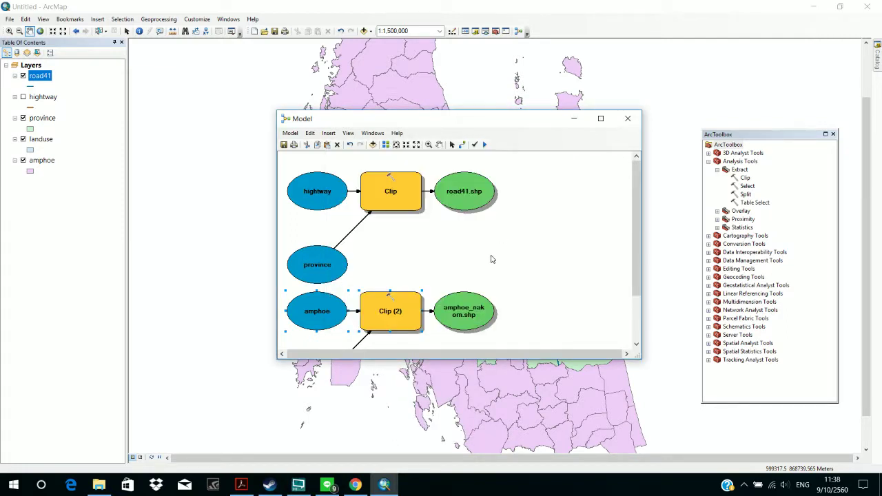
pyautogui.rightClick(464, 299)
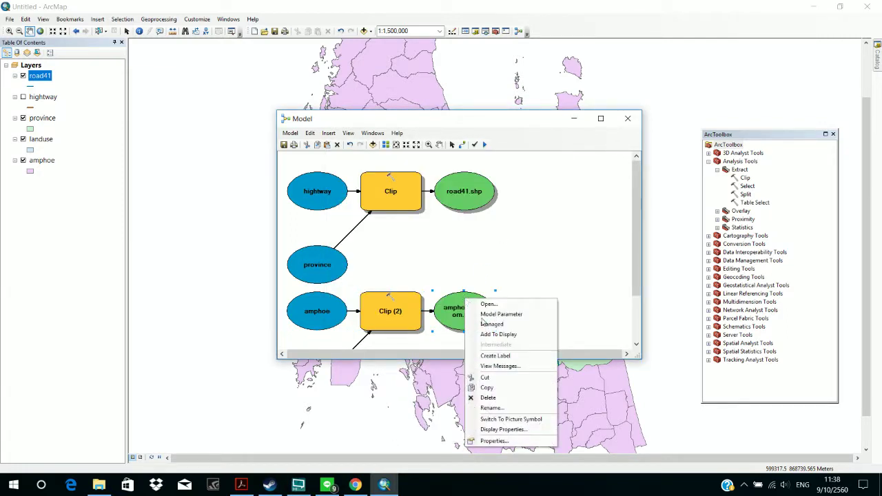
pyautogui.click(500, 335)
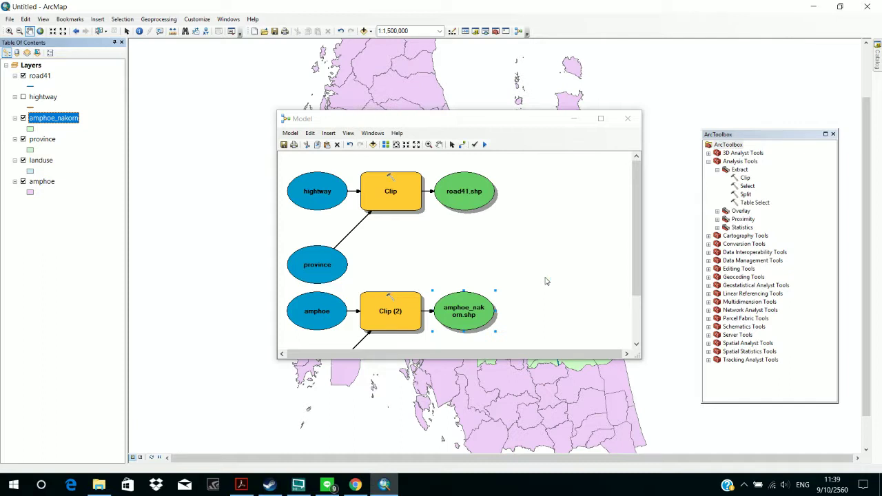
pyautogui.scroll(-1, 545, 280)
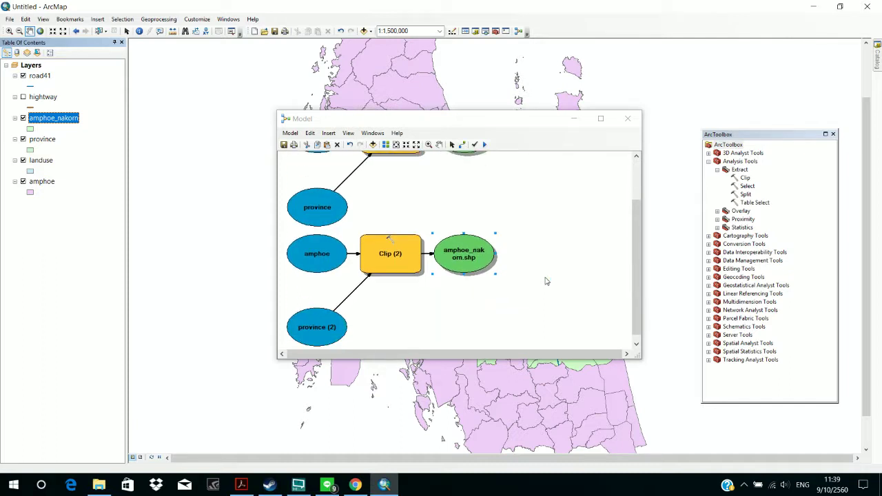
# Step: Minimize the model window and hide the province, landuse and amphoe layers, leaving amphoe_nakorn and road41 displayed
pyautogui.click(572, 118)
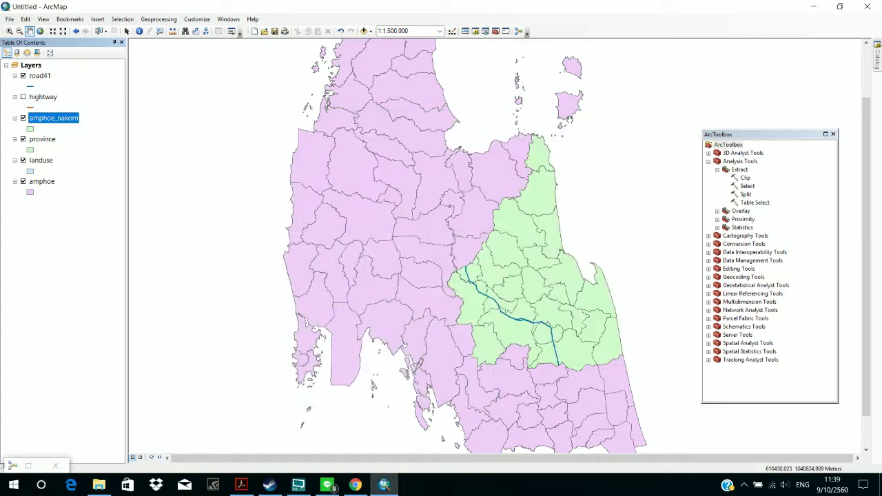
pyautogui.click(23, 140)
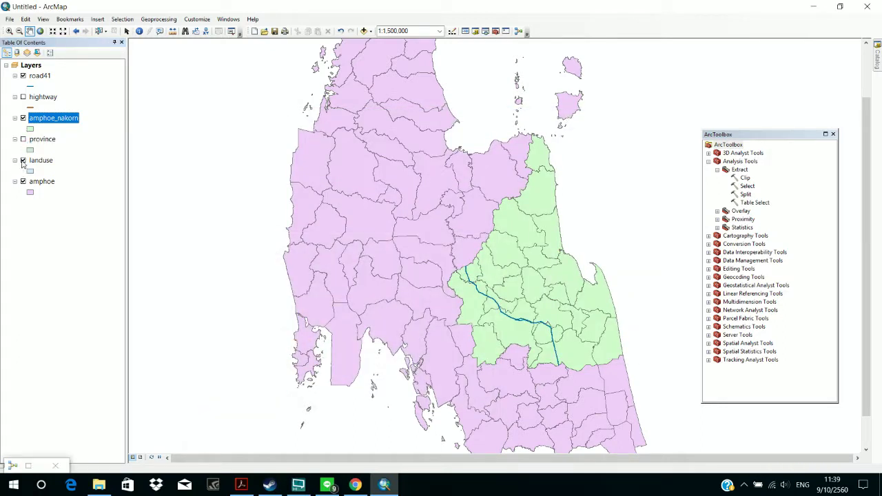
pyautogui.click(22, 160)
pyautogui.click(23, 182)
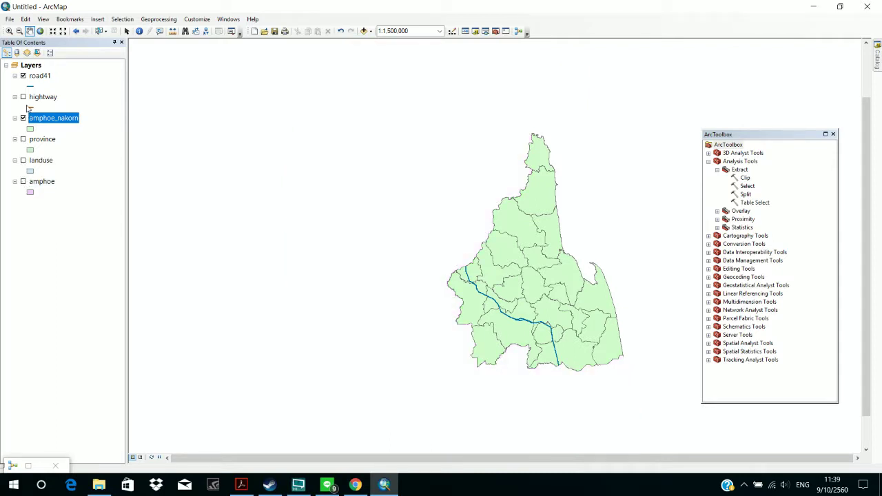
# Step: Show the province and landuse layers again and examine the clipped amphoe_nakorn districts with the road41 line up close
pyautogui.click(23, 139)
pyautogui.click(22, 161)
pyautogui.moveTo(421, 224); pyautogui.dragTo(293, 179)
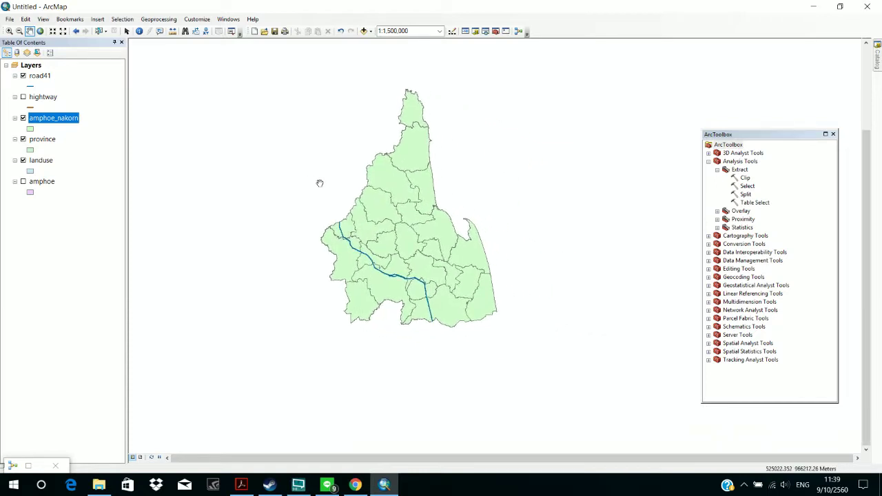
pyautogui.scroll(1, 320, 184)
pyautogui.scroll(-1, 319, 185)
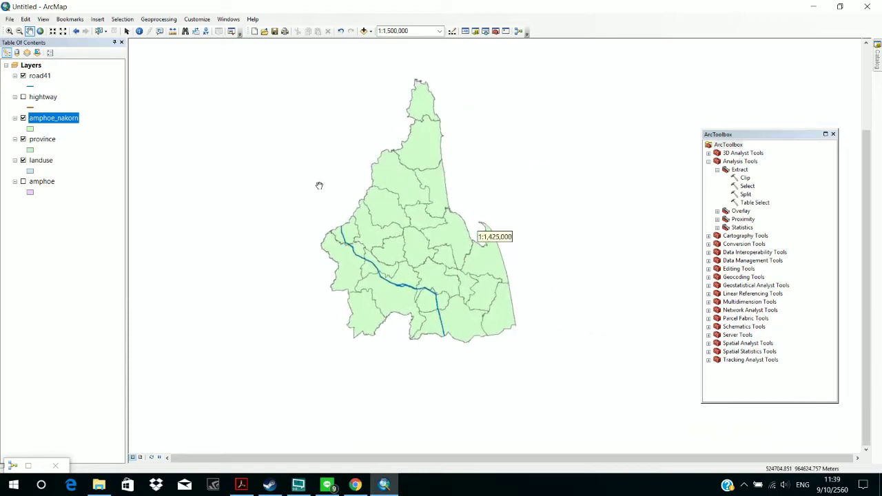
pyautogui.scroll(-1, 319, 185)
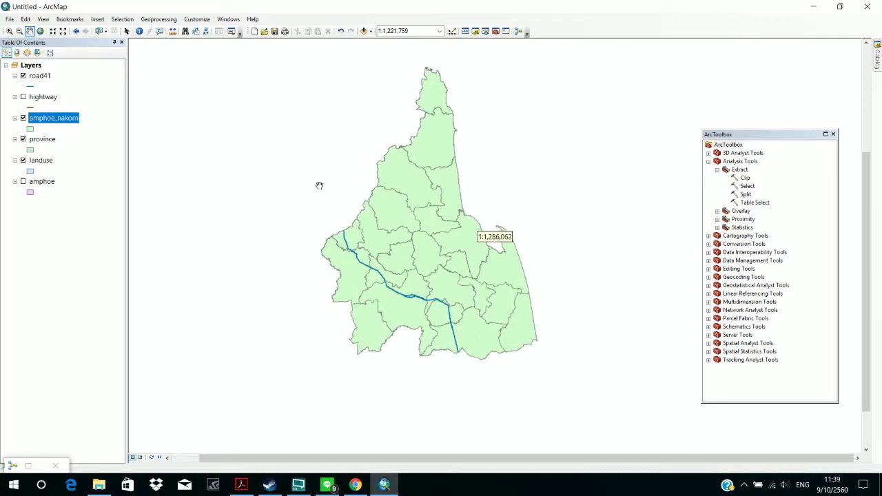
pyautogui.moveTo(369, 178); pyautogui.dragTo(374, 234)
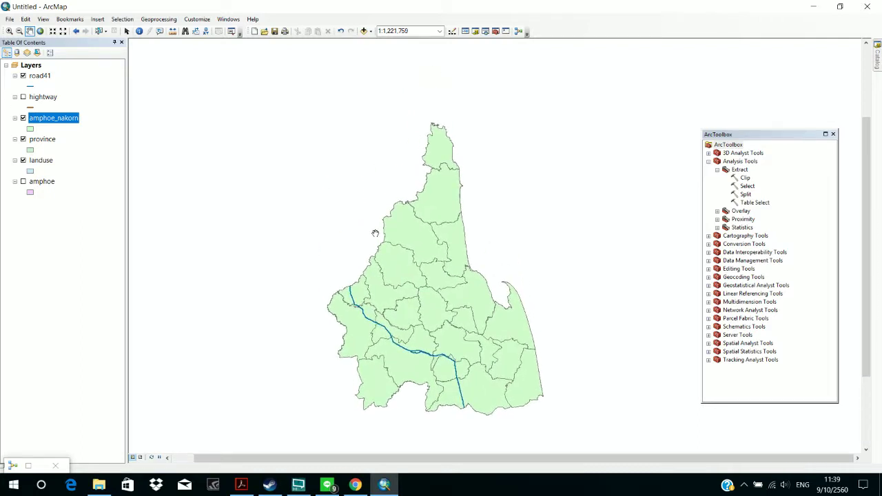
pyautogui.scroll(-1, 375, 232)
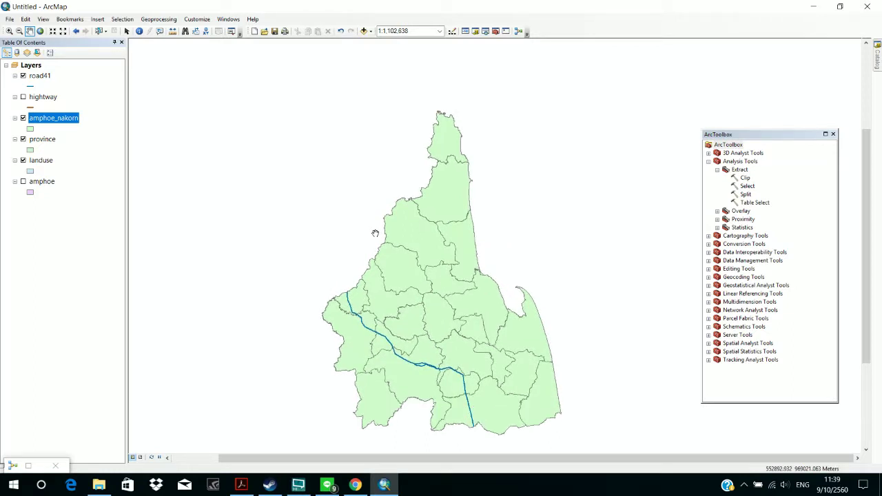
pyautogui.moveTo(375, 232); pyautogui.dragTo(380, 189)
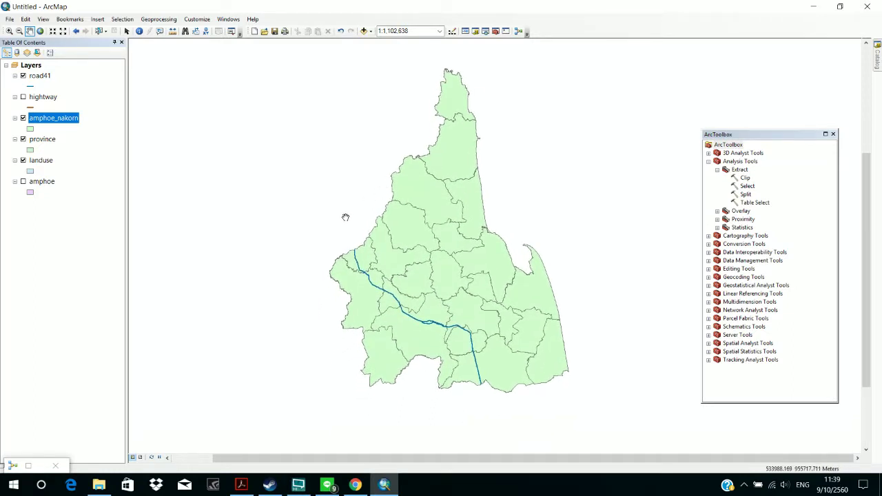
pyautogui.moveTo(345, 217); pyautogui.dragTo(496, 246)
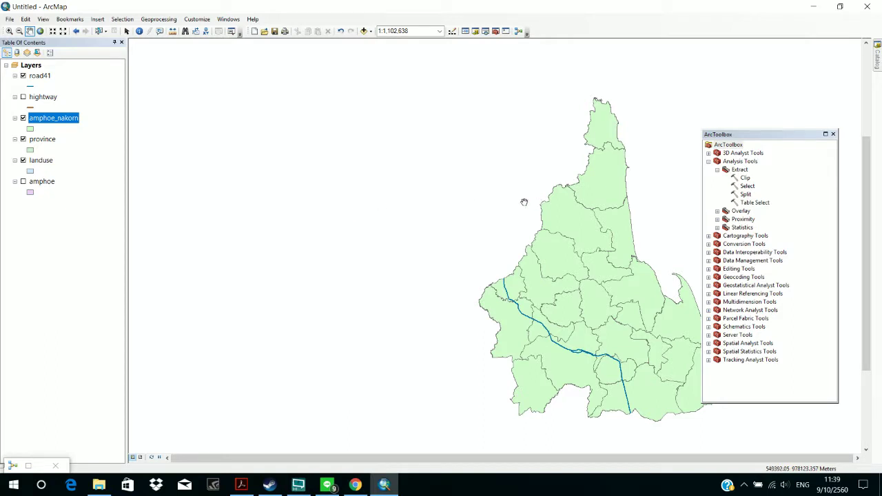
pyautogui.moveTo(524, 201); pyautogui.dragTo(438, 191)
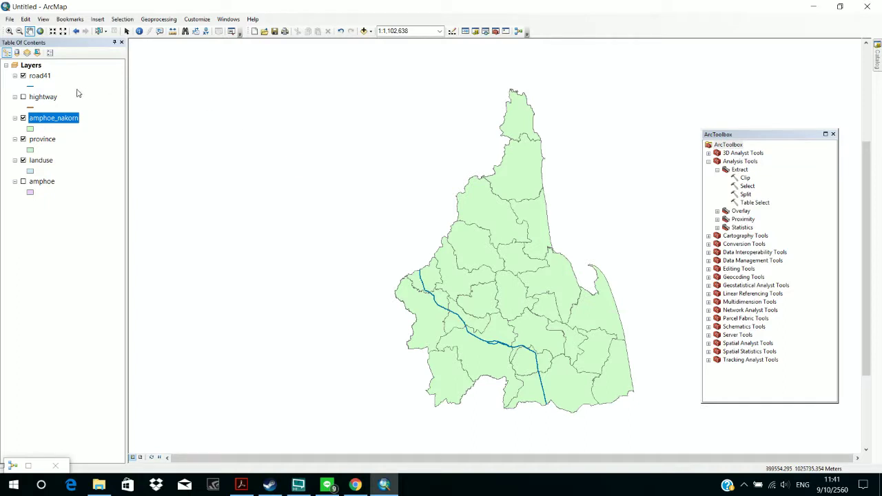
# Step: Review the district records in the amphoe_nakorn attribute table, and close the table
pyautogui.rightClick(72, 120)
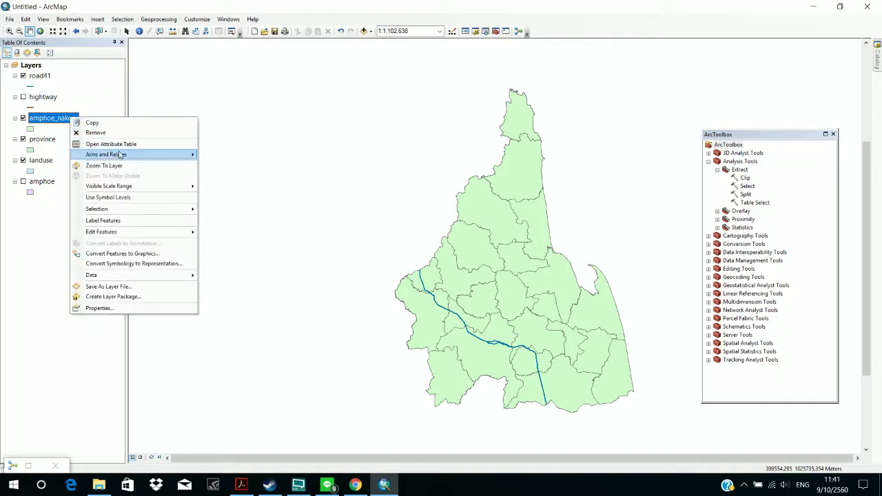
pyautogui.click(110, 144)
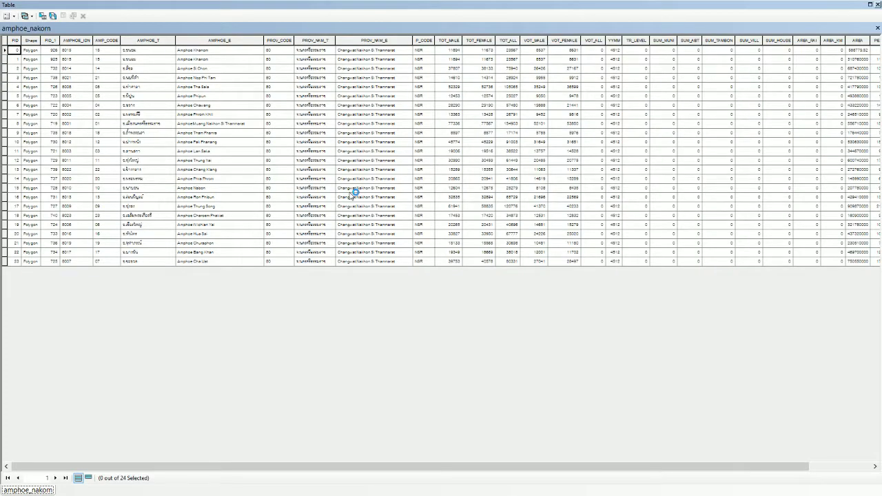
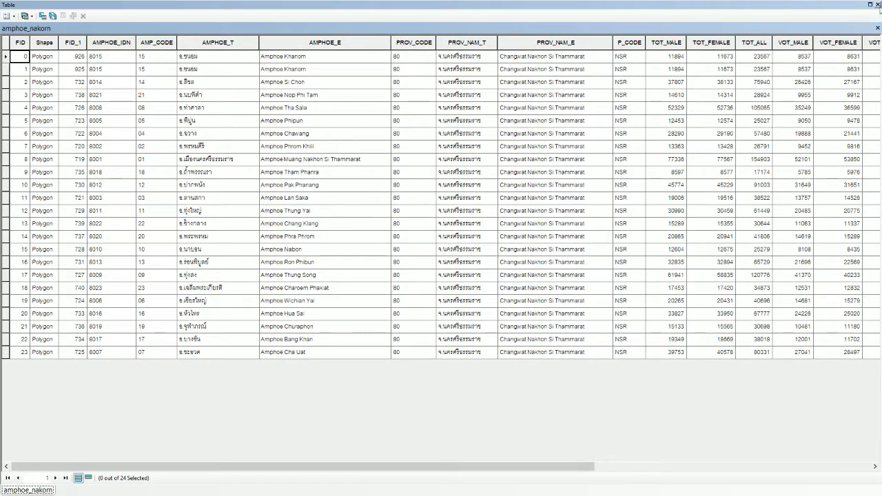
pyautogui.click(878, 5)
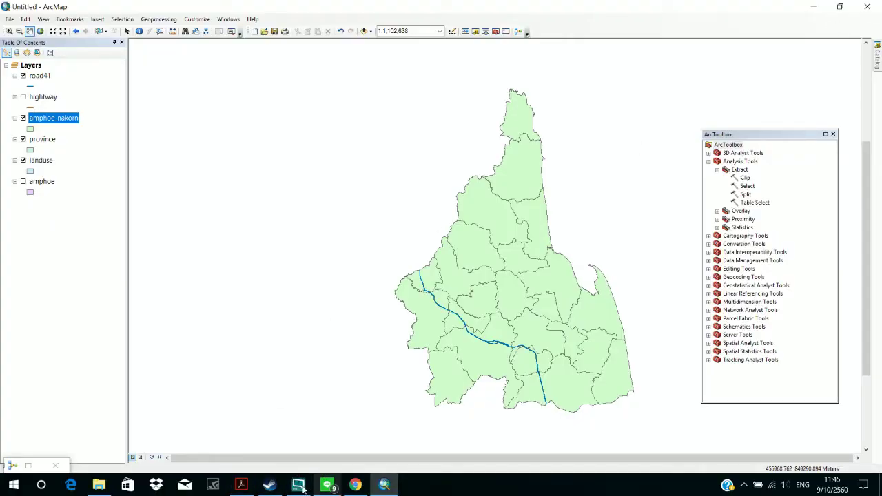
# Step: Switch to Chrome to check the YouTube live dashboard for the stream, and return to ArcMap
pyautogui.moveTo(355, 485)
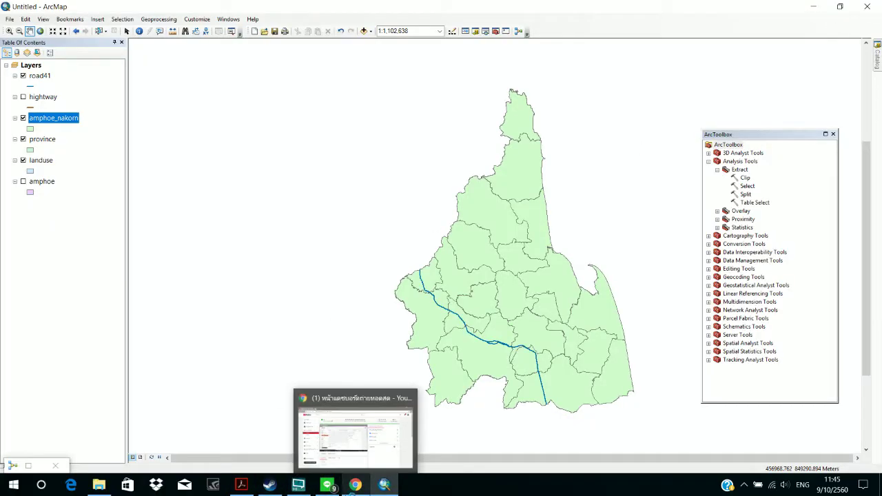
pyautogui.click(353, 417)
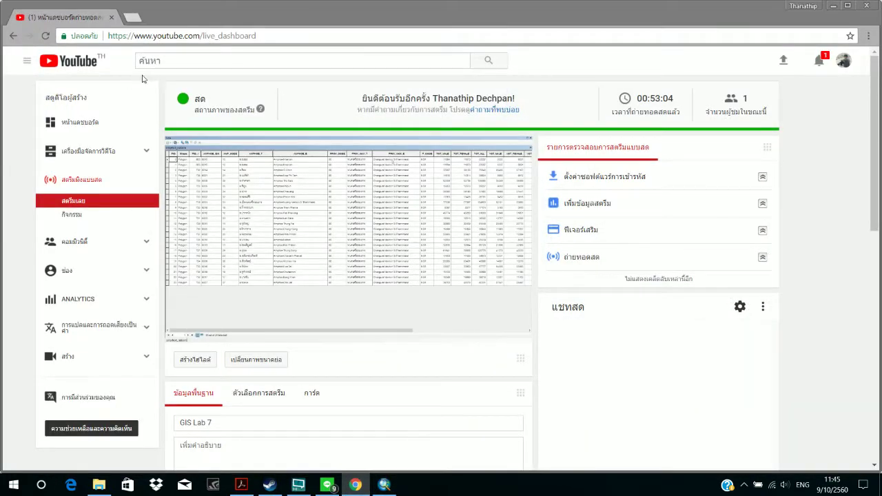
pyautogui.click(357, 487)
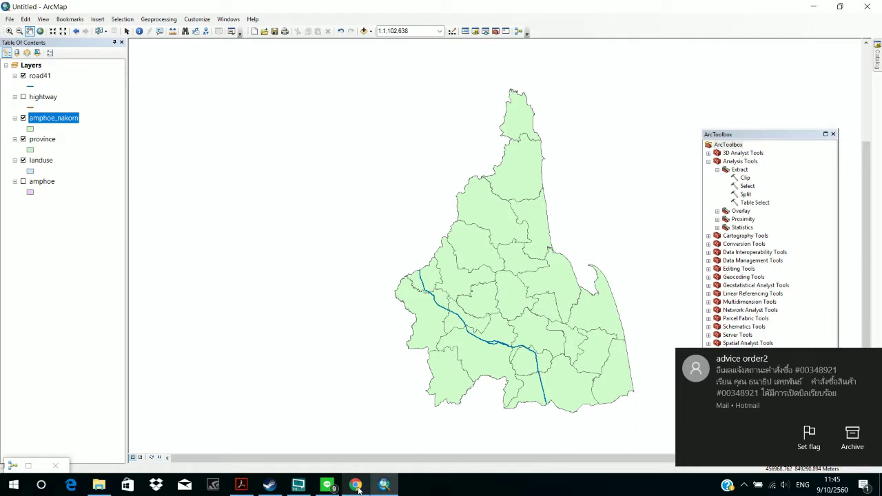
pyautogui.click(356, 485)
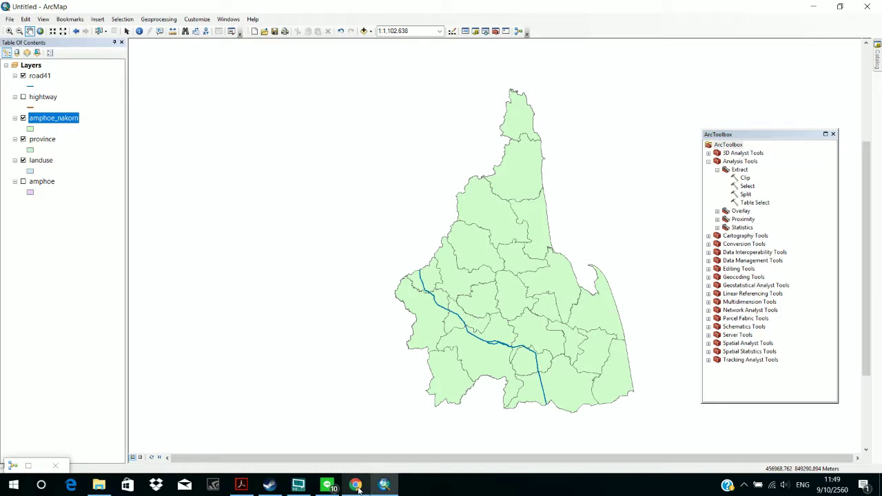
pyautogui.click(356, 487)
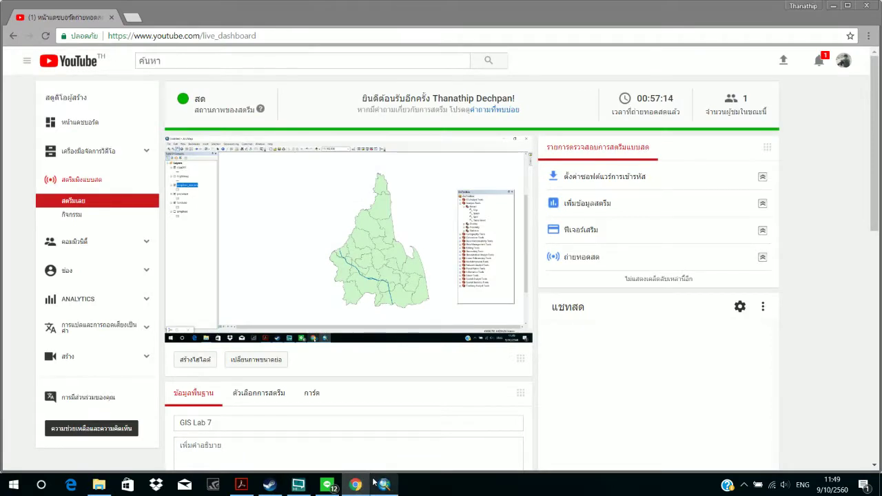
pyautogui.click(358, 486)
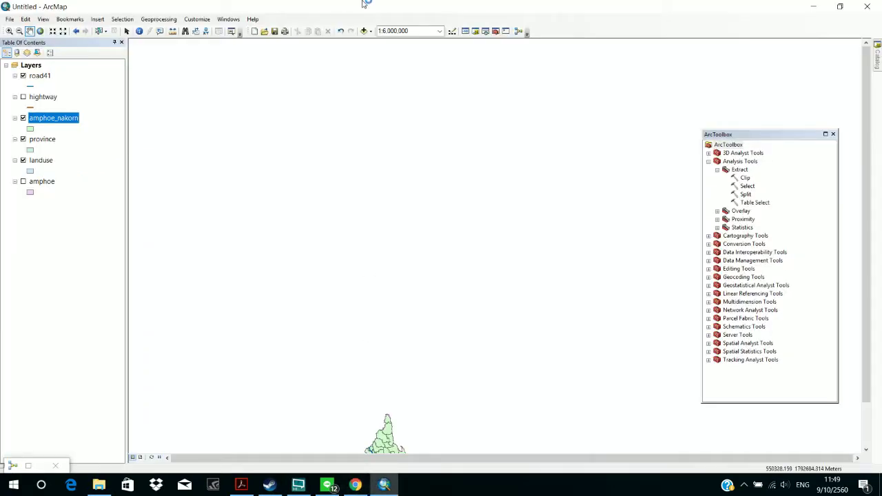
# Step: Bring the clipped districts back to the middle of the map view at a scale of 1:1,250,000
pyautogui.moveTo(322, 150); pyautogui.dragTo(296, 16)
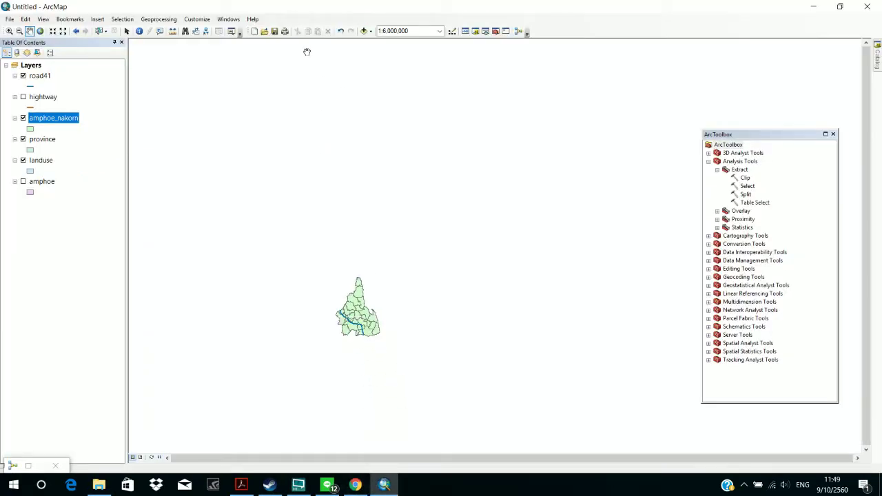
pyautogui.moveTo(362, 214); pyautogui.dragTo(380, 136)
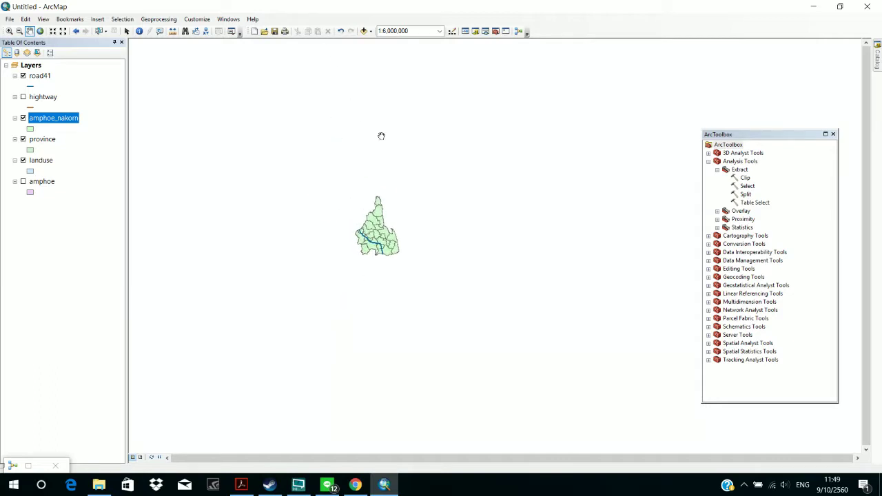
pyautogui.scroll(-2, 361, 170)
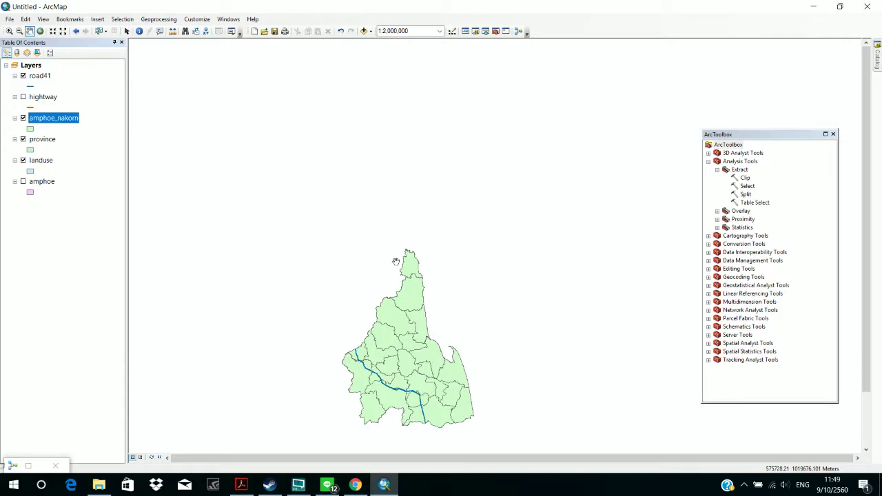
pyautogui.moveTo(396, 257); pyautogui.dragTo(372, 198)
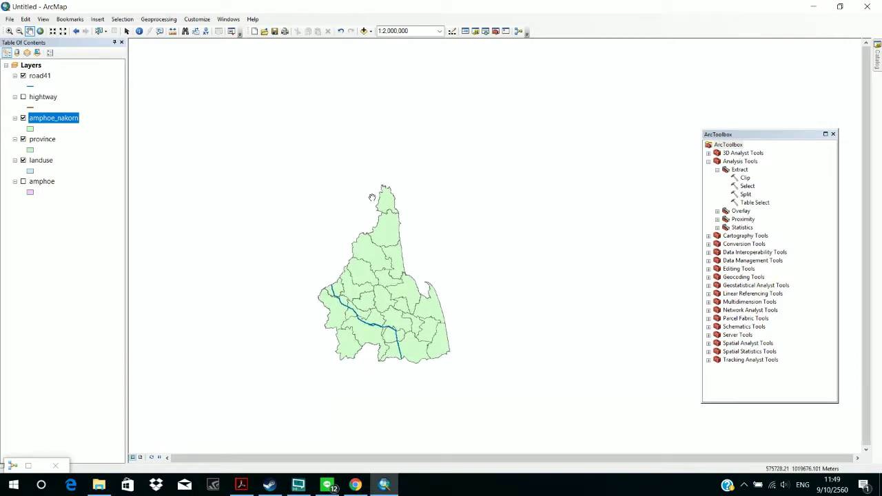
pyautogui.scroll(-2, 384, 191)
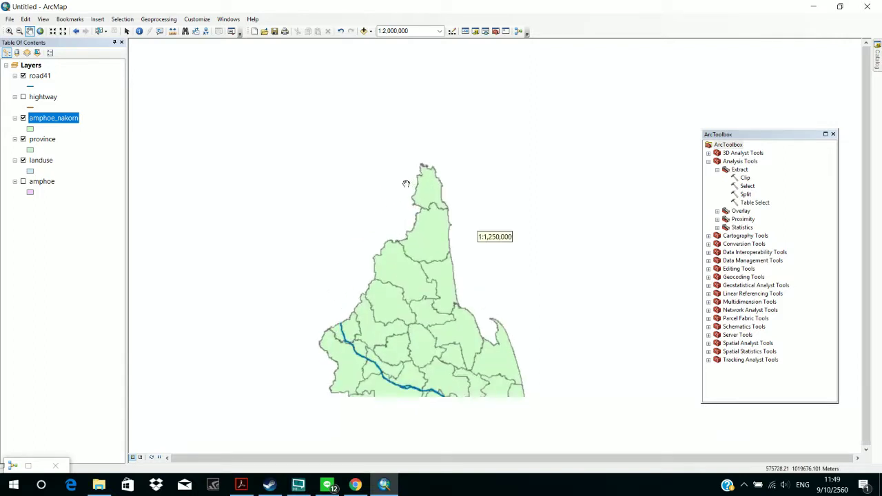
pyautogui.moveTo(362, 257); pyautogui.dragTo(357, 201)
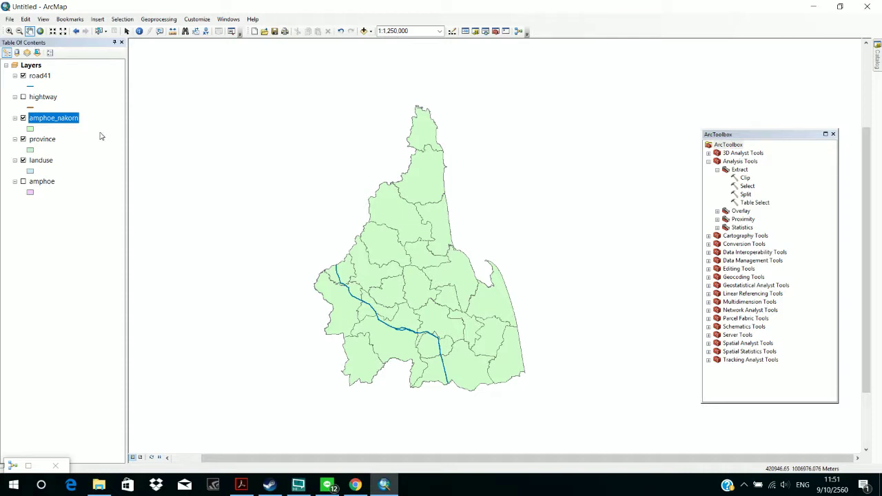
# Step: Open the amphoe_nakorn attribute table and look through its fields as far as the AREA column
pyautogui.click(76, 118)
pyautogui.rightClick(76, 119)
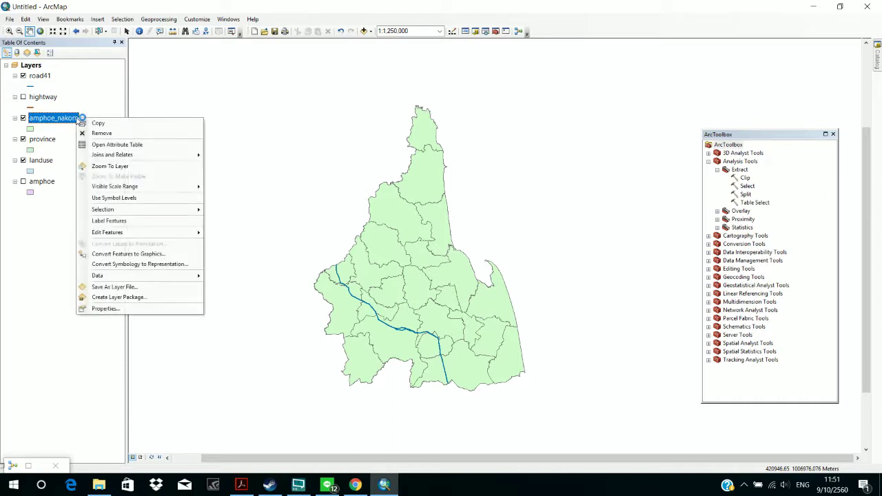
pyautogui.click(103, 144)
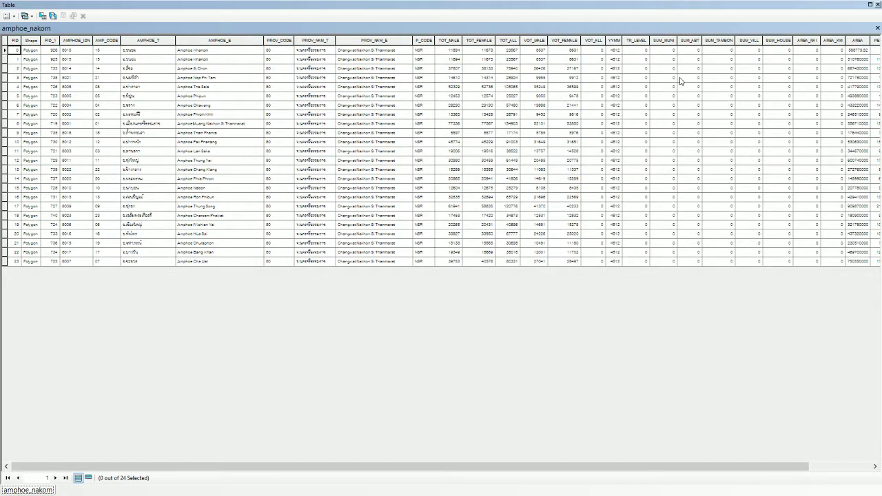
pyautogui.hscroll(1, 773, 58)
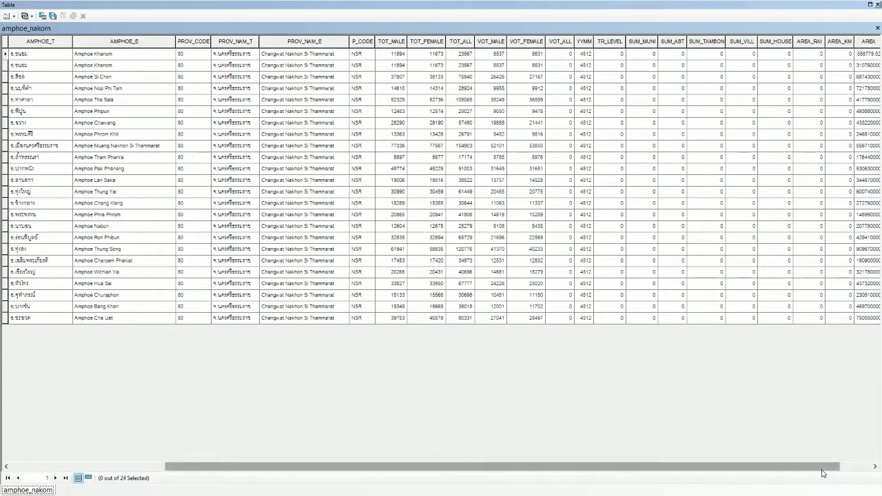
# Step: Look through the remaining amphoe_nakorn fields as far as PERIMETER, return to the first columns, and close the table
pyautogui.click(876, 466)
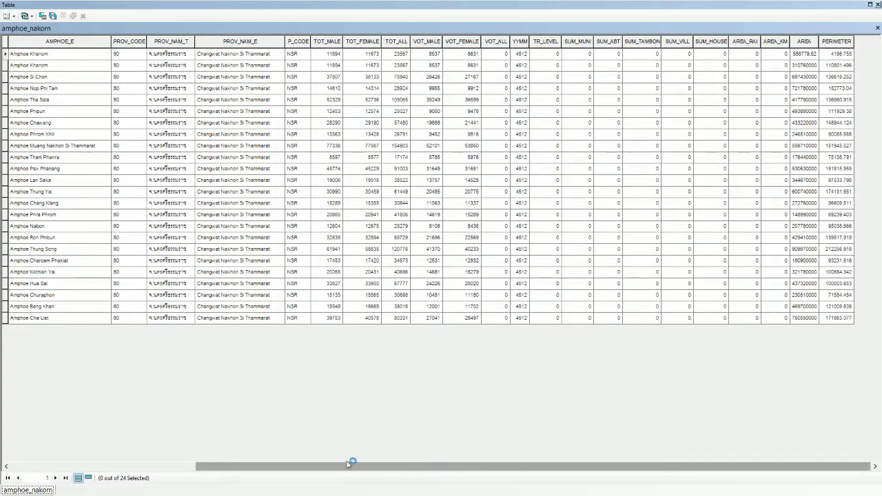
pyautogui.moveTo(257, 463); pyautogui.dragTo(86, 478)
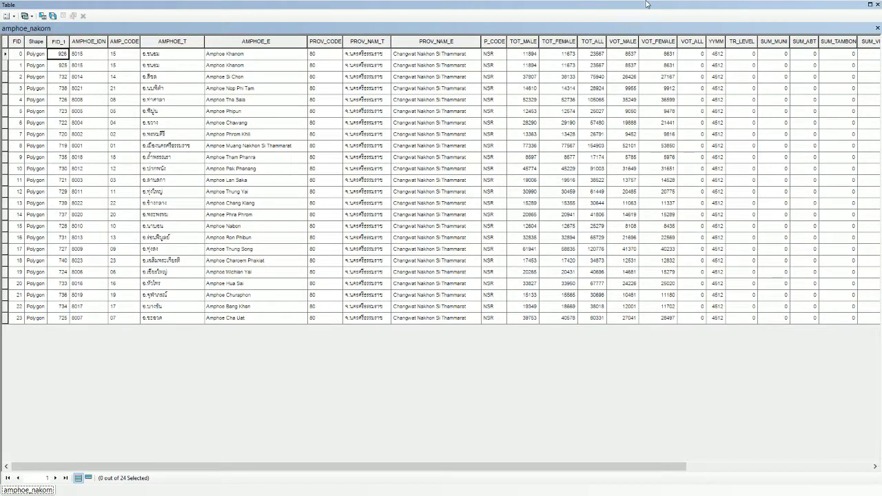
pyautogui.click(878, 27)
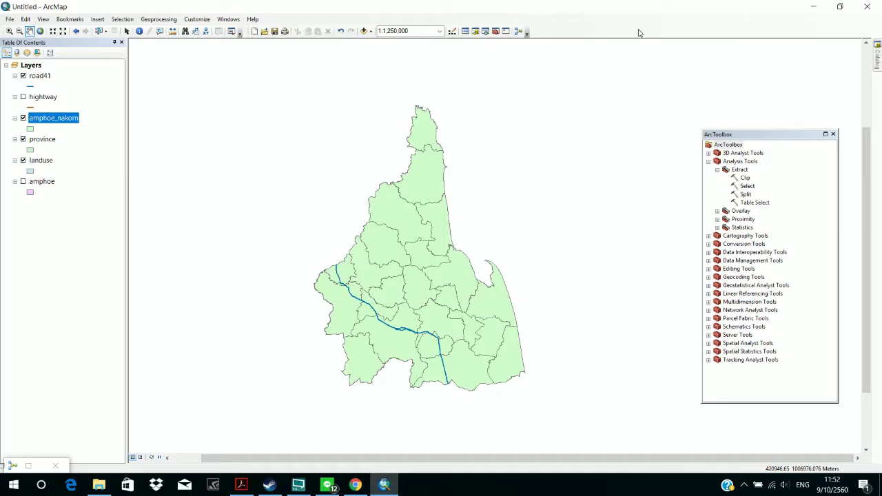
# Step: Open the road41 attribute table and recalculate the LENGTH field for all records with Calculate Geometry outside an edit session
pyautogui.click(40, 80)
pyautogui.click(41, 80)
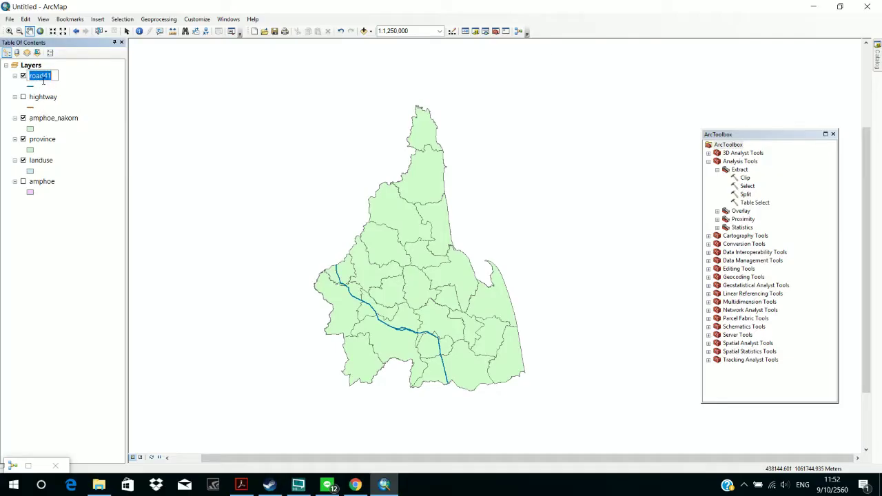
pyautogui.rightClick(46, 79)
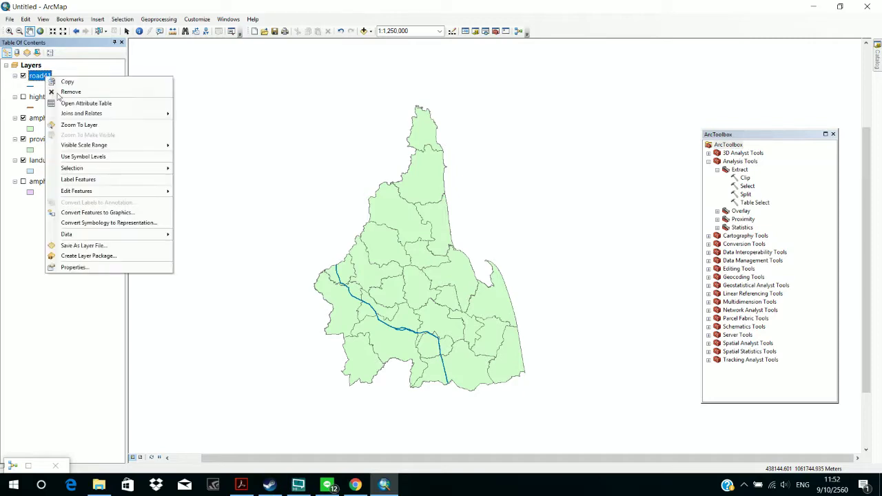
pyautogui.click(97, 102)
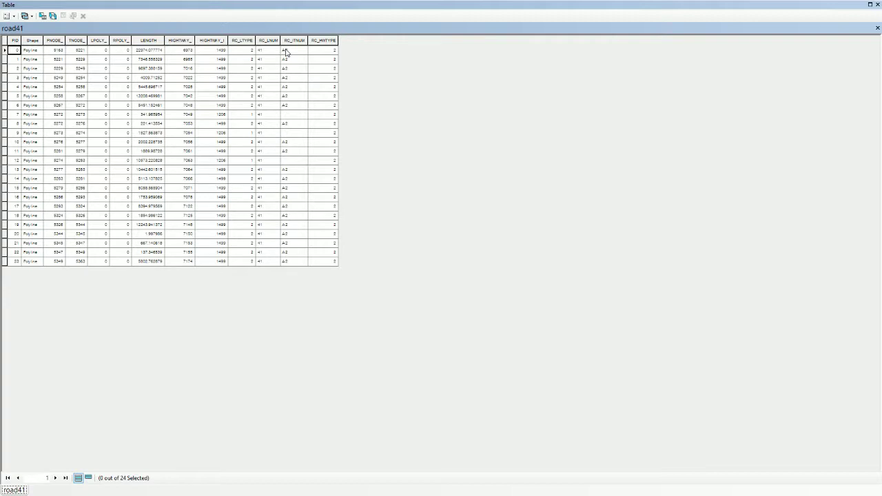
pyautogui.click(149, 41)
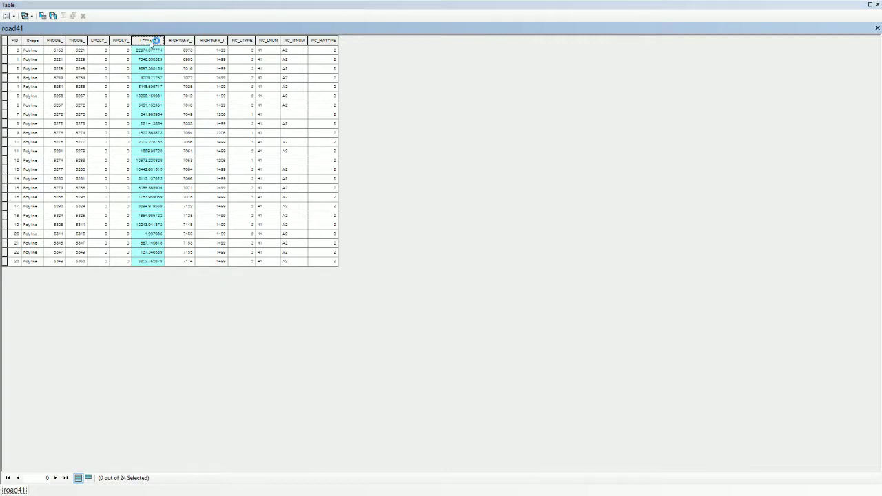
pyautogui.rightClick(151, 43)
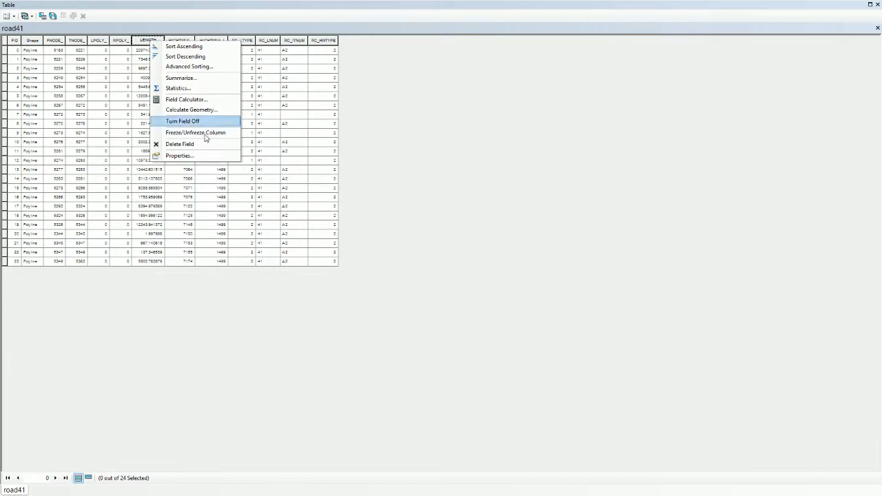
pyautogui.click(225, 111)
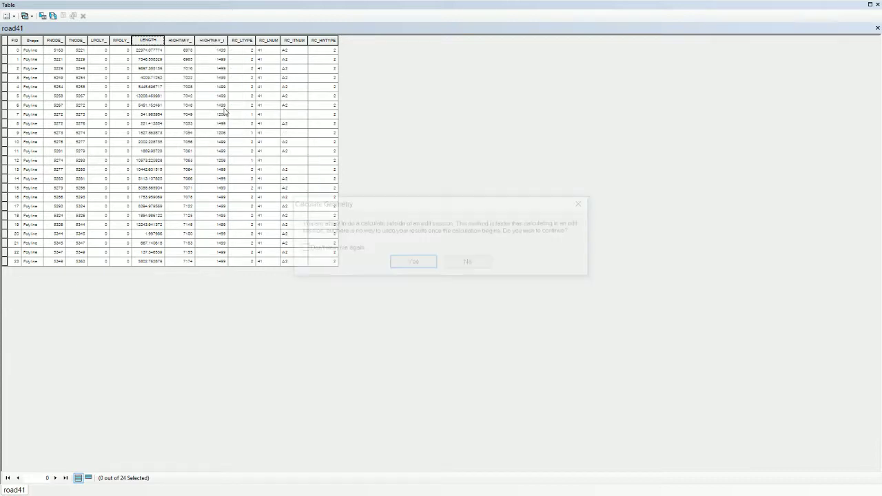
pyautogui.click(408, 265)
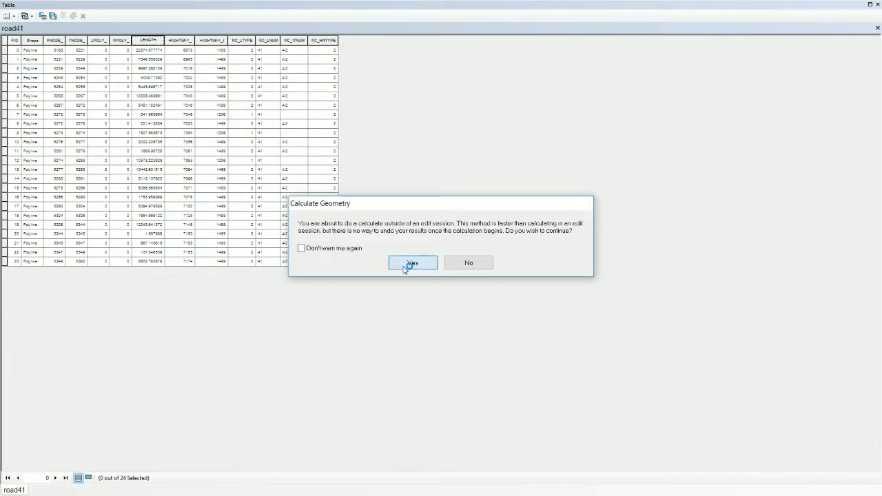
pyautogui.click(474, 308)
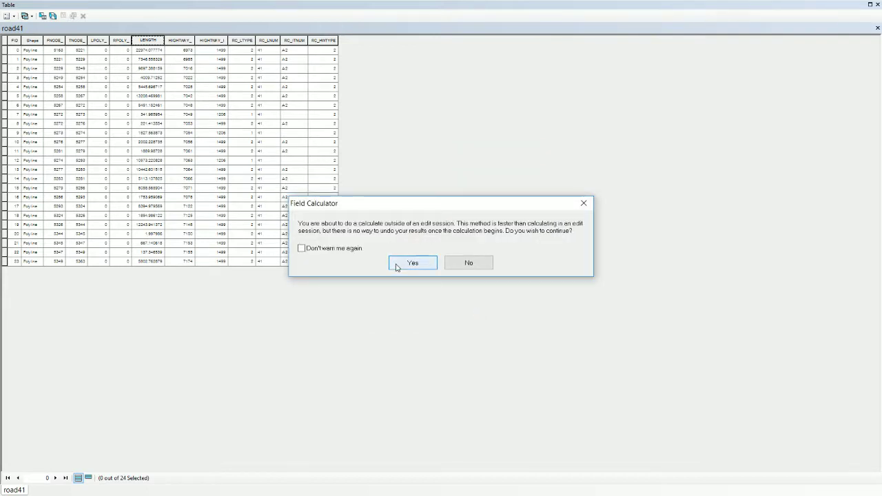
pyautogui.click(398, 264)
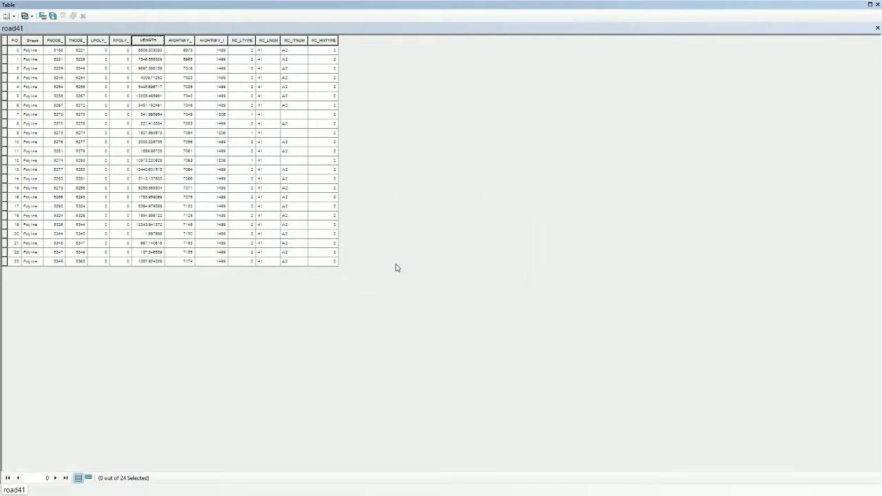
# Step: Repeat Calculate Geometry on road41's LENGTH field with the Length property in Meters and the data source's coordinate system, and close the table
pyautogui.click(157, 40)
pyautogui.rightClick(159, 43)
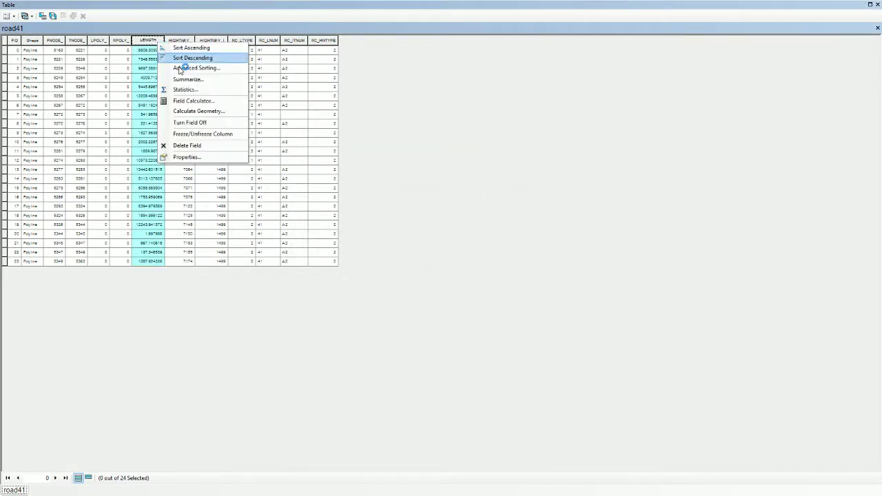
pyautogui.click(195, 112)
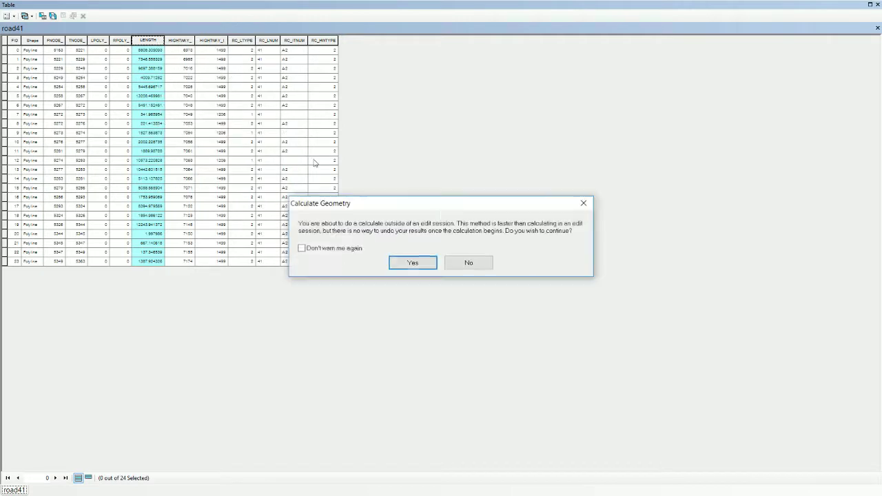
pyautogui.click(413, 263)
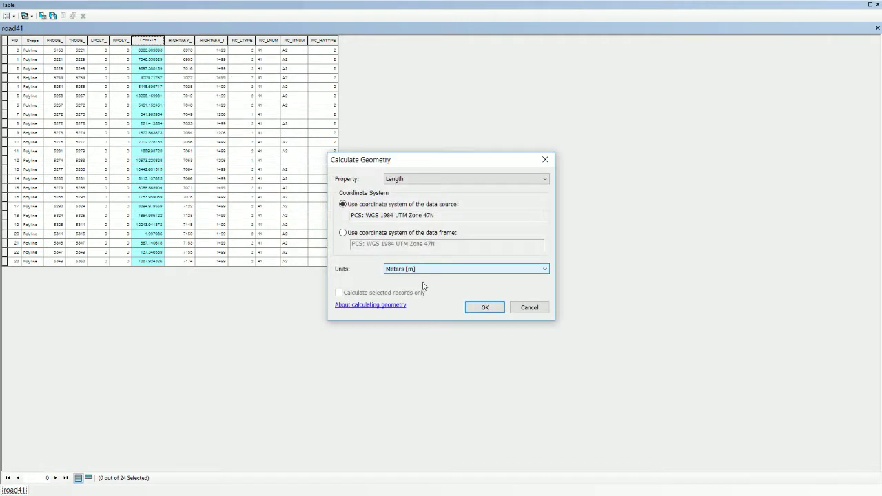
pyautogui.click(485, 306)
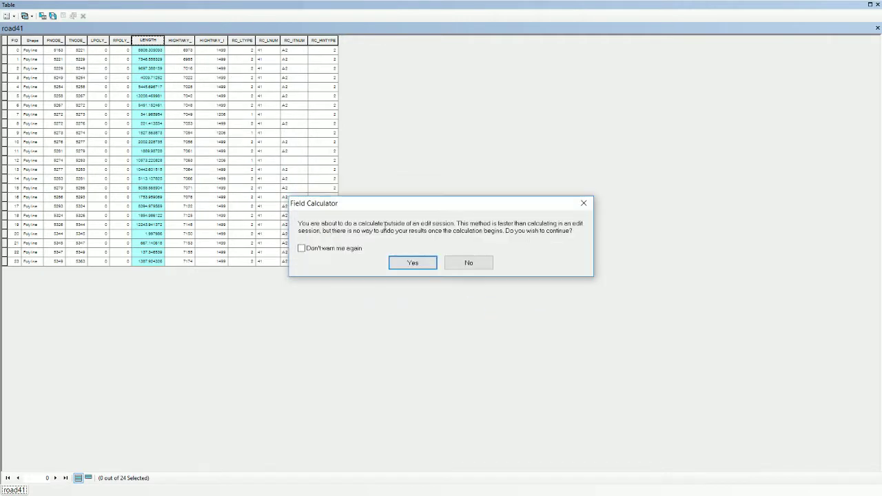
pyautogui.click(419, 264)
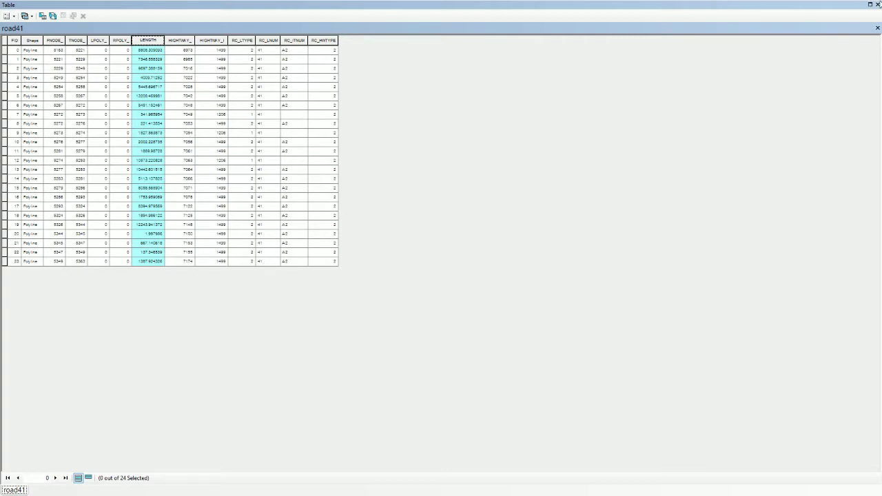
pyautogui.click(878, 5)
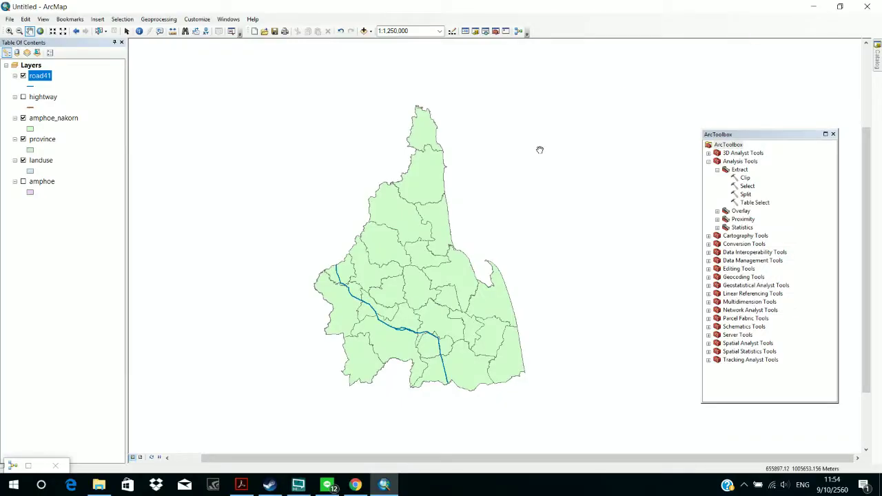
# Step: Bring the whole province with road41 into the middle of the map view at a scale of 1:1,000,000
pyautogui.scroll(2, 539, 150)
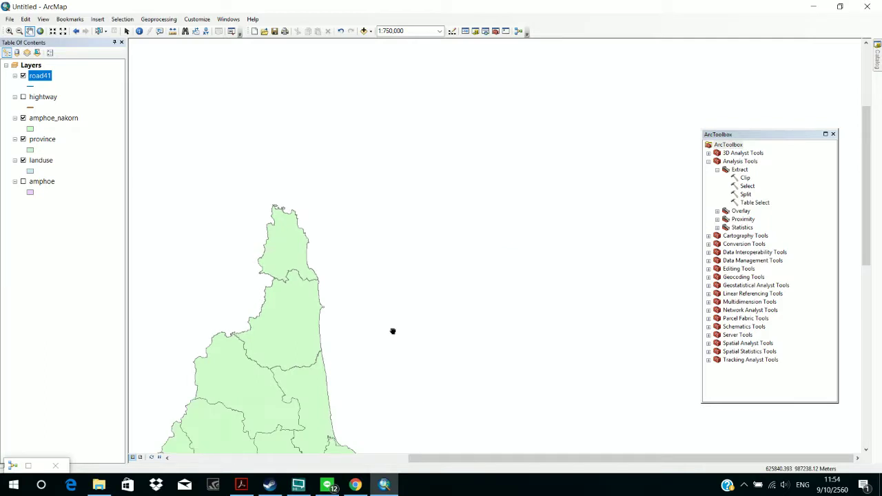
pyautogui.moveTo(392, 331); pyautogui.dragTo(543, 153)
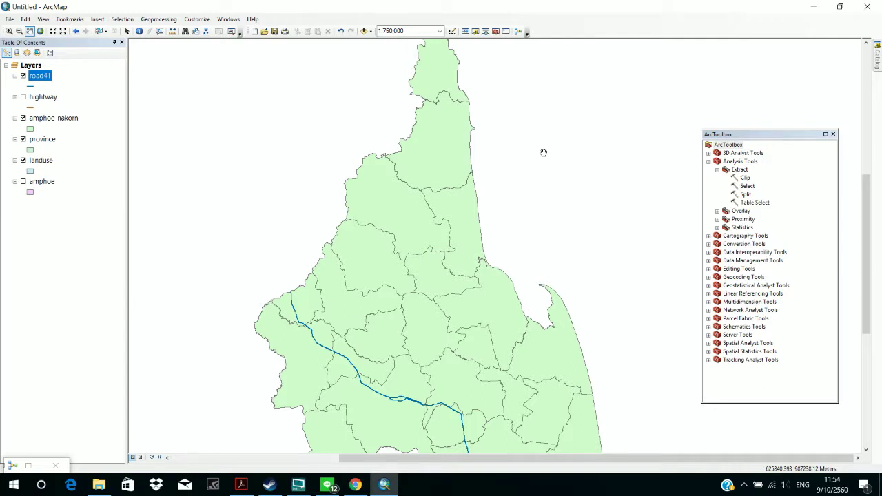
pyautogui.scroll(-1, 543, 152)
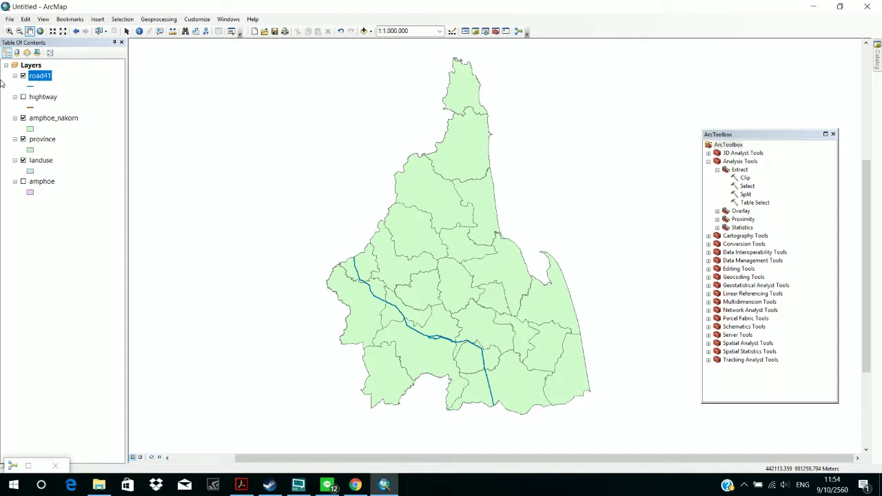
# Step: Reopen the road41 attribute table, review the recalculated LENGTH values of its road segments, and close the table
pyautogui.rightClick(40, 78)
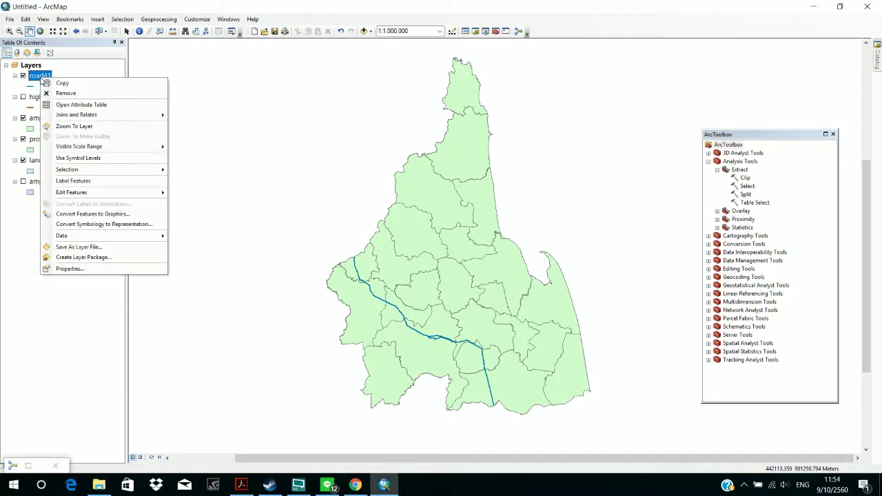
pyautogui.click(112, 104)
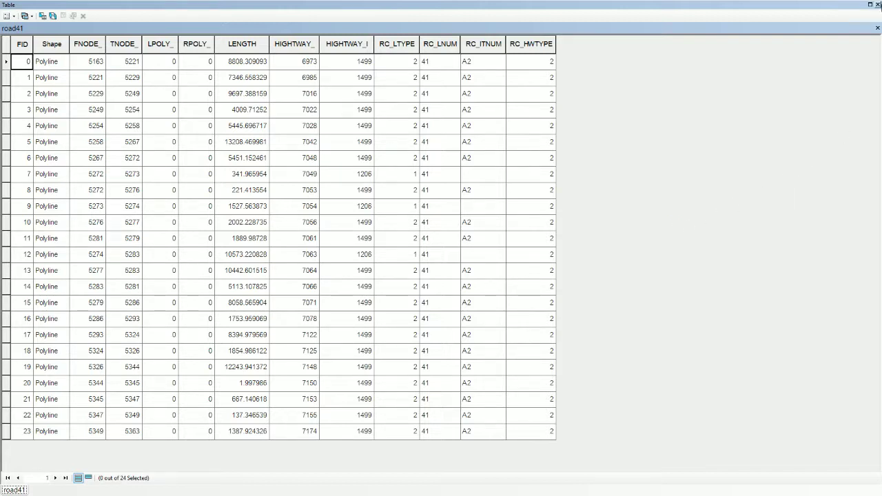
pyautogui.click(878, 6)
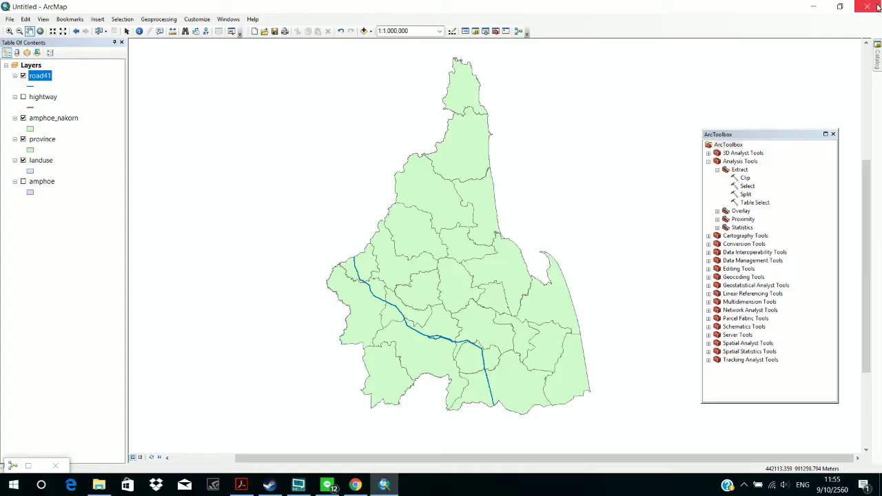
# Step: Start an edit session on the workspace containing the road41 layer
pyautogui.rightClick(39, 77)
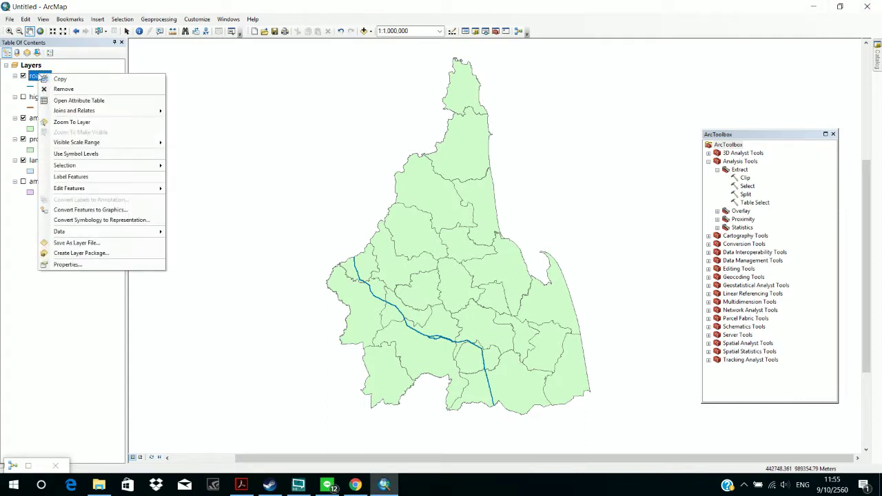
pyautogui.moveTo(99, 189)
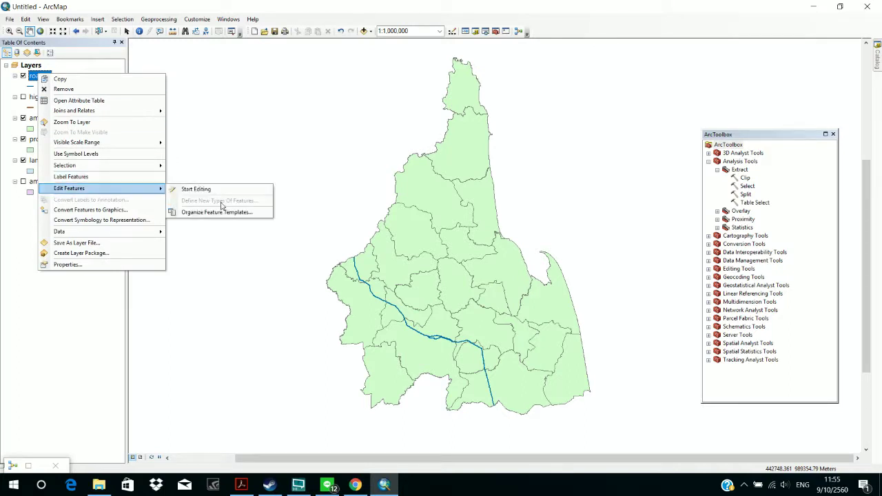
pyautogui.click(242, 195)
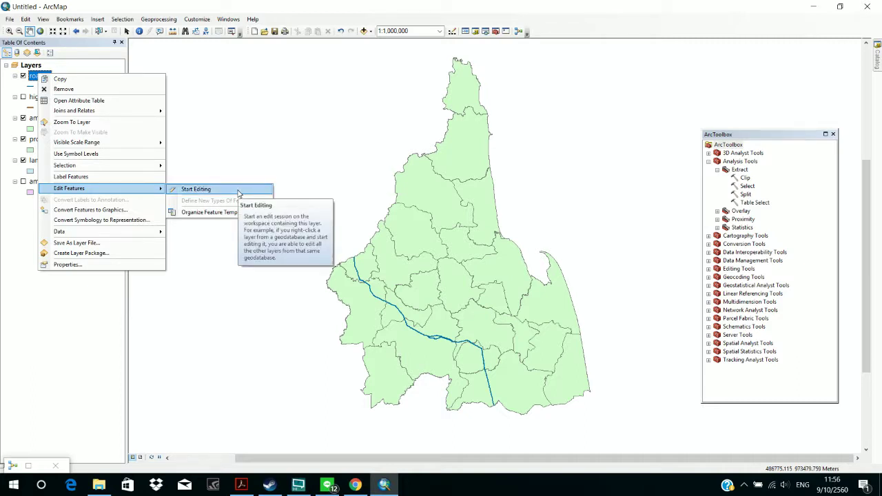
pyautogui.click(239, 192)
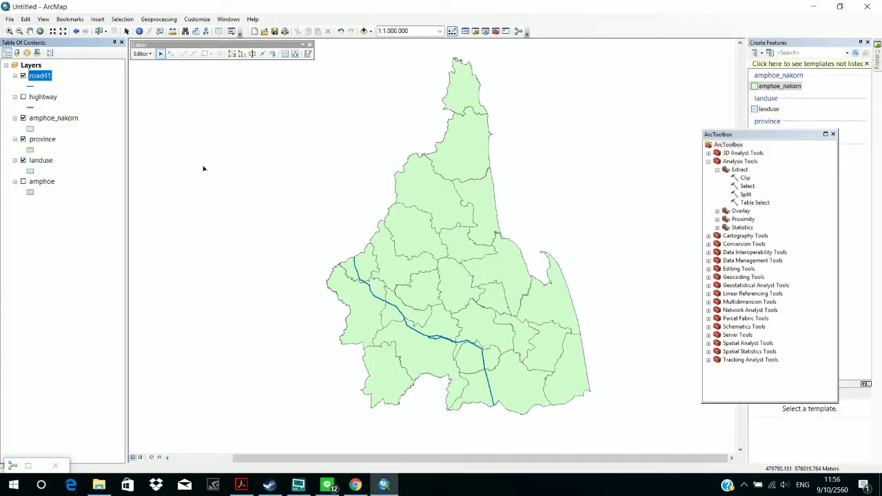
# Step: Select all features of the road41 layer
pyautogui.rightClick(41, 77)
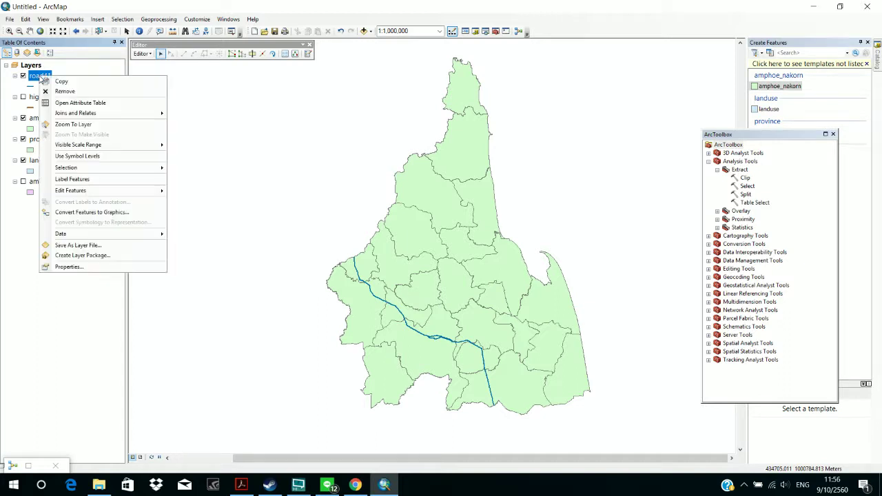
pyautogui.moveTo(124, 168)
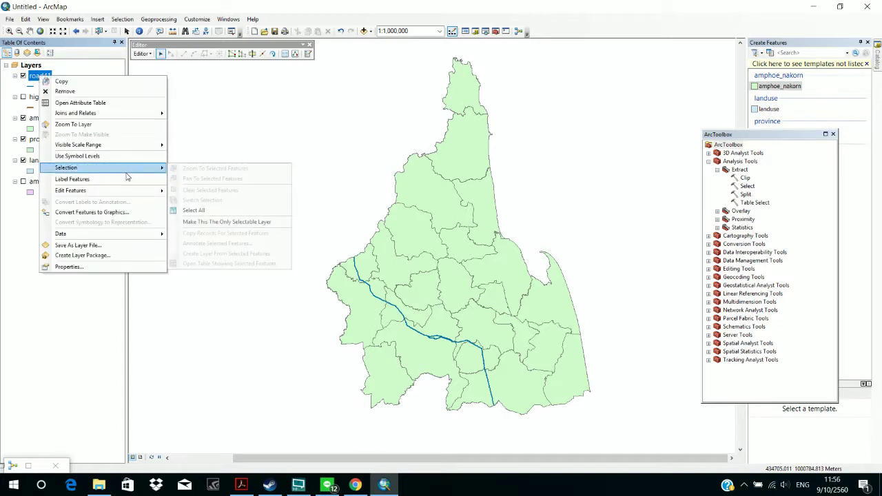
pyautogui.click(260, 215)
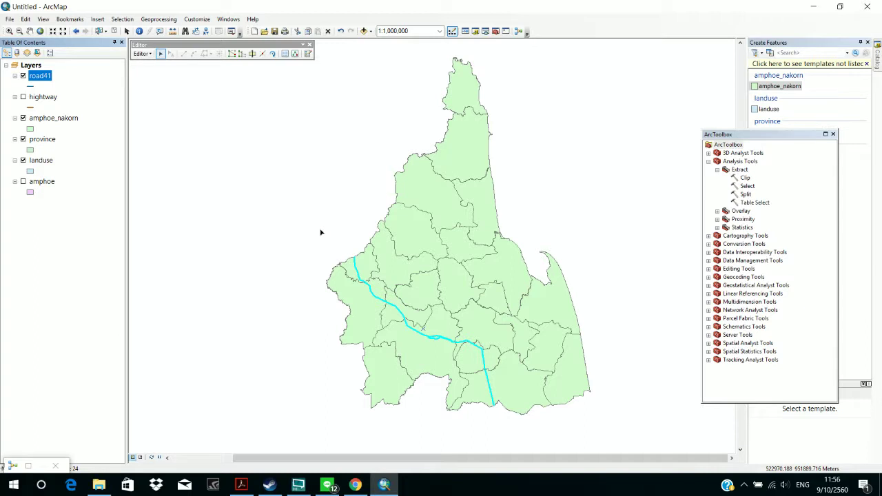
# Step: Restore the minimized ModelBuilder window, and collapse the Extract toolset and the Analysis Tools toolbox in ArcToolbox
pyautogui.rightClick(9, 468)
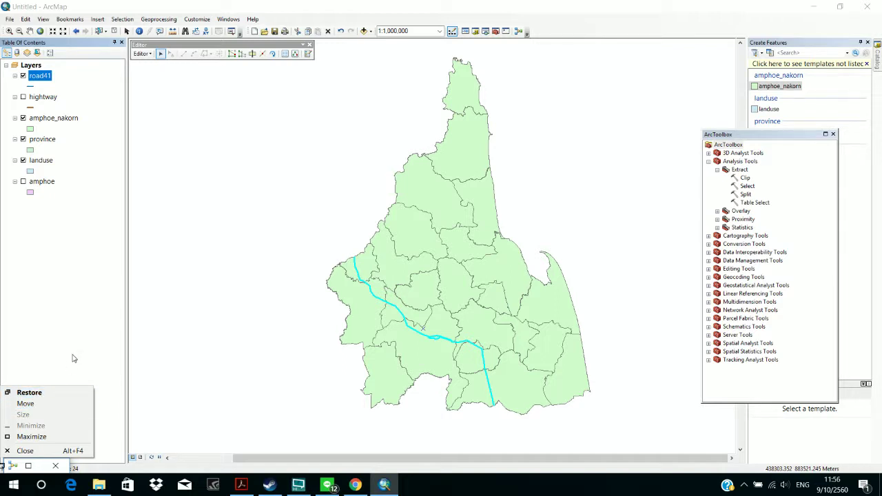
pyautogui.click(29, 392)
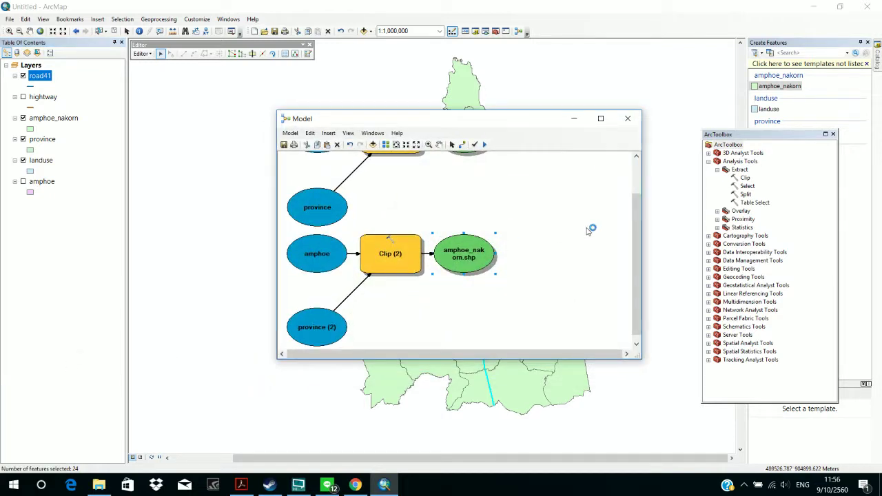
pyautogui.click(717, 170)
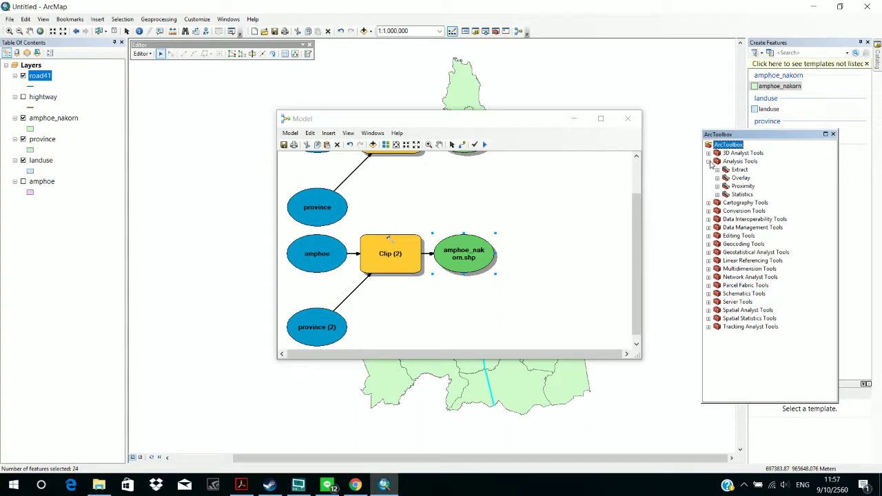
pyautogui.click(708, 161)
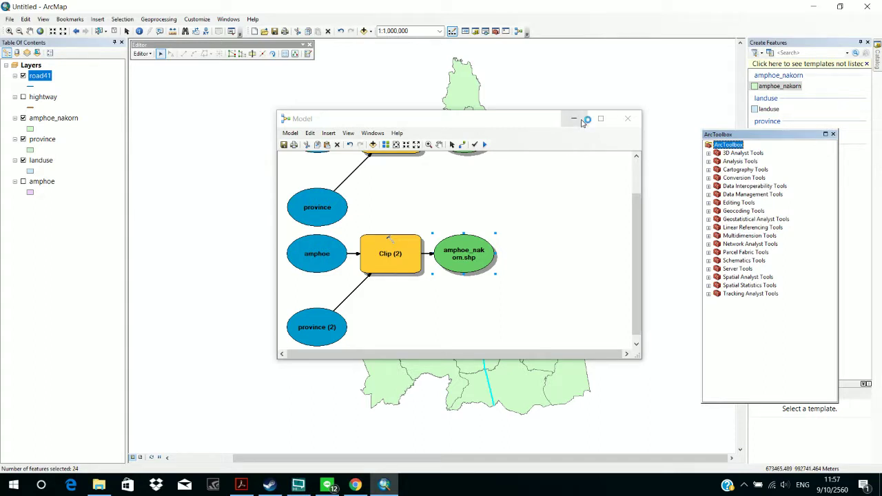
# Step: Minimize the ModelBuilder window and merge the selected road41 segments into the first feature in the merge list
pyautogui.click(582, 122)
pyautogui.click(150, 54)
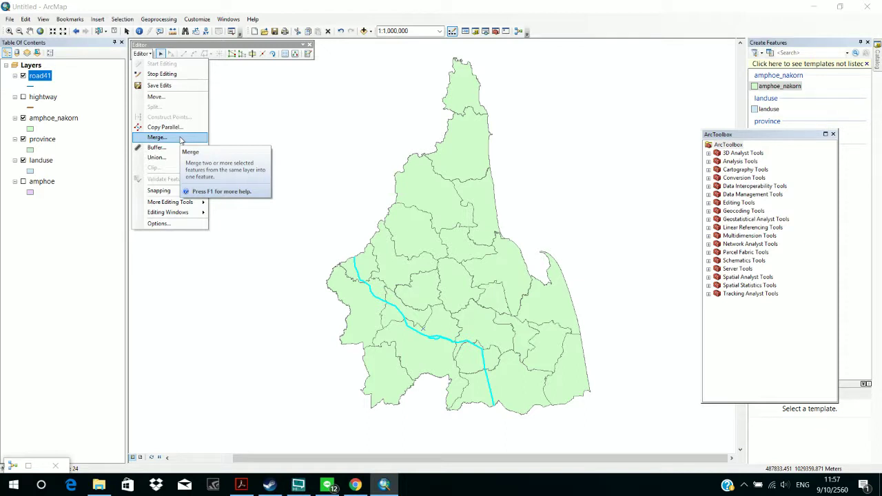
pyautogui.click(158, 137)
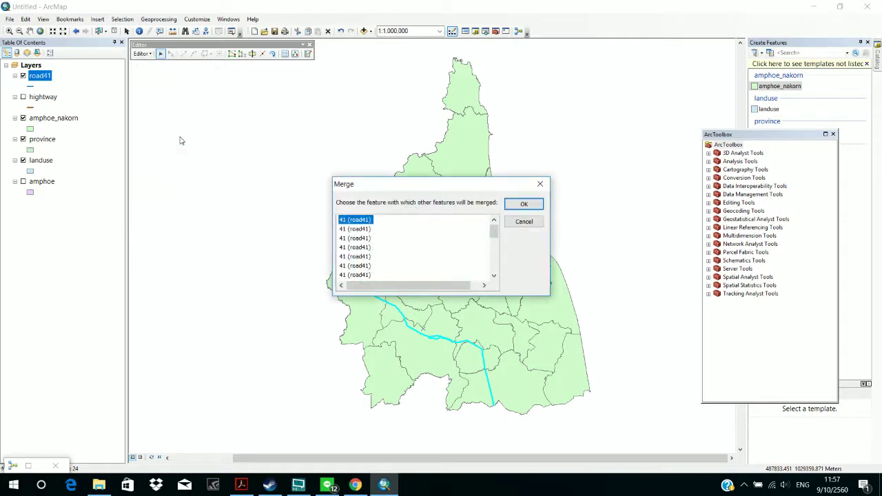
pyautogui.click(449, 256)
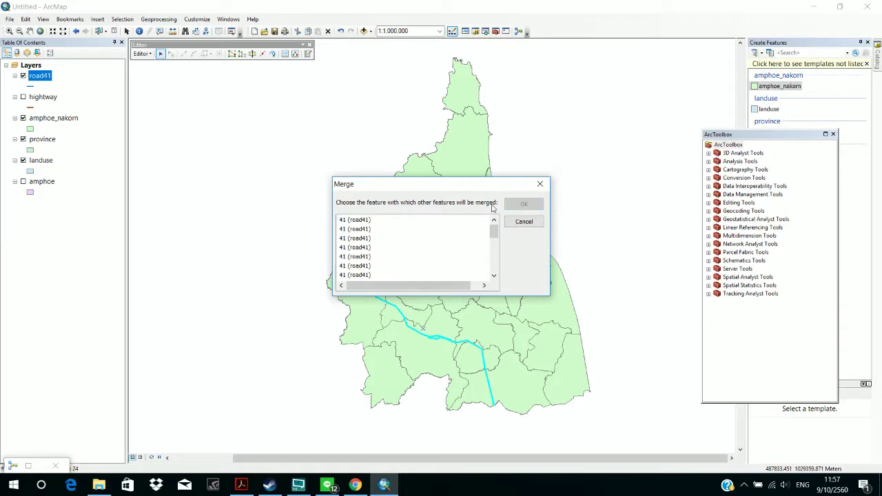
pyautogui.moveTo(494, 231)
pyautogui.mouseDown()
pyautogui.moveTo(494, 275)
pyautogui.moveTo(504, 193)
pyautogui.moveTo(494, 273)
pyautogui.moveTo(500, 228)
pyautogui.mouseUp()
pyautogui.click(344, 241)
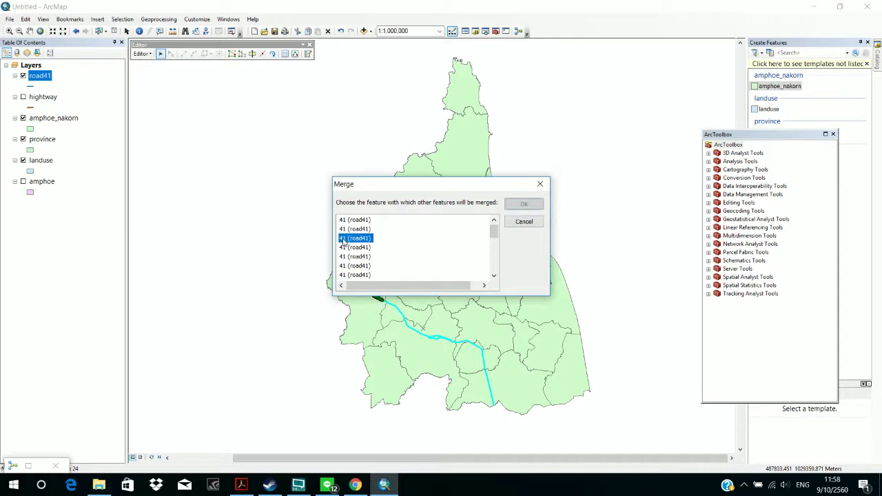
pyautogui.press('Up')
pyautogui.press('Up')
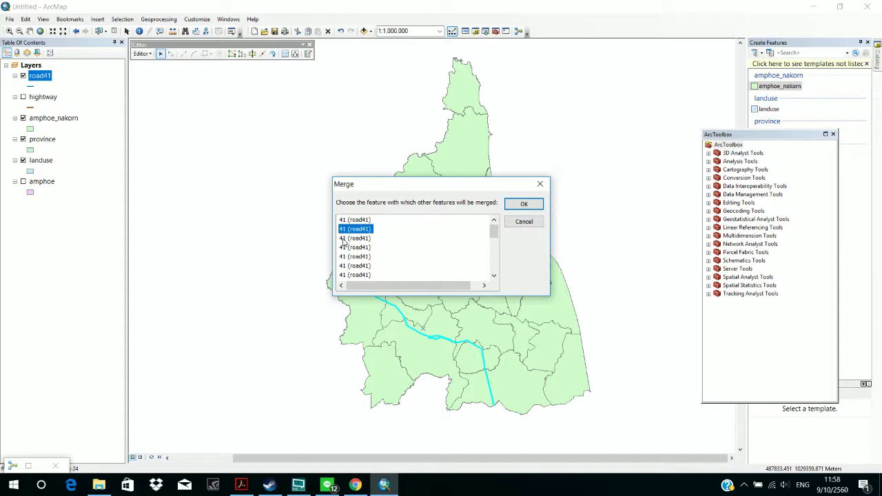
pyautogui.press('Down')
pyautogui.press('Down')
pyautogui.press('Down')
pyautogui.press('Down')
pyautogui.press('Down')
pyautogui.press('Down')
pyautogui.press('Up')
pyautogui.press('Up')
pyautogui.press('Up')
pyautogui.press('Up')
pyautogui.press('Up')
pyautogui.press('Up')
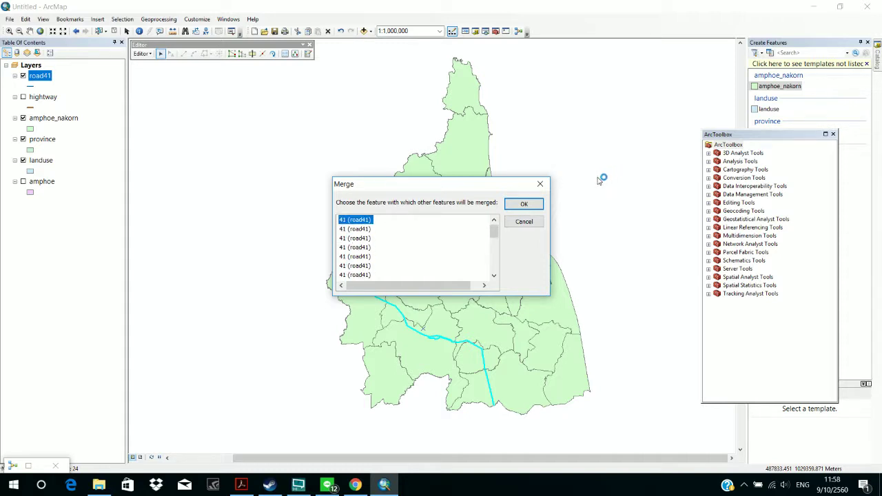
pyautogui.click(524, 204)
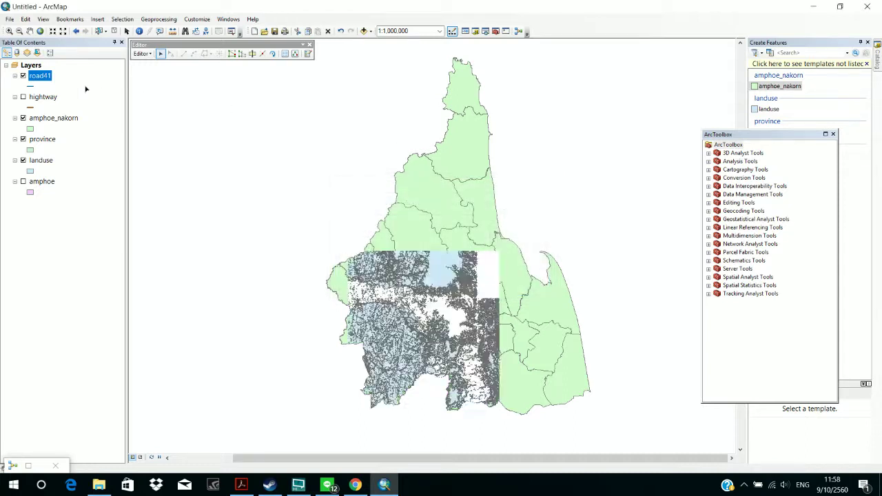
# Step: Save the edits to road41 and stop the edit session
pyautogui.click(141, 55)
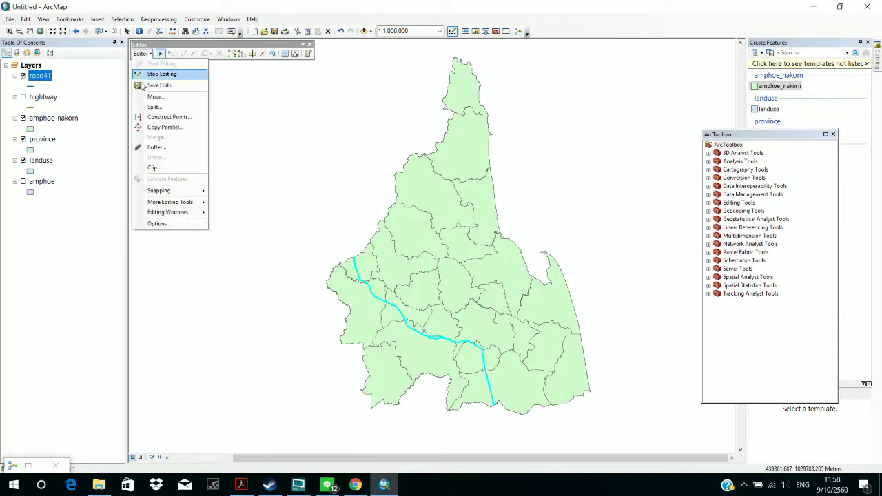
pyautogui.click(140, 83)
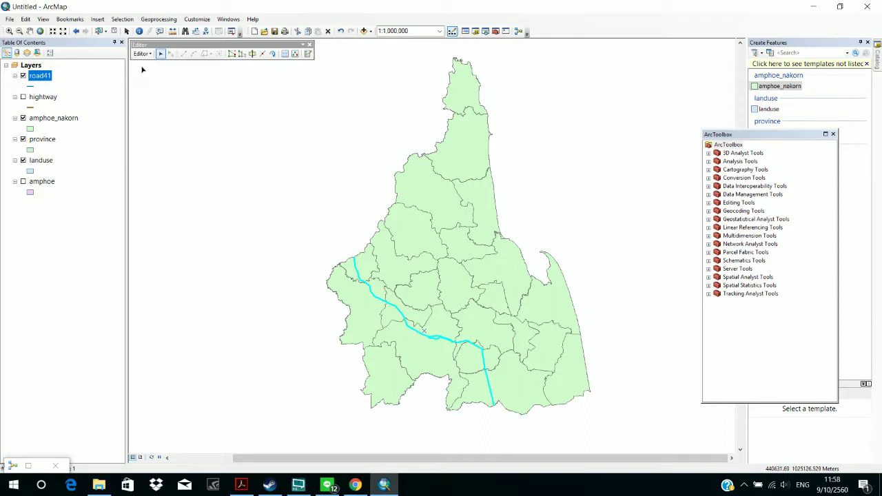
pyautogui.click(143, 55)
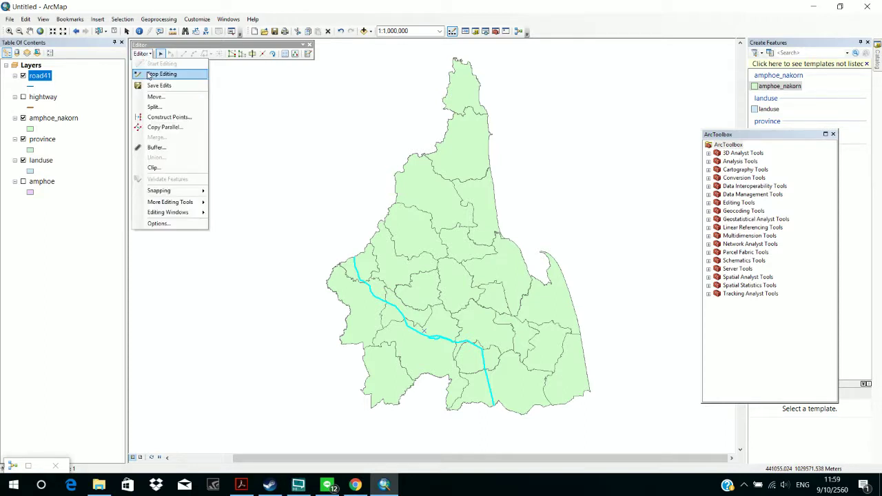
pyautogui.click(150, 74)
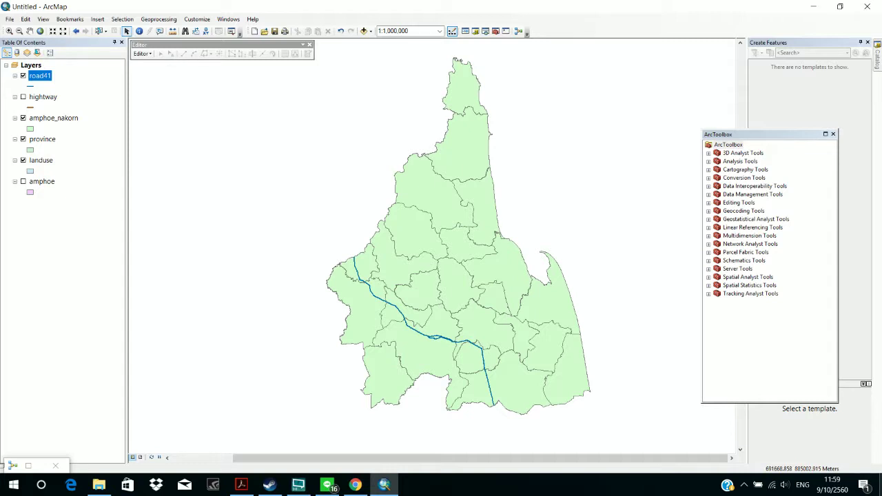
pyautogui.click(834, 485)
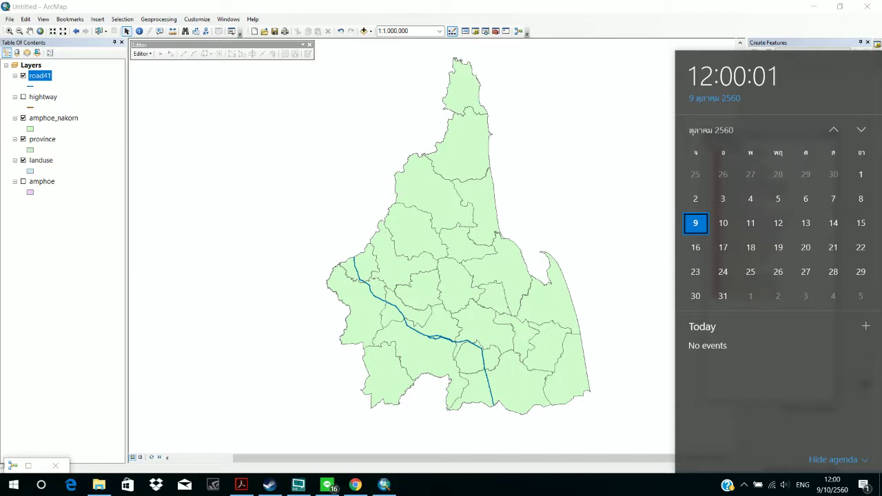
# Step: Open the road41 attribute table and check the properties of the LENGTH field
pyautogui.click(38, 80)
pyautogui.rightClick(37, 80)
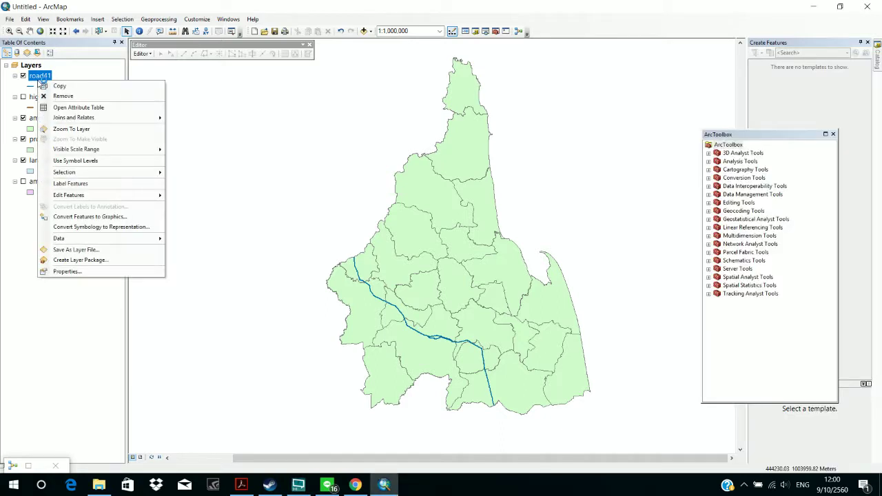
pyautogui.click(114, 108)
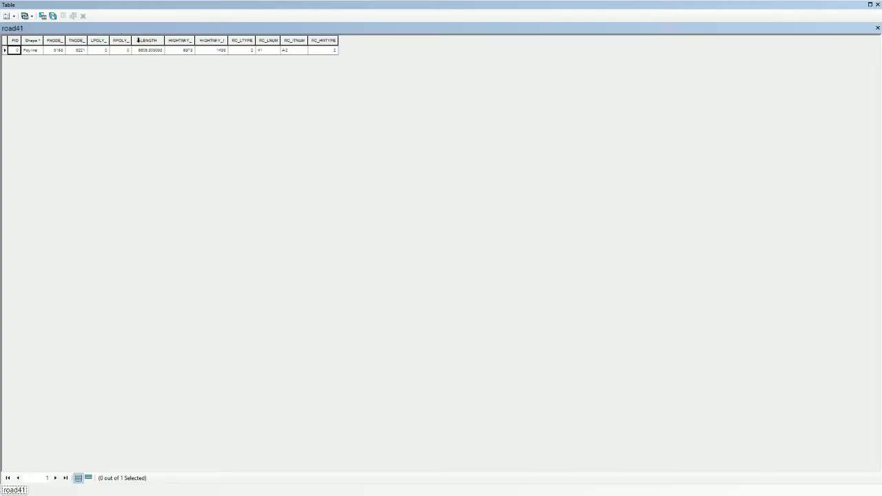
pyautogui.click(143, 41)
pyautogui.rightClick(144, 43)
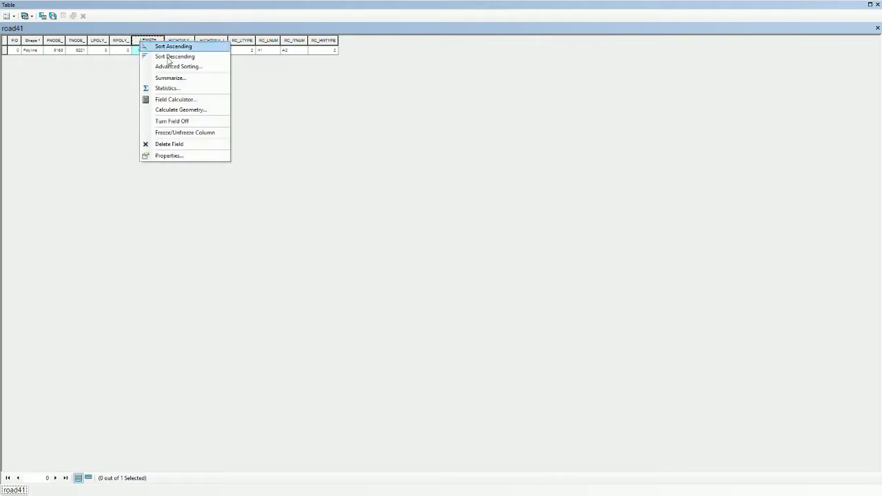
pyautogui.click(198, 158)
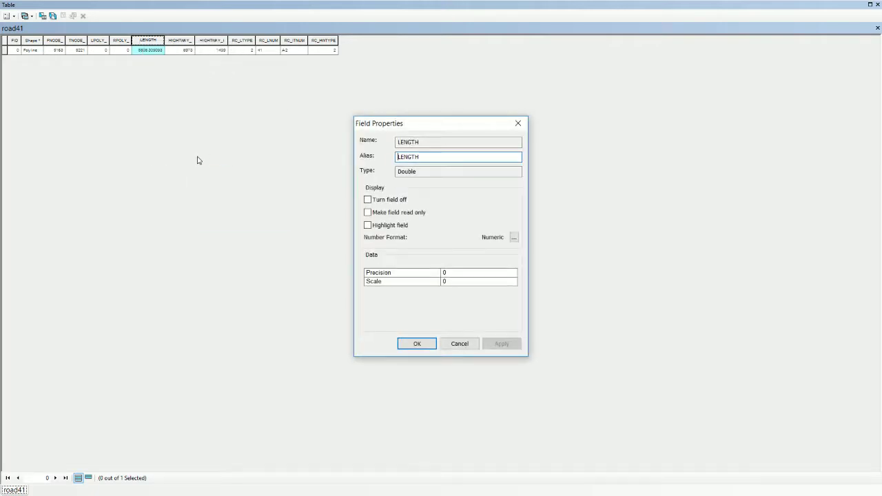
pyautogui.click(423, 344)
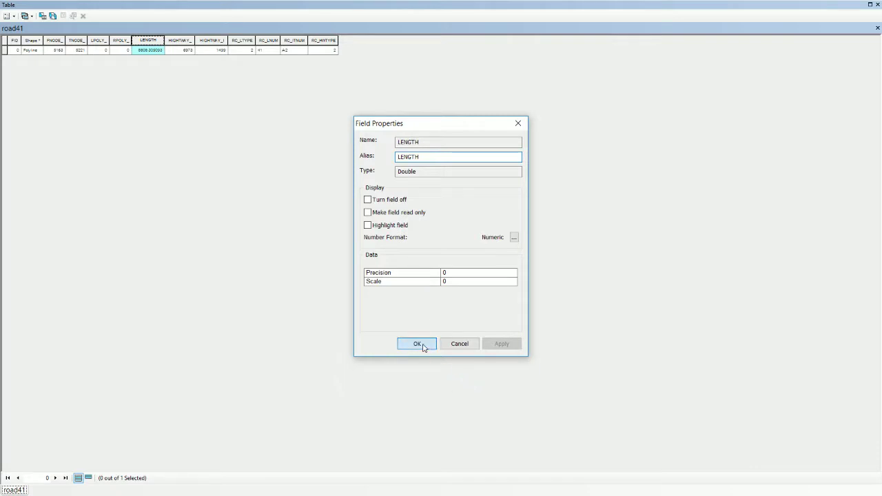
# Step: Recalculate the LENGTH field of road41 as geometry length in Kilometers using the data source's coordinate system, and close the table
pyautogui.rightClick(157, 40)
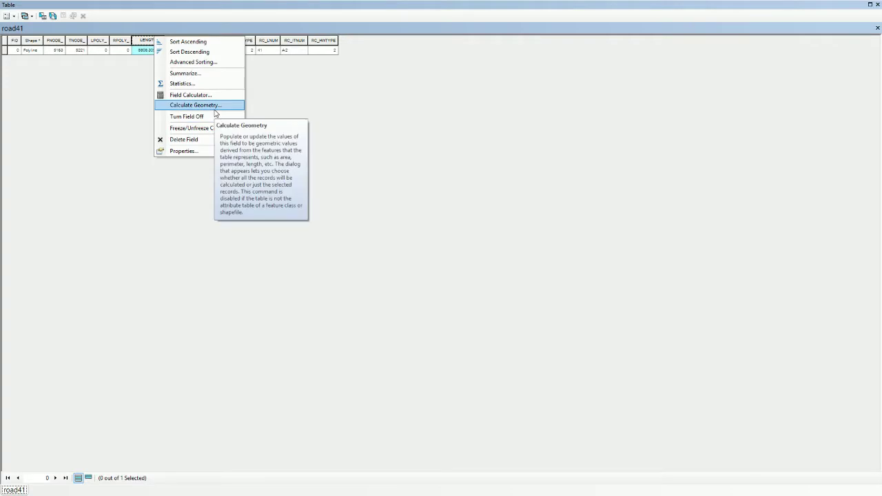
pyautogui.click(215, 108)
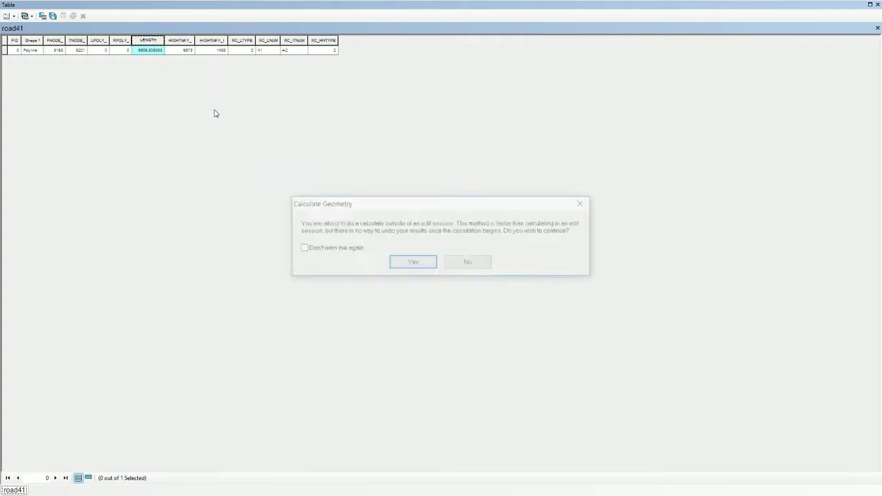
pyautogui.click(406, 265)
pyautogui.click(407, 268)
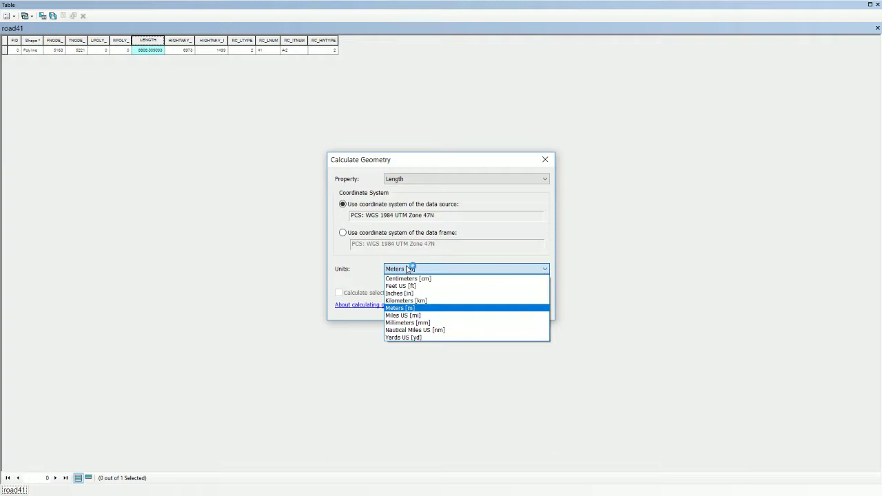
pyautogui.click(425, 301)
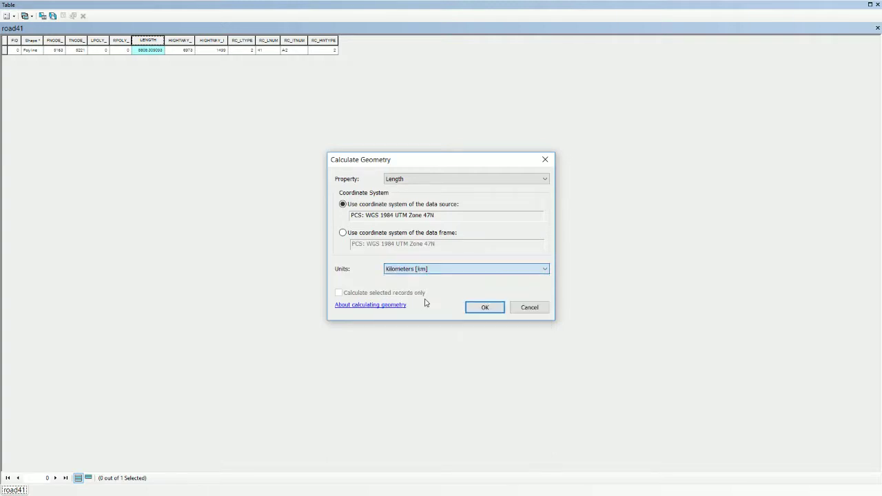
pyautogui.click(482, 305)
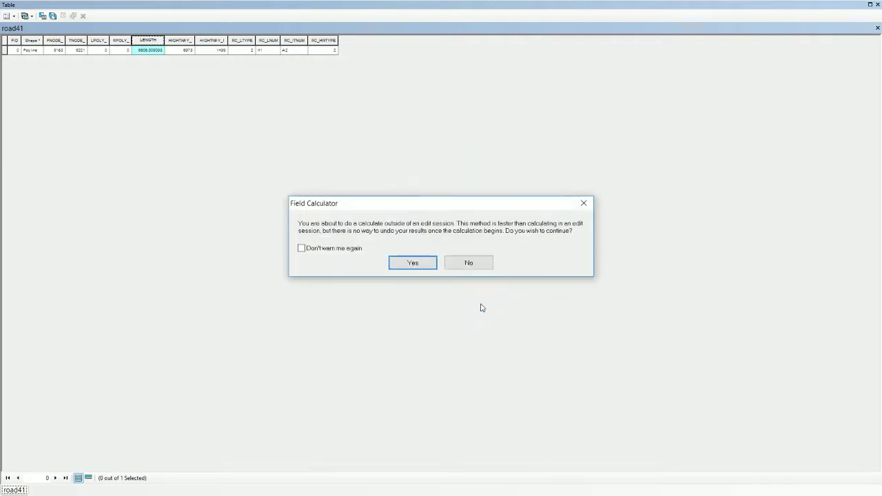
pyautogui.click(436, 264)
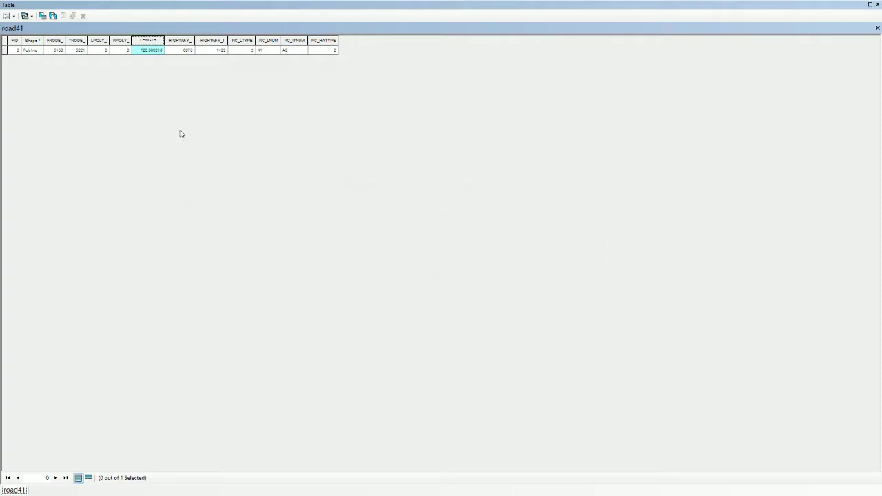
pyautogui.click(878, 4)
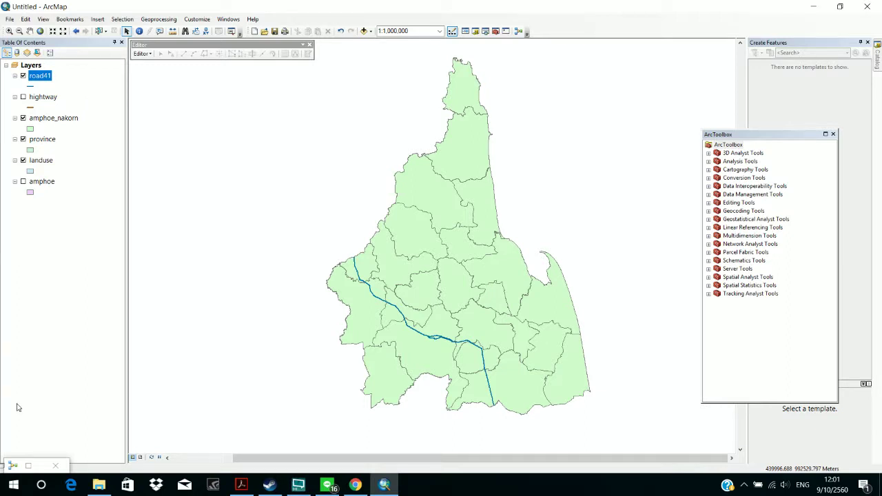
# Step: Restore the minimized ModelBuilder window, cancelling the prompt to save the model
pyautogui.click(12, 467)
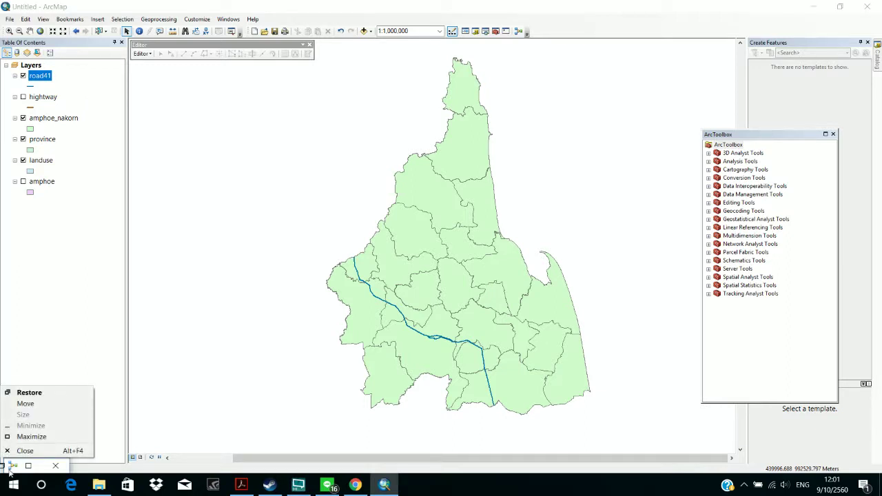
pyautogui.doubleClick(11, 467)
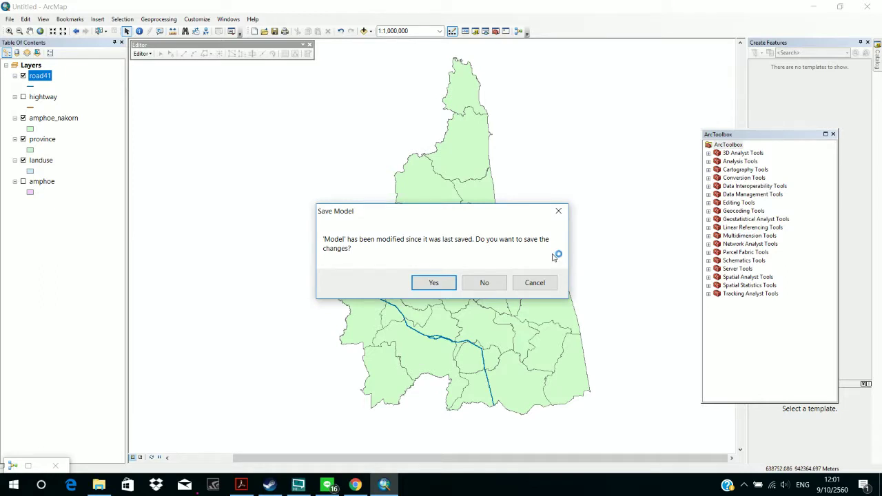
pyautogui.click(561, 209)
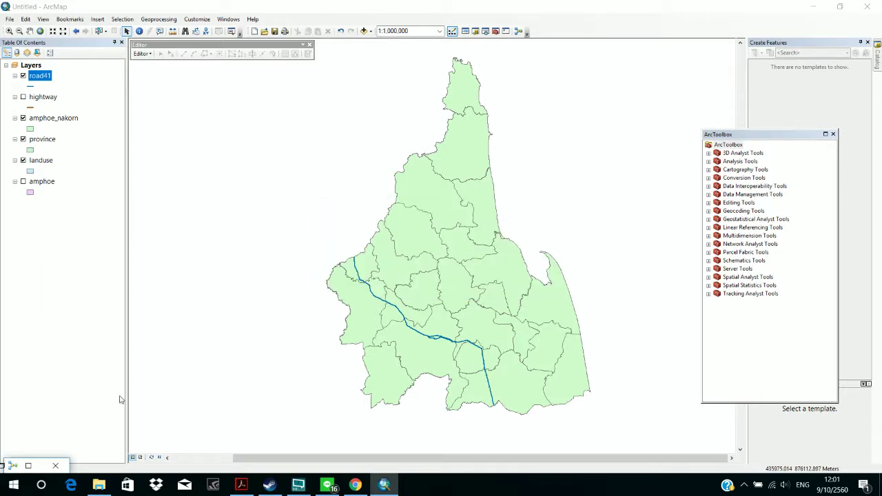
pyautogui.doubleClick(3, 469)
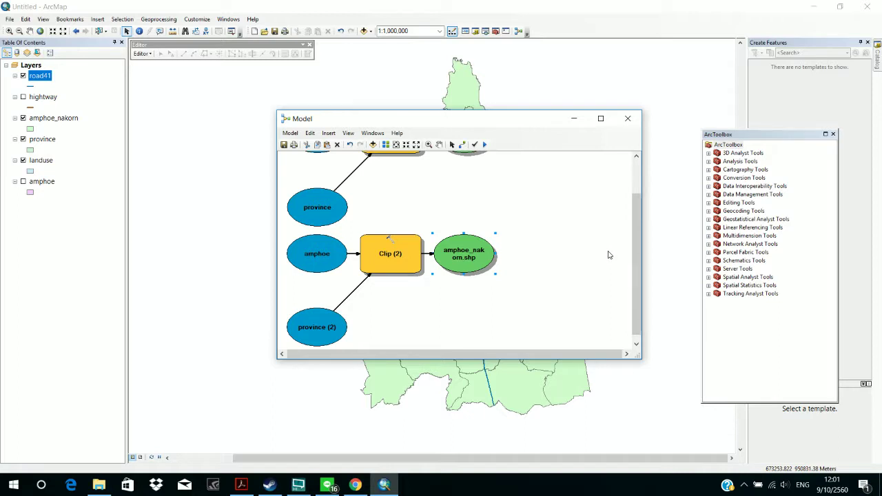
# Step: Add the Identity tool from the Overlay toolset of Analysis Tools to the model, below Clip (2)
pyautogui.scroll(-3, 608, 255)
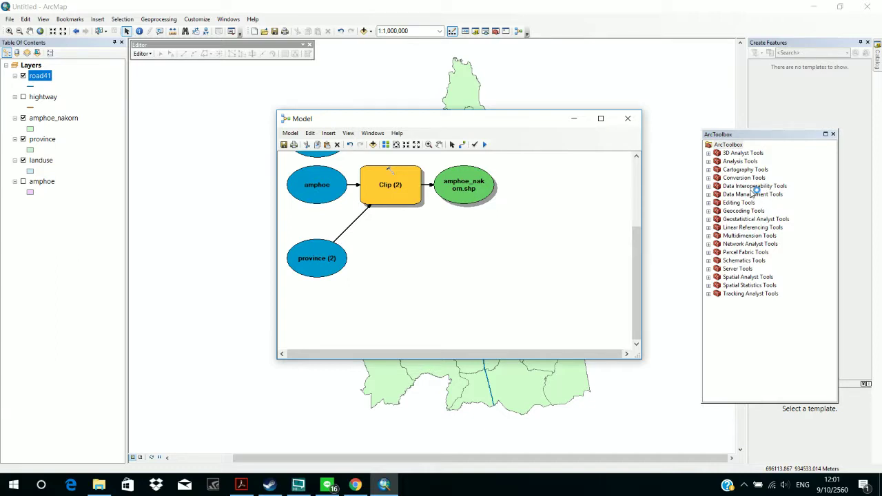
pyautogui.click(709, 170)
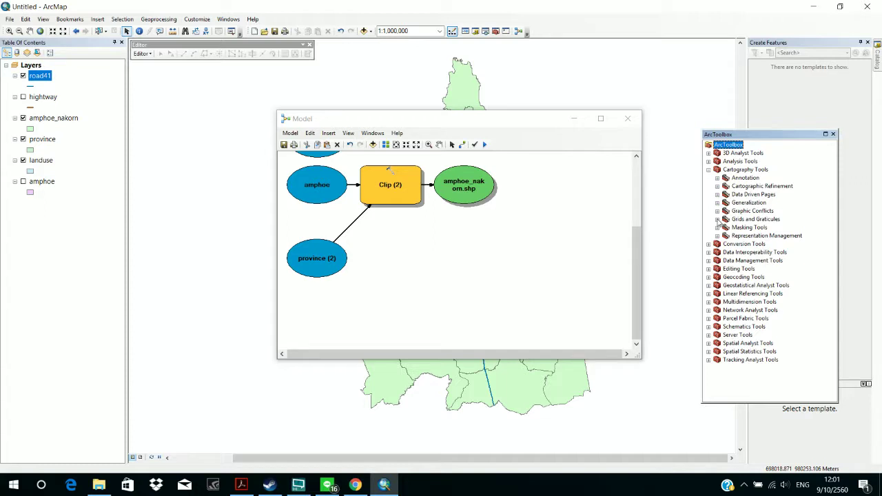
pyautogui.click(709, 169)
pyautogui.click(709, 161)
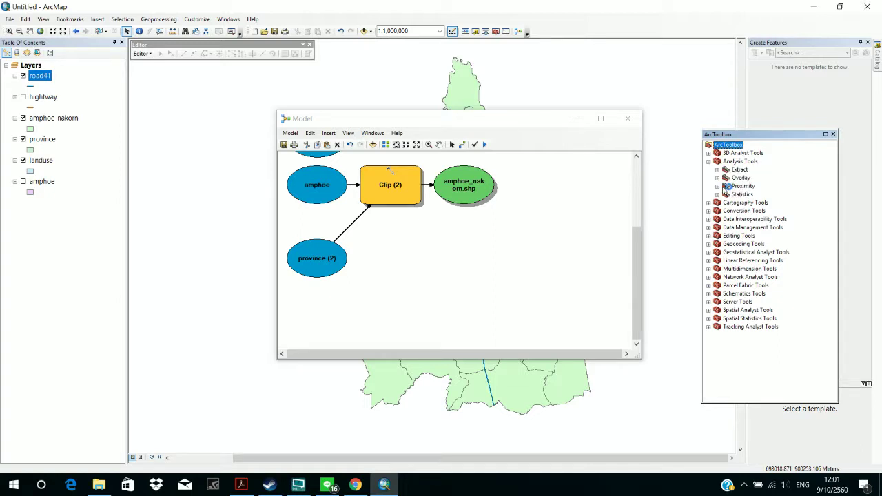
pyautogui.click(718, 178)
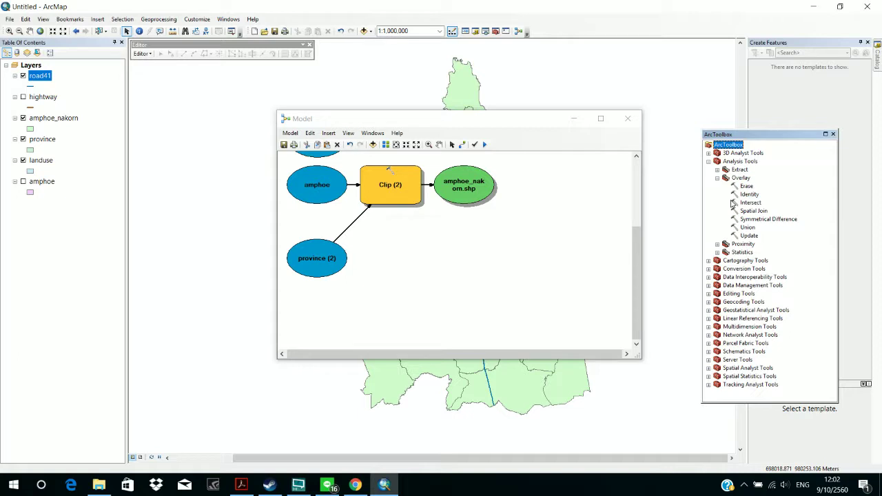
pyautogui.moveTo(749, 196); pyautogui.dragTo(391, 304)
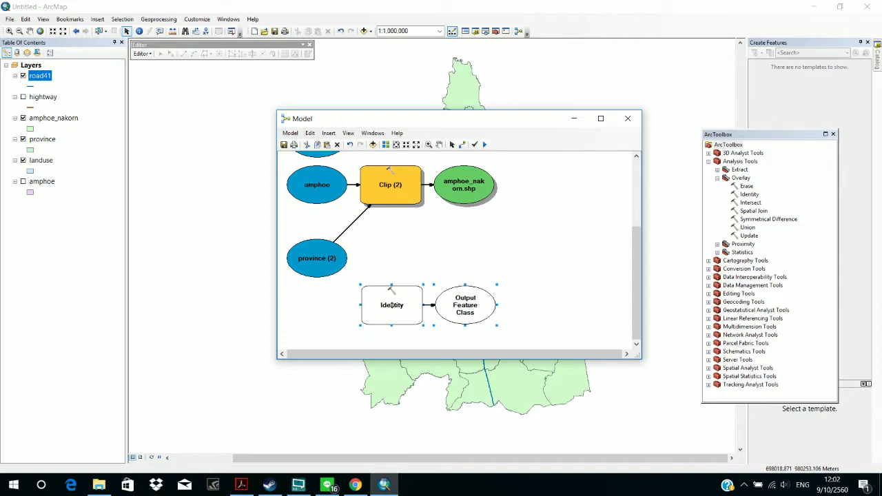
# Step: Open the model's Identity tool and set road41 as the input features and amphoe_nakorn as the identity features
pyautogui.click(465, 238)
pyautogui.click(379, 305)
pyautogui.click(379, 305)
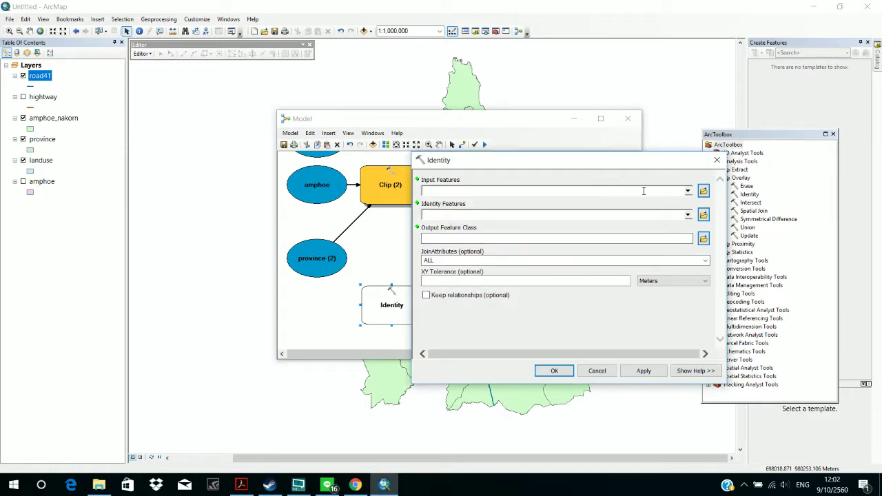
pyautogui.click(687, 191)
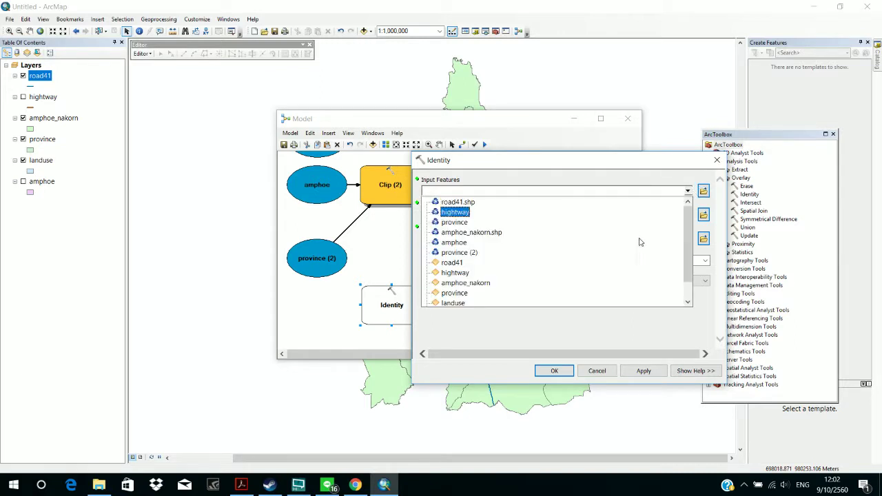
pyautogui.click(622, 257)
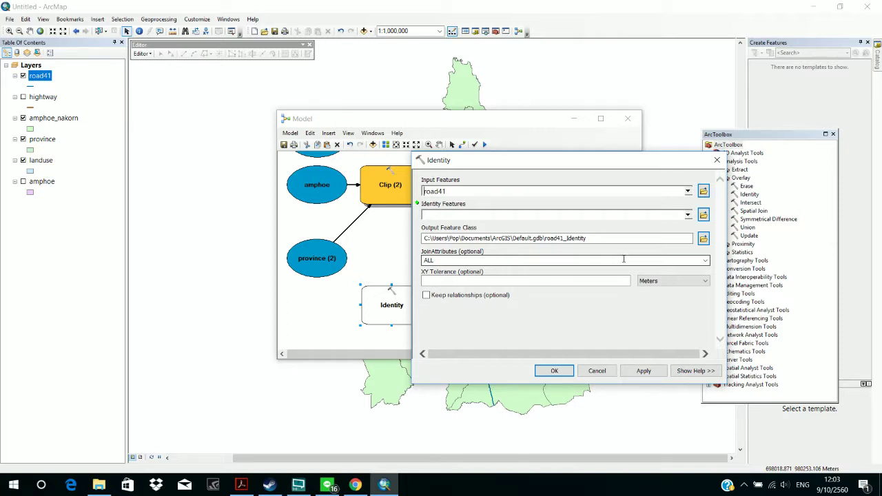
pyautogui.click(688, 215)
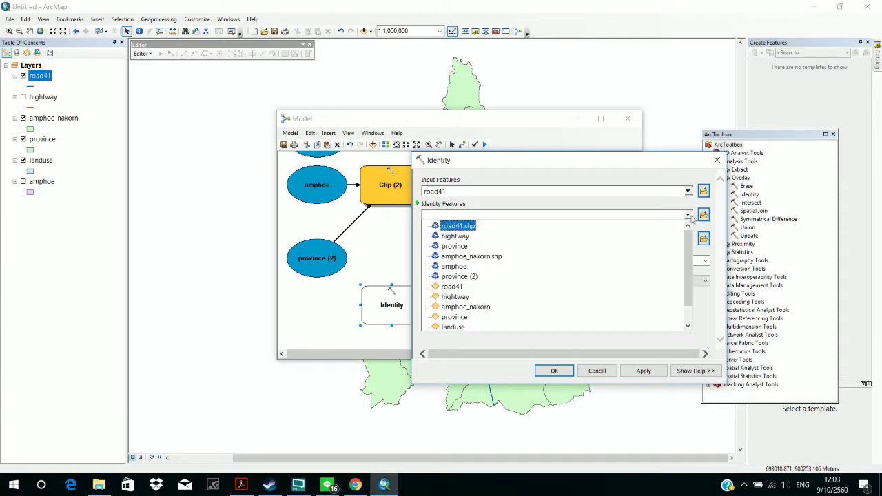
pyautogui.click(583, 309)
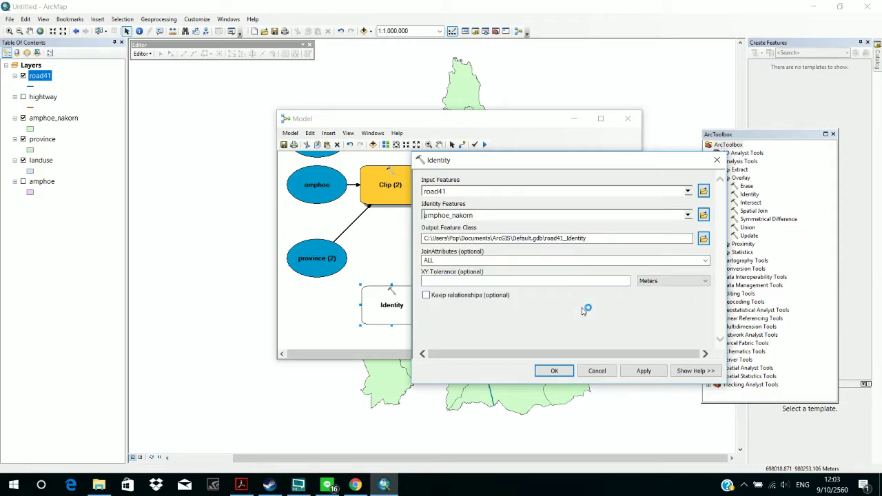
# Step: Name the Identity output feature class amphoe_road41 in Default.gdb and accept the tool settings
pyautogui.click(639, 242)
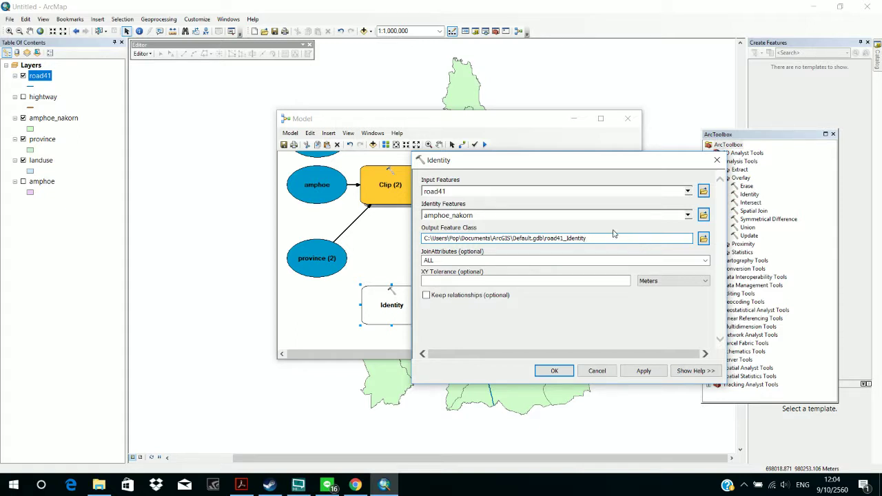
pyautogui.doubleClick(588, 239)
pyautogui.press('BackSpace')
pyautogui.hotkey('ctrl', 'z')
pyautogui.click(587, 239)
pyautogui.press('BackSpace')
pyautogui.press('BackSpace')
pyautogui.press('BackSpace')
pyautogui.press('BackSpace')
pyautogui.press('BackSpace')
pyautogui.press('BackSpace')
pyautogui.press('BackSpace')
pyautogui.press('BackSpace')
pyautogui.press('BackSpace')
pyautogui.press('BackSpace')
pyautogui.press('BackSpace')
pyautogui.press('BackSpace')
pyautogui.press('BackSpace')
pyautogui.press('BackSpace')
pyautogui.press('BackSpace')
pyautogui.write('iden')
pyautogui.write('_road')
pyautogui.press('BackSpace')
pyautogui.press('BackSpace')
pyautogui.press('BackSpace')
pyautogui.press('BackSpace')
pyautogui.write('amphoe_road41')
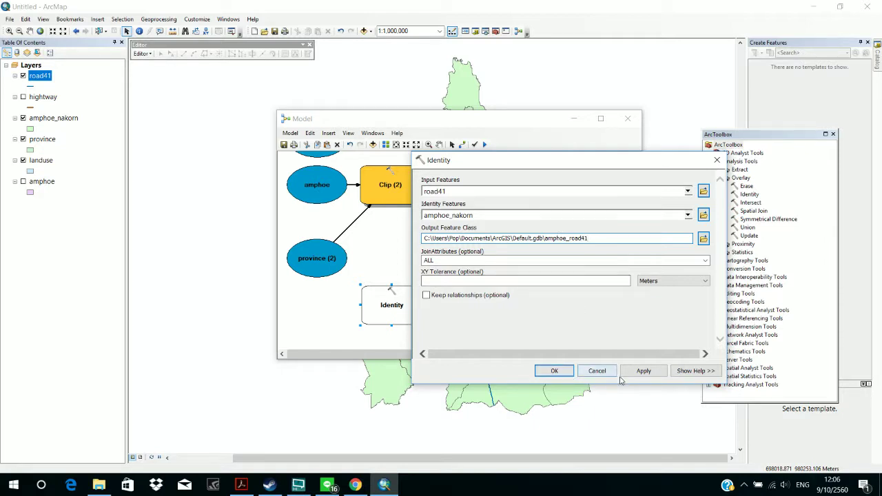
pyautogui.click(539, 370)
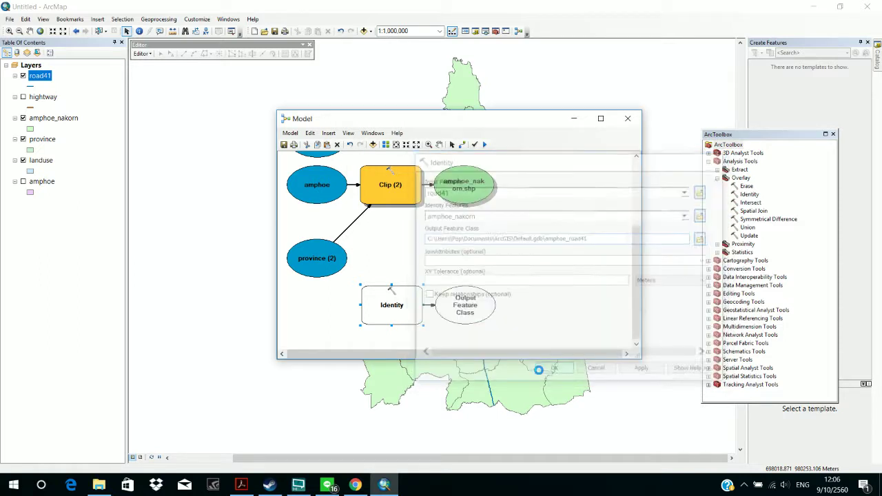
# Step: Run only the Identity tool in the model and add its amphoe_road41 output to the map, minimizing the model window
pyautogui.rightClick(414, 307)
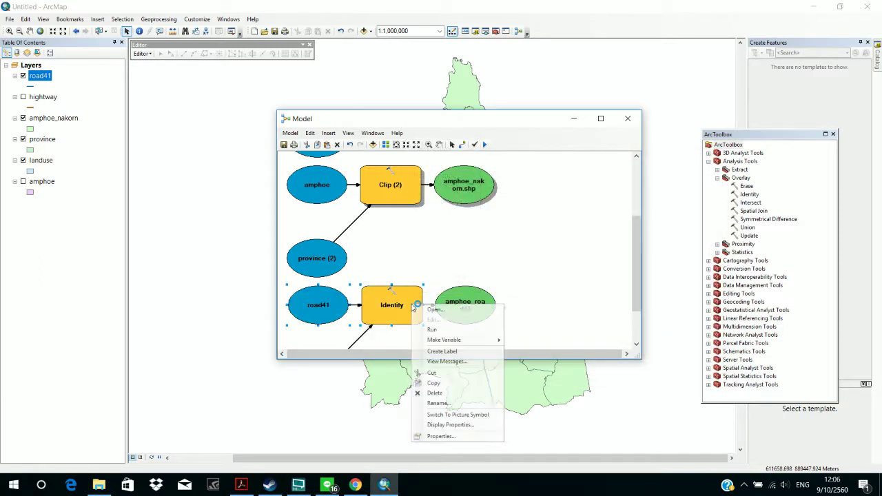
pyautogui.click(432, 330)
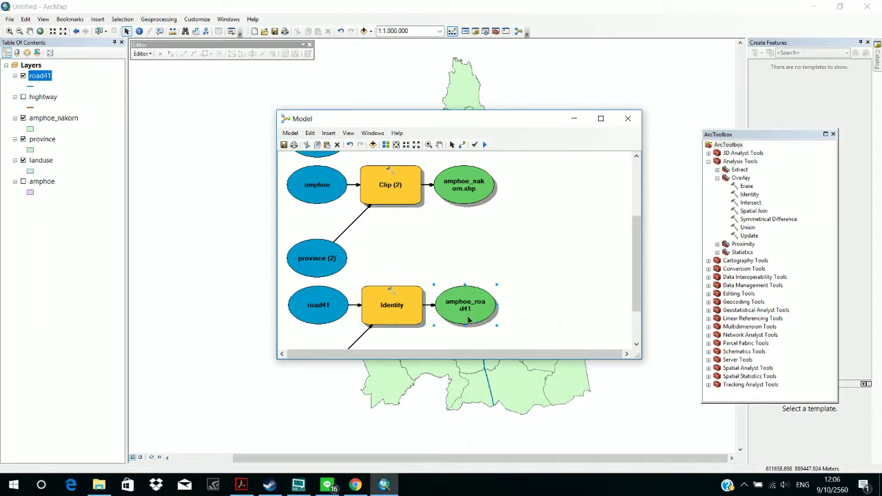
pyautogui.rightClick(468, 319)
pyautogui.click(484, 352)
pyautogui.click(625, 120)
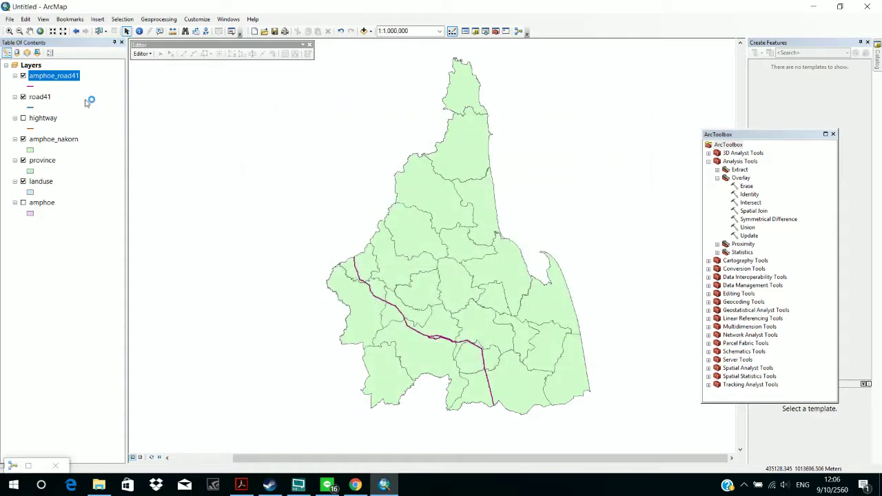
# Step: In the amphoe_road41 attribute table, recalculate LENGTH as geometry length in Kilometers using the data source's coordinate system
pyautogui.rightClick(75, 77)
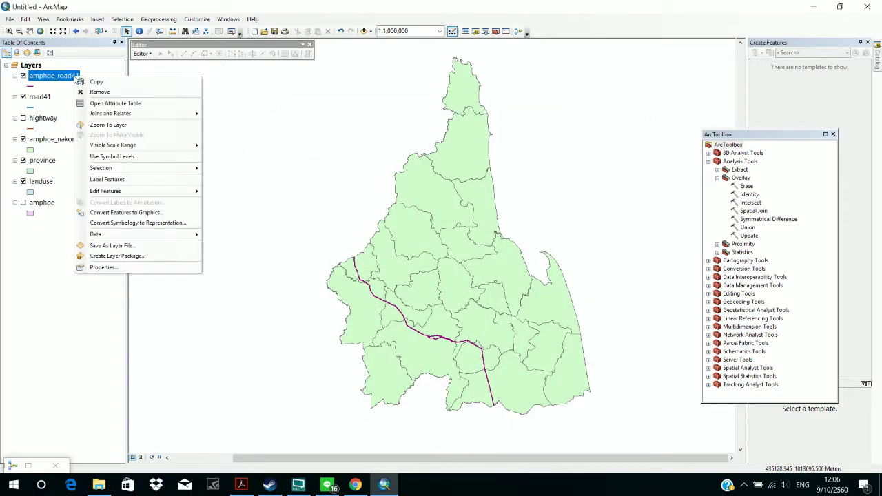
pyautogui.click(103, 105)
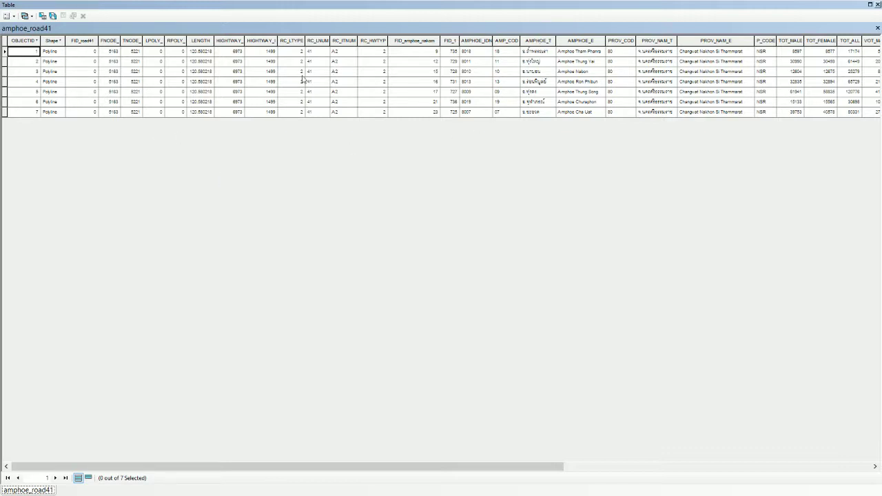
pyautogui.click(202, 41)
pyautogui.rightClick(203, 41)
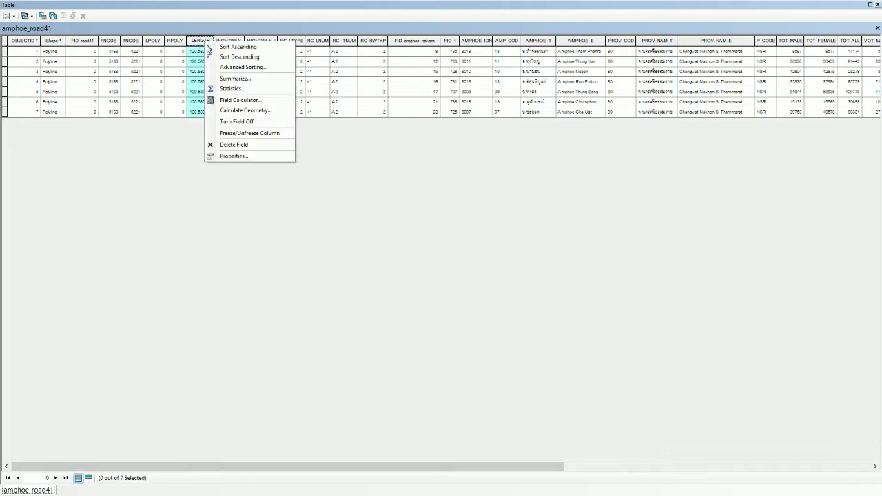
pyautogui.click(254, 111)
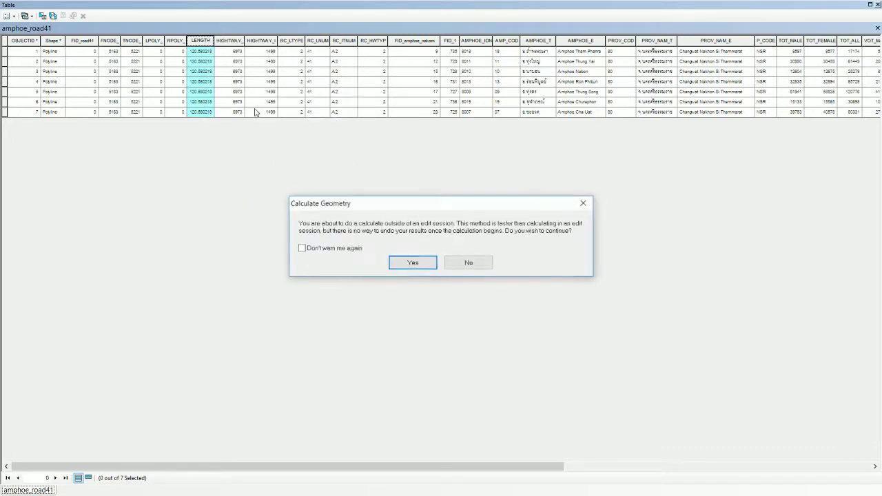
pyautogui.click(424, 265)
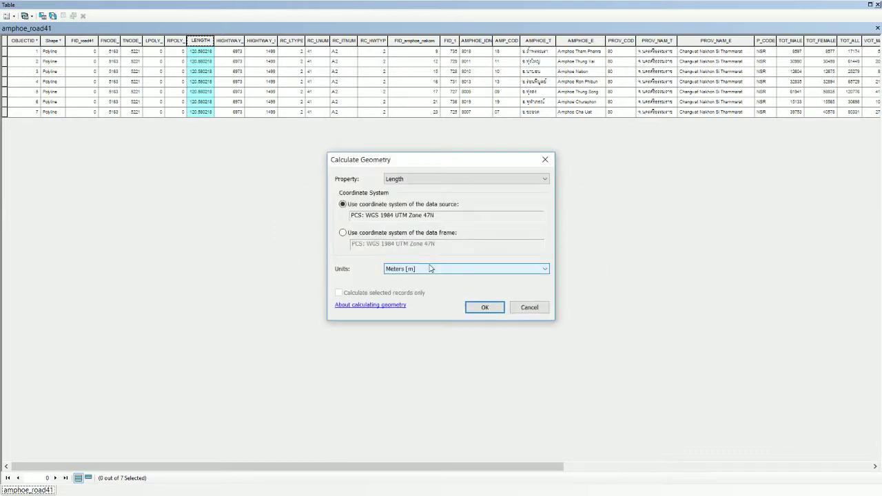
pyautogui.click(478, 270)
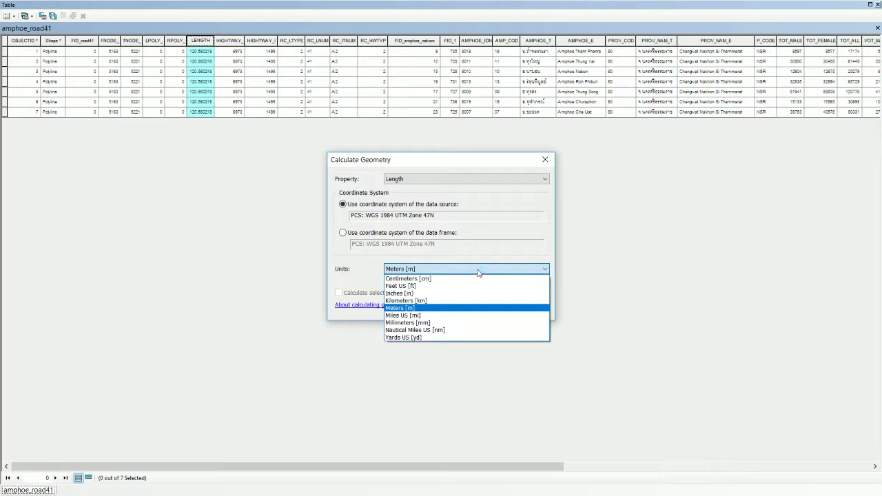
pyautogui.click(491, 222)
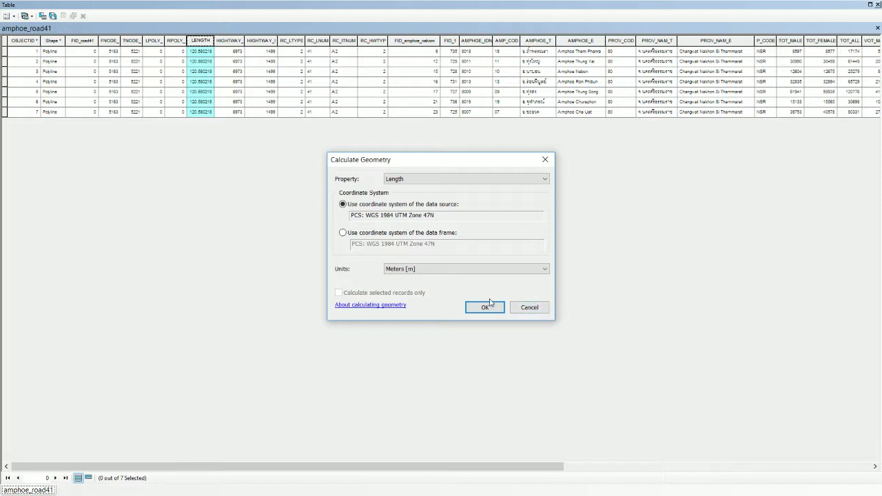
pyautogui.click(507, 273)
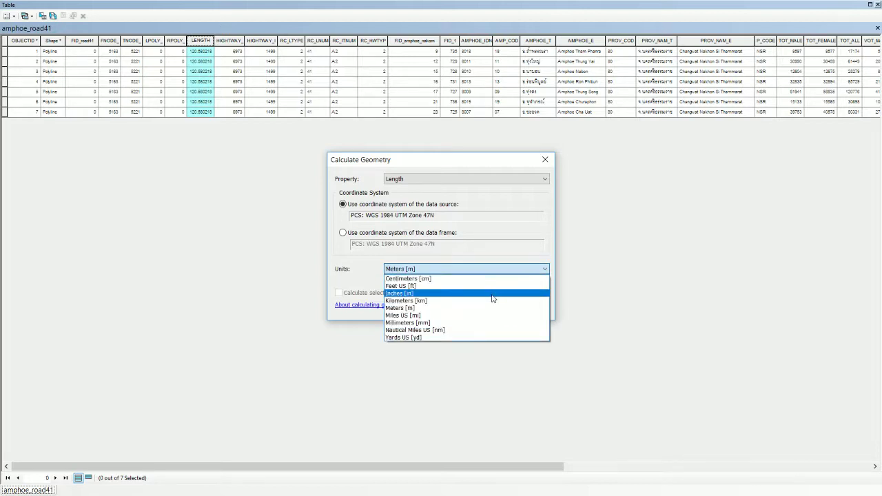
pyautogui.click(491, 300)
pyautogui.click(490, 306)
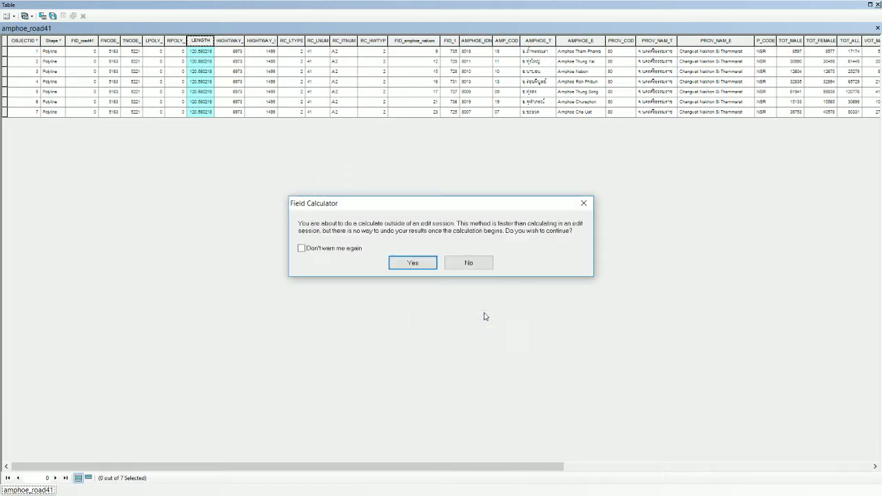
pyautogui.click(413, 263)
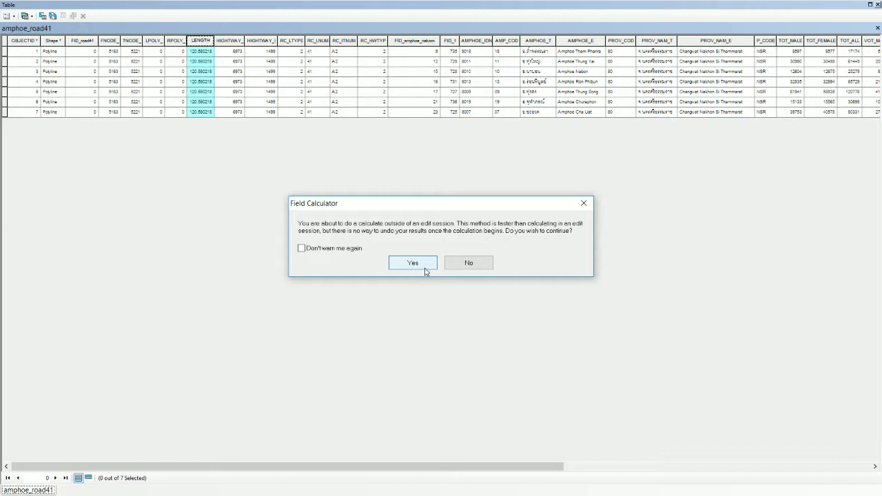
pyautogui.click(425, 272)
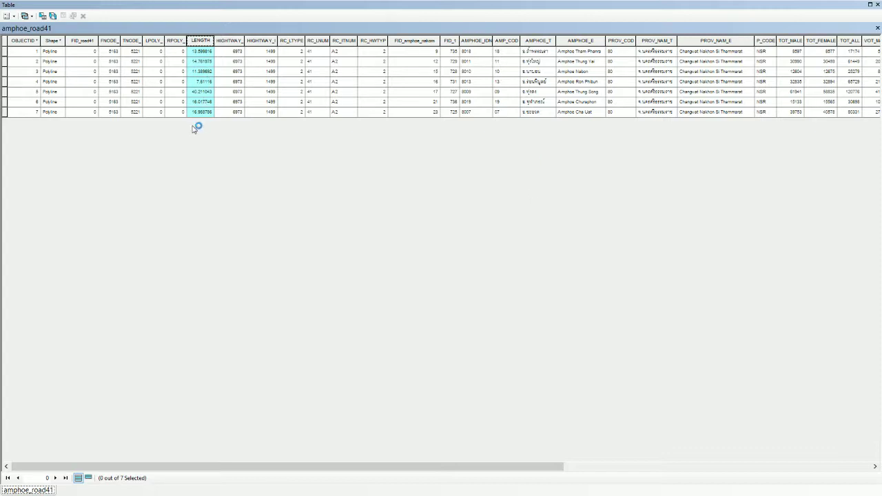
# Step: Check the statistics of the LENGTH field, read the road length per amphoe in the enlarged table, and close it
pyautogui.rightClick(210, 46)
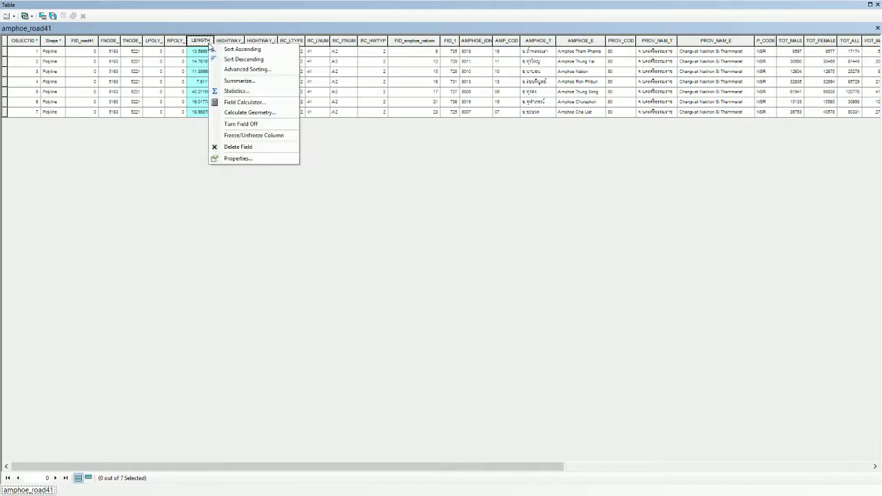
pyautogui.click(268, 92)
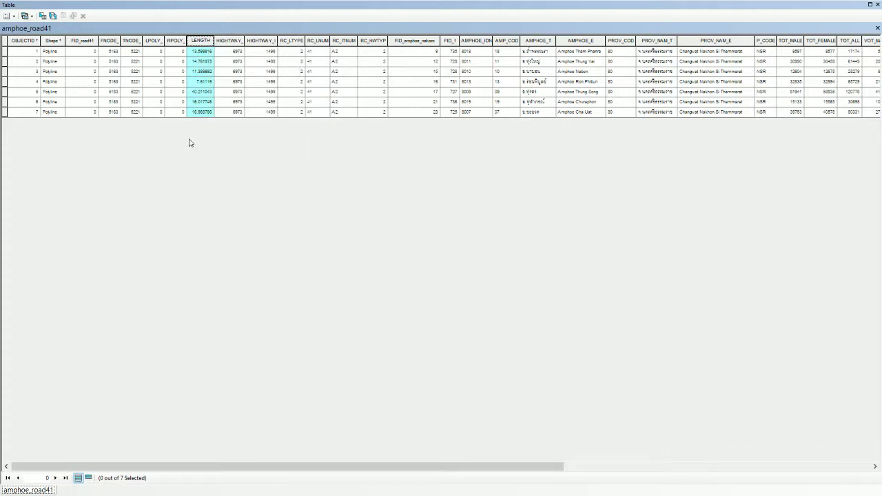
pyautogui.rightClick(210, 42)
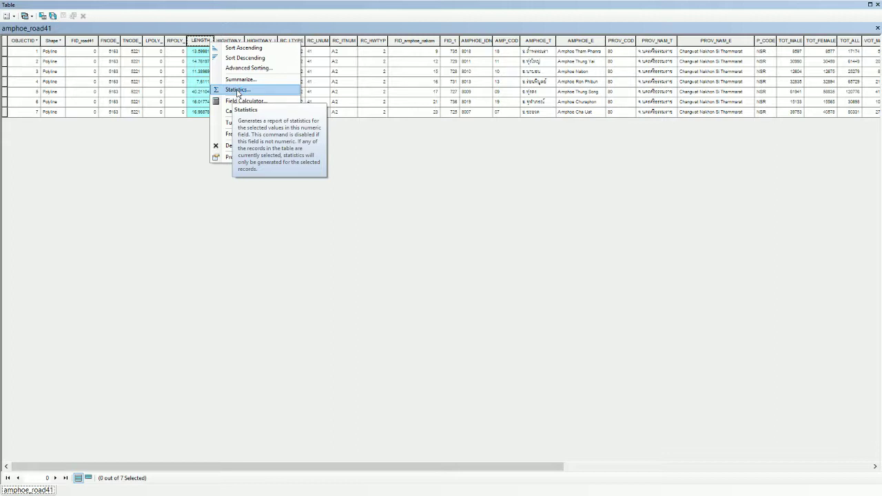
pyautogui.click(384, 155)
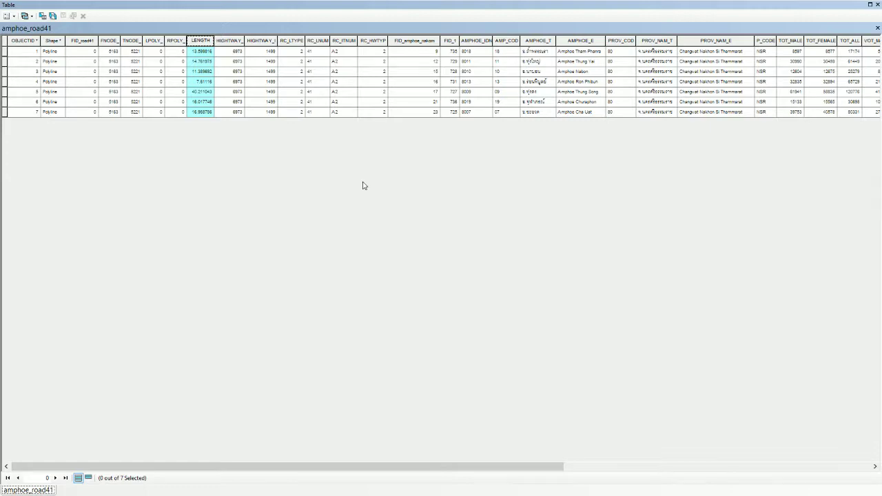
pyautogui.scroll(-2, 362, 184)
pyautogui.scroll(4, 365, 184)
pyautogui.scroll(2, 364, 184)
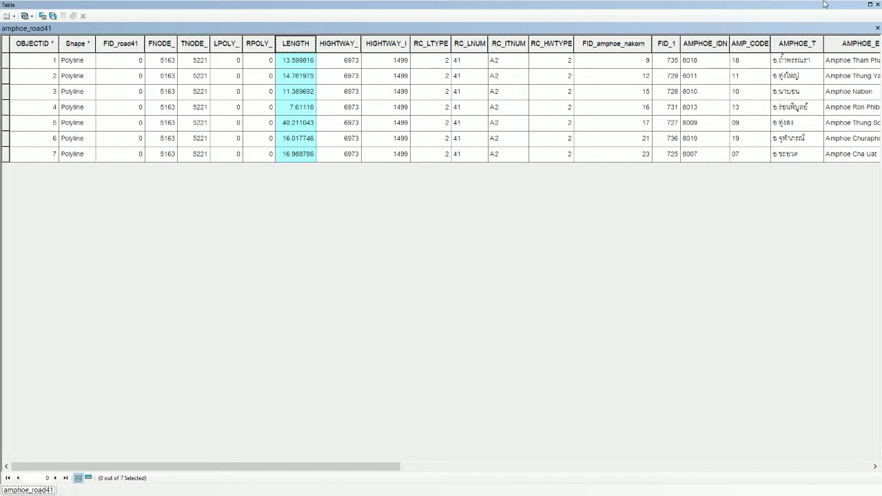
pyautogui.click(878, 5)
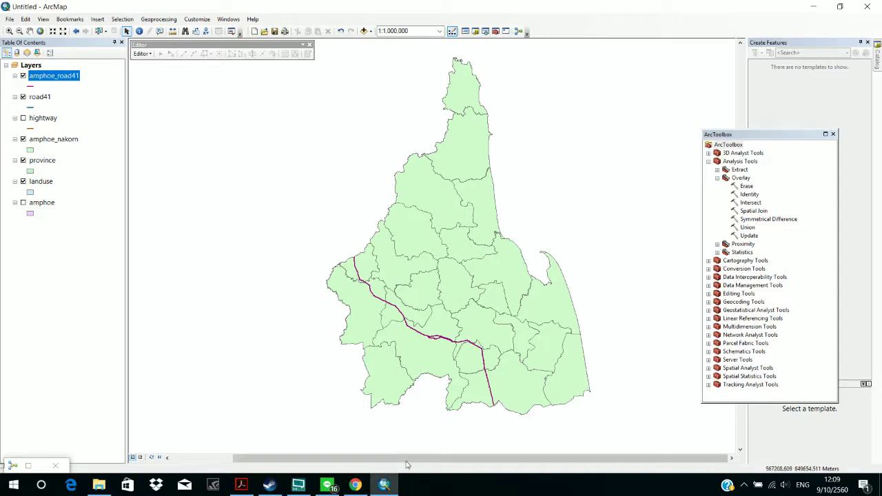
pyautogui.moveTo(384, 482)
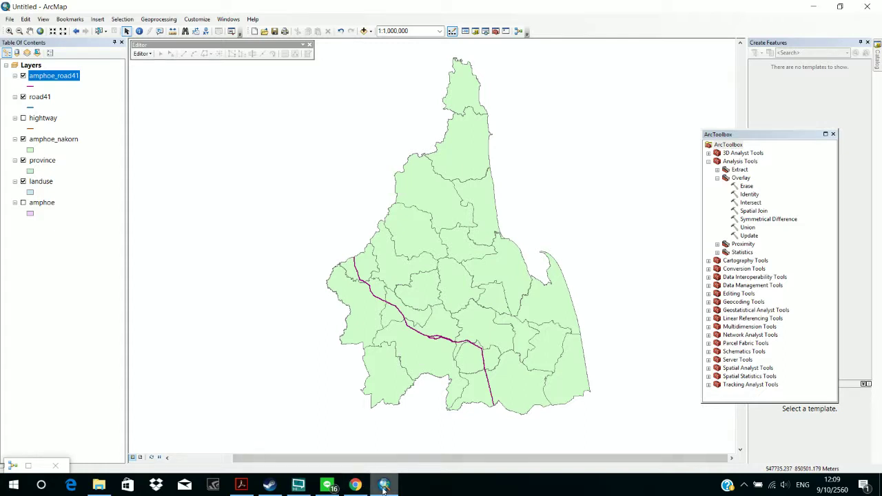
pyautogui.moveTo(384, 490)
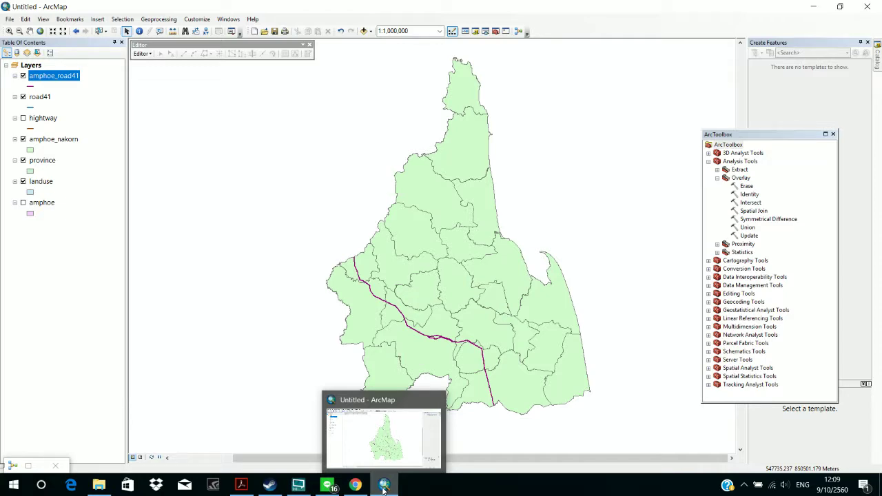
pyautogui.click(384, 489)
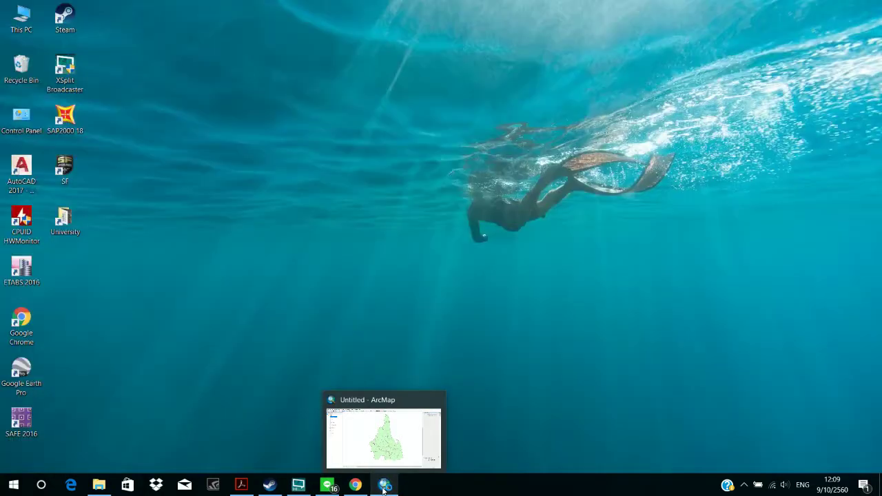
pyautogui.click(384, 489)
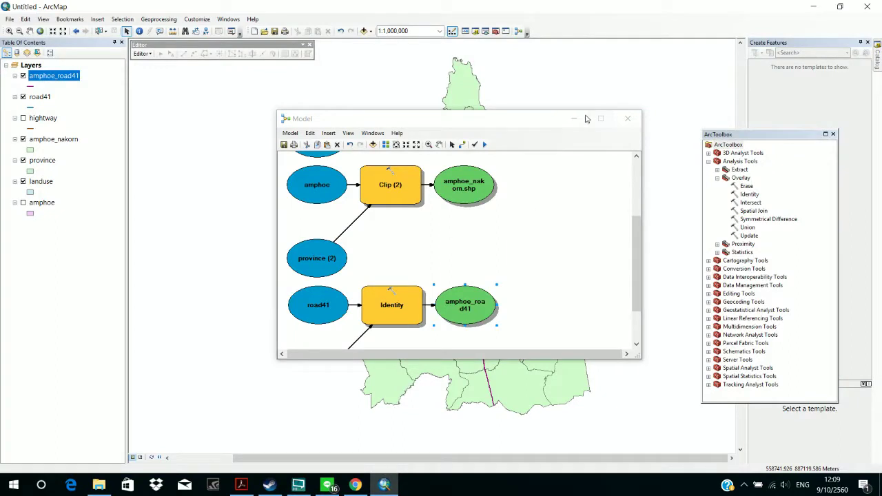
pyautogui.click(583, 119)
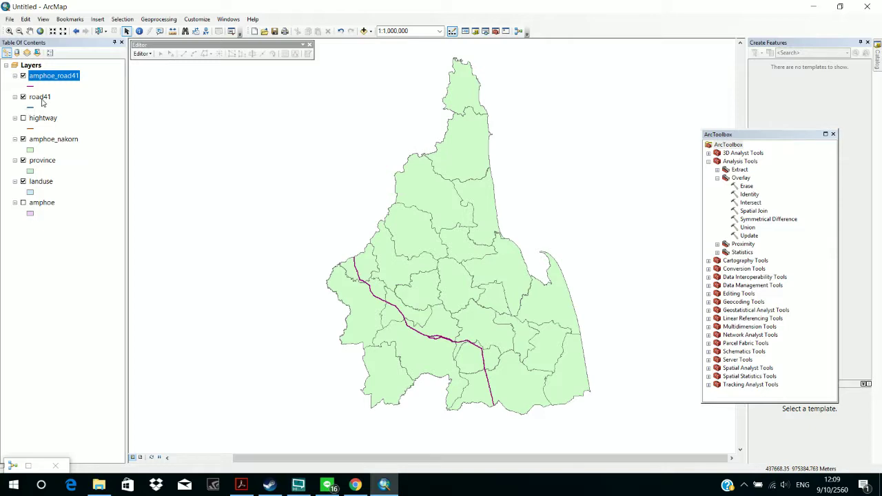
# Step: Reopen the amphoe_road41 attribute table at a larger text size, review the LENGTH field's statistics, and close the table
pyautogui.rightClick(66, 78)
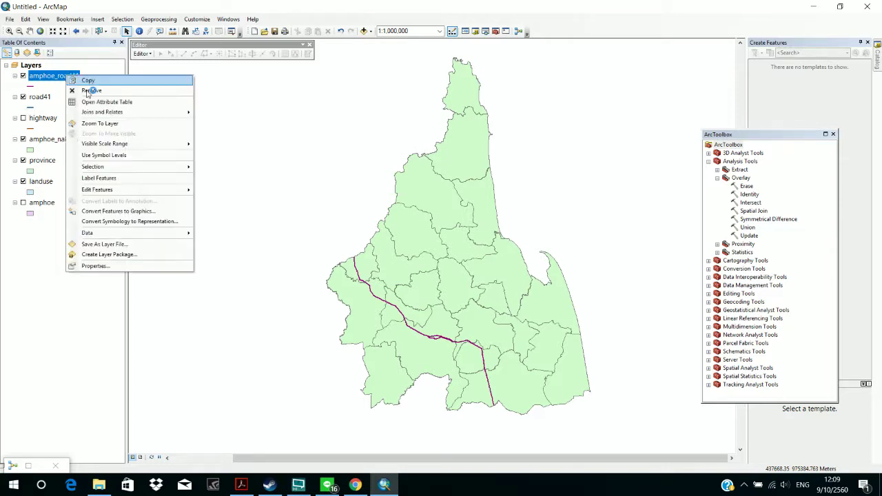
pyautogui.click(97, 103)
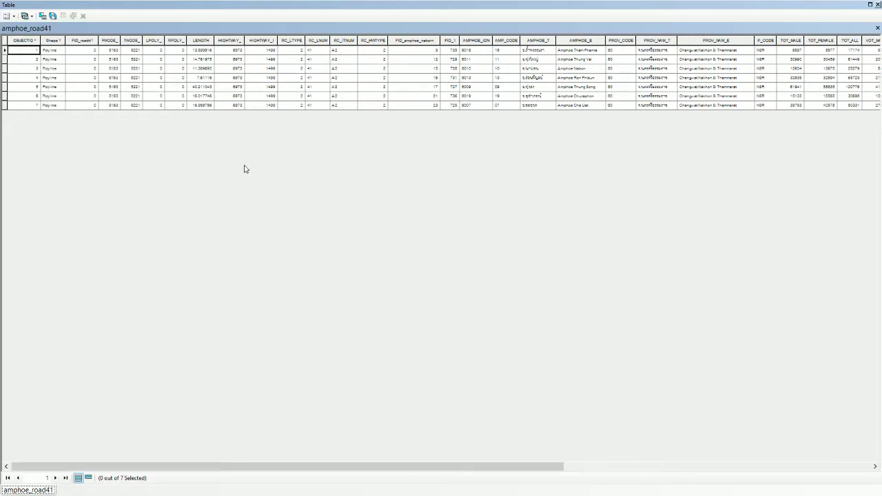
pyautogui.keyDown('ctrl'); pyautogui.scroll(3, 244, 169); pyautogui.keyUp('ctrl')
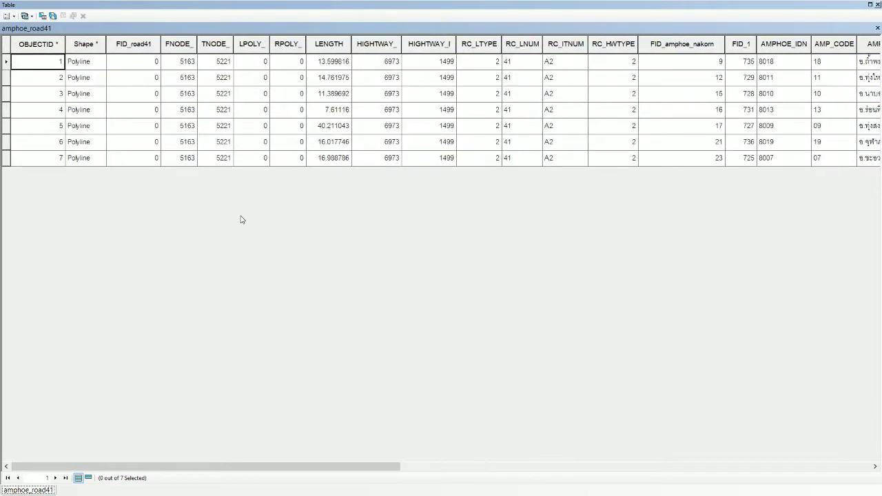
pyautogui.keyDown('ctrl'); pyautogui.scroll(1, 242, 219); pyautogui.keyUp('ctrl')
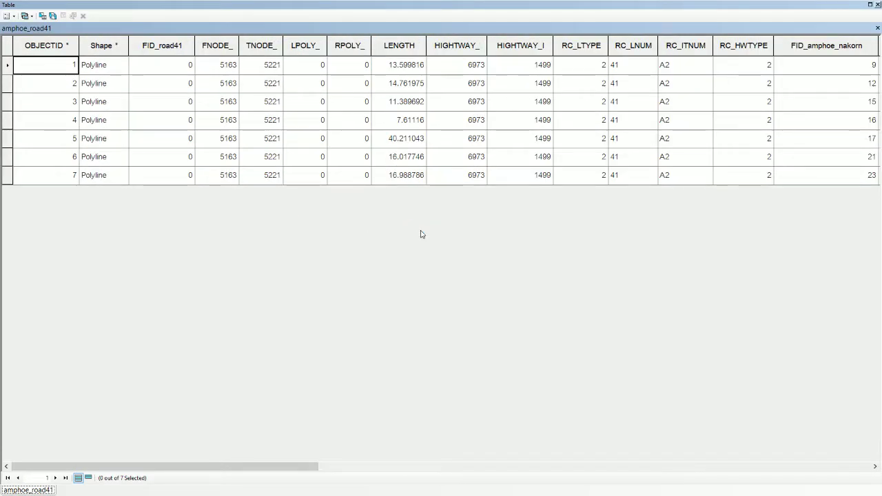
pyautogui.click(416, 41)
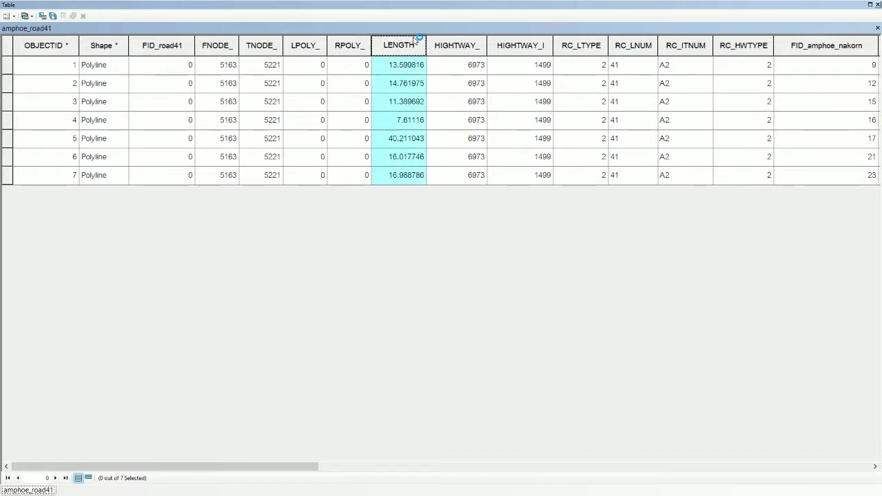
pyautogui.rightClick(416, 42)
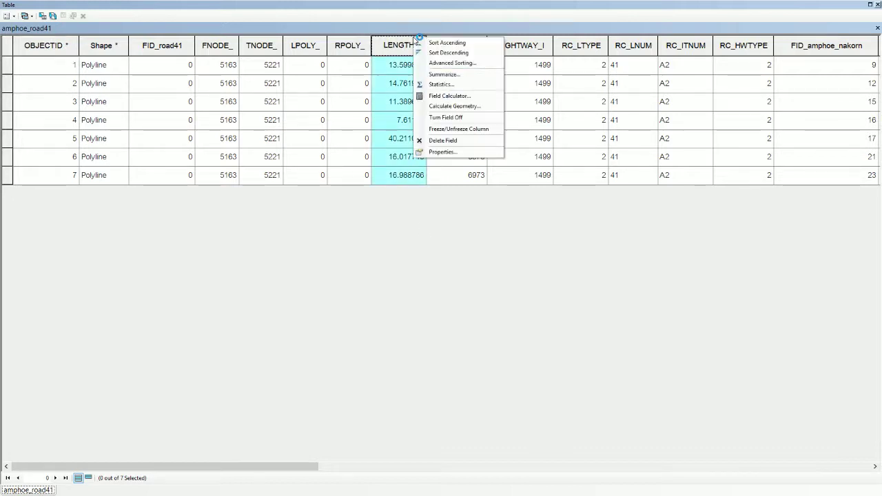
pyautogui.click(466, 86)
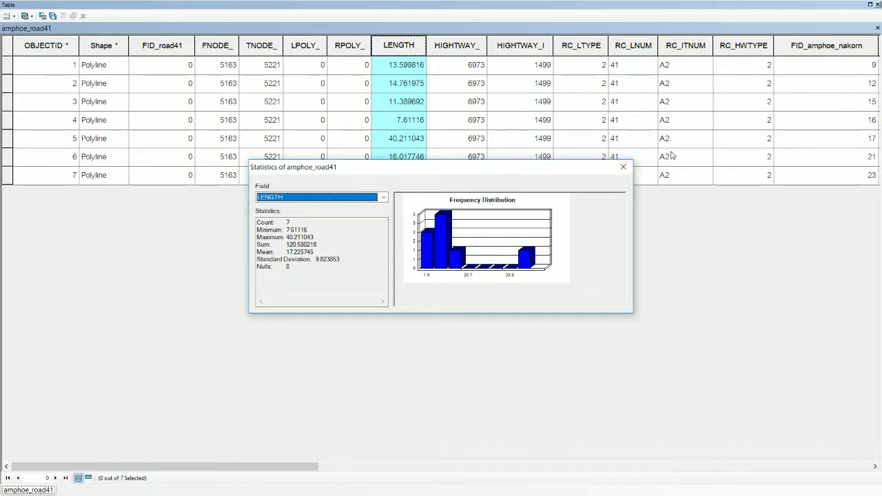
pyautogui.click(629, 167)
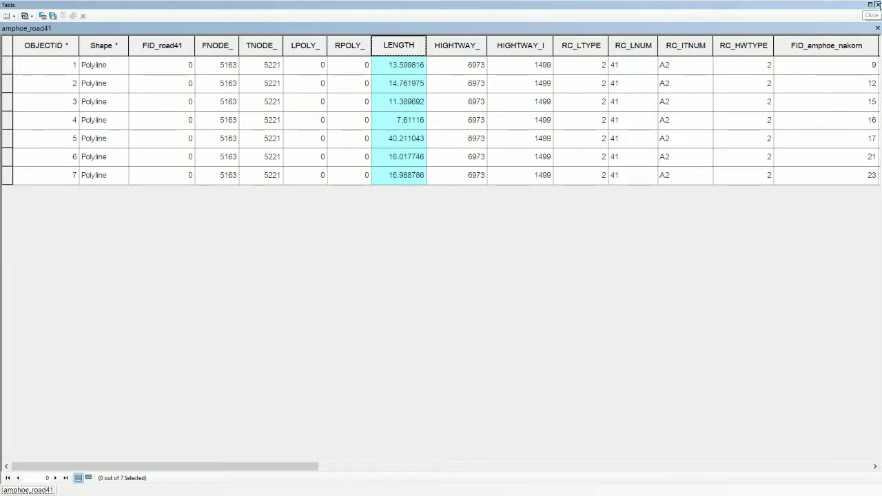
pyautogui.click(877, 4)
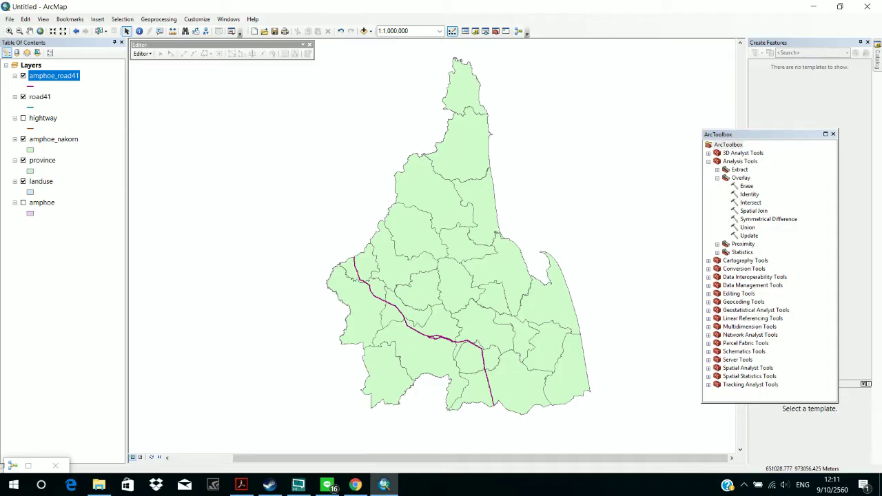
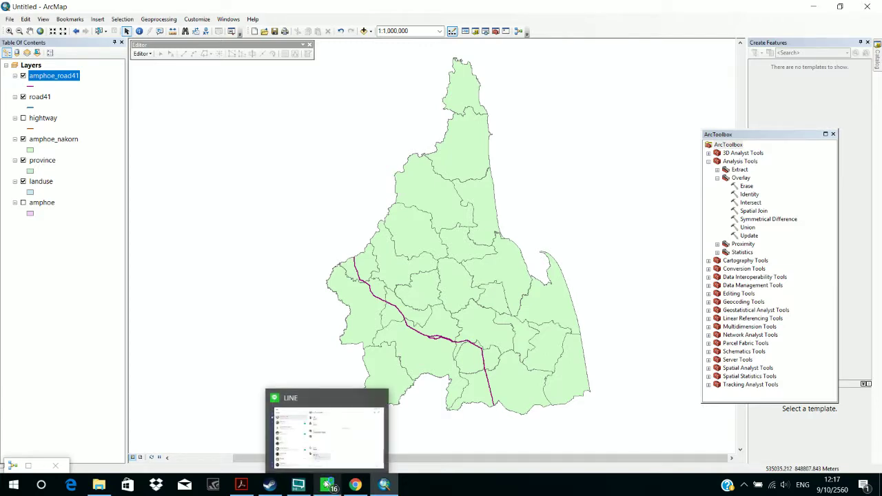
# Step: Switch to LINE, open the unread four-member group chat, and send the message "ขอให้รถไฟเสีย"
pyautogui.click(328, 485)
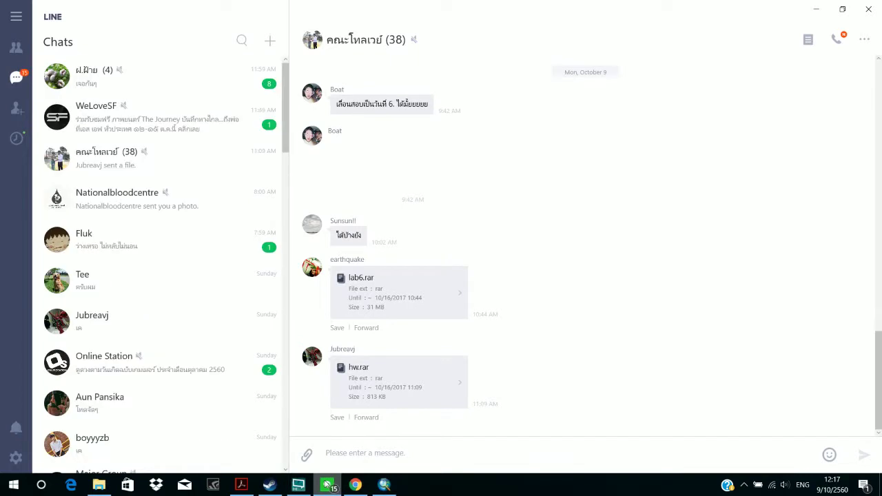
pyautogui.click(267, 89)
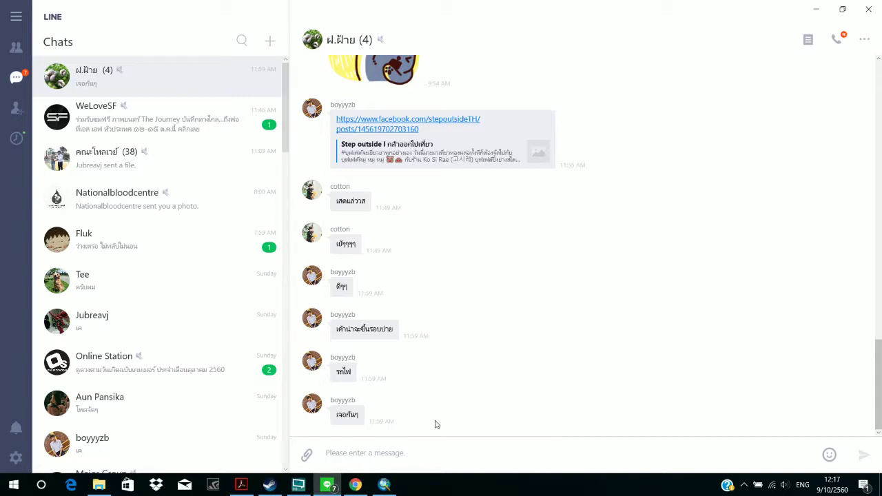
pyautogui.write('vi')
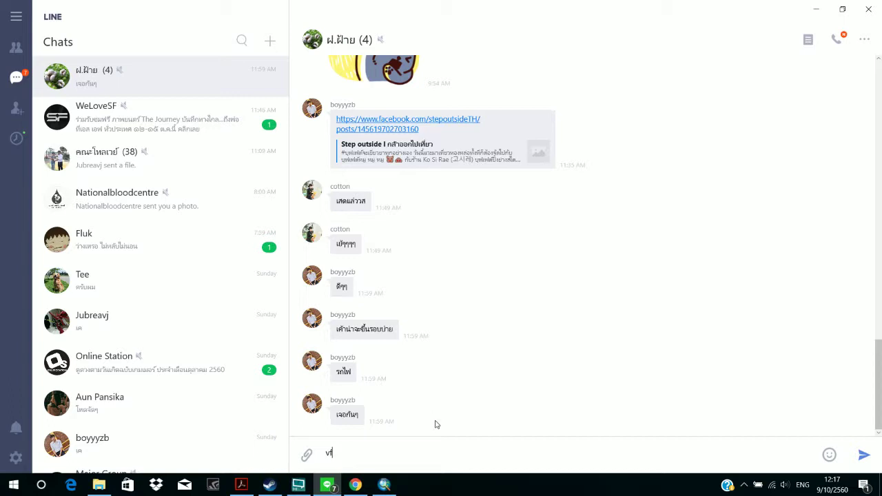
pyautogui.write('ให้รถไฟเสีย')
pyautogui.press('Return')
# Step: Send "555555555" as a follow-up message in the group chat and minimize LINE to return to ArcMap
pyautogui.write('66')
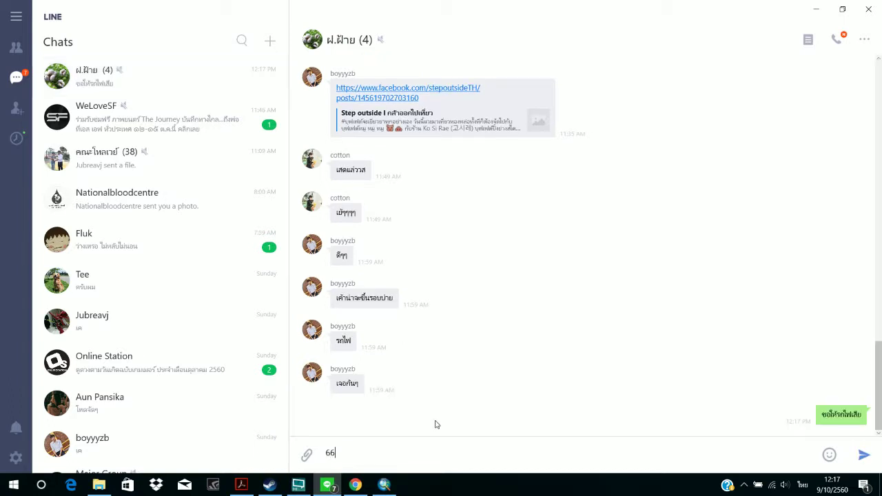
pyautogui.press('BackSpace')
pyautogui.press('BackSpace')
pyautogui.write('555555555')
pyautogui.press('Return')
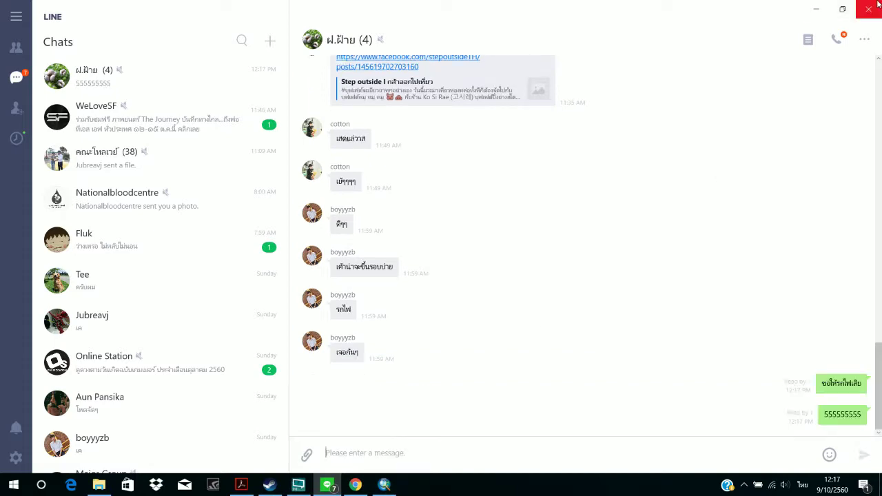
pyautogui.click(842, 9)
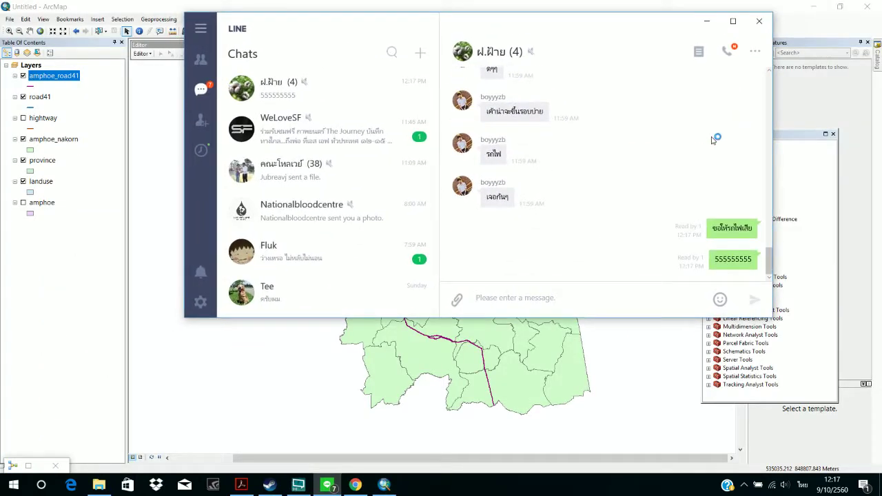
pyautogui.click(707, 21)
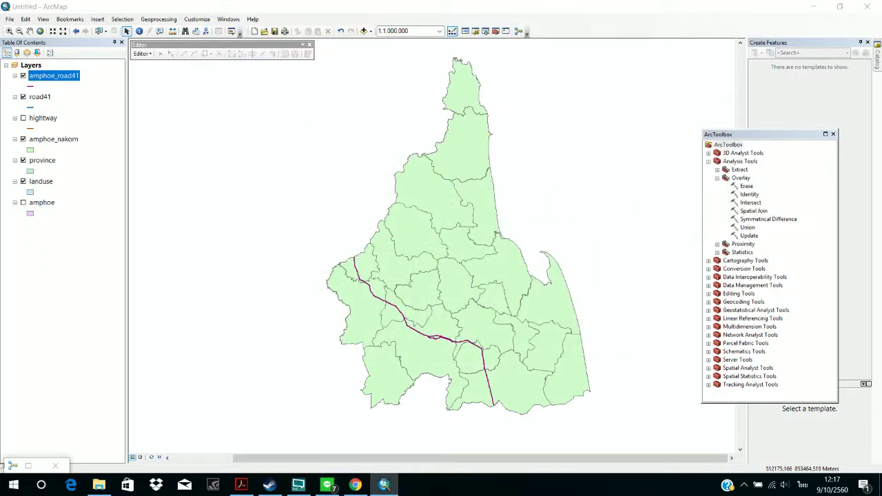
# Step: Restore the model window and add the Table To Excel conversion tool in the empty space below amphoe_nakorn
pyautogui.moveTo(355, 485)
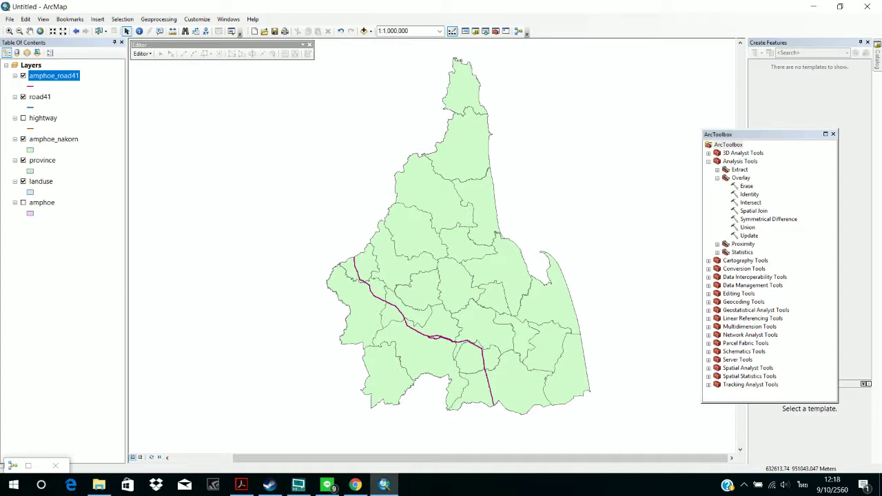
pyautogui.click(29, 466)
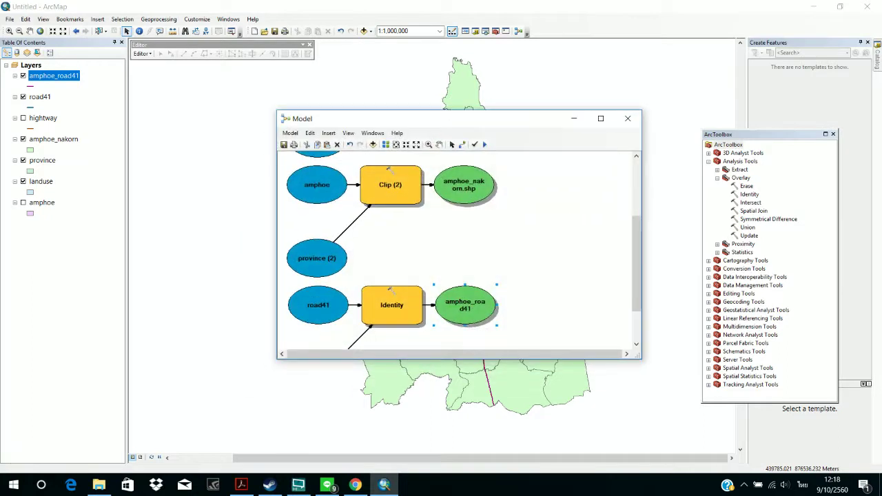
pyautogui.click(561, 263)
pyautogui.scroll(-2, 560, 266)
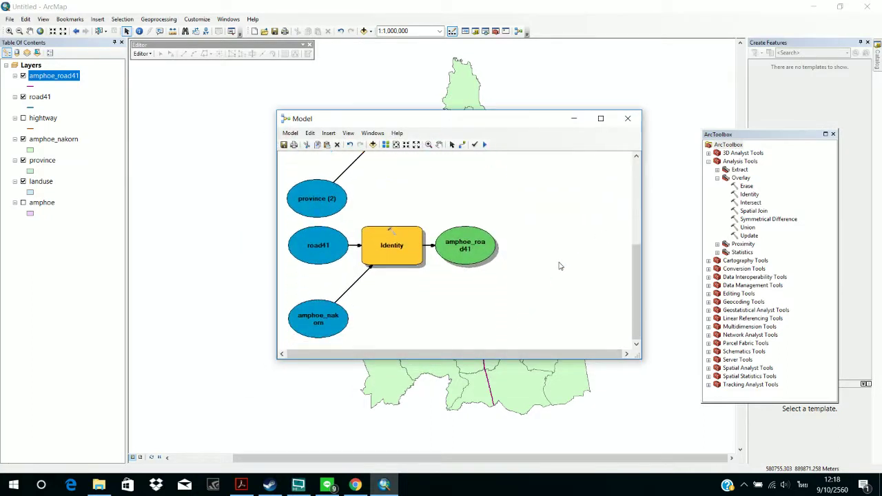
pyautogui.scroll(-5, 559, 266)
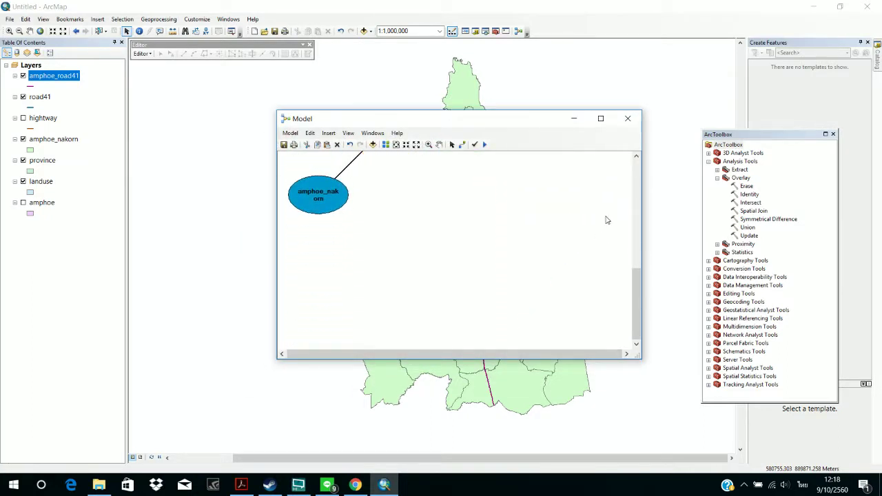
pyautogui.click(717, 178)
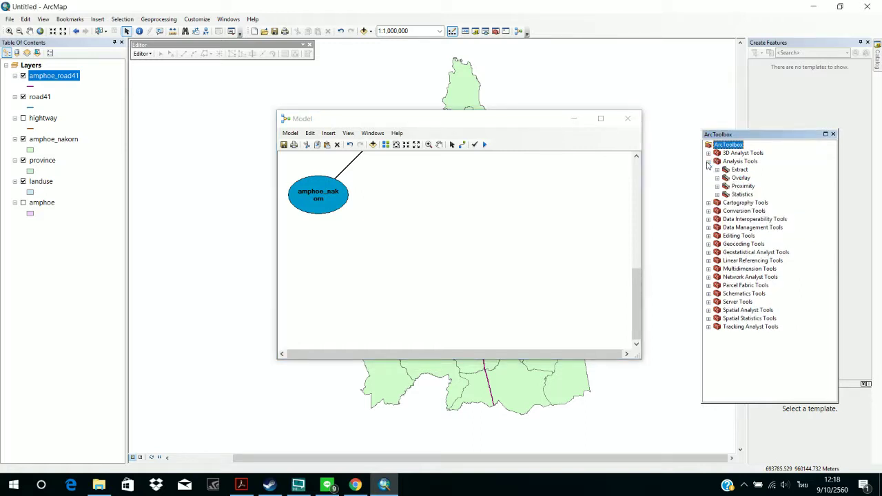
pyautogui.click(708, 161)
pyautogui.click(708, 178)
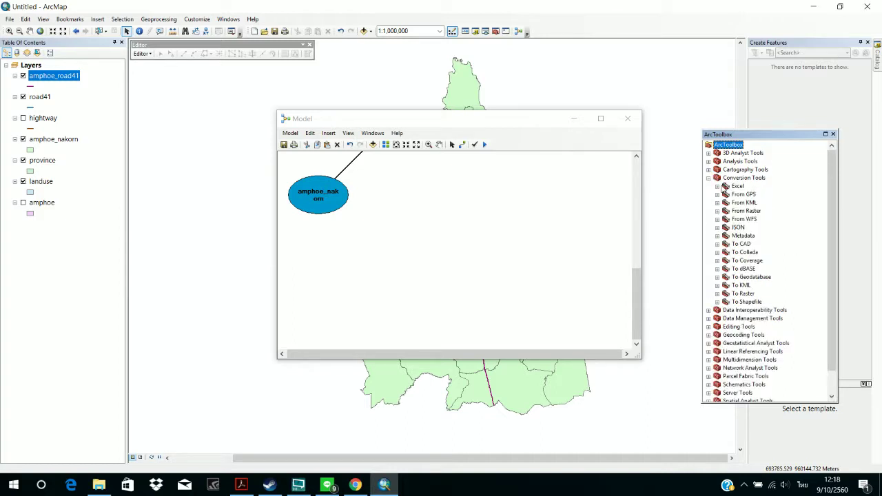
pyautogui.doubleClick(723, 187)
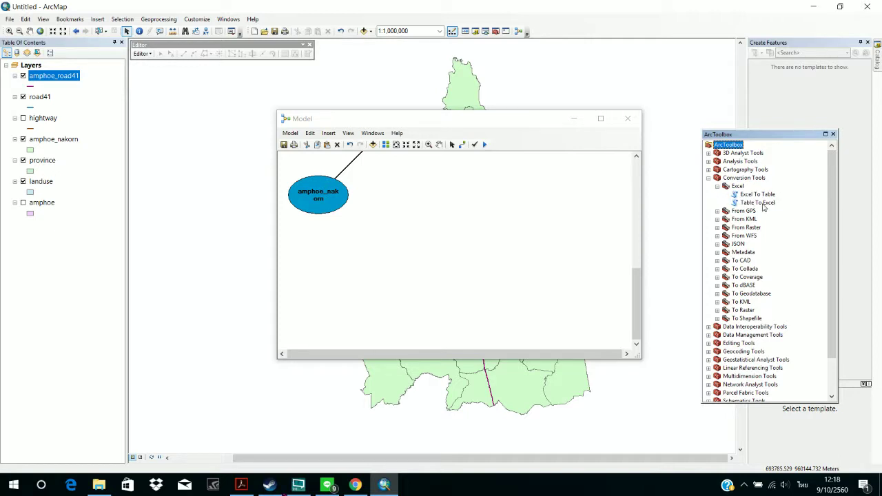
pyautogui.moveTo(763, 207); pyautogui.dragTo(414, 255)
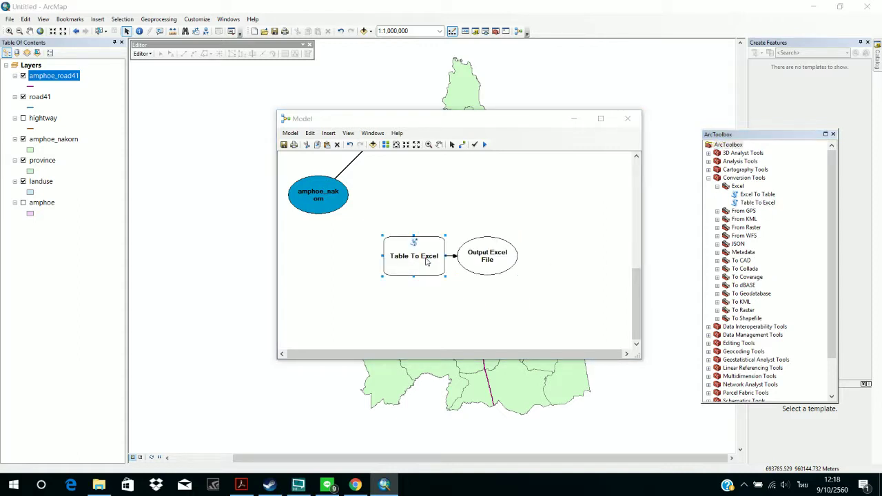
# Step: Open the Table To Excel tool's settings and choose the amphoe_road41 layer as its input table
pyautogui.doubleClick(427, 261)
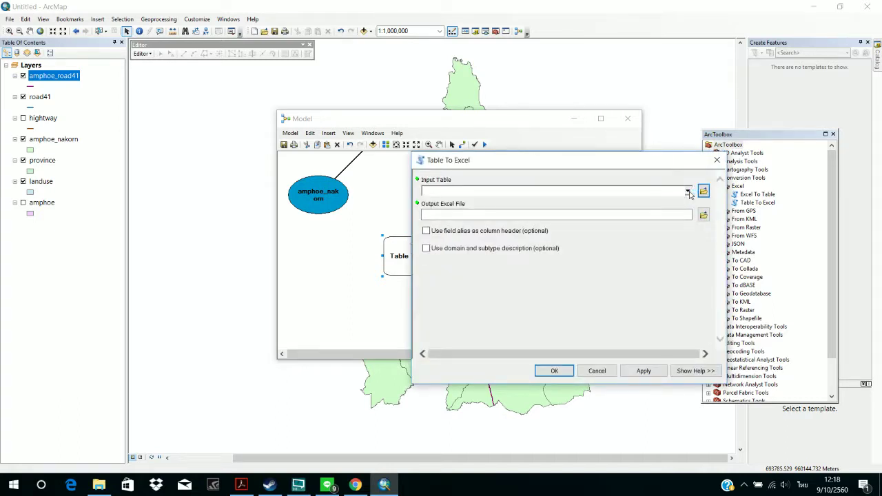
pyautogui.click(688, 192)
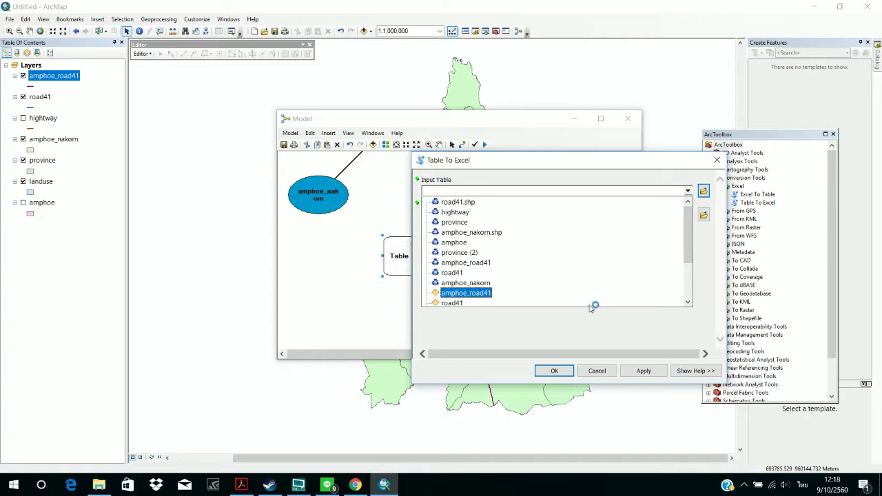
pyautogui.scroll(-2, 603, 282)
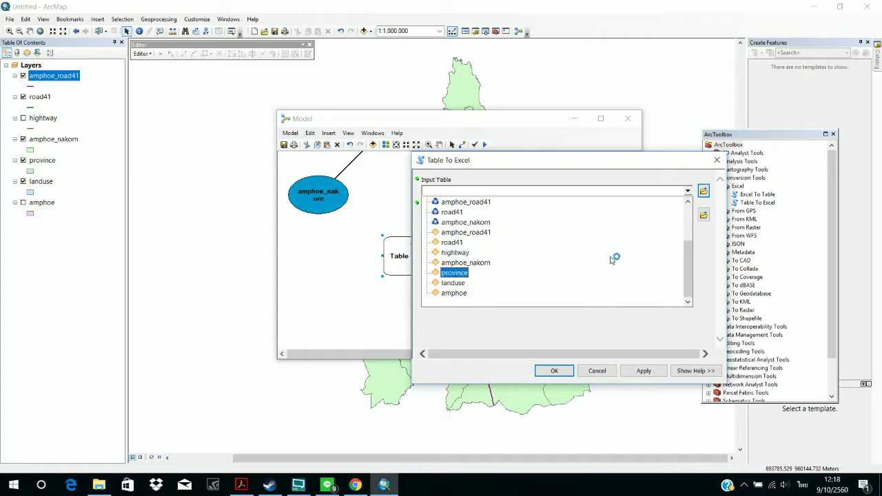
pyautogui.click(519, 233)
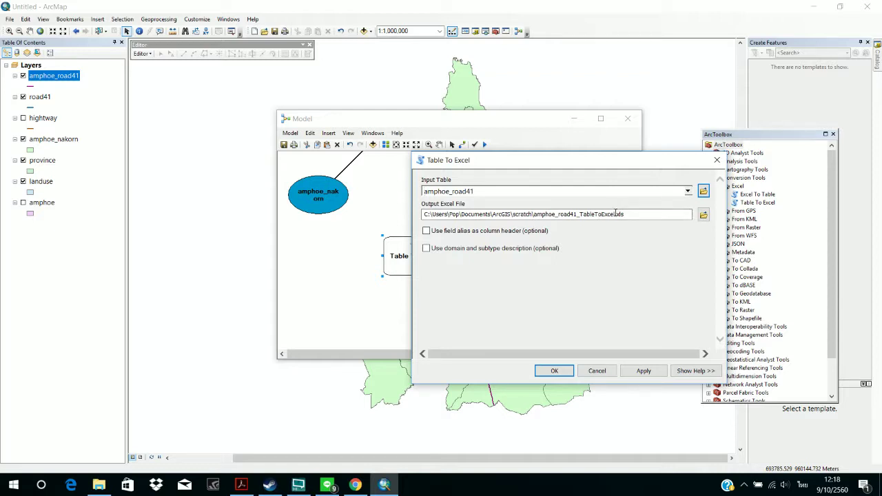
# Step: Replace the default output Excel file name with cost.xls and accept the Table To Excel settings
pyautogui.click(615, 215)
pyautogui.press('BackSpace')
pyautogui.press('BackSpace')
pyautogui.press('BackSpace')
pyautogui.press('BackSpace')
pyautogui.press('BackSpace')
pyautogui.press('BackSpace')
pyautogui.press('BackSpace')
pyautogui.press('BackSpace')
pyautogui.press('BackSpace')
pyautogui.press('BackSpace')
pyautogui.press('BackSpace')
pyautogui.press('BackSpace')
pyautogui.press('BackSpace')
pyautogui.press('BackSpace')
pyautogui.press('BackSpace')
pyautogui.press('BackSpace')
pyautogui.press('BackSpace')
pyautogui.press('BackSpace')
pyautogui.press('BackSpace')
pyautogui.press('BackSpace')
pyautogui.press('BackSpace')
pyautogui.press('BackSpace')
pyautogui.press('BackSpace')
pyautogui.press('BackSpace')
pyautogui.press('BackSpace')
pyautogui.press('BackSpace')
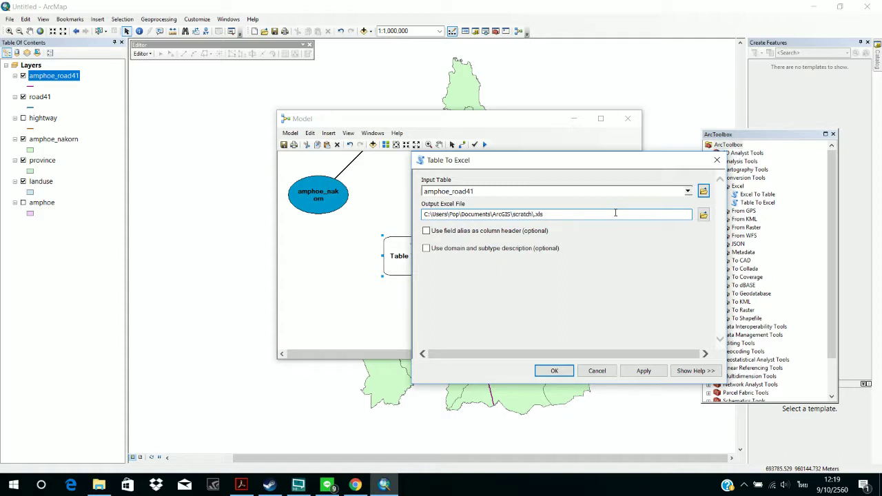
pyautogui.write('ฤ')
pyautogui.press('BackSpace')
pyautogui.press('`')
pyautogui.write('A')
pyautogui.press('BackSpace')
pyautogui.press('`')
pyautogui.press('`')
pyautogui.press('`')
pyautogui.press('BackSpace')
pyautogui.press('`')
pyautogui.write('A')
pyautogui.click(568, 373)
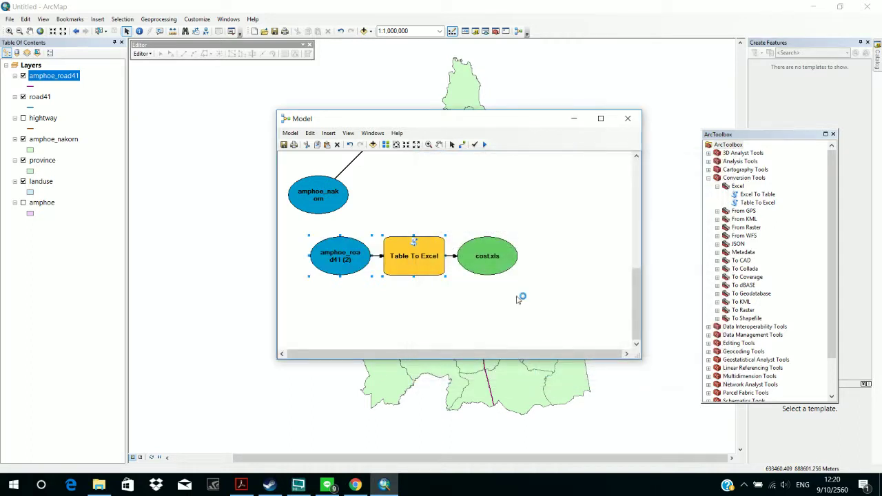
# Step: Run only the Table To Excel tool in the model, select its cost.xls output, and show the desktop
pyautogui.rightClick(410, 254)
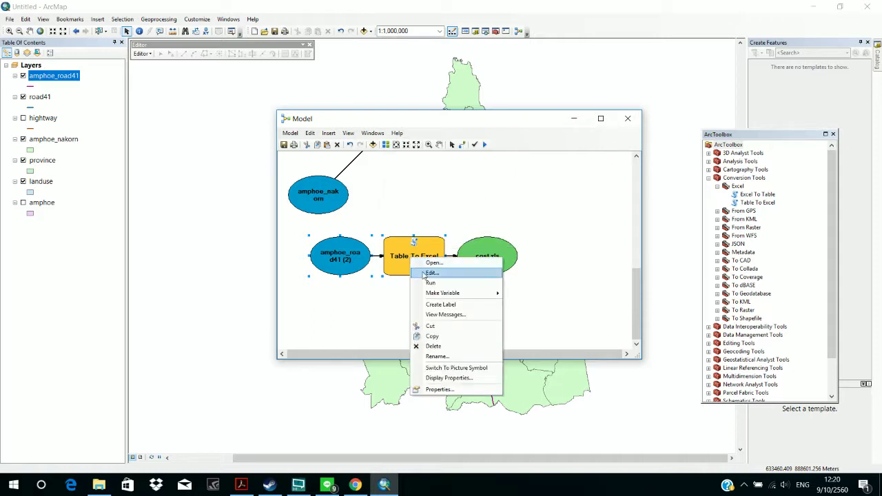
pyautogui.click(425, 285)
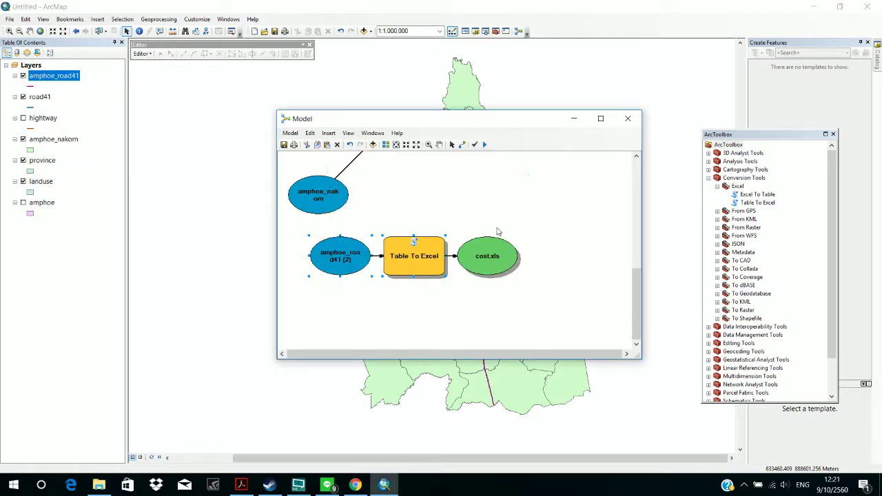
pyautogui.click(491, 242)
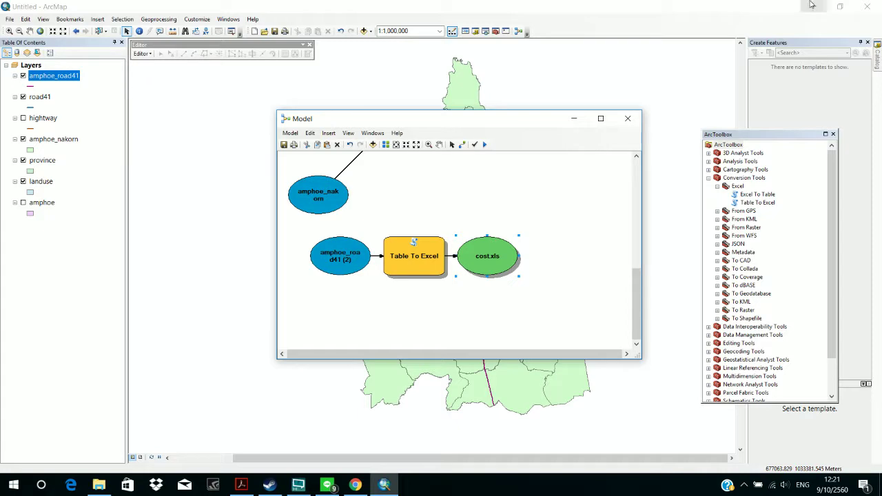
pyautogui.press('super+d')
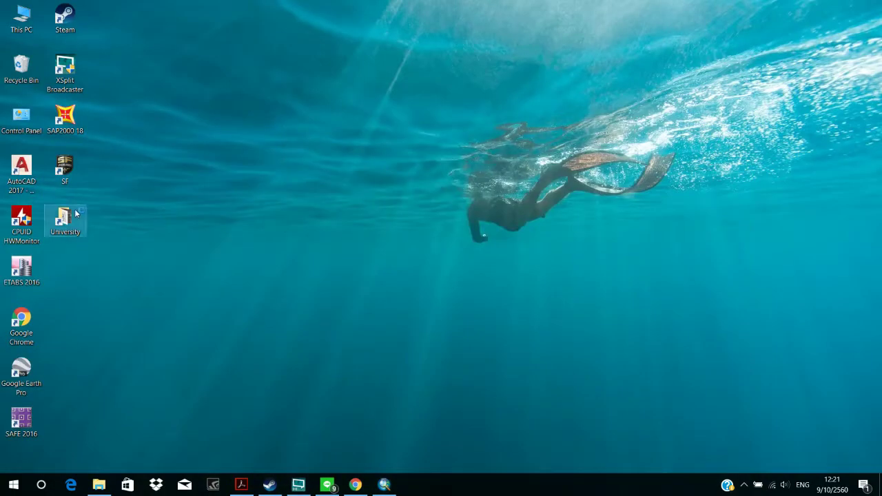
# Step: Browse to University > GIS > Lab > Lab7 > data and look through its files for the exported cost file
pyautogui.doubleClick(76, 210)
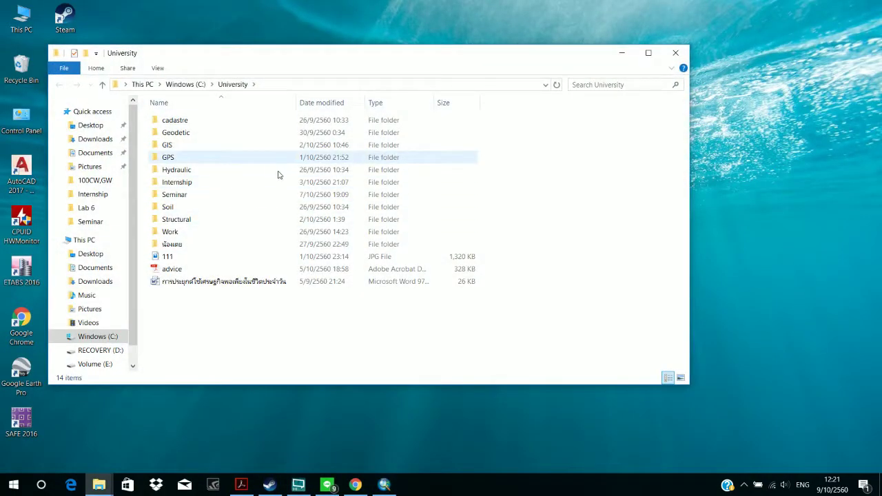
pyautogui.doubleClick(299, 146)
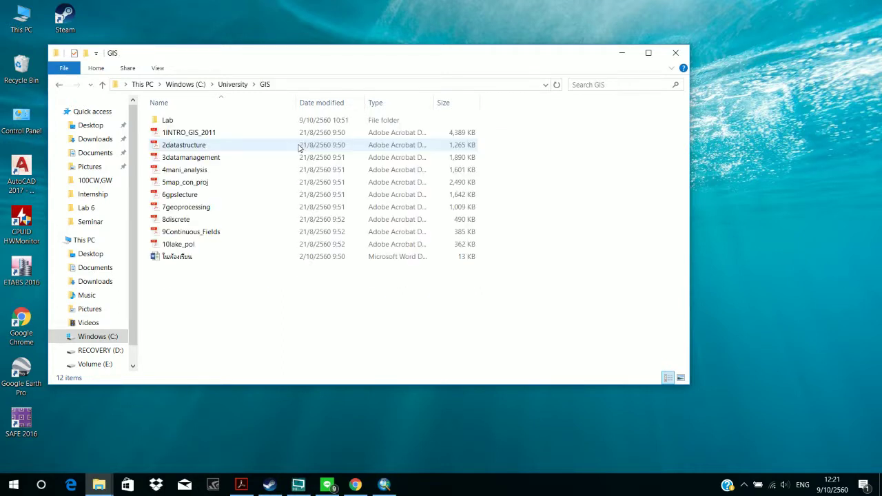
pyautogui.doubleClick(310, 121)
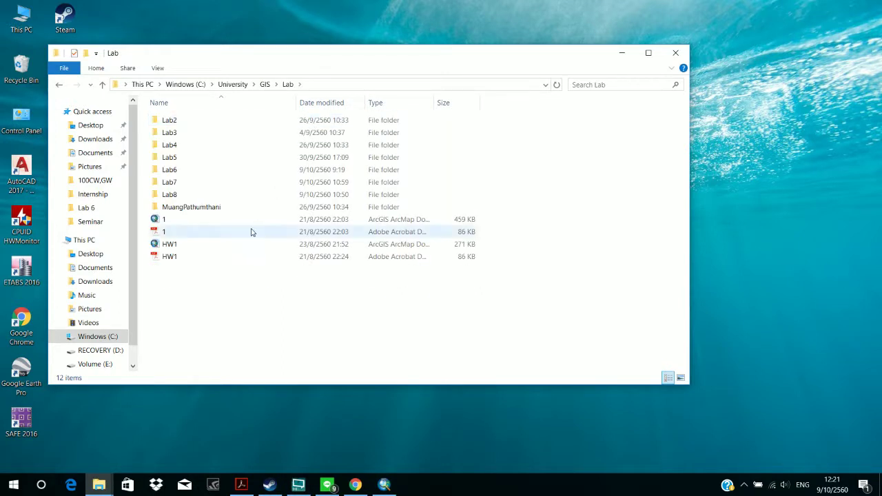
pyautogui.doubleClick(274, 173)
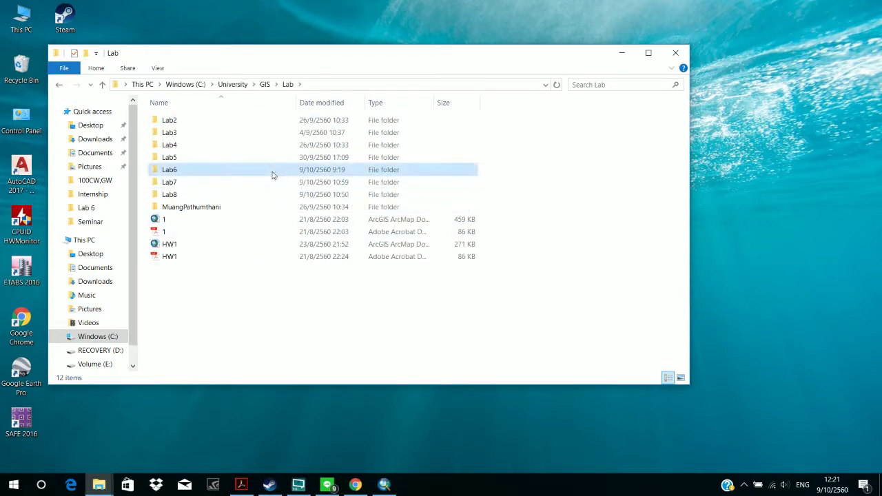
pyautogui.doubleClick(269, 183)
pyautogui.doubleClick(284, 120)
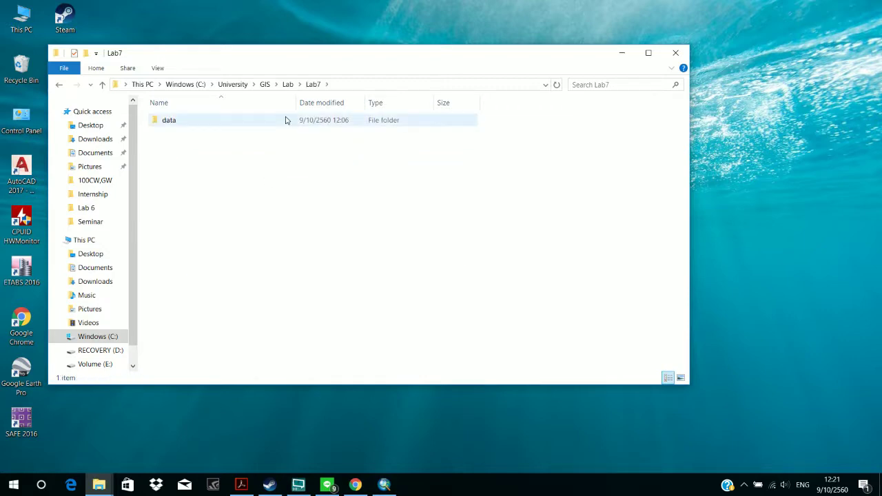
pyautogui.scroll(-7, 280, 154)
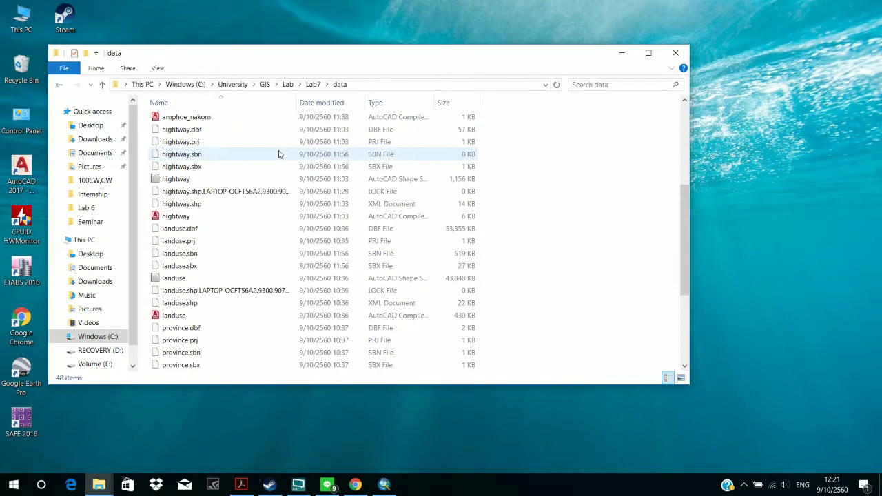
pyautogui.scroll(7, 279, 154)
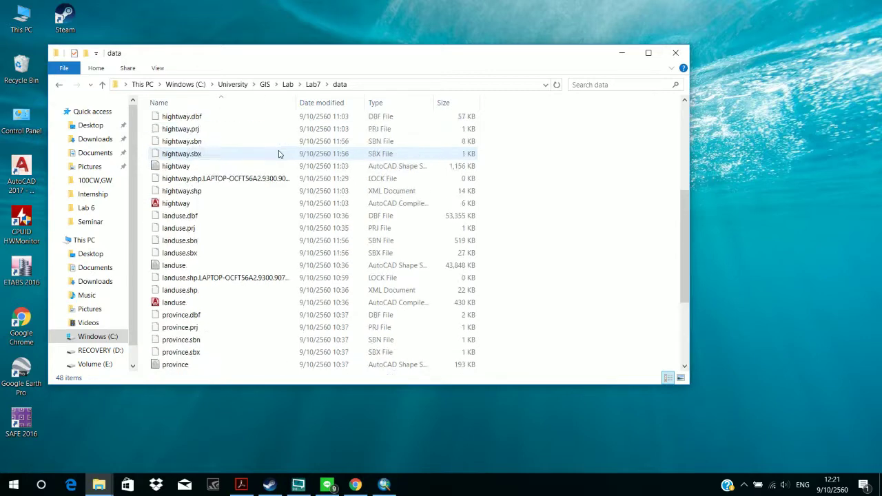
# Step: Look through the Default.gdb folder under Documents > ArcGIS for the exported cost file
pyautogui.click(114, 153)
pyautogui.click(262, 119)
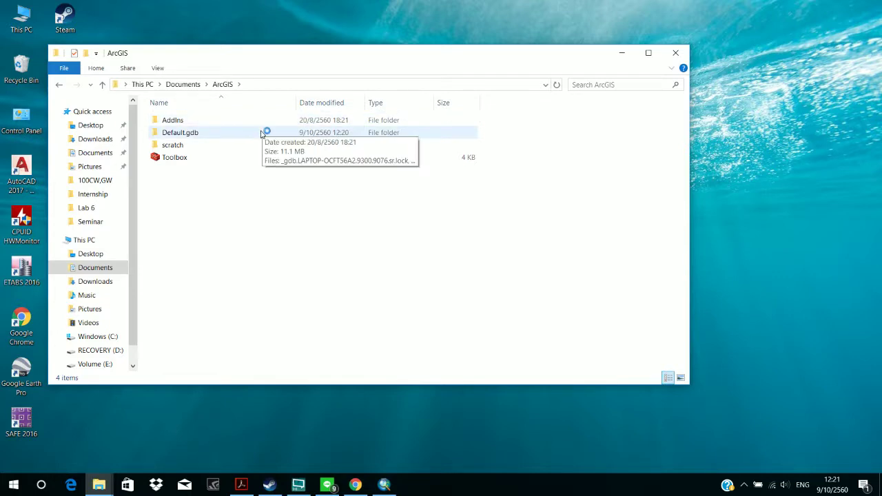
pyautogui.doubleClick(261, 132)
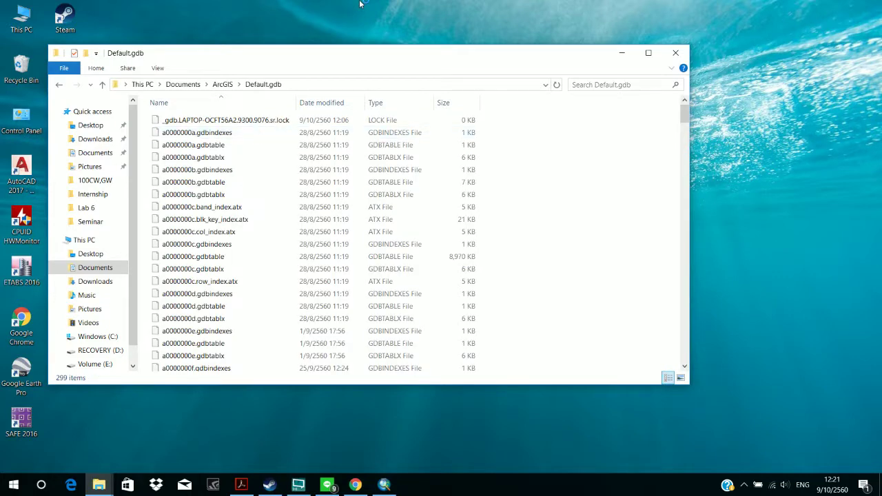
pyautogui.scroll(-20, 418, 296)
pyautogui.scroll(-20, 418, 296)
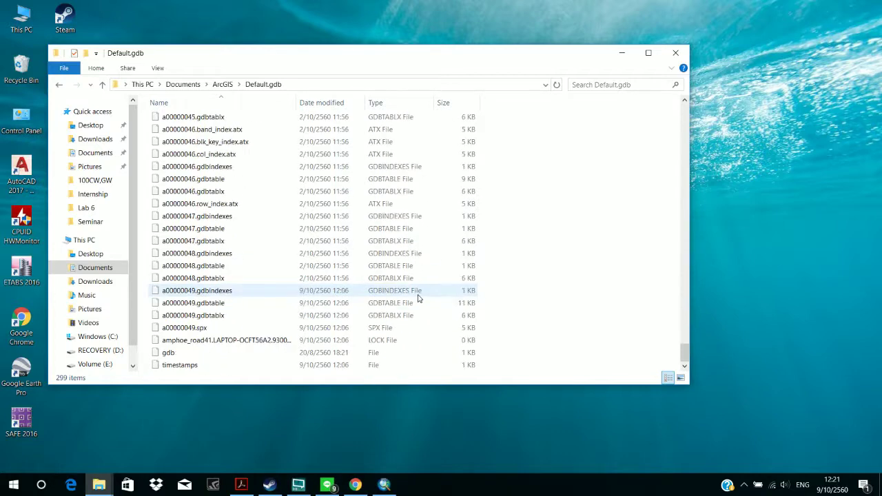
pyautogui.scroll(20, 418, 303)
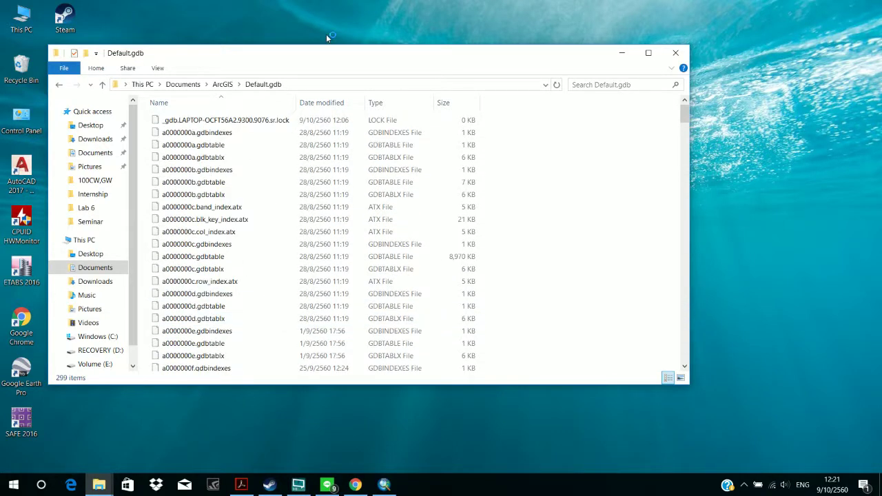
# Step: Copy the cost Excel file from the ArcGIS scratch folder and close the folder window
pyautogui.press('BackSpace')
pyautogui.doubleClick(271, 147)
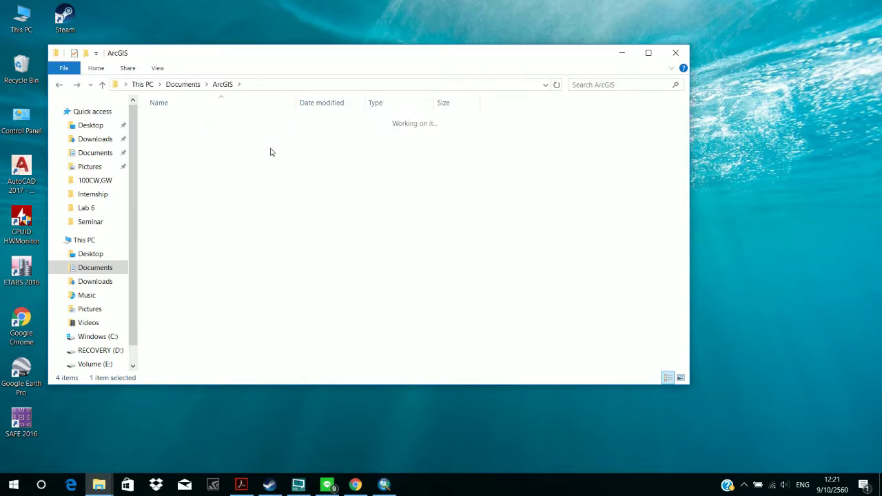
pyautogui.click(288, 125)
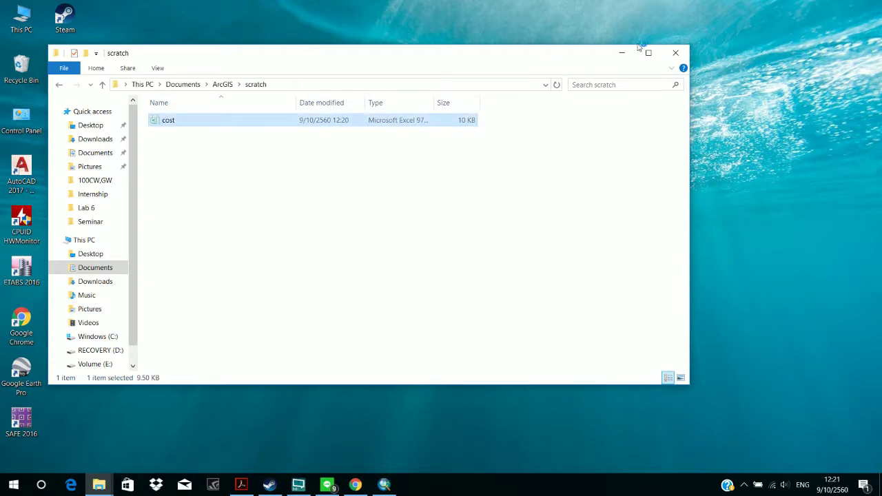
pyautogui.click(676, 53)
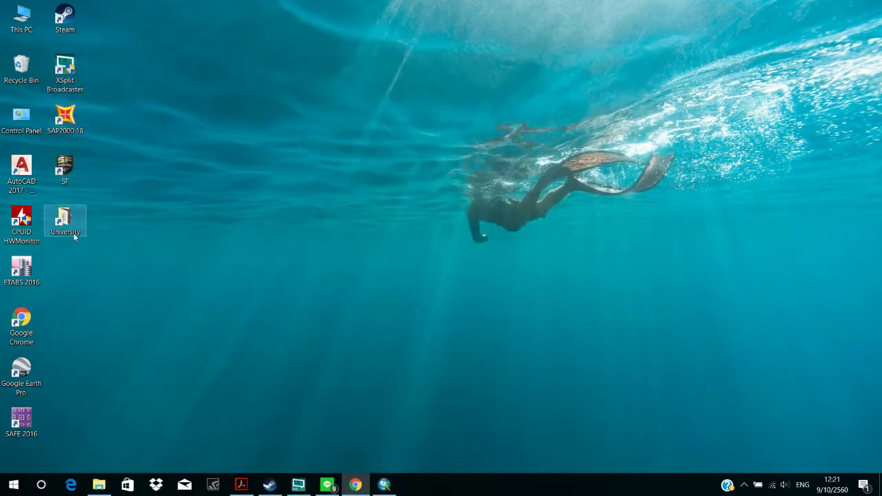
# Step: Reopen University > GIS > Lab > Lab7 > data, maximize the folder window, and paste the cost file there
pyautogui.doubleClick(73, 233)
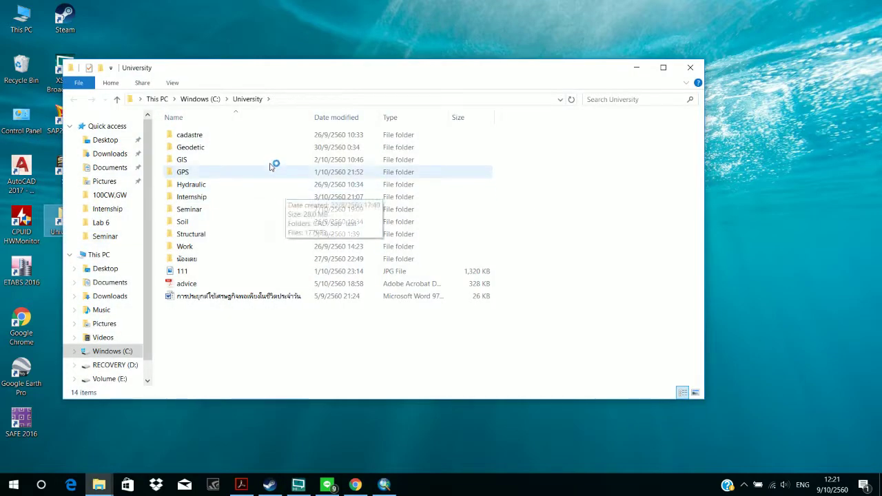
pyautogui.doubleClick(270, 164)
pyautogui.doubleClick(286, 138)
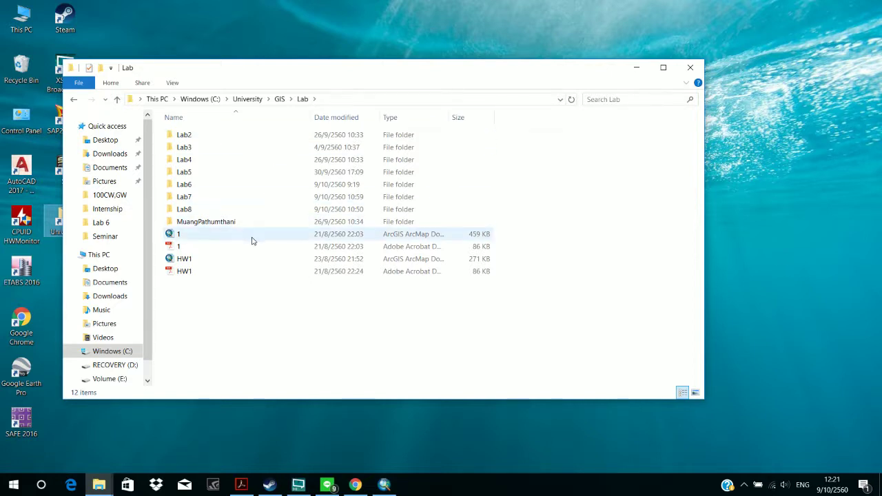
pyautogui.doubleClick(274, 198)
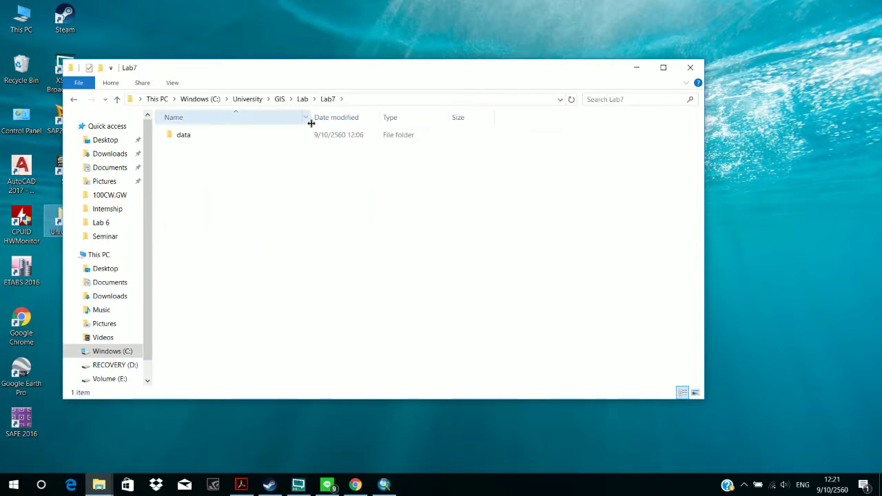
pyautogui.doubleClick(312, 137)
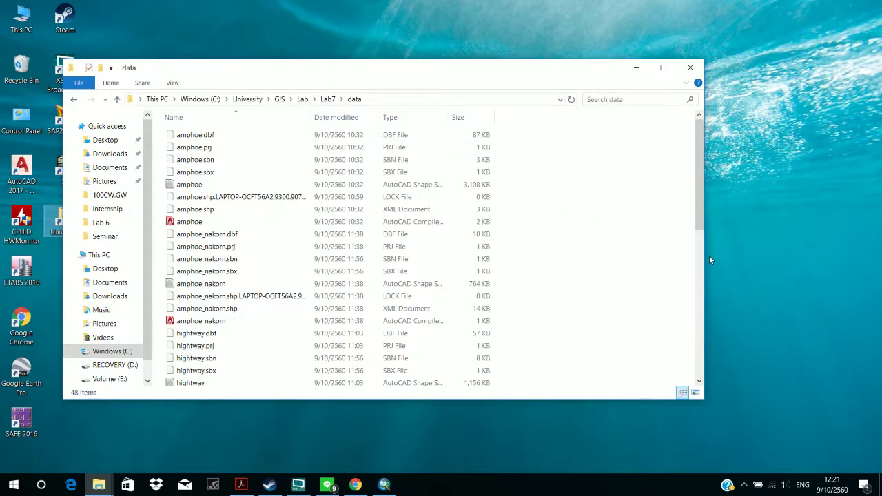
pyautogui.click(663, 69)
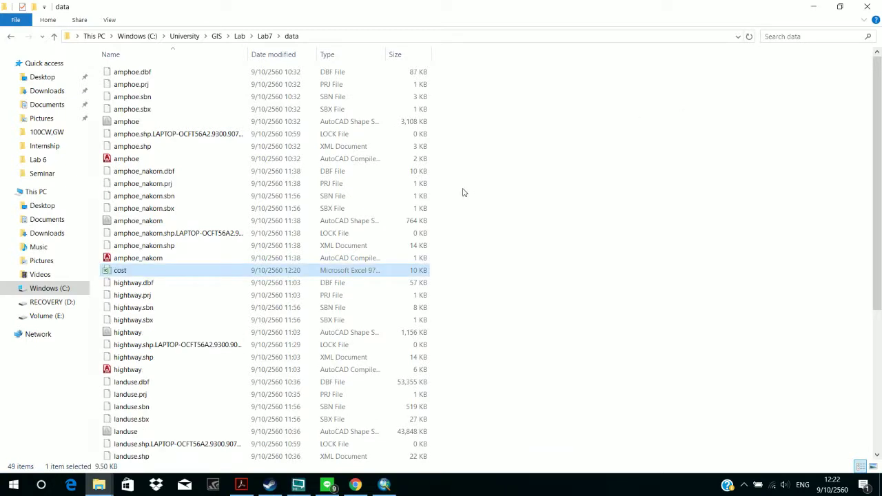
# Step: Open the cost file from the data folder in a maximized Excel window and review the exported columns
pyautogui.click(409, 274)
pyautogui.doubleClick(407, 271)
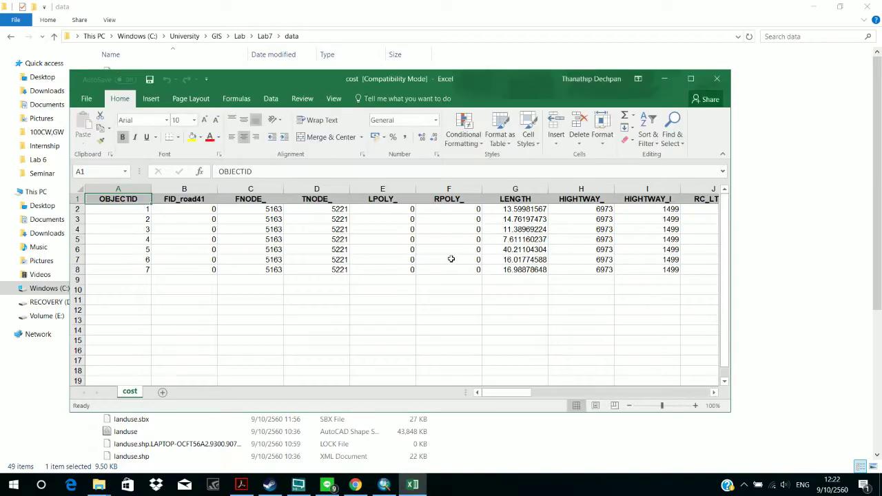
pyautogui.click(690, 79)
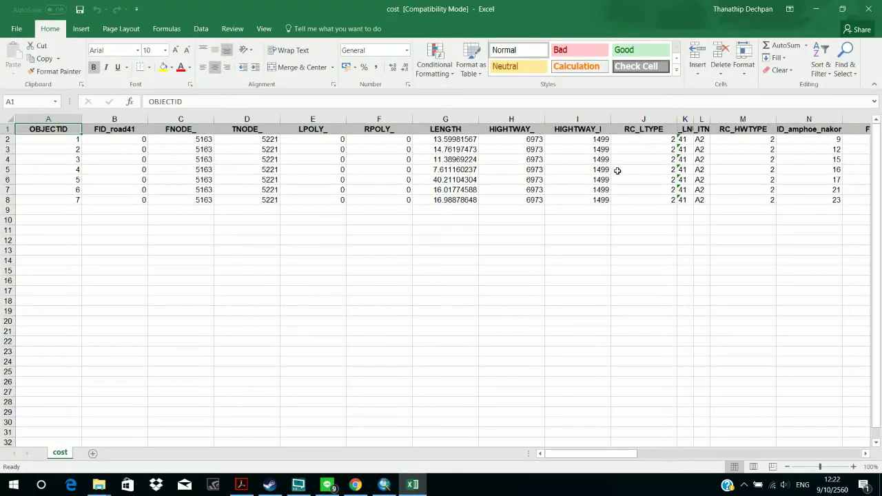
pyautogui.hscroll(15, 618, 171)
pyautogui.hscroll(-10, 618, 171)
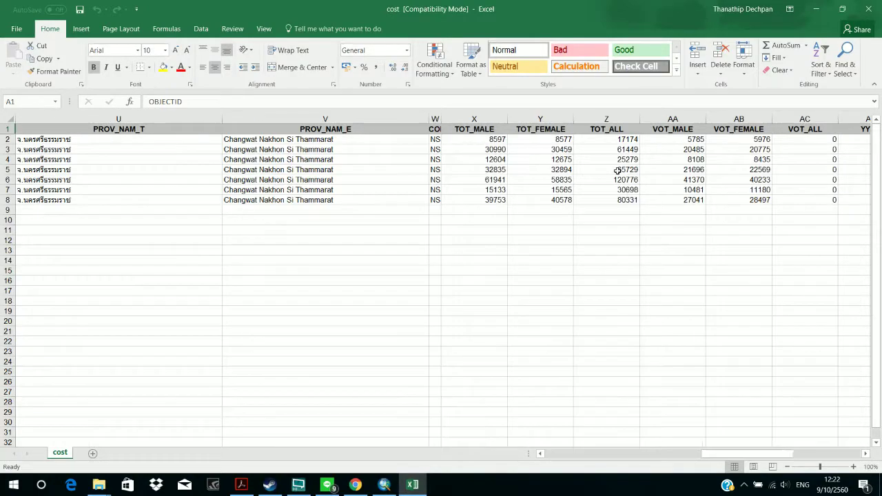
pyautogui.hscroll(-4, 618, 171)
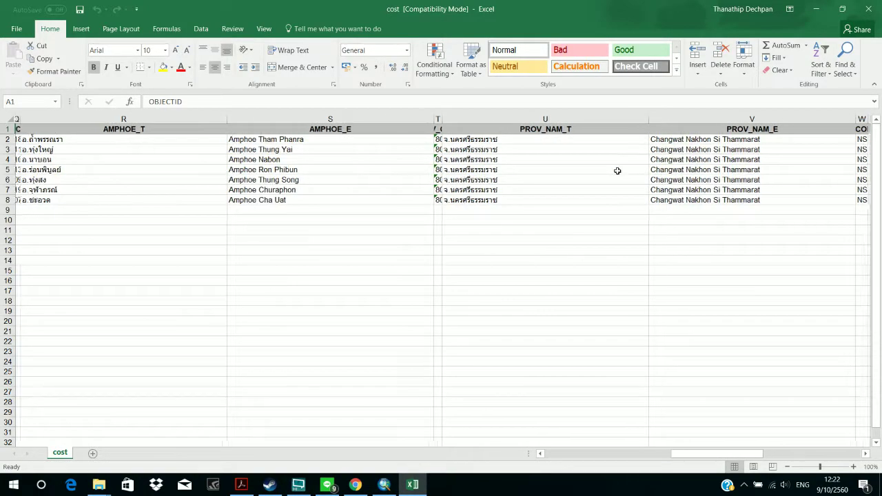
pyautogui.hscroll(-6, 617, 171)
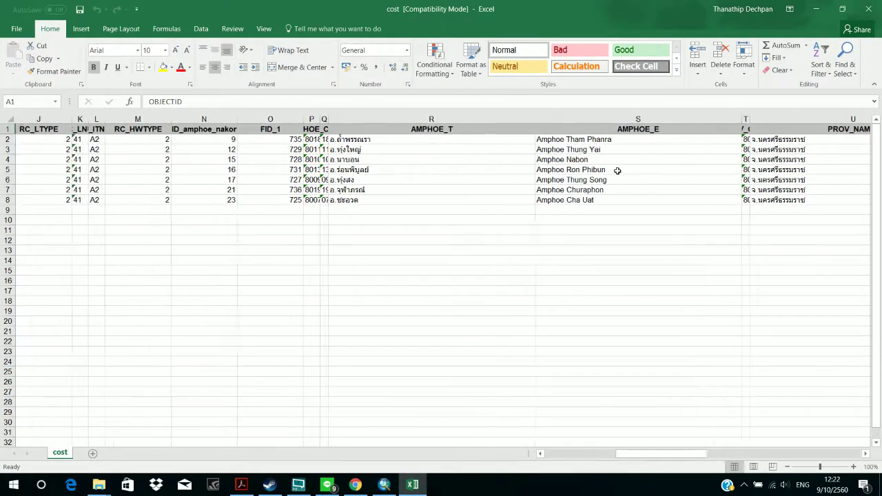
pyautogui.hscroll(-8, 617, 171)
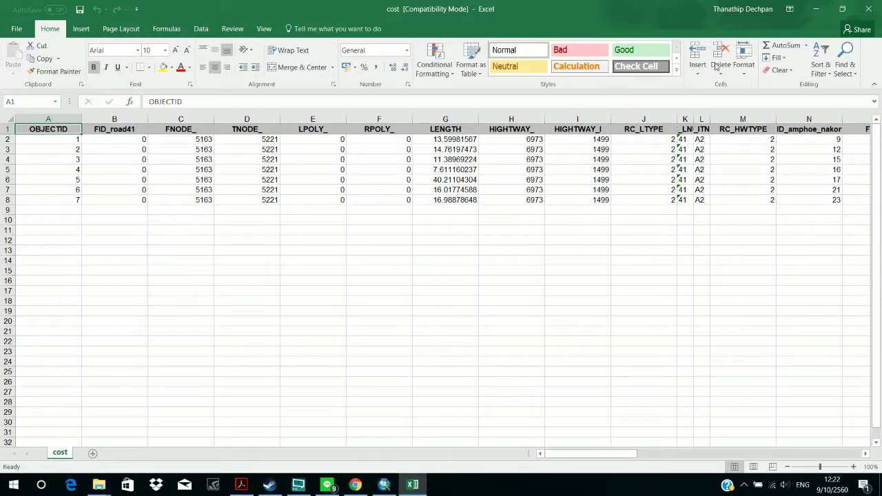
pyautogui.click(813, 9)
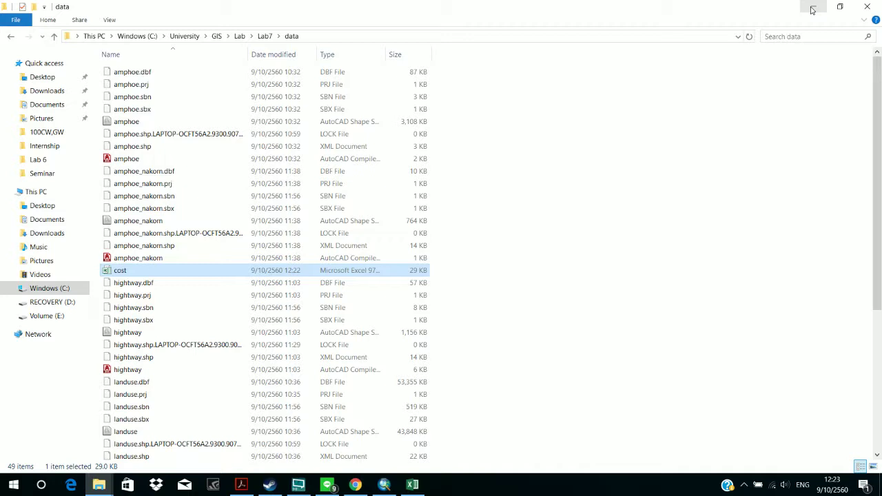
pyautogui.click(414, 486)
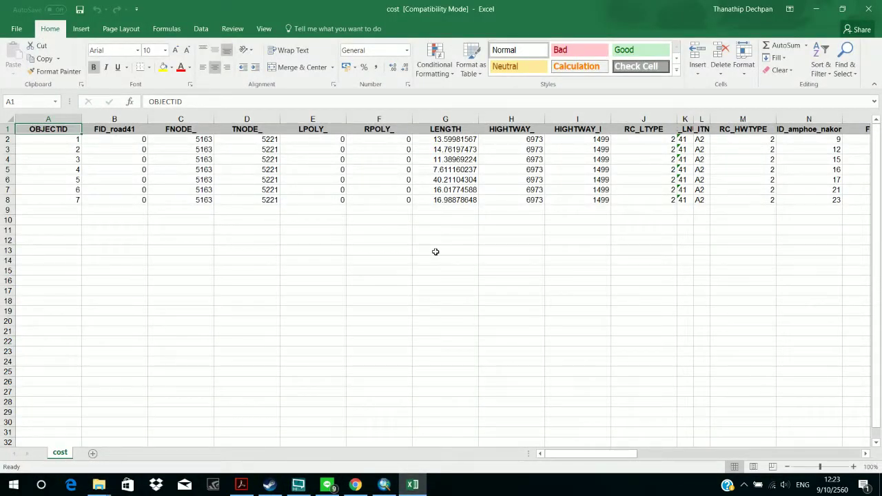
pyautogui.click(359, 219)
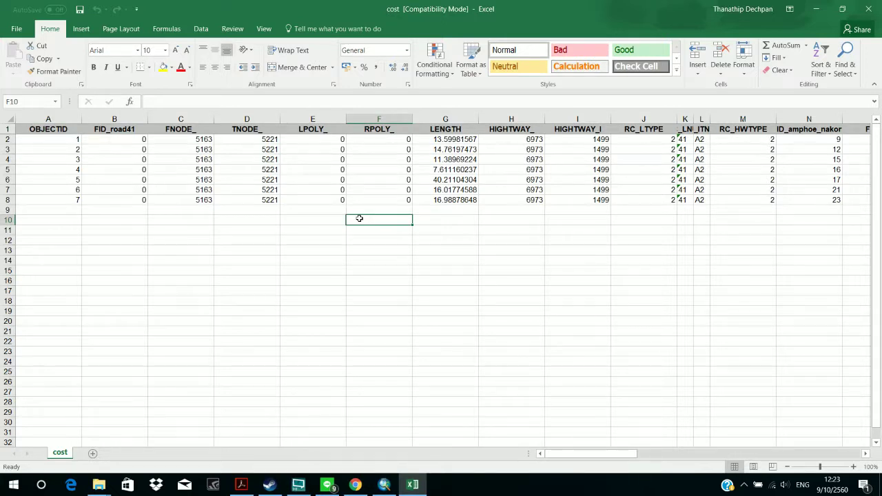
pyautogui.write('L1')
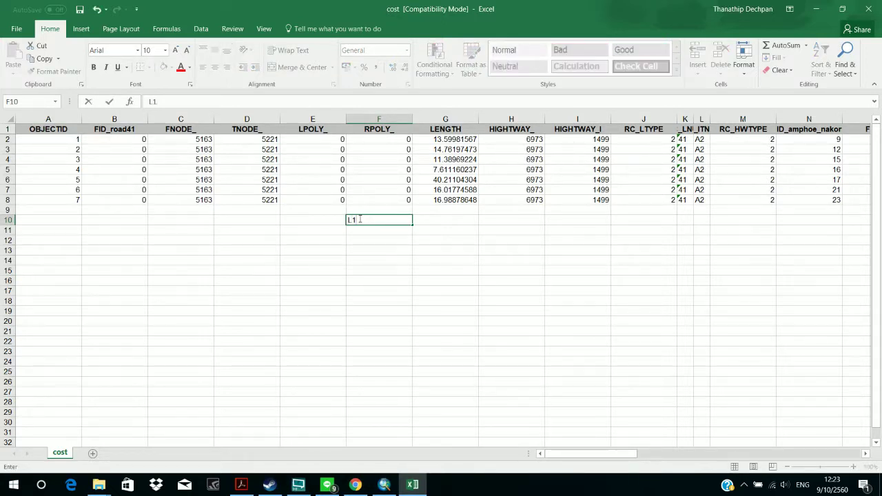
pyautogui.press('Tab')
pyautogui.press('Tab')
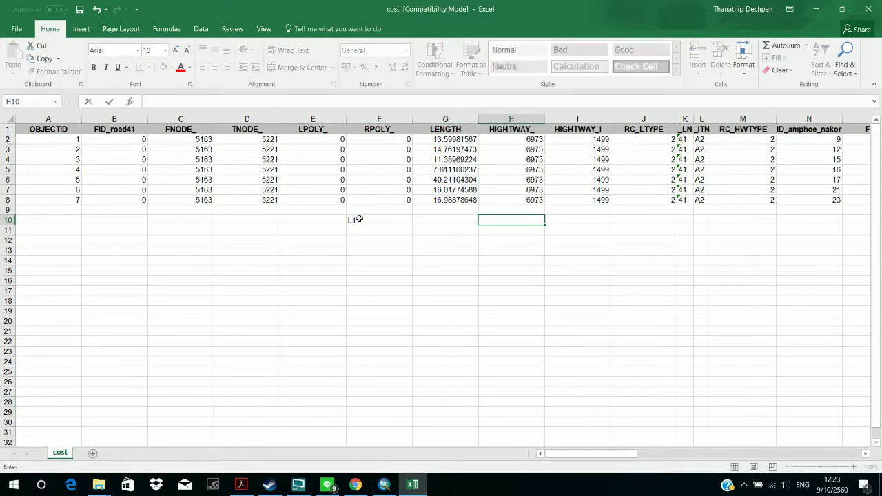
pyautogui.click(359, 218)
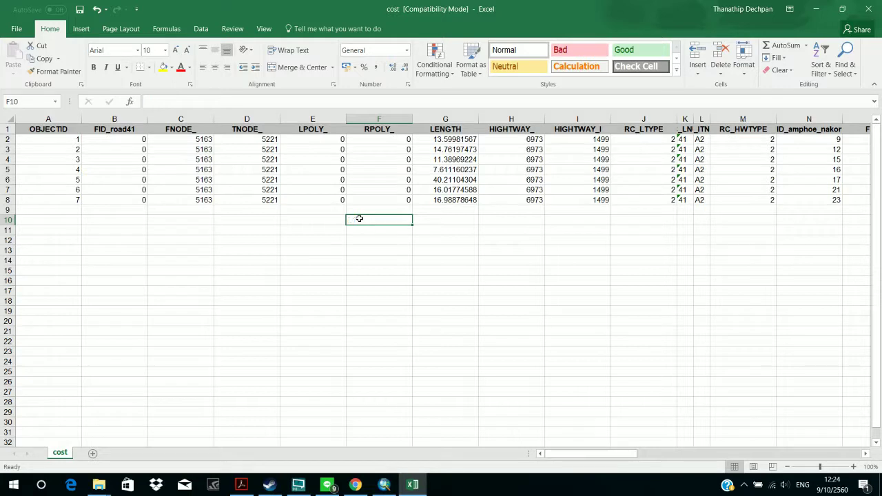
pyautogui.press('Delete')
# Step: Enter the label L1 in cell A11 below the table and select cell B11 beside it
pyautogui.click(77, 219)
pyautogui.click(73, 231)
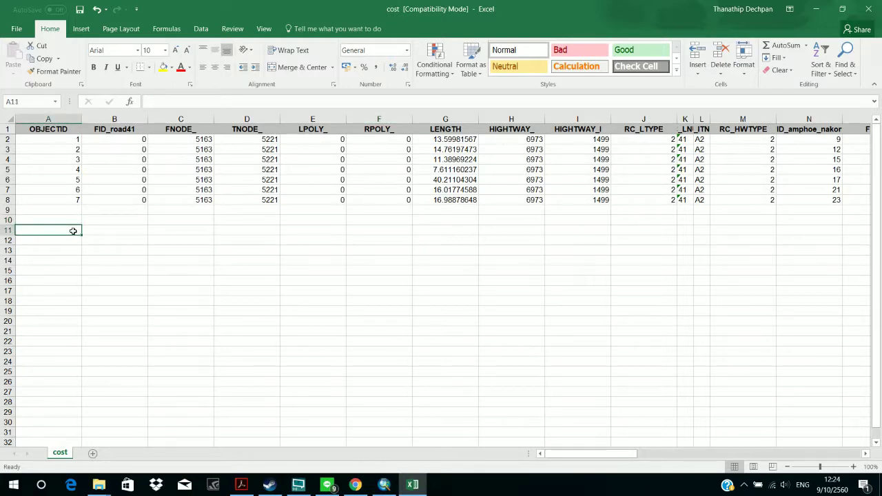
pyautogui.write('L1')
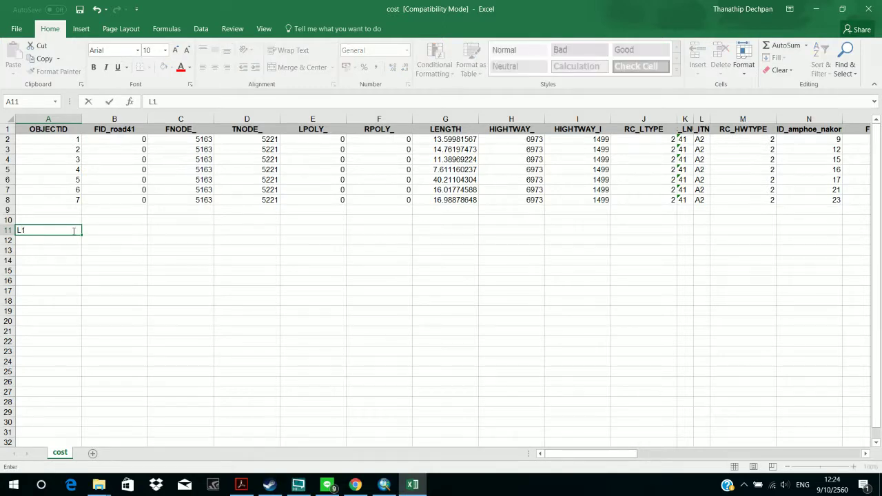
pyautogui.click(84, 219)
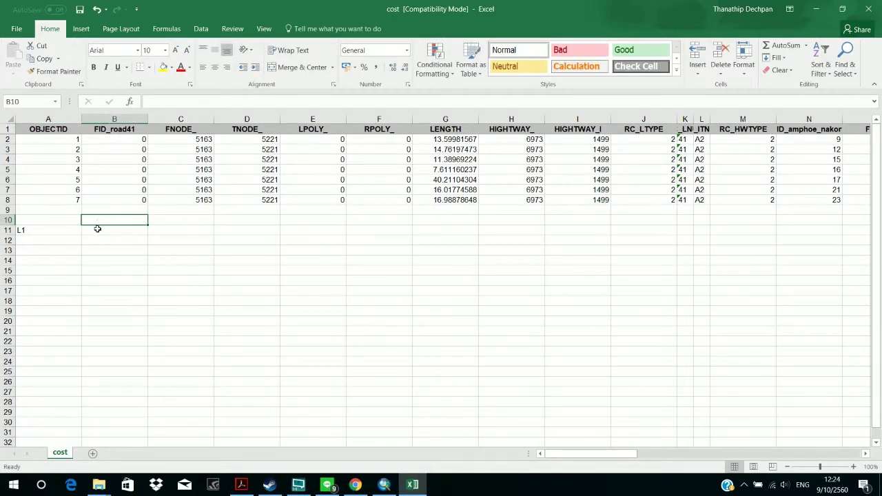
pyautogui.click(97, 232)
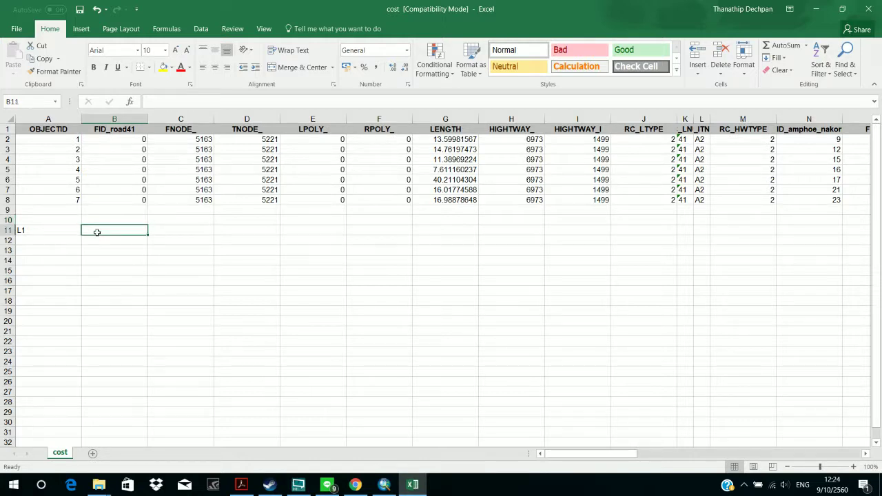
# Step: Calculate L1's cost in cell B11 from the LENGTH value in G2 and enter the heading cost in B10
pyautogui.write('=')
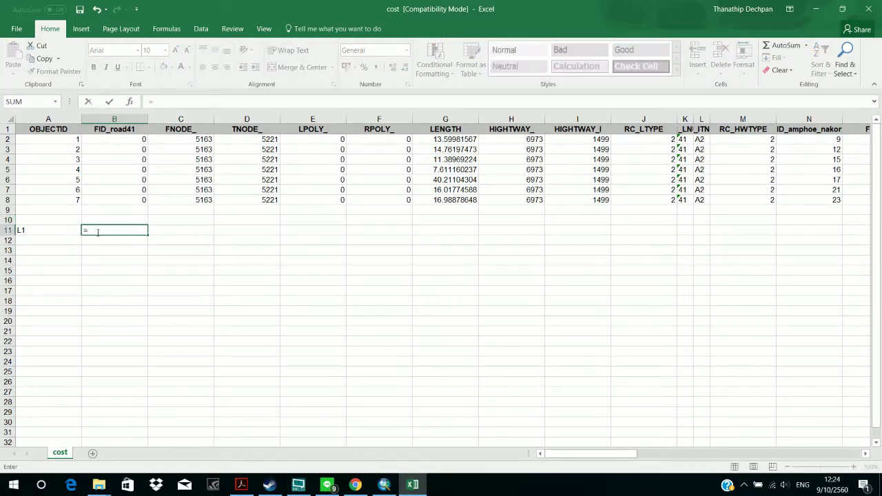
pyautogui.click(465, 139)
pyautogui.press('Return')
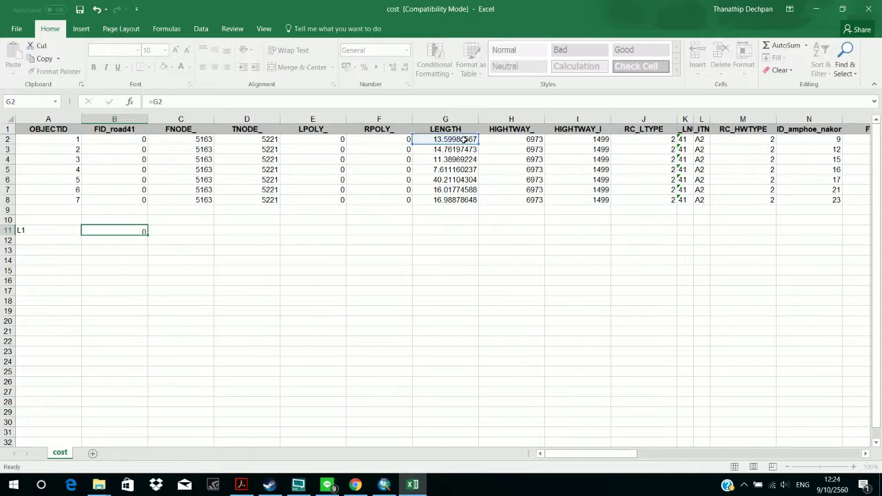
pyautogui.click(168, 235)
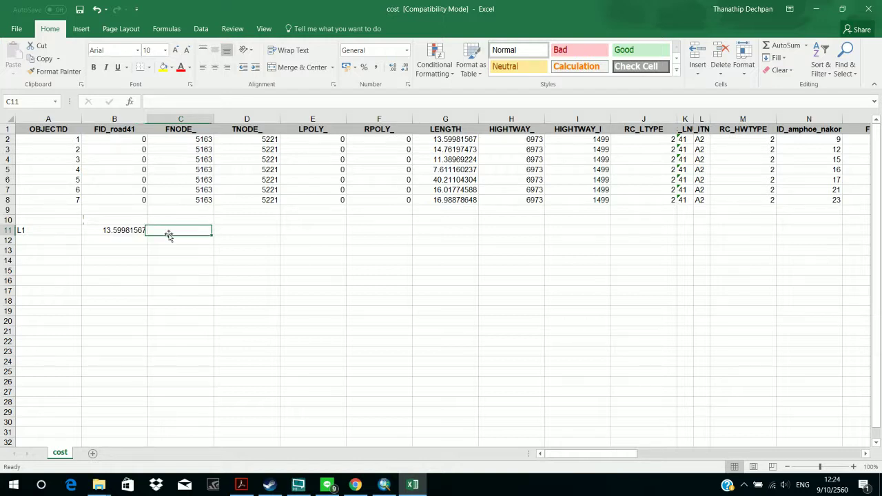
pyautogui.click(134, 219)
pyautogui.write('cost')
pyautogui.press('Return')
pyautogui.press('Return')
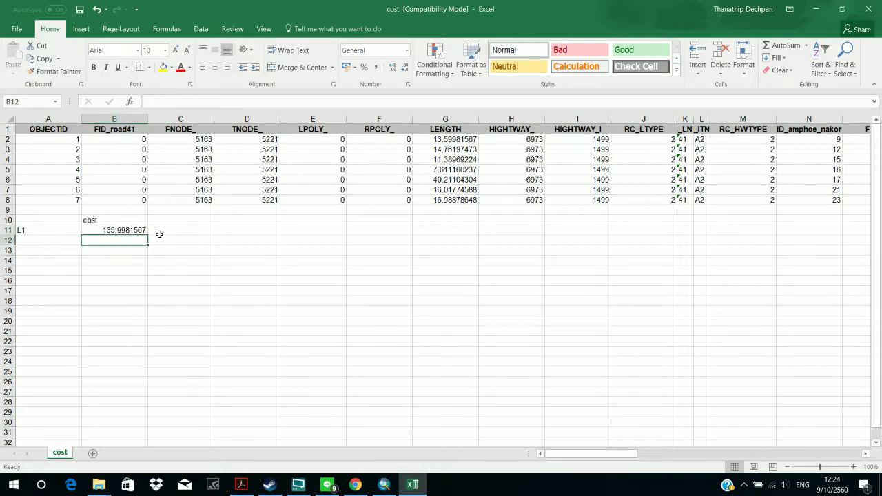
# Step: Extend the heading in cell B10 to read "cost (ล้าน บาท)"
pyautogui.click(108, 219)
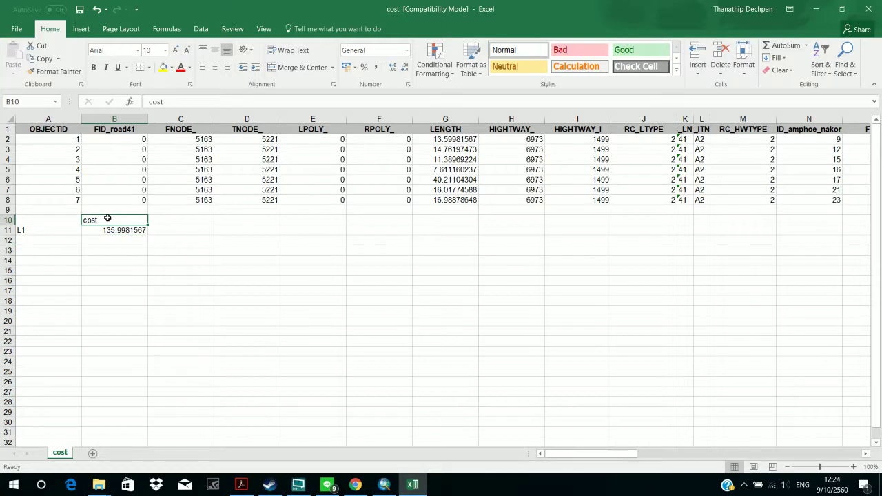
pyautogui.doubleClick(108, 219)
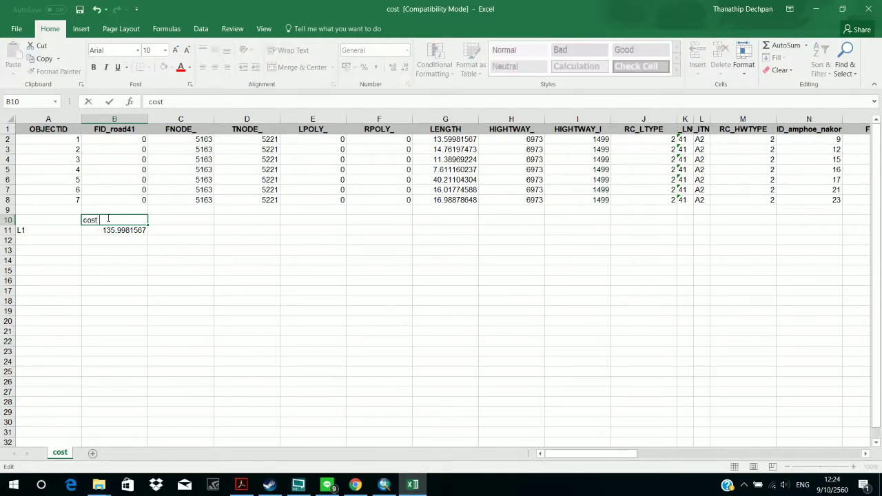
pyautogui.press('`')
pyautogui.press('`')
pyautogui.press('`')
pyautogui.press('`')
pyautogui.press('`')
pyautogui.write('ล')
pyautogui.press('BackSpace')
pyautogui.press('`')
pyautogui.write('(')
pyautogui.press('`')
pyautogui.write('ล้านบาท')
pyautogui.click(116, 220)
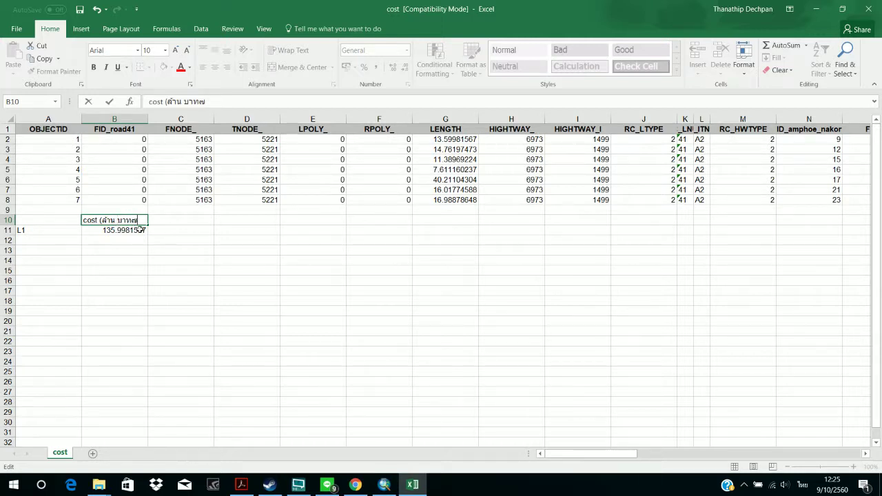
pyautogui.write(')')
pyautogui.click(135, 252)
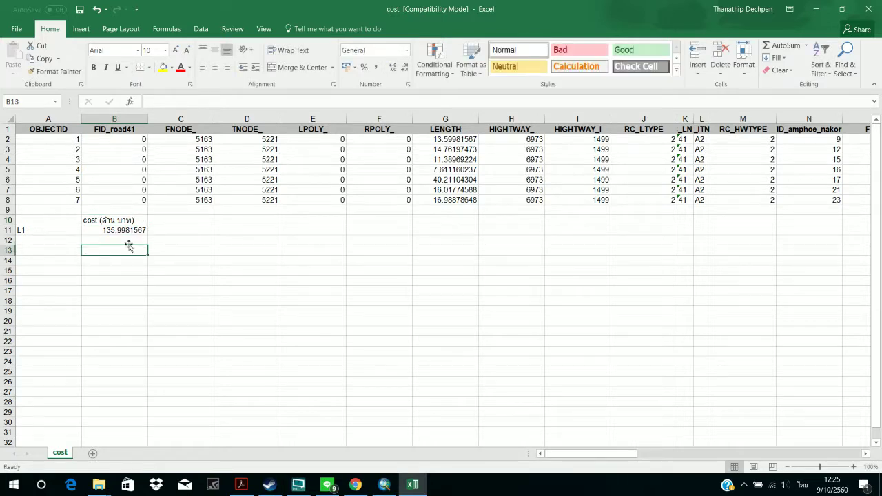
# Step: Enter the label L2 in cell A12 and move to cell B12 beside it
pyautogui.click(58, 241)
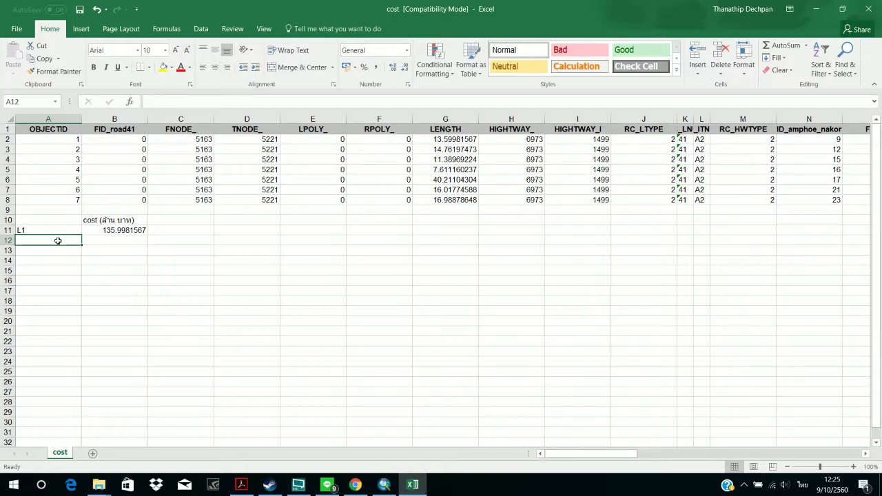
pyautogui.write('ศ')
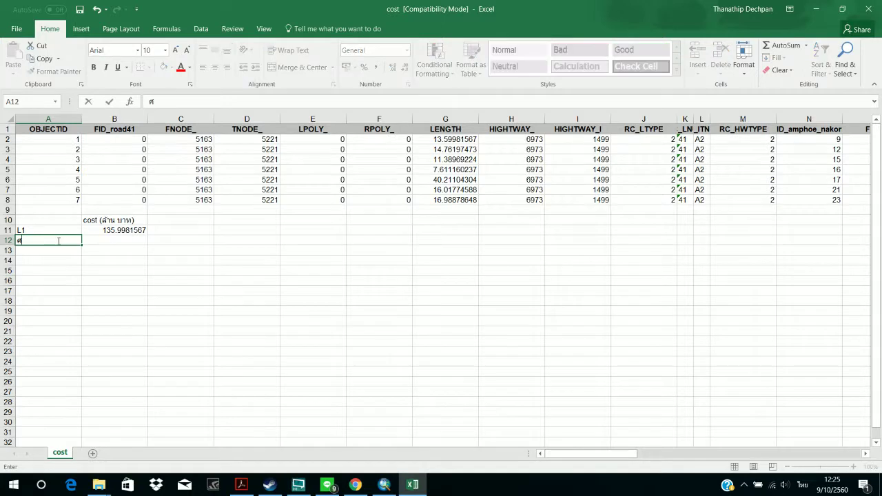
pyautogui.press('BackSpace')
pyautogui.press('`')
pyautogui.write('L2')
pyautogui.press('Tab')
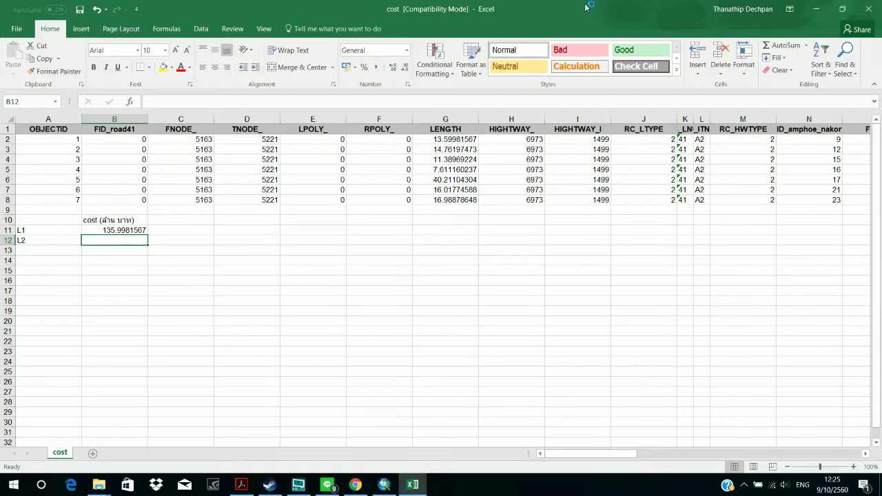
pyautogui.click(823, 6)
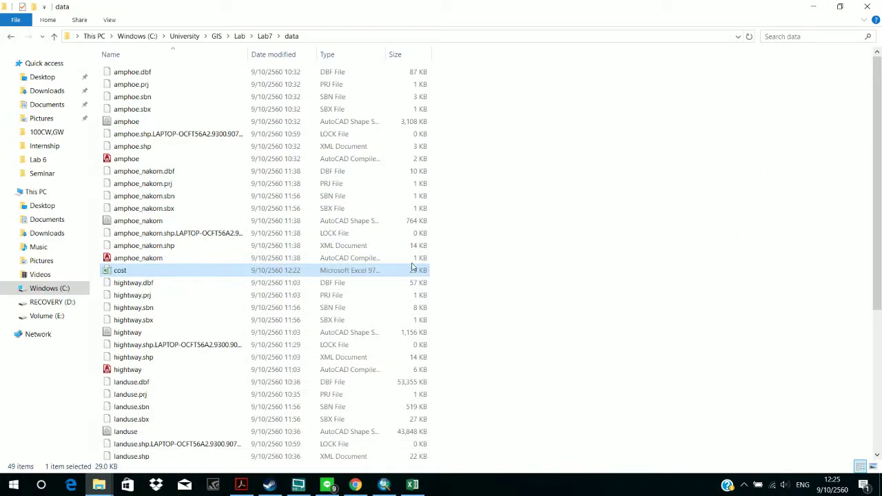
pyautogui.moveTo(354, 490)
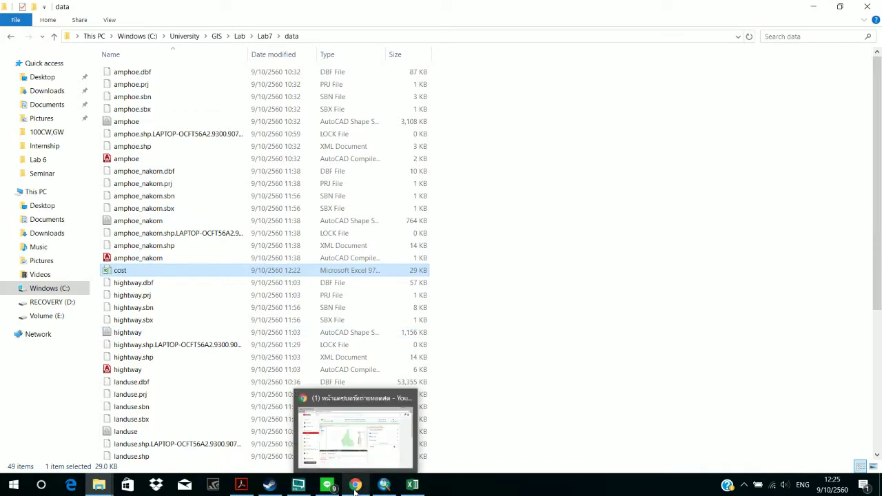
pyautogui.click(354, 487)
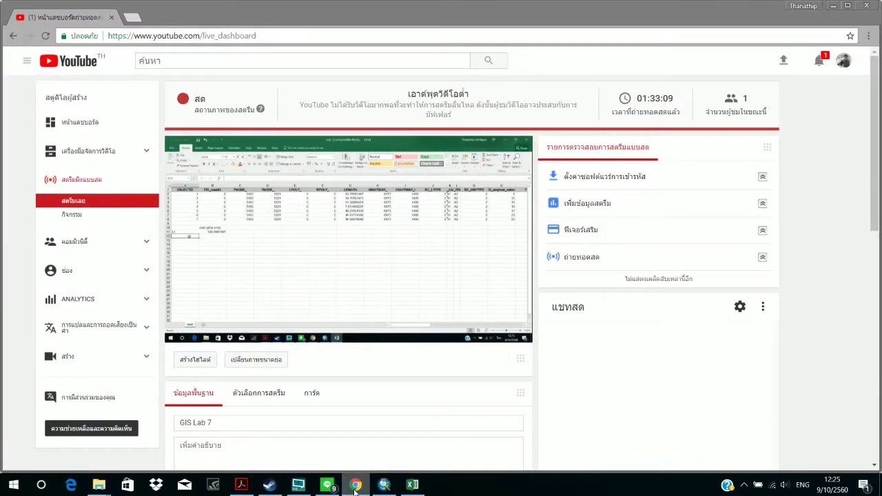
pyautogui.click(354, 486)
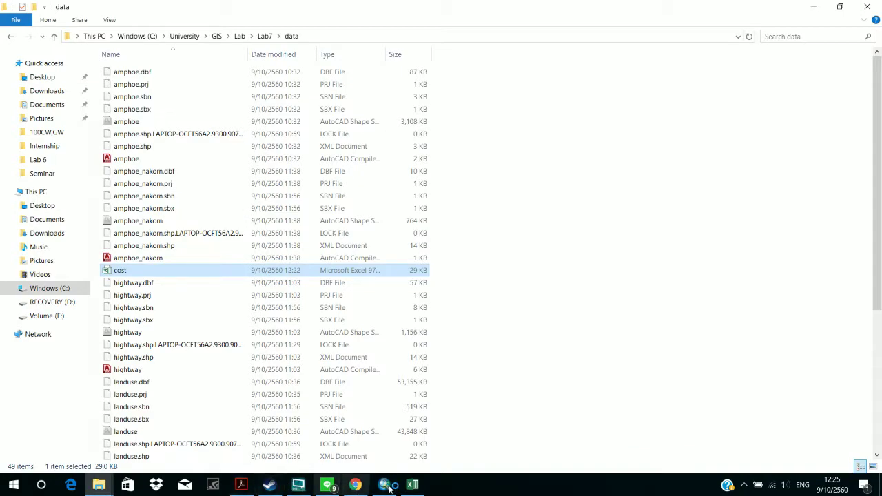
pyautogui.click(386, 487)
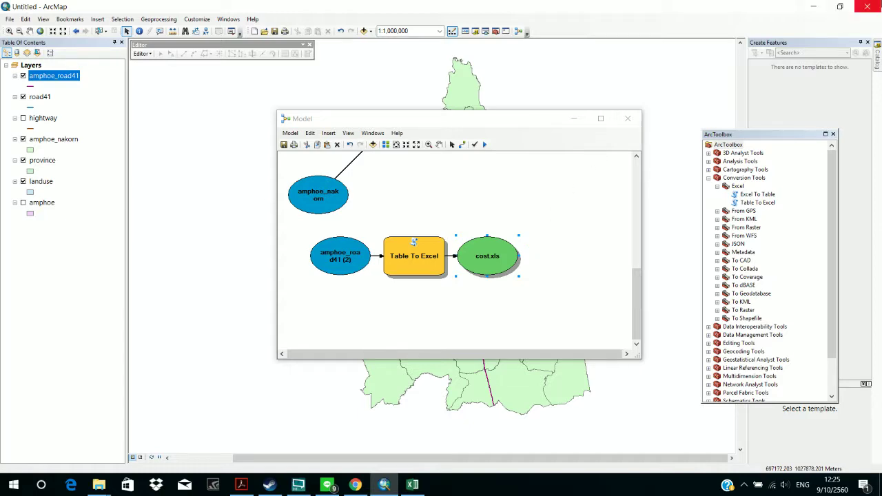
pyautogui.click(814, 7)
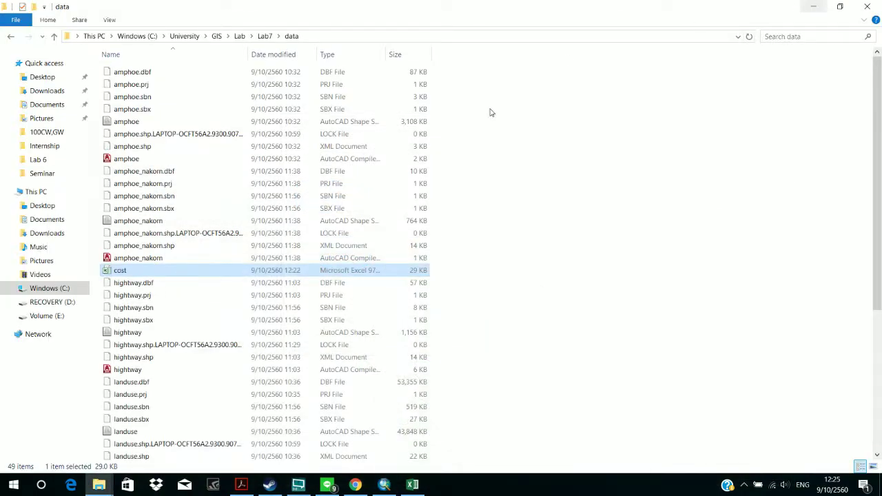
pyautogui.click(412, 486)
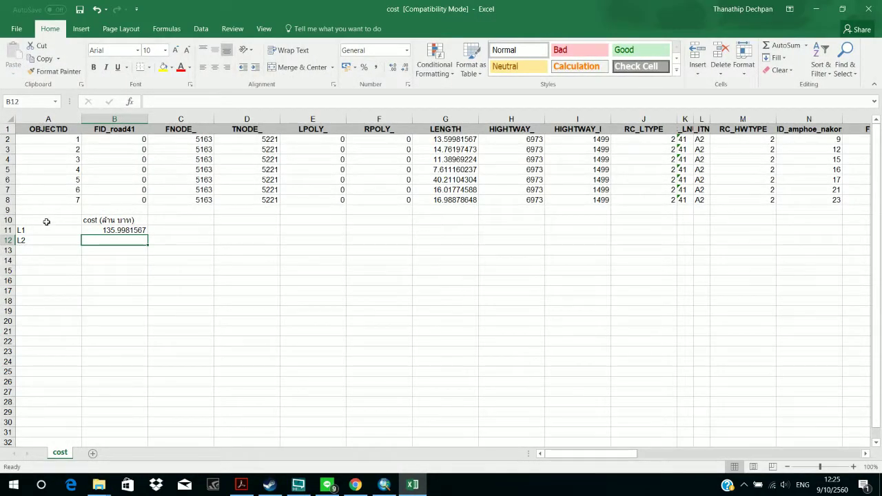
# Step: Clear the manual cost entries in cells A10:B12 and select the empty cell A10
pyautogui.moveTo(46, 221); pyautogui.dragTo(110, 241)
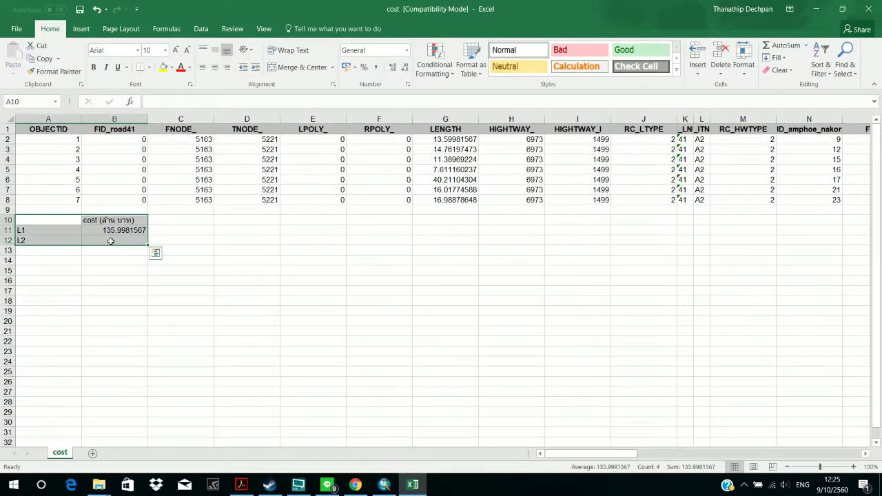
pyautogui.press('Delete')
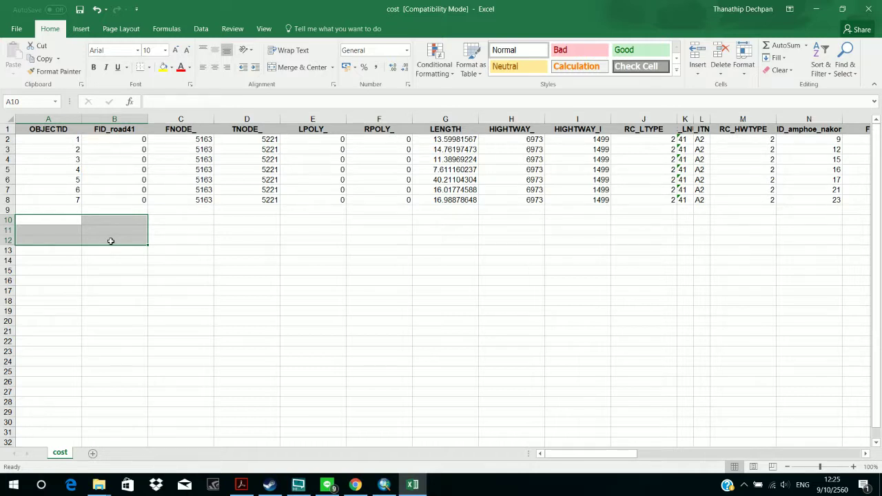
pyautogui.click(43, 227)
pyautogui.click(44, 219)
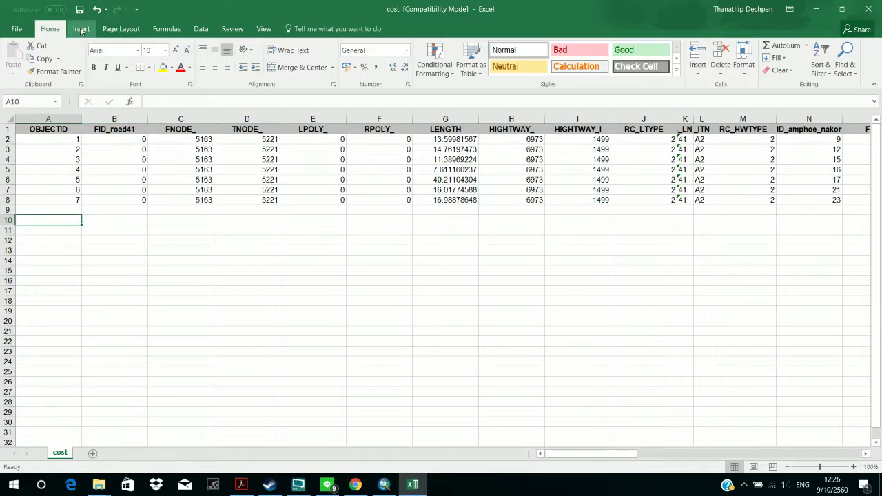
# Step: Start a PivotTable located at cell A10 of the existing worksheet, with the LENGTH cells G1:G8 as its source range
pyautogui.click(80, 29)
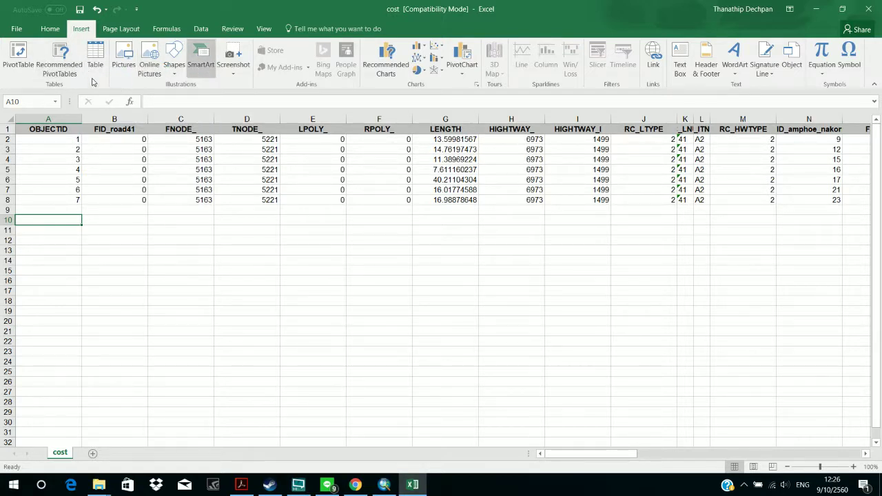
pyautogui.click(22, 54)
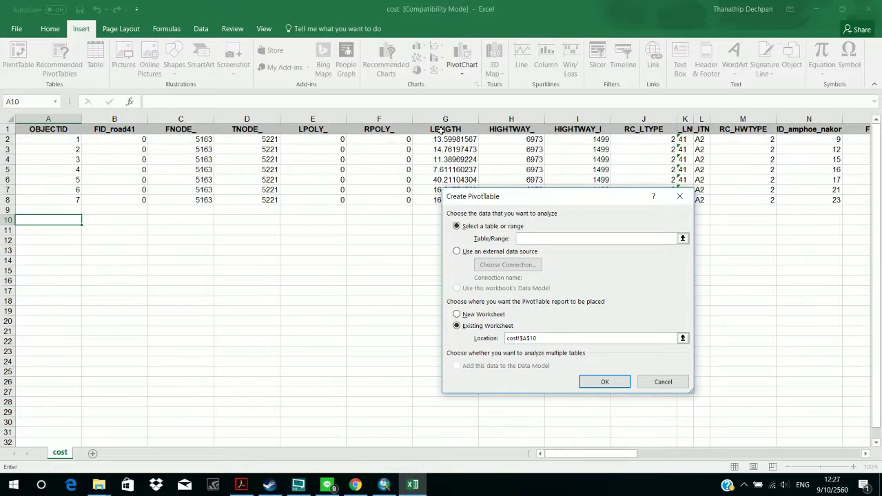
pyautogui.click(441, 130)
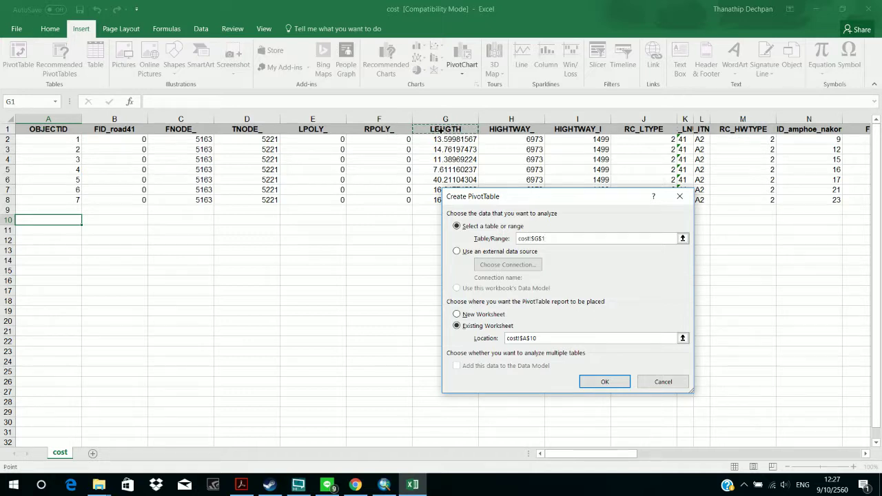
pyautogui.moveTo(441, 130); pyautogui.dragTo(438, 202)
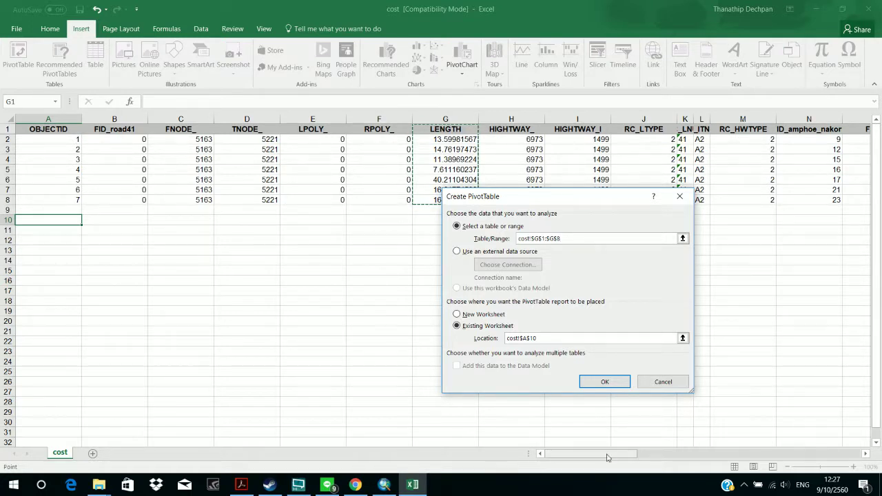
# Step: Try to create the PivotTable from two separate ranges, AMPHOE_T cells R1:R8 and LENGTH cells G1:G8
pyautogui.moveTo(607, 457); pyautogui.dragTo(661, 459)
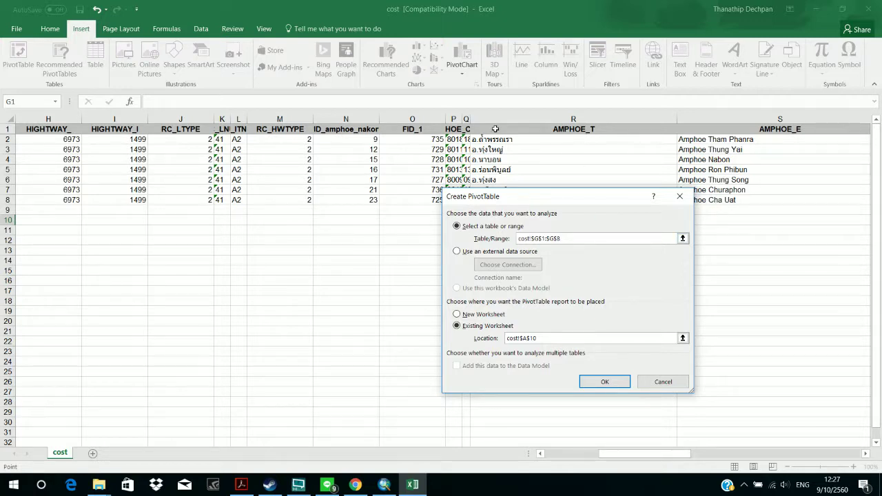
pyautogui.moveTo(494, 129); pyautogui.dragTo(531, 199)
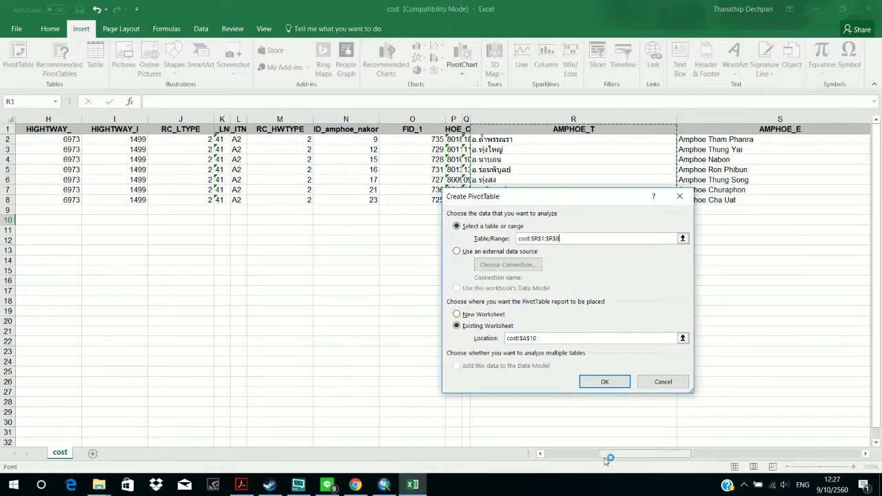
pyautogui.moveTo(606, 453); pyautogui.dragTo(542, 467)
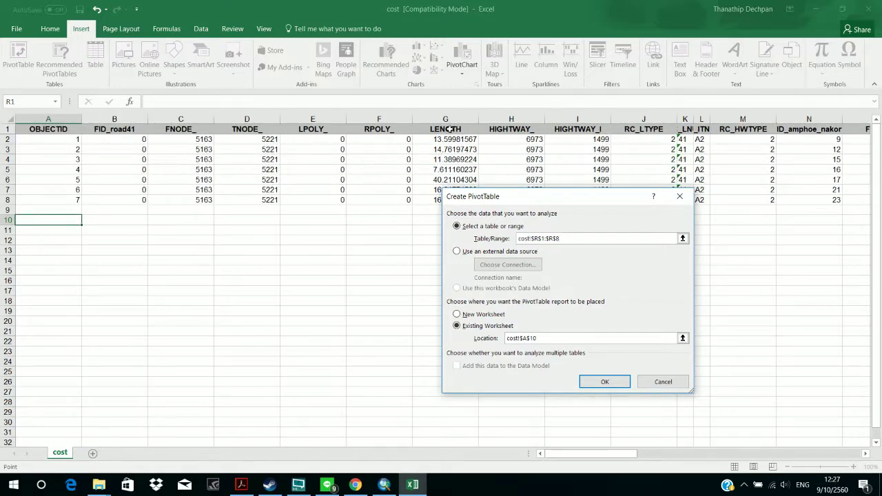
pyautogui.moveTo(452, 127); pyautogui.dragTo(444, 205)
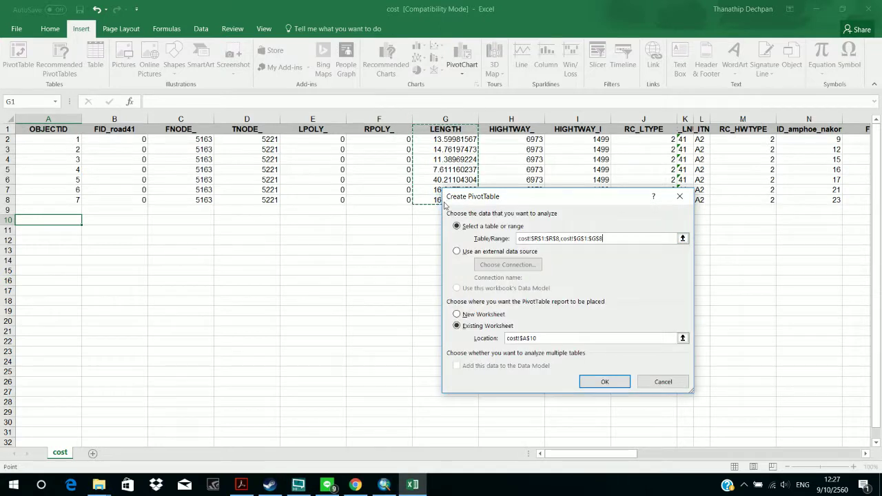
pyautogui.click(590, 383)
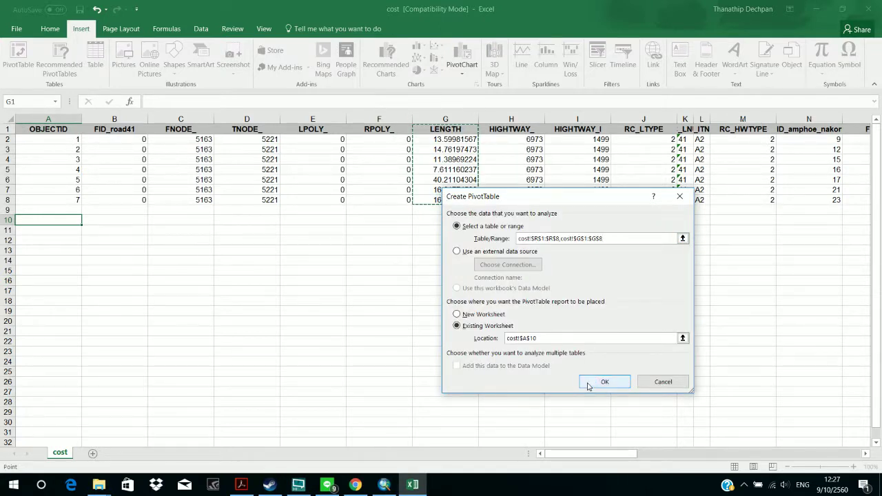
pyautogui.click(589, 385)
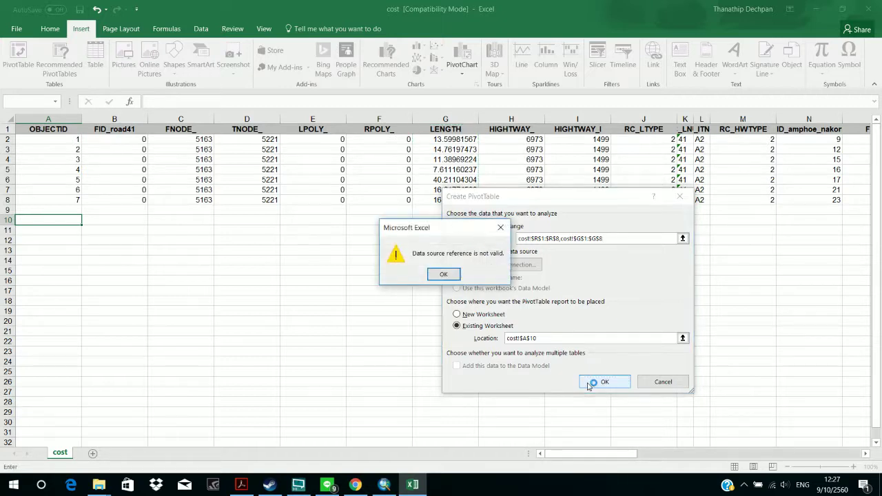
pyautogui.click(452, 278)
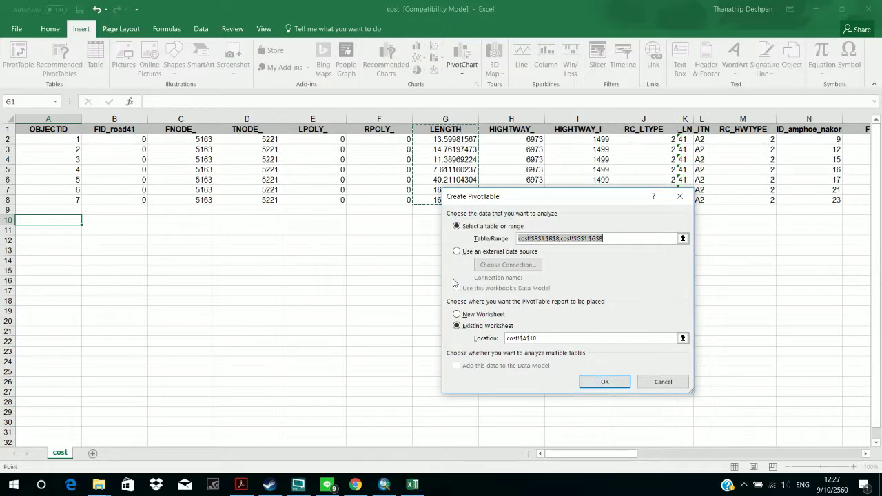
# Step: Replace the PivotTable source with only the LENGTH cells G1:G8 and create the table at cell A10
pyautogui.click(618, 238)
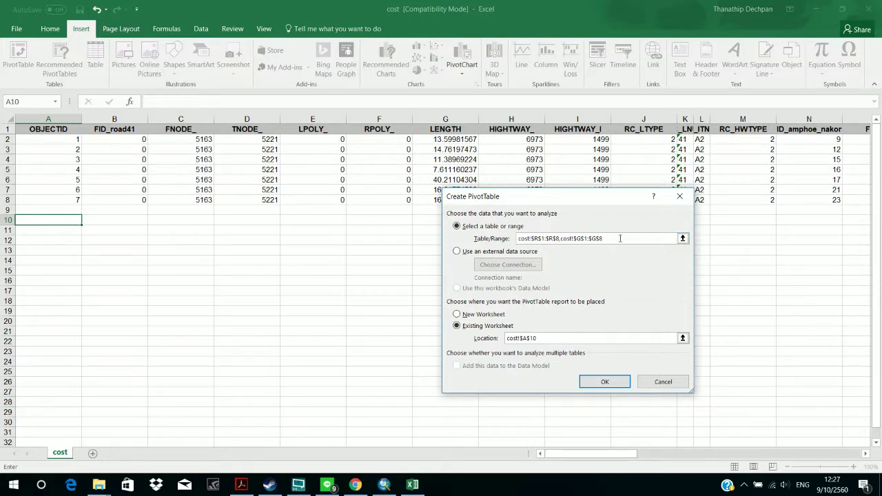
pyautogui.hotkey('shift', 'Left')
pyautogui.hotkey('shift', 'Left')
pyautogui.hotkey('shift', 'Left')
pyautogui.hotkey('shift', 'Left')
pyautogui.write('7')
pyautogui.press('BackSpace')
pyautogui.press('BackSpace')
pyautogui.press('BackSpace')
pyautogui.press('BackSpace')
pyautogui.press('BackSpace')
pyautogui.press('BackSpace')
pyautogui.press('BackSpace')
pyautogui.press('BackSpace')
pyautogui.press('BackSpace')
pyautogui.press('BackSpace')
pyautogui.press('BackSpace')
pyautogui.press('BackSpace')
pyautogui.press('BackSpace')
pyautogui.press('BackSpace')
pyautogui.press('BackSpace')
pyautogui.press('BackSpace')
pyautogui.press('BackSpace')
pyautogui.press('BackSpace')
pyautogui.press('BackSpace')
pyautogui.press('BackSpace')
pyautogui.click(466, 129)
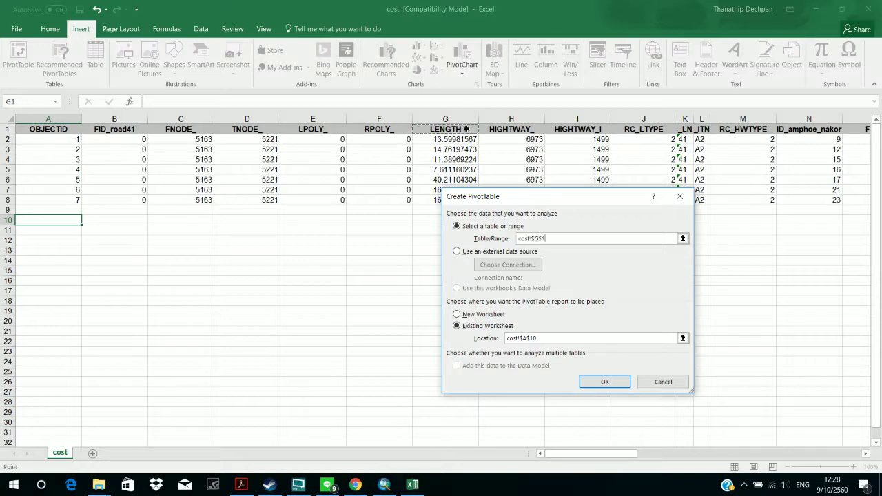
pyautogui.moveTo(466, 129); pyautogui.dragTo(457, 199)
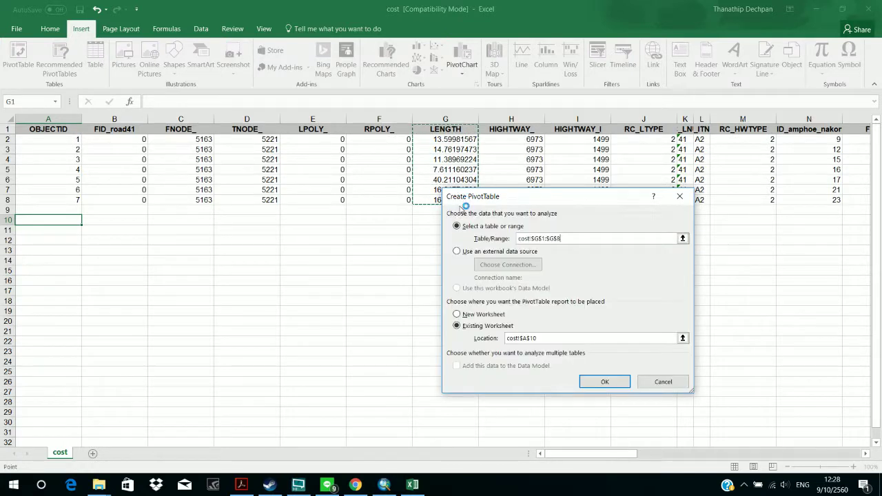
pyautogui.click(606, 385)
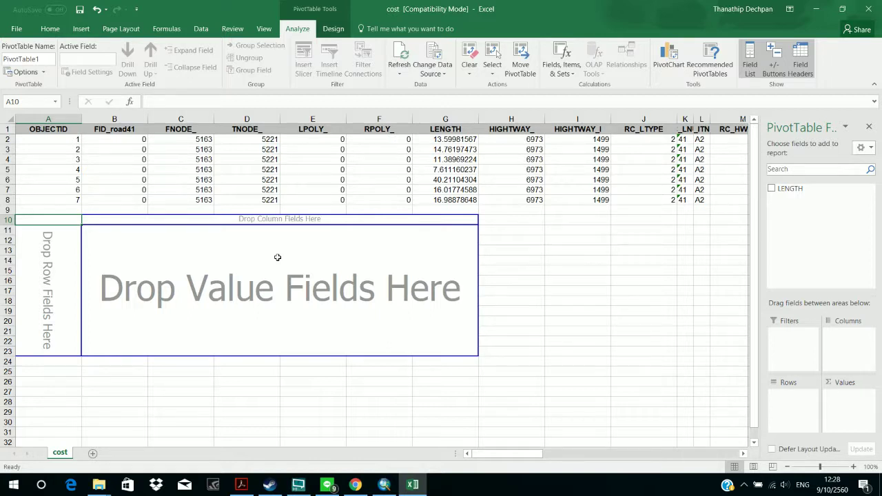
# Step: Undo the LENGTH-only PivotTable and try to create another at cell A10 without a source range
pyautogui.hotkey('ctrl', 'z')
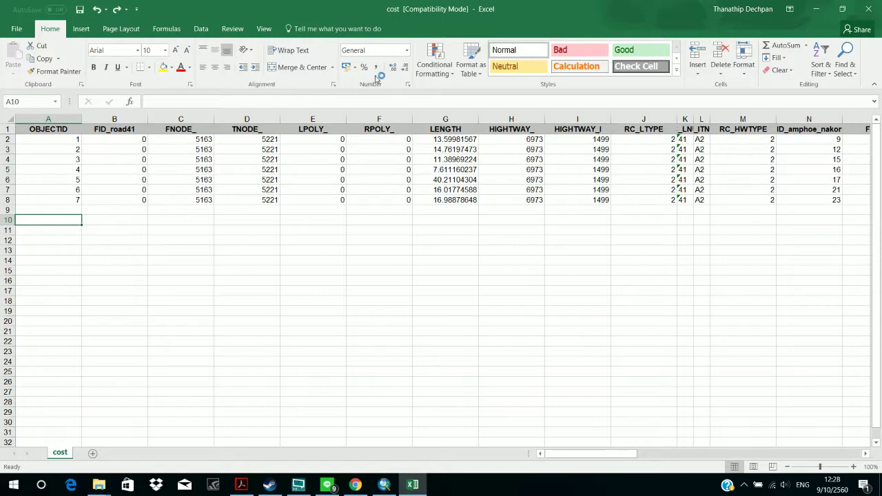
pyautogui.click(80, 29)
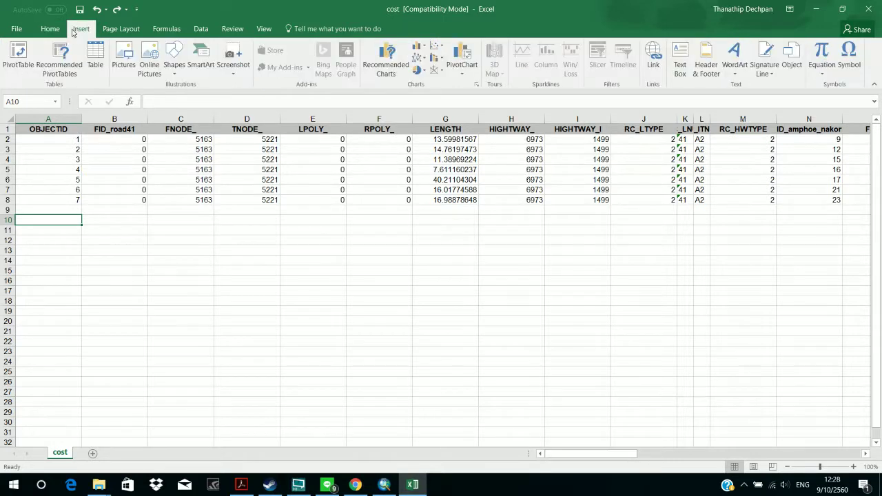
pyautogui.click(18, 55)
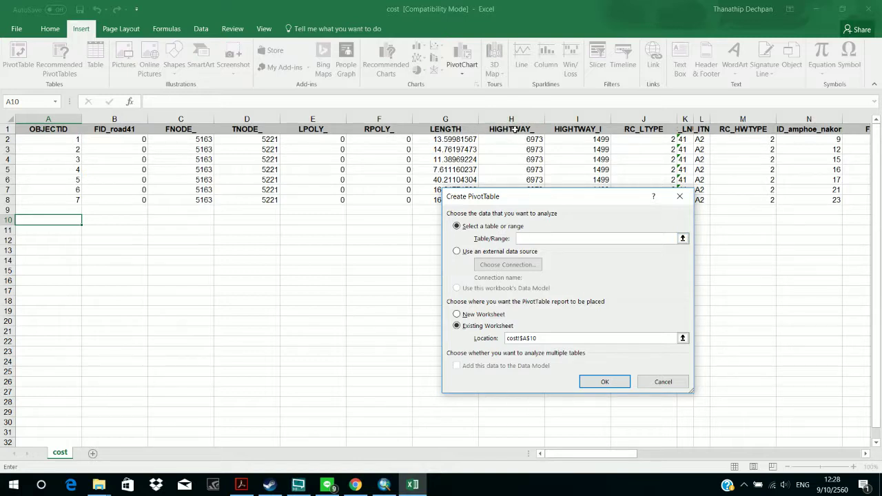
pyautogui.click(604, 382)
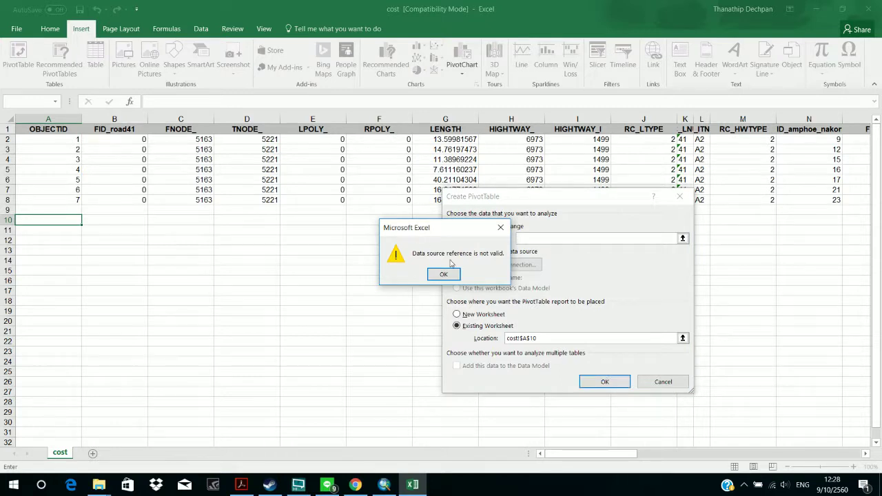
pyautogui.click(501, 228)
pyautogui.click(680, 200)
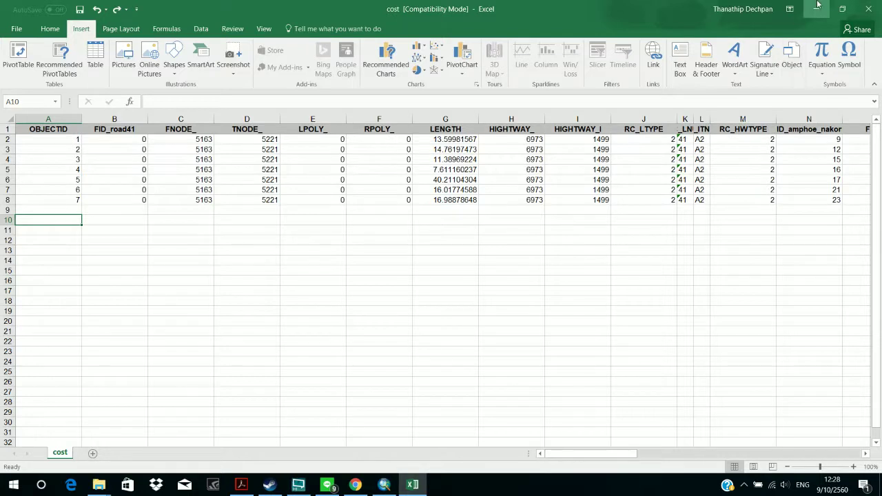
# Step: Close the cost workbook without saving, reopen it, and create a PivotTable from its full data range on a new worksheet
pyautogui.click(870, 7)
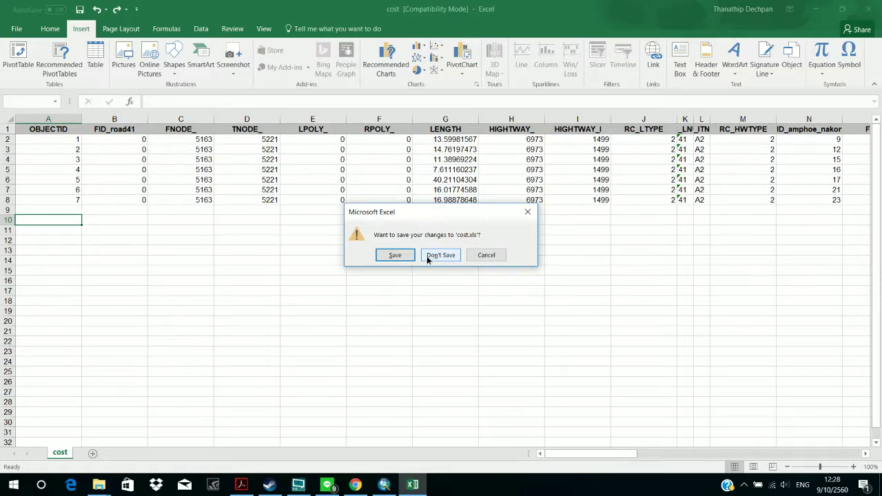
pyautogui.click(427, 256)
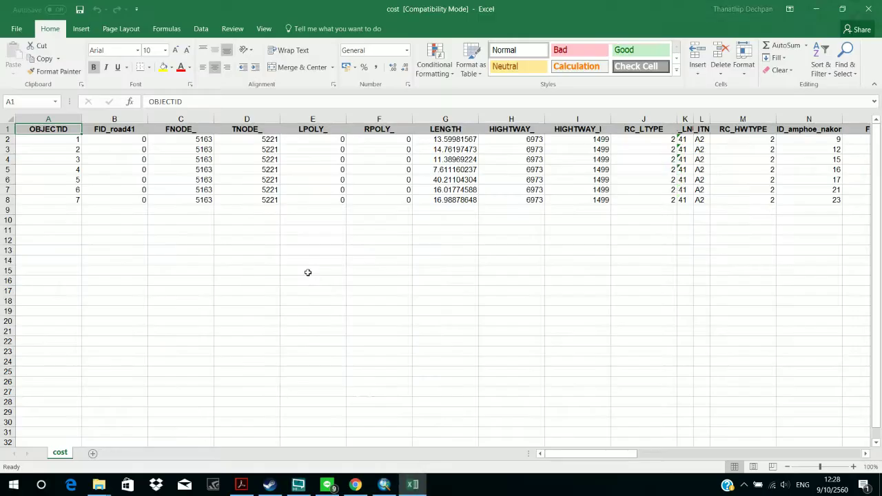
pyautogui.click(81, 28)
pyautogui.click(17, 57)
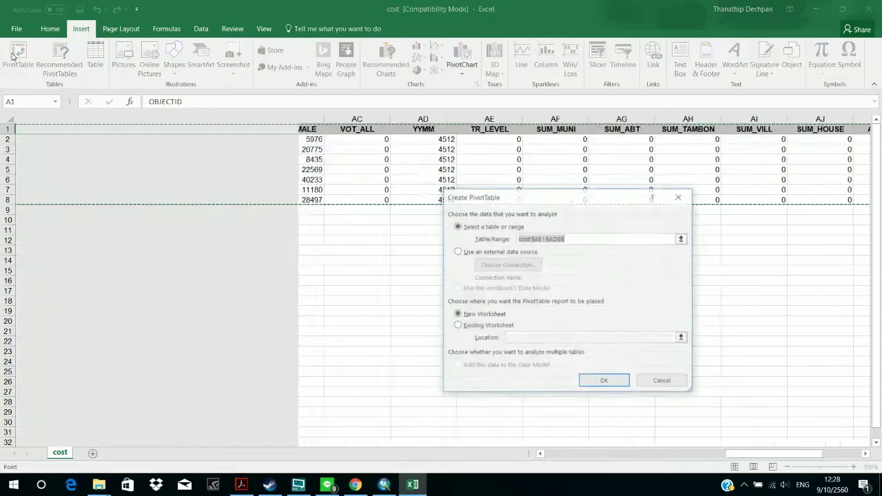
pyautogui.click(618, 387)
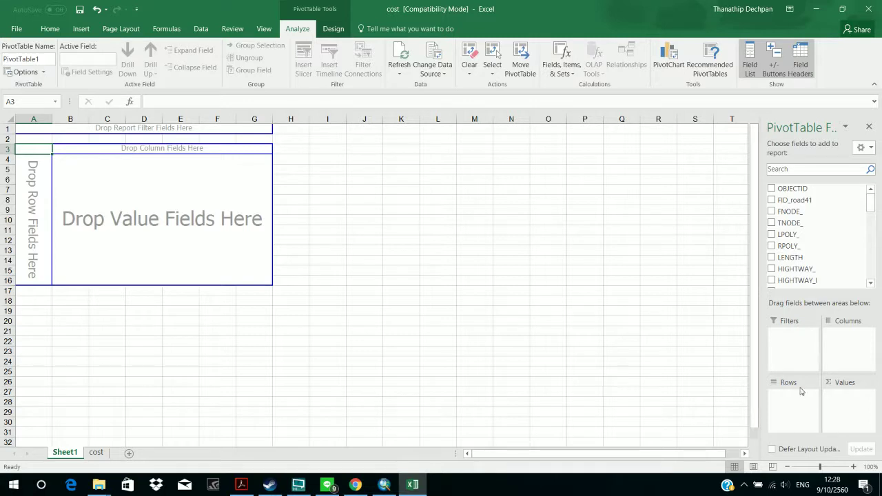
# Step: Add AMPHOE_T as the PivotTable's row field and LENGTH as its summed value field
pyautogui.scroll(-1, 833, 250)
pyautogui.scroll(-1, 833, 251)
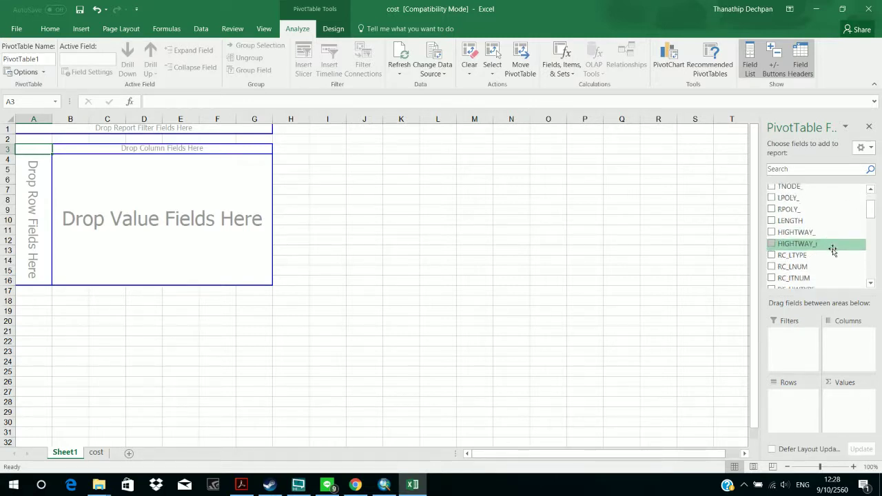
pyautogui.scroll(-4, 833, 250)
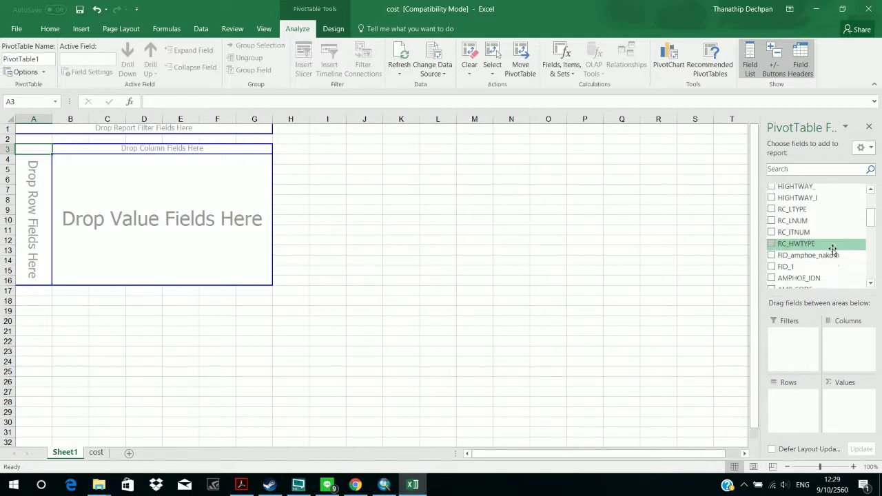
pyautogui.scroll(-1, 833, 250)
pyautogui.scroll(-3, 833, 250)
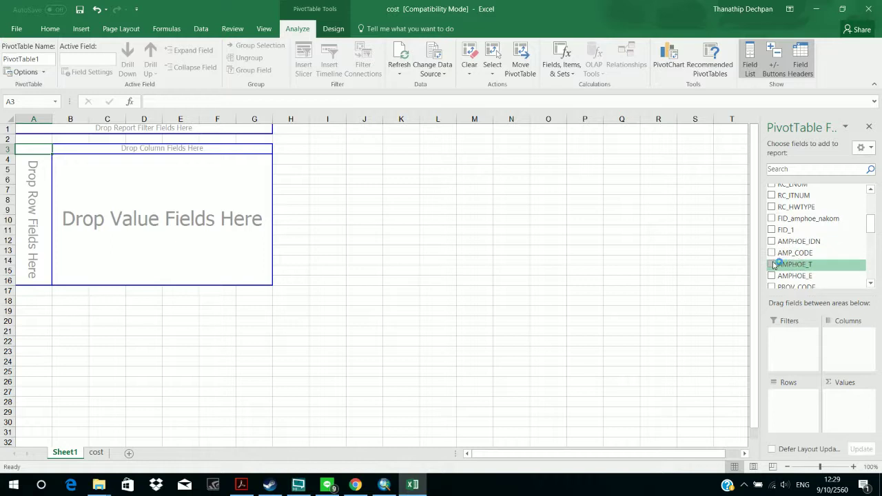
pyautogui.click(775, 265)
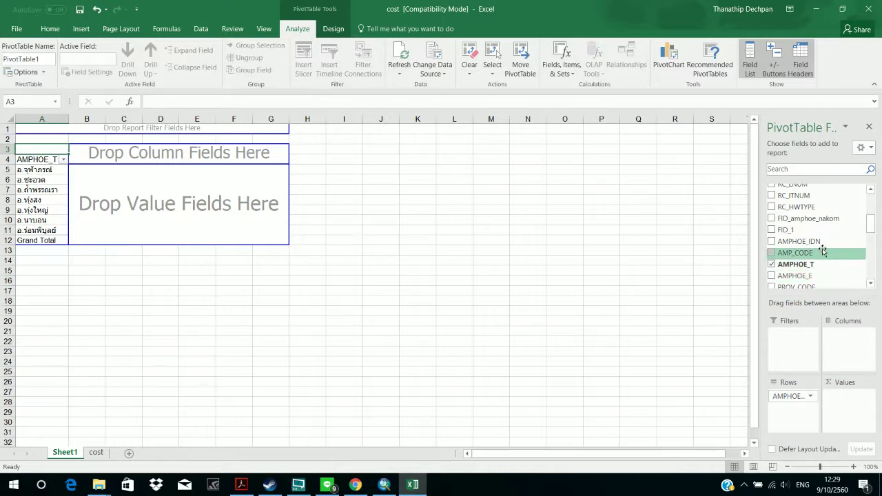
pyautogui.scroll(5, 834, 224)
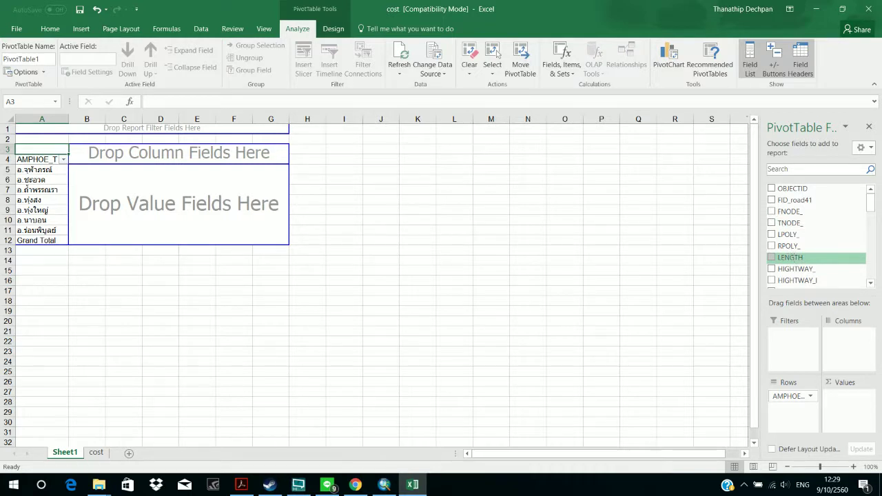
pyautogui.moveTo(791, 257); pyautogui.dragTo(841, 406)
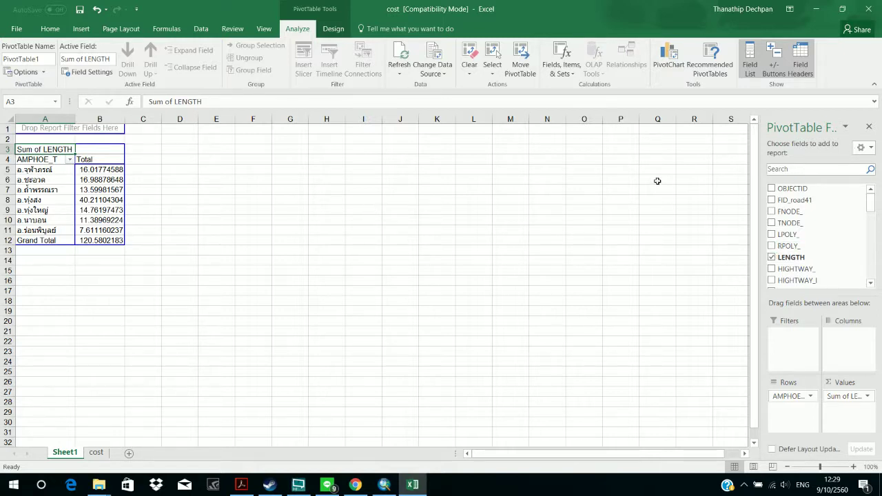
pyautogui.click(463, 188)
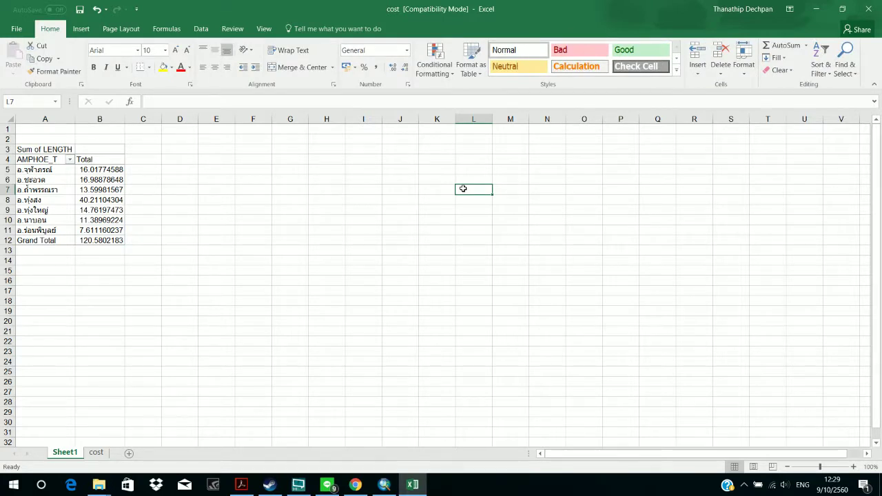
pyautogui.click(353, 139)
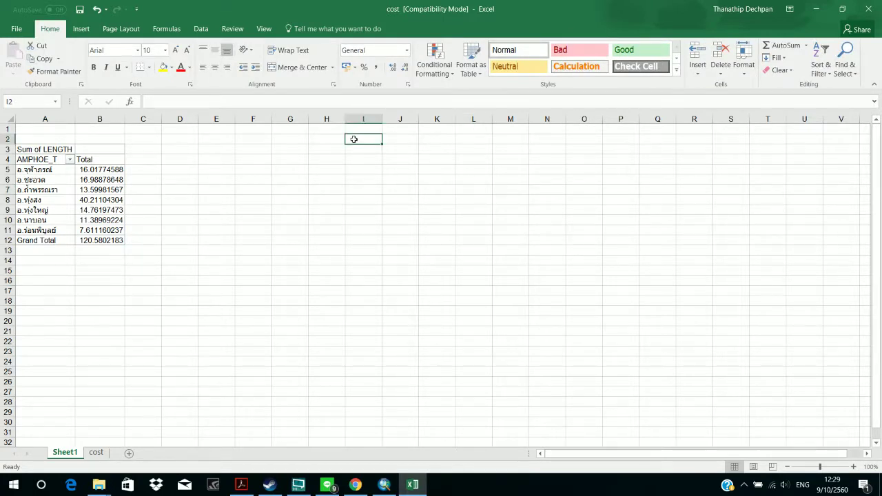
pyautogui.scroll(-3, 354, 139)
pyautogui.scroll(3, 354, 139)
pyautogui.scroll(-7, 353, 139)
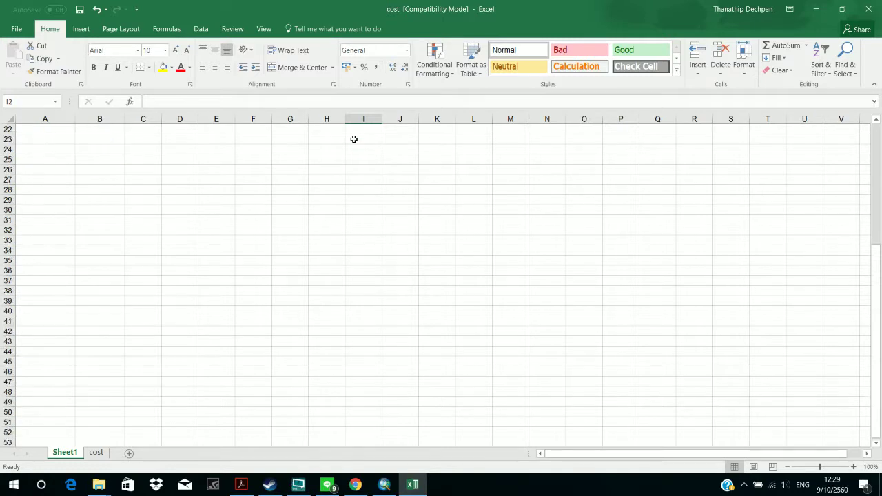
pyautogui.scroll(7, 353, 139)
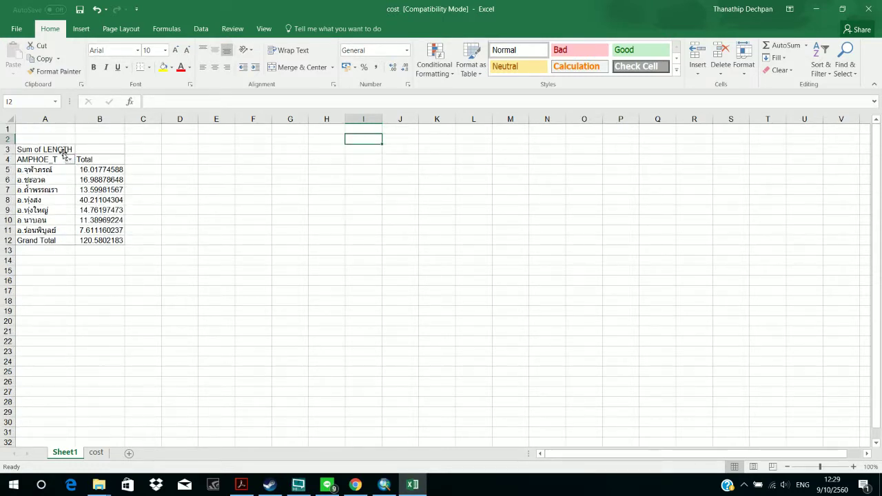
# Step: Try to move the Sum of LENGTH heading out of the PivotTable and undo the change
pyautogui.moveTo(60, 148); pyautogui.dragTo(230, 222)
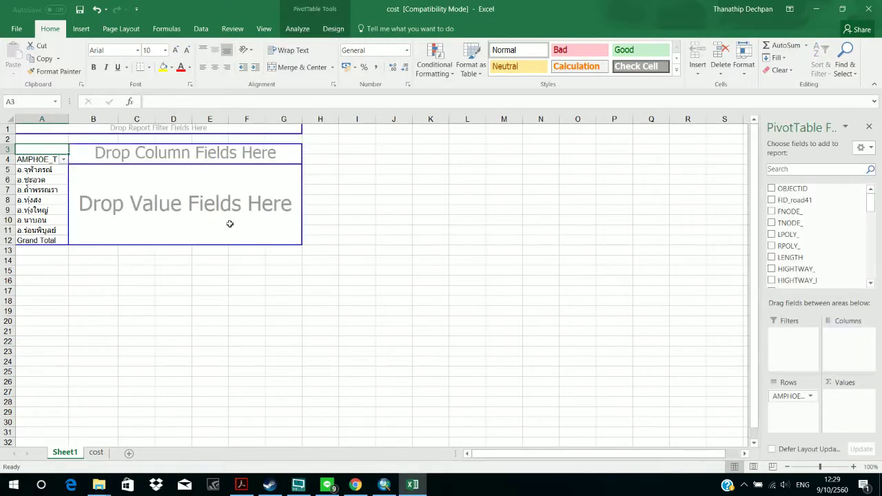
pyautogui.hotkey('ctrl', 'z')
pyautogui.click(230, 222)
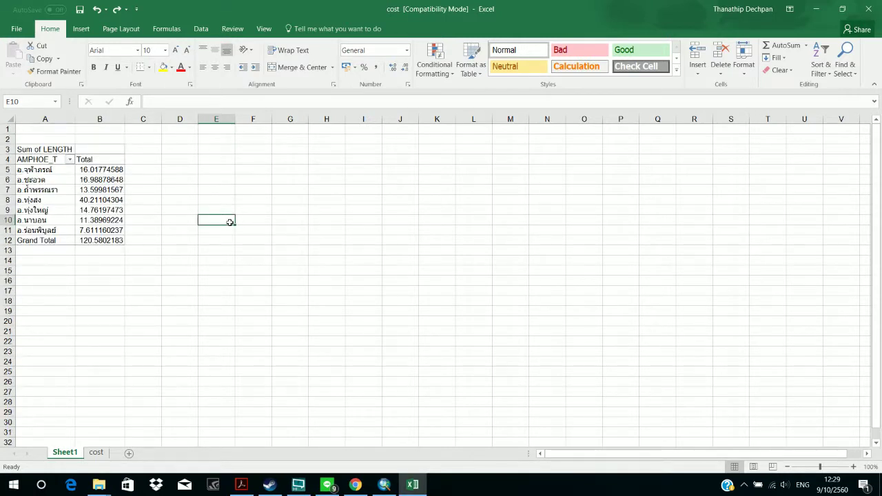
pyautogui.click(70, 160)
pyautogui.click(246, 182)
# Step: Select the whole PivotTable from the Sum of LENGTH heading to the Grand Total row and copy it
pyautogui.click(22, 149)
pyautogui.hotkey('ctrl', 'a')
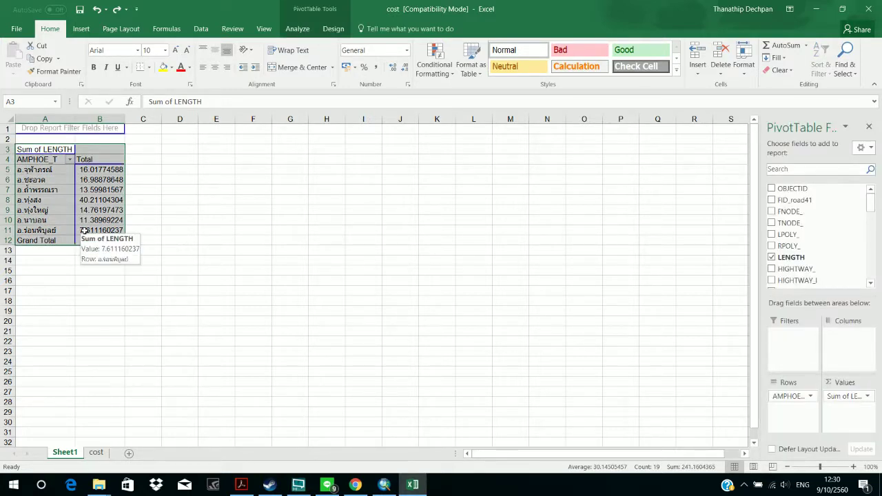
pyautogui.hotkey('ctrl', 'c')
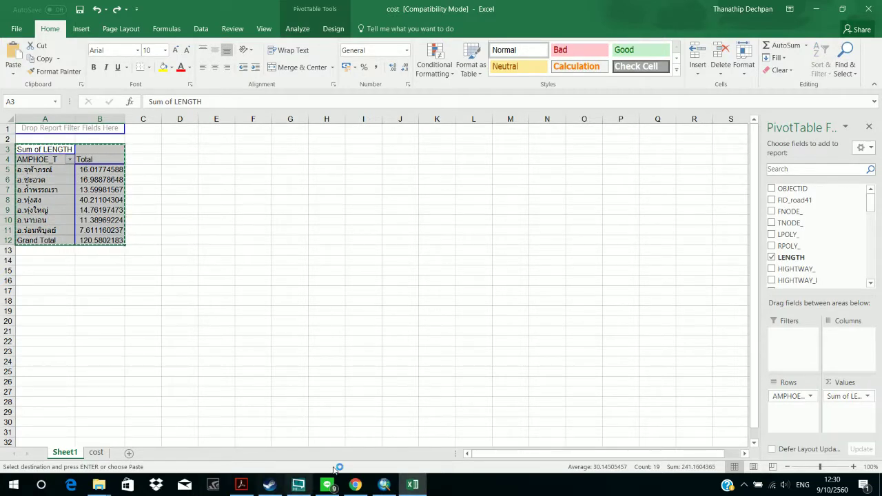
# Step: Switch to the data folder in File Explorer, closing its duplicate window
pyautogui.moveTo(98, 485)
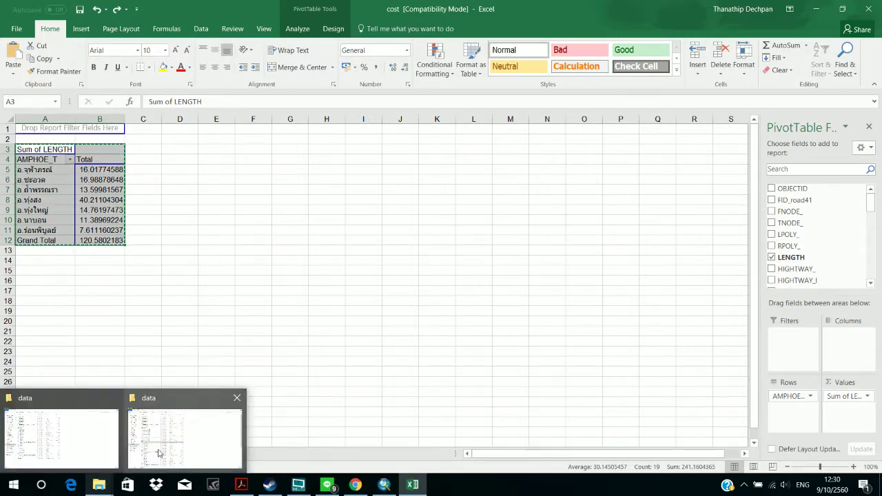
pyautogui.moveTo(158, 453)
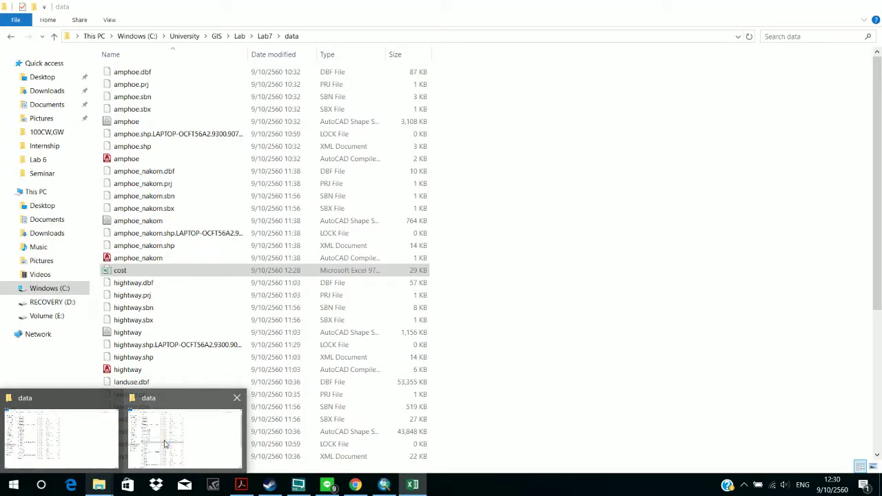
pyautogui.click(115, 399)
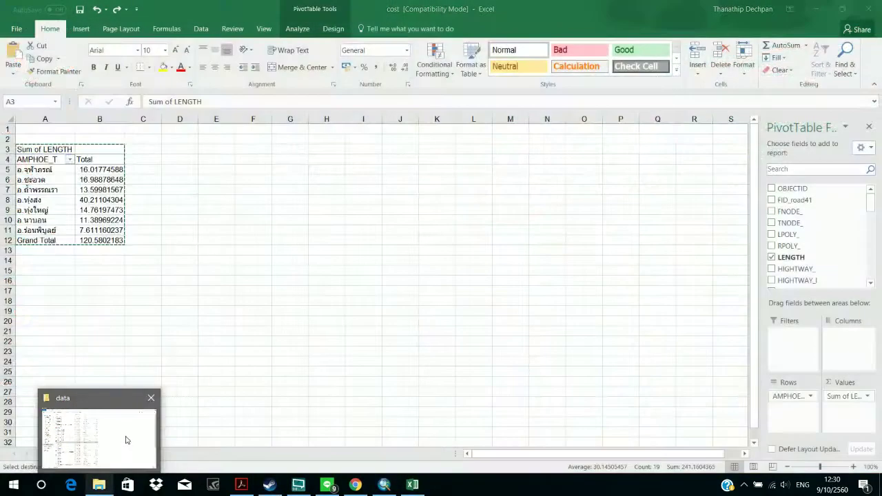
pyautogui.click(126, 440)
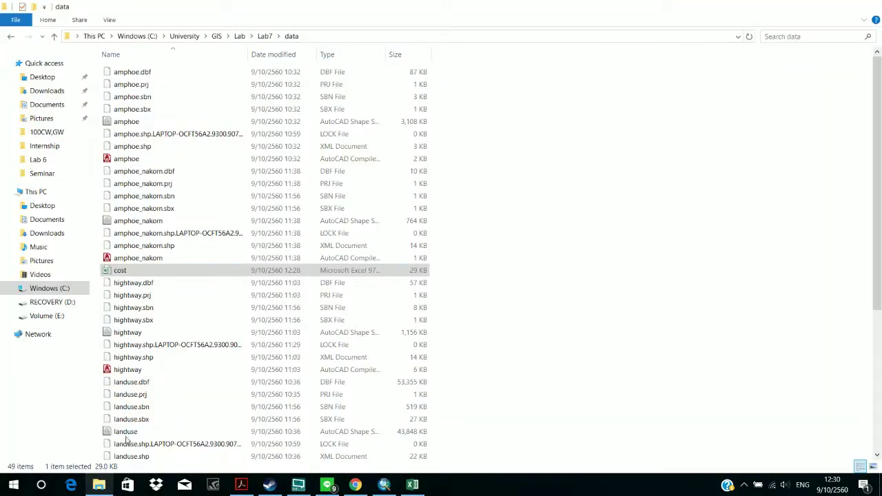
# Step: Create a new Microsoft Excel worksheet file named cost1 in the data folder
pyautogui.rightClick(489, 310)
pyautogui.moveTo(561, 284)
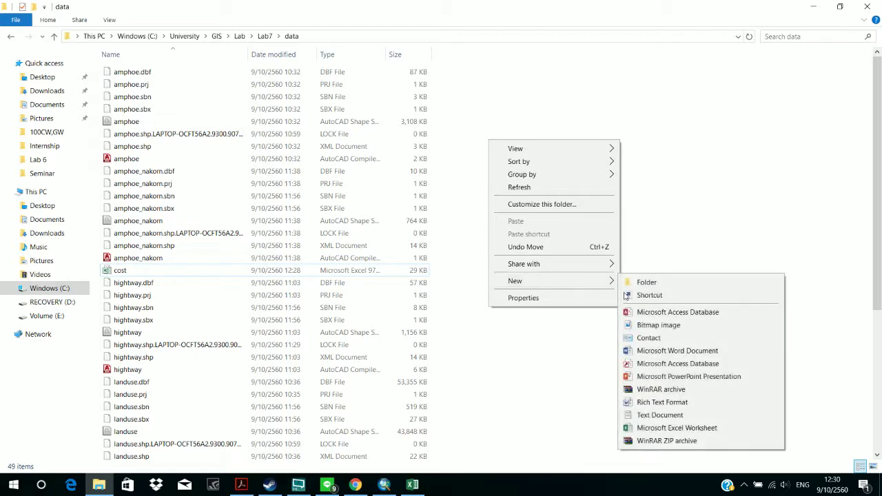
pyautogui.click(666, 428)
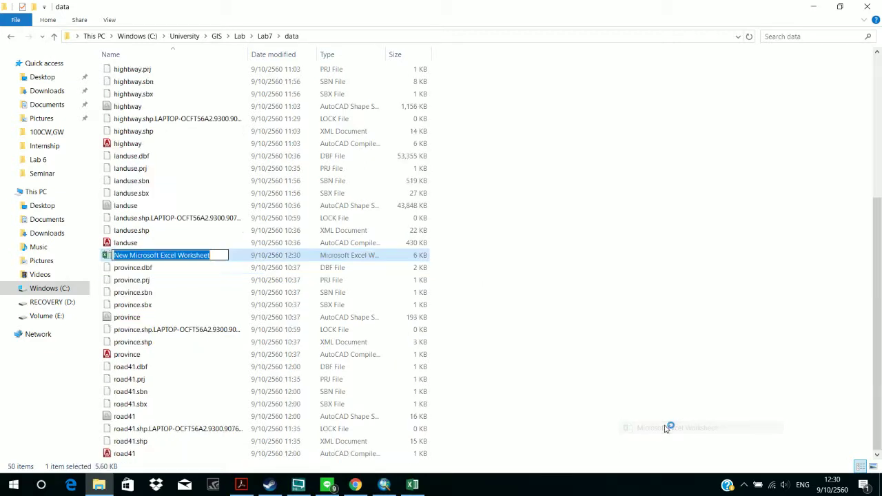
pyautogui.write('cou')
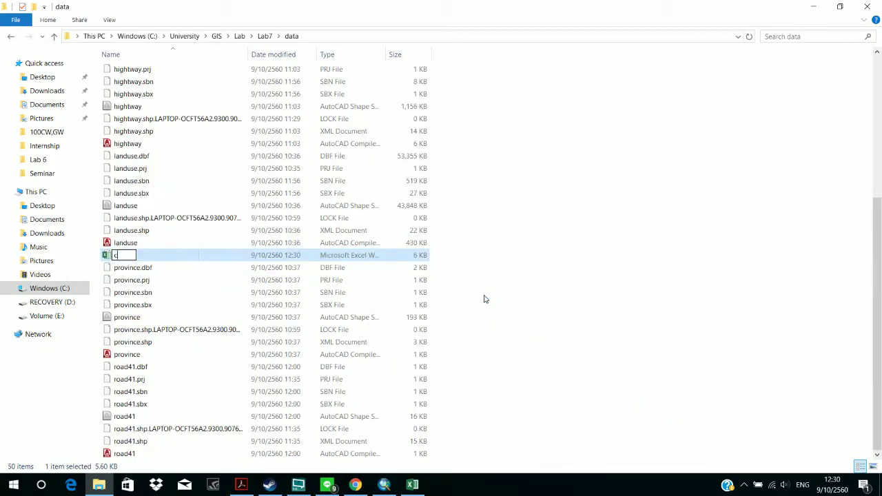
pyautogui.press('BackSpace')
pyautogui.press('BackSpace')
pyautogui.write('ost1')
pyautogui.click(485, 298)
pyautogui.scroll(6, 193, 200)
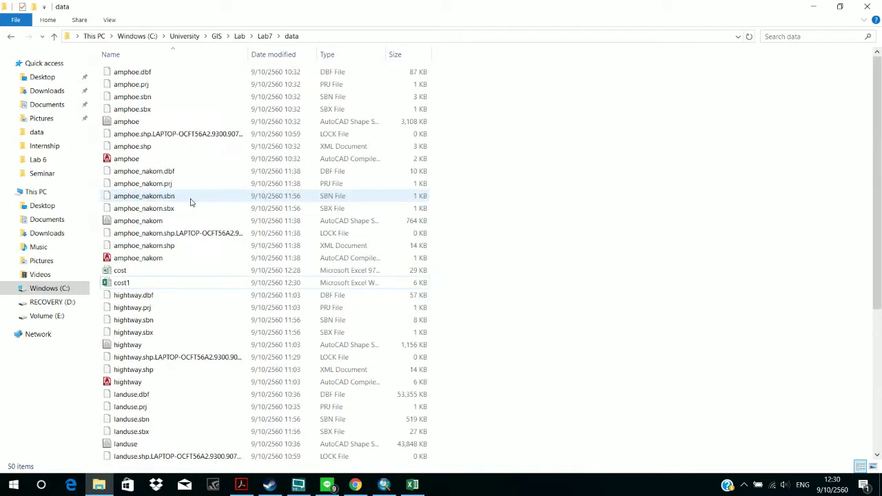
# Step: Open the cost1 workbook, paste the copied PivotTable at A1, and fit column A to its contents
pyautogui.scroll(-6, 190, 200)
pyautogui.scroll(2, 191, 197)
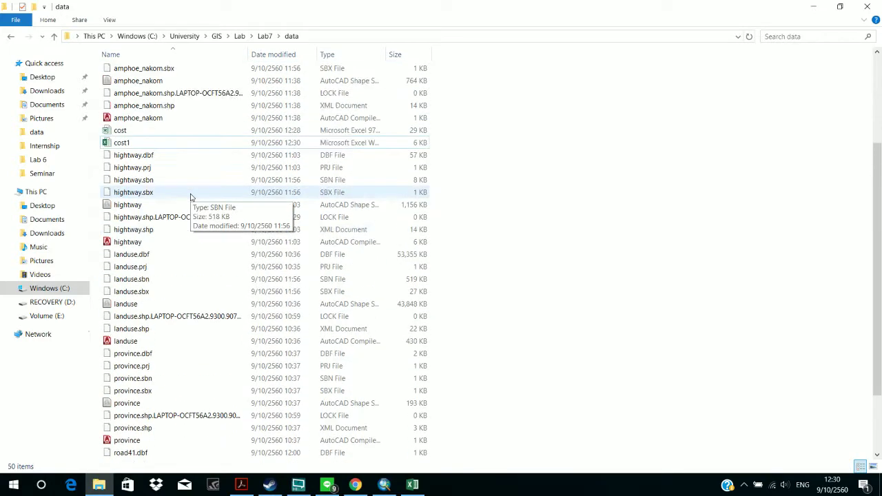
pyautogui.doubleClick(222, 143)
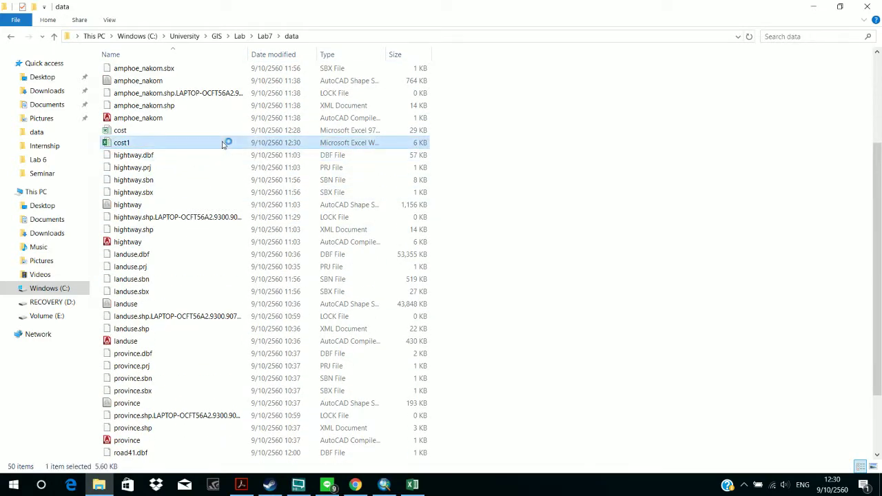
pyautogui.hotkey('ctrl', 'v')
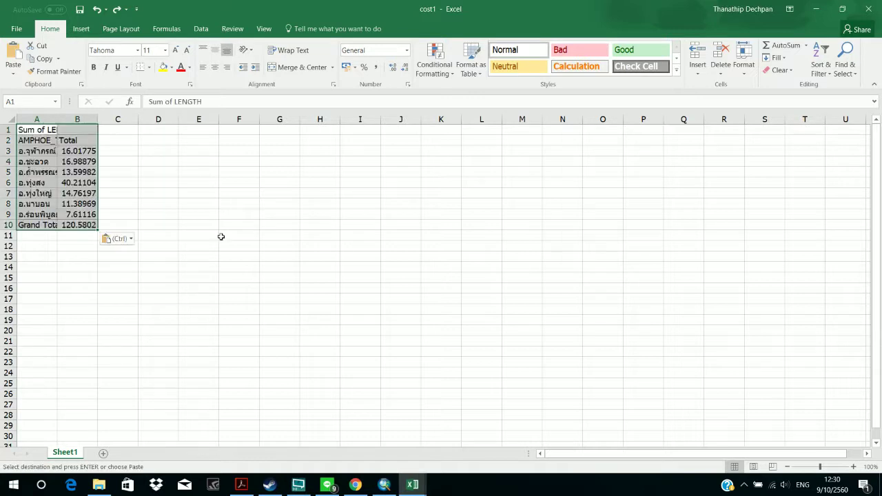
pyautogui.click(367, 203)
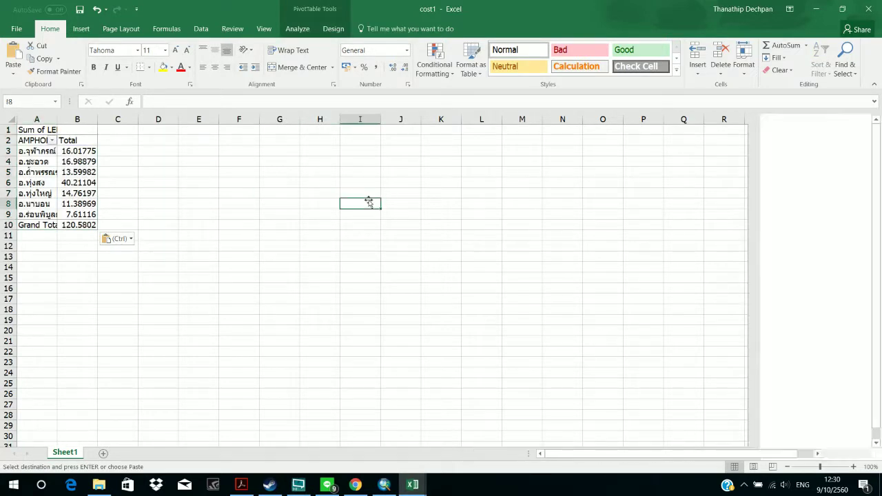
pyautogui.doubleClick(58, 119)
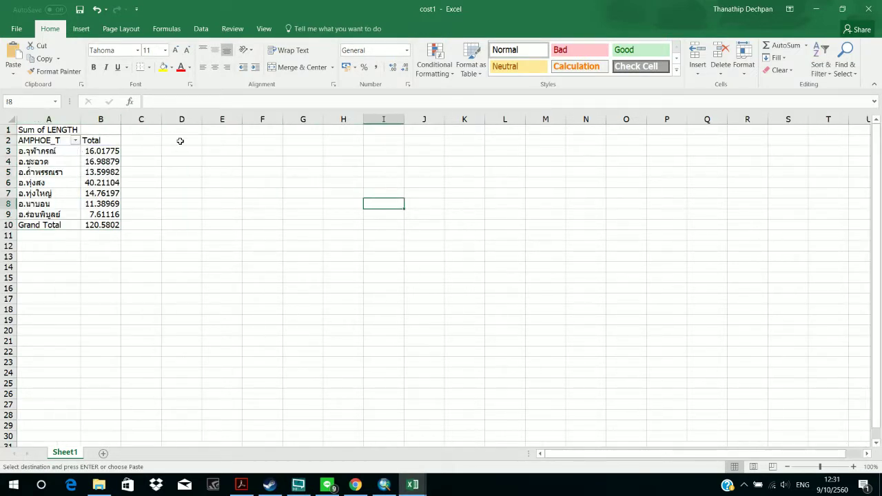
# Step: Close cost1 with its changes saved and close the cost workbook without saving
pyautogui.click(878, 12)
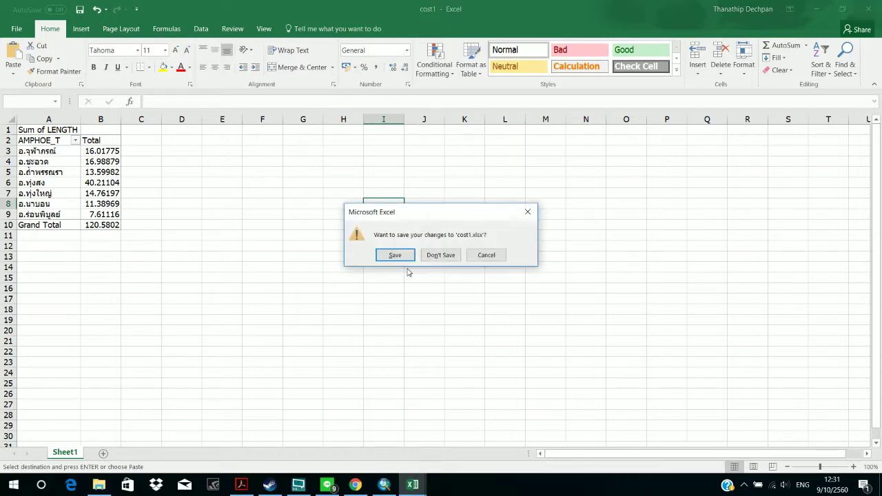
pyautogui.click(410, 256)
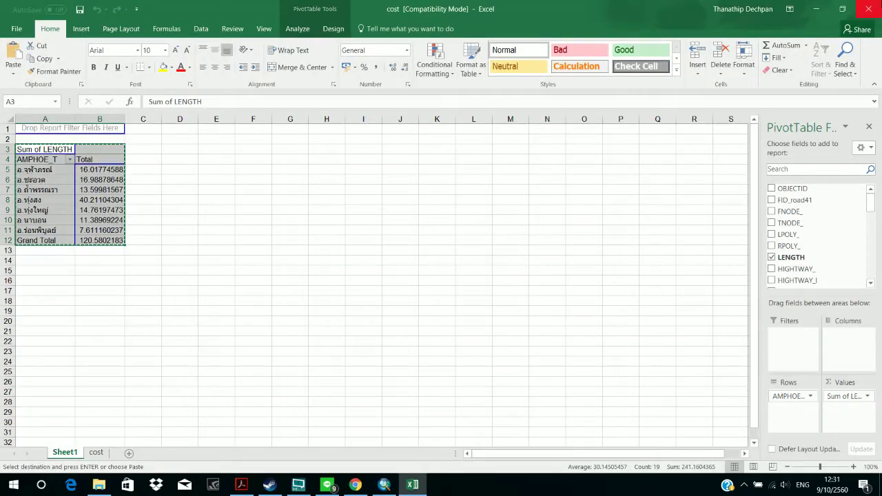
pyautogui.click(868, 8)
pyautogui.click(446, 255)
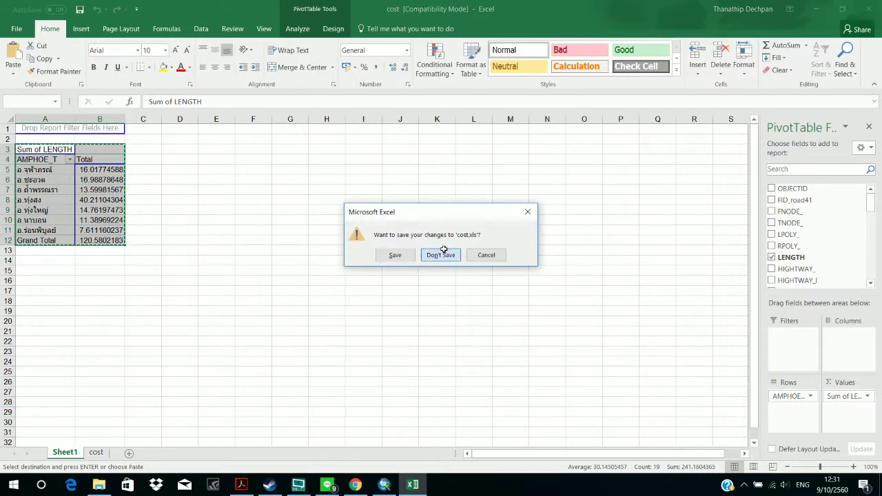
pyautogui.click(513, 254)
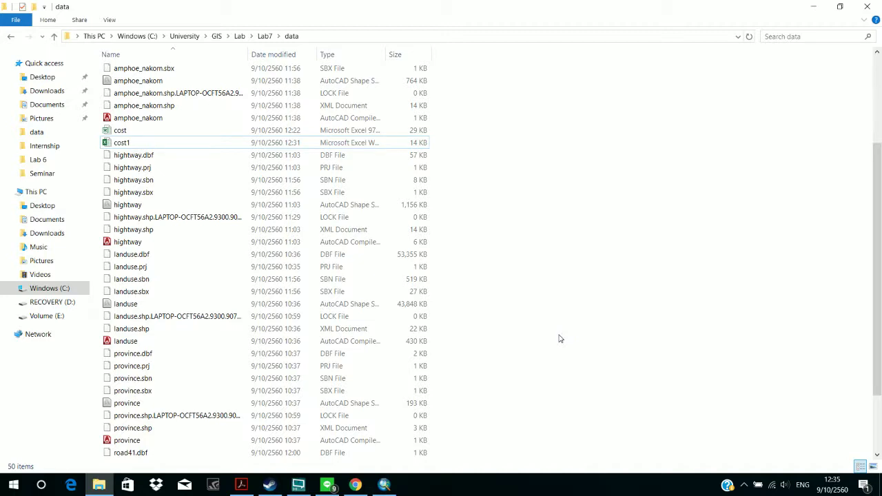
# Step: Return to the data folder in File Explorer and reopen the cost1 workbook
pyautogui.click(384, 485)
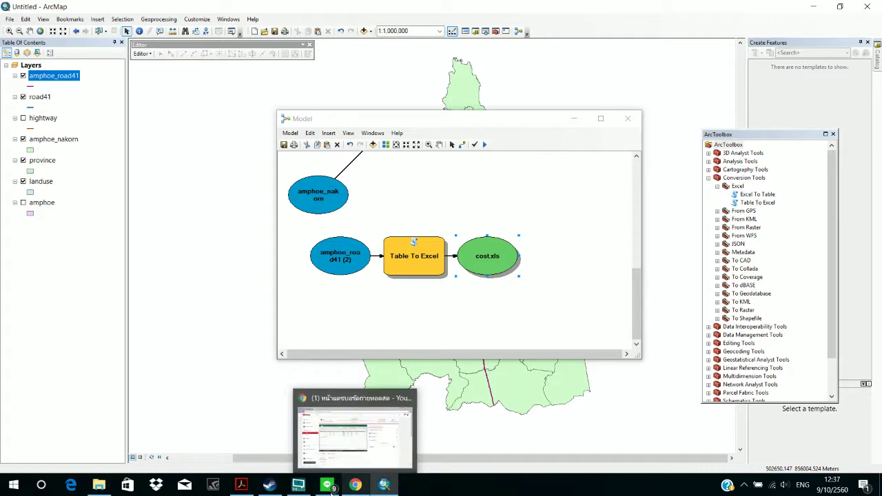
pyautogui.moveTo(298, 486)
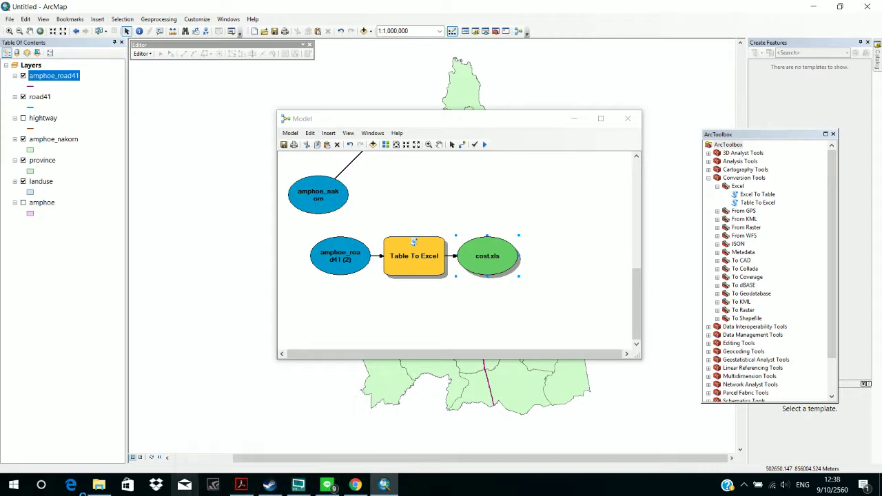
pyautogui.click(100, 485)
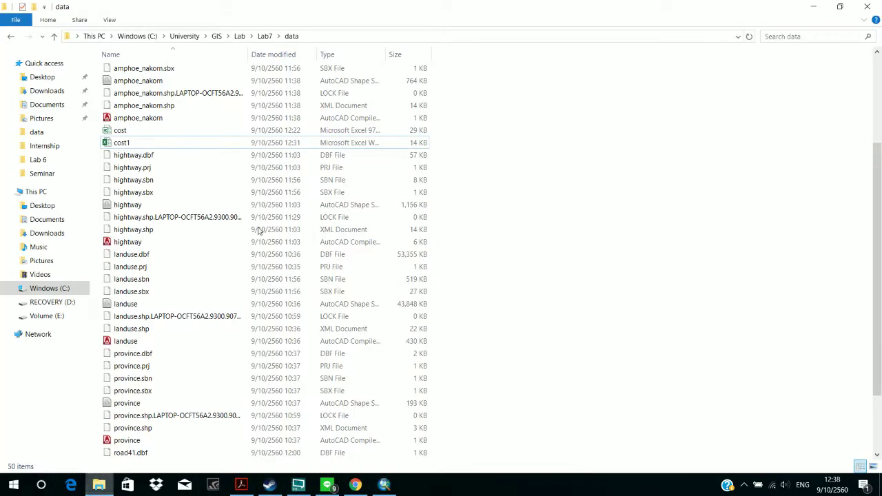
pyautogui.doubleClick(283, 144)
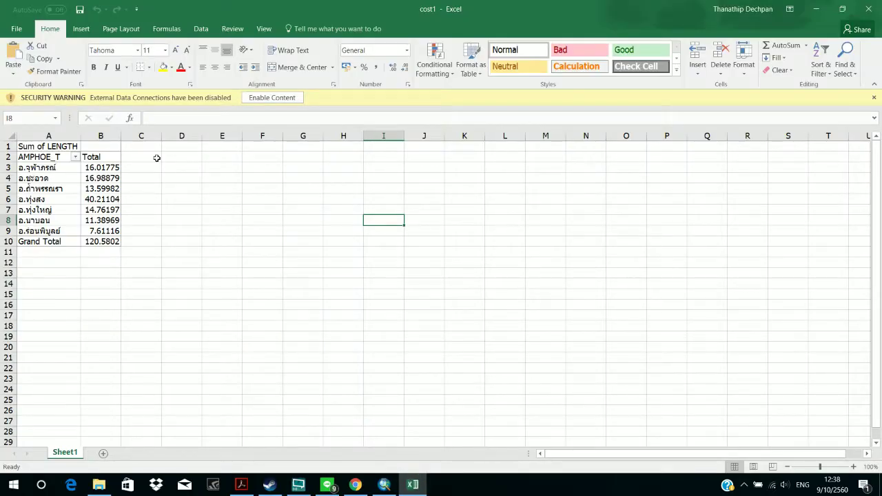
# Step: Enter the header sum_lenght in C2 and fit column C to its width
pyautogui.click(157, 159)
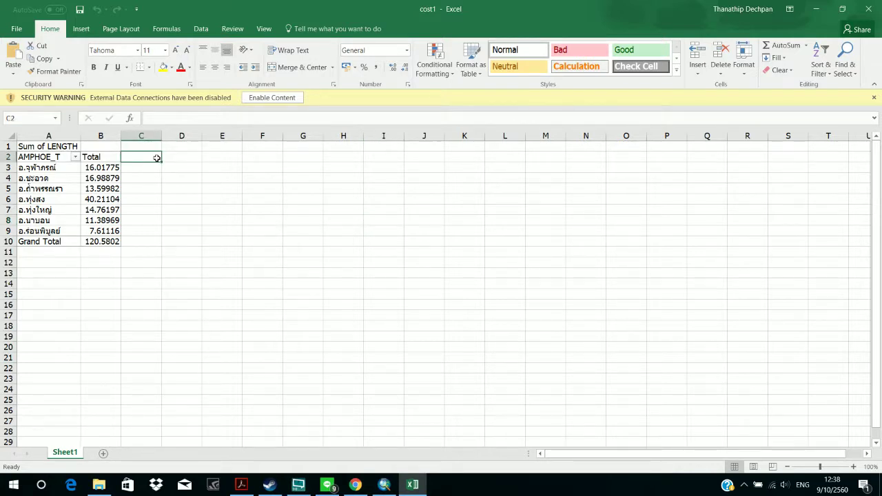
pyautogui.write('Sum')
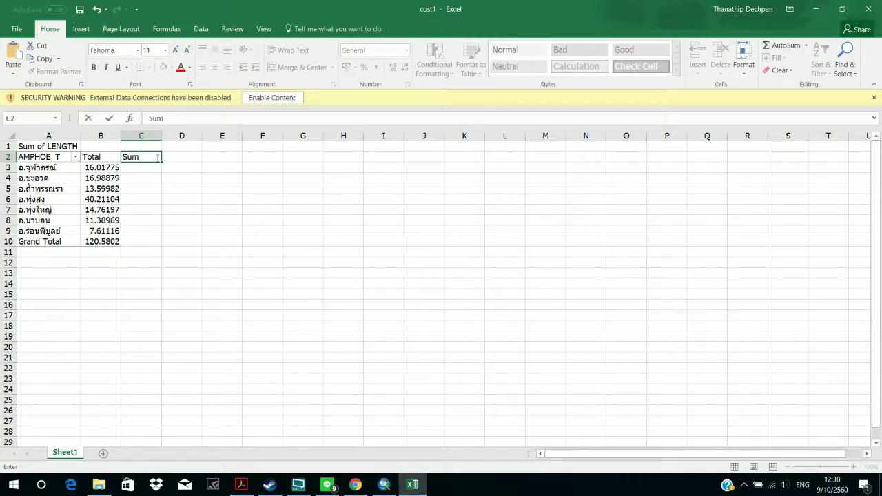
pyautogui.write('le')
pyautogui.press('BackSpace')
pyautogui.press('BackSpace')
pyautogui.write('le')
pyautogui.press('BackSpace')
pyautogui.press('BackSpace')
pyautogui.press('BackSpace')
pyautogui.press('BackSpace')
pyautogui.press('BackSpace')
pyautogui.write('sum)')
pyautogui.press('BackSpace')
pyautogui.write('(')
pyautogui.press('BackSpace')
pyautogui.write('_lenght')
pyautogui.click(213, 167)
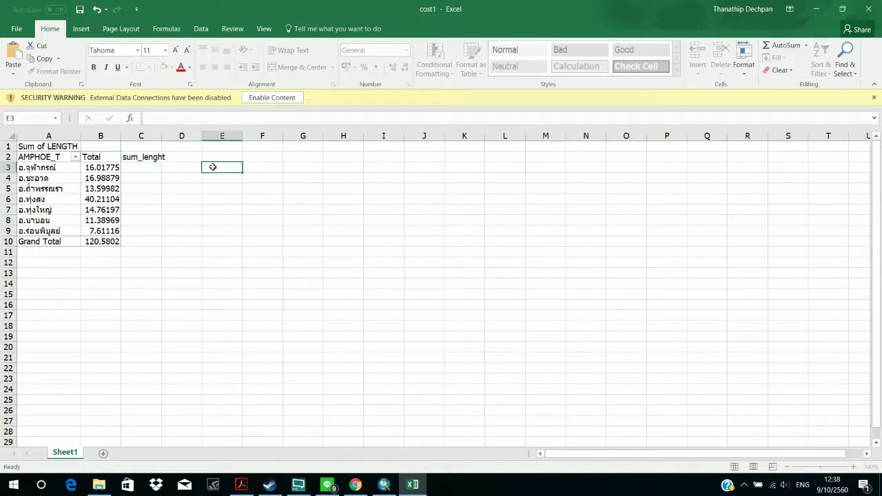
pyautogui.doubleClick(164, 136)
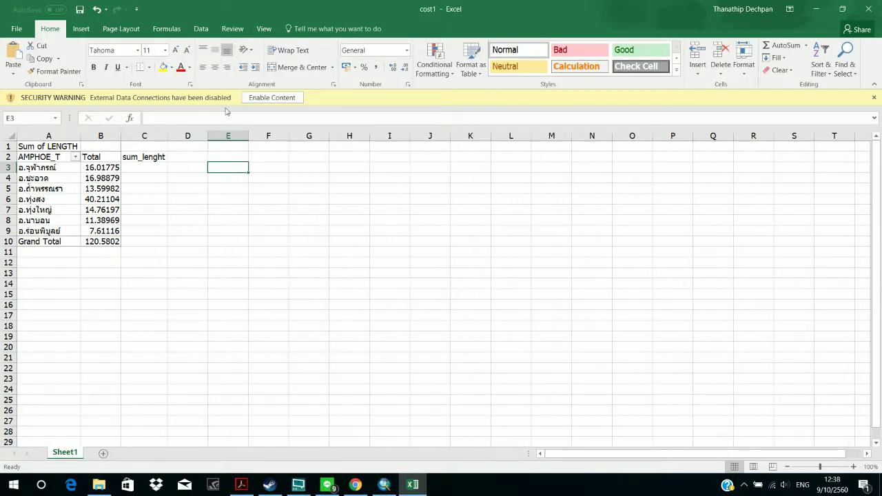
# Step: Enable the workbook's external data content and enter a formula in C3 referencing the PivotTable total in B3
pyautogui.click(274, 98)
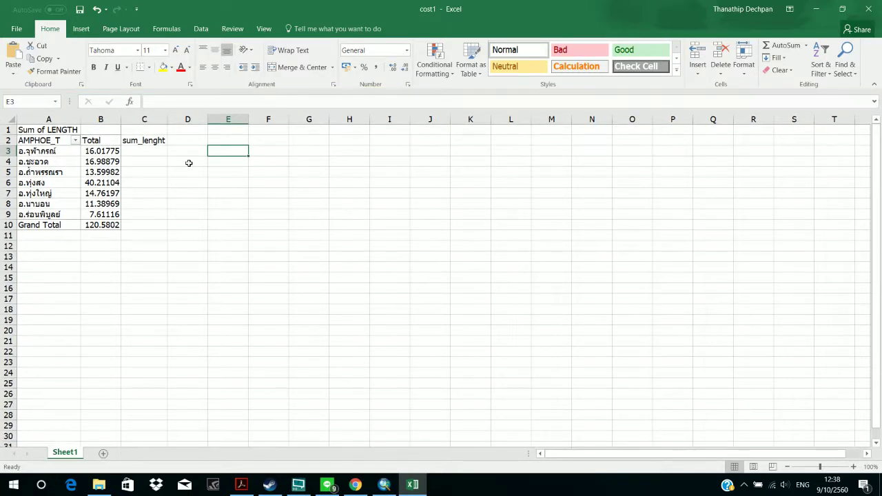
pyautogui.click(145, 150)
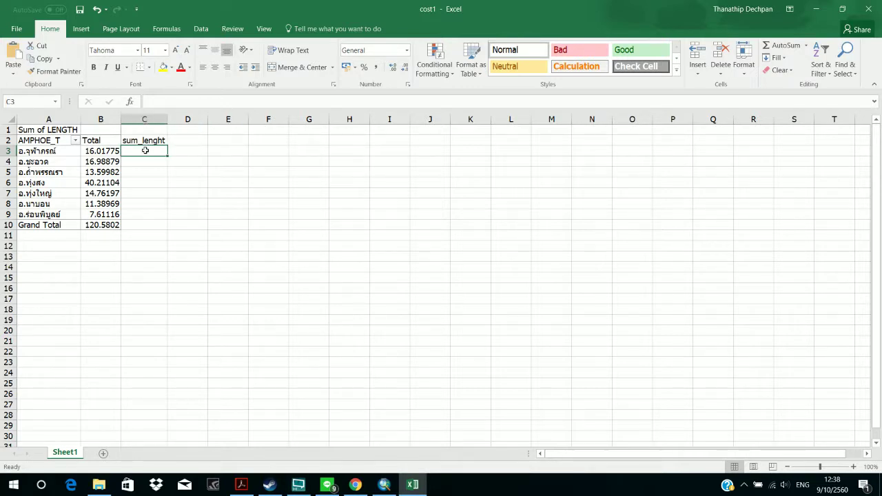
pyautogui.write('=')
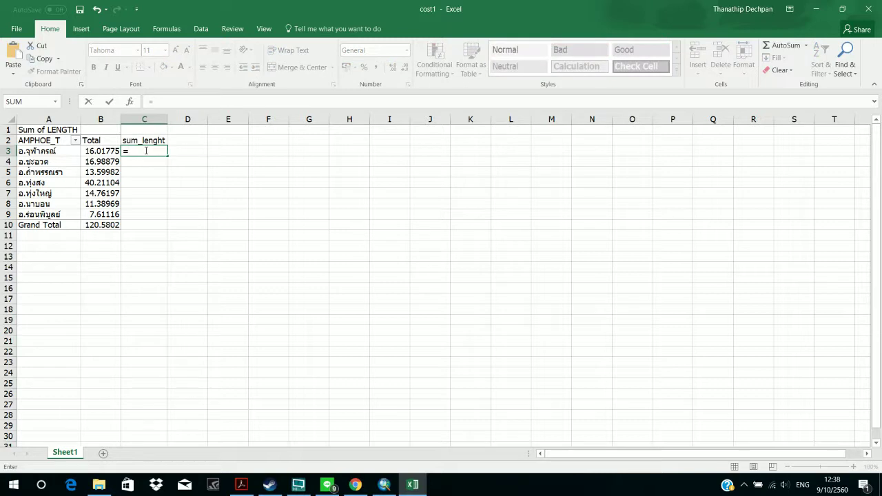
pyautogui.click(101, 152)
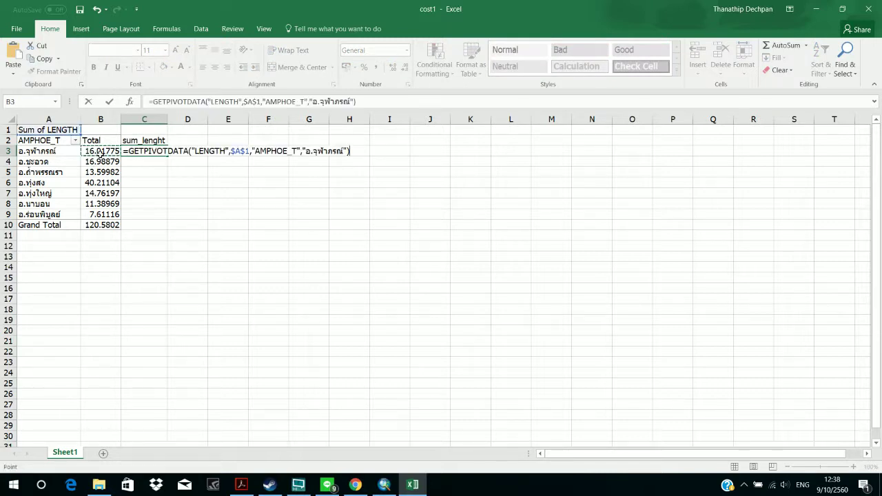
pyautogui.press('Return')
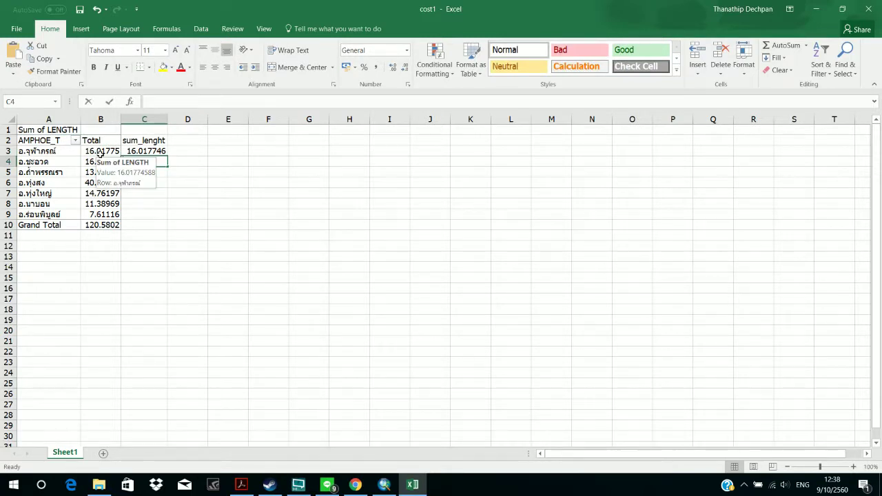
# Step: Enter a running-total formula in C4 that adds C3 and the PivotTable total in B4
pyautogui.write('=')
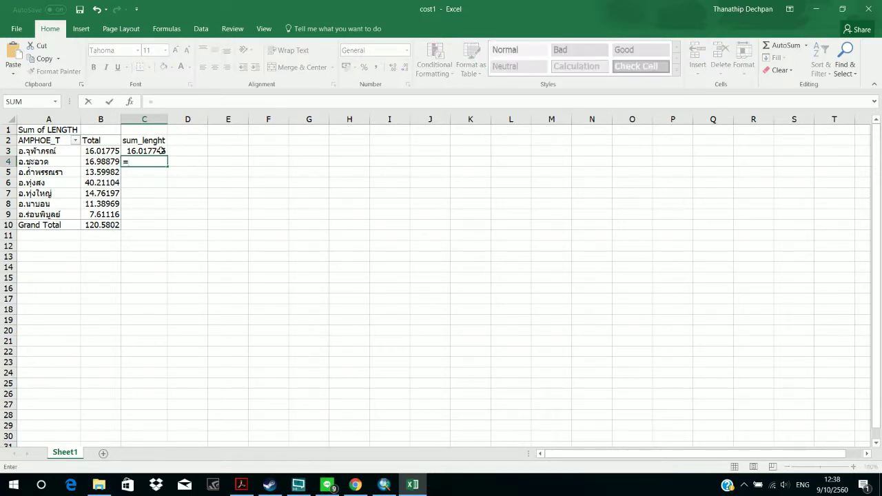
pyautogui.click(161, 150)
pyautogui.write('+')
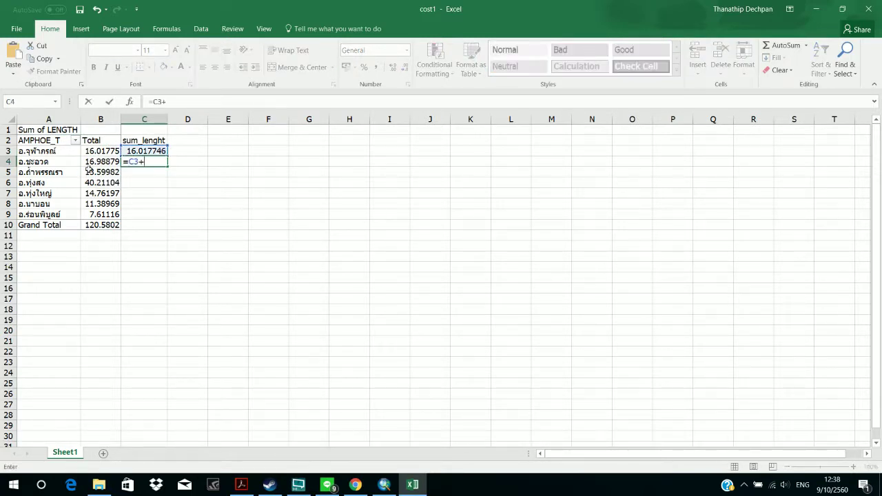
pyautogui.click(113, 161)
pyautogui.press('Return')
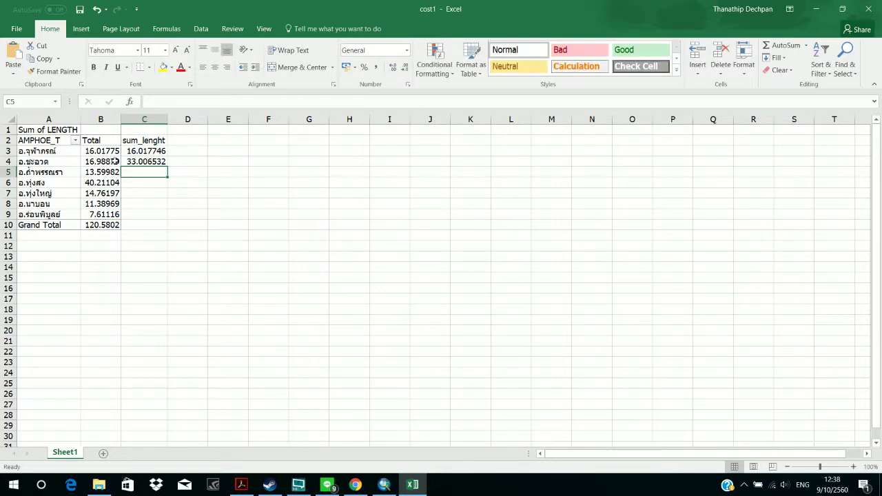
# Step: Try to fill the C4 formula down to the Grand Total row and inspect the copied formulas in C10 and C9
pyautogui.click(148, 161)
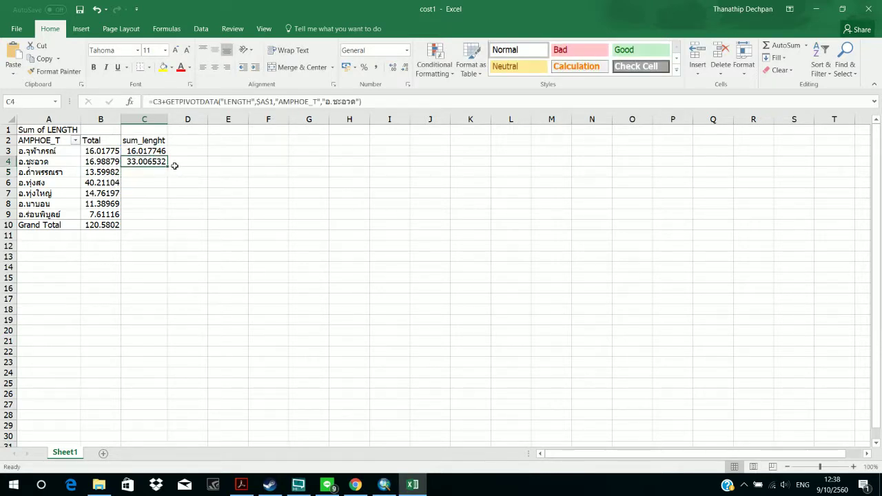
pyautogui.doubleClick(167, 166)
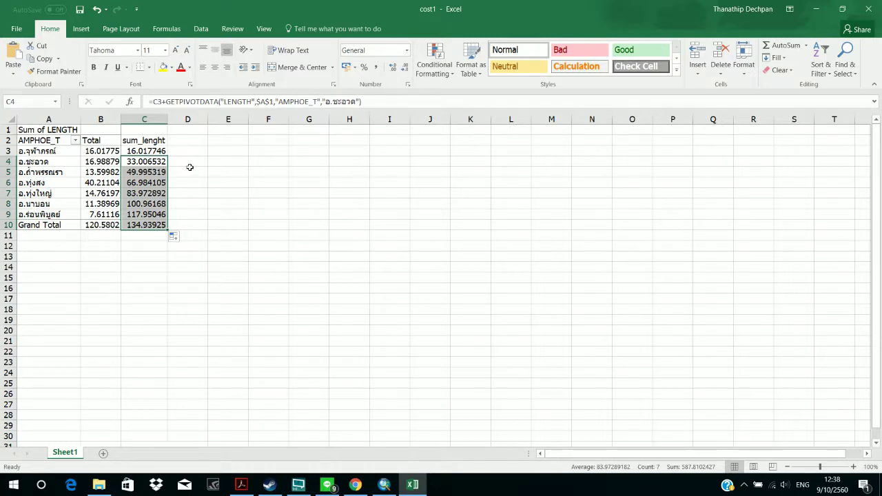
pyautogui.click(152, 224)
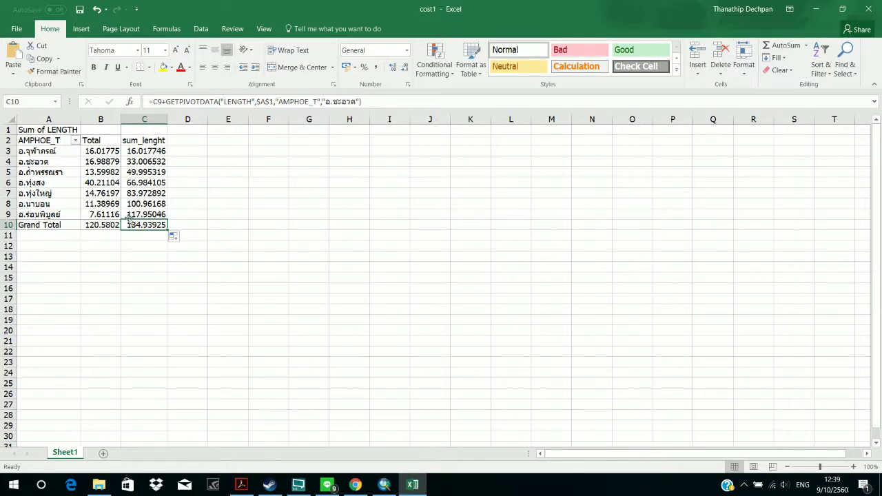
pyautogui.doubleClick(133, 216)
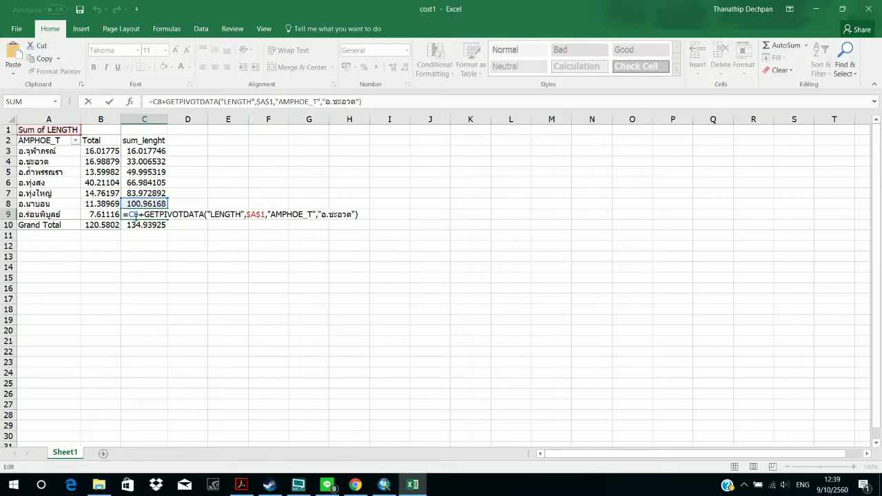
pyautogui.hotkey('ctrl', 'Return')
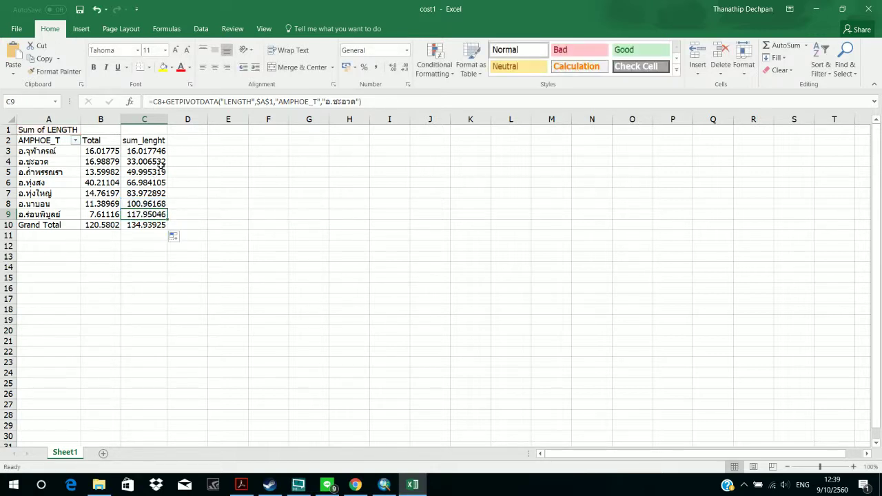
# Step: Clear the filled formulas from C5:C10 and check the GETPIVOTDATA formula in C4
pyautogui.moveTo(161, 172); pyautogui.dragTo(156, 224)
pyautogui.press('Delete')
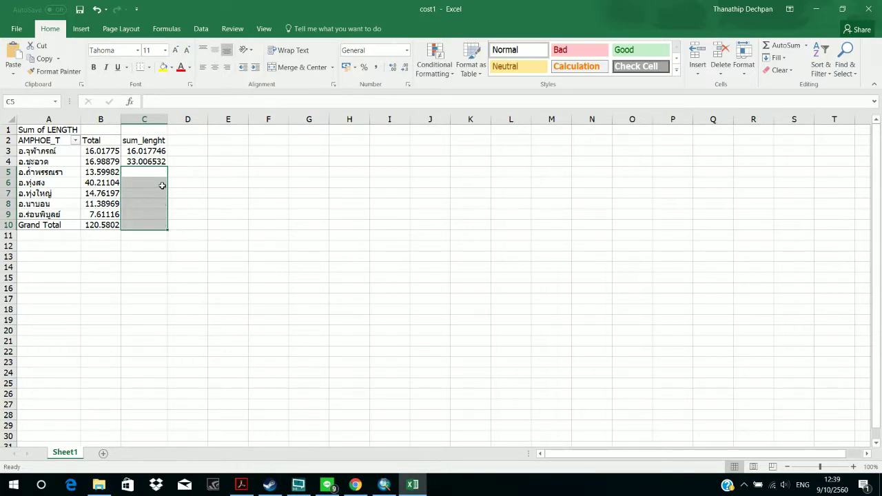
pyautogui.doubleClick(153, 160)
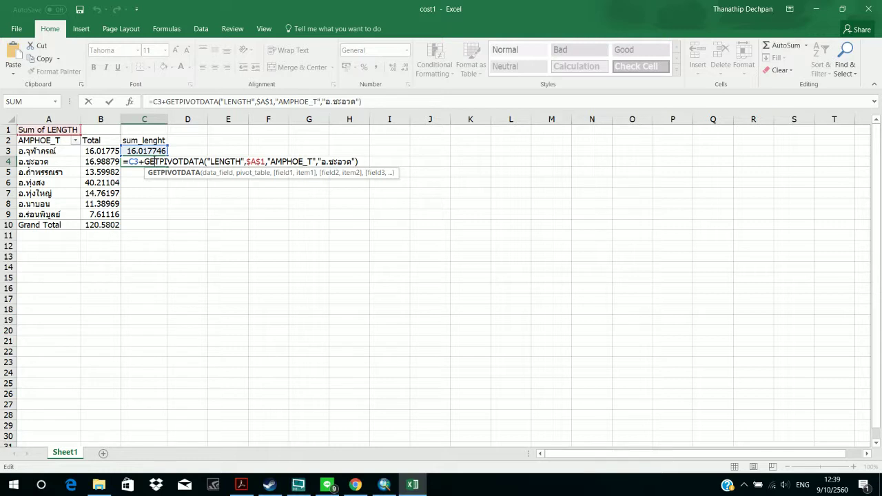
pyautogui.press('Escape')
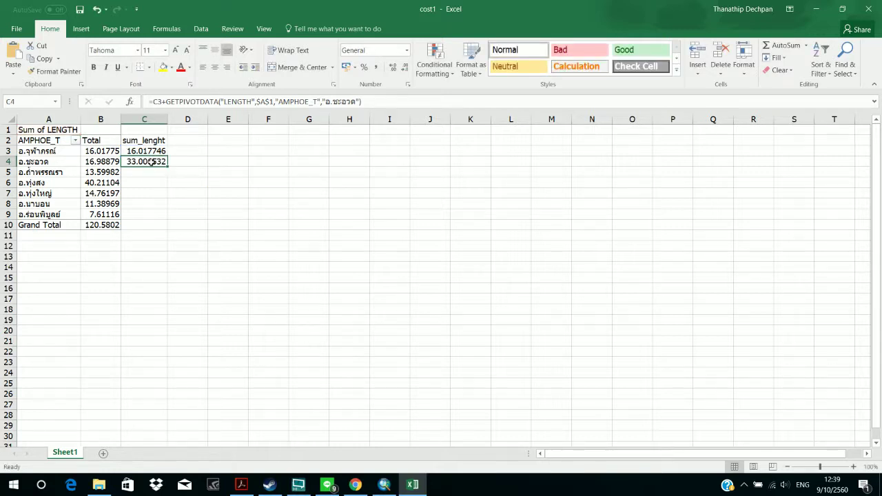
# Step: Enter a running-total formula in C5 that adds C4 and the PivotTable total in B5, and reselect C5
pyautogui.click(145, 172)
pyautogui.write('=')
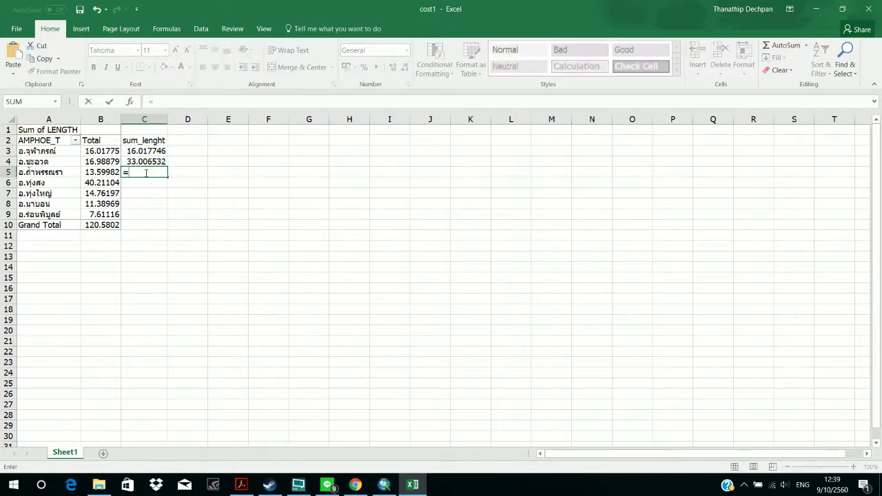
pyautogui.click(158, 160)
pyautogui.write('+')
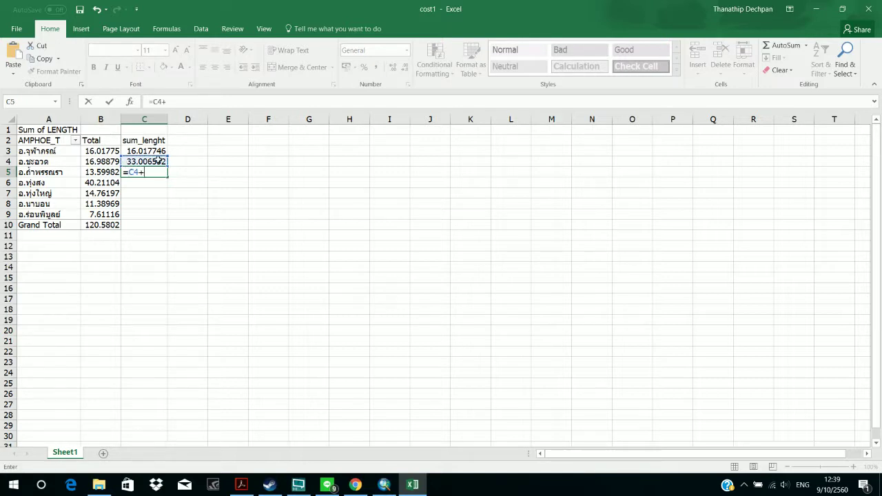
pyautogui.click(115, 172)
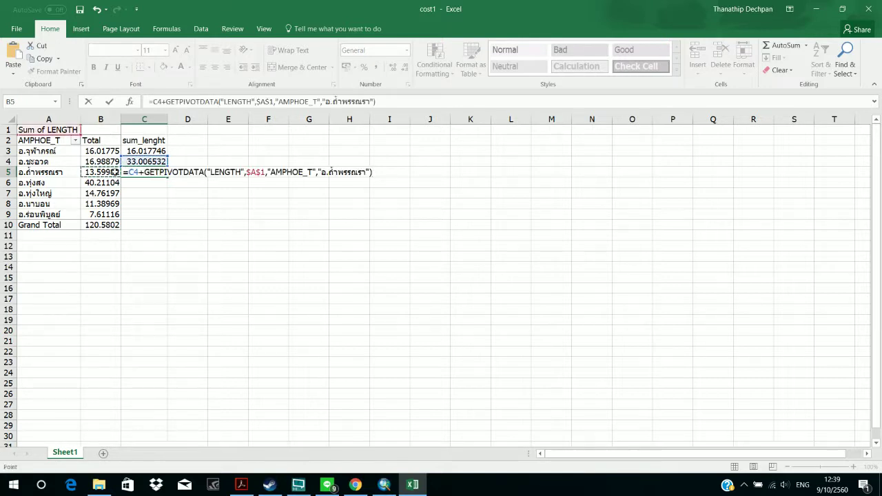
pyautogui.press('Return')
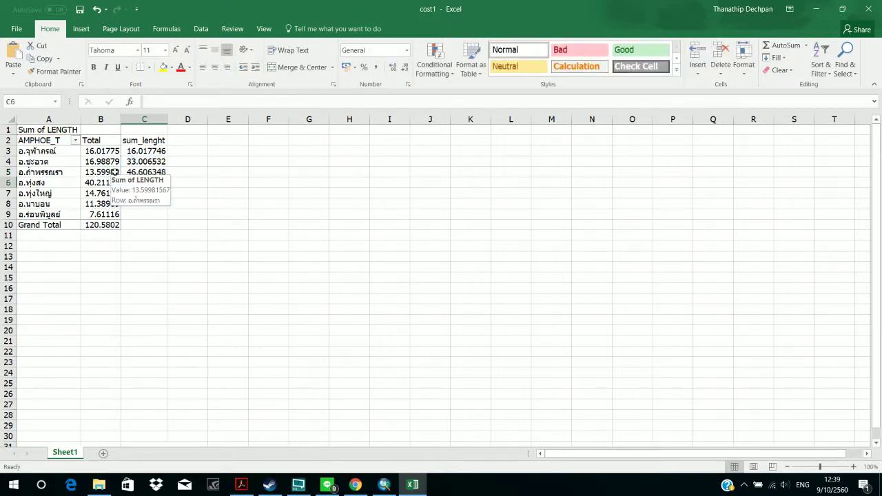
pyautogui.click(162, 171)
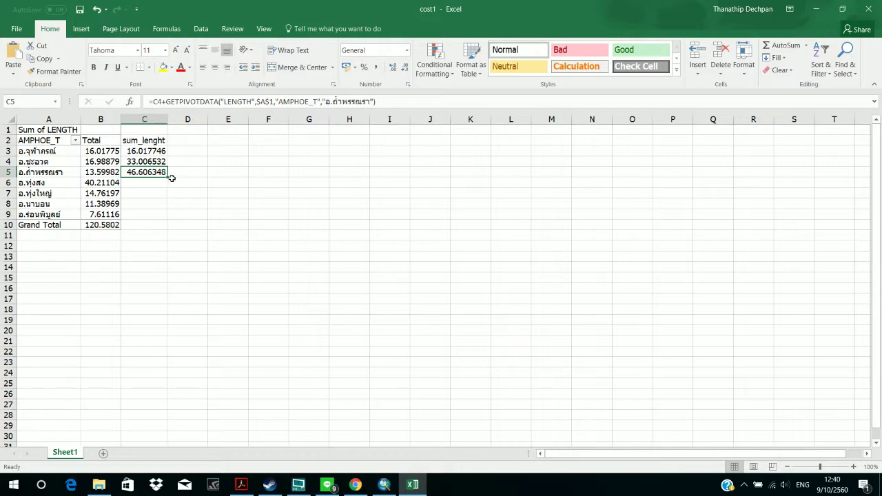
# Step: Fill the cumulative length formula from C5 down through C10 and check the copied formulas in C6 and C7
pyautogui.moveTo(169, 178); pyautogui.dragTo(168, 231)
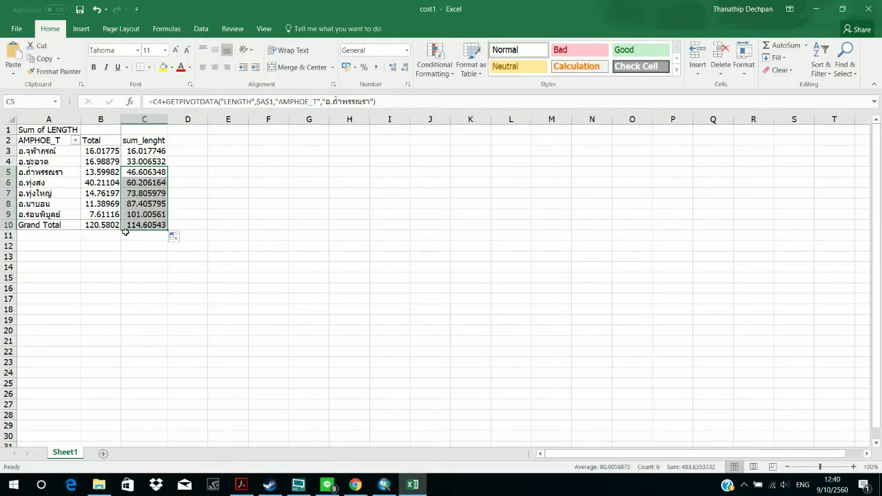
pyautogui.click(158, 172)
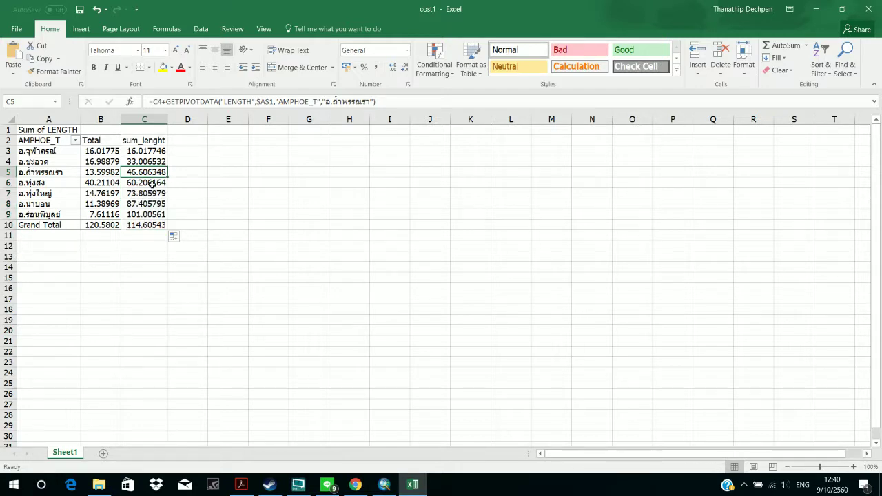
pyautogui.doubleClick(151, 185)
pyautogui.click(141, 194)
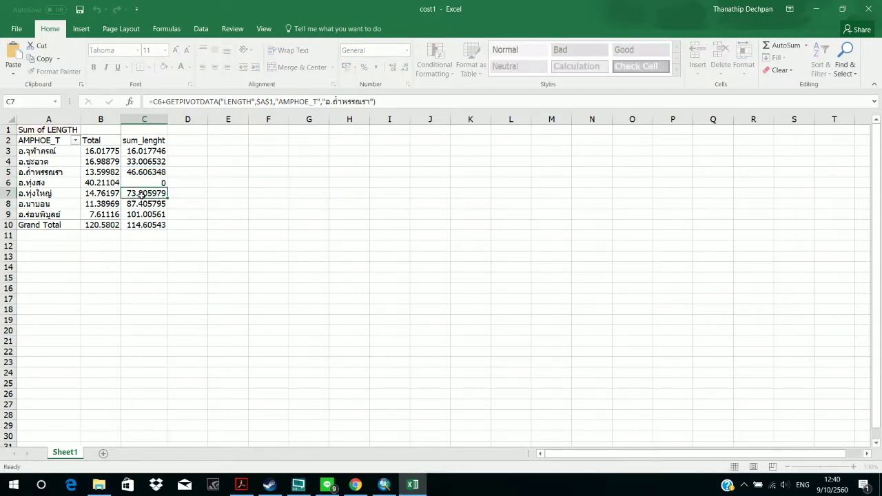
pyautogui.doubleClick(141, 194)
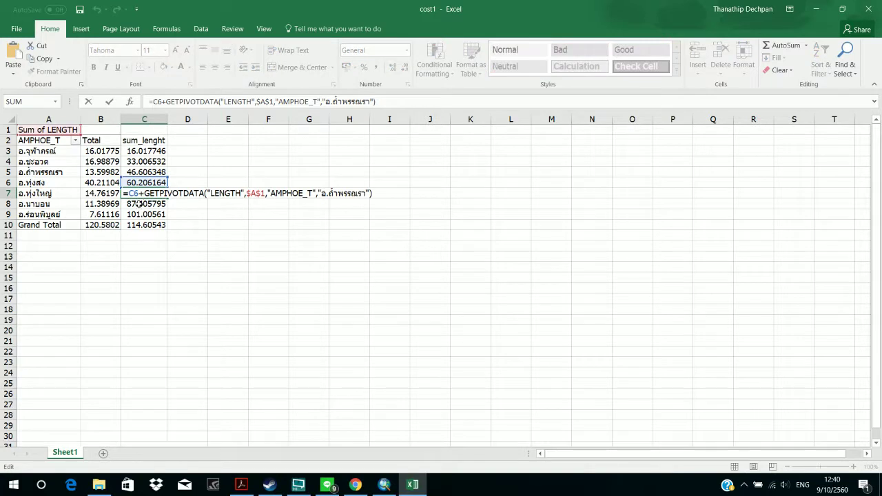
pyautogui.press('Escape')
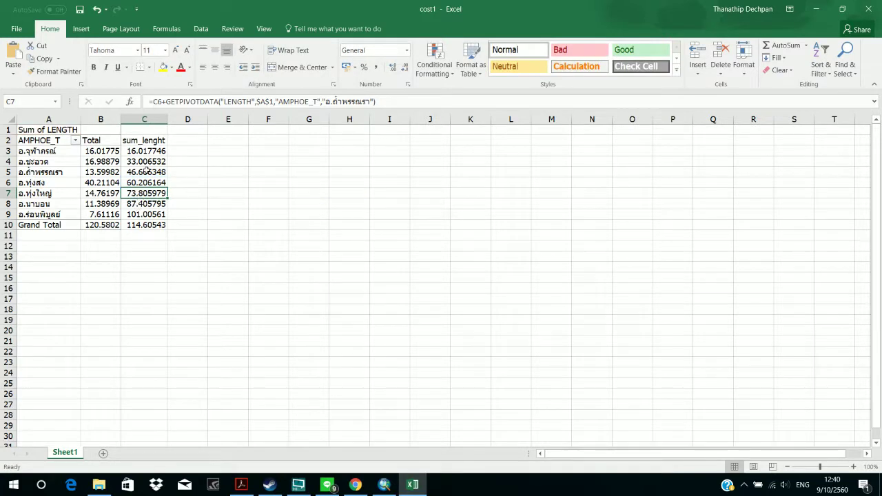
# Step: Examine the cumulative formulas in C5 through C10, comparing which cell and district each one references
pyautogui.click(146, 172)
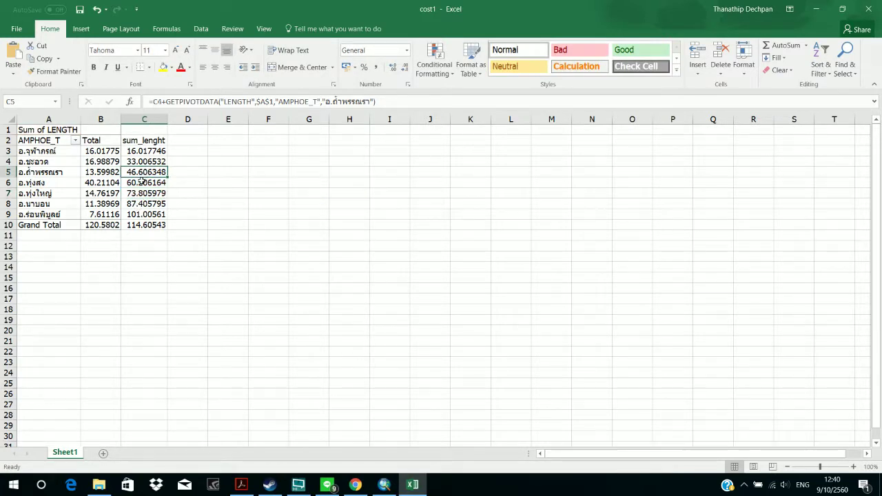
pyautogui.click(144, 183)
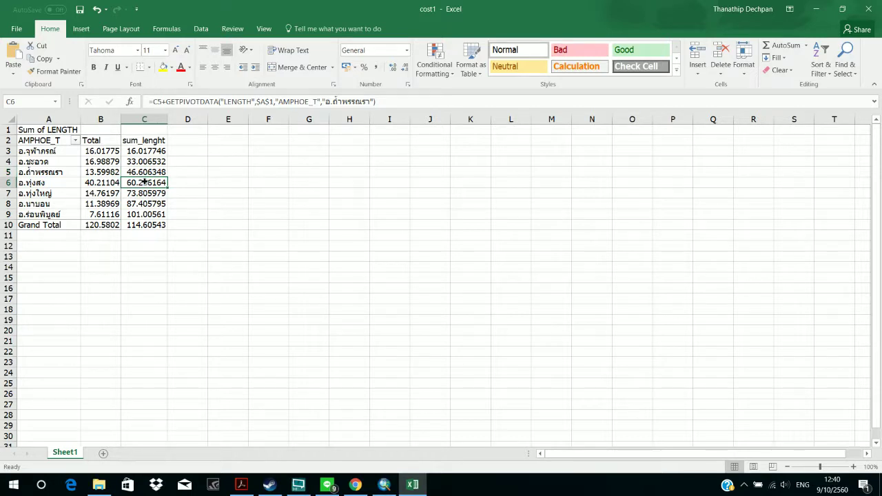
pyautogui.moveTo(144, 182); pyautogui.dragTo(141, 225)
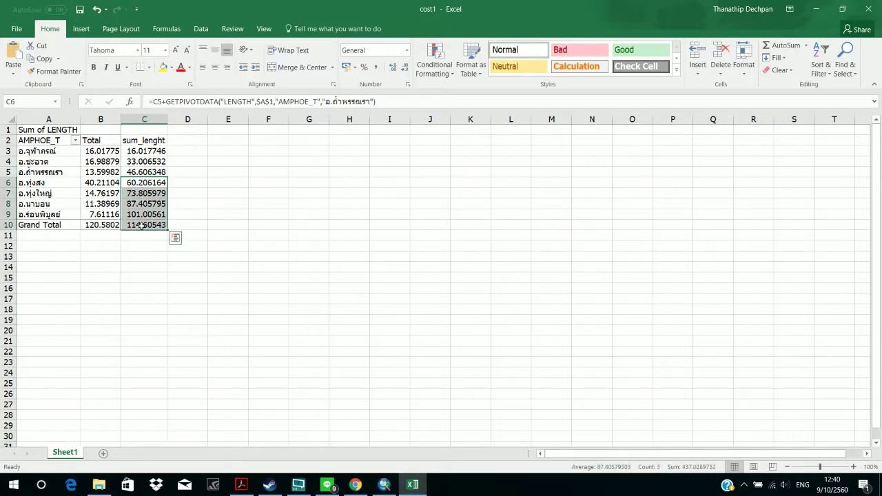
pyautogui.click(140, 225)
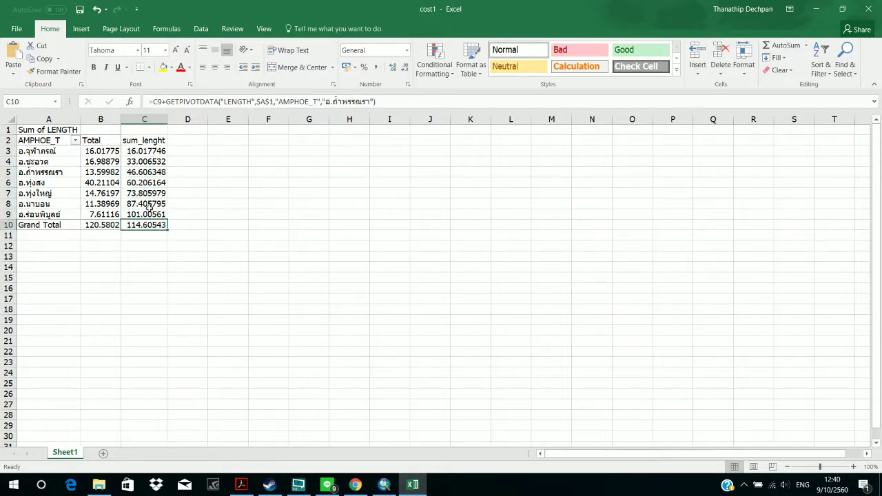
pyautogui.click(142, 215)
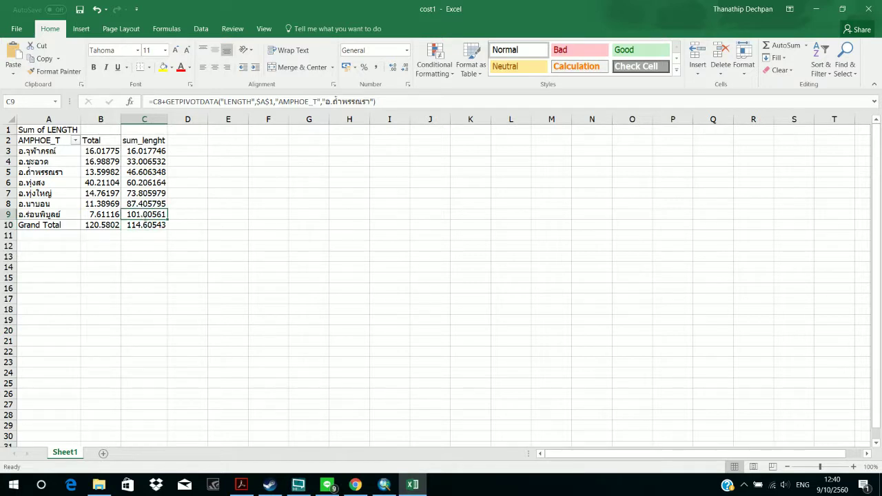
pyautogui.click(141, 221)
pyautogui.hotkey('ctrl', 'Up')
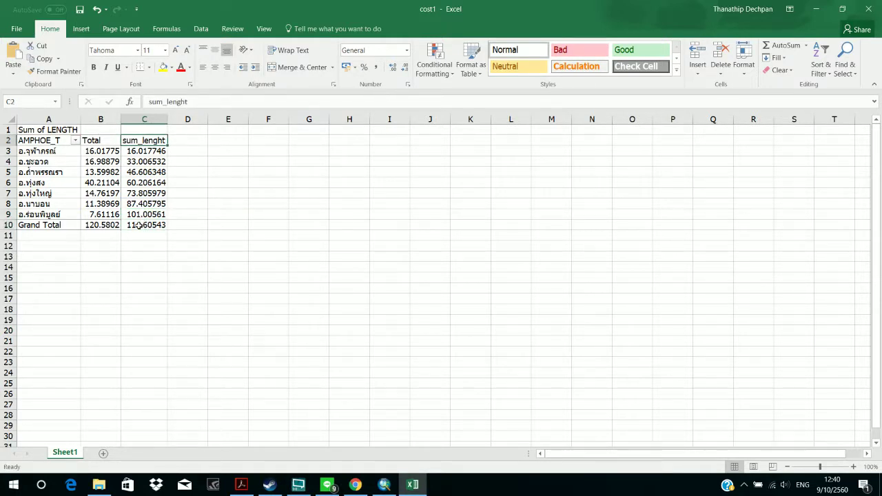
pyautogui.doubleClick(139, 226)
pyautogui.press('Escape')
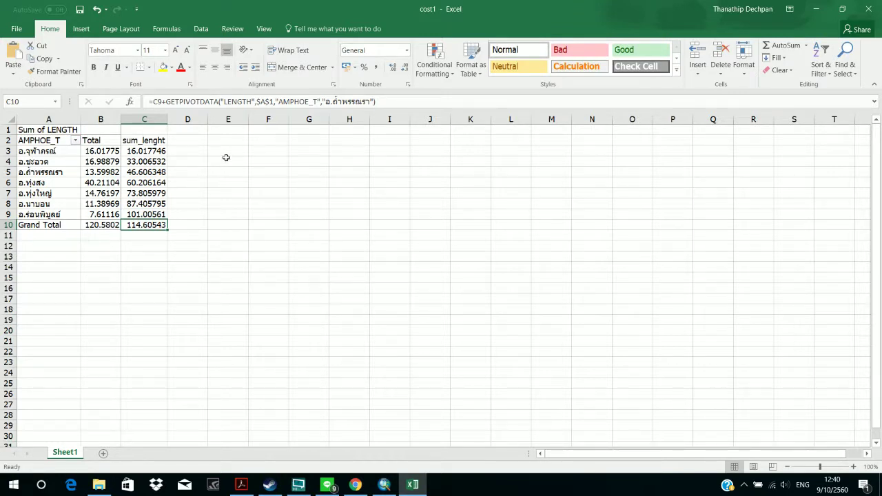
# Step: Add the column header "cost" in cell D2, beside sum_lenght
pyautogui.click(196, 150)
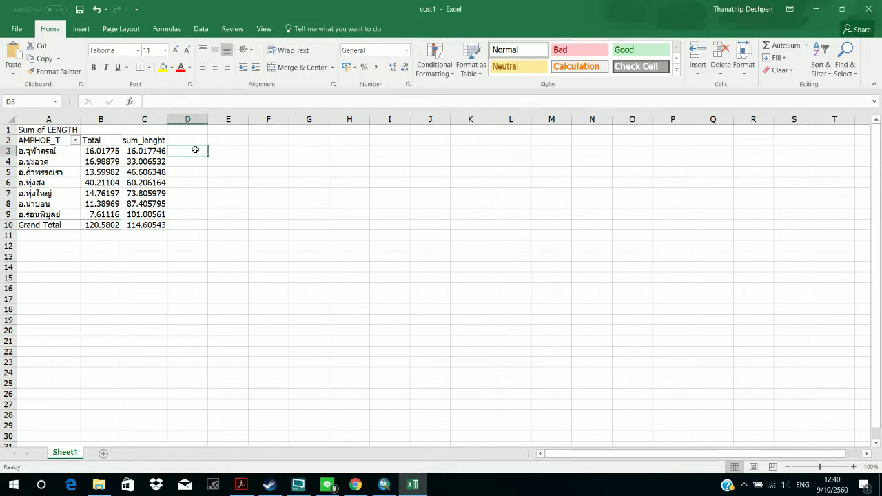
pyautogui.click(200, 139)
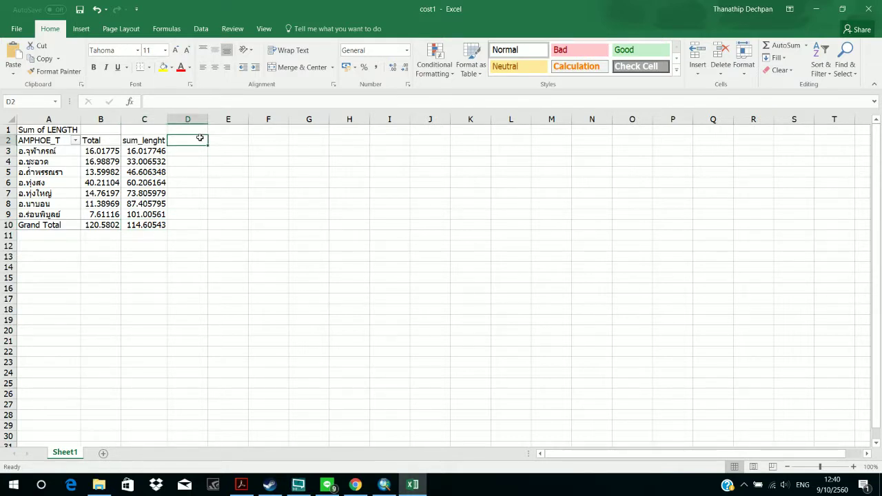
pyautogui.write('cost')
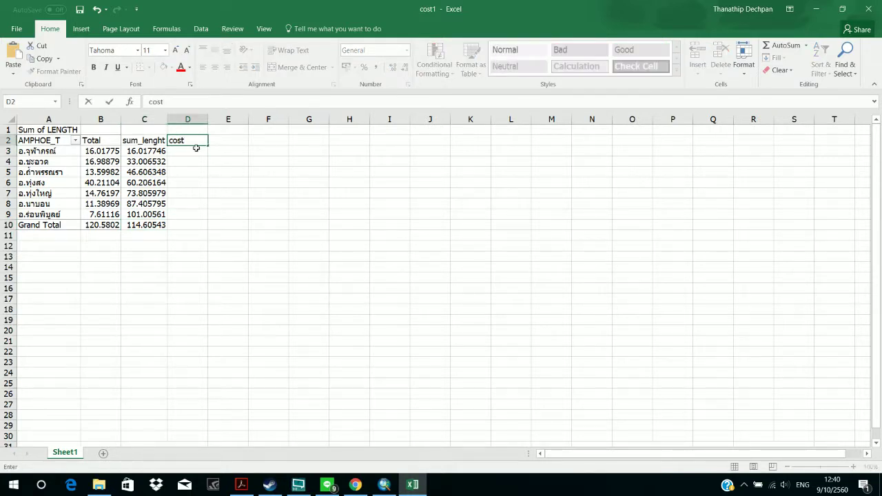
pyautogui.press('Return')
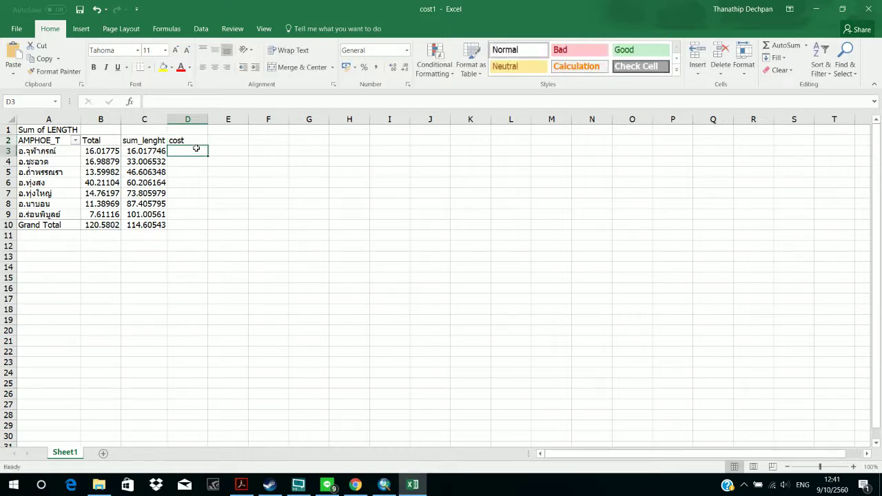
# Step: Enter the first district's cost formula =C3*10 in cell D3
pyautogui.write('=')
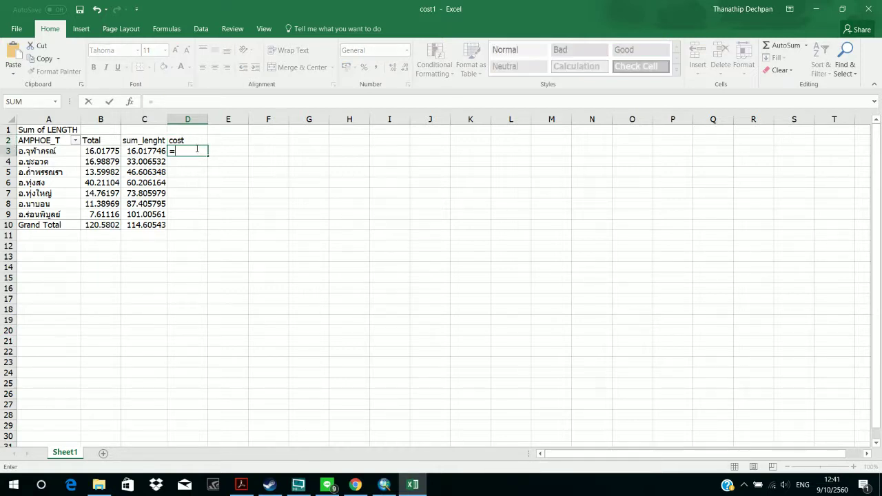
pyautogui.click(137, 152)
pyautogui.write('*')
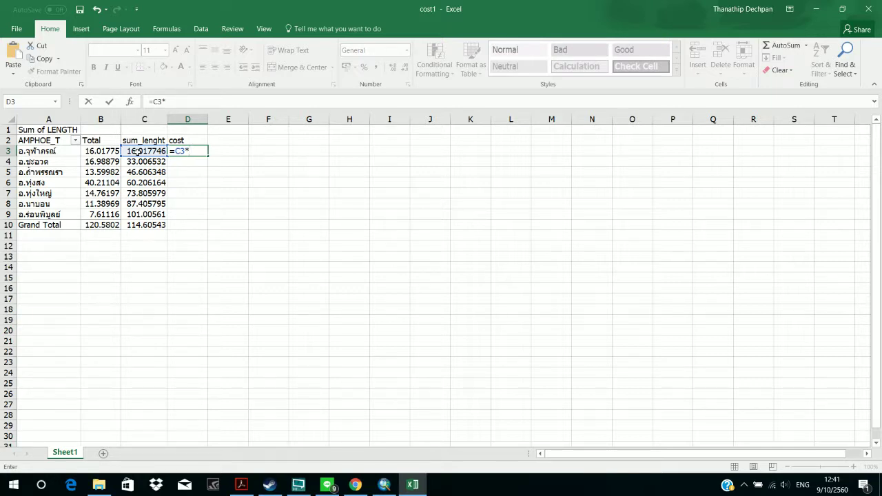
pyautogui.write('10')
pyautogui.press('BackSpace')
pyautogui.write('0')
pyautogui.press('Return')
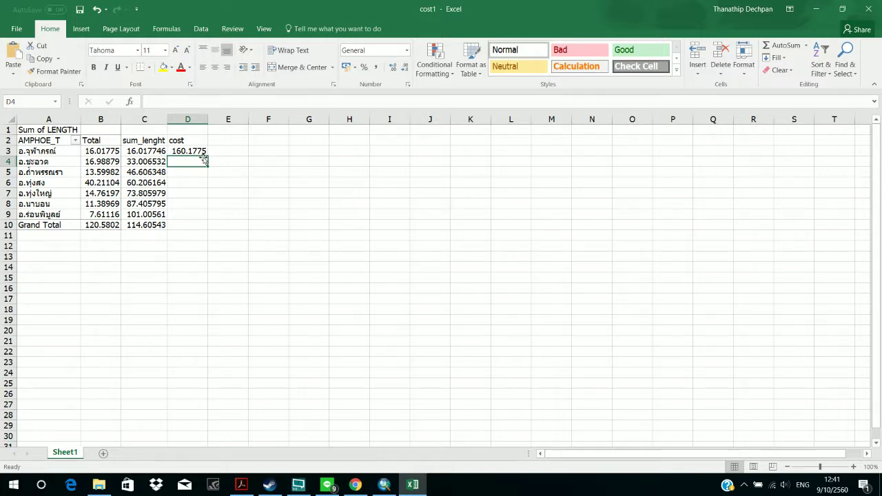
# Step: Enter the cost formula =(C4-C3)*10 in cell D4 and review its cell references
pyautogui.write('=')
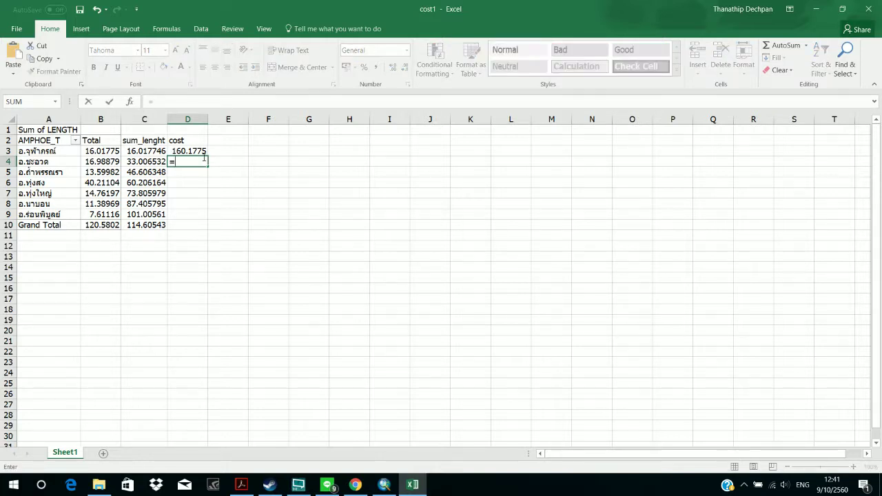
pyautogui.click(139, 161)
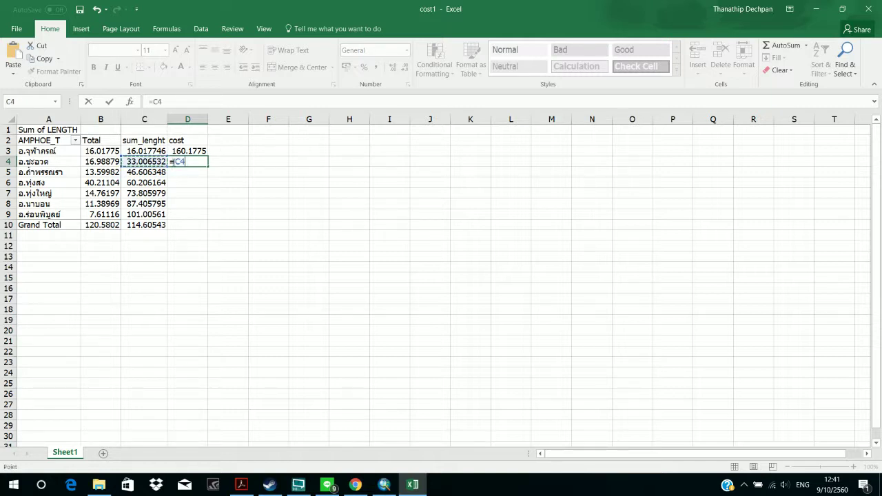
pyautogui.click(176, 161)
pyautogui.write('(C4-')
pyautogui.click(155, 151)
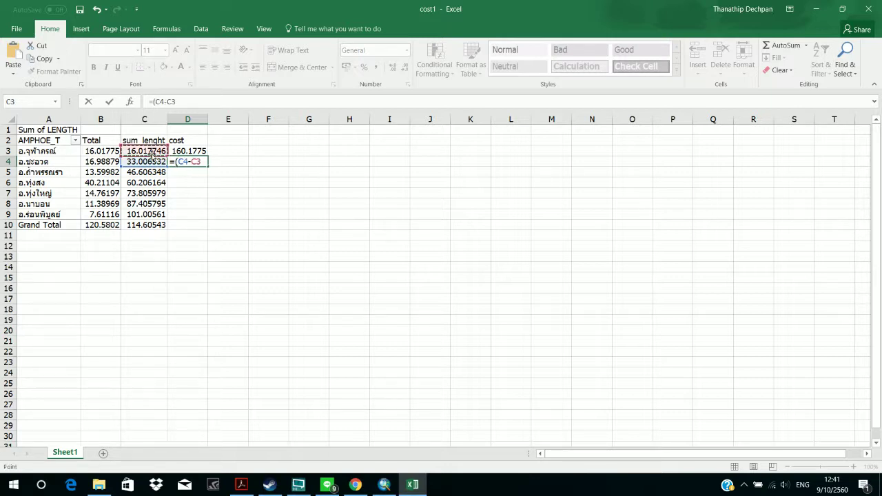
pyautogui.write(')*0')
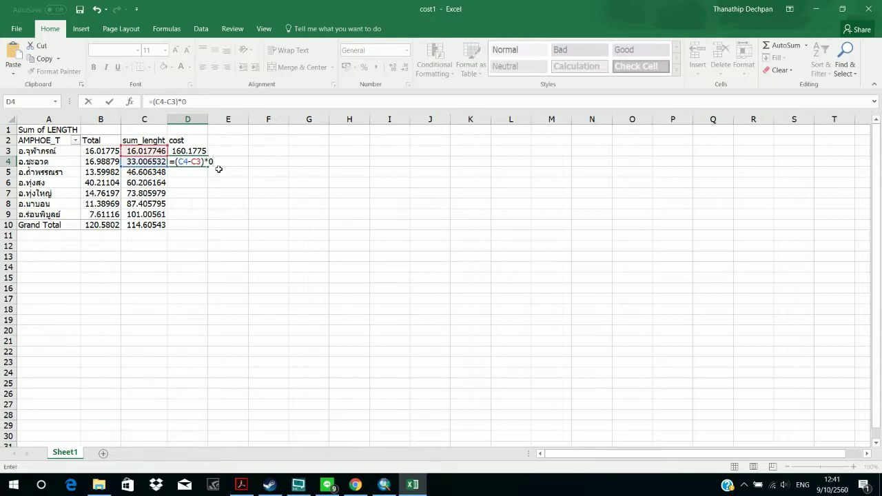
pyautogui.press('BackSpace')
pyautogui.write('10')
pyautogui.press('Return')
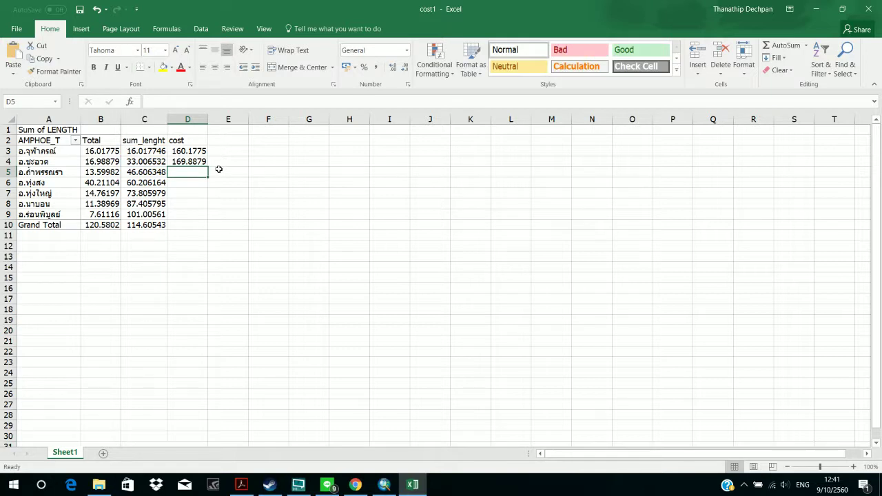
pyautogui.doubleClick(191, 160)
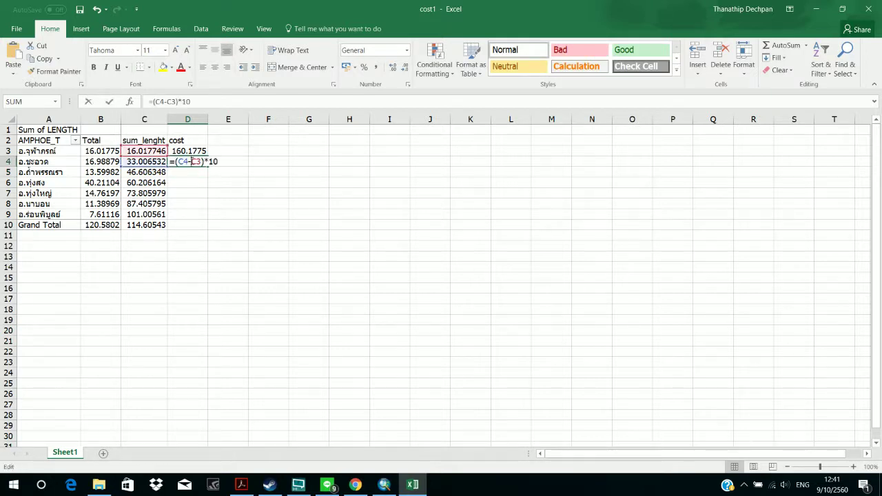
pyautogui.press('Escape')
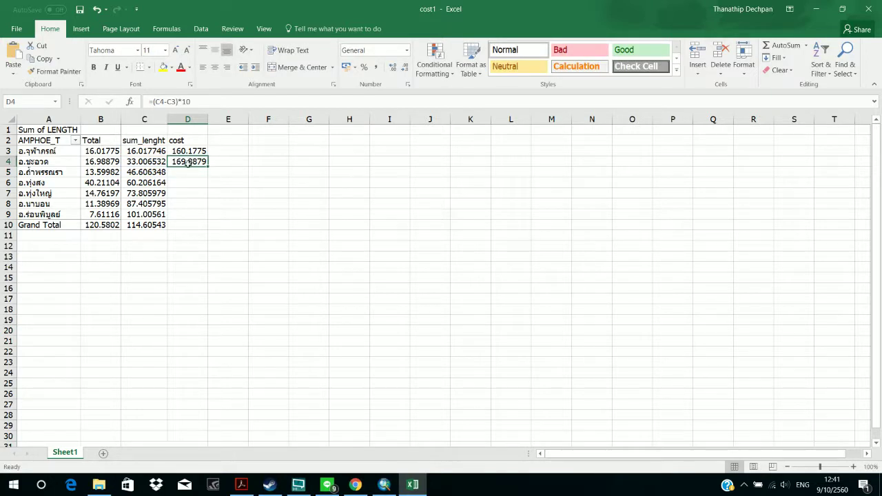
# Step: Enter the formula =(C5-C4*10) in cell D5 for the third district's cost
pyautogui.click(183, 173)
pyautogui.write('=')
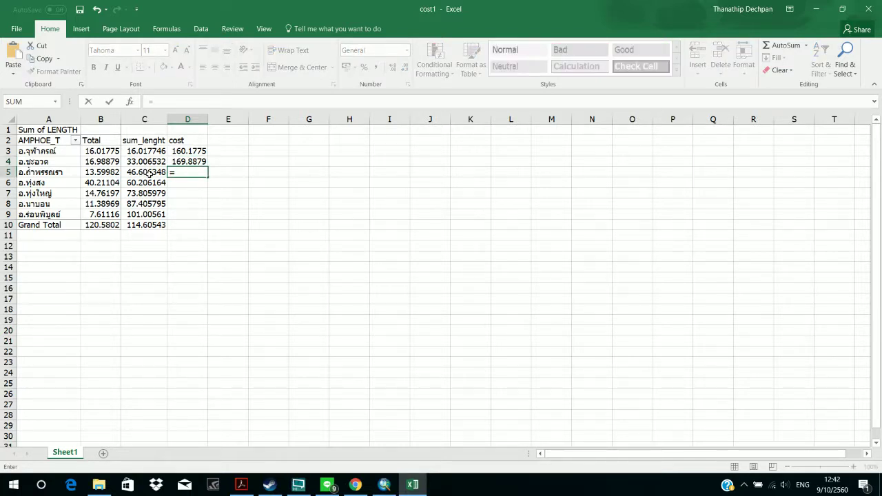
pyautogui.click(150, 173)
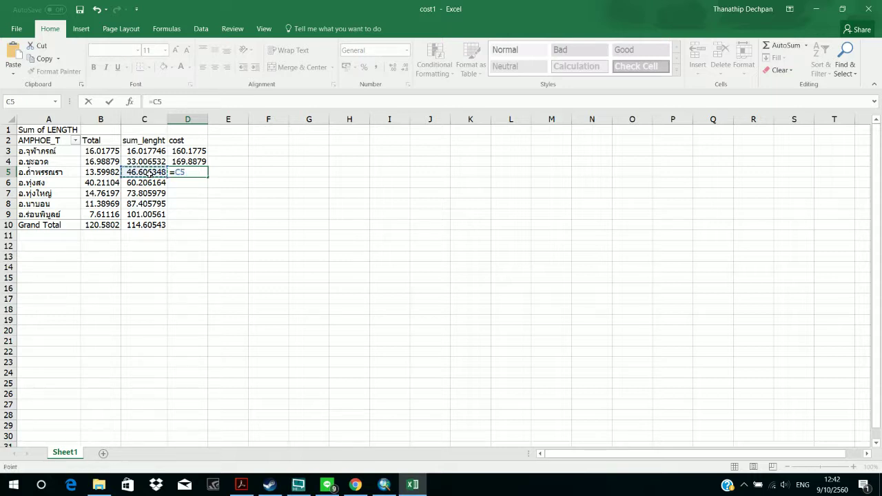
pyautogui.click(175, 172)
pyautogui.write('(C5-')
pyautogui.click(145, 160)
pyautogui.write('*')
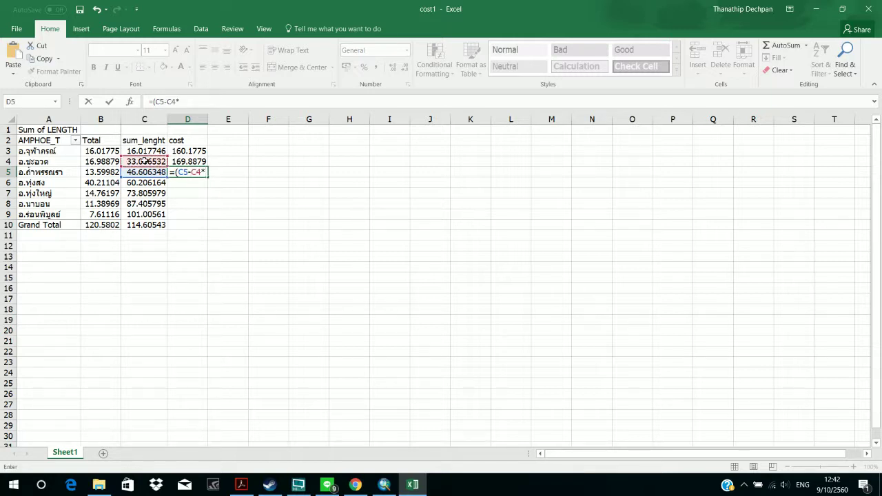
pyautogui.write('10)')
pyautogui.press('Return')
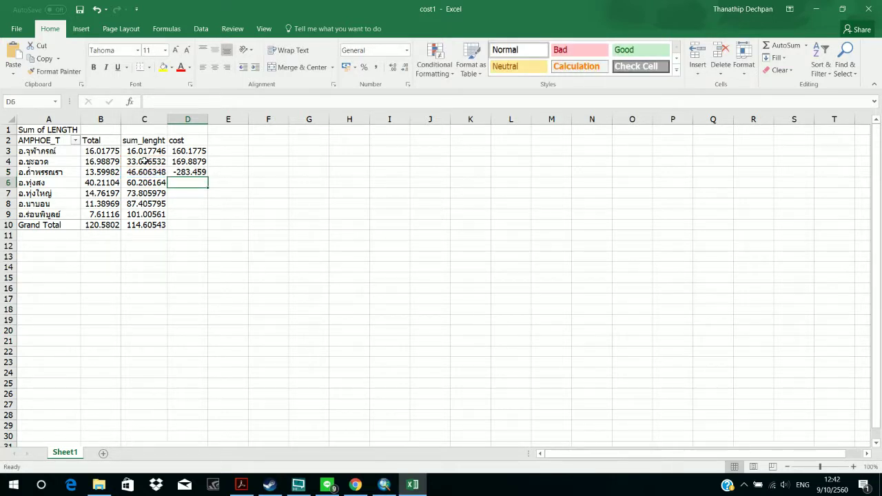
# Step: Correct the parentheses in D5 so that its formula reads =(C5-C4)*10
pyautogui.click(190, 171)
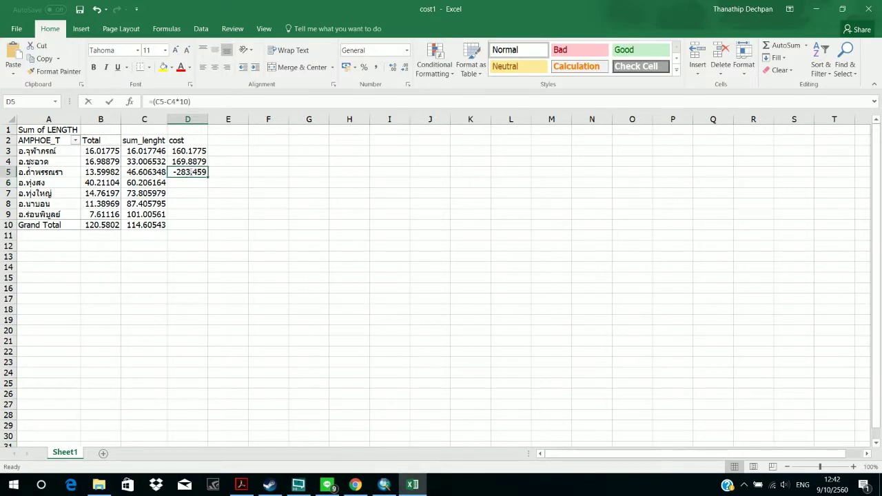
pyautogui.doubleClick(190, 171)
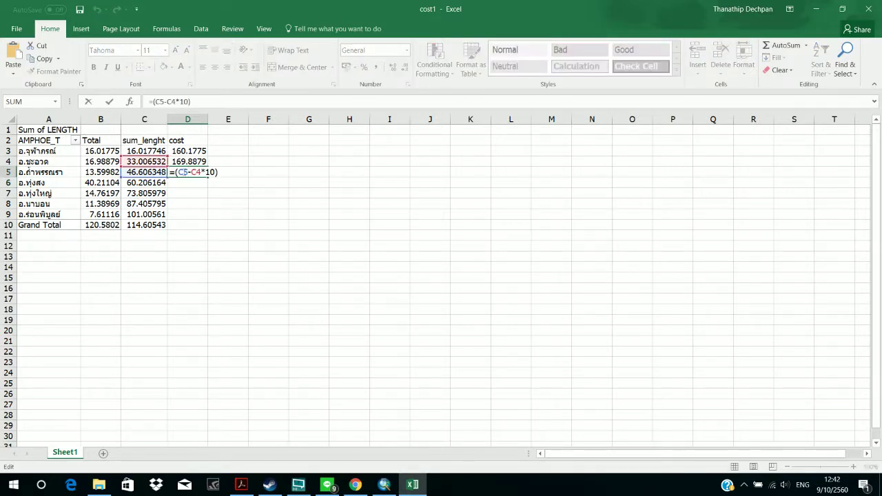
pyautogui.doubleClick(182, 172)
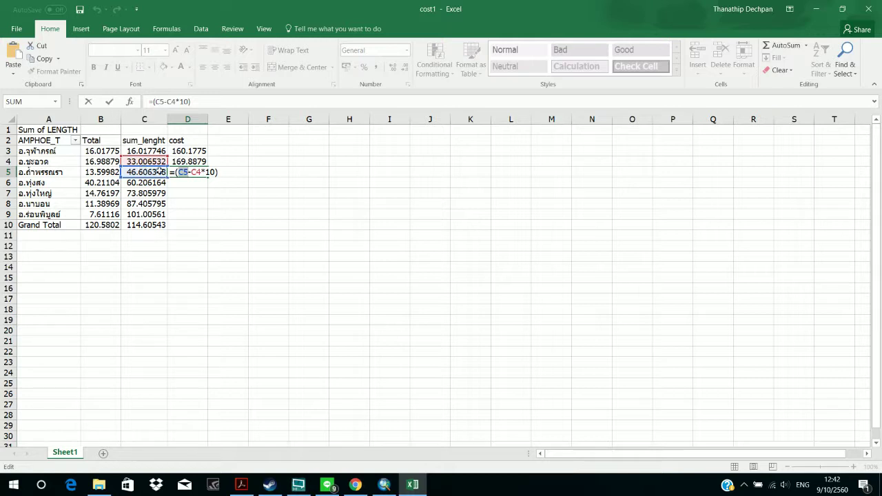
pyautogui.click(202, 172)
pyautogui.write(')')
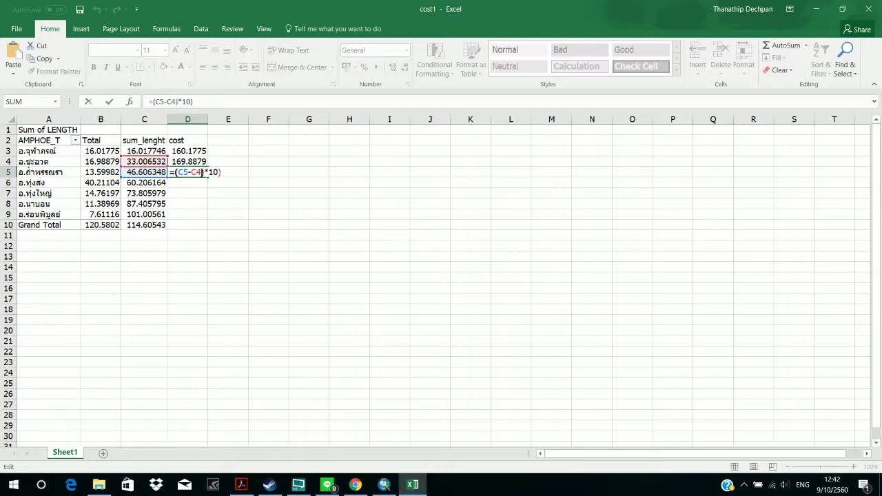
pyautogui.press('BackSpace')
pyautogui.press('Return')
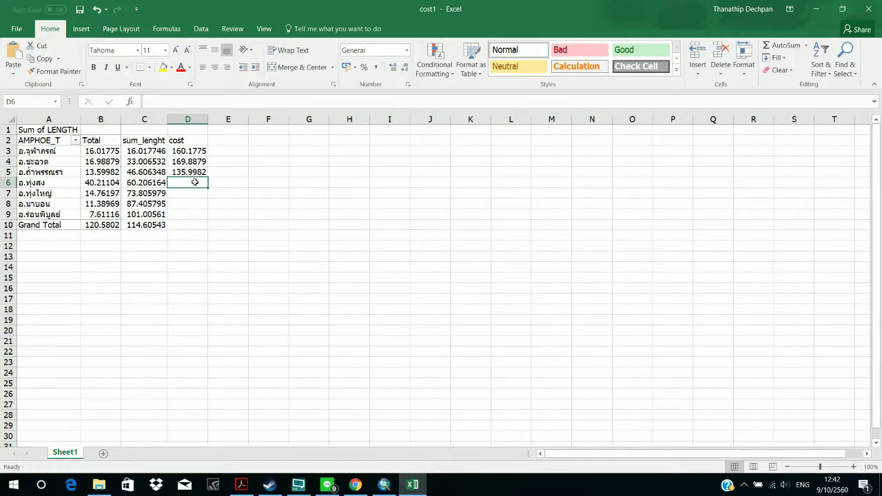
pyautogui.write('=')
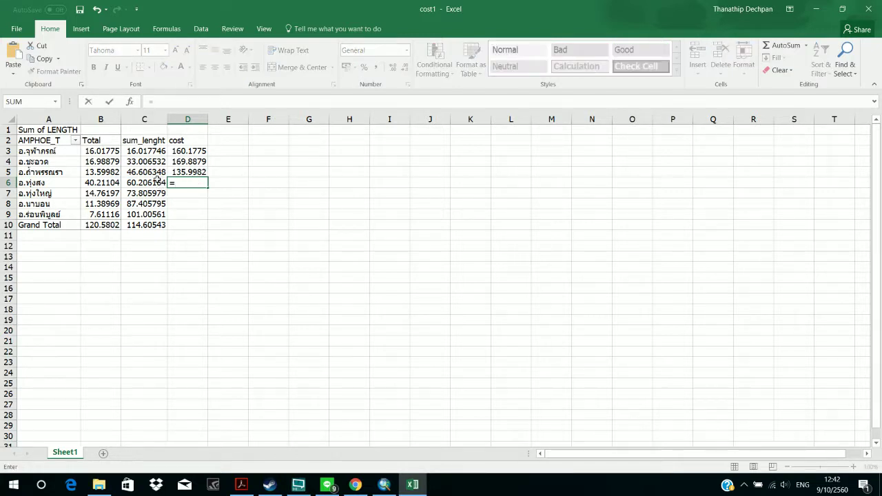
pyautogui.write('(')
pyautogui.click(156, 182)
pyautogui.write('-')
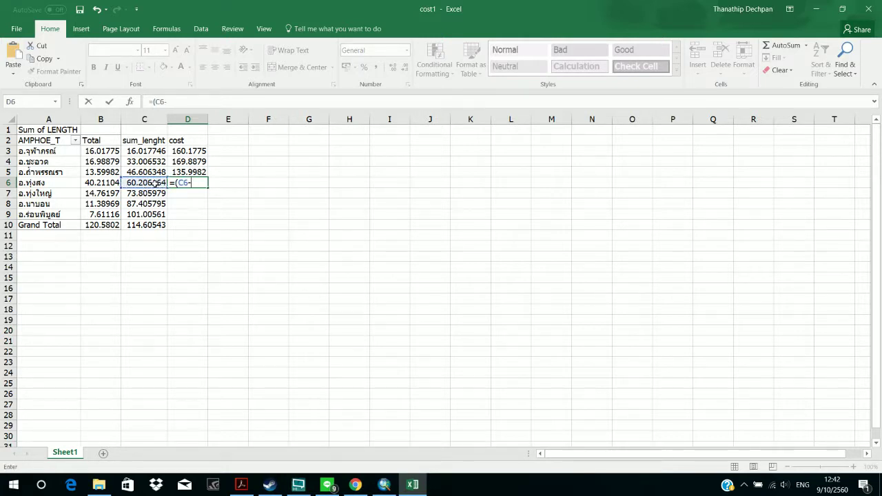
pyautogui.click(161, 172)
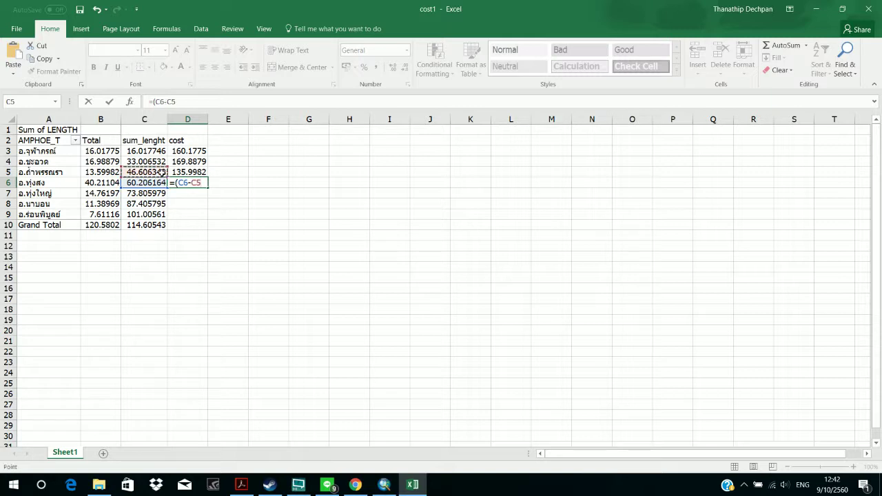
pyautogui.write(')*10')
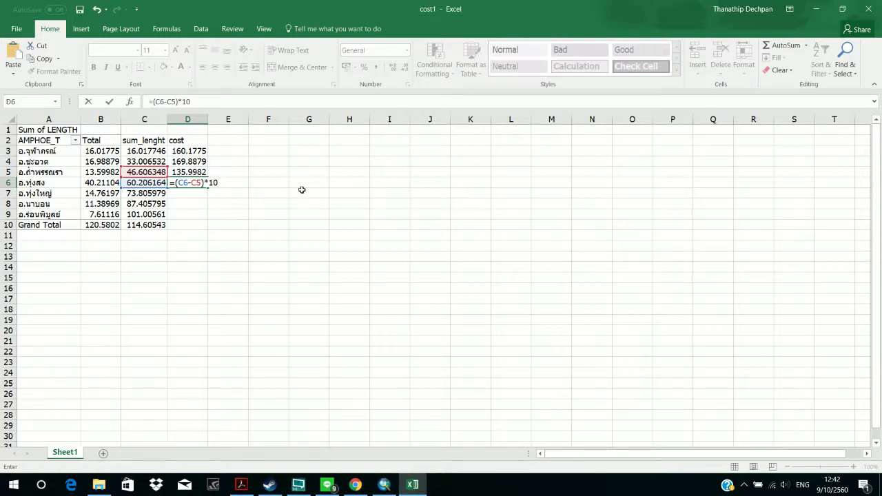
pyautogui.click(209, 183)
pyautogui.write('(10+')
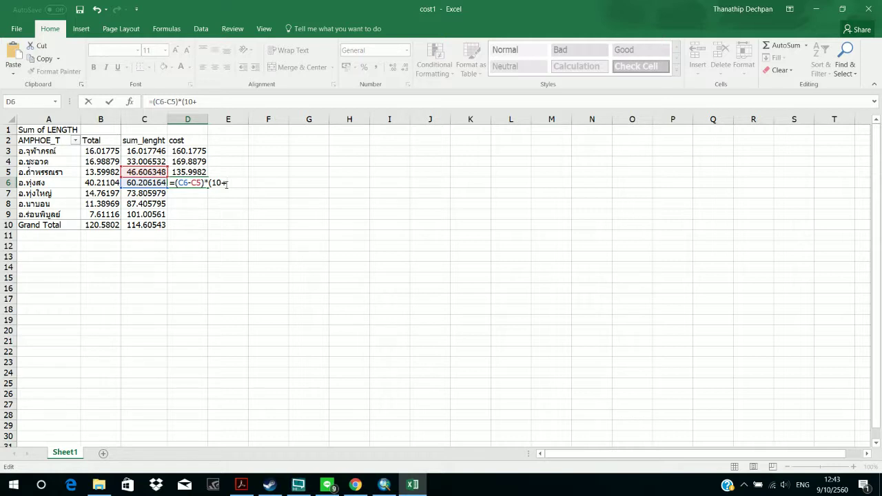
pyautogui.click(269, 183)
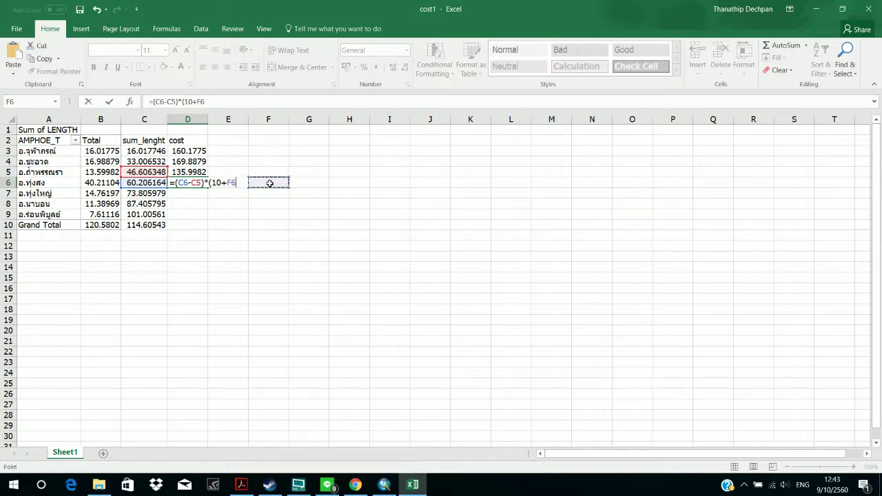
pyautogui.press('Escape')
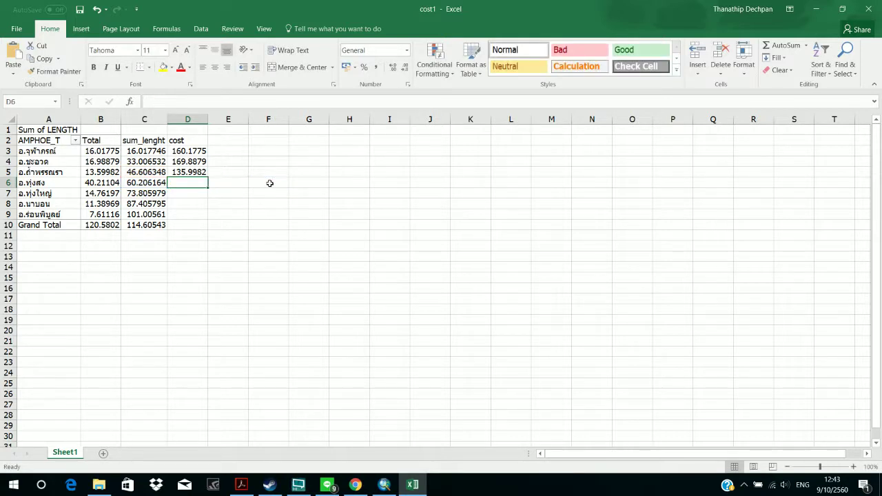
# Step: Rewrite the second district's cost formula in cell D4 as =(C4-31)*(10+0.05*10)
pyautogui.doubleClick(194, 158)
pyautogui.press('Escape')
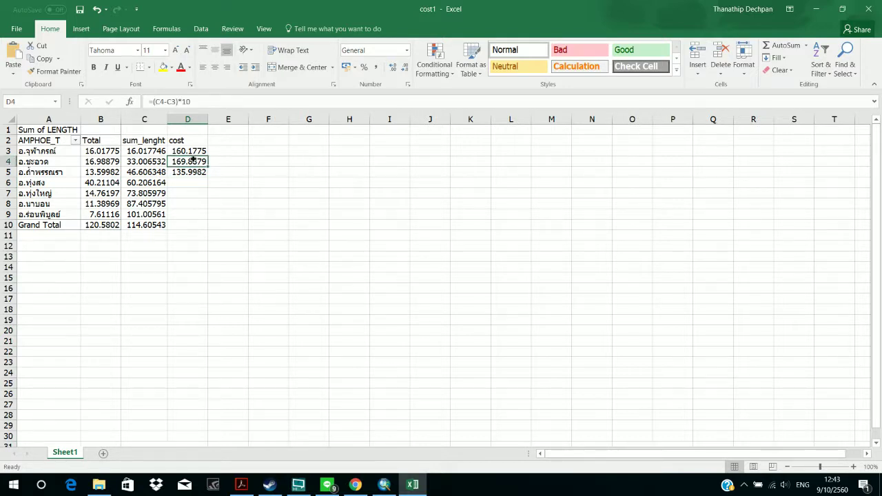
pyautogui.doubleClick(195, 159)
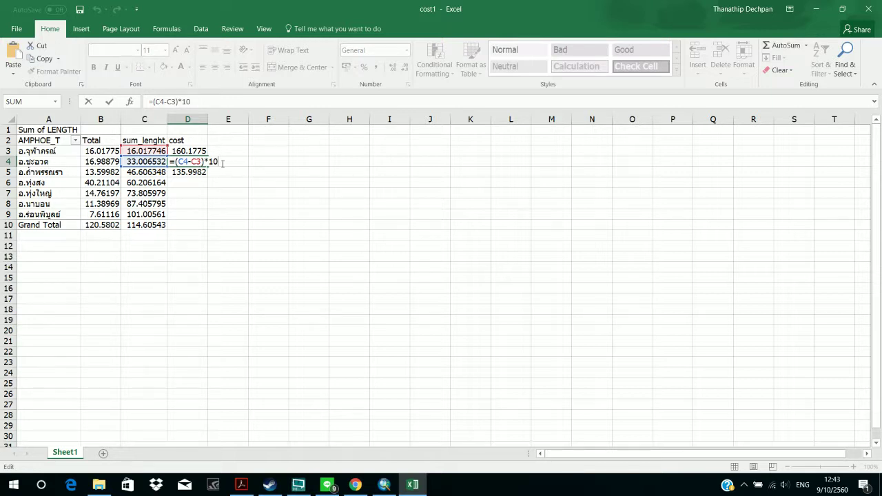
pyautogui.press('BackSpace')
pyautogui.press('BackSpace')
pyautogui.press('BackSpace')
pyautogui.press('BackSpace')
pyautogui.press('BackSpace')
pyautogui.press('BackSpace')
pyautogui.press('BackSpace')
pyautogui.press('BackSpace')
pyautogui.press('BackSpace')
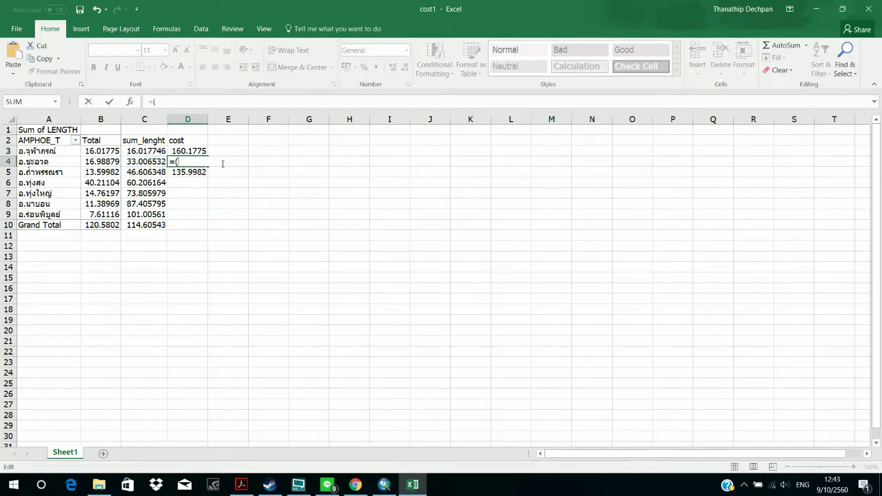
pyautogui.press('BackSpace')
pyautogui.write('(')
pyautogui.click(151, 162)
pyautogui.write('-1')
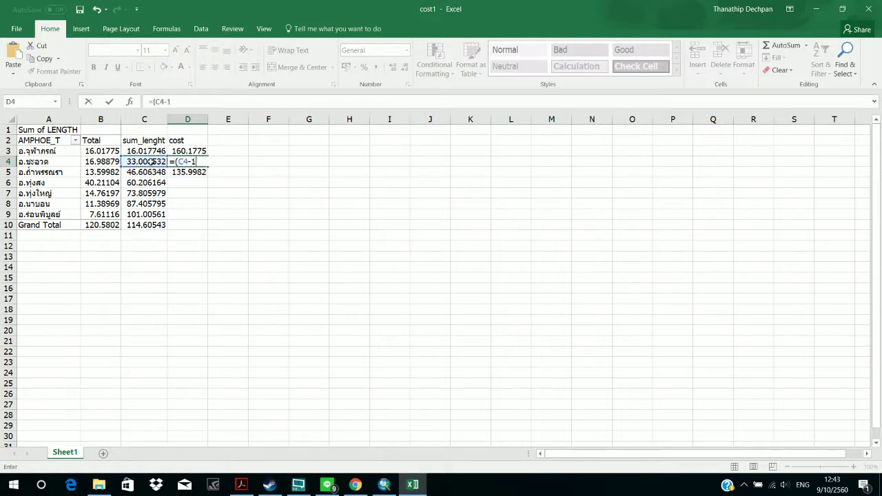
pyautogui.press('BackSpace')
pyautogui.write('31)*(10+0.05*10')
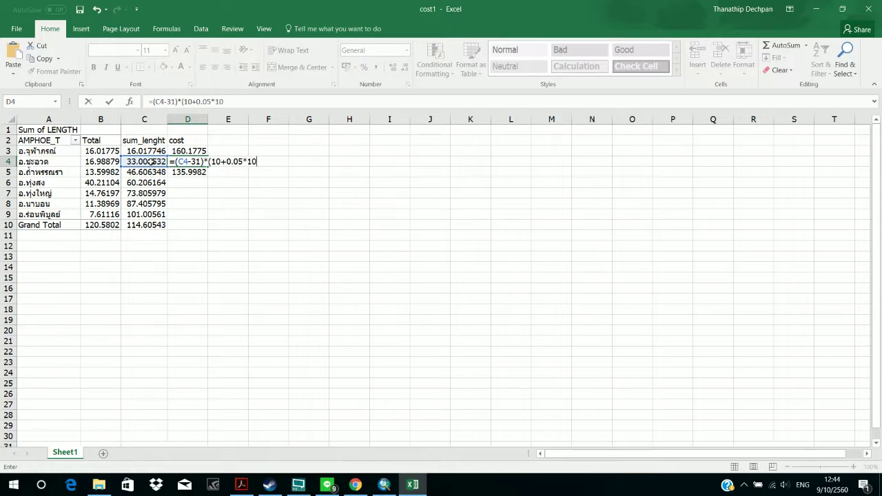
pyautogui.write(')')
pyautogui.press('Return')
pyautogui.click(194, 161)
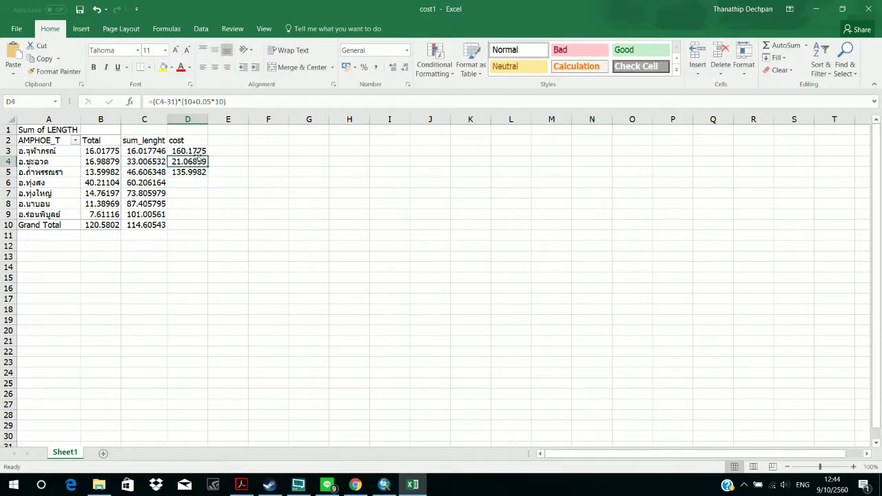
# Step: Review the cost formulas in cells D3 and D4, comparing their cell references and rate terms
pyautogui.doubleClick(197, 152)
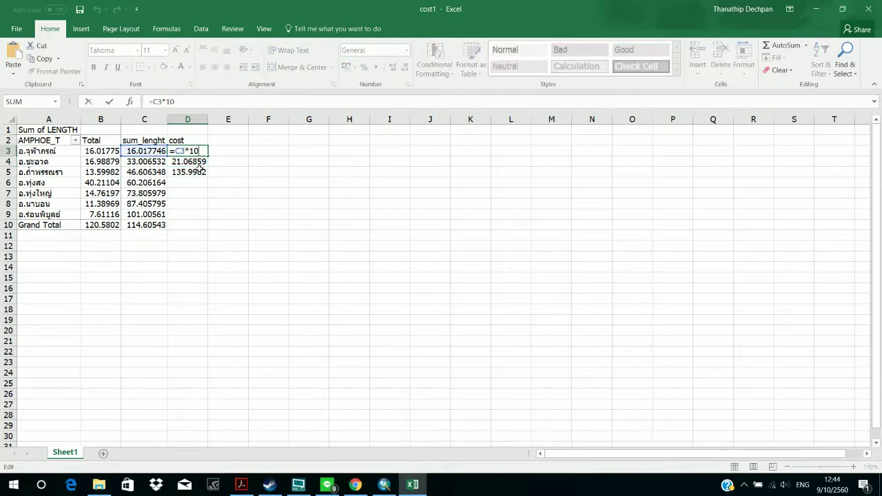
pyautogui.press('Return')
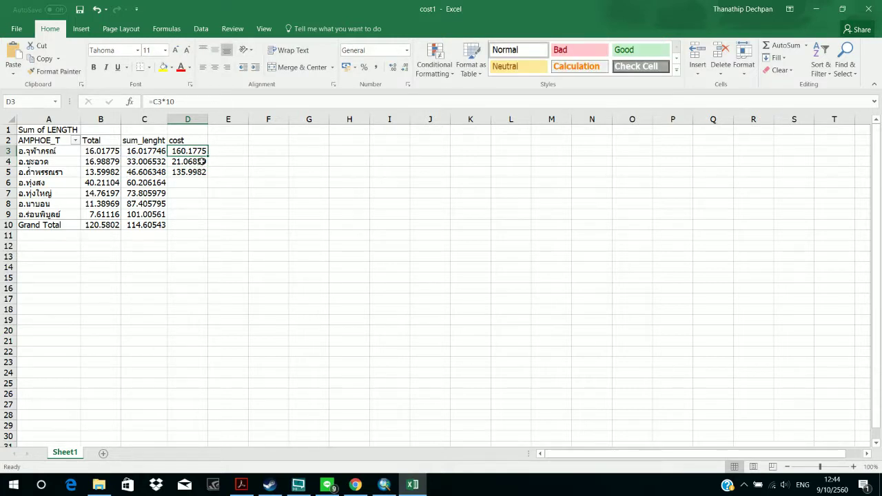
pyautogui.doubleClick(201, 161)
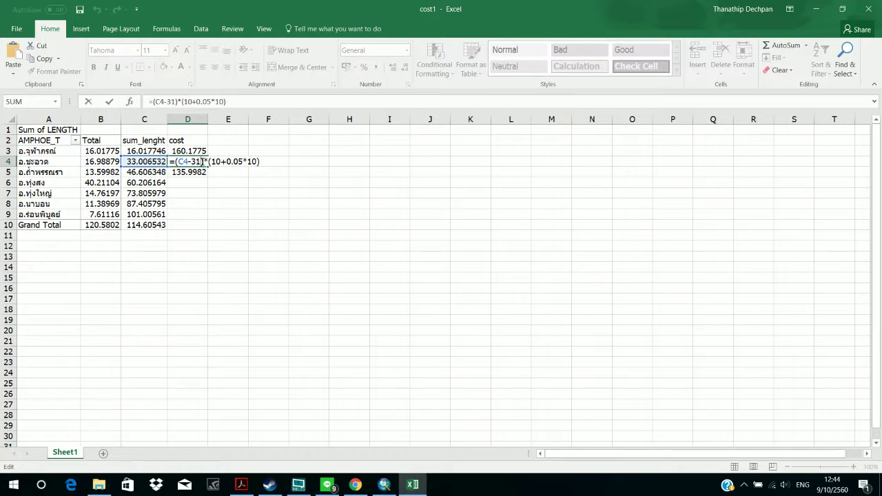
pyautogui.press('Escape')
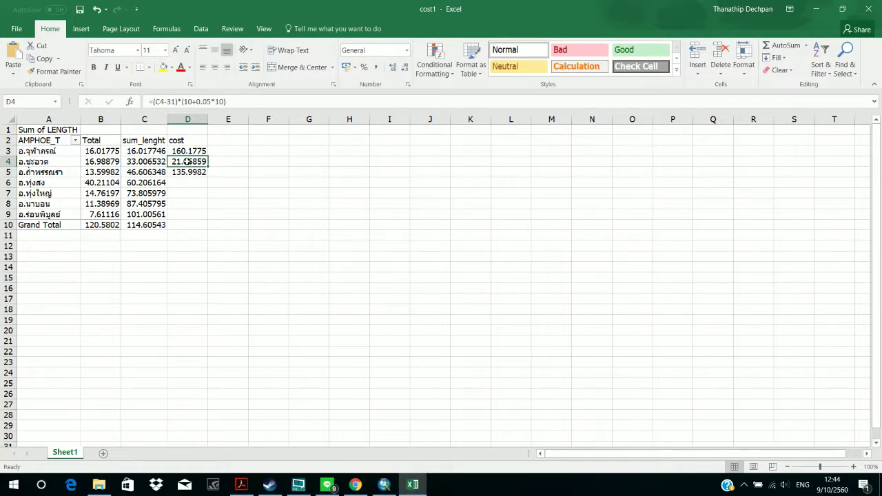
pyautogui.doubleClick(197, 152)
pyautogui.press('Escape')
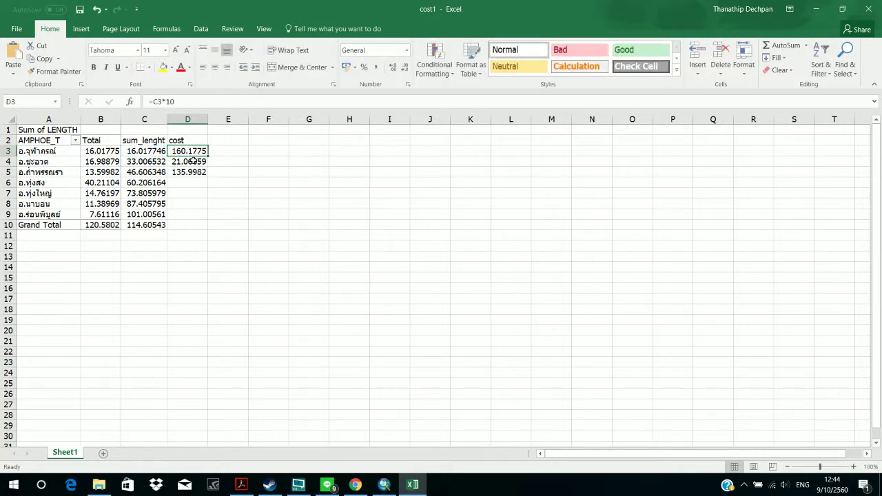
pyautogui.doubleClick(195, 161)
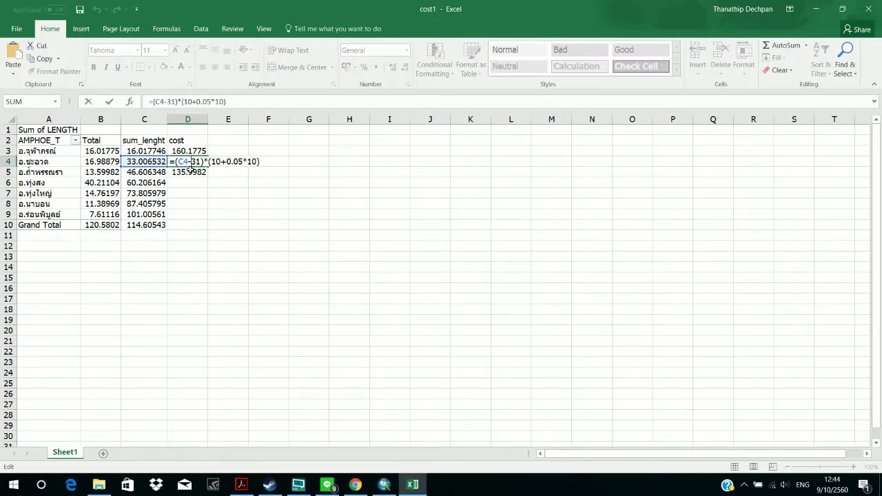
pyautogui.press('Escape')
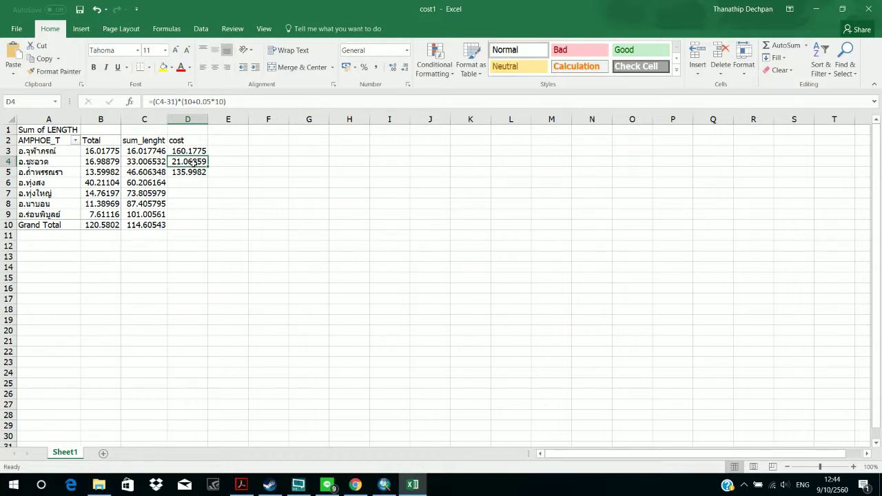
pyautogui.doubleClick(196, 162)
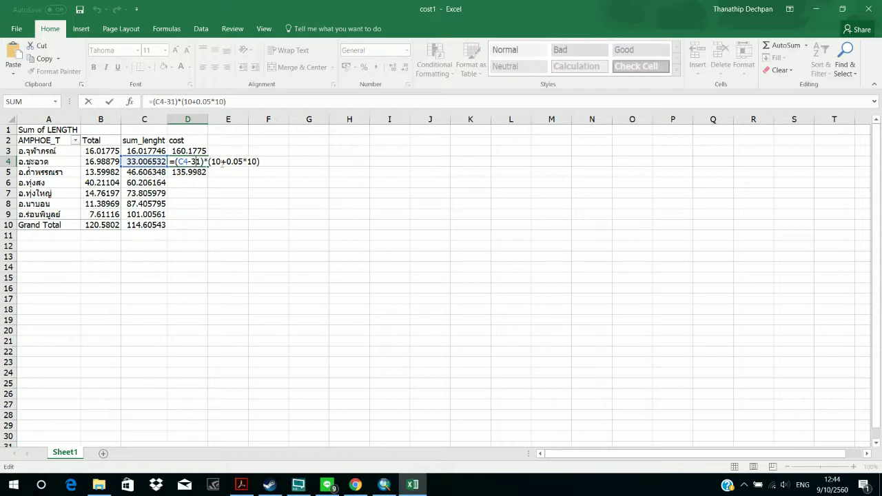
pyautogui.press('Escape')
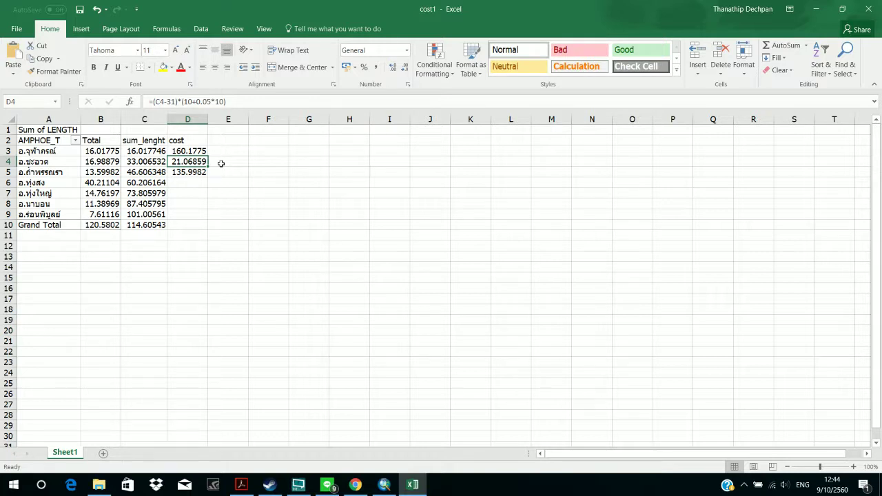
# Step: Change the third district's cost formula in cell D5 to =(C5-31)*(10+0.05)
pyautogui.doubleClick(200, 173)
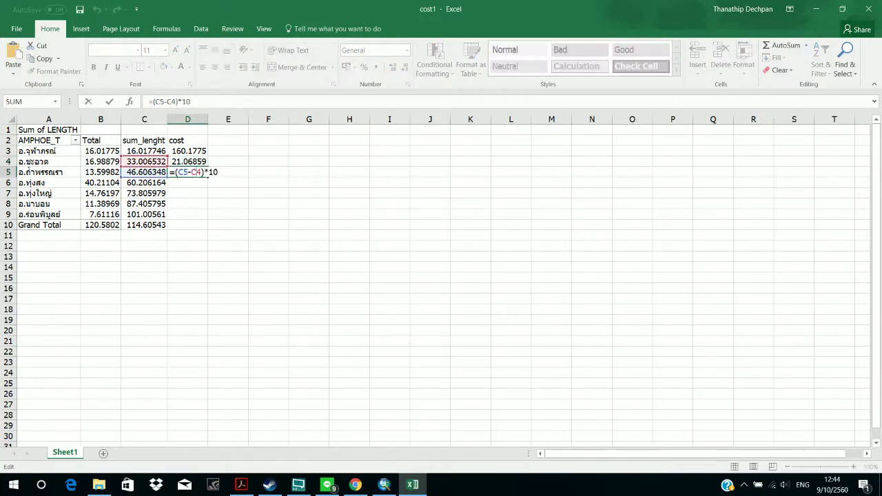
pyautogui.doubleClick(196, 172)
pyautogui.press('BackSpace')
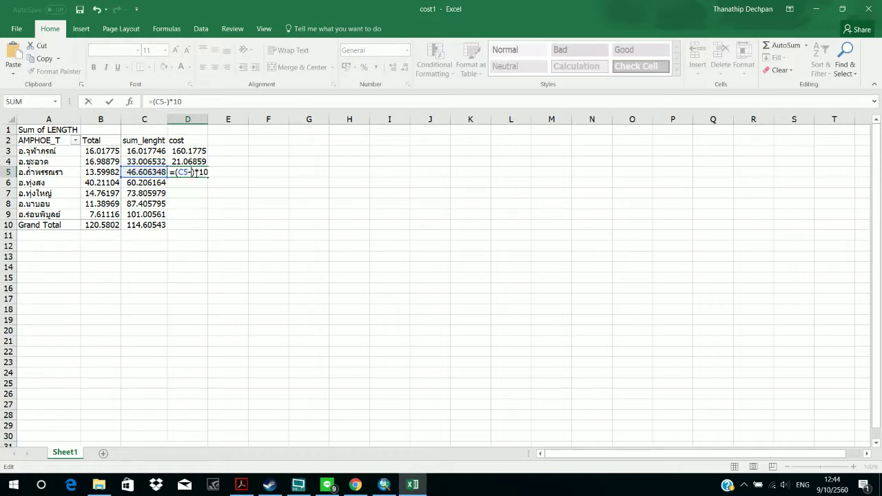
pyautogui.write('31')
pyautogui.click(207, 172)
pyautogui.write('(10+0.05')
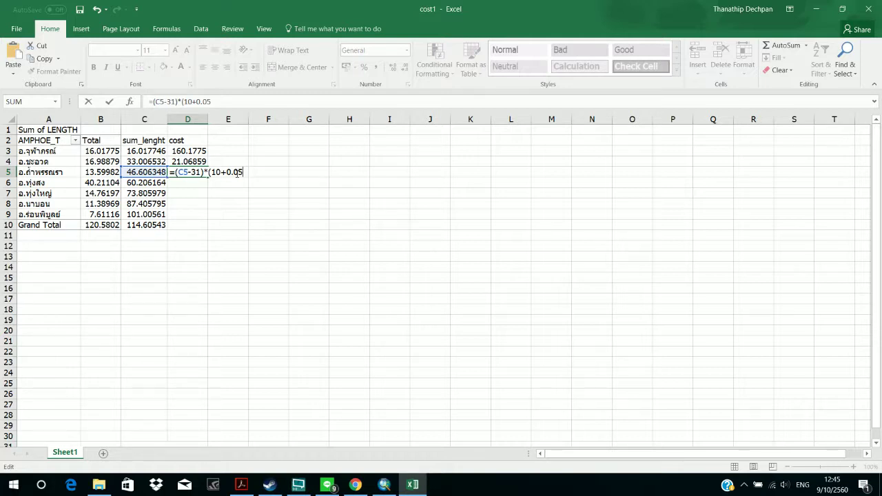
pyautogui.write(')')
pyautogui.press('Return')
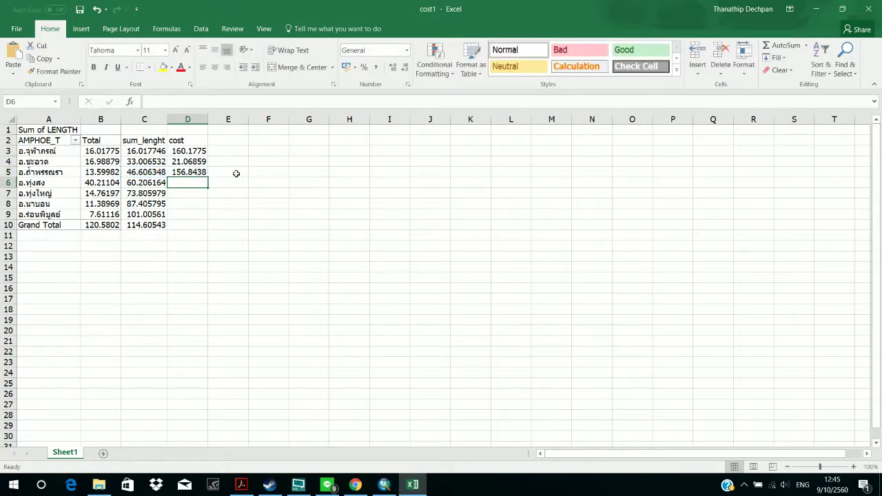
# Step: Replace the constant 31 in D5 with a reference to C4, making the formula =(C5-C4)*(10+0.05)
pyautogui.doubleClick(180, 171)
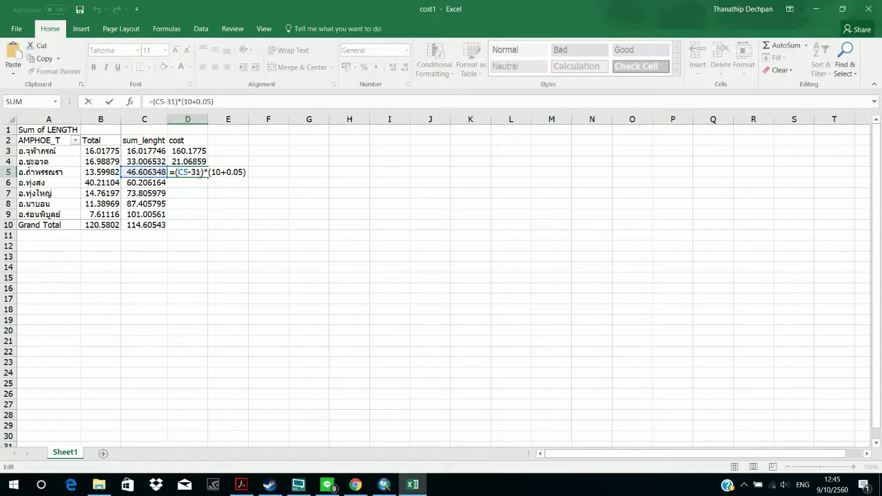
pyautogui.doubleClick(198, 173)
pyautogui.press('BackSpace')
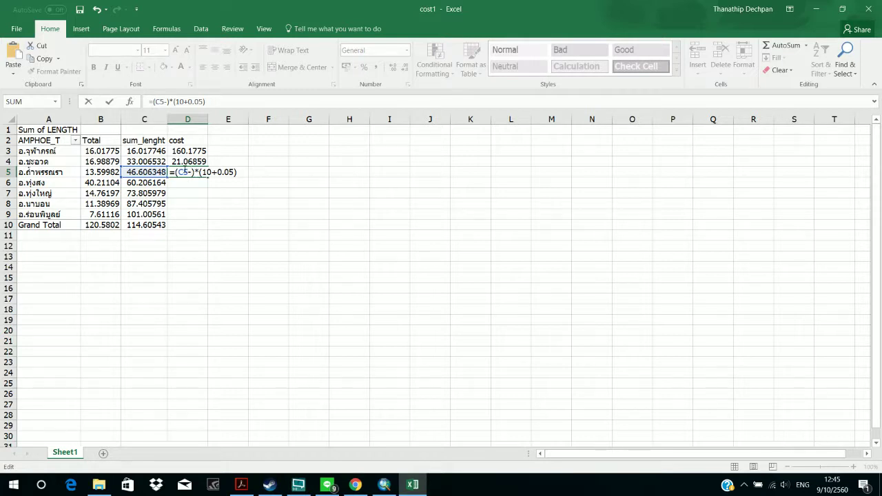
pyautogui.click(152, 160)
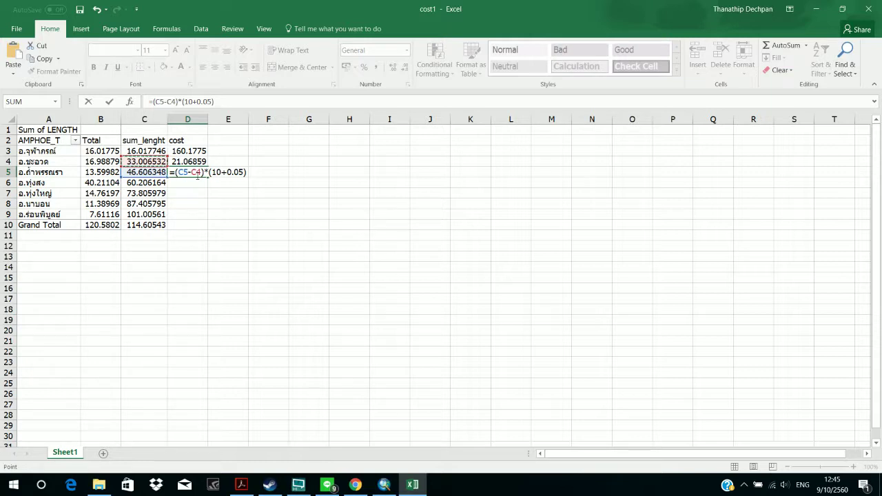
pyautogui.press('Return')
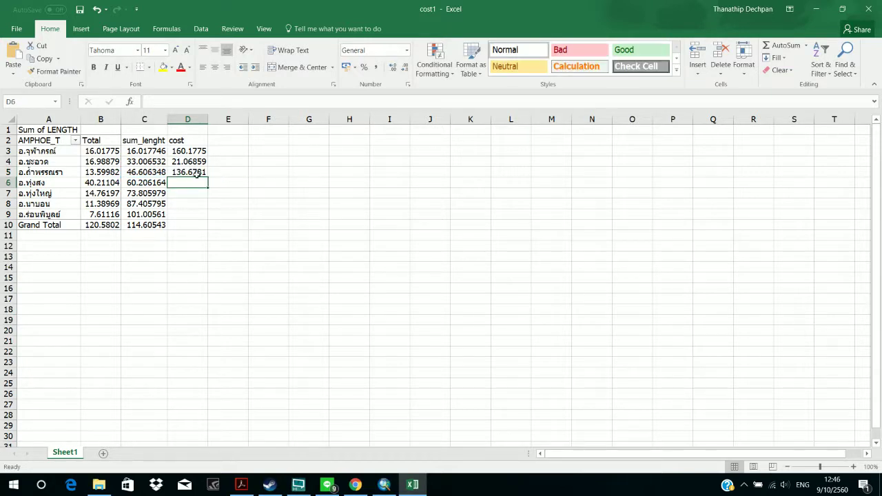
pyautogui.doubleClick(178, 161)
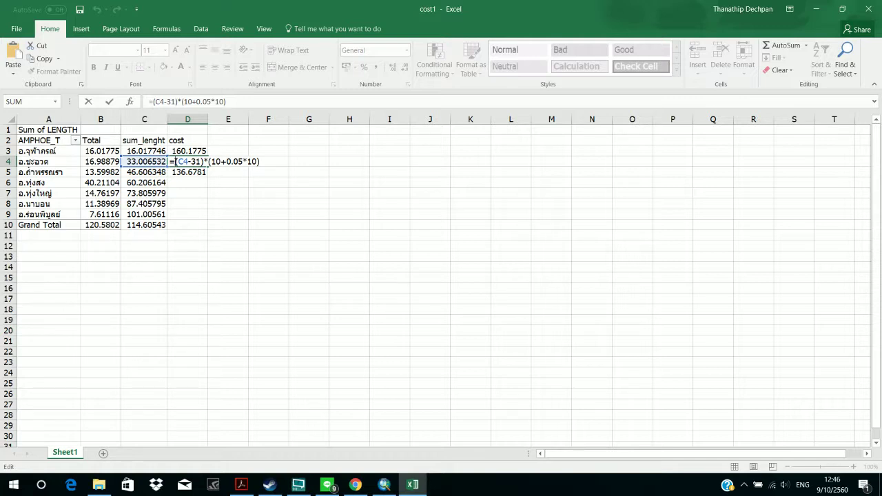
pyautogui.click(220, 172)
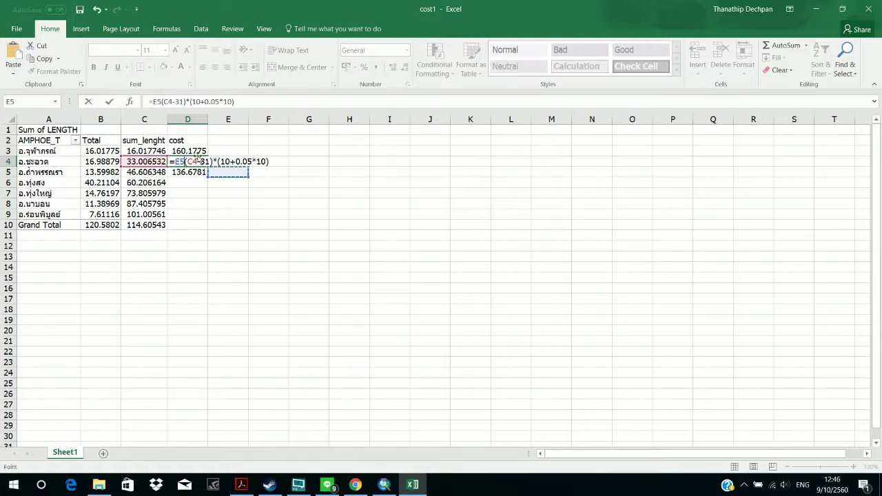
pyautogui.press('Escape')
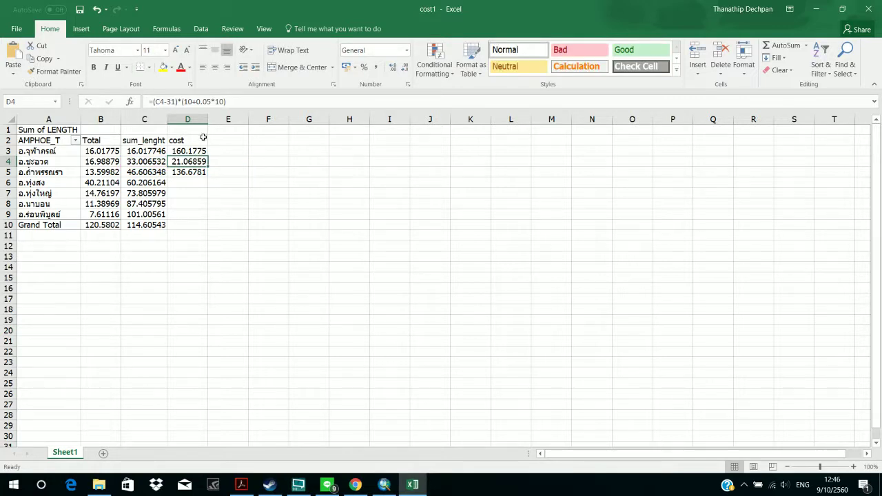
# Step: Clear the cost header and the three cost formulas from cells D2:D5
pyautogui.moveTo(202, 140); pyautogui.dragTo(198, 168)
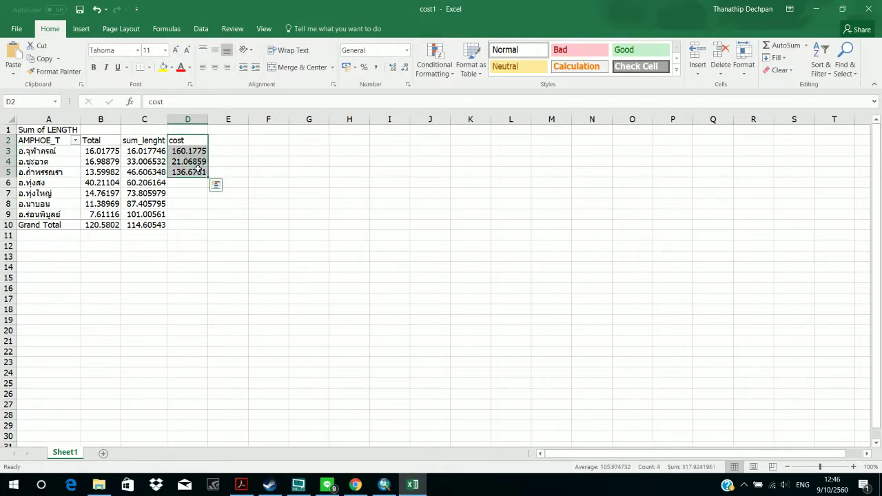
pyautogui.press('Delete')
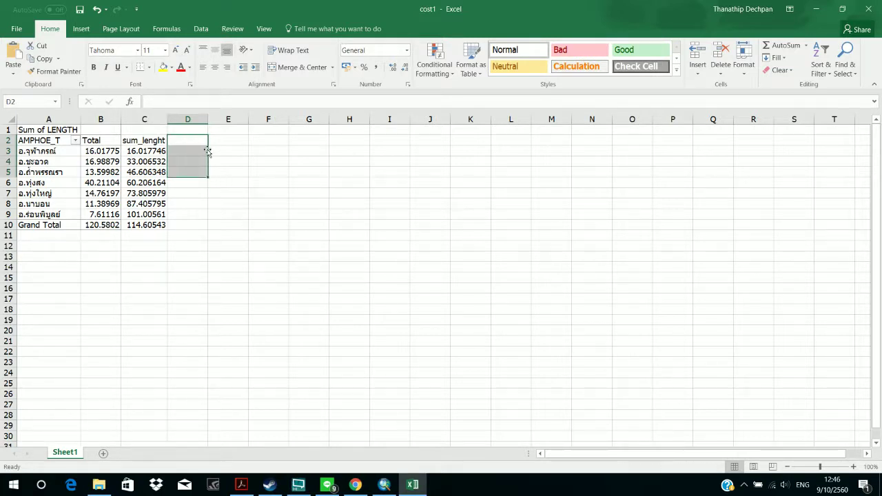
# Step: Enter the header rage in cell D2 and the range 0-30 in cell D3
pyautogui.click(193, 139)
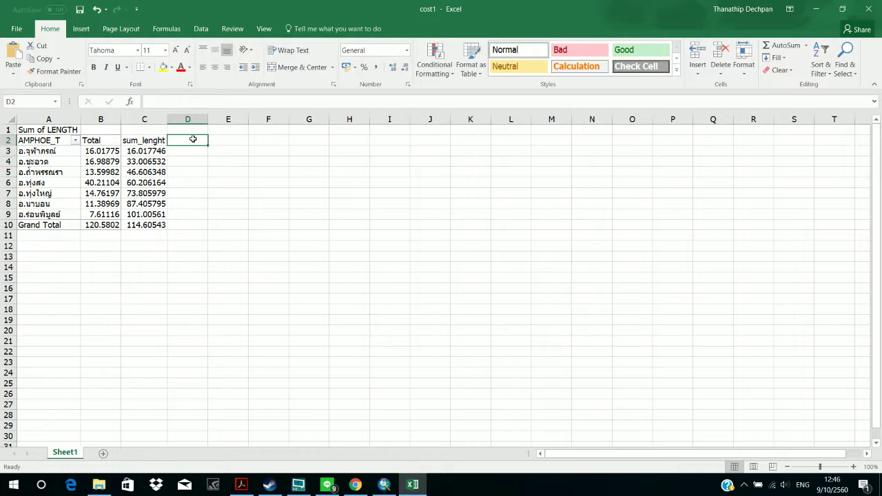
pyautogui.write('rage\\')
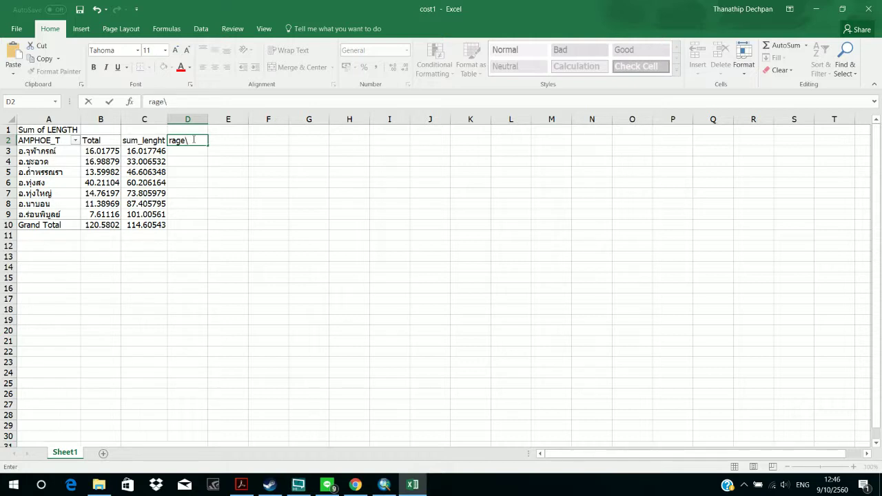
pyautogui.press('BackSpace')
pyautogui.press('Return')
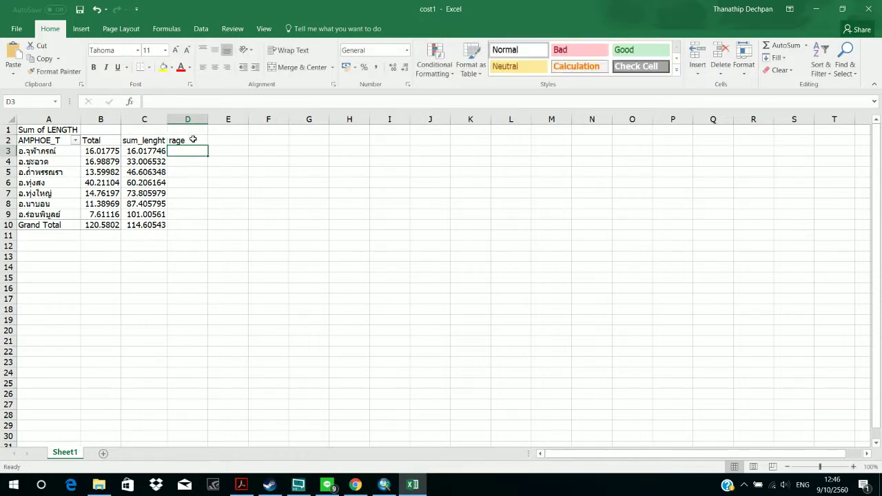
pyautogui.write('0-30')
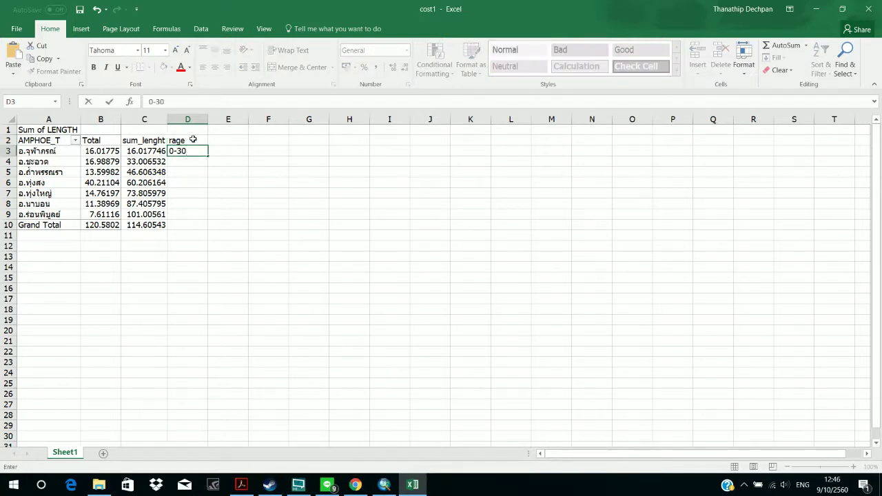
pyautogui.press('Return')
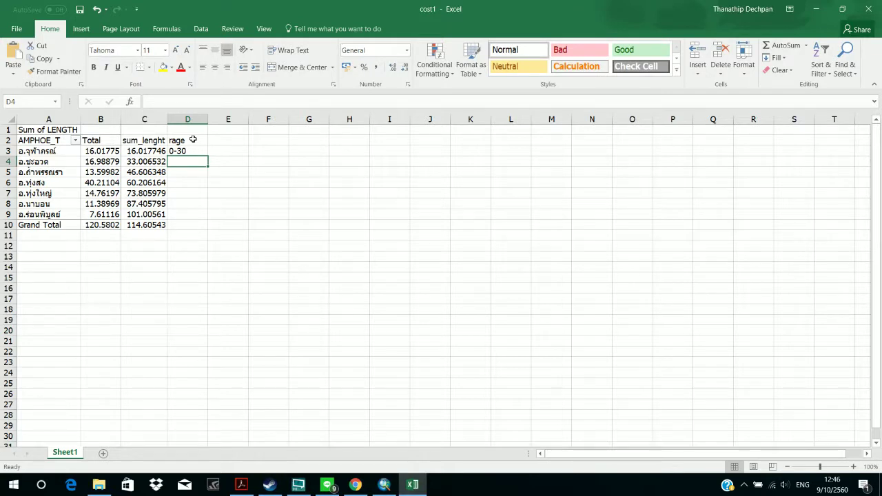
pyautogui.write('31-')
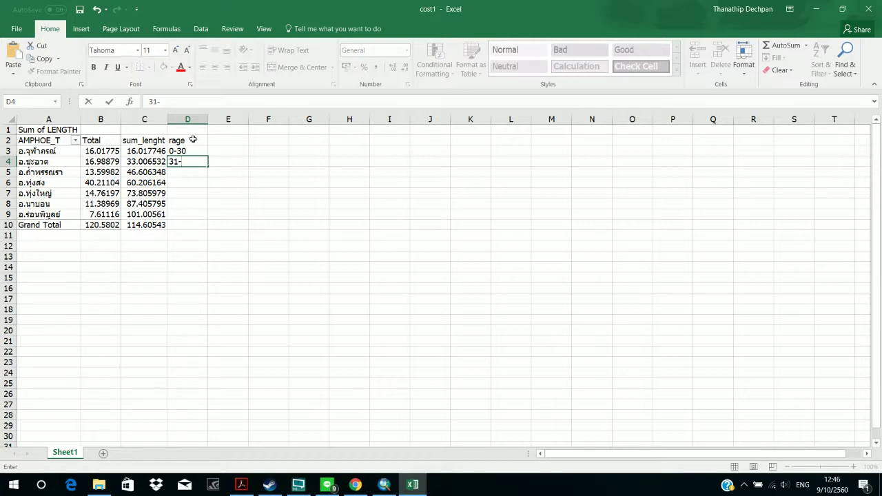
pyautogui.press('BackSpace')
pyautogui.press('BackSpace')
pyautogui.press('BackSpace')
pyautogui.doubleClick(190, 151)
pyautogui.write('\\\\\\')
pyautogui.press('BackSpace')
pyautogui.press('BackSpace')
pyautogui.press('BackSpace')
pyautogui.press('BackSpace')
pyautogui.press('BackSpace')
pyautogui.press('BackSpace')
pyautogui.press('BackSpace')
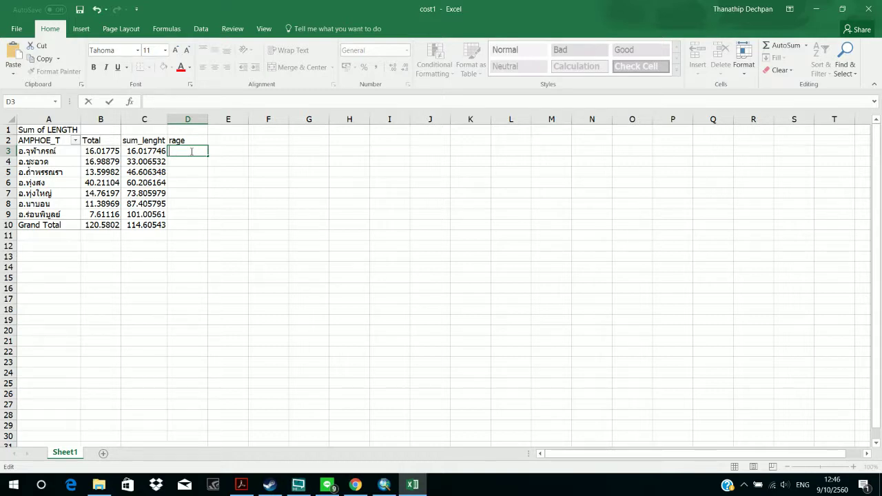
pyautogui.write('=')
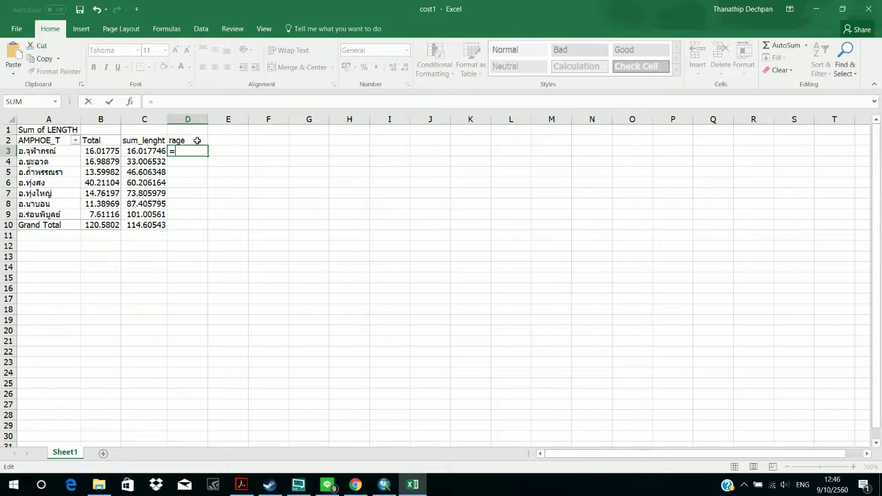
pyautogui.press('Escape')
# Step: Replace the header in cell D2 with cost and clear the range entry from cell D3
pyautogui.doubleClick(197, 141)
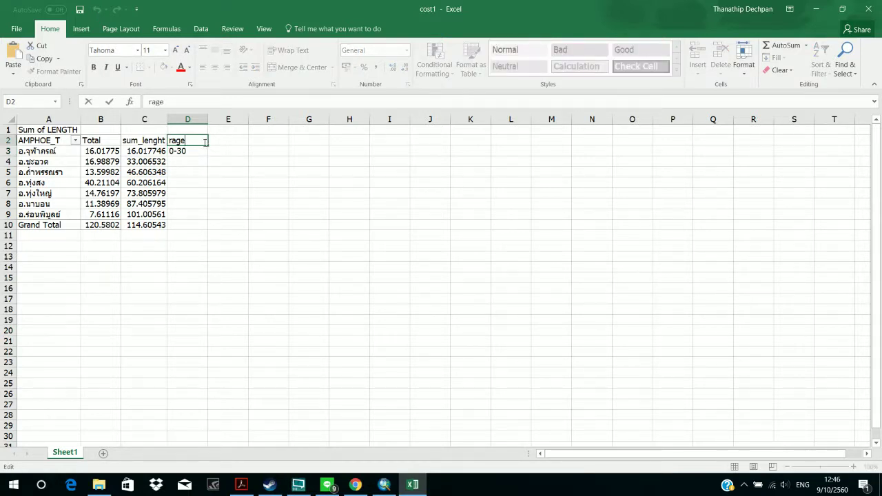
pyautogui.click(201, 151)
pyautogui.click(204, 141)
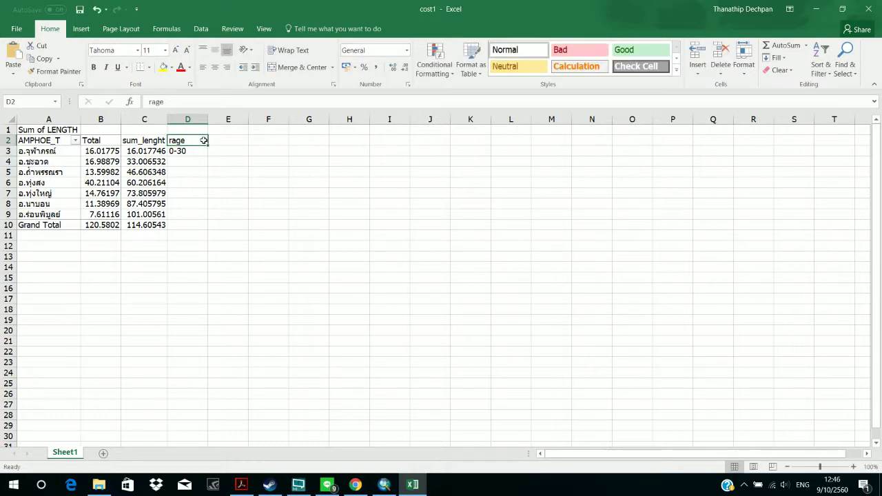
pyautogui.press('Delete')
pyautogui.write('cost')
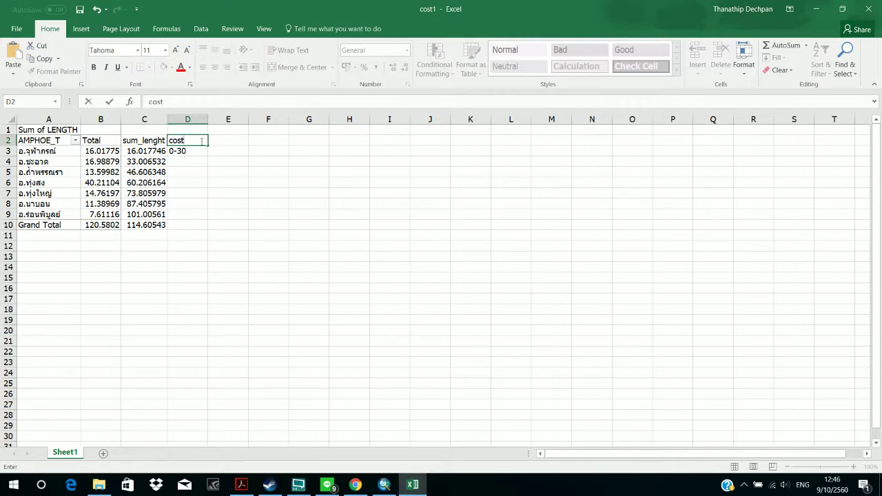
pyautogui.press('Return')
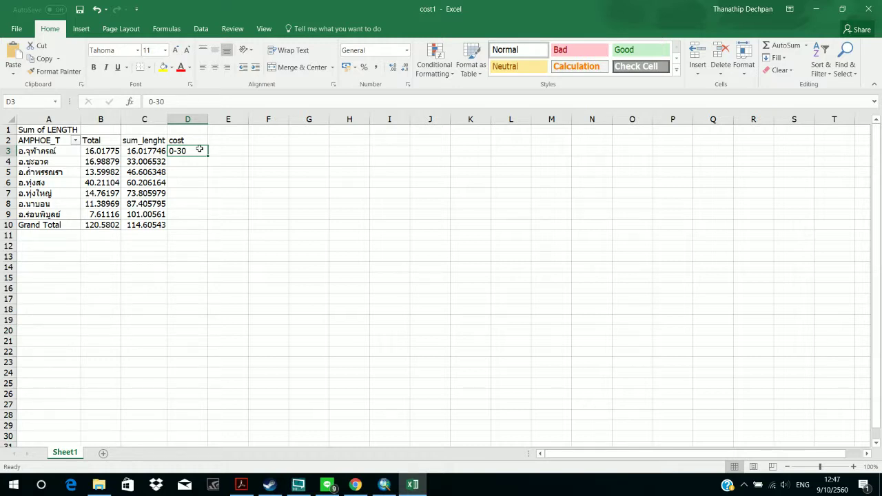
pyautogui.press('Delete')
# Step: Switch to ArcMap and add the Identity overlay tool to the model beneath Table To Excel
pyautogui.click(818, 7)
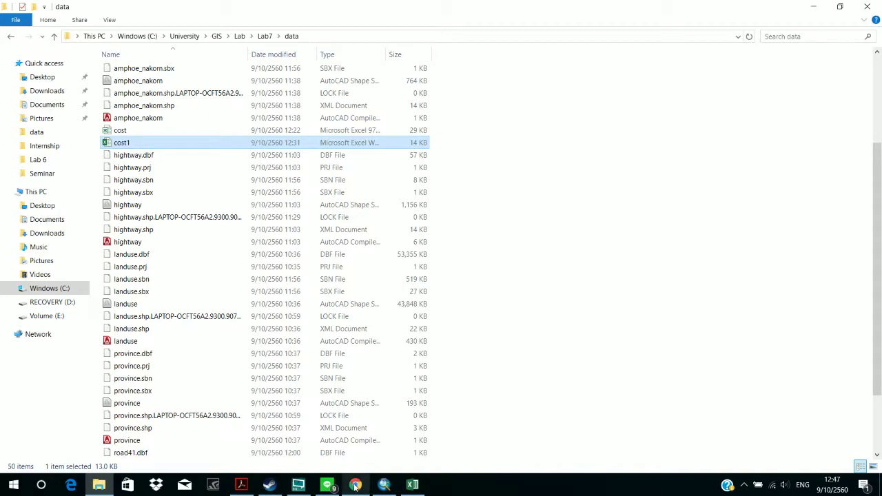
pyautogui.click(377, 487)
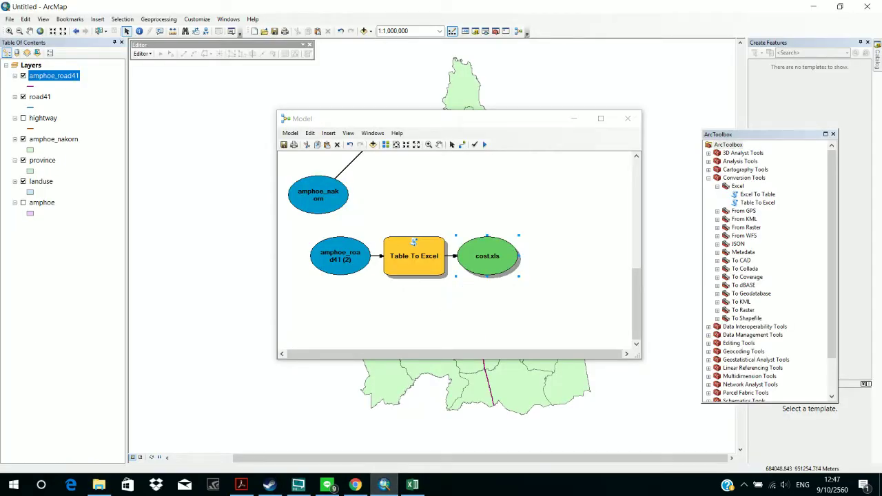
pyautogui.click(717, 187)
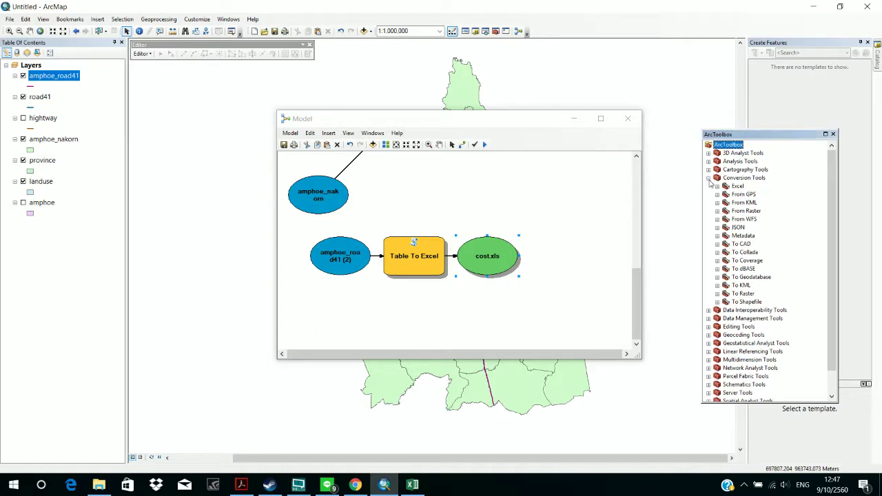
pyautogui.click(708, 179)
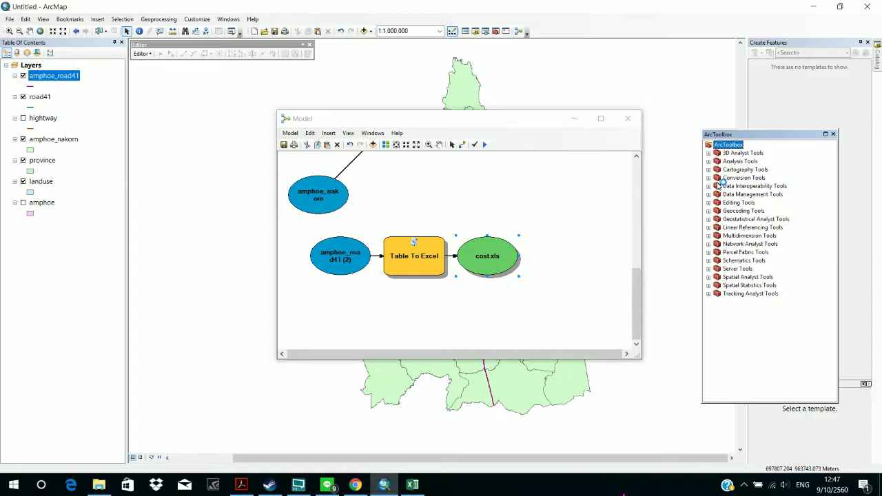
pyautogui.click(709, 162)
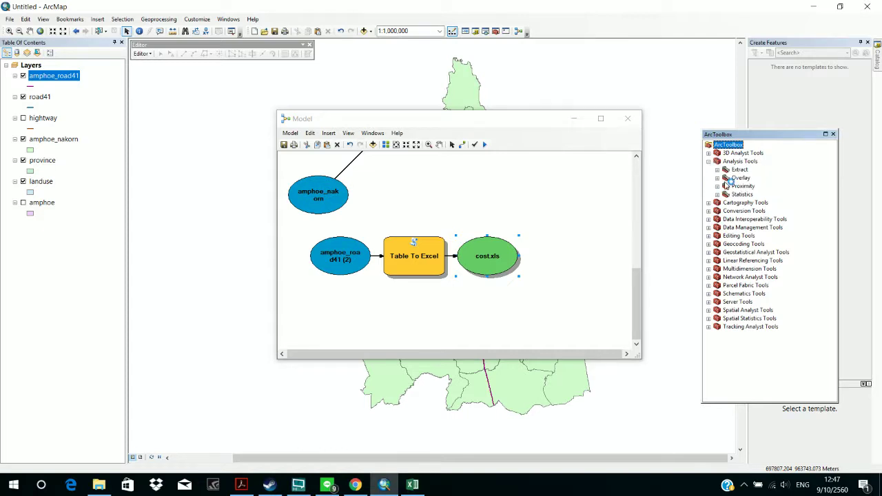
pyautogui.click(710, 162)
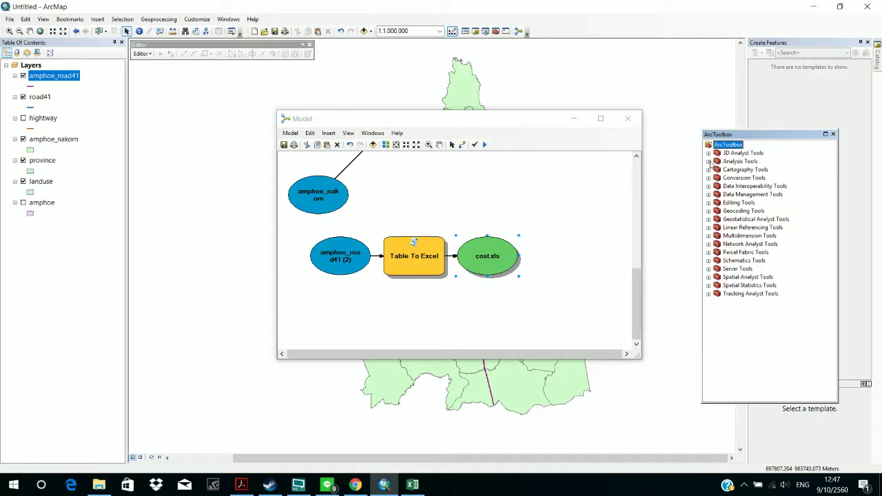
pyautogui.click(711, 162)
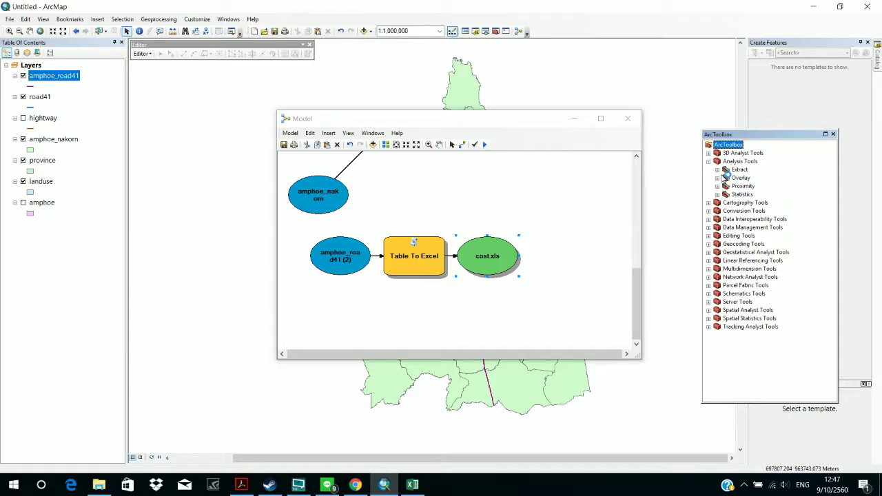
pyautogui.doubleClick(723, 180)
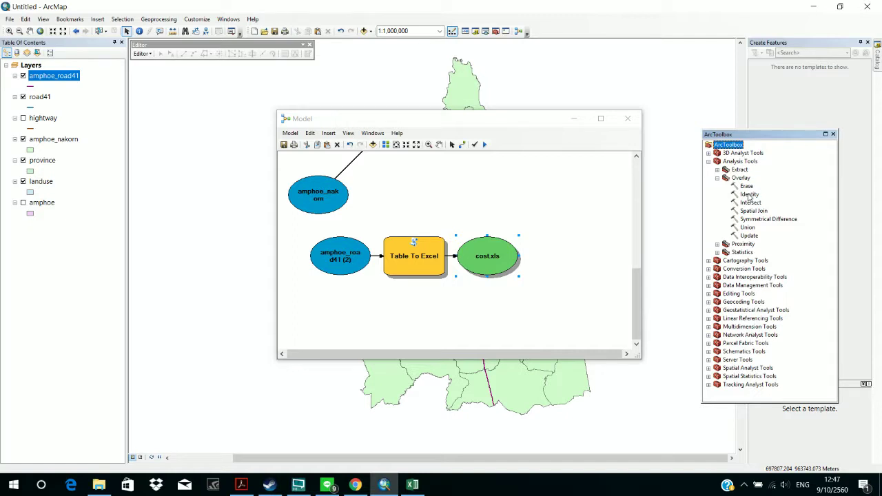
pyautogui.moveTo(749, 195); pyautogui.dragTo(423, 310)
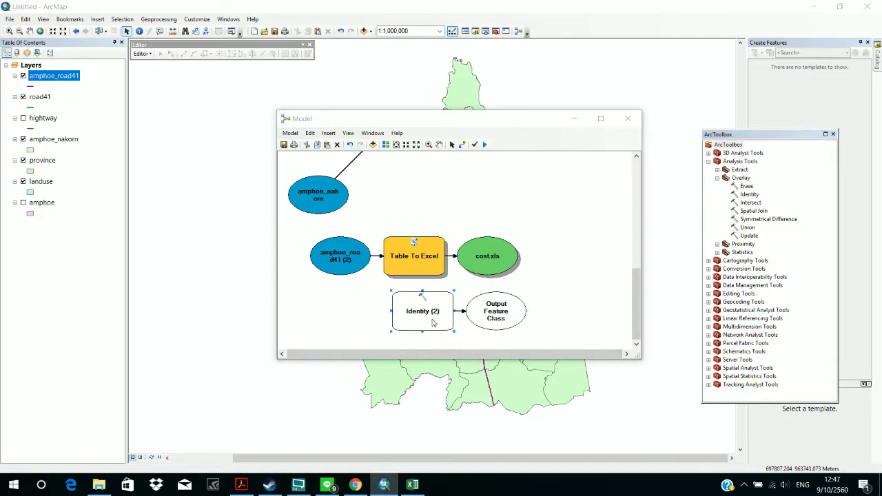
# Step: Open the new Identity (2) tool's parameters and set its input features to the amphoe_nakorn layer
pyautogui.doubleClick(416, 324)
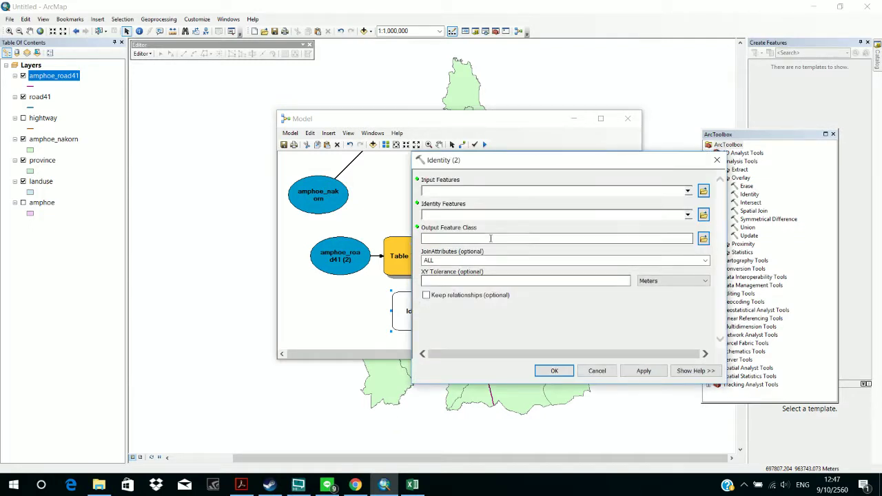
pyautogui.click(687, 193)
pyautogui.click(687, 193)
pyautogui.click(688, 194)
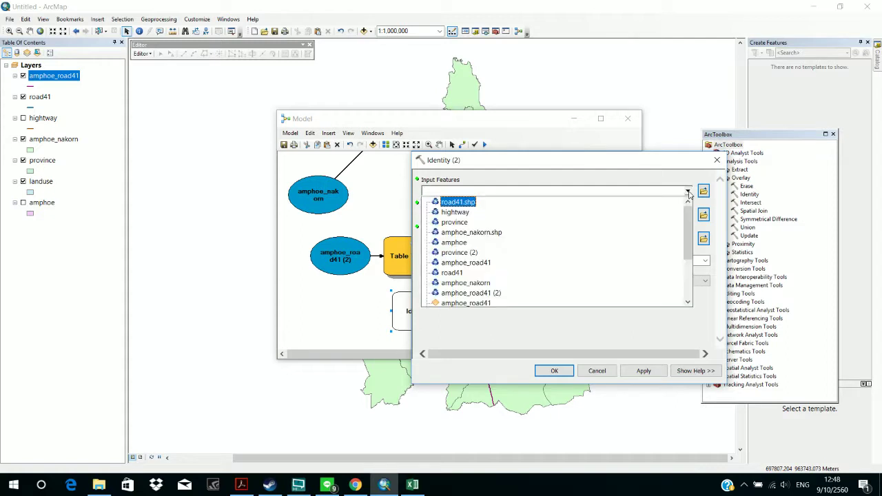
pyautogui.click(688, 193)
pyautogui.click(688, 194)
pyautogui.click(688, 194)
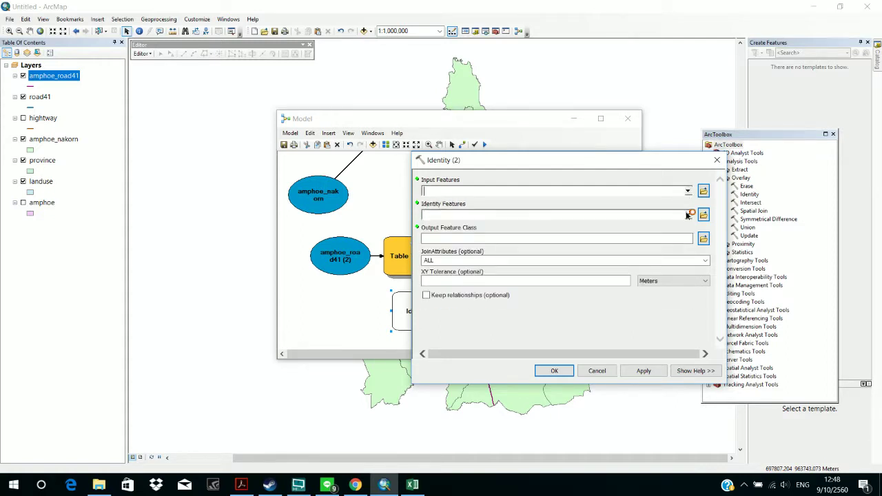
pyautogui.click(687, 215)
pyautogui.scroll(-3, 573, 307)
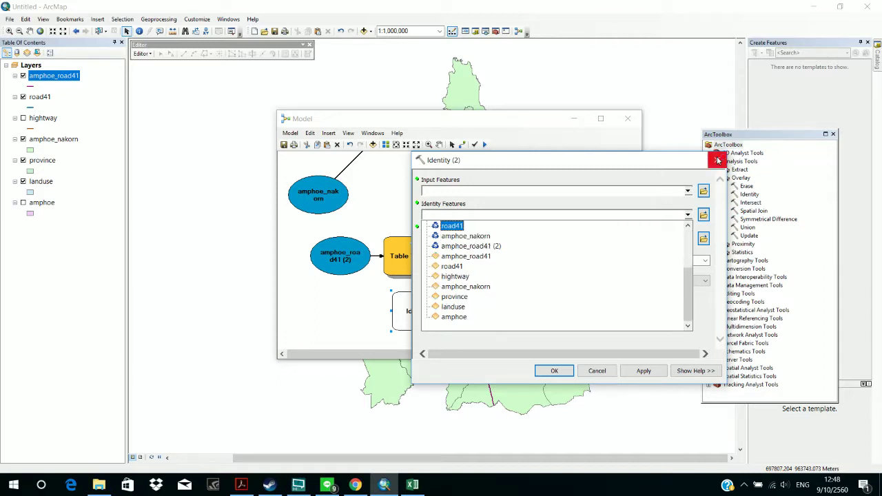
pyautogui.click(646, 176)
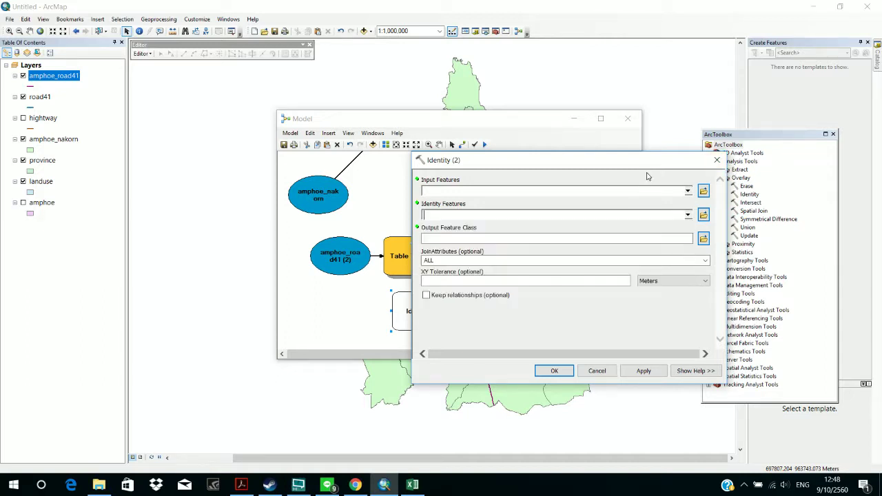
pyautogui.click(687, 190)
pyautogui.scroll(-3, 627, 260)
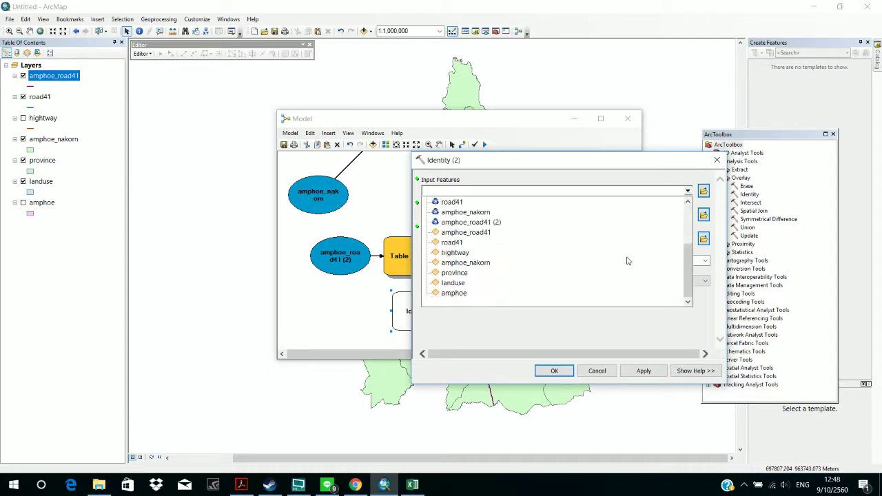
pyautogui.click(551, 262)
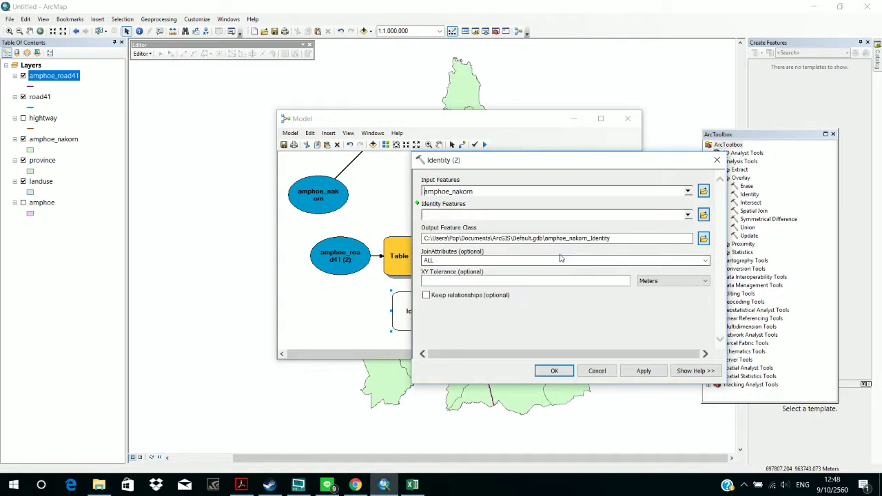
# Step: Set the identity features of Identity (2) to the landuse layer
pyautogui.click(688, 216)
pyautogui.scroll(-5, 510, 324)
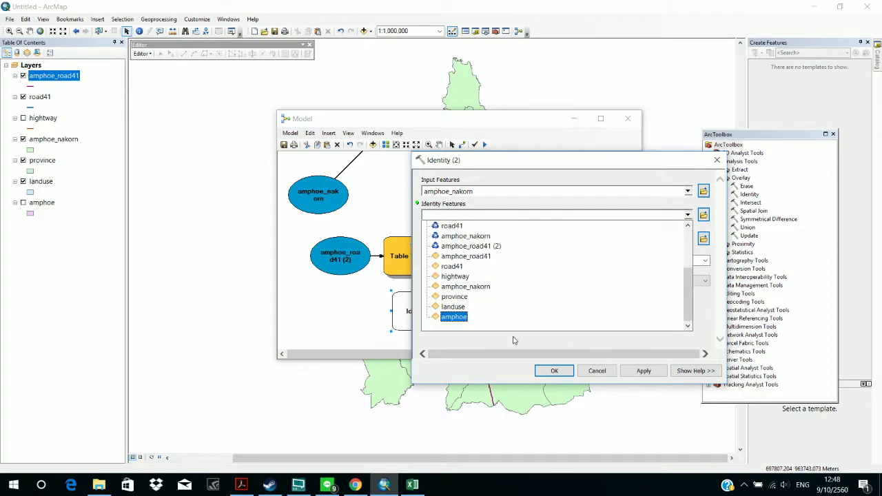
pyautogui.click(488, 307)
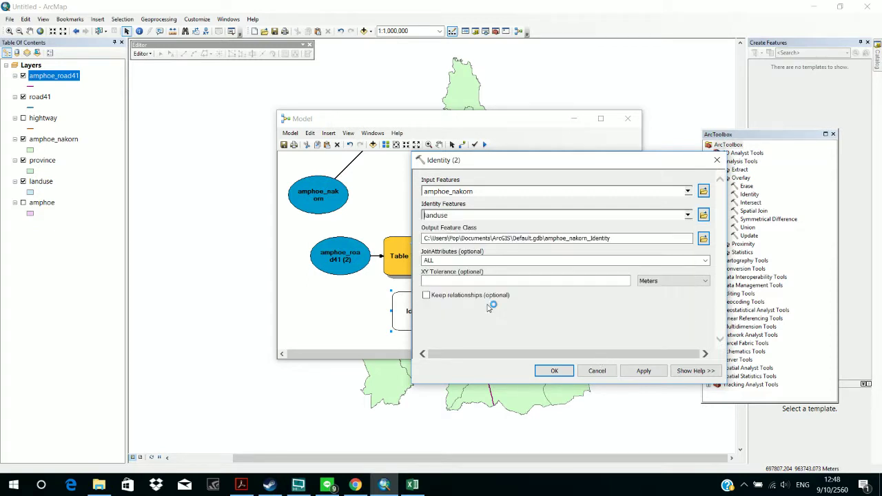
# Step: Try to replace the feature class name in the output path with land
pyautogui.doubleClick(613, 238)
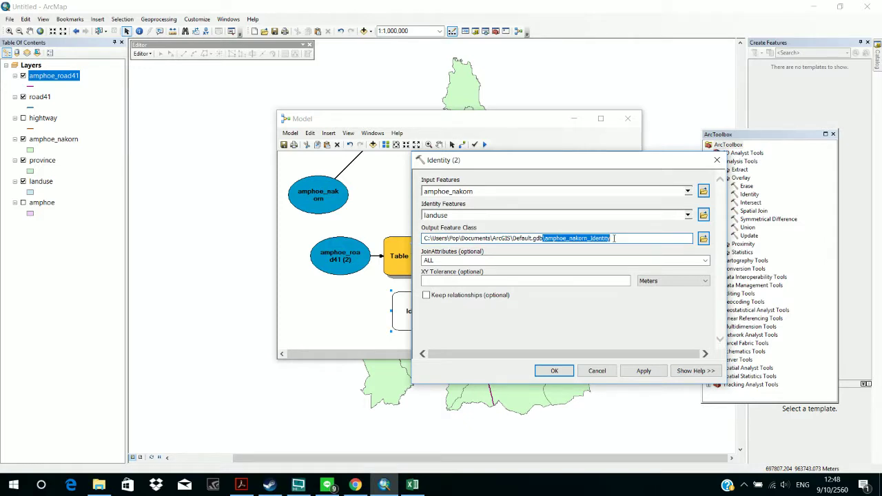
pyautogui.write('a')
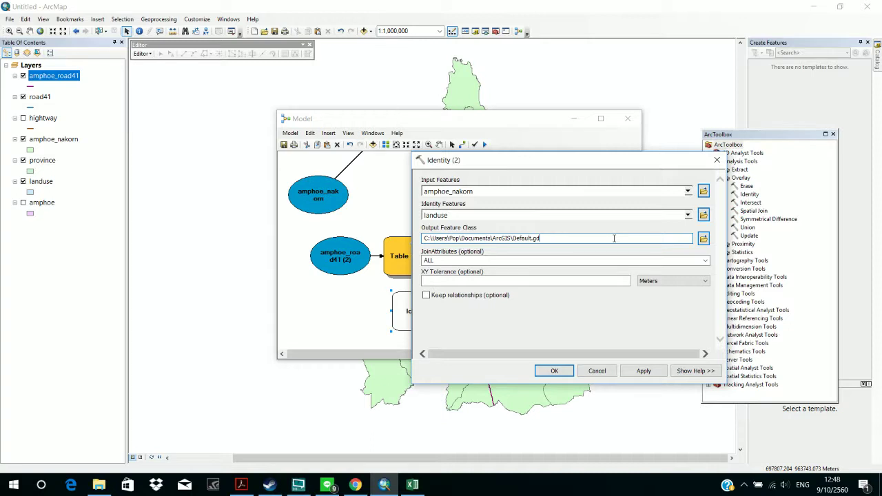
pyautogui.press('End')
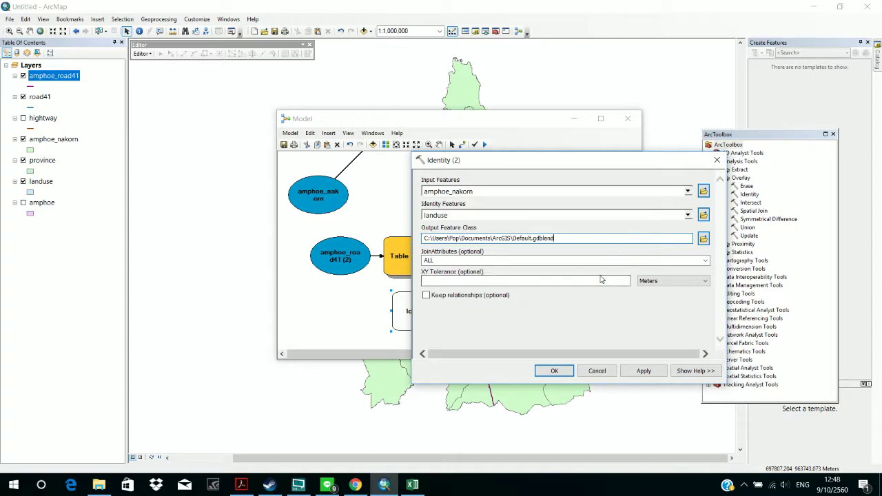
pyautogui.press('BackSpace')
pyautogui.press('BackSpace')
pyautogui.press('BackSpace')
pyautogui.press('BackSpace')
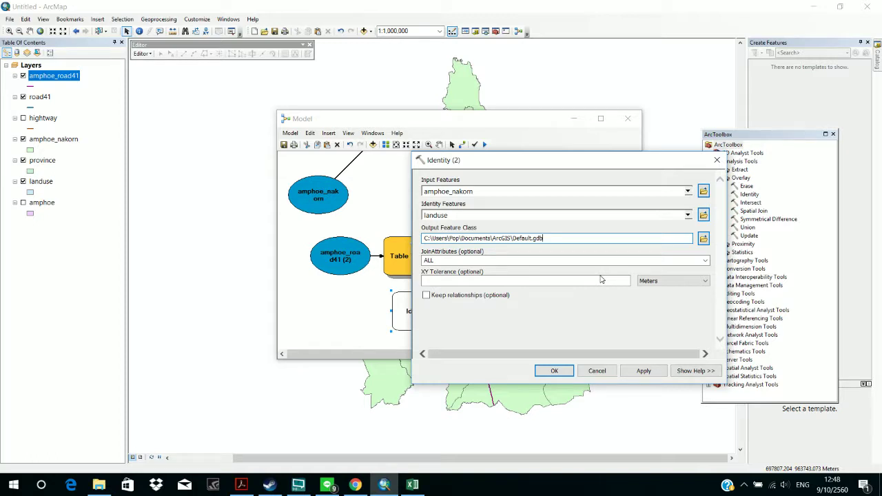
# Step: Set the Identity (2) output feature class to amphoe_landuse in the Lab7 data folder and accept the tool's parameters
pyautogui.click(703, 239)
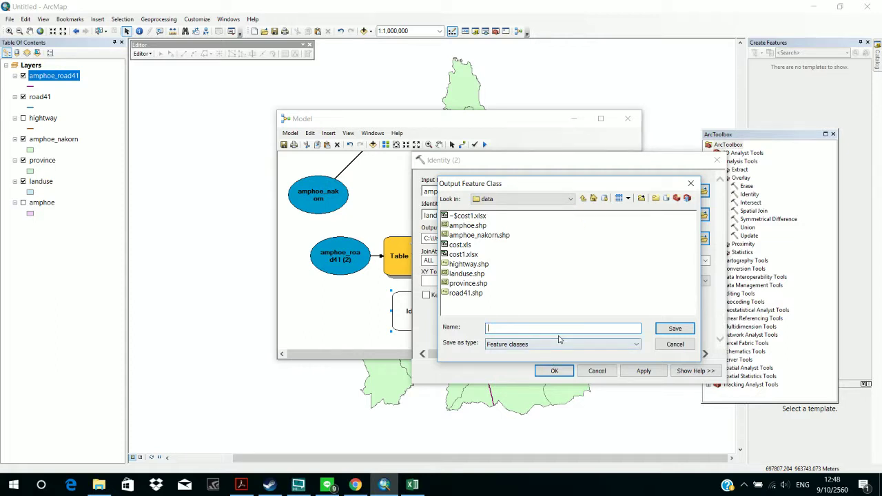
pyautogui.write('land')
pyautogui.write('am')
pyautogui.write('phoe')
pyautogui.write('_land')
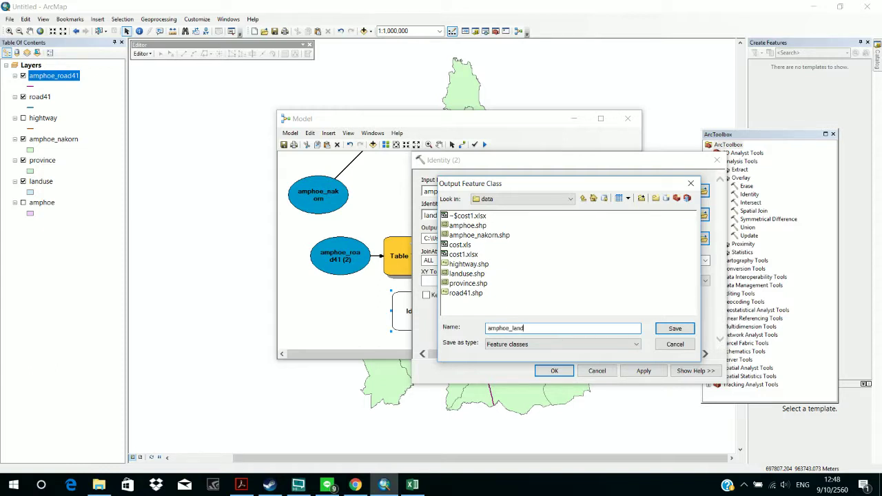
pyautogui.write('use')
pyautogui.click(677, 331)
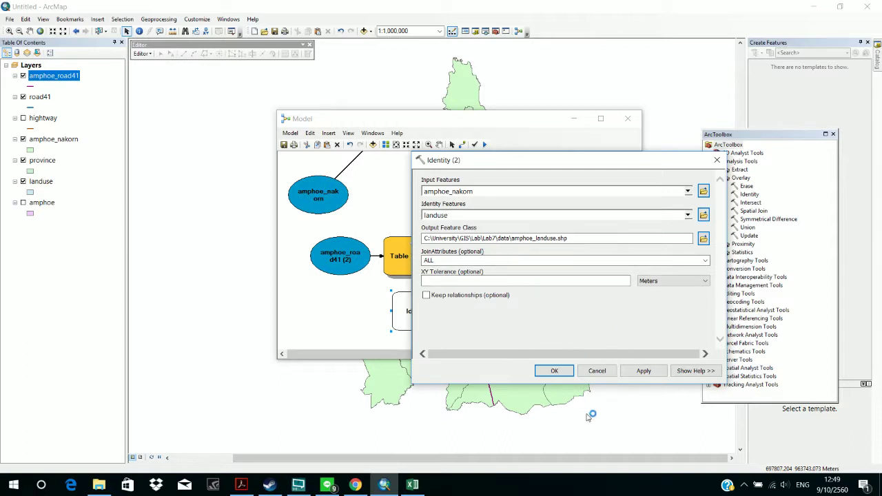
pyautogui.click(555, 372)
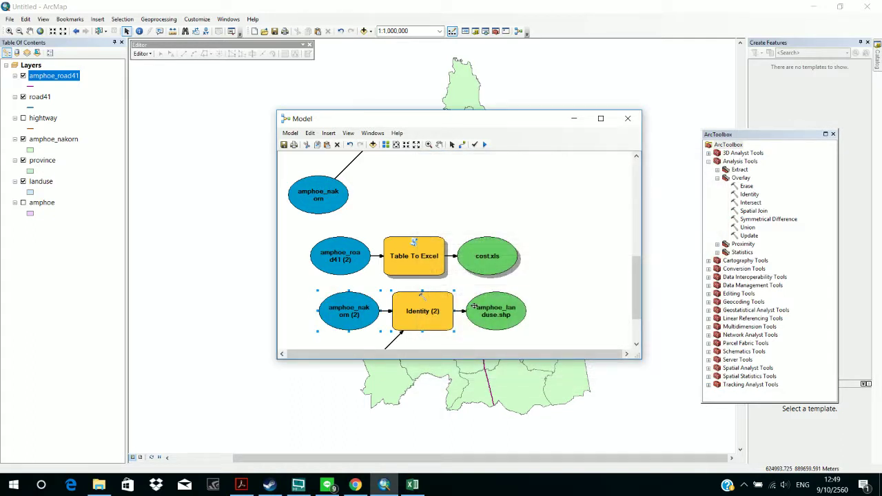
# Step: Run the Identity (2) process in the model and add its amphoe_landuse.shp output to the map display
pyautogui.rightClick(440, 309)
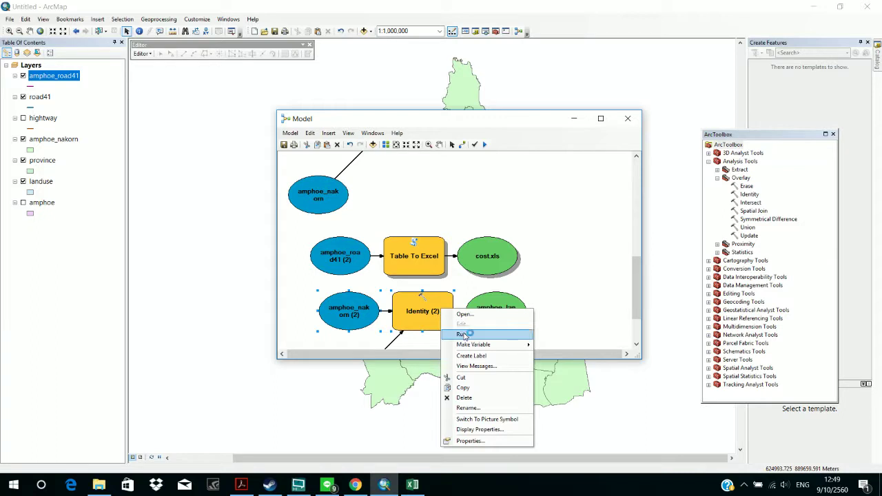
pyautogui.click(461, 334)
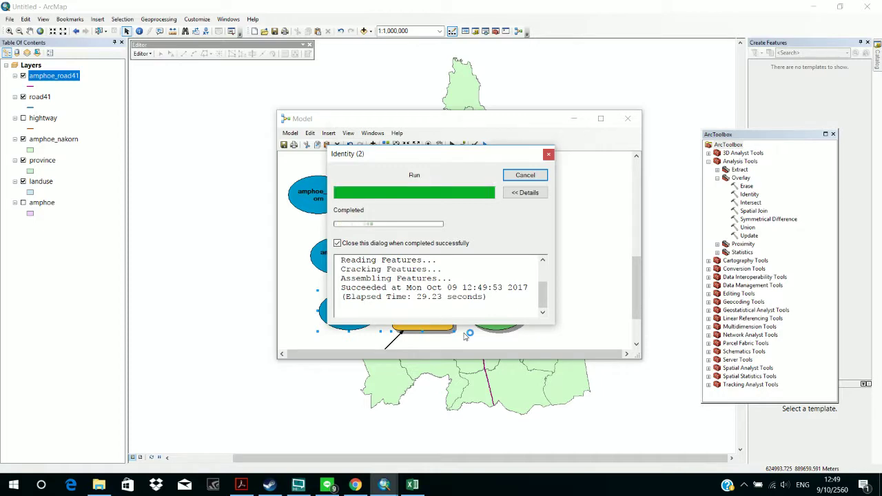
pyautogui.click(487, 314)
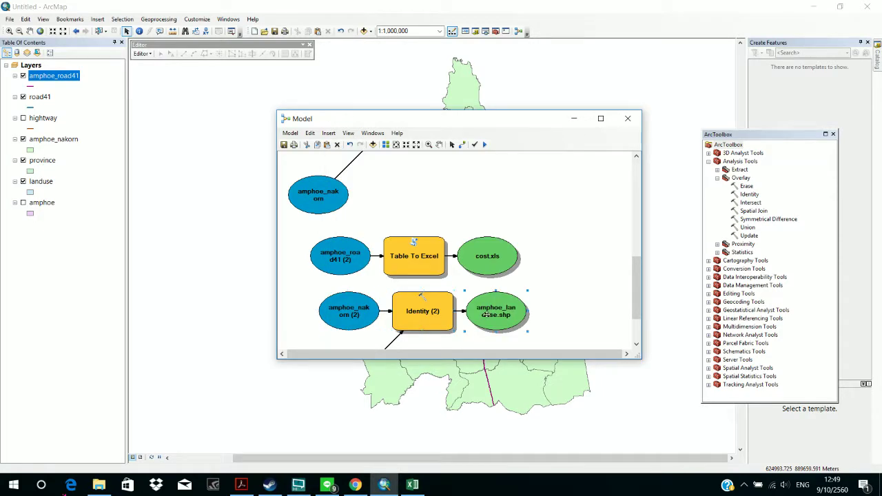
pyautogui.rightClick(486, 314)
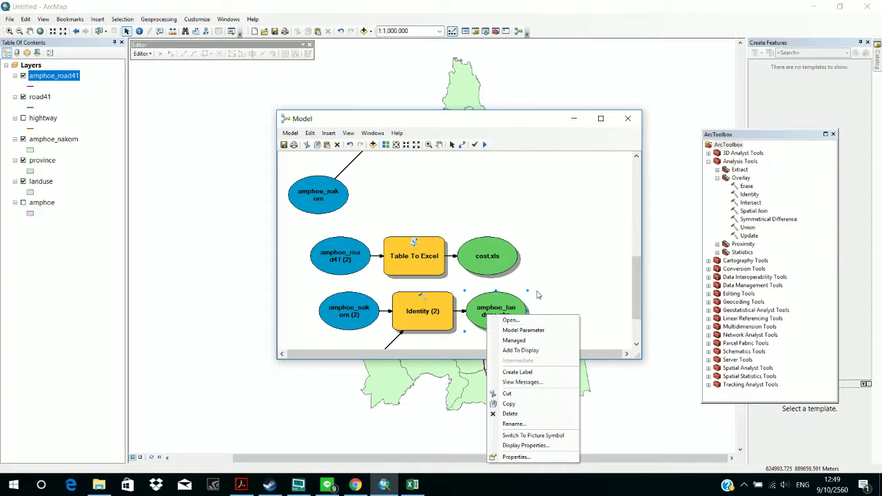
pyautogui.press('Escape')
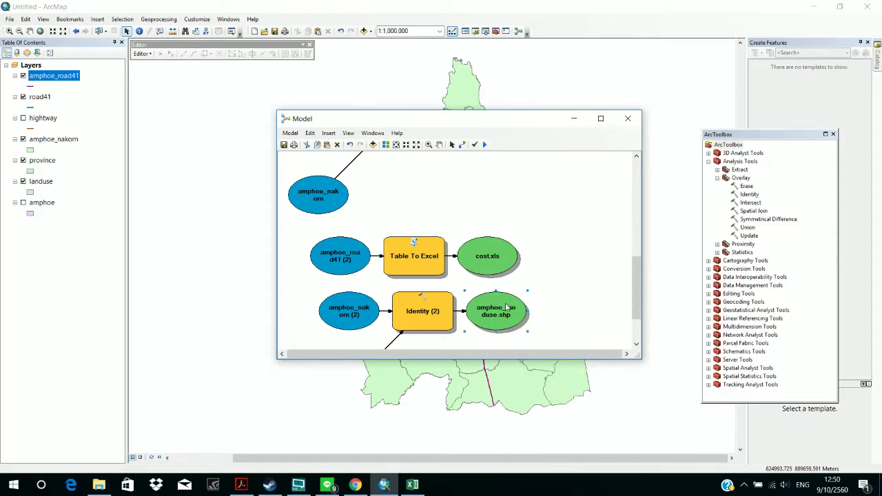
pyautogui.doubleClick(507, 308)
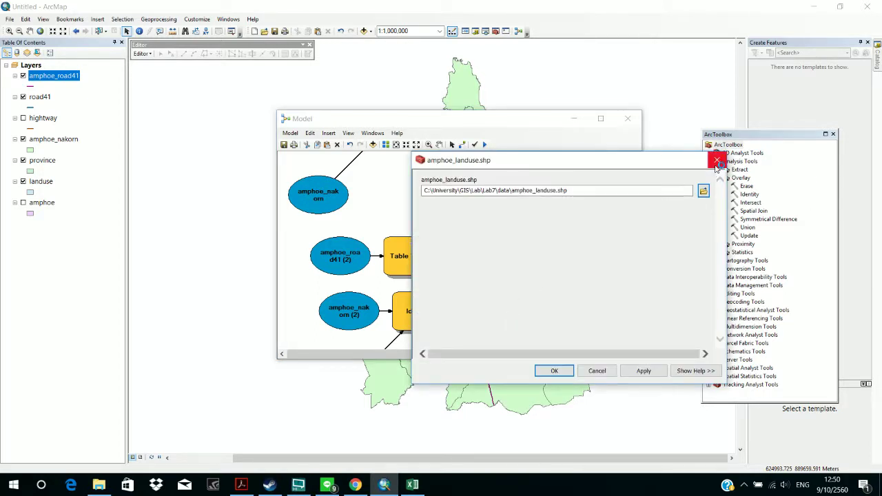
pyautogui.click(716, 162)
pyautogui.rightClick(516, 309)
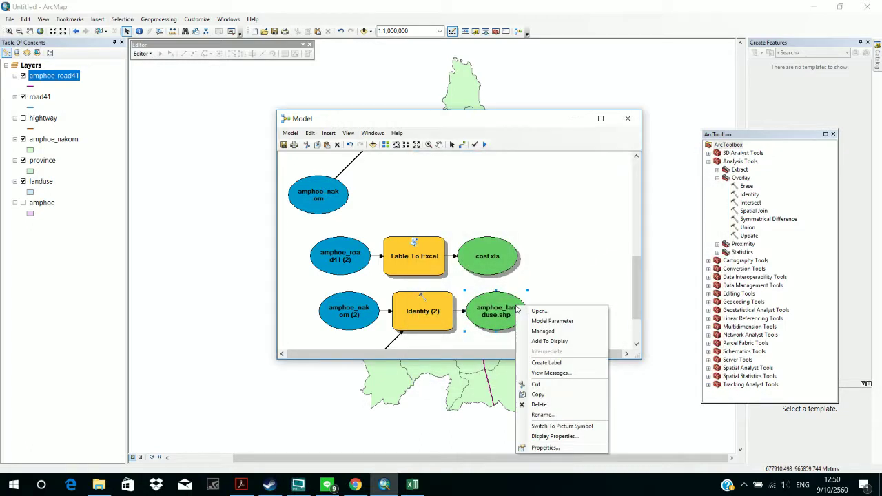
pyautogui.click(542, 342)
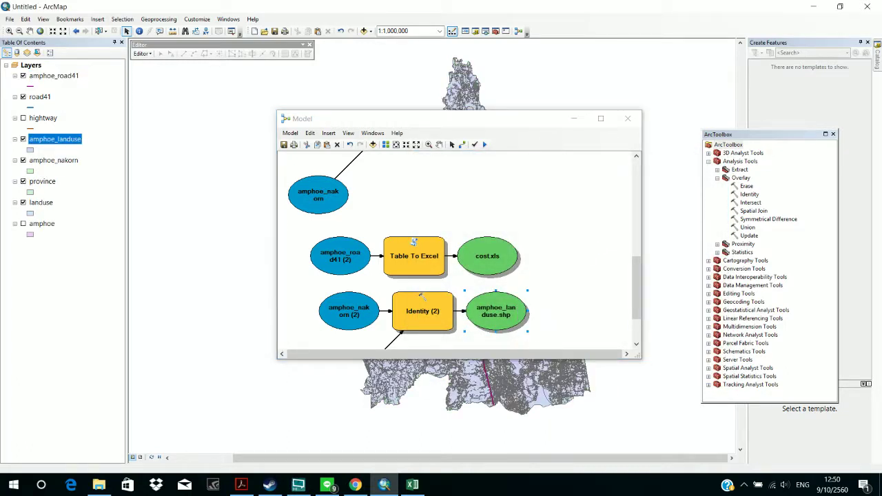
# Step: Minimize the model window, collapse Analysis Tools in ArcToolbox, and expand the Excel toolset under Conversion Tools
pyautogui.click(574, 119)
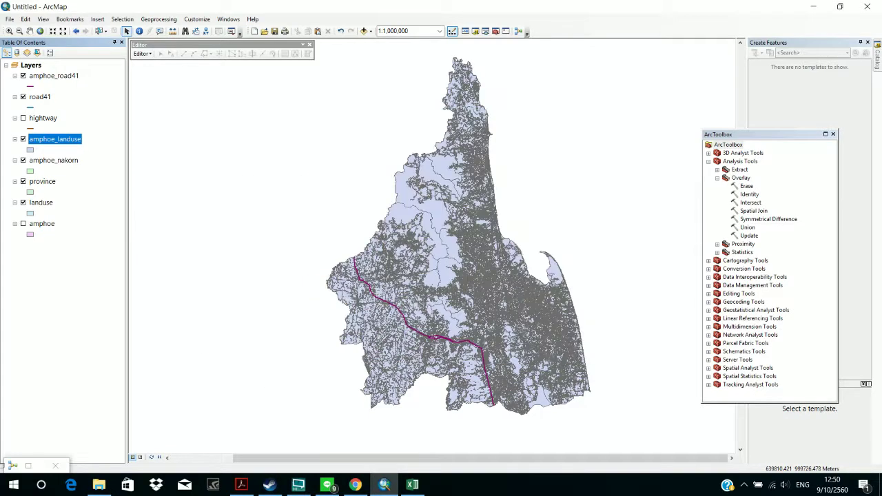
pyautogui.rightClick(60, 139)
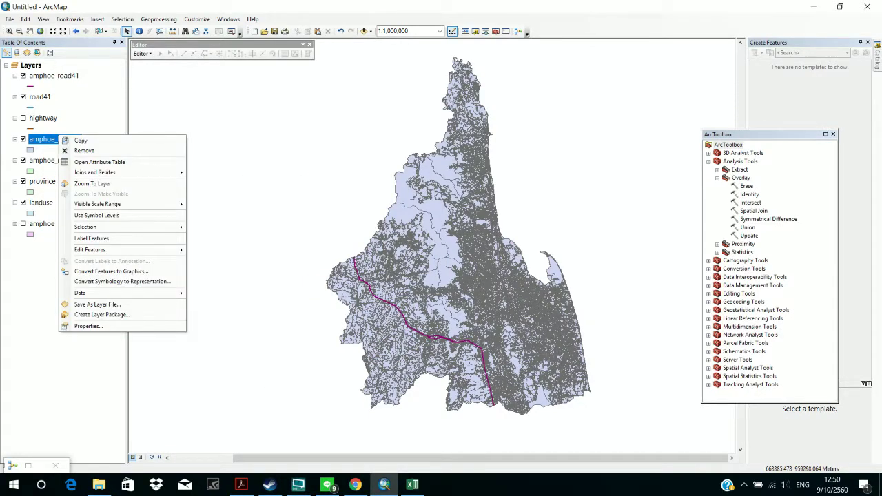
pyautogui.press('Escape')
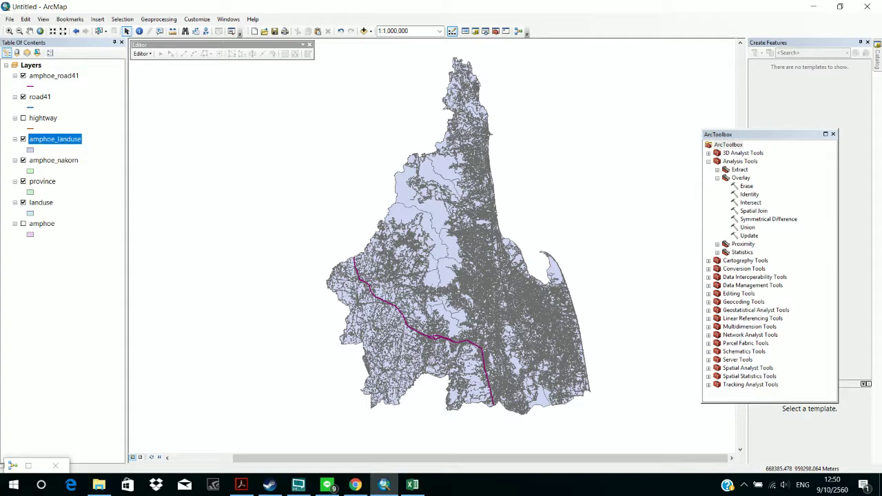
pyautogui.click(718, 178)
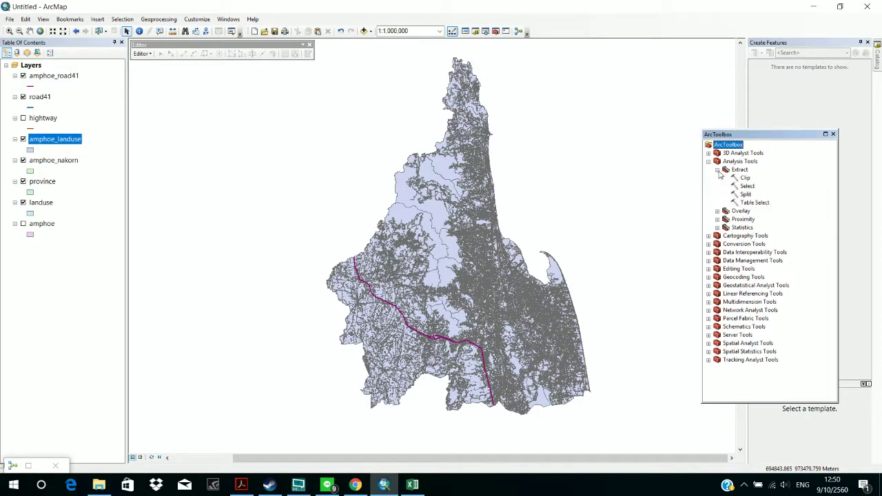
pyautogui.click(717, 169)
pyautogui.click(717, 169)
pyautogui.click(718, 170)
pyautogui.click(718, 169)
pyautogui.click(717, 169)
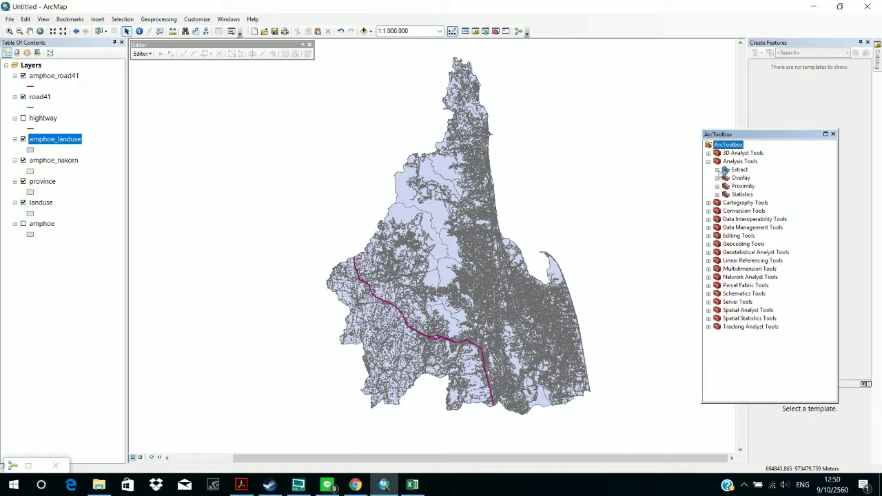
pyautogui.click(709, 161)
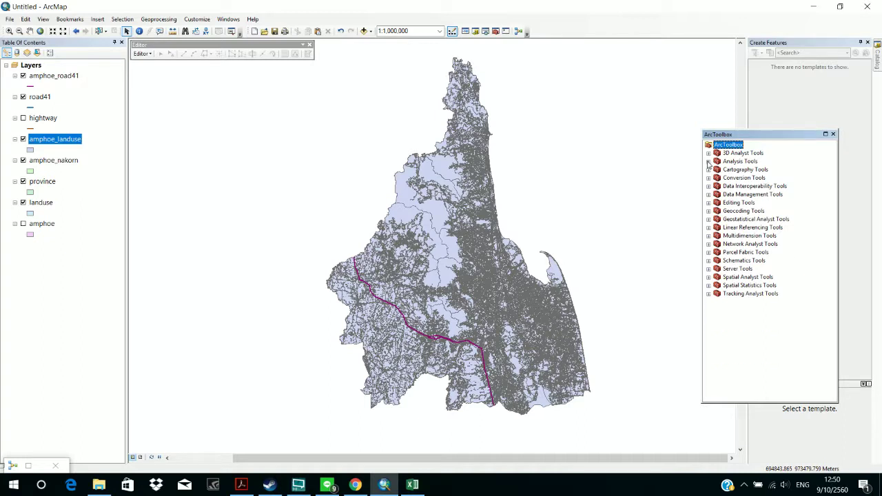
pyautogui.click(709, 178)
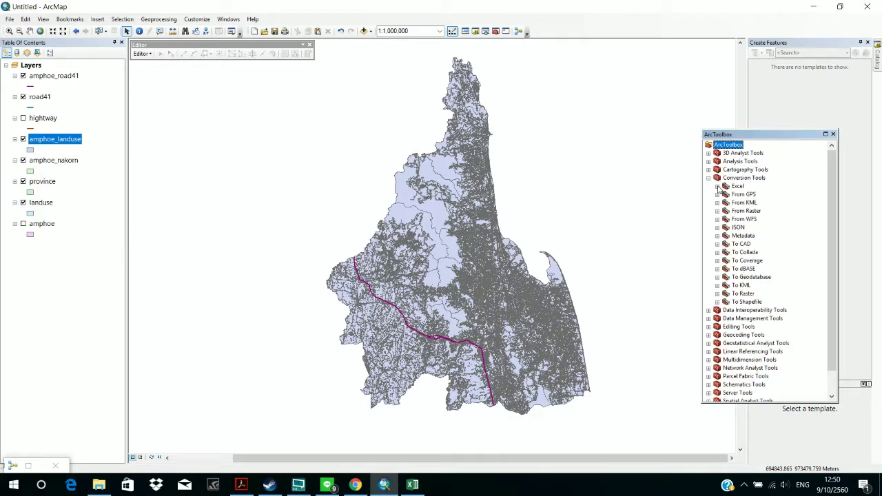
pyautogui.click(717, 186)
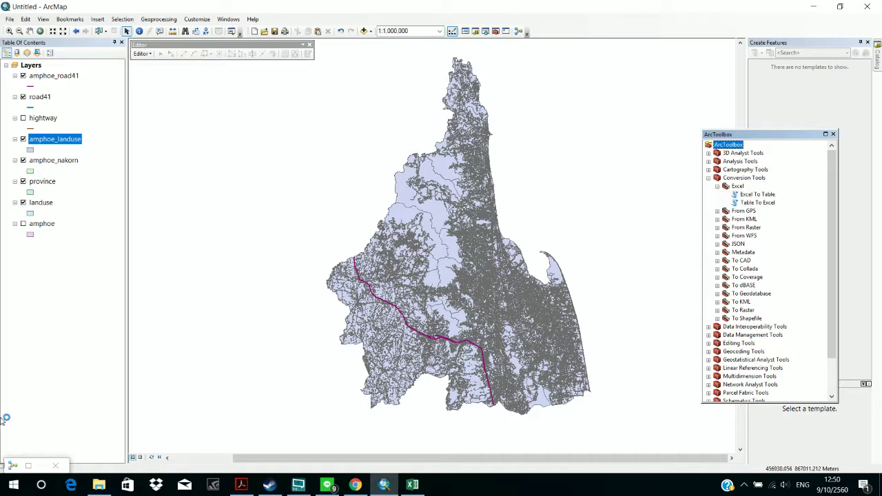
# Step: Restore the model window and add another Table To Excel tool below the Identity (2) process
pyautogui.click(6, 468)
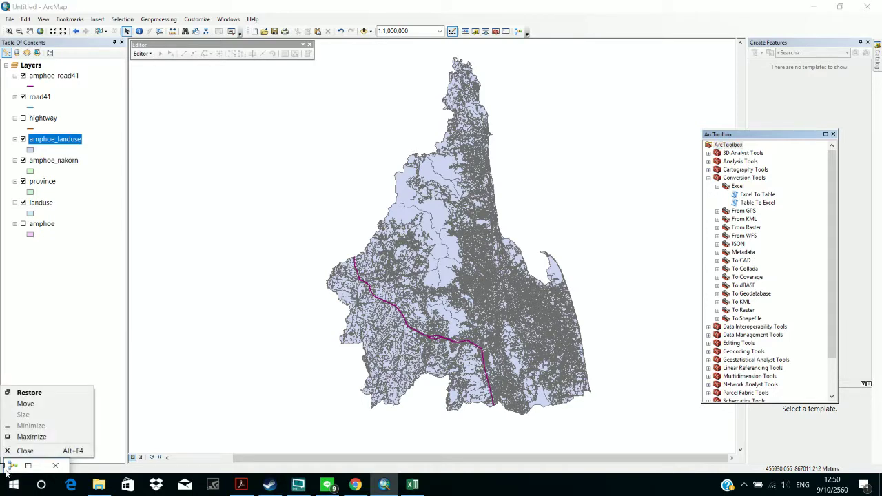
pyautogui.click(7, 470)
pyautogui.doubleClick(7, 469)
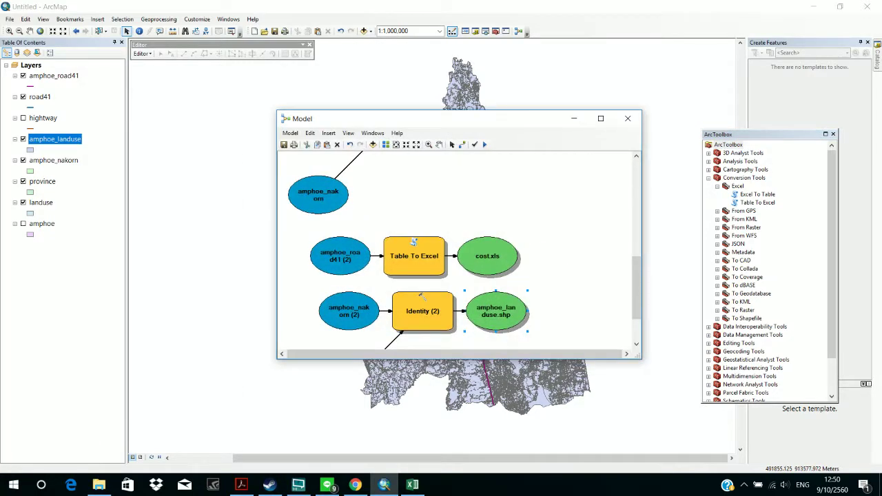
pyautogui.scroll(-5, 565, 254)
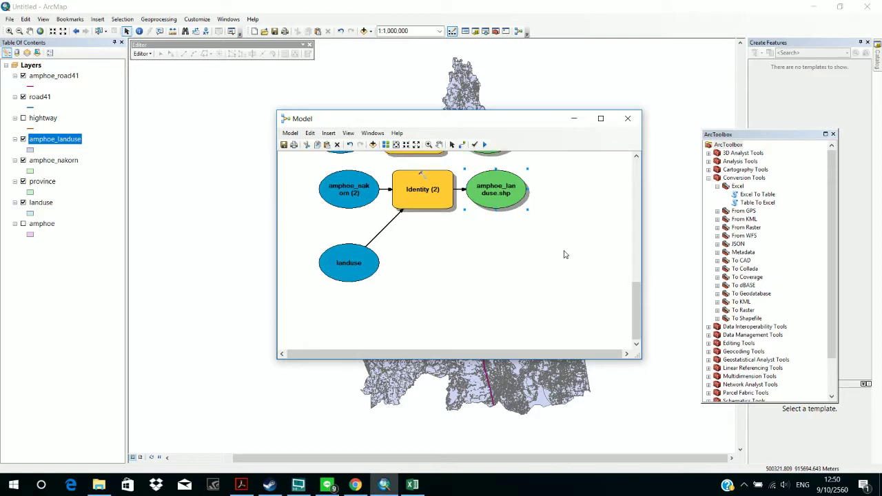
pyautogui.scroll(-1, 564, 255)
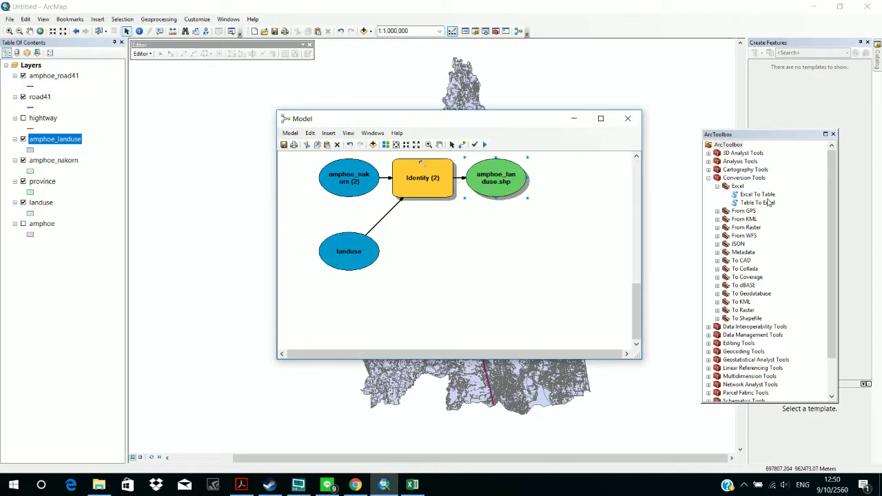
pyautogui.moveTo(771, 197); pyautogui.dragTo(423, 283)
# Step: Open the new Table To Excel (2) tool's parameters and set its input table to the amphoe_landuse layer
pyautogui.doubleClick(441, 300)
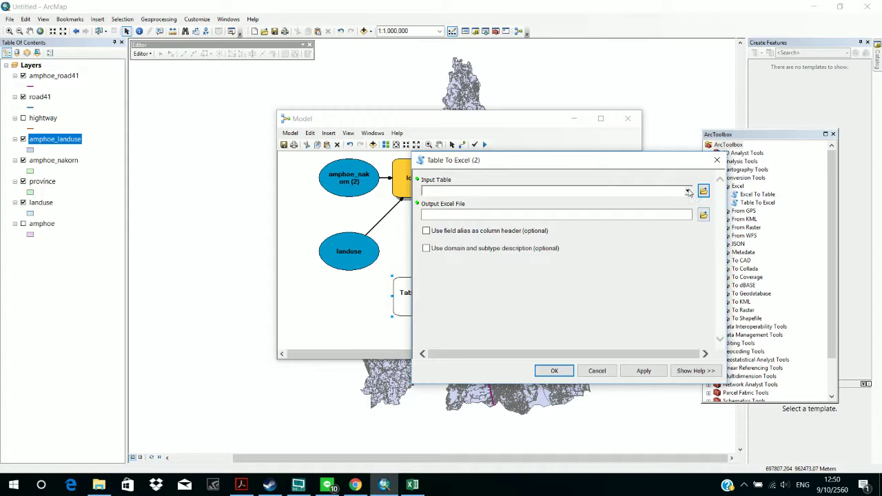
pyautogui.click(688, 191)
pyautogui.scroll(-3, 648, 220)
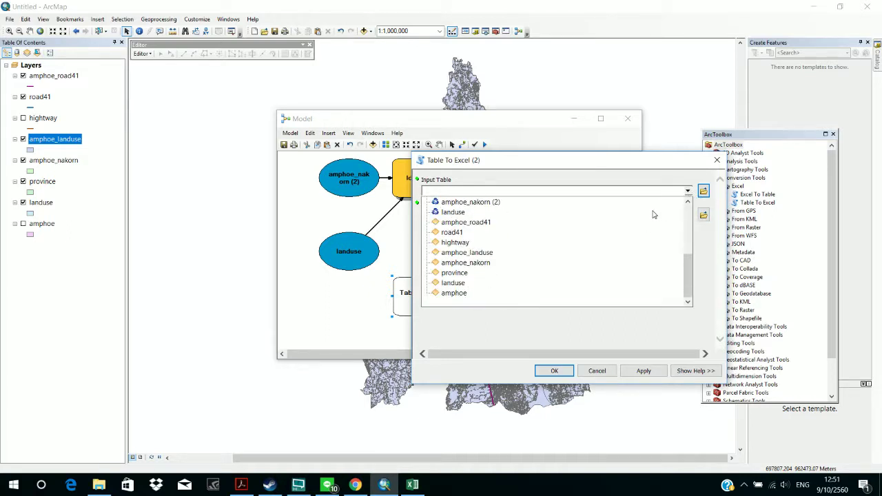
pyautogui.click(593, 256)
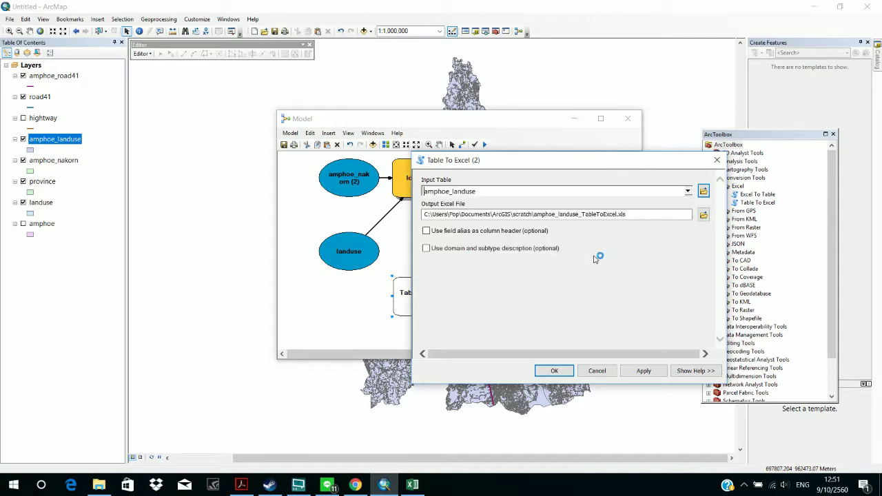
# Step: Rename the output Excel file to landuse.xls in the ArcGIS scratch folder and accept the Table To Excel (2) parameters
pyautogui.click(617, 215)
pyautogui.press('BackSpace')
pyautogui.press('BackSpace')
pyautogui.press('BackSpace')
pyautogui.press('BackSpace')
pyautogui.press('BackSpace')
pyautogui.press('BackSpace')
pyautogui.press('BackSpace')
pyautogui.press('BackSpace')
pyautogui.press('BackSpace')
pyautogui.press('BackSpace')
pyautogui.press('BackSpace')
pyautogui.press('BackSpace')
pyautogui.press('BackSpace')
pyautogui.press('BackSpace')
pyautogui.press('BackSpace')
pyautogui.press('BackSpace')
pyautogui.press('BackSpace')
pyautogui.press('BackSpace')
pyautogui.press('BackSpace')
pyautogui.press('BackSpace')
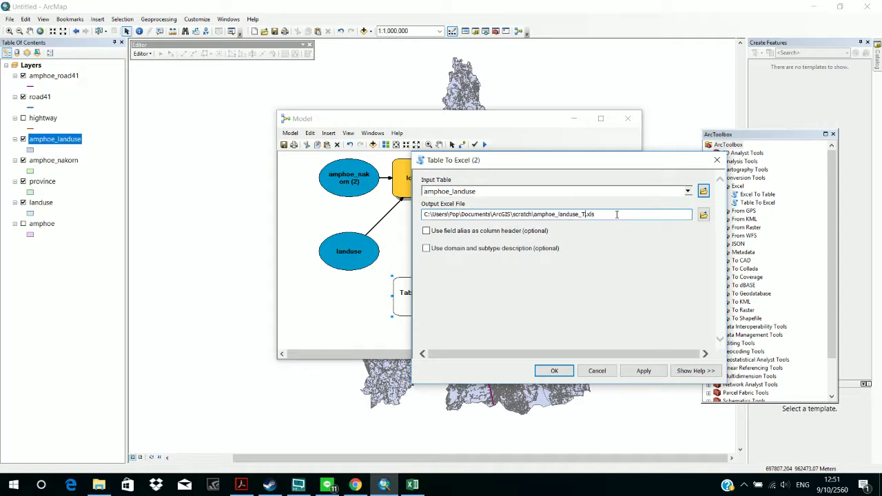
pyautogui.write('landuse')
pyautogui.press('BackSpace')
pyautogui.press('BackSpace')
pyautogui.write('se')
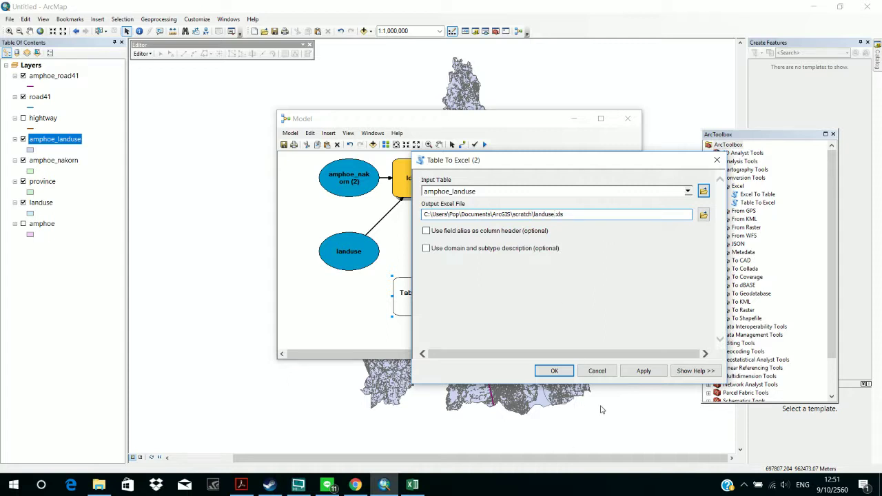
pyautogui.click(554, 371)
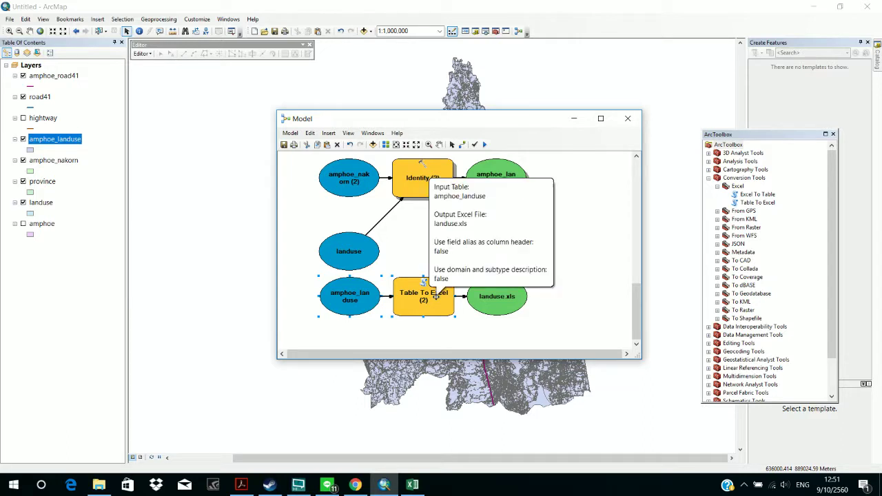
# Step: Run the Table To Excel (2) process in the model and close the model window
pyautogui.rightClick(437, 297)
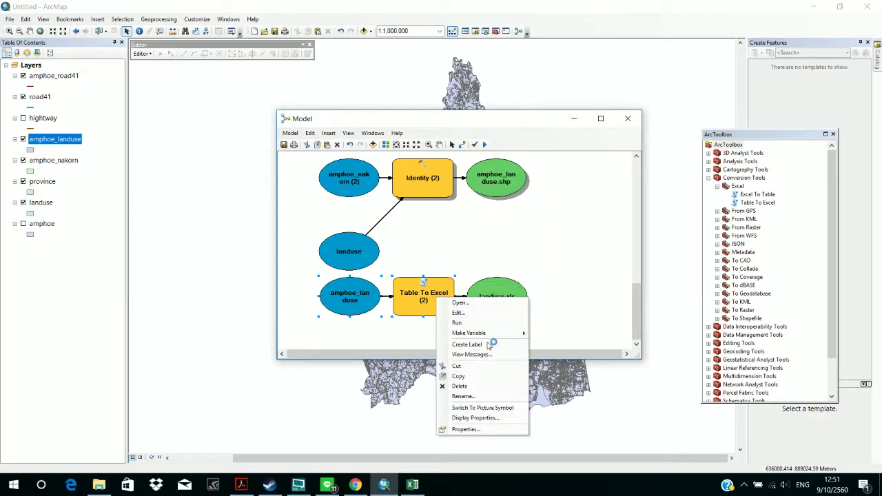
pyautogui.click(506, 278)
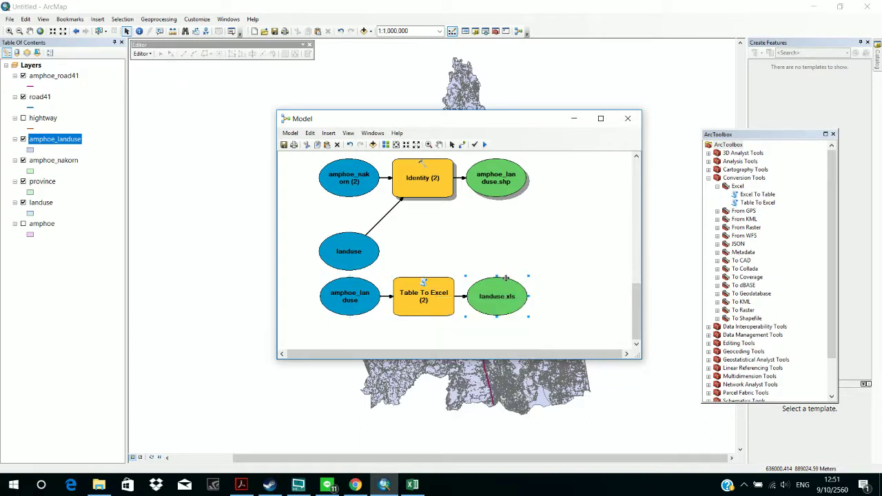
pyautogui.rightClick(438, 301)
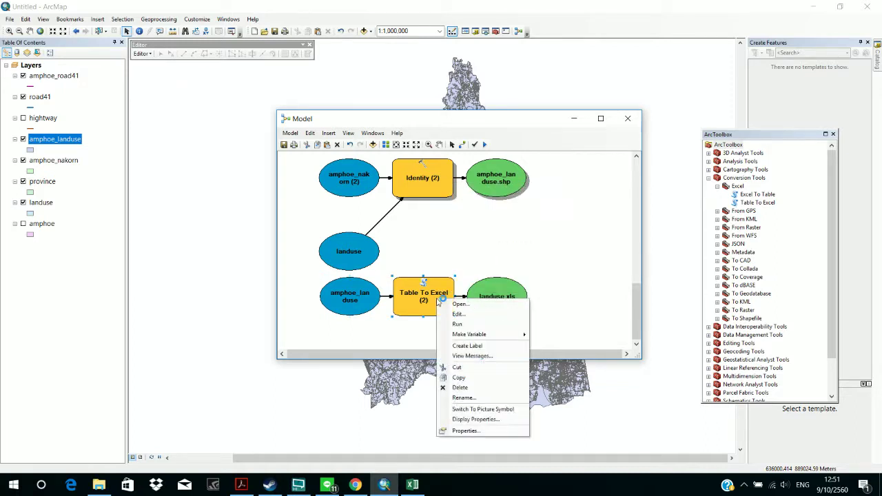
pyautogui.click(478, 324)
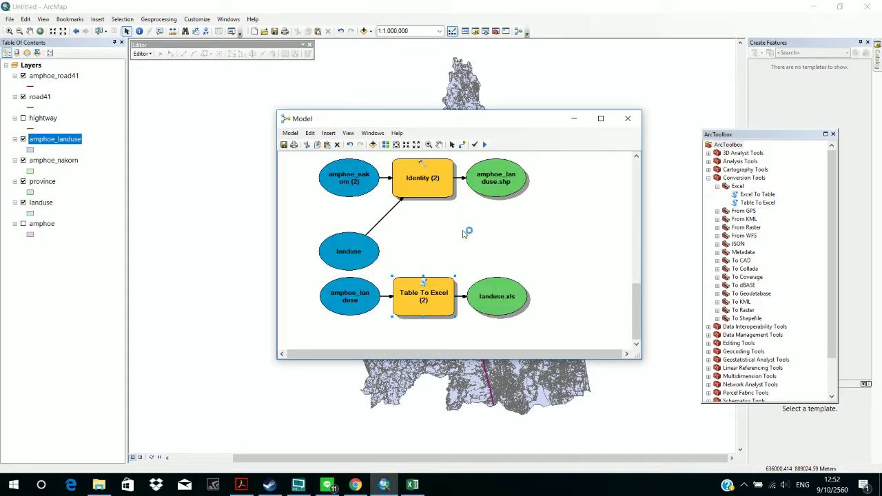
pyautogui.click(628, 118)
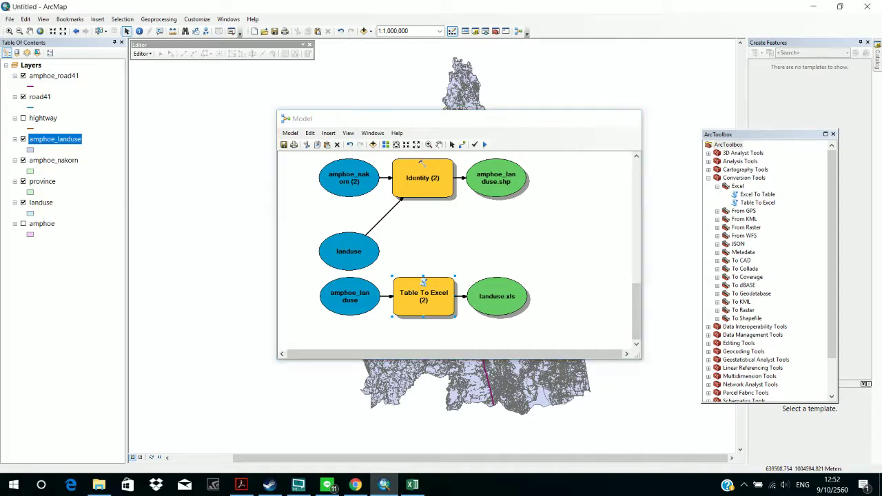
# Step: Switch to File Explorer, open the landuse workbook from Documents\ArcGIS\scratch in Excel, and maximize its window
pyautogui.click(821, 7)
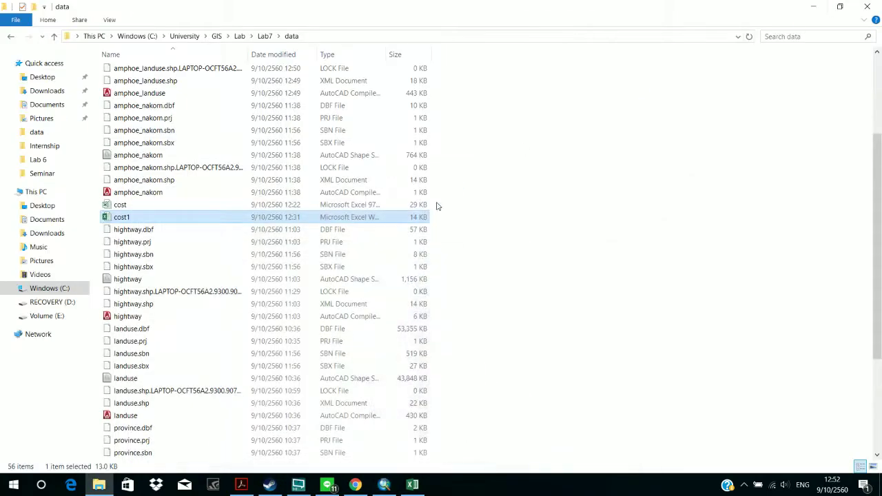
pyautogui.click(58, 107)
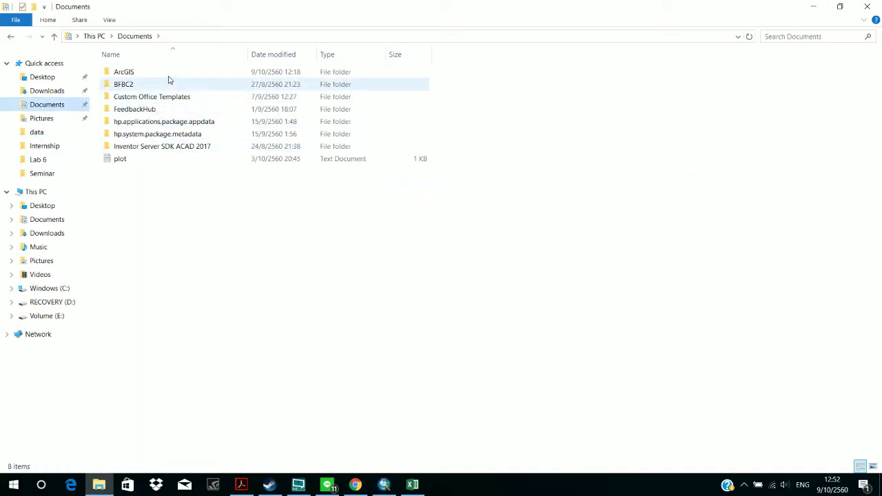
pyautogui.doubleClick(165, 73)
pyautogui.doubleClick(148, 97)
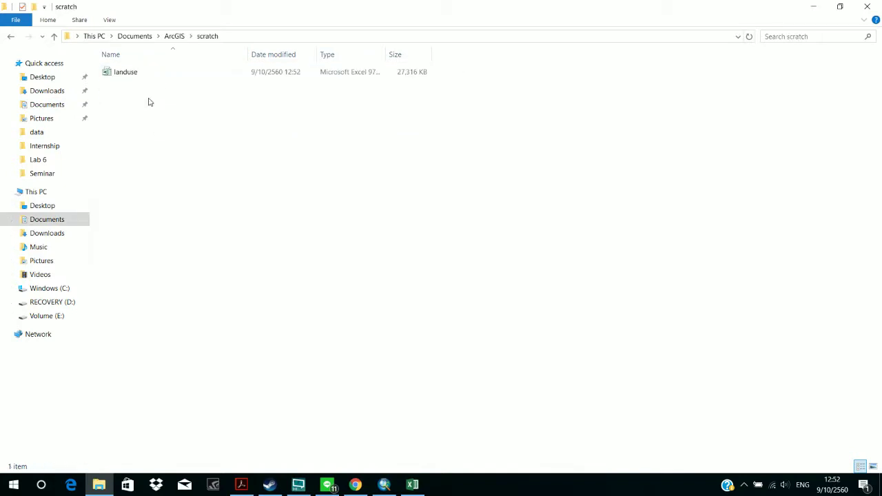
pyautogui.doubleClick(162, 76)
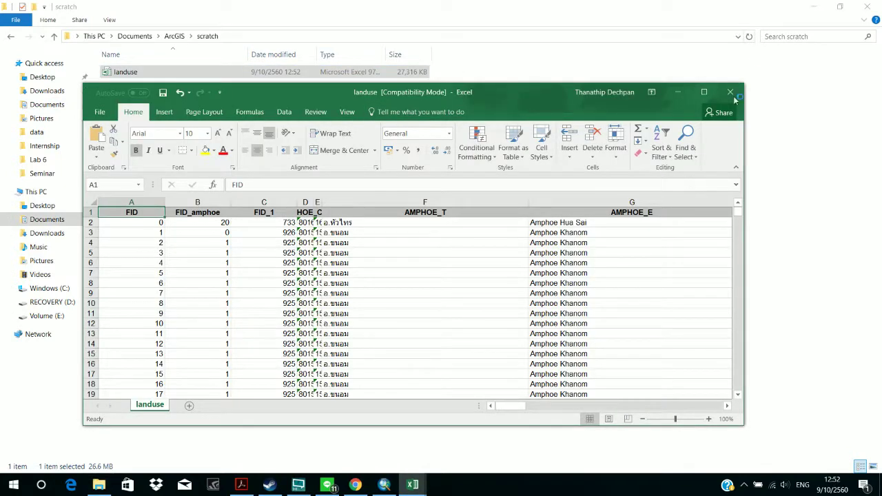
pyautogui.click(703, 92)
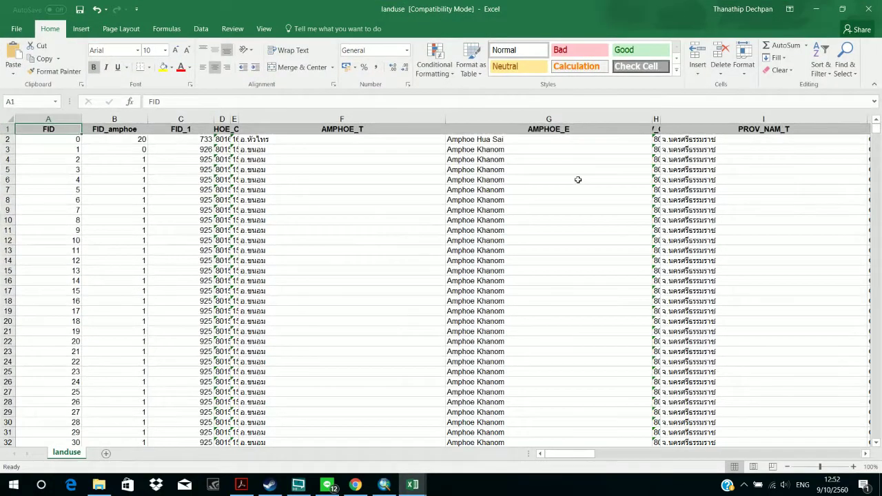
# Step: Examine all columns of the exported landuse sheet, from FID through the land-use code, description and area fields, and close the workbook
pyautogui.hscroll(3, 577, 179)
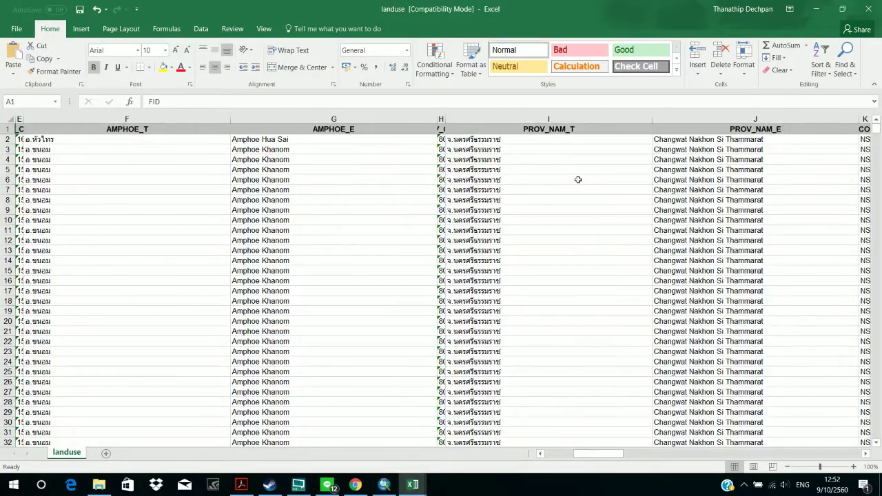
pyautogui.hscroll(4, 577, 179)
pyautogui.hscroll(-7, 577, 180)
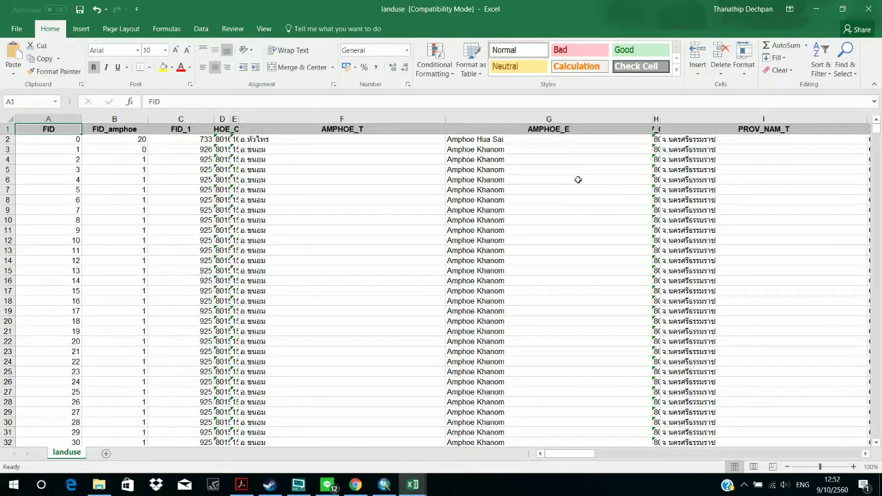
pyautogui.hscroll(3, 578, 179)
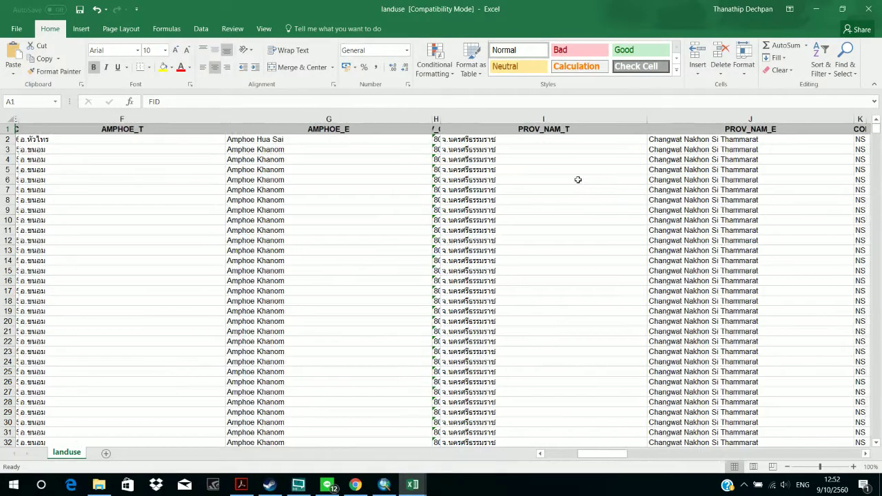
pyautogui.hscroll(1, 577, 179)
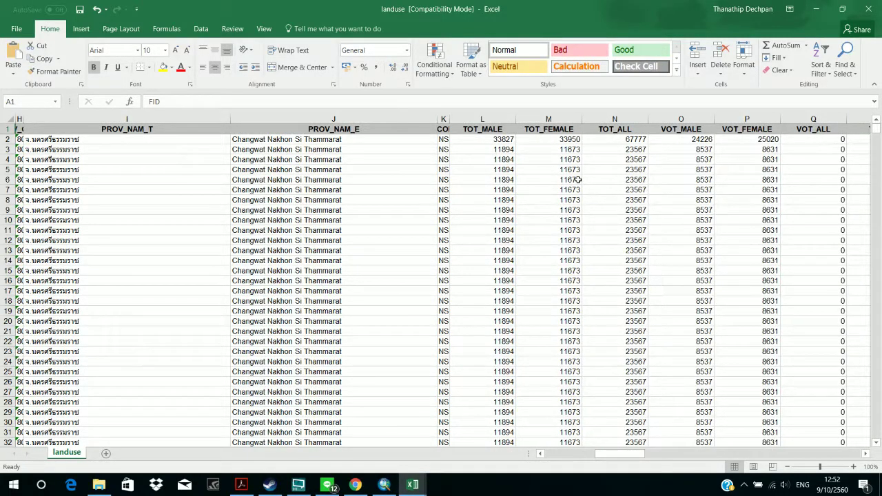
pyautogui.hscroll(2, 578, 179)
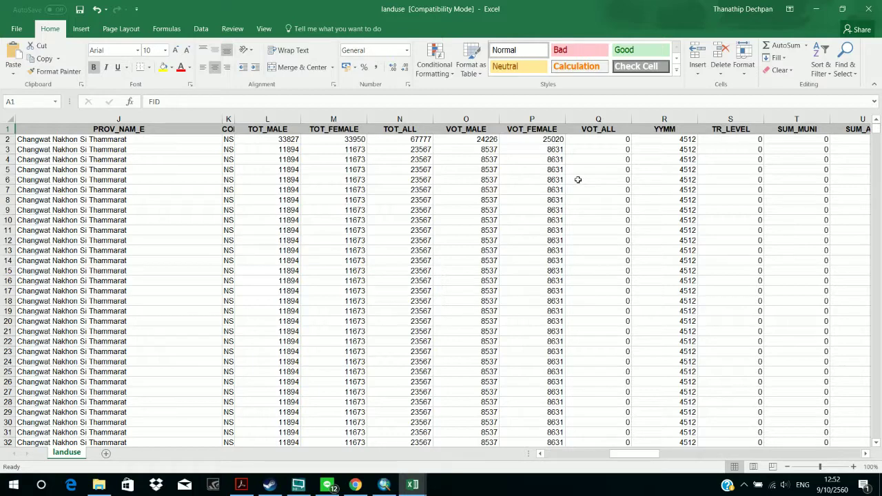
pyautogui.hscroll(2, 578, 179)
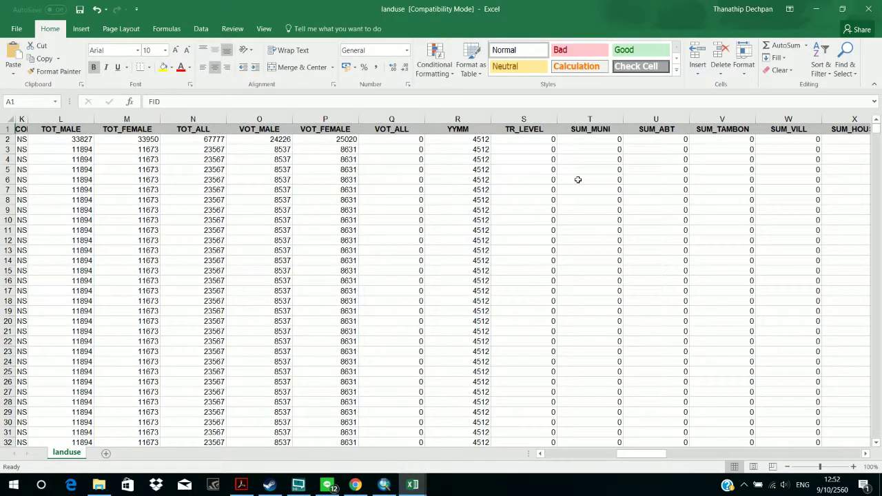
pyautogui.hscroll(3, 577, 179)
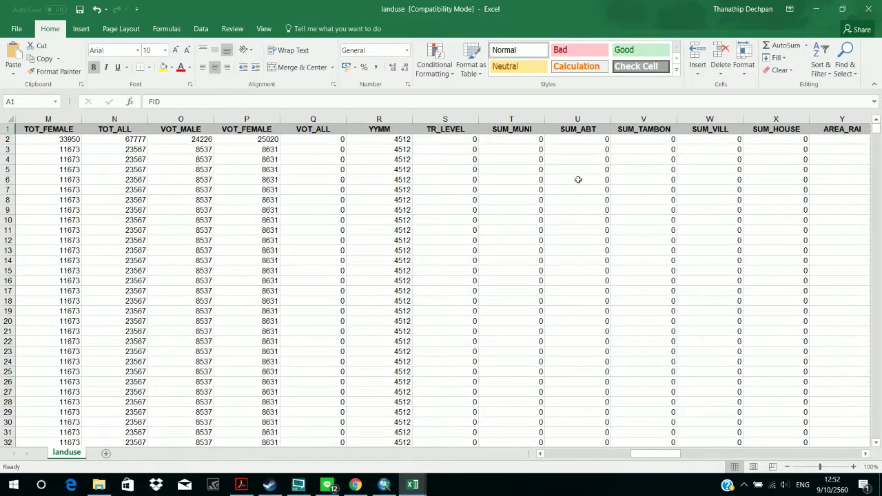
pyautogui.hscroll(5, 578, 179)
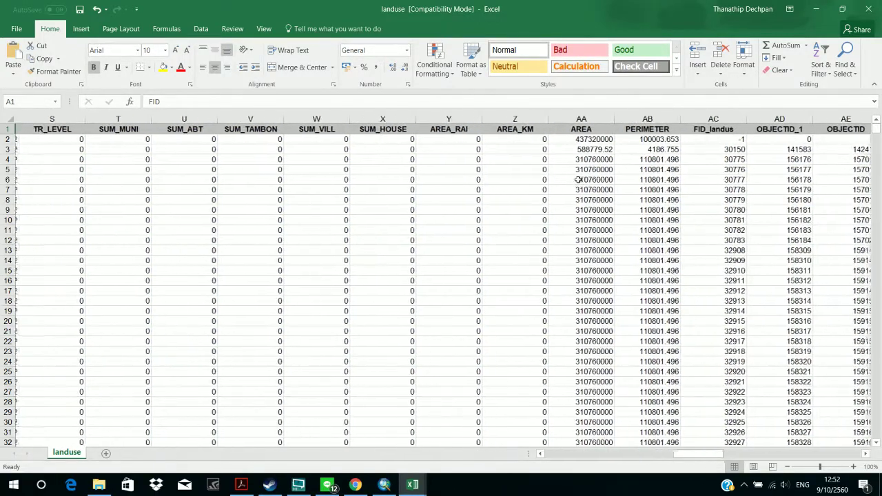
pyautogui.hscroll(4, 578, 180)
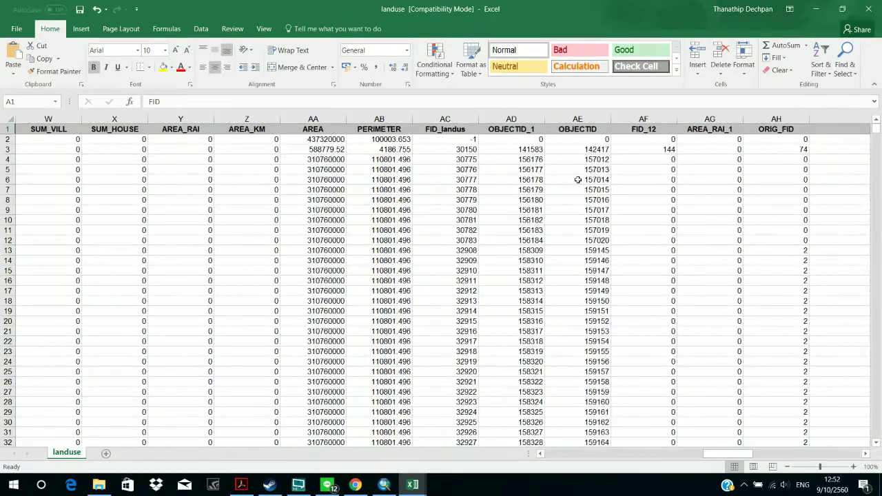
pyautogui.hscroll(1, 577, 179)
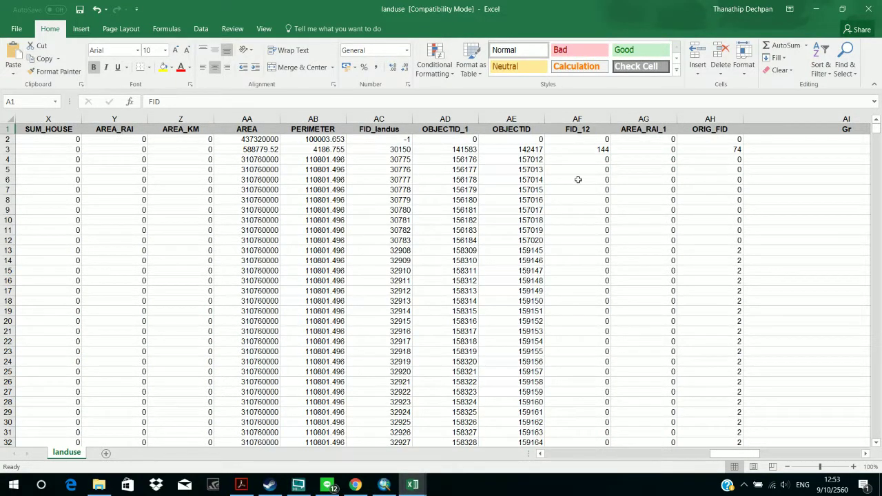
pyautogui.hscroll(3, 578, 179)
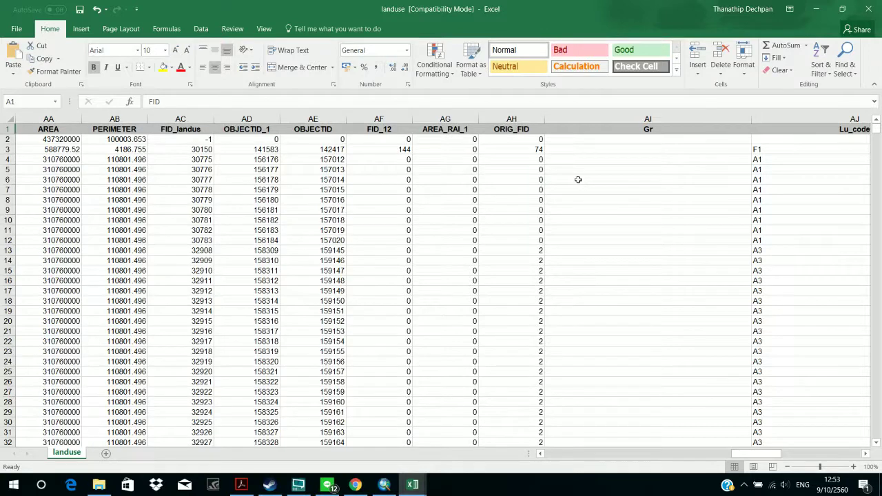
pyautogui.hscroll(-2, 578, 179)
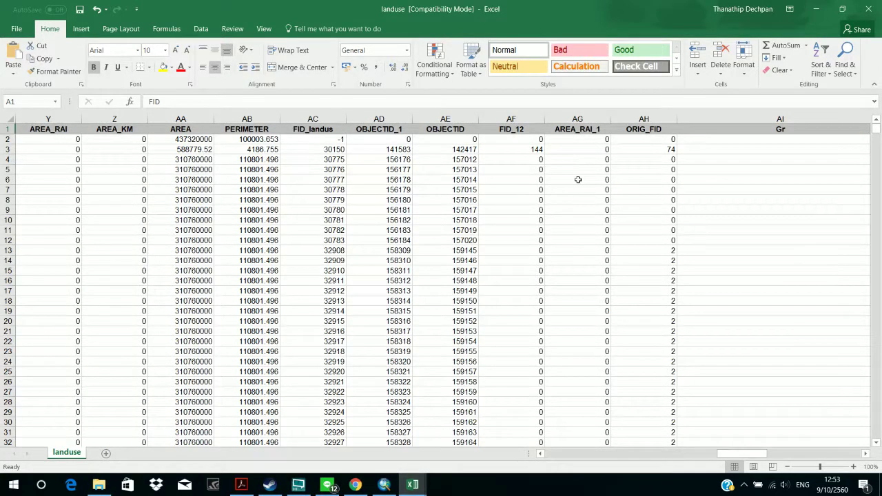
pyautogui.hscroll(6, 577, 180)
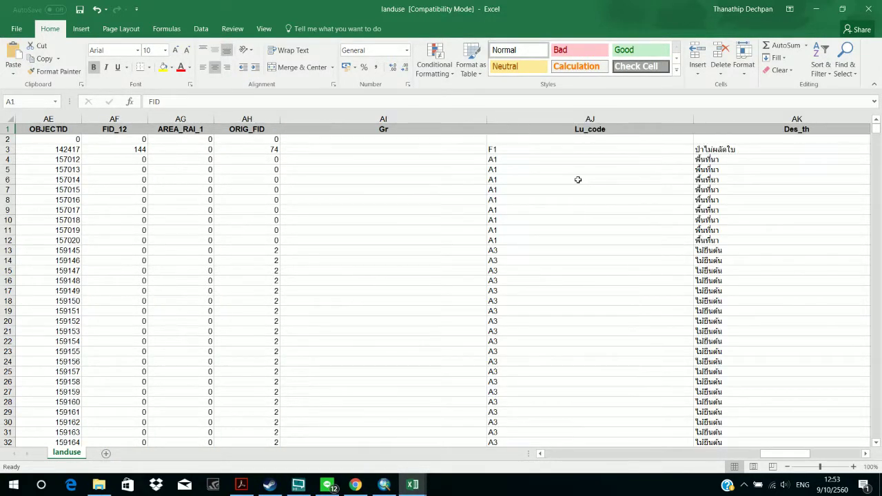
pyautogui.hscroll(4, 578, 179)
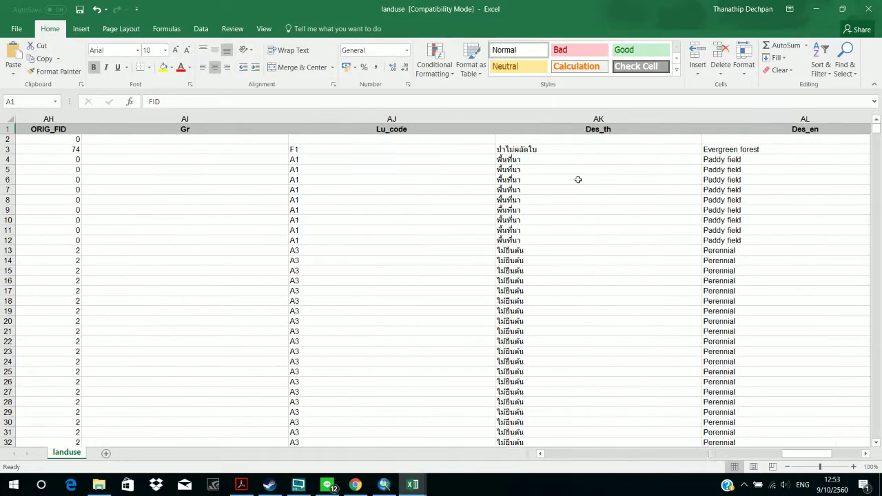
pyautogui.hscroll(3, 578, 180)
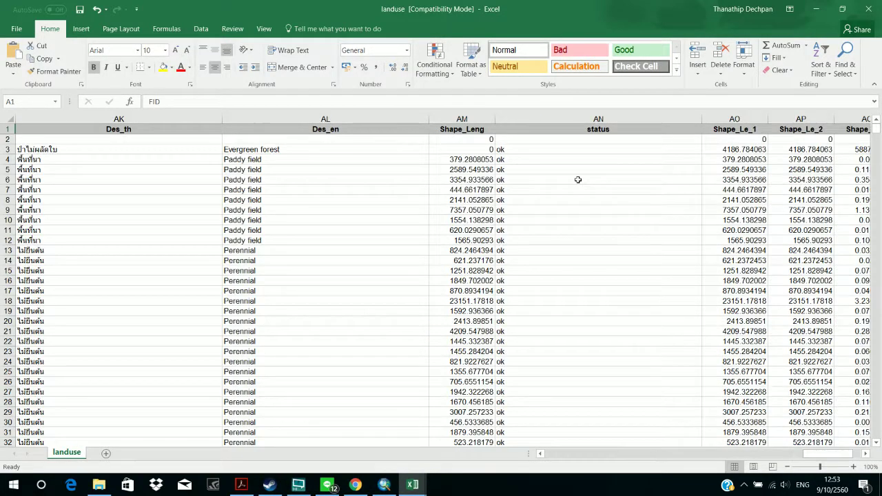
pyautogui.hscroll(1, 578, 179)
pyautogui.hscroll(-2, 578, 179)
pyautogui.hscroll(1, 578, 179)
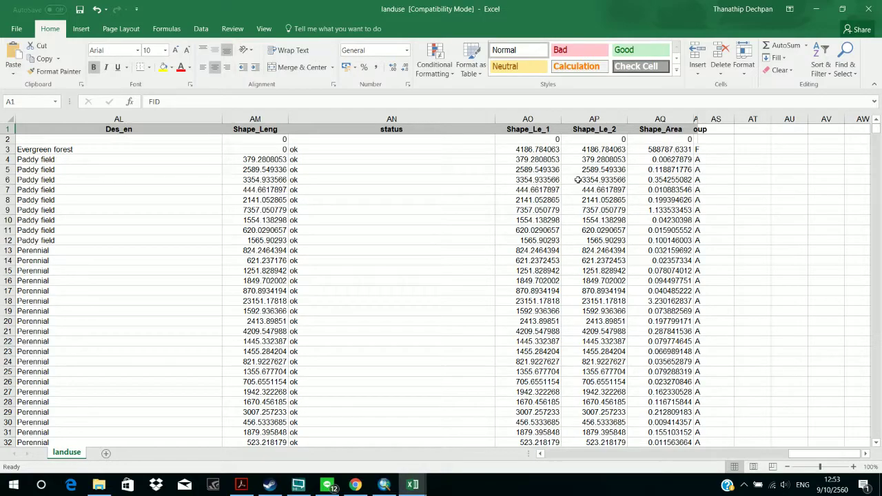
pyautogui.hscroll(3, 578, 179)
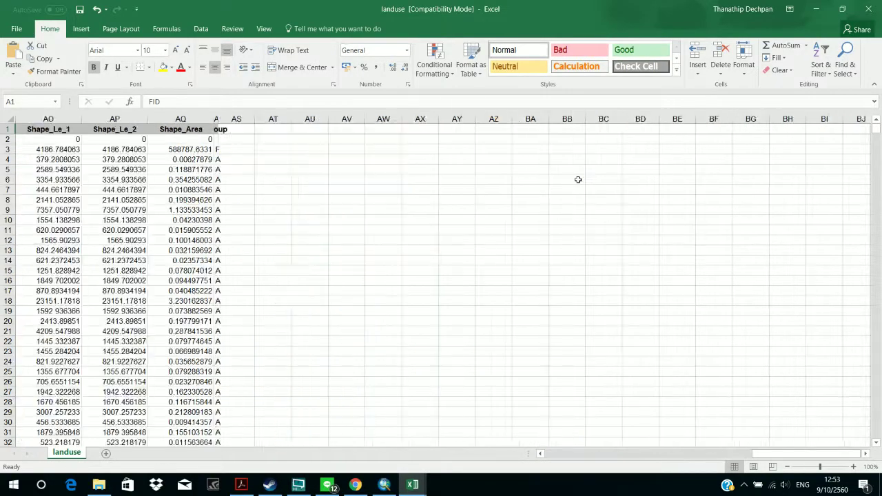
pyautogui.hscroll(-10, 577, 179)
pyautogui.hscroll(-10, 570, 216)
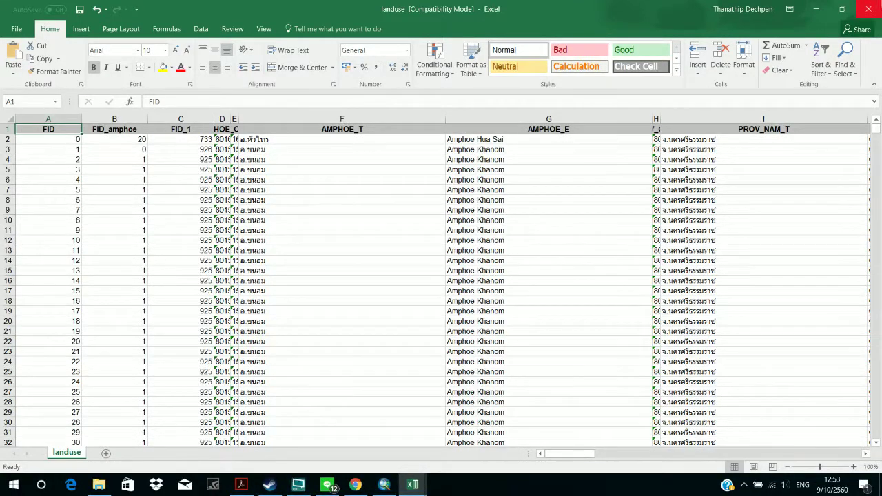
pyautogui.click(868, 9)
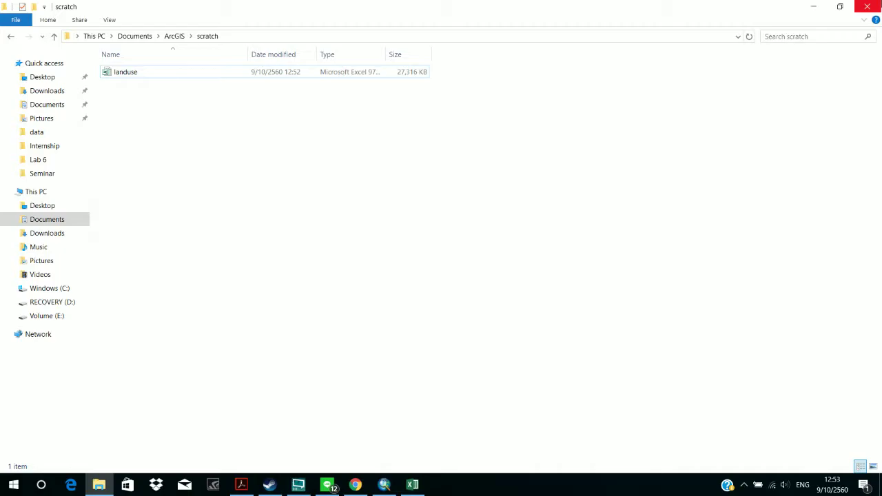
# Step: Close the scratch folder window, view the cost1 workbook, and minimize it
pyautogui.click(867, 6)
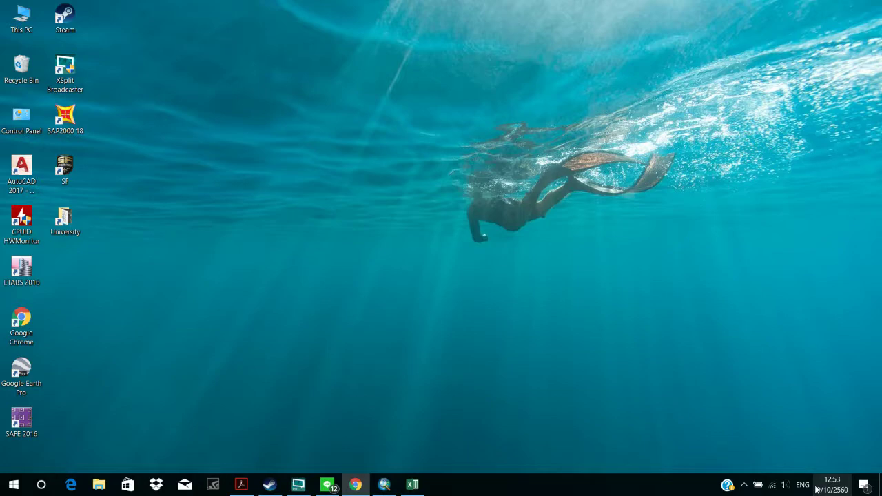
pyautogui.click(422, 484)
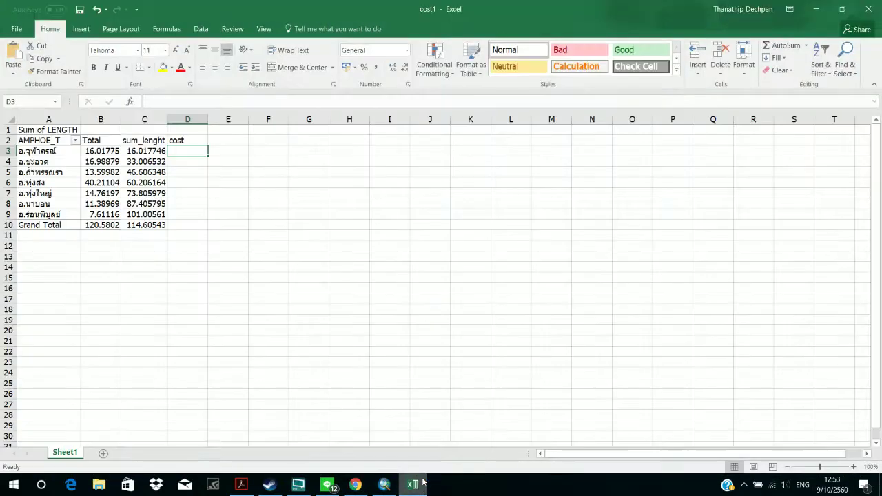
pyautogui.click(412, 485)
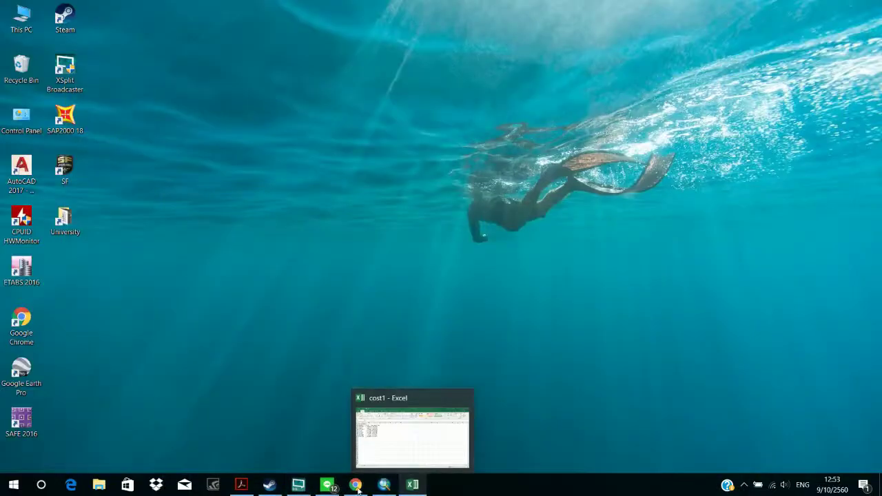
# Step: Switch to File Explorer and copy the landuse workbook from the Documents\ArcGIS\scratch folder
pyautogui.doubleClick(64, 220)
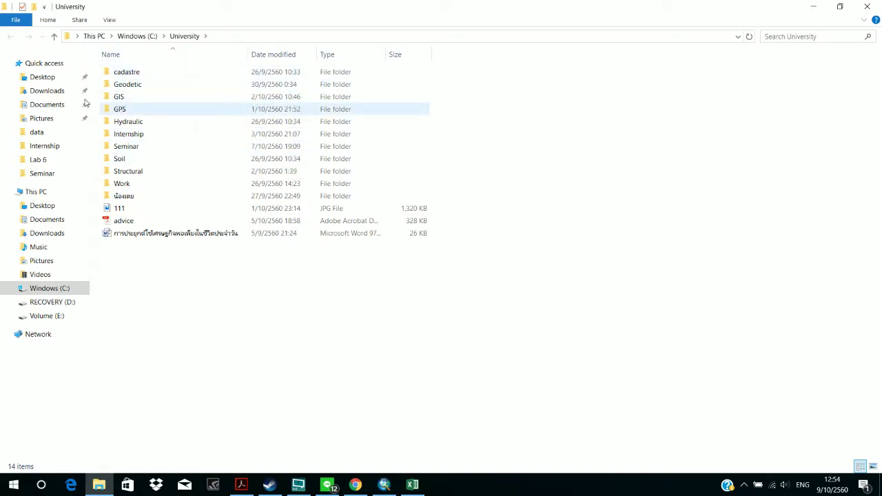
pyautogui.click(47, 105)
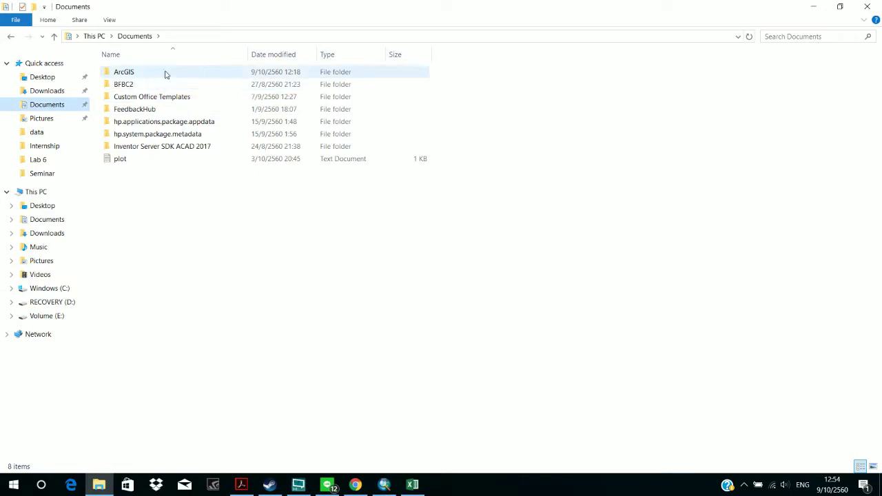
pyautogui.doubleClick(166, 72)
pyautogui.doubleClick(157, 96)
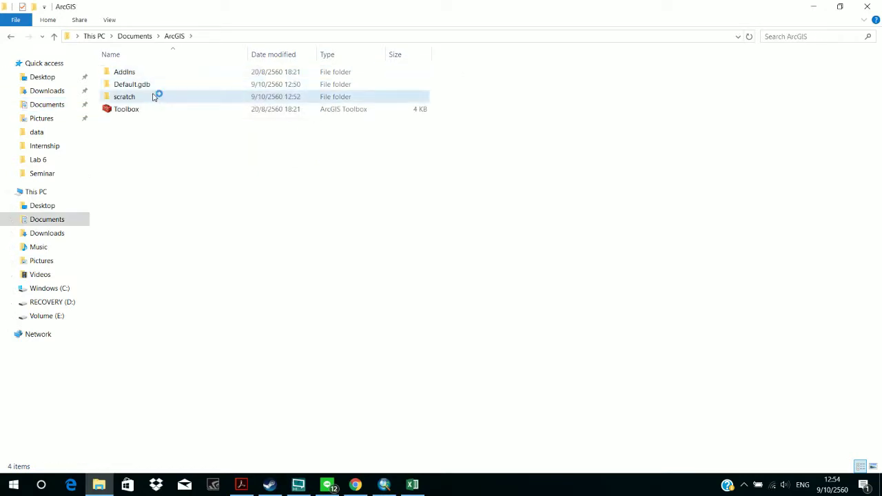
pyautogui.click(196, 72)
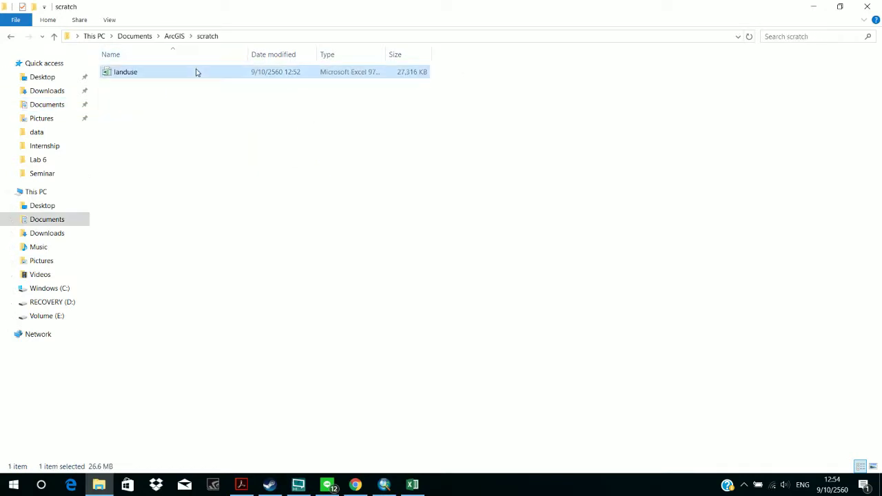
# Step: Paste the landuse workbook into the University\GIS\Lab\Lab7\data folder on drive C
pyautogui.click(61, 290)
pyautogui.doubleClick(161, 208)
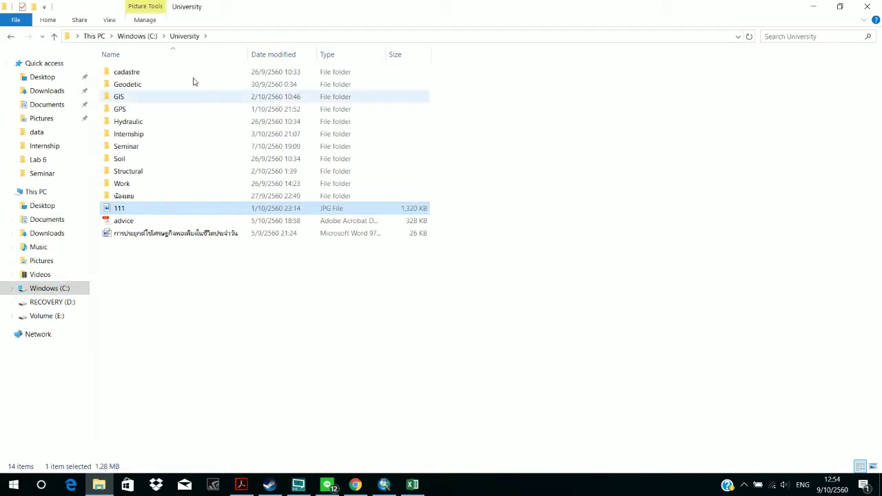
pyautogui.click(192, 95)
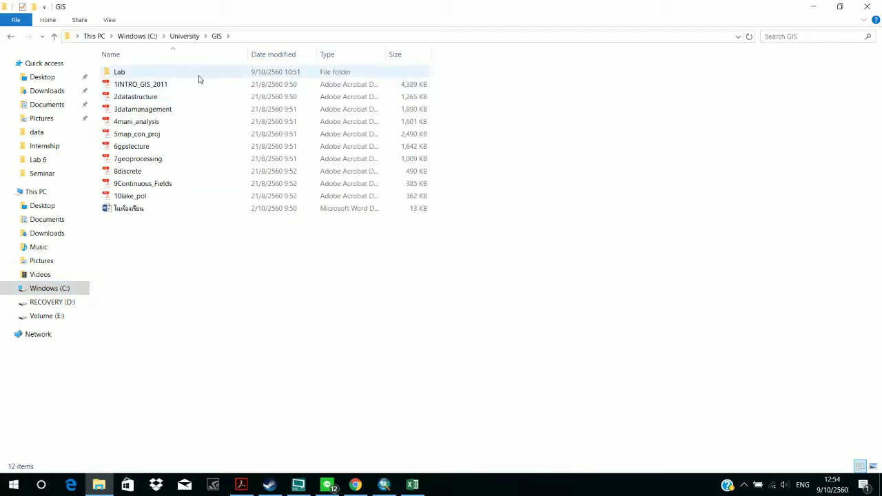
pyautogui.doubleClick(199, 76)
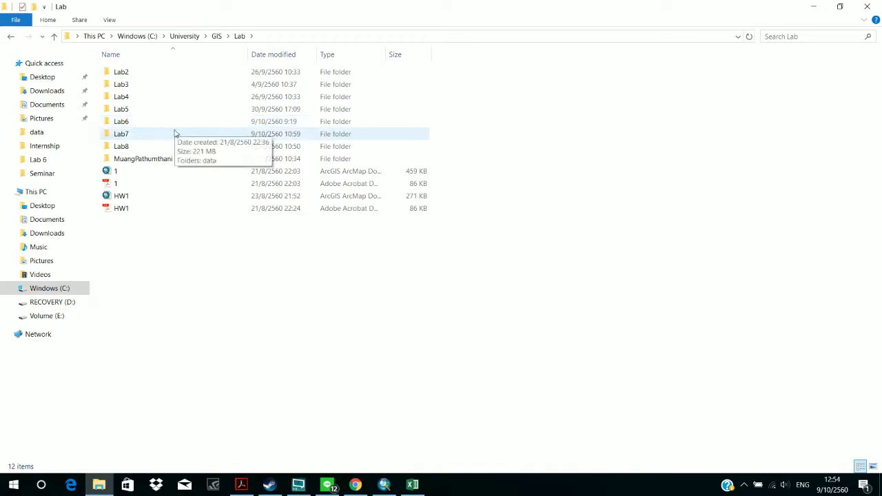
pyautogui.doubleClick(178, 133)
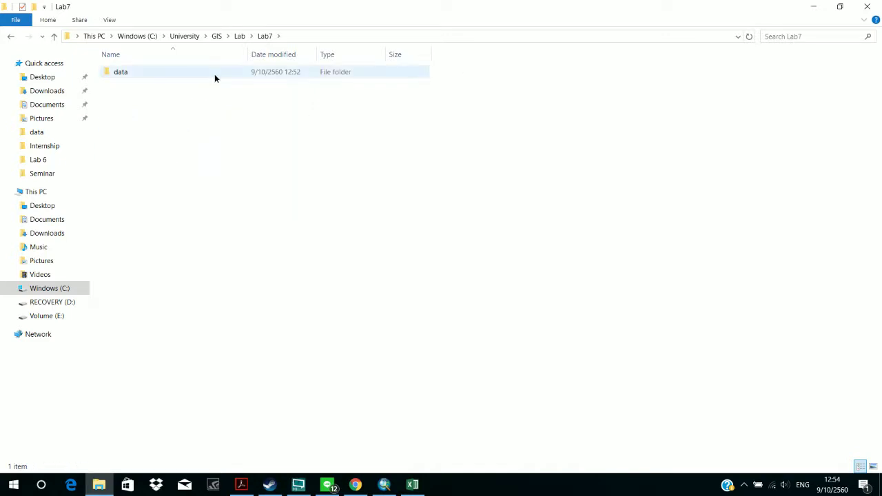
pyautogui.doubleClick(214, 74)
pyautogui.hotkey('ctrl', 'v')
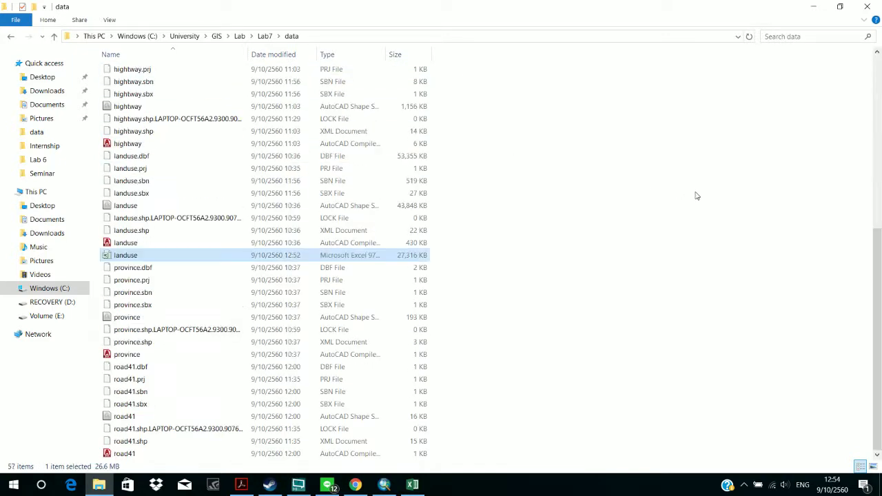
pyautogui.click(696, 196)
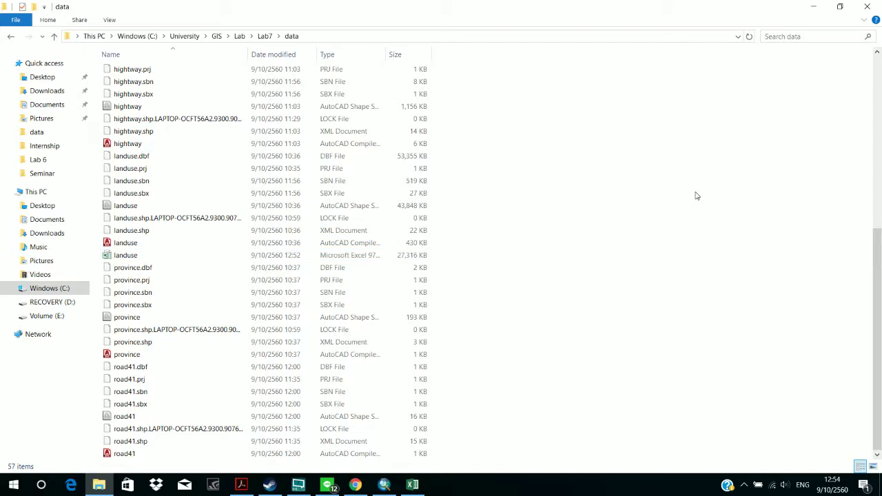
# Step: Open the landuse workbook from the Lab7 data folder in Excel and maximize its window
pyautogui.doubleClick(366, 257)
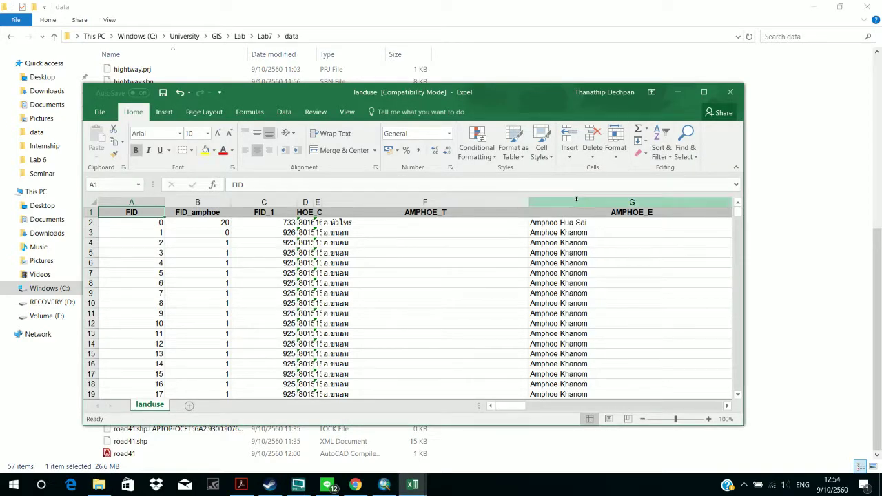
pyautogui.click(697, 100)
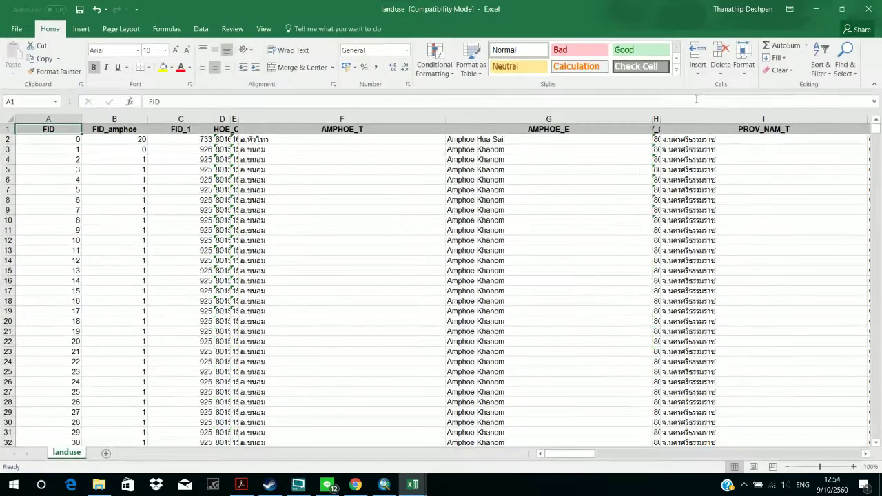
pyautogui.click(696, 101)
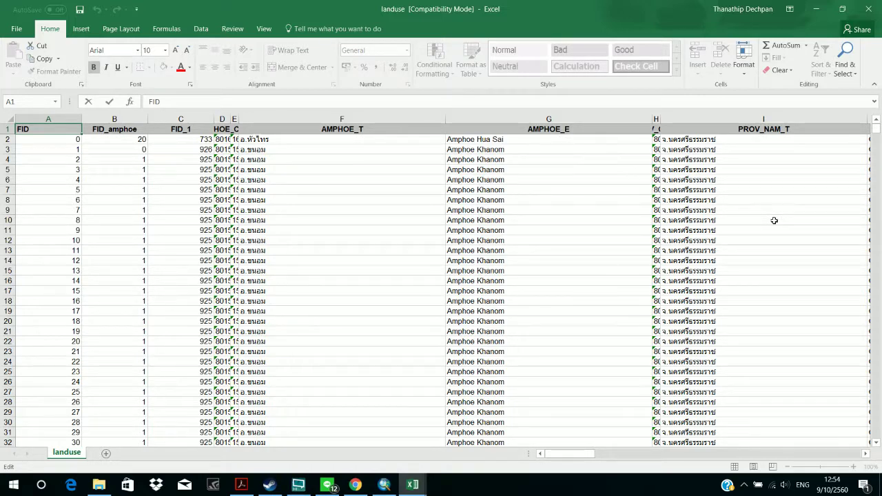
pyautogui.click(638, 170)
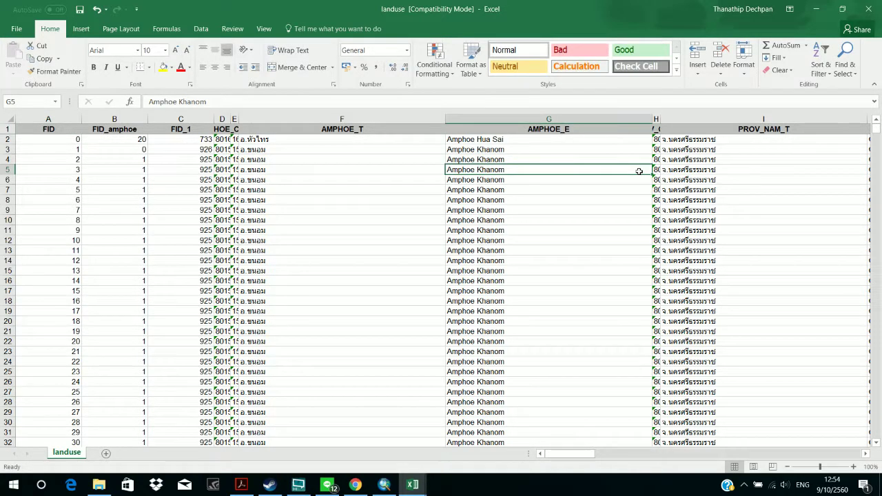
# Step: Examine the district rows of the landuse sheet, reading down the AMPHOE_T and AMPHOE_E columns
pyautogui.hscroll(4, 639, 171)
pyautogui.hscroll(-4, 639, 171)
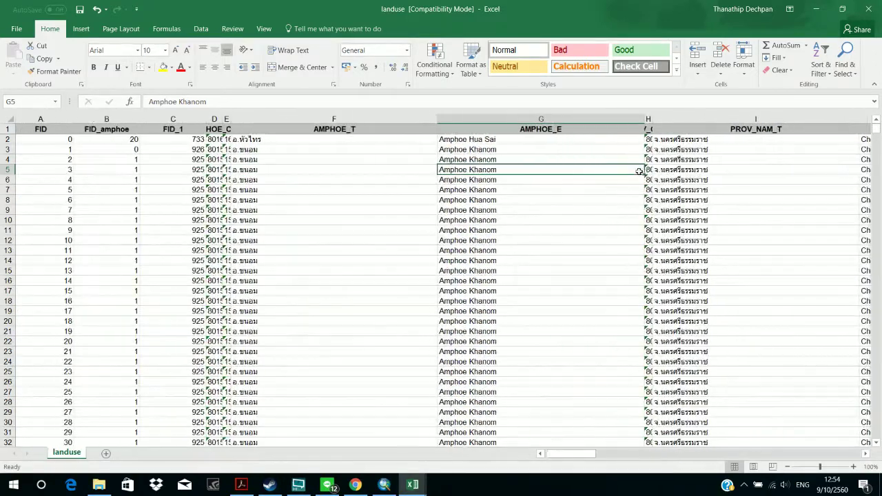
pyautogui.scroll(-3, 638, 171)
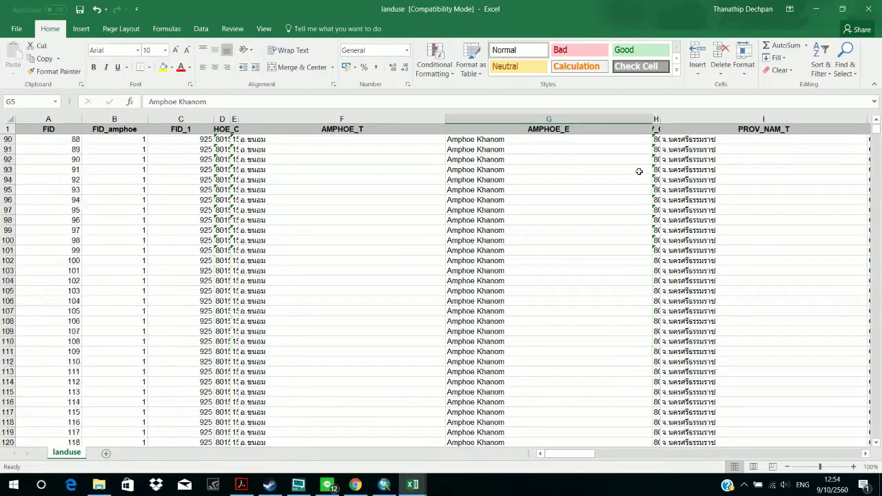
pyautogui.scroll(-20, 639, 171)
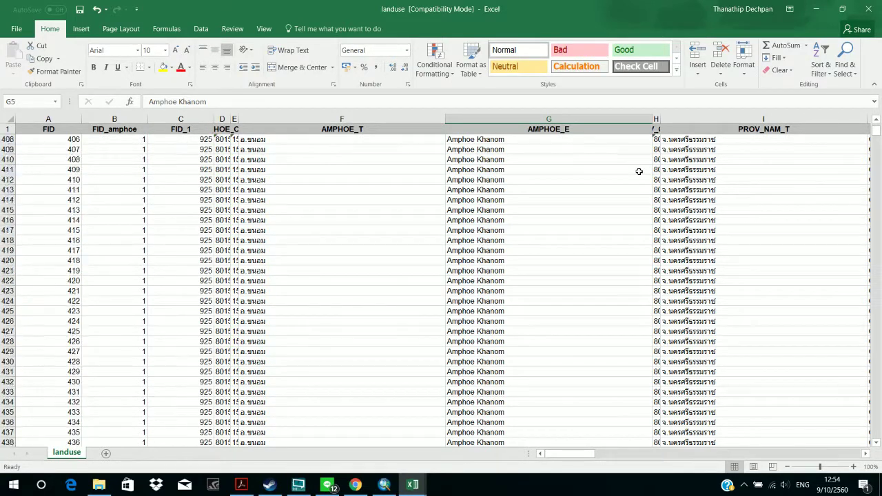
pyautogui.scroll(-20, 639, 171)
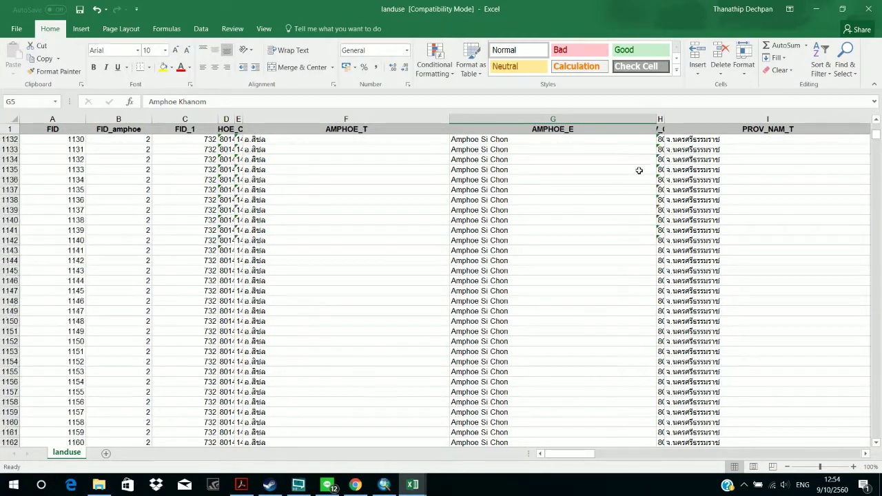
pyautogui.scroll(-20, 639, 170)
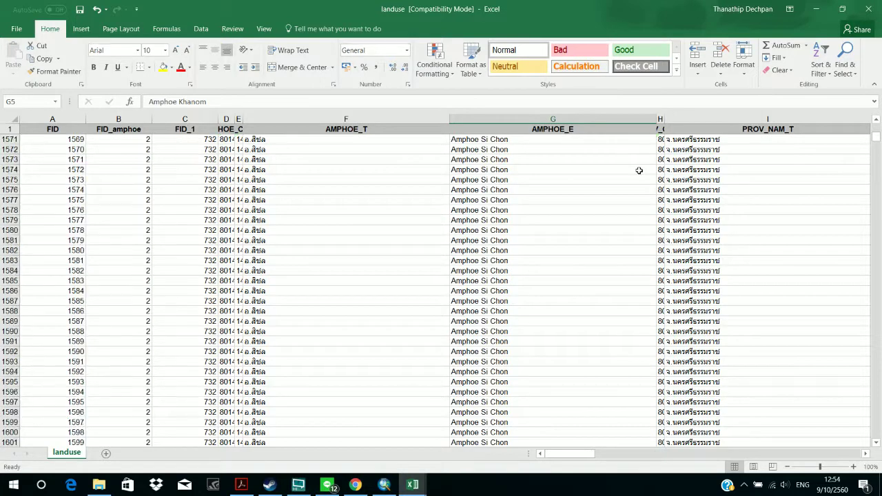
pyautogui.scroll(-20, 639, 171)
pyautogui.scroll(-20, 639, 171)
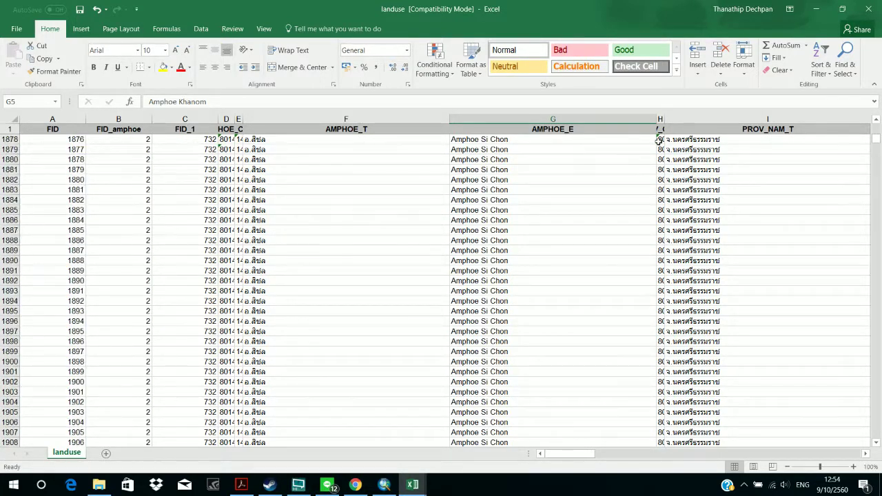
pyautogui.scroll(-14, 658, 142)
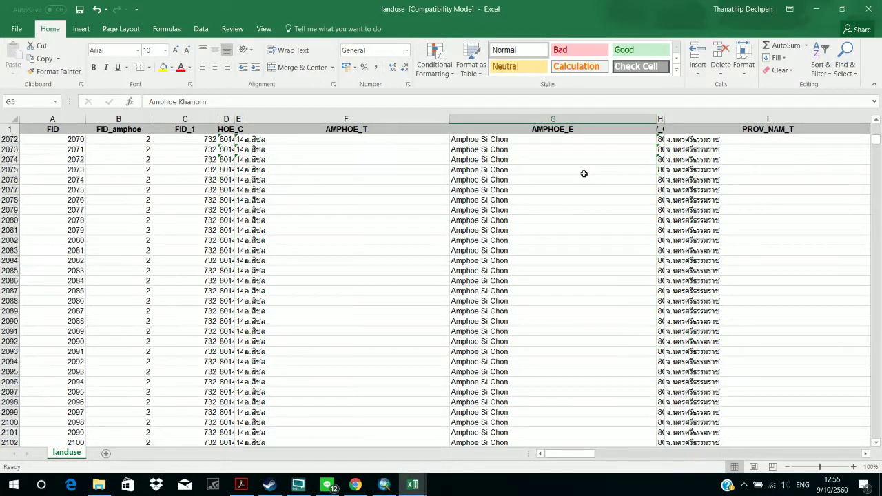
pyautogui.scroll(-18, 583, 173)
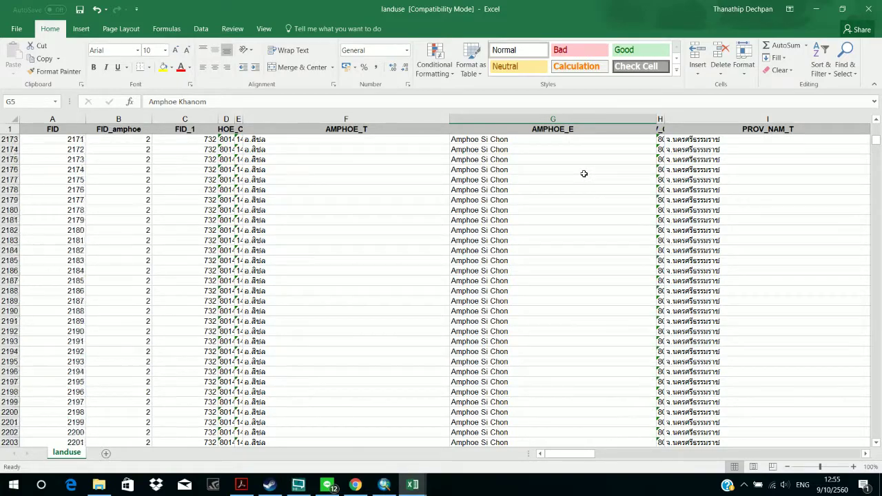
# Step: Examine the landuse sheet's columns from the population totals through Lu_code, the Des_th and Des_en descriptions, Shape_Area and the land-use group
pyautogui.hscroll(20, 286, 201)
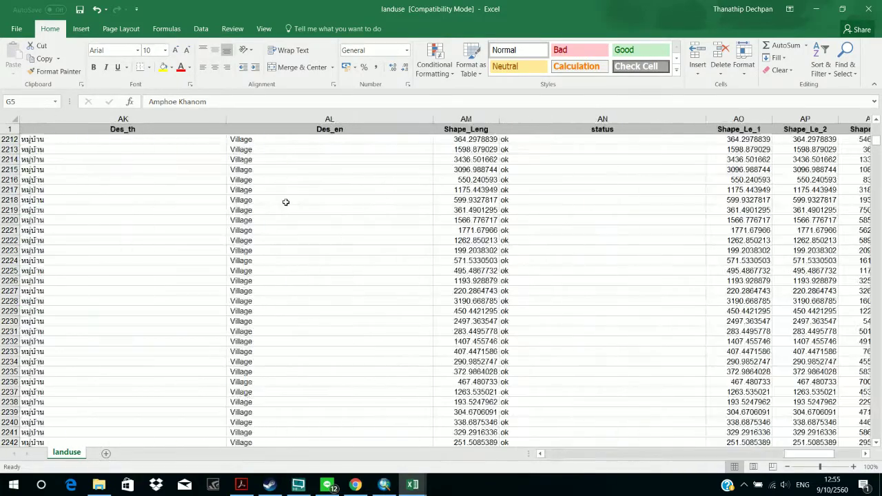
pyautogui.hscroll(-6, 286, 202)
pyautogui.hscroll(-6, 286, 202)
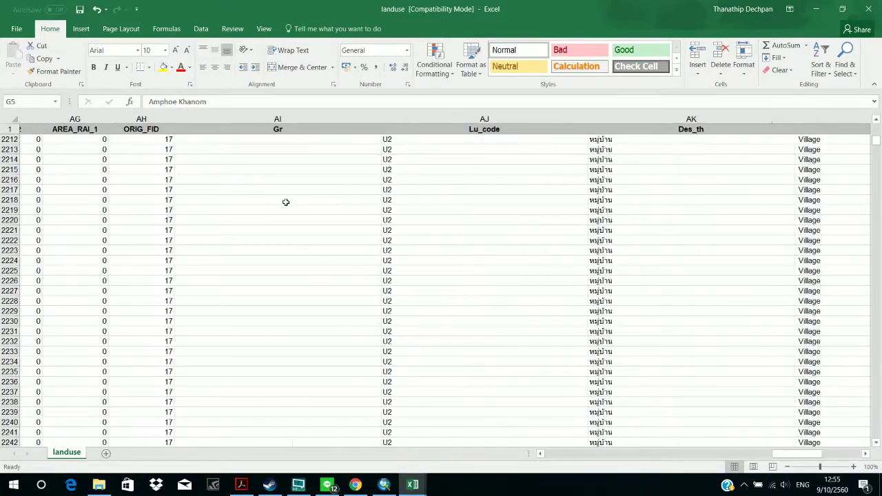
pyautogui.hscroll(-4, 286, 202)
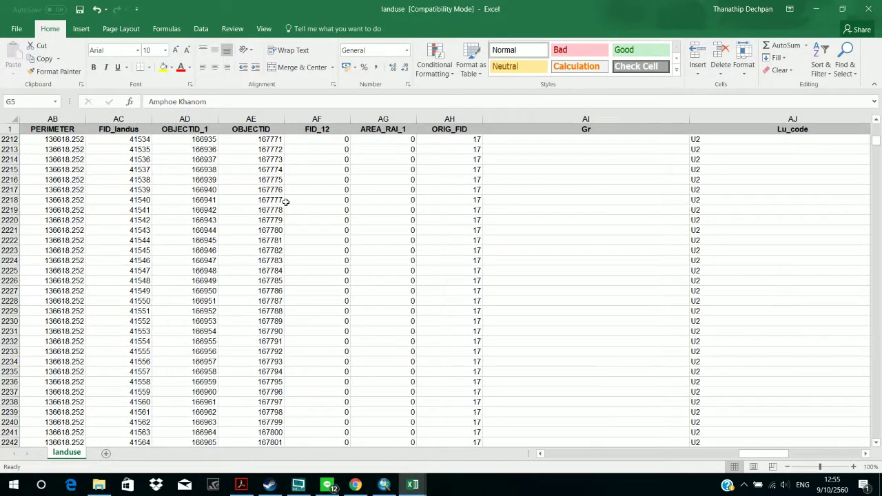
pyautogui.hscroll(-3, 286, 202)
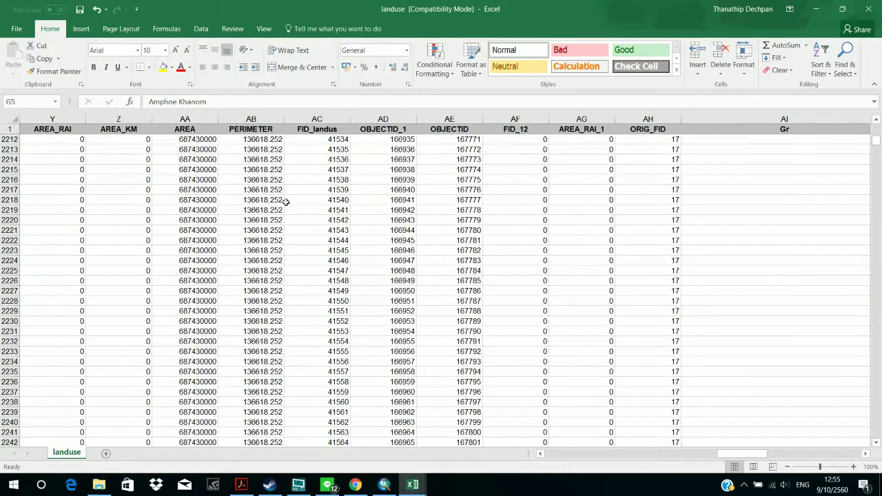
pyautogui.hscroll(-1, 286, 202)
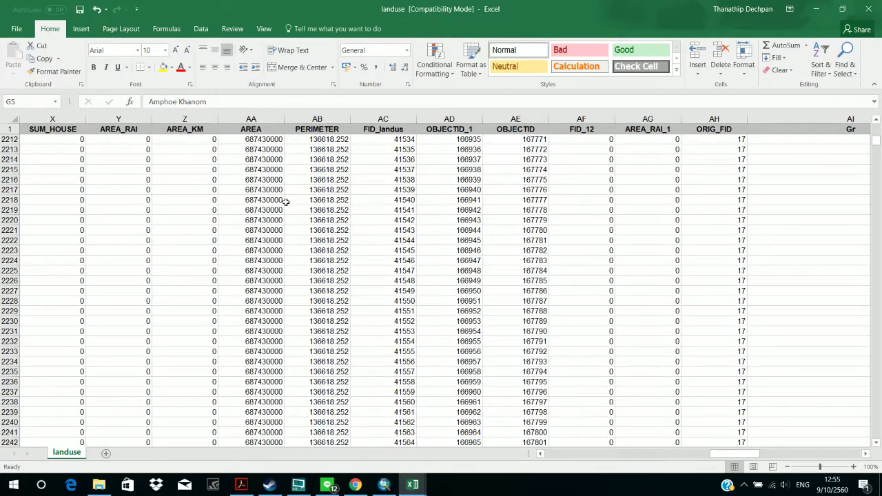
pyautogui.hscroll(-4, 287, 202)
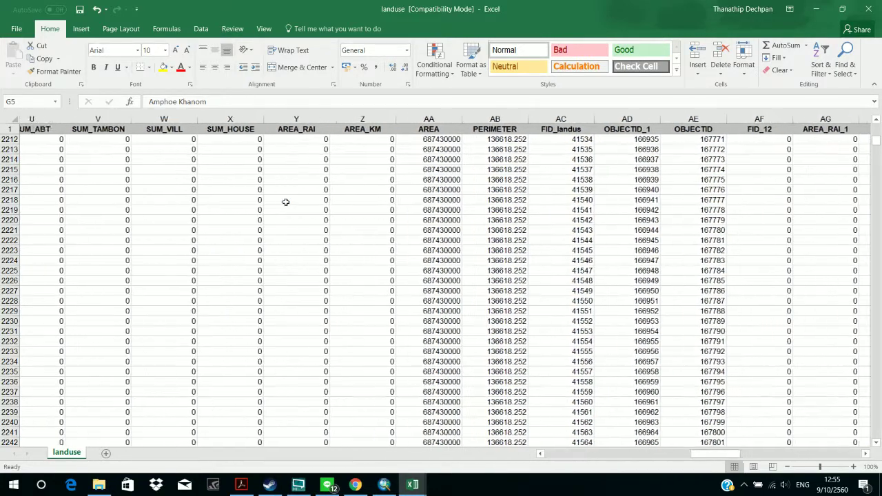
pyautogui.hscroll(-9, 286, 202)
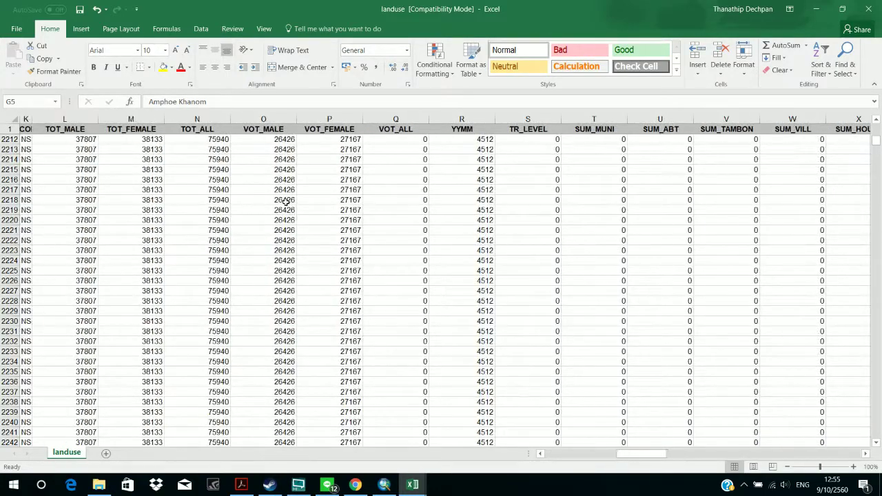
pyautogui.hscroll(14, 286, 202)
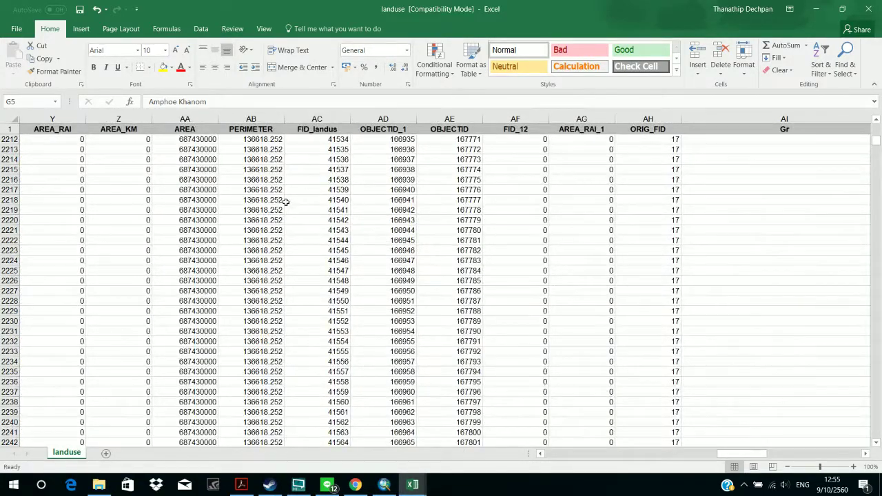
pyautogui.hscroll(10, 286, 202)
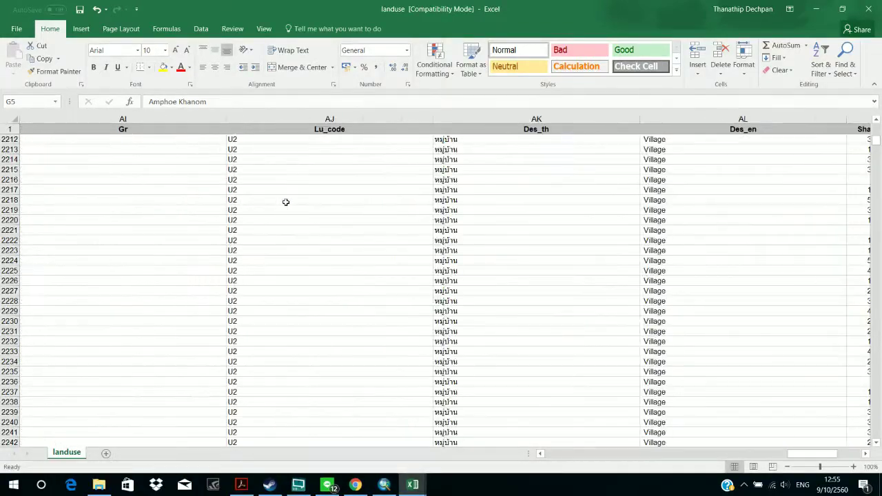
pyautogui.hscroll(1, 281, 208)
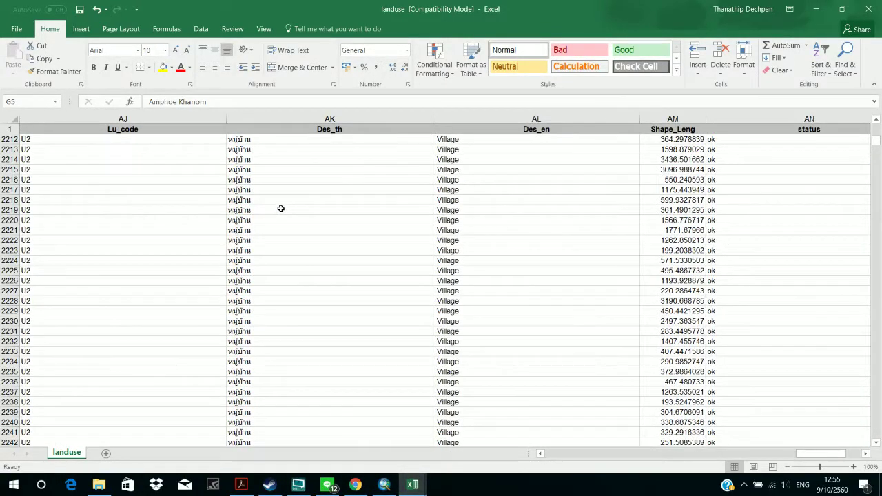
pyautogui.hscroll(1, 281, 208)
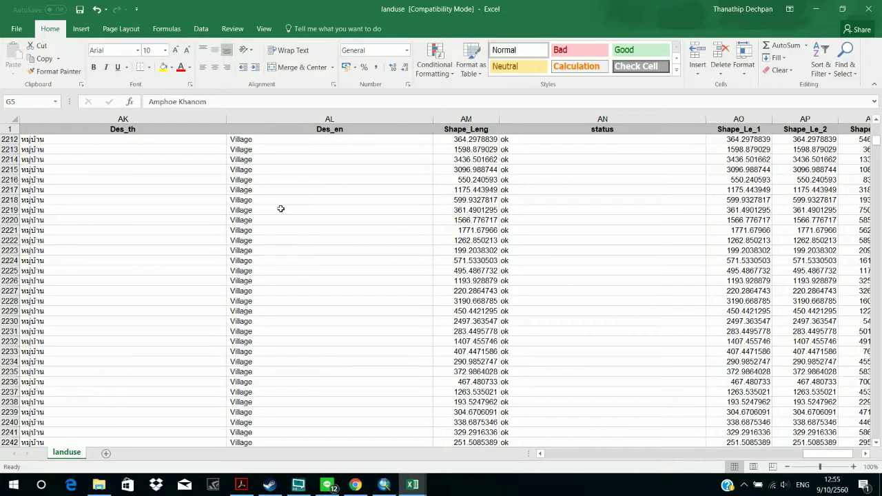
pyautogui.hscroll(1, 281, 208)
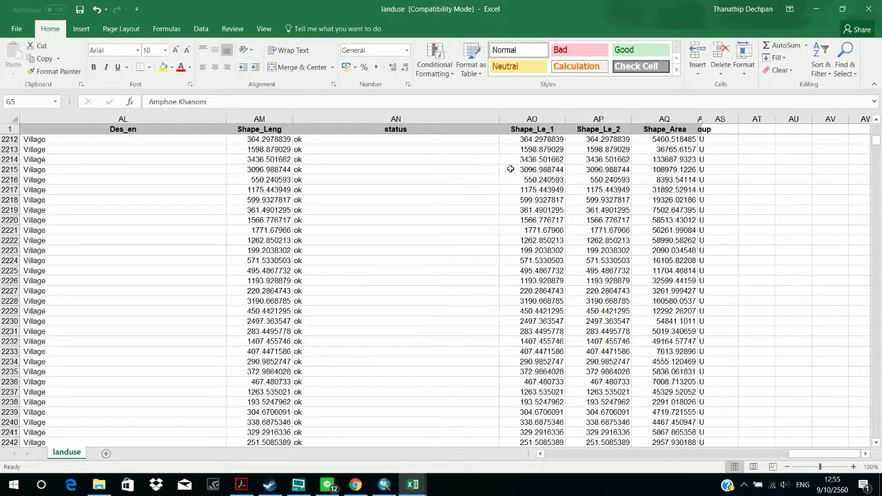
pyautogui.hscroll(-3, 510, 169)
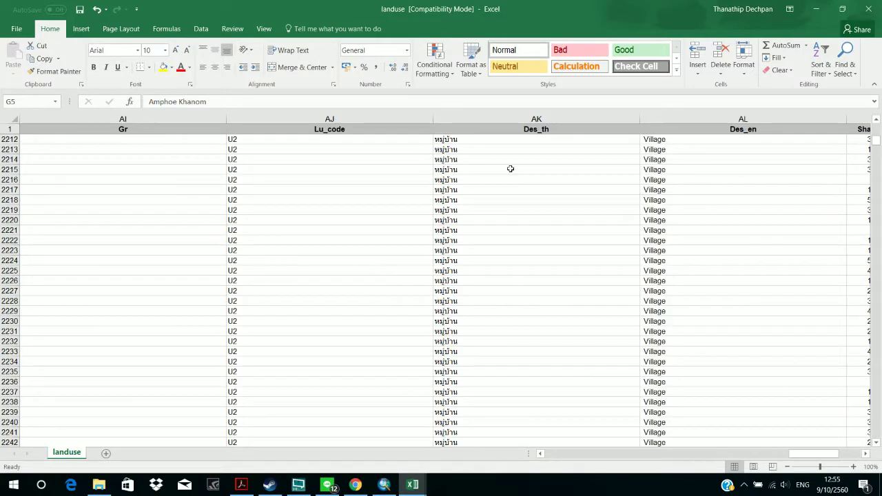
# Step: Review the landuse columns from Des_en back to FID and return to the first district rows
pyautogui.hscroll(1, 510, 169)
pyautogui.hscroll(-3, 510, 169)
pyautogui.hscroll(-8, 510, 169)
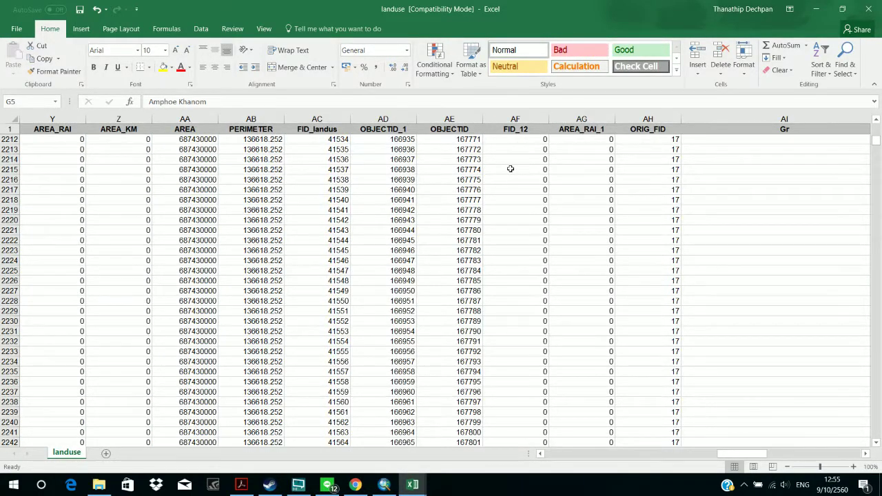
pyautogui.hscroll(-3, 510, 169)
pyautogui.hscroll(-2, 510, 169)
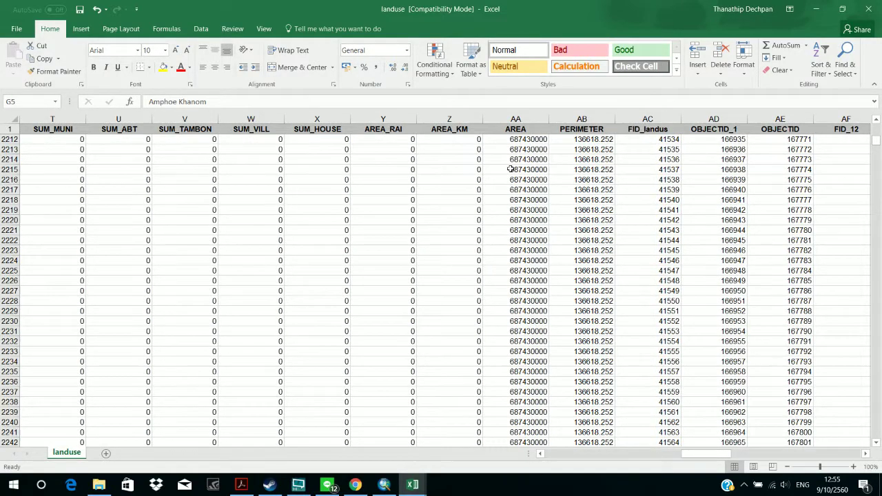
pyautogui.hscroll(-8, 510, 169)
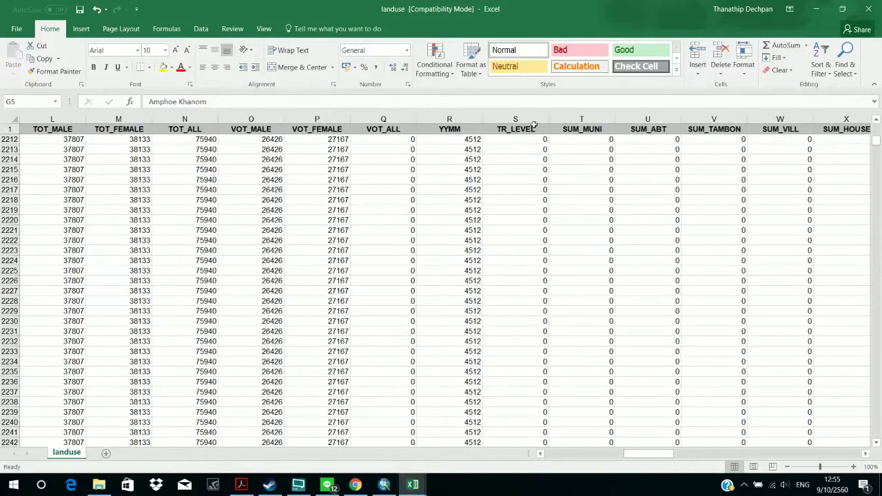
pyautogui.hscroll(-11, 534, 125)
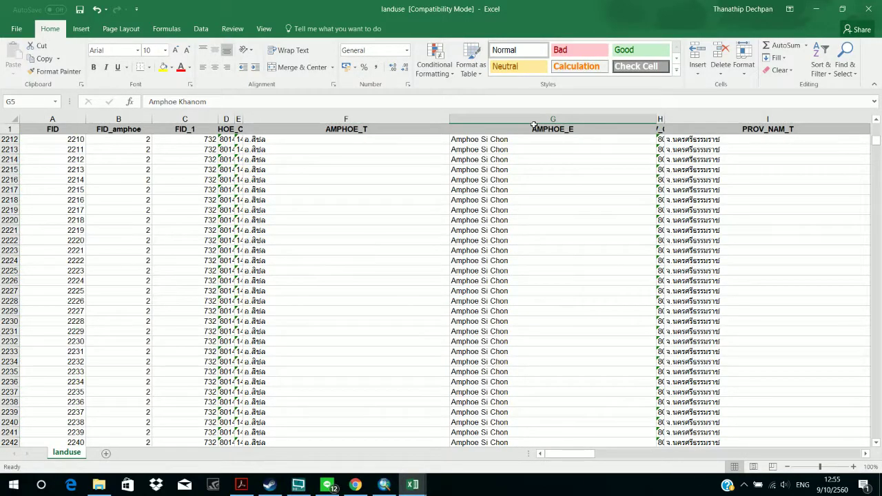
pyautogui.scroll(20, 534, 124)
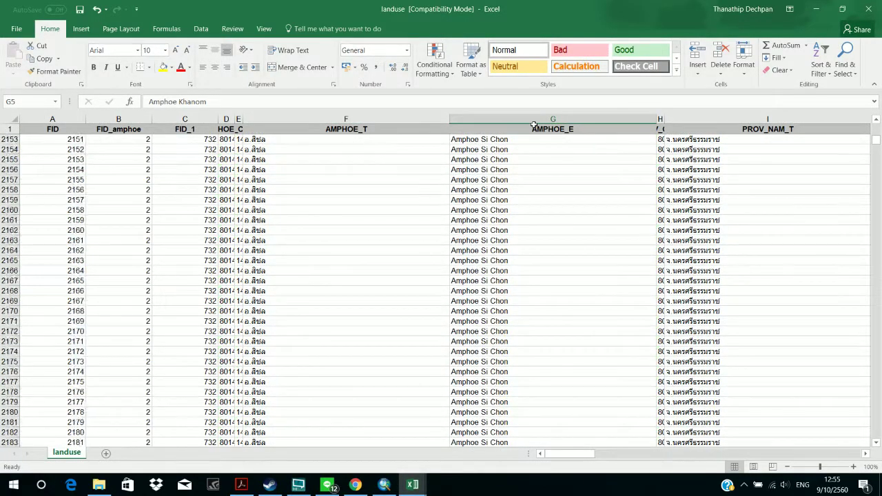
pyautogui.scroll(20, 534, 125)
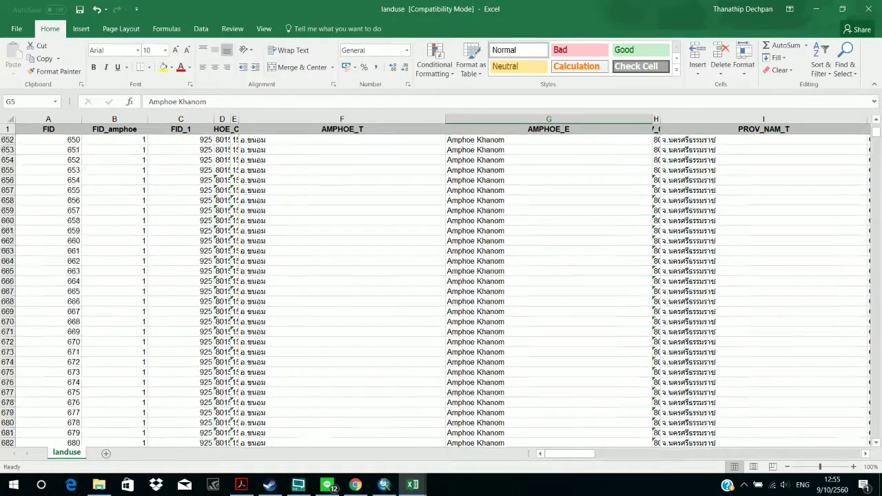
pyautogui.scroll(20, 535, 124)
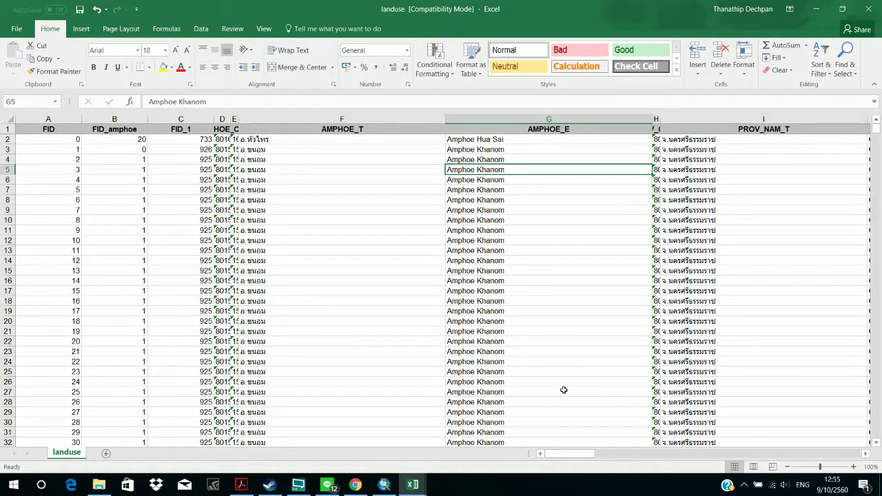
# Step: Read across row 5 of the landuse sheet from AMPHOE_E through the population, area and ID columns to Lu_code
pyautogui.hscroll(3, 599, 278)
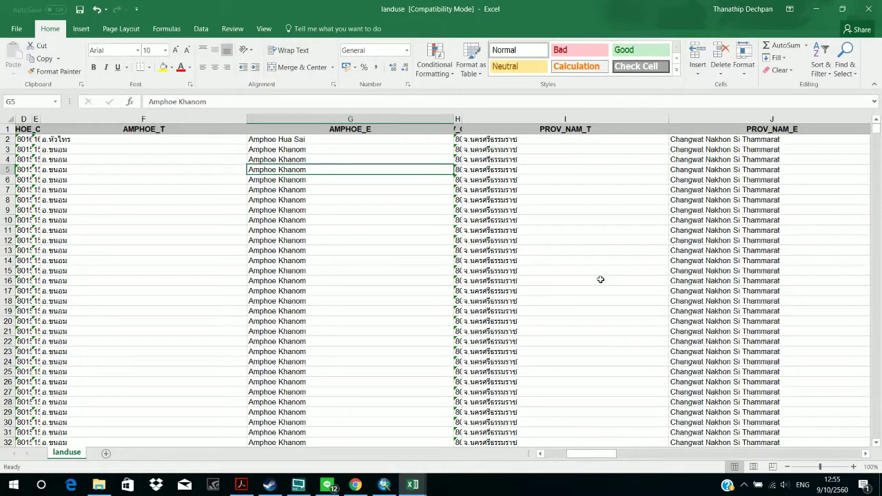
pyautogui.press('Right')
pyautogui.press('Right')
pyautogui.press('Right')
pyautogui.press('Right')
pyautogui.press('Right')
pyautogui.press('Right')
pyautogui.press('Right')
pyautogui.press('Right')
pyautogui.press('Right')
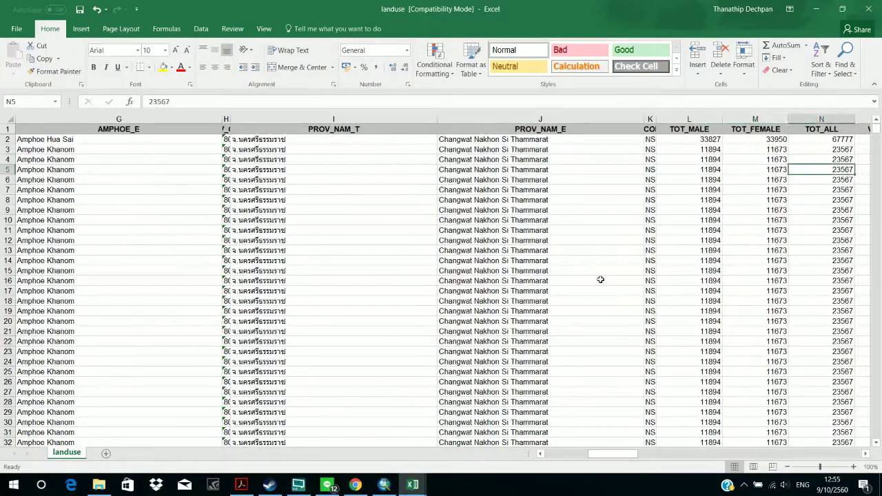
pyautogui.press('Right')
pyautogui.press('Right')
pyautogui.press('Right')
pyautogui.press('Right')
pyautogui.press('Right')
pyautogui.press('Right')
pyautogui.press('Right')
pyautogui.press('Right')
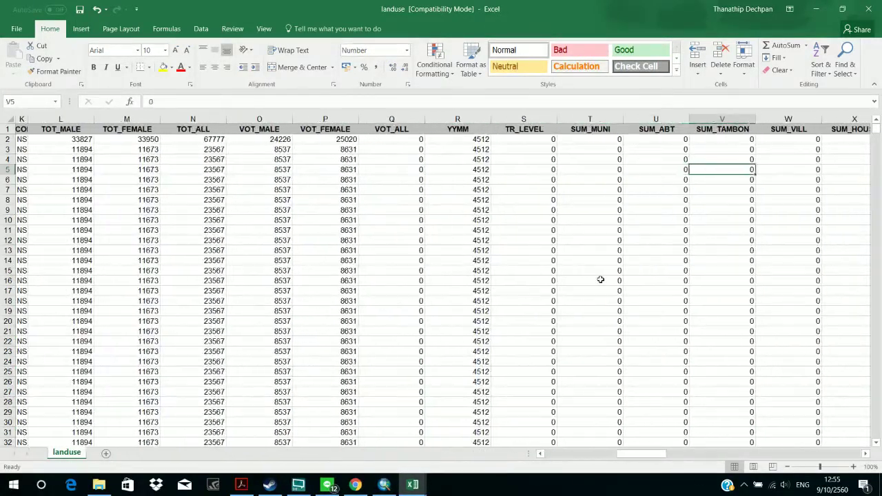
pyautogui.press('Right')
pyautogui.press('Right')
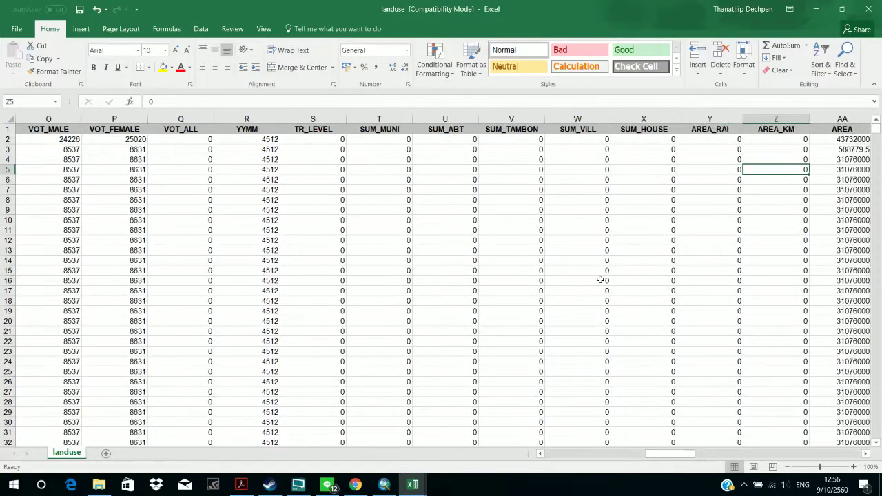
pyautogui.press('Right')
pyautogui.press('Right')
pyautogui.press('Right')
pyautogui.press('Right')
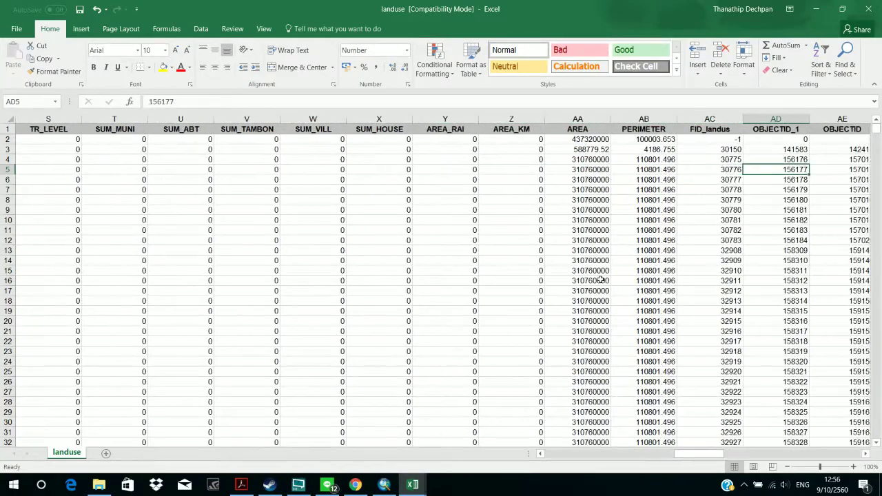
pyautogui.press('Right')
pyautogui.press('Right')
pyautogui.press('Right')
pyautogui.press('Right')
pyautogui.press('Right')
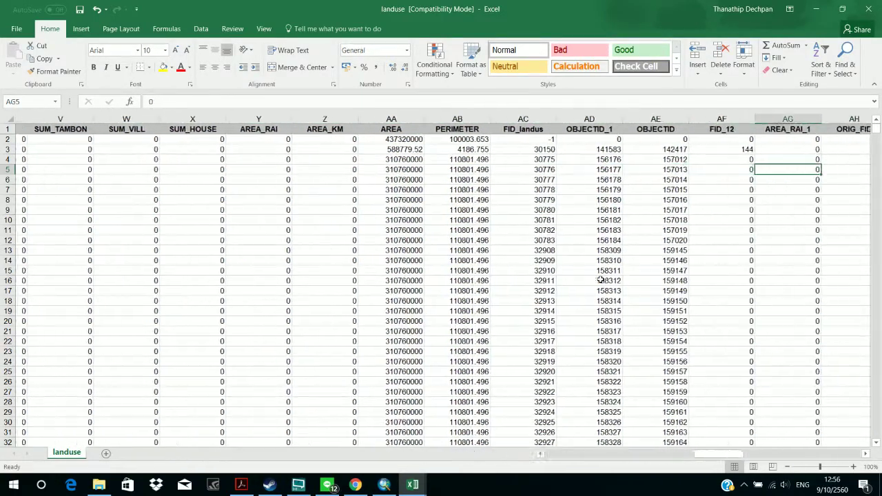
pyautogui.press('Right')
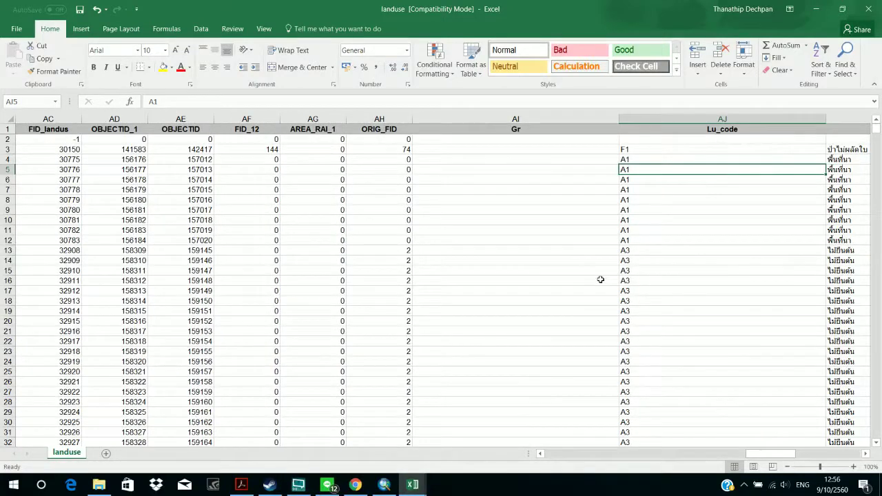
# Step: Examine the Lu_code, Des_th and Des_en entries of the first rows, continuing through the Shape columns to the Group column
pyautogui.press('Up')
pyautogui.press('Up')
pyautogui.press('Down')
pyautogui.press('Down')
pyautogui.press('Down')
pyautogui.press('Down')
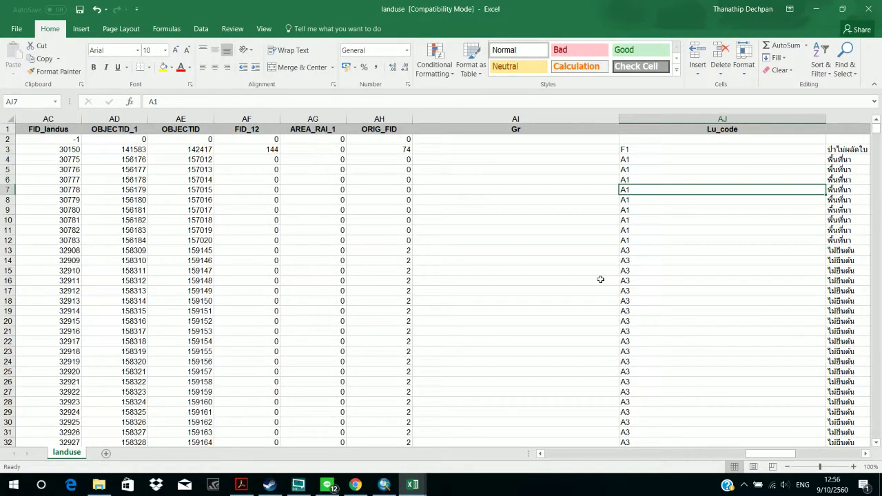
pyautogui.press('Right')
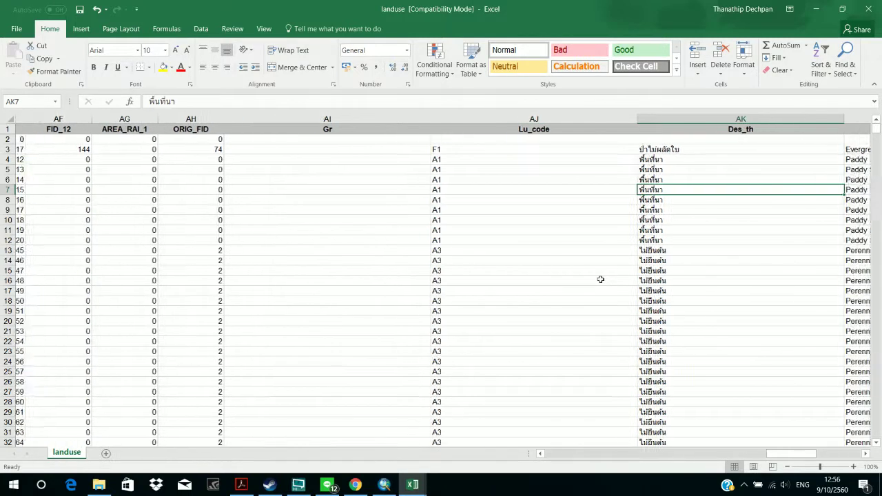
pyautogui.press('Right')
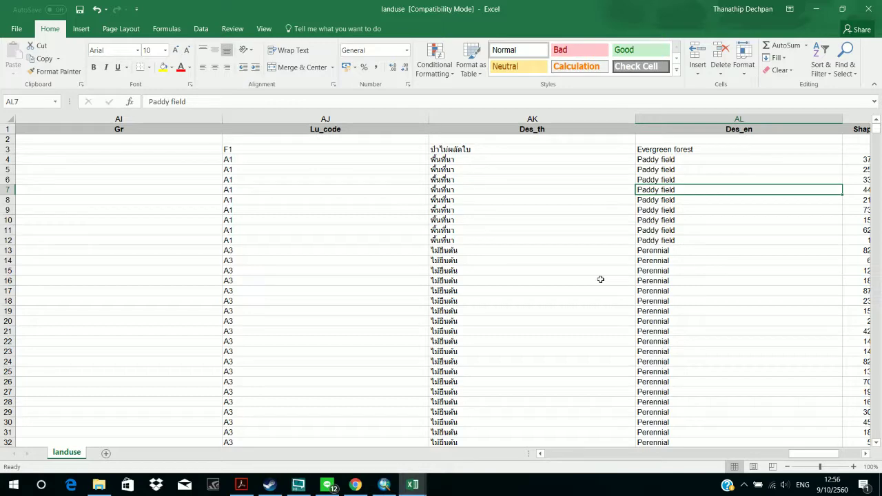
pyautogui.press('Right')
pyautogui.press('Left')
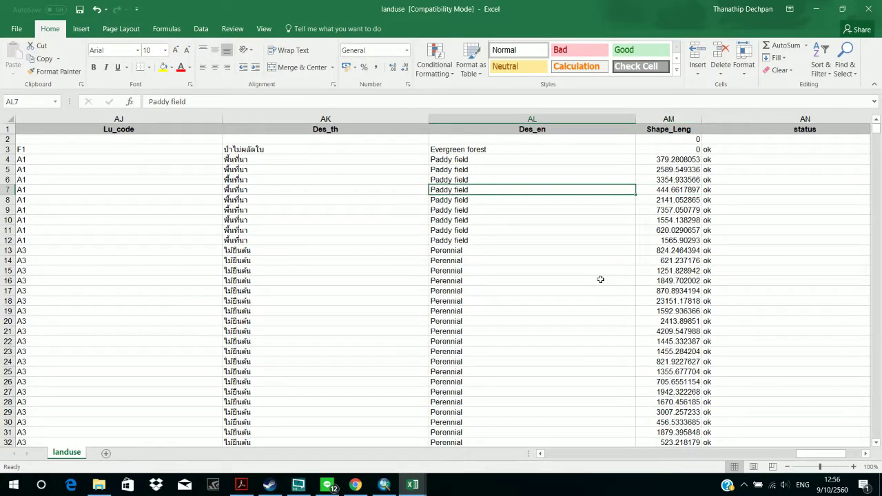
pyautogui.press('Left')
pyautogui.press('Left')
pyautogui.press('Right')
pyautogui.press('Right')
pyautogui.press('Right')
pyautogui.press('Right')
pyautogui.press('Right')
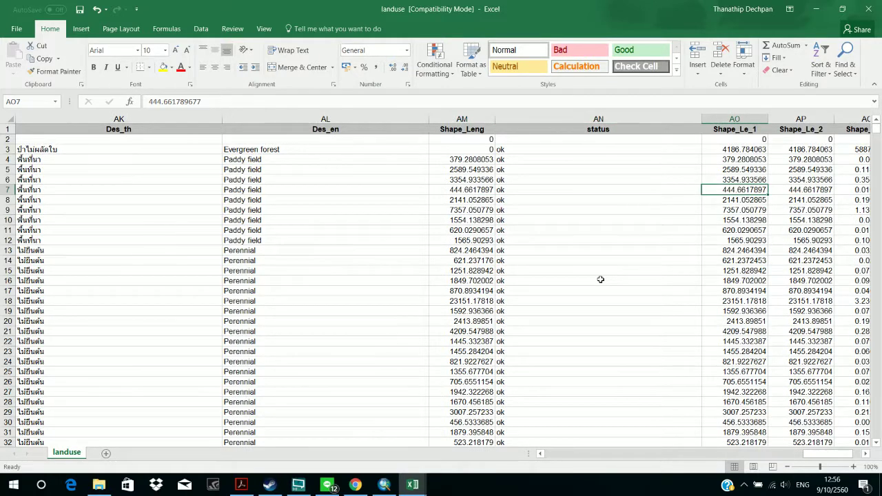
pyautogui.press('Right')
pyautogui.press('Right')
pyautogui.press('Right')
pyautogui.press('Up')
pyautogui.press('Up')
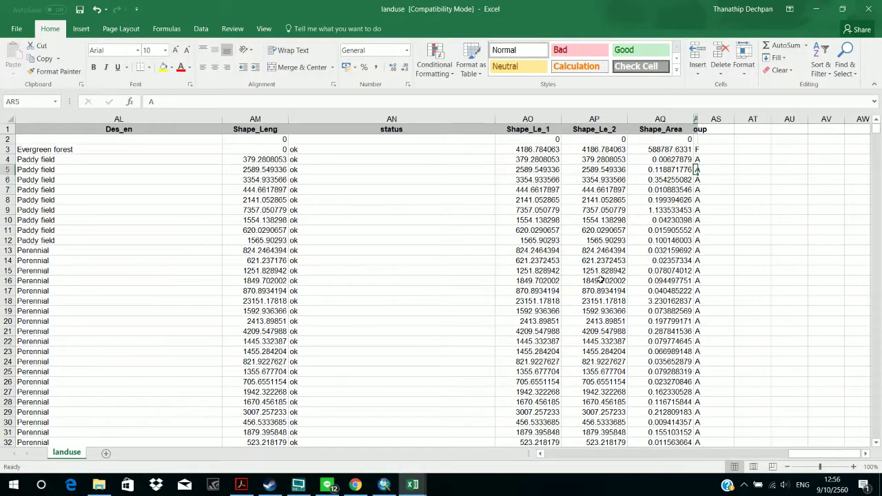
# Step: Widen column AR so its full Group heading fits
pyautogui.press('Right')
pyautogui.press('Left')
pyautogui.moveTo(697, 119); pyautogui.dragTo(726, 120)
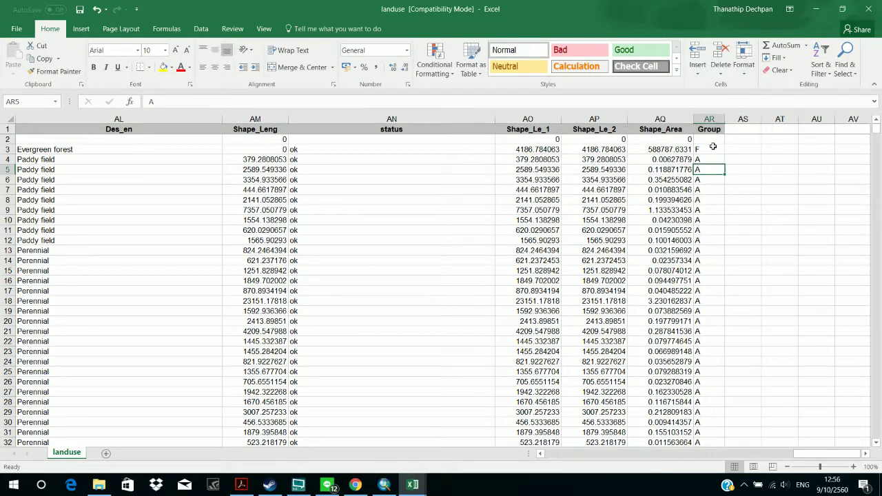
# Step: Examine the land-use letters down the Group column from the first data rows and return to its heading
pyautogui.click(713, 147)
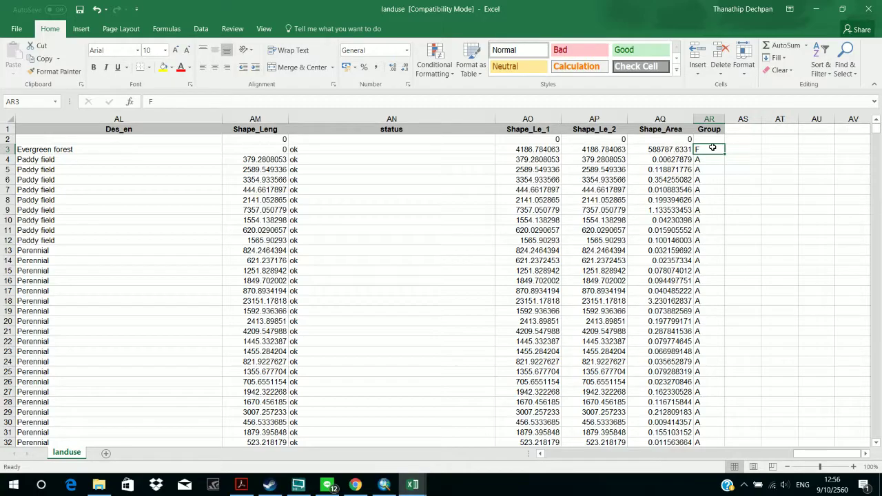
pyautogui.press('Down')
pyautogui.press('Down')
pyautogui.press('Down')
pyautogui.press('Down')
pyautogui.press('Down')
pyautogui.press('Down')
pyautogui.press('Down')
pyautogui.press('Down')
pyautogui.press('Down')
pyautogui.press('Down')
pyautogui.press('Down')
pyautogui.press('Down')
pyautogui.press('Down')
pyautogui.press('Down')
pyautogui.press('Down')
pyautogui.press('Down')
pyautogui.press('Down')
pyautogui.press('Down')
pyautogui.press('Down')
pyautogui.press('Down')
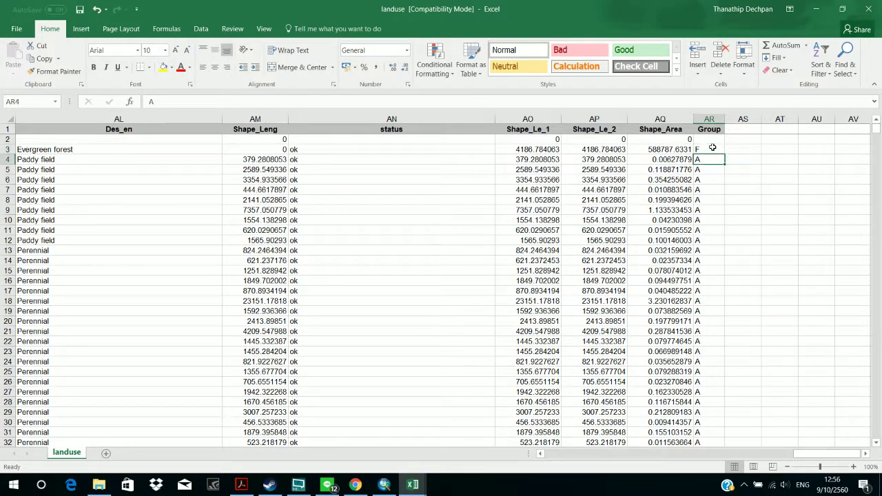
pyautogui.press('Down')
pyautogui.press('Down')
pyautogui.press('Down')
pyautogui.press('Down')
pyautogui.press('Down')
pyautogui.press('Down')
pyautogui.press('Down')
pyautogui.press('Down')
pyautogui.press('Down')
pyautogui.press('Down')
pyautogui.press('Down')
pyautogui.press('Down')
pyautogui.press('Down')
pyautogui.press('Down')
pyautogui.press('Down')
pyautogui.press('Down')
pyautogui.press('Down')
pyautogui.press('Down')
pyautogui.press('Down')
pyautogui.press('Down')
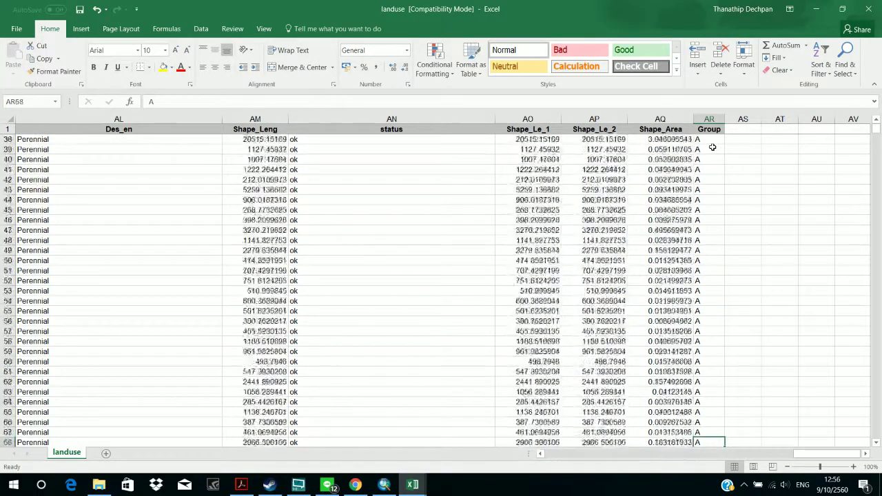
pyautogui.press('Up')
pyautogui.press('Up')
pyautogui.press('Up')
pyautogui.press('Up')
pyautogui.press('Up')
pyautogui.press('Up')
pyautogui.press('Up')
pyautogui.press('Up')
pyautogui.press('Up')
pyautogui.press('Up')
pyautogui.press('Up')
pyautogui.press('Up')
pyautogui.press('Up')
pyautogui.press('Up')
pyautogui.press('Up')
pyautogui.press('Up')
pyautogui.press('Up')
pyautogui.press('Up')
pyautogui.press('Up')
pyautogui.press('Up')
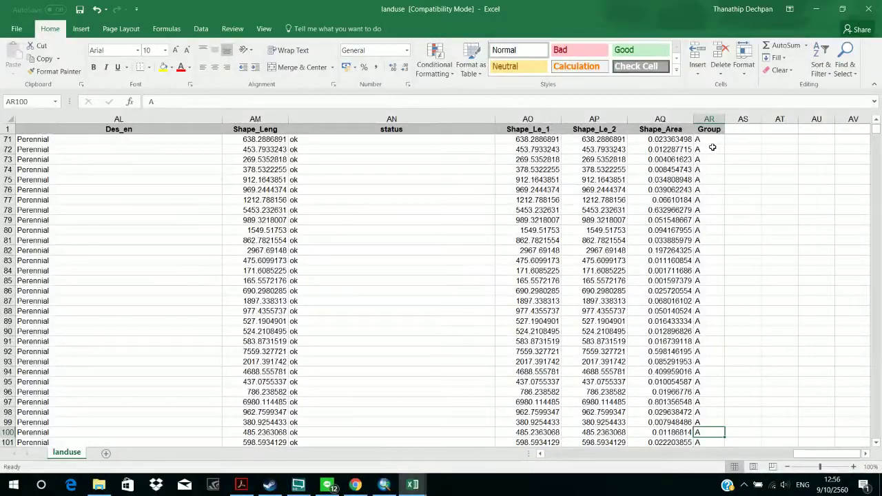
pyautogui.press('Up')
pyautogui.press('Up')
pyautogui.press('Up')
pyautogui.press('Up')
pyautogui.press('Up')
pyautogui.press('Up')
pyautogui.press('Up')
pyautogui.press('Up')
pyautogui.press('Up')
pyautogui.press('Up')
pyautogui.press('Up')
pyautogui.press('Up')
pyautogui.press('Up')
pyautogui.press('Up')
pyautogui.press('Up')
pyautogui.press('Up')
pyautogui.press('Up')
pyautogui.press('Up')
pyautogui.press('Up')
pyautogui.press('Up')
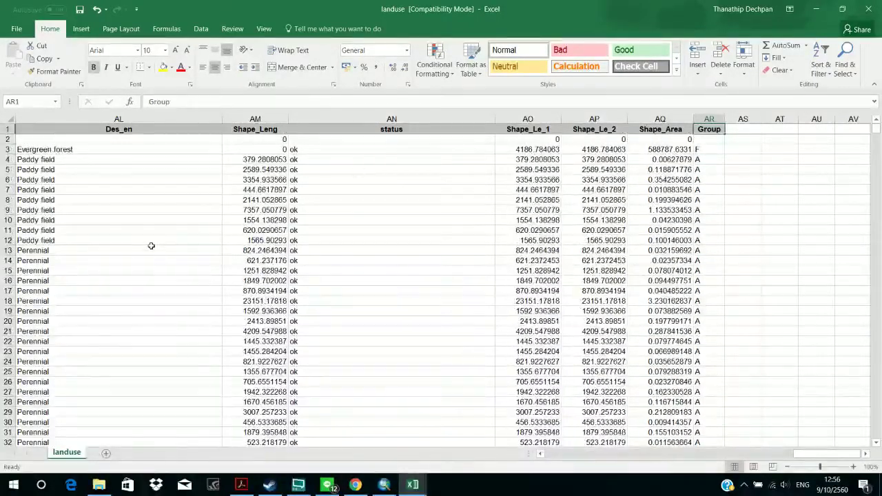
# Step: Create a PivotTable from landuse!$A$1:$AR$56669 on the existing worksheet at cell AS3
pyautogui.click(722, 150)
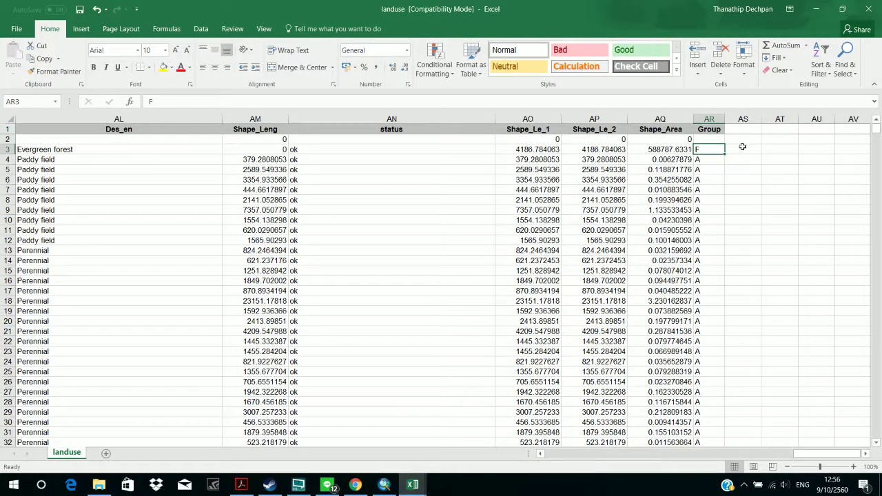
pyautogui.click(743, 149)
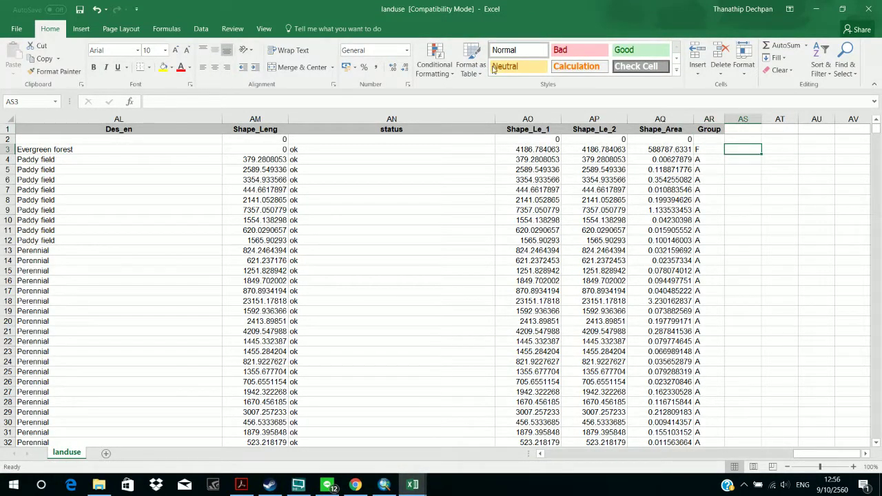
pyautogui.click(77, 31)
pyautogui.click(9, 63)
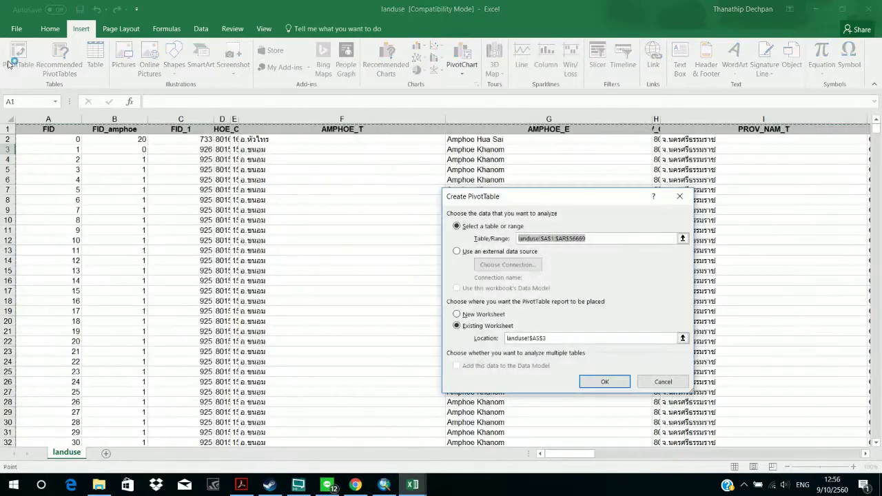
pyautogui.click(586, 386)
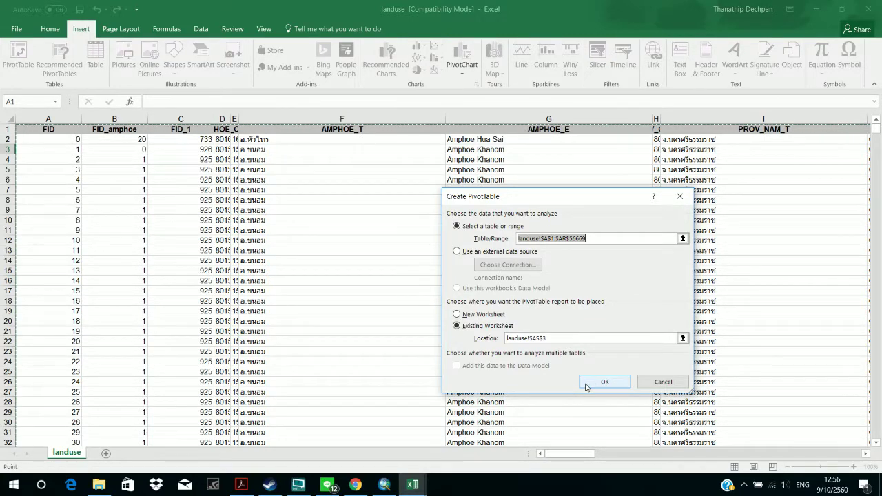
pyautogui.click(588, 385)
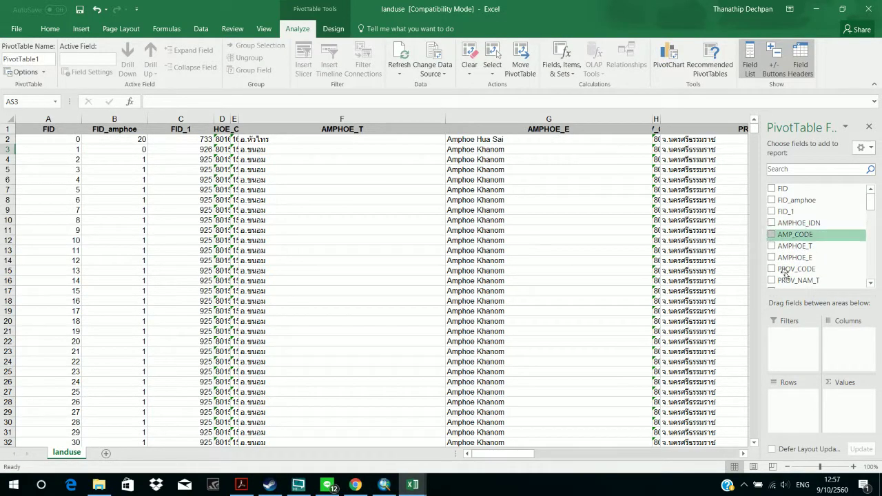
# Step: Examine the available PivotTable fields from FID to Group and the FID_amphoe values down the first several hundred data rows
pyautogui.scroll(-10, 820, 255)
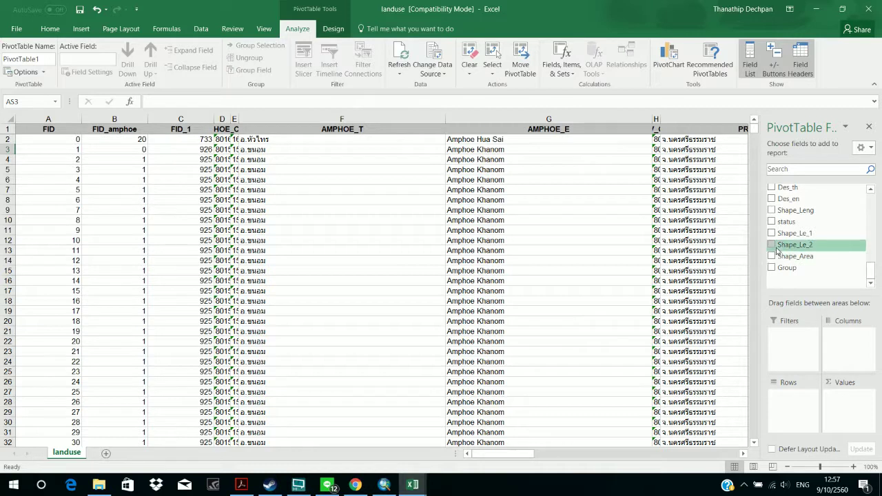
pyautogui.scroll(4, 780, 228)
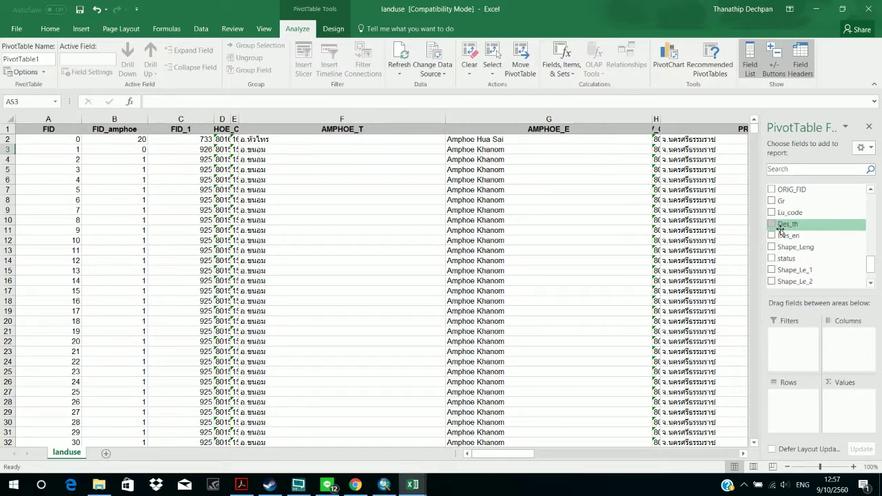
pyautogui.scroll(3, 781, 229)
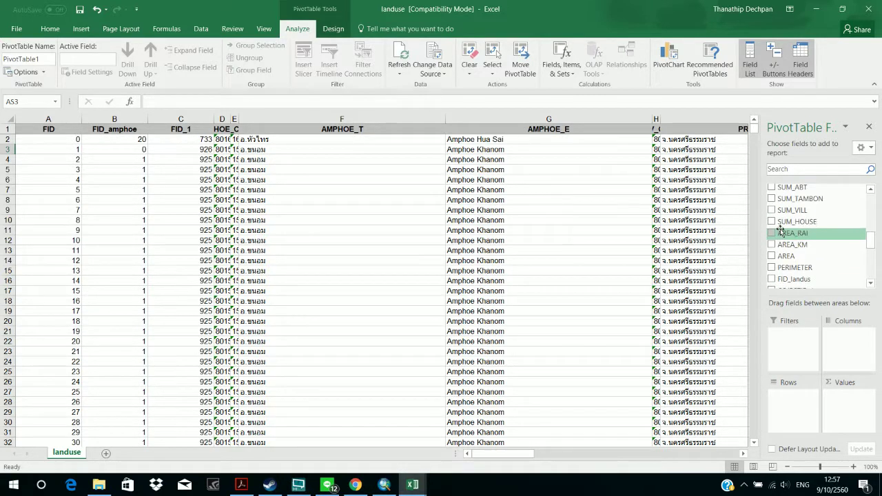
pyautogui.scroll(1, 781, 232)
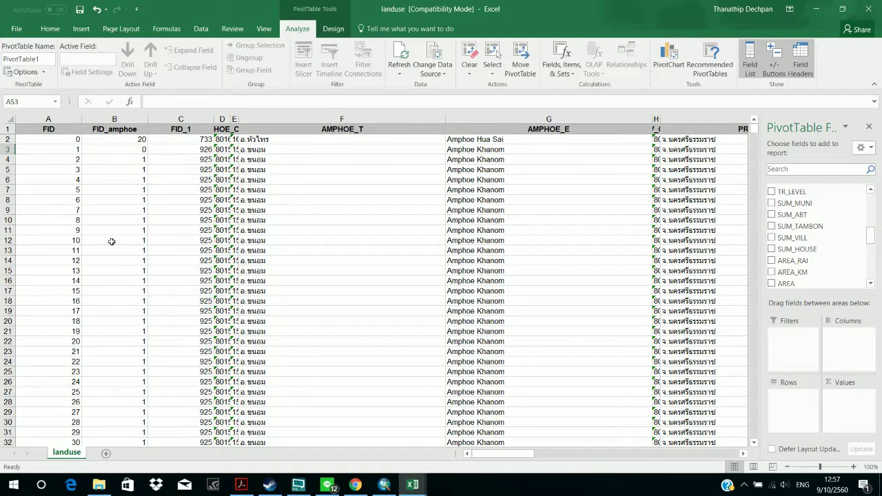
pyautogui.scroll(-6, 112, 241)
pyautogui.scroll(-20, 111, 242)
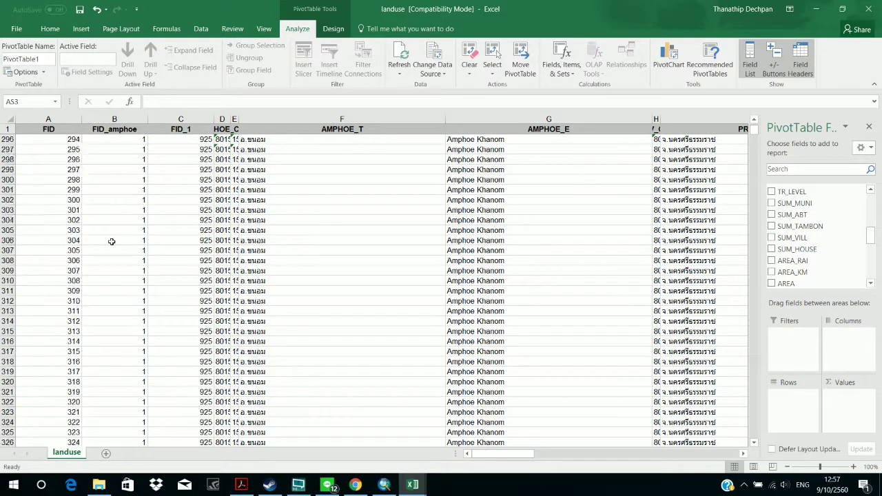
pyautogui.scroll(-20, 112, 232)
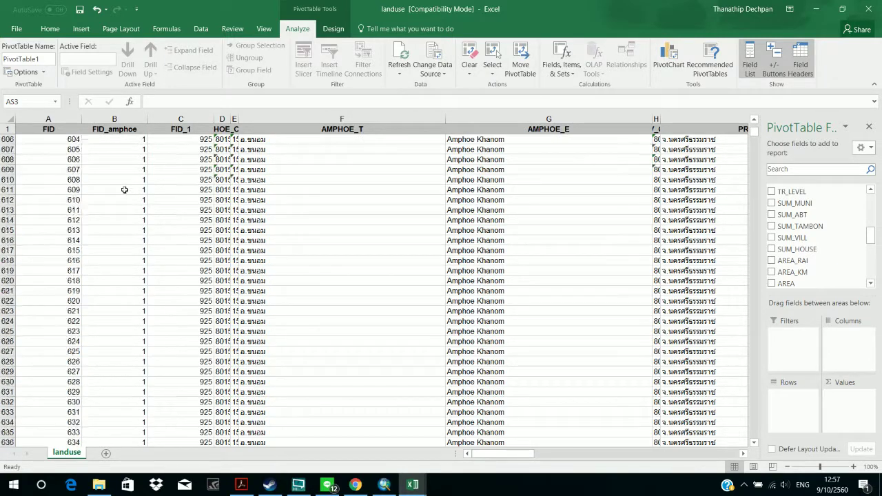
pyautogui.scroll(20, 141, 131)
pyautogui.scroll(-20, 141, 131)
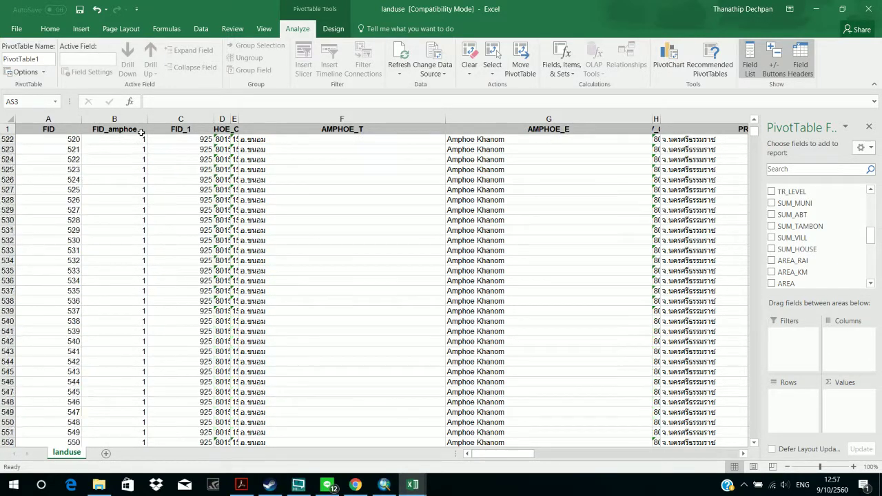
pyautogui.scroll(-20, 141, 131)
pyautogui.scroll(-1, 166, 83)
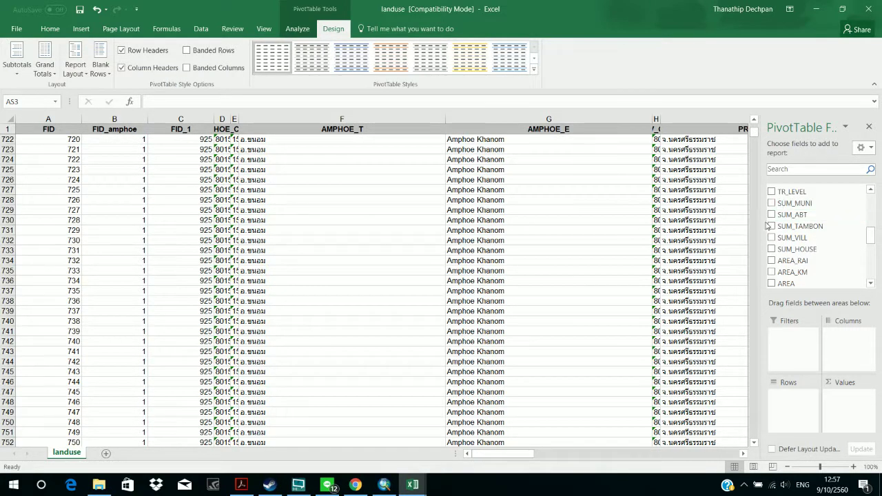
# Step: Check the remaining PivotTable fields from AREA to Group and close the field list
pyautogui.scroll(-3, 770, 265)
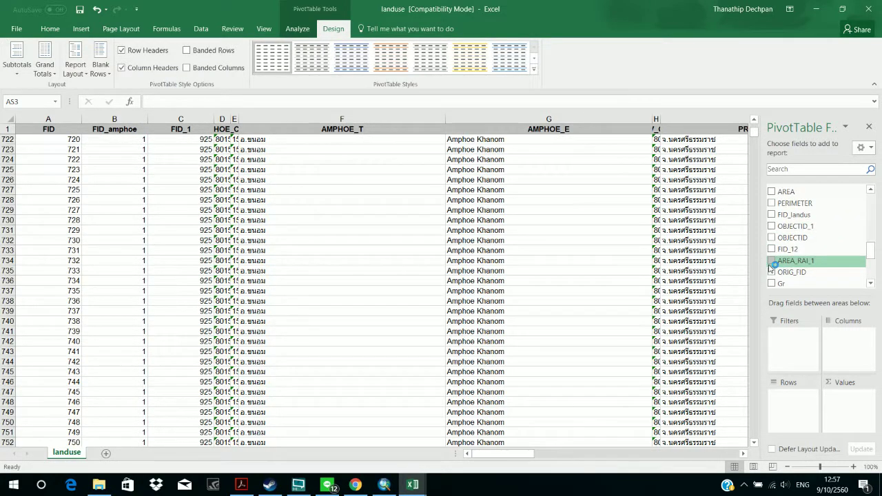
pyautogui.scroll(-3, 770, 266)
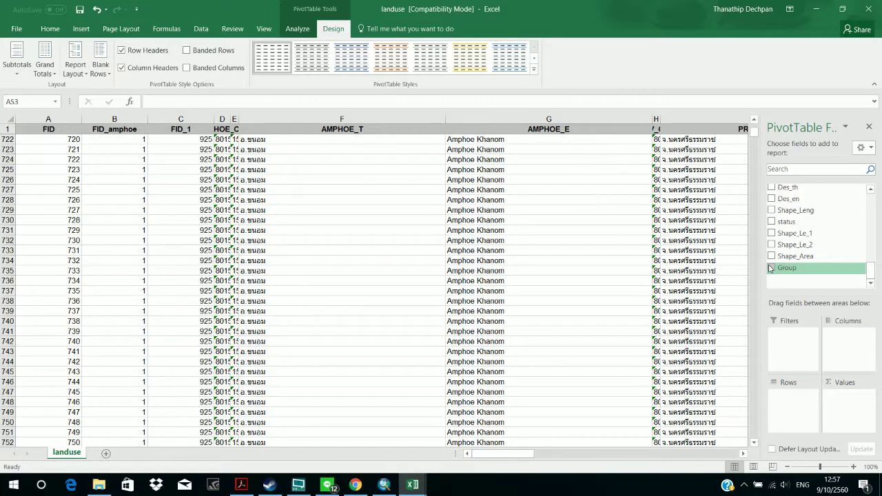
pyautogui.click(868, 127)
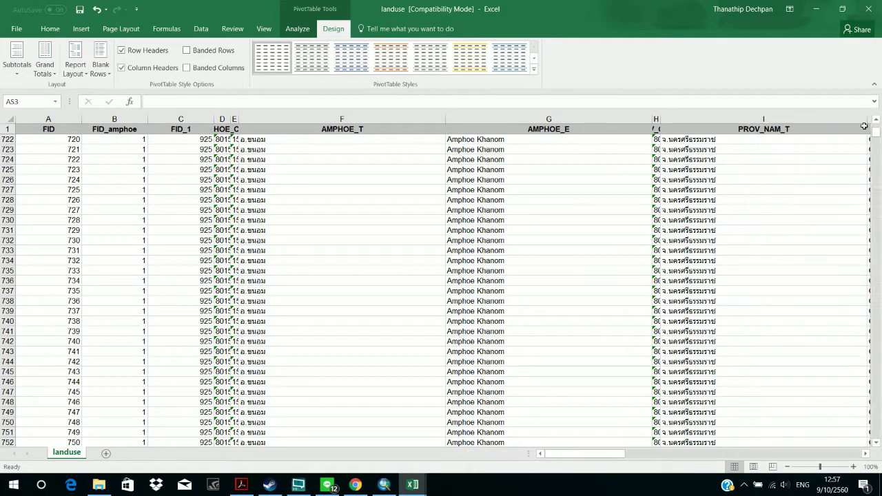
# Step: Save the landuse workbook as a PDF named landuse in the Lab7 data folder, optimized as Standard and opened after publishing
pyautogui.click(19, 25)
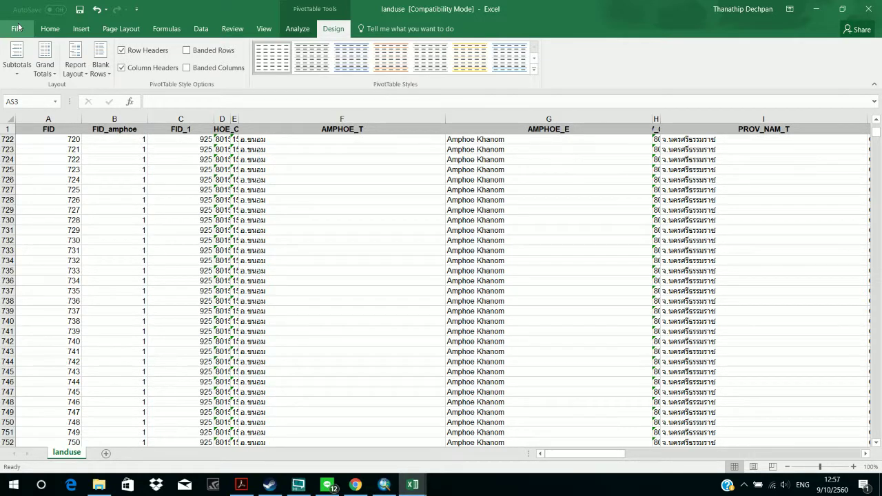
pyautogui.click(19, 26)
pyautogui.click(19, 24)
pyautogui.click(17, 28)
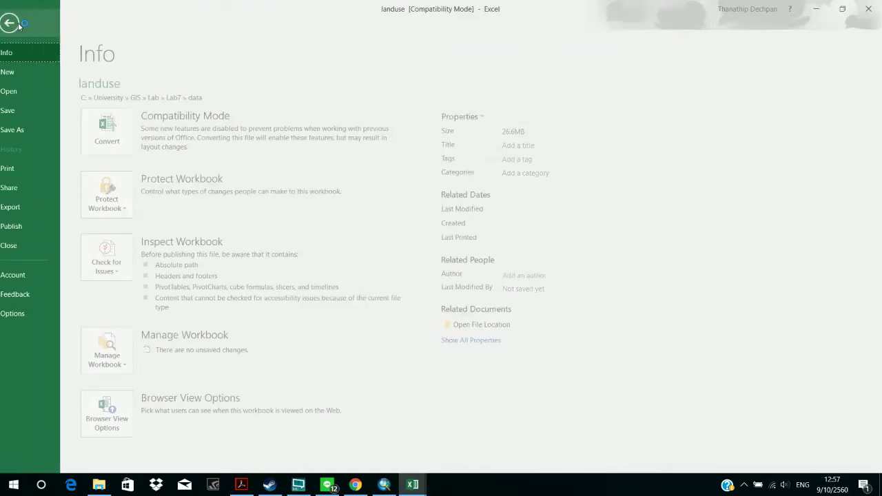
pyautogui.click(41, 131)
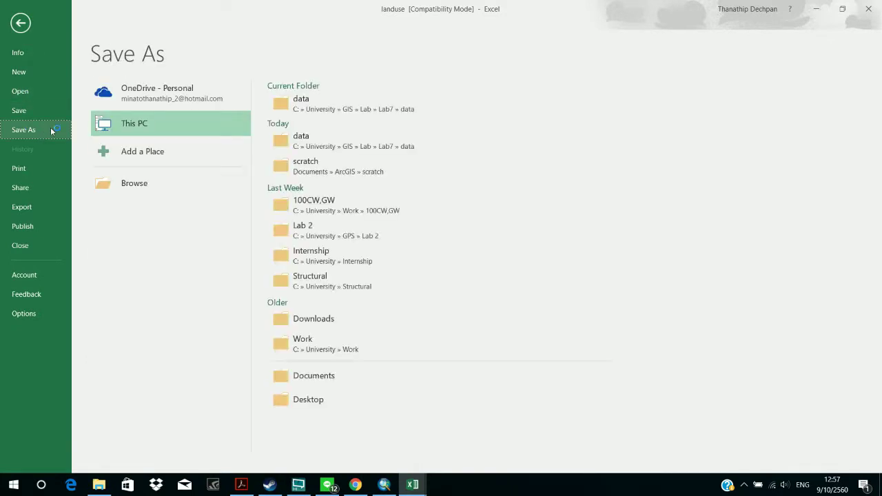
pyautogui.click(139, 184)
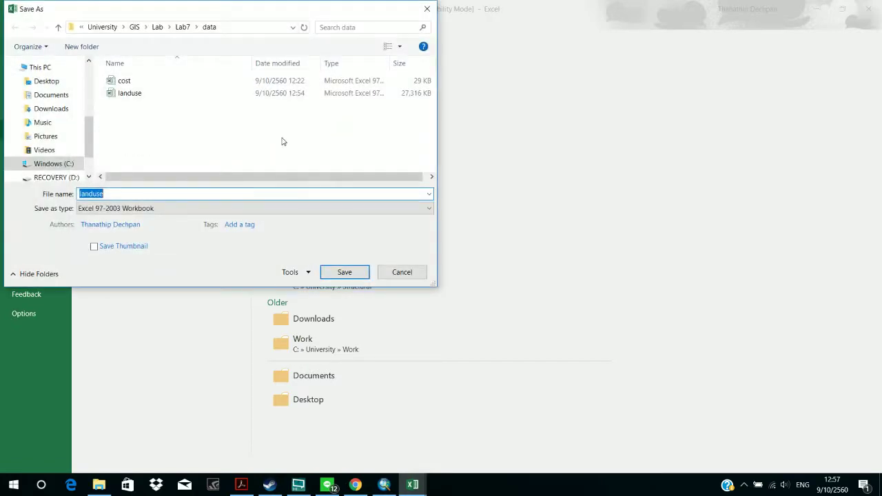
pyautogui.click(218, 209)
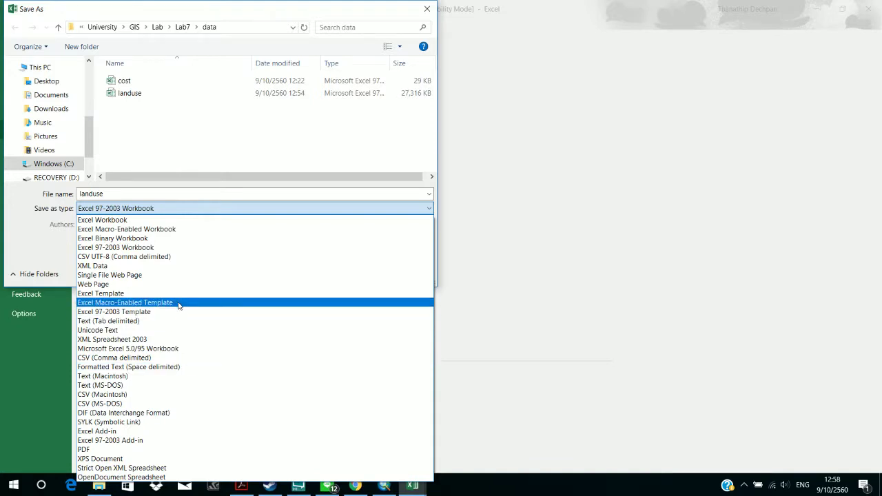
pyautogui.click(113, 450)
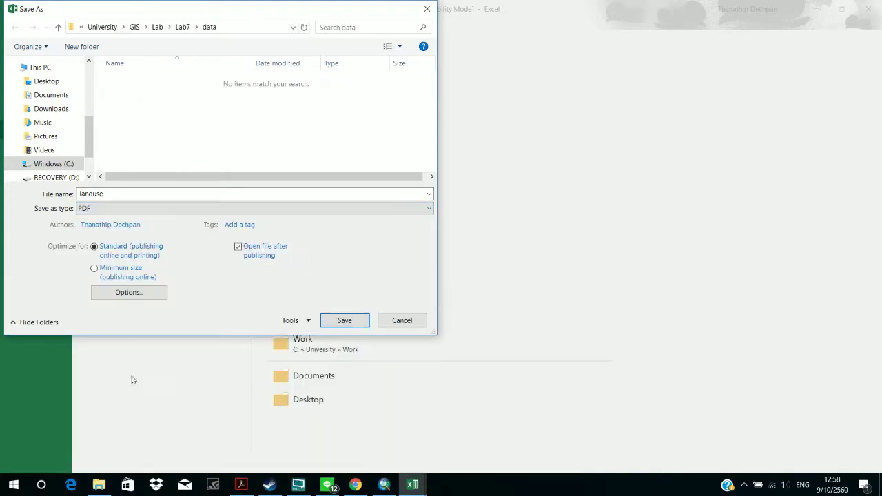
pyautogui.click(329, 317)
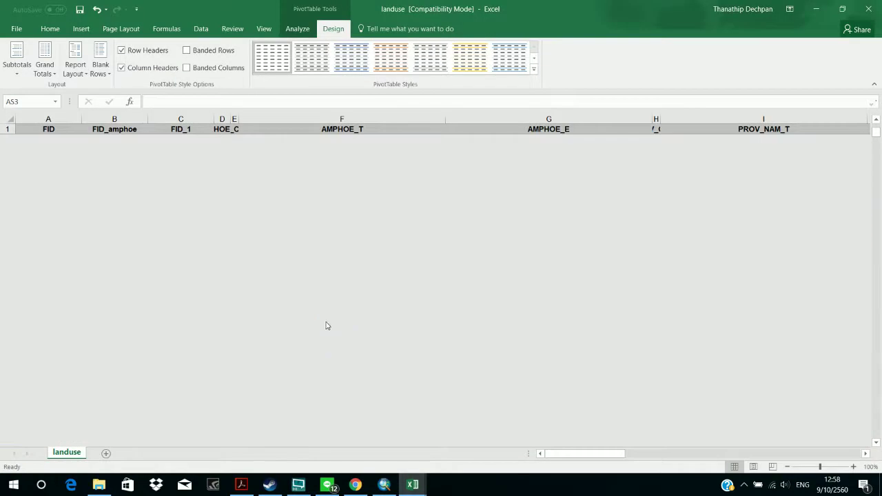
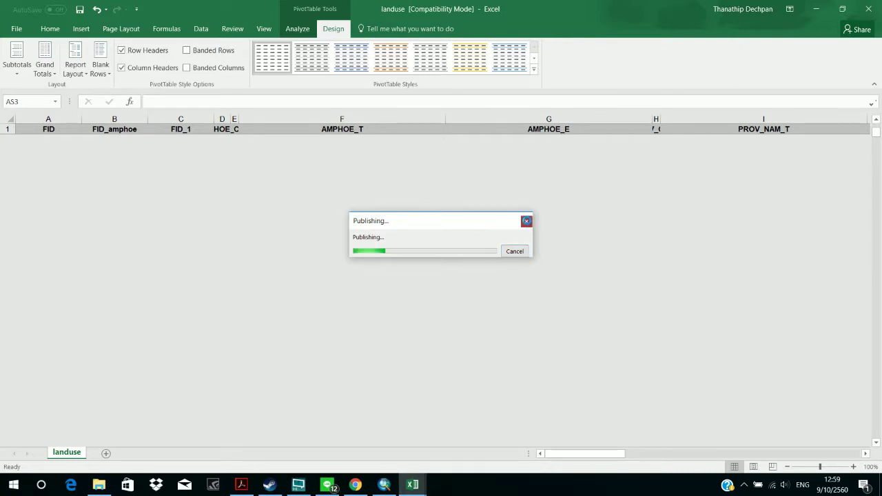
# Step: Try to cancel the PDF publishing in progress
pyautogui.click(526, 221)
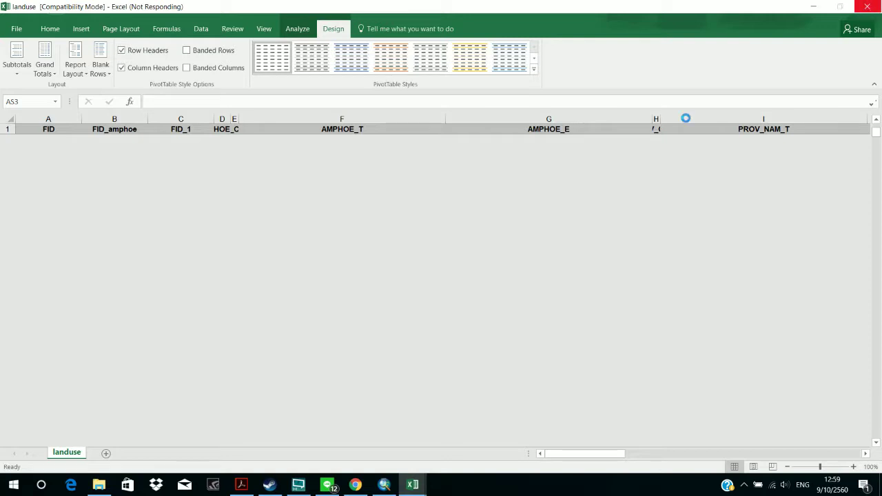
pyautogui.moveTo(427, 491)
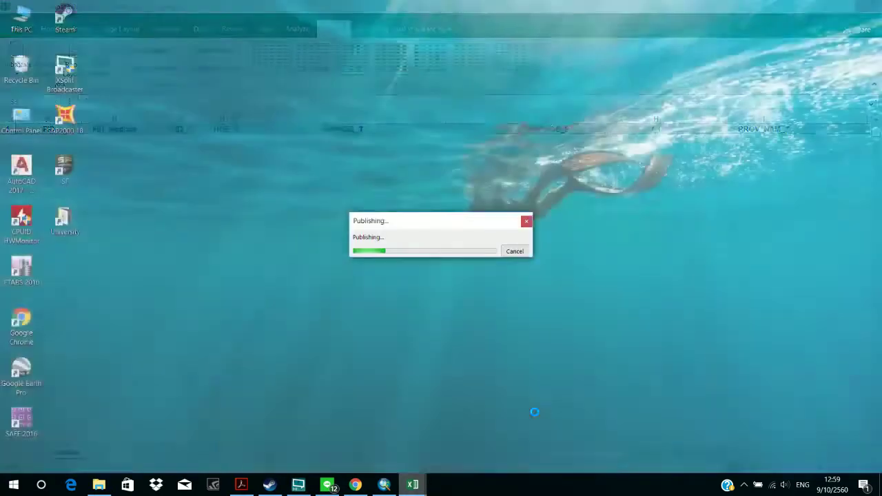
pyautogui.click(535, 414)
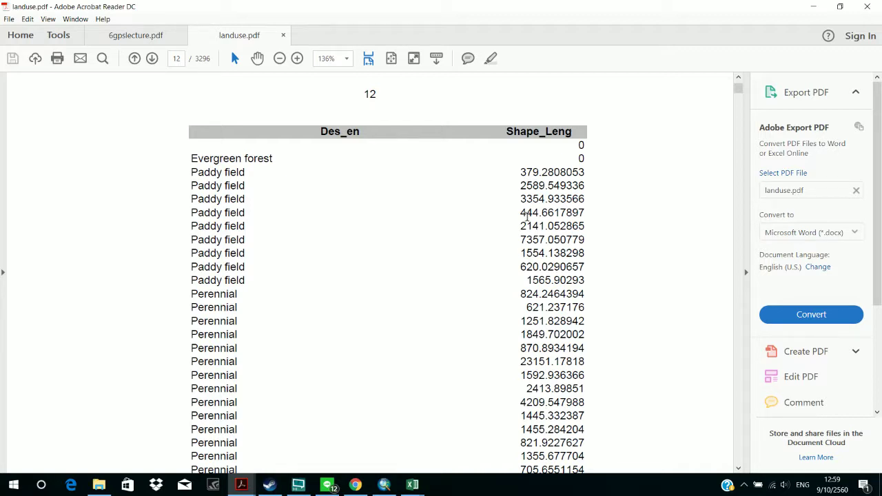
# Step: Page through landuse.pdf from page 12 to page 37 to examine the exported columns, and close all open PDF tabs
pyautogui.press('Right')
pyautogui.press('Right')
pyautogui.press('Right')
pyautogui.press('Right')
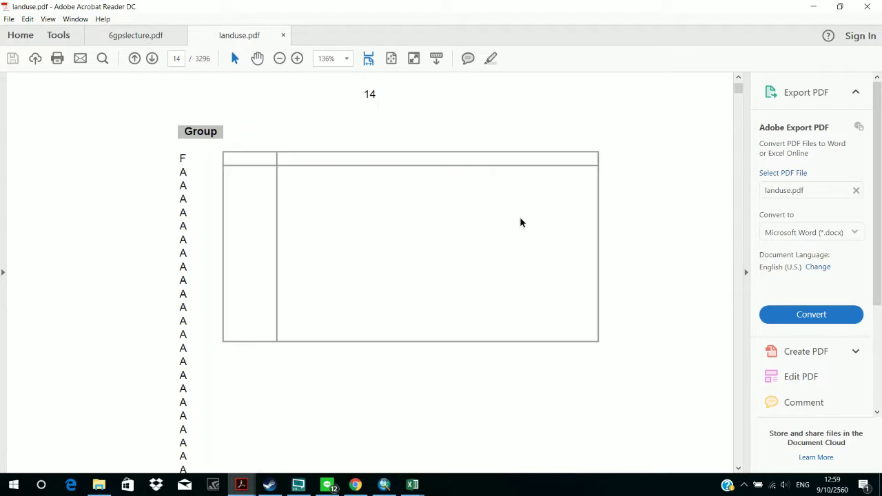
pyautogui.press('Right')
pyautogui.press('Right')
pyautogui.press('Right')
pyautogui.press('Right')
pyautogui.press('Right')
pyautogui.press('Right')
pyautogui.press('Right')
pyautogui.press('Right')
pyautogui.press('Right')
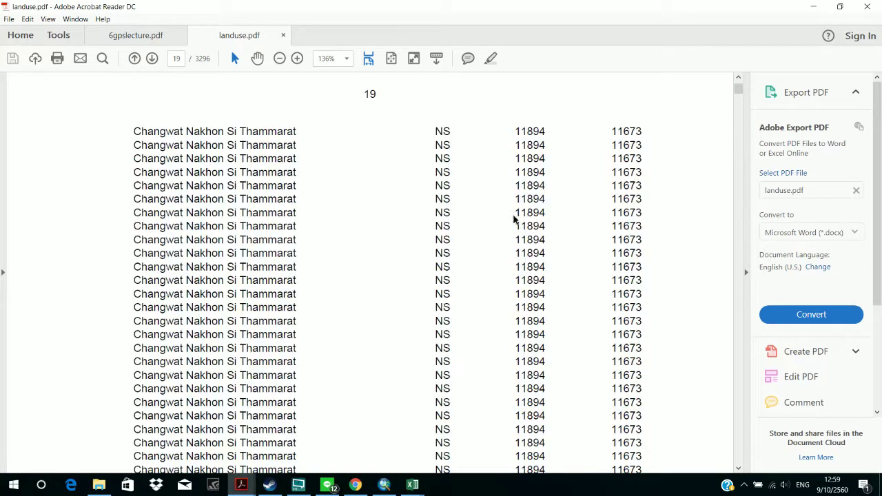
pyautogui.press('Right')
pyautogui.press('Right')
pyautogui.press('Right')
pyautogui.press('Right')
pyautogui.press('Right')
pyautogui.press('Right')
pyautogui.press('Right')
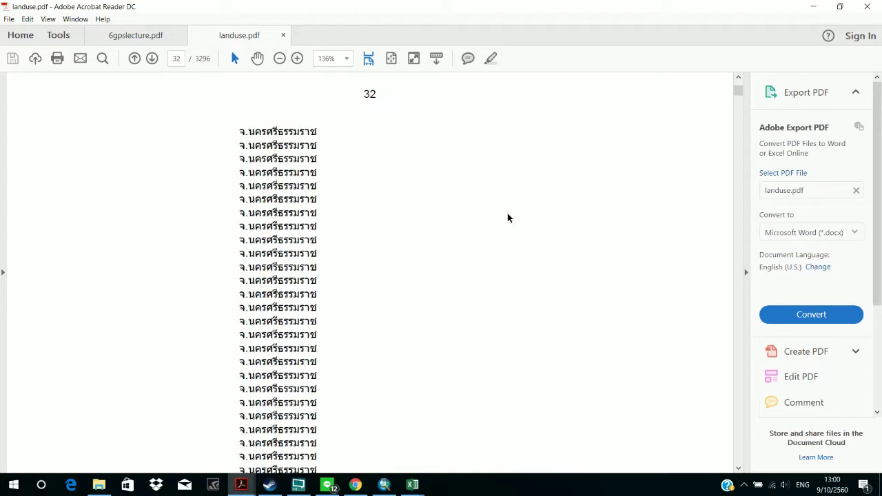
pyautogui.press('Right')
pyautogui.press('Right')
pyautogui.press('Right')
pyautogui.press('Right')
pyautogui.press('Right')
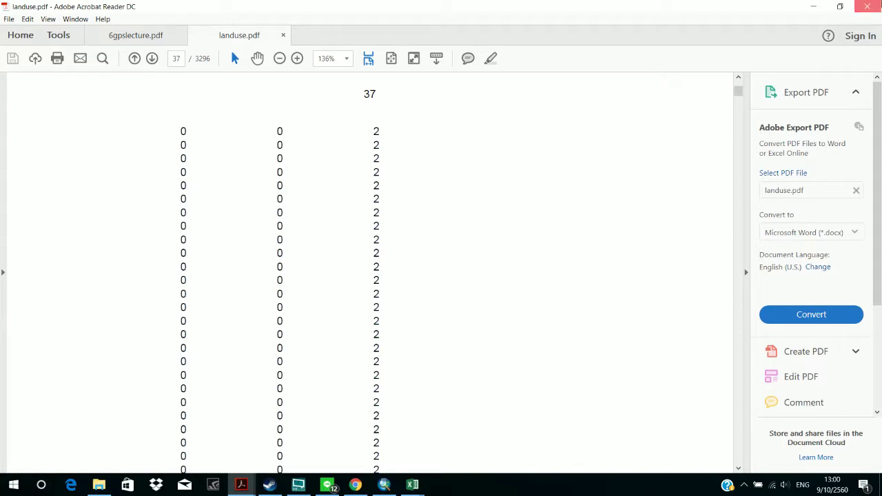
pyautogui.click(868, 7)
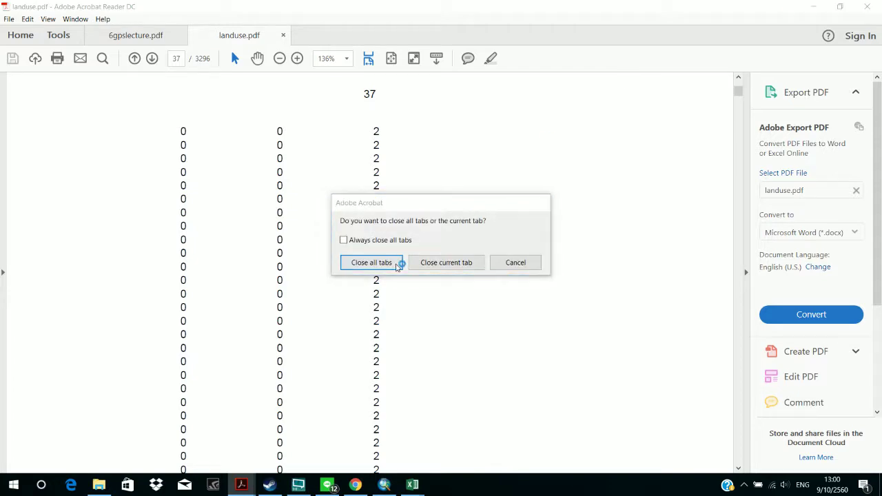
pyautogui.click(396, 264)
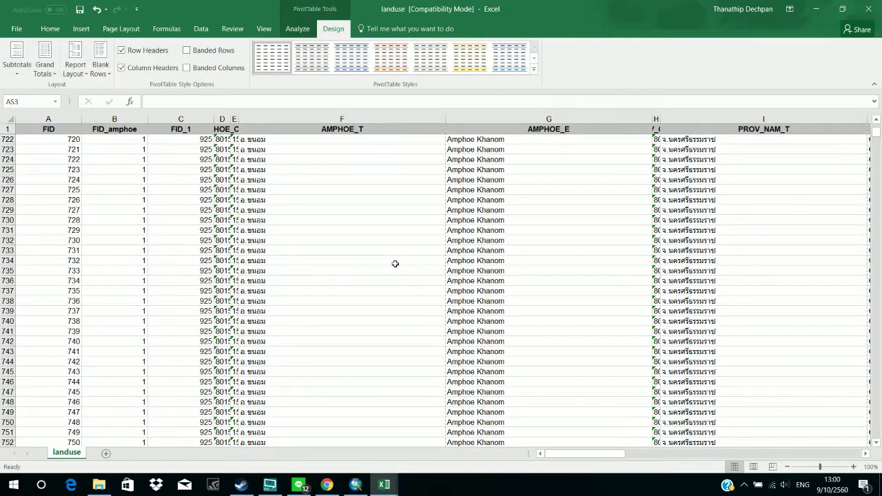
# Step: Look through the first records of the landuse worksheet, back up to the header row
pyautogui.scroll(20, 395, 264)
pyautogui.scroll(20, 487, 417)
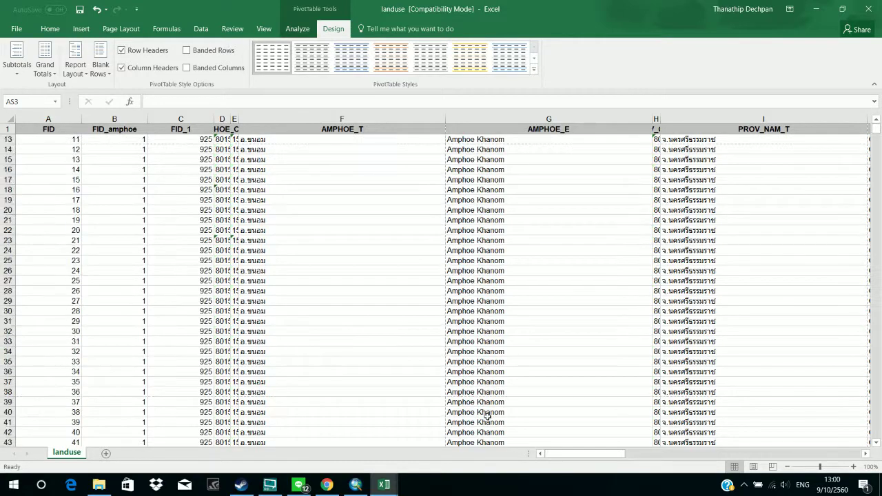
pyautogui.scroll(-20, 487, 417)
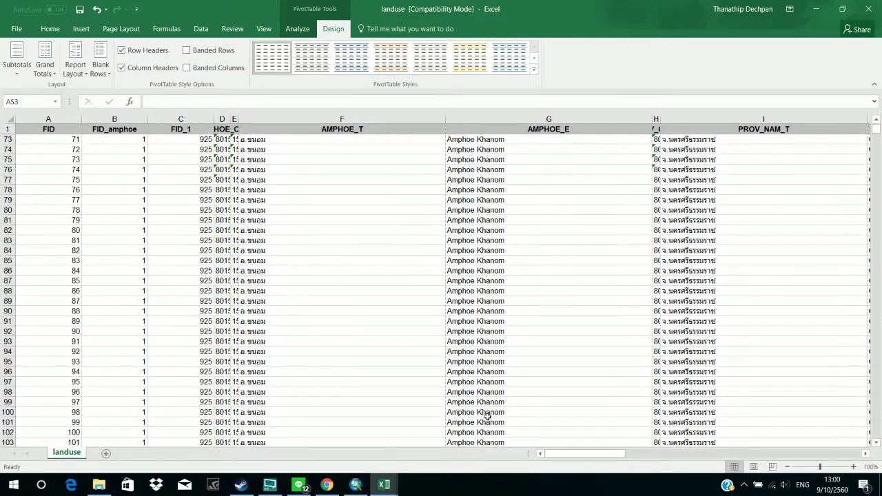
pyautogui.scroll(20, 488, 417)
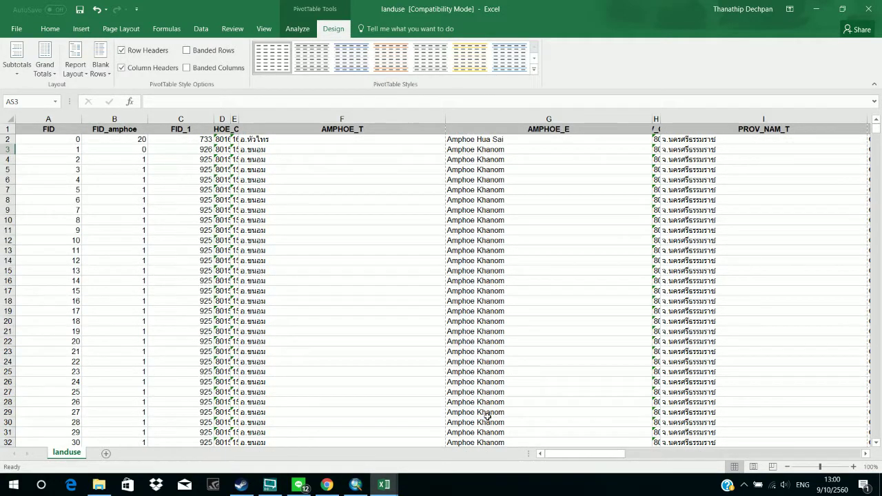
pyautogui.scroll(-3, 487, 401)
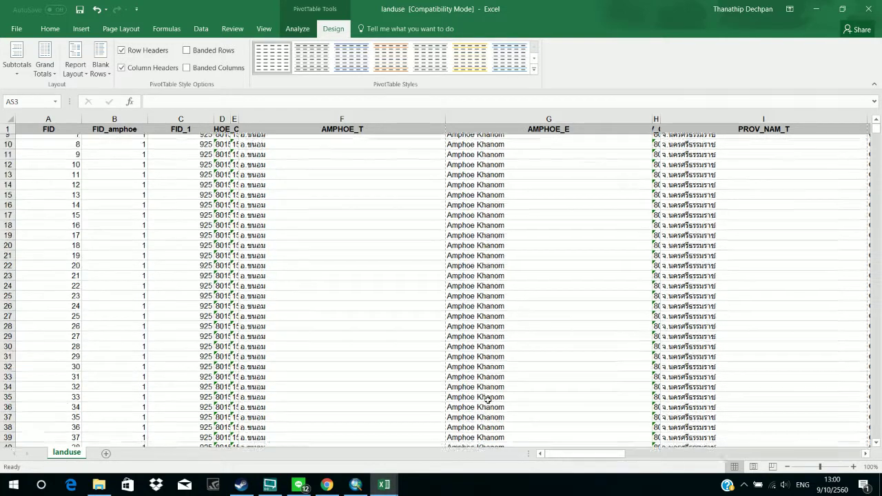
pyautogui.scroll(3, 487, 401)
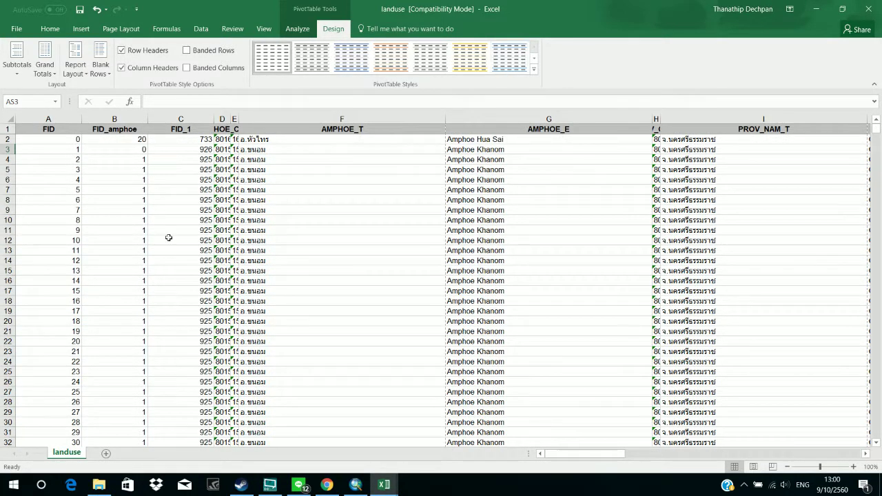
# Step: Examine the landuse worksheet's columns from FID across to Group and back
pyautogui.click(7, 120)
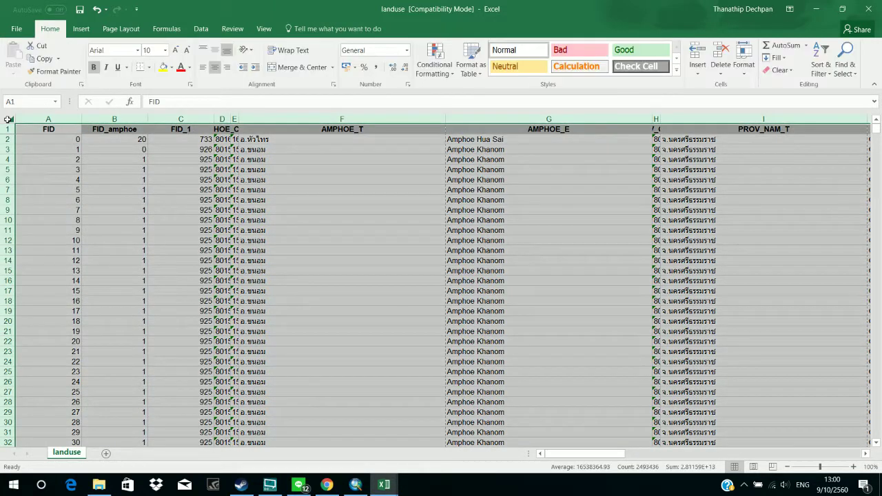
pyautogui.hscroll(15, 239, 172)
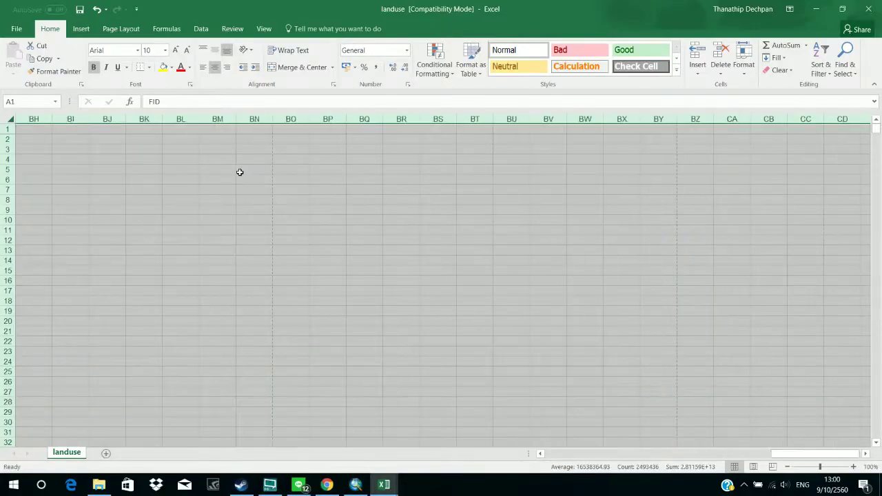
pyautogui.hscroll(-5, 239, 172)
pyautogui.hscroll(-10, 239, 171)
pyautogui.moveTo(344, 169); pyautogui.dragTo(352, 179)
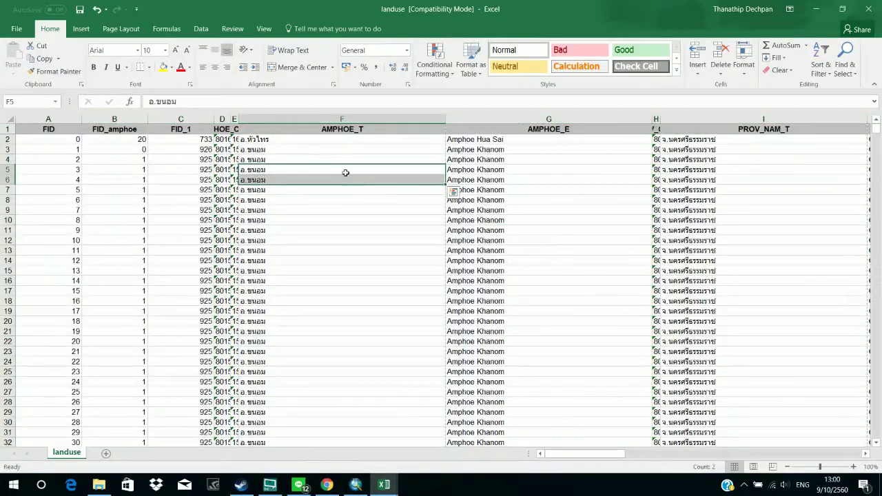
pyautogui.hscroll(20, 819, 280)
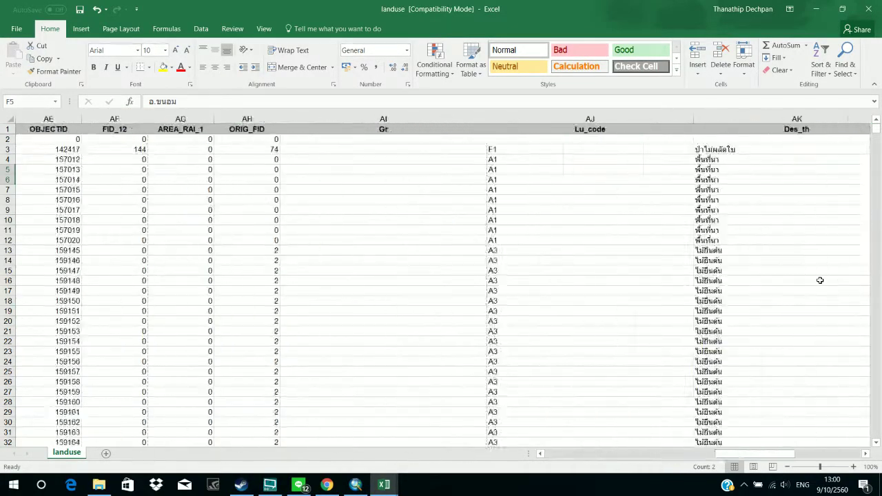
pyautogui.hscroll(8, 492, 292)
pyautogui.click(485, 293)
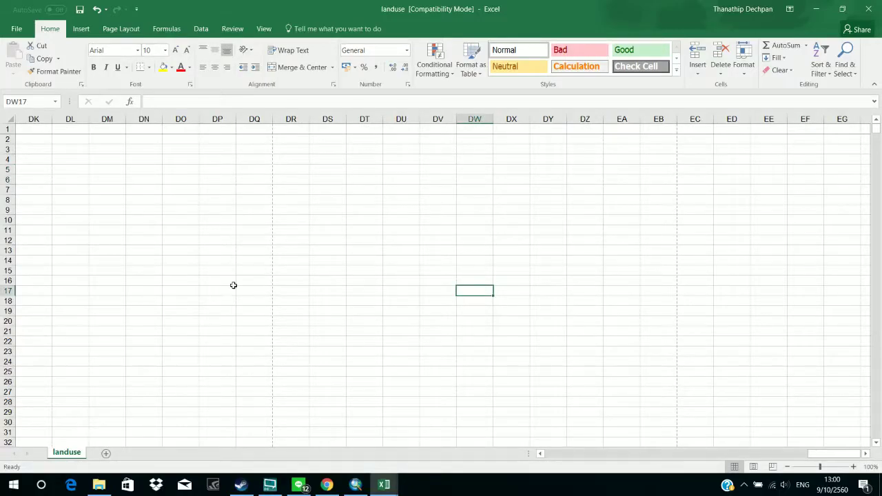
pyautogui.hscroll(-3, 235, 286)
pyautogui.hscroll(-20, 234, 285)
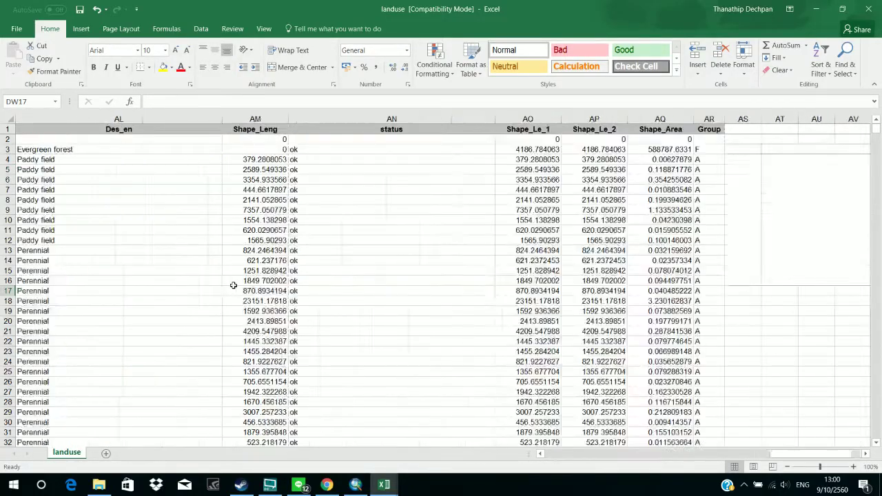
pyautogui.hscroll(-6, 233, 285)
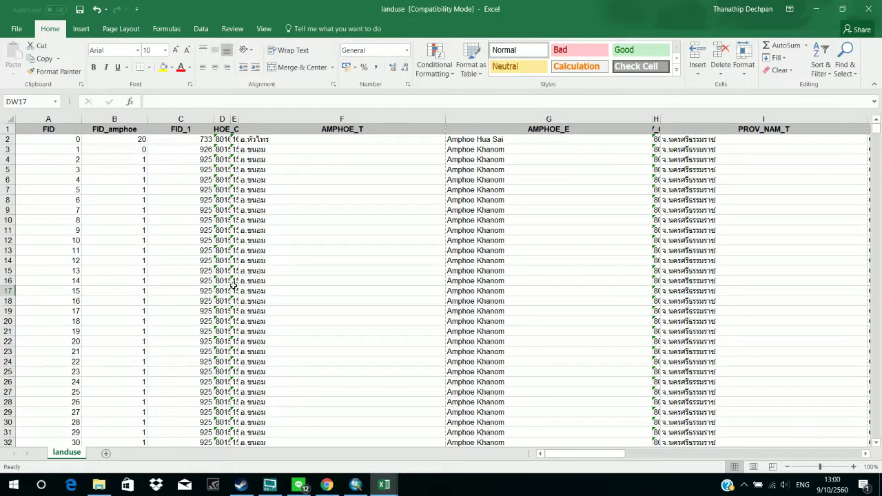
pyautogui.hscroll(3, 234, 285)
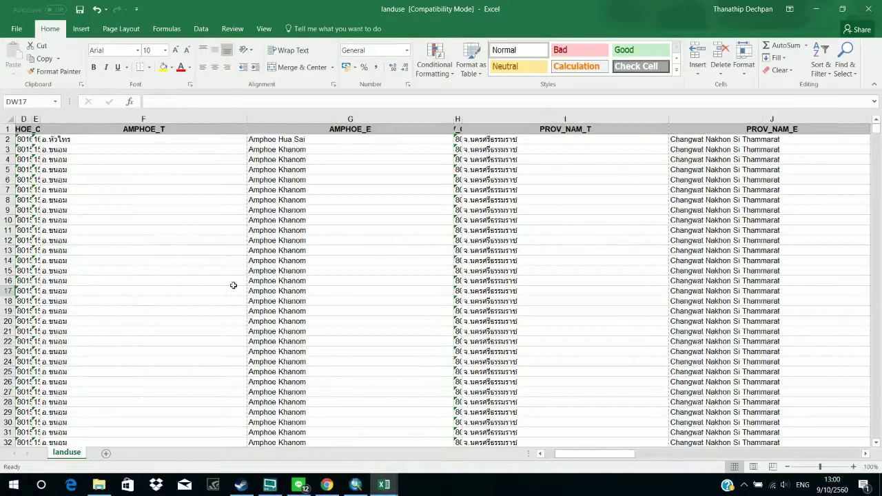
pyautogui.hscroll(-3, 233, 285)
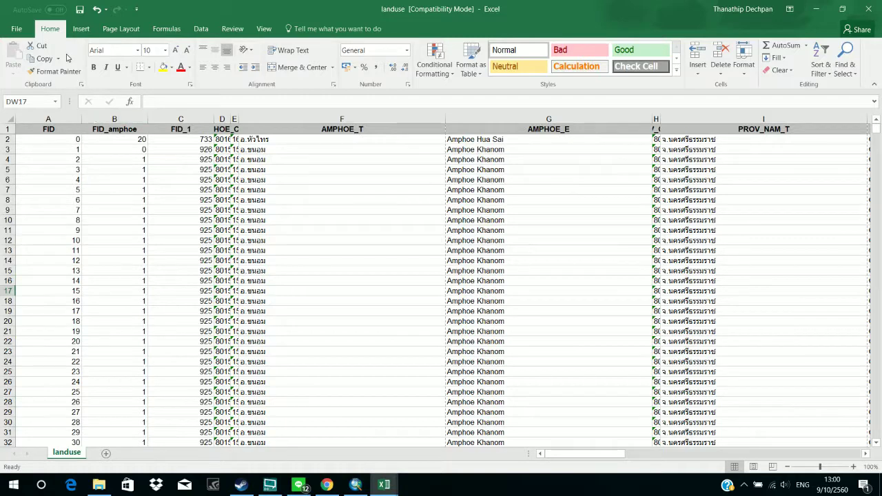
pyautogui.click(24, 29)
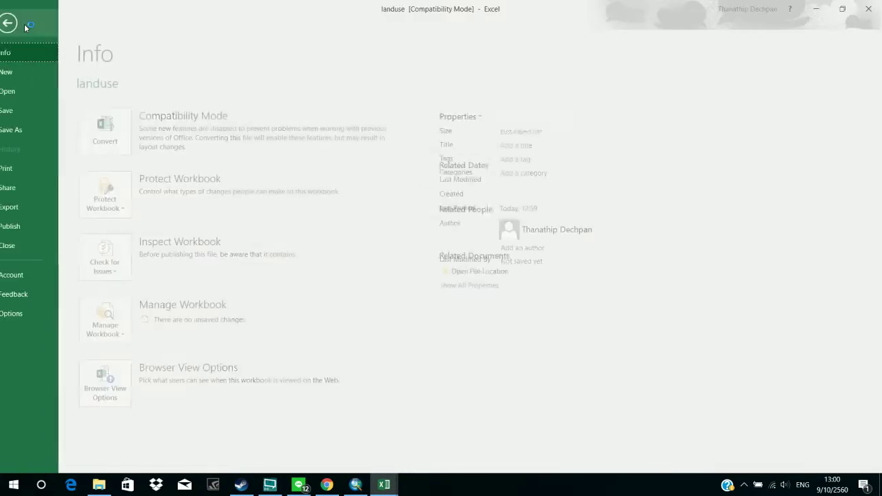
pyautogui.press('Escape')
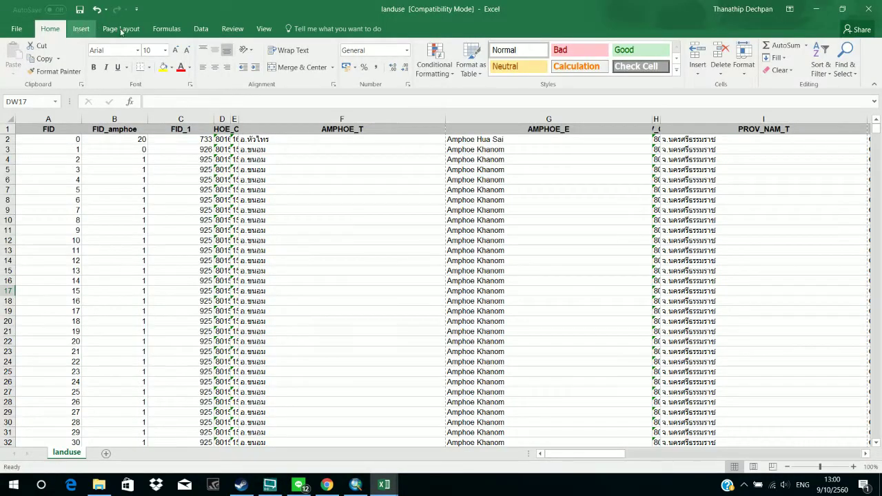
pyautogui.click(81, 28)
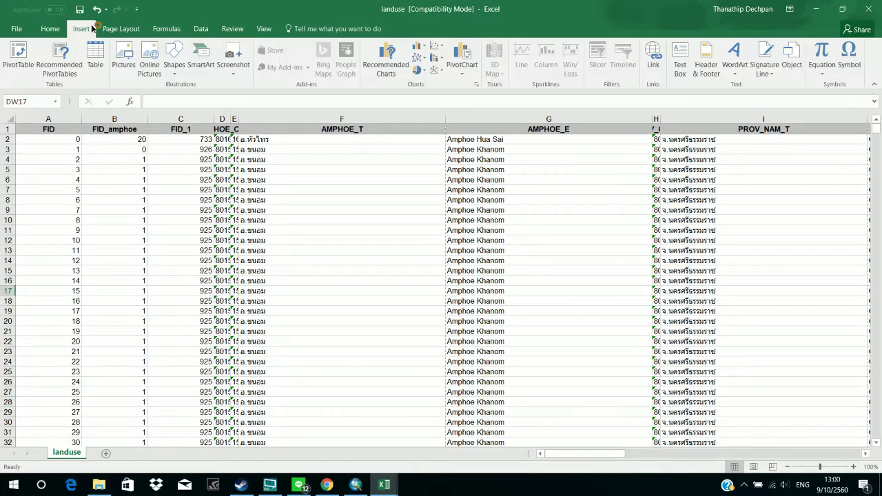
pyautogui.click(19, 51)
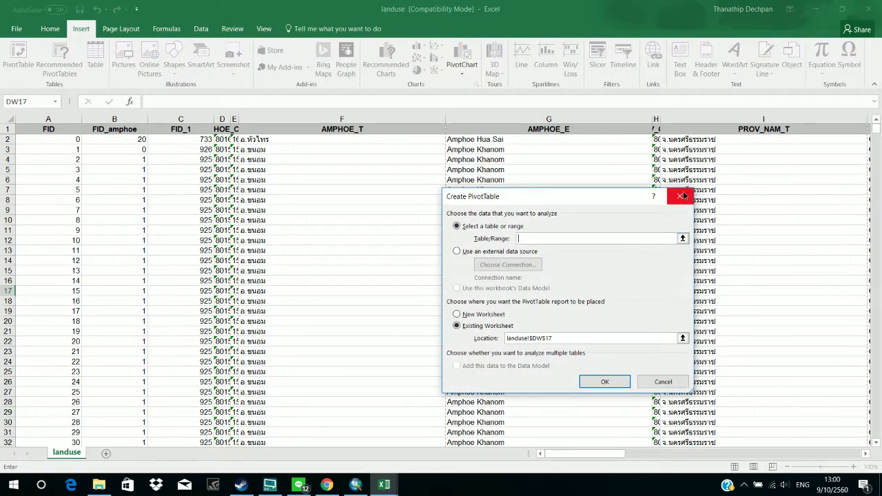
pyautogui.click(679, 197)
# Step: Create a PivotTable on a new worksheet from the landuse data range A1:AR56669
pyautogui.click(754, 189)
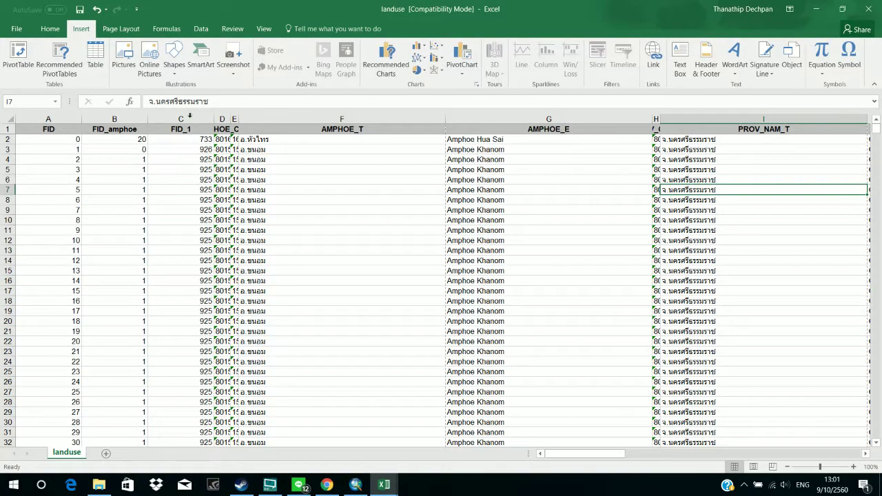
pyautogui.click(18, 61)
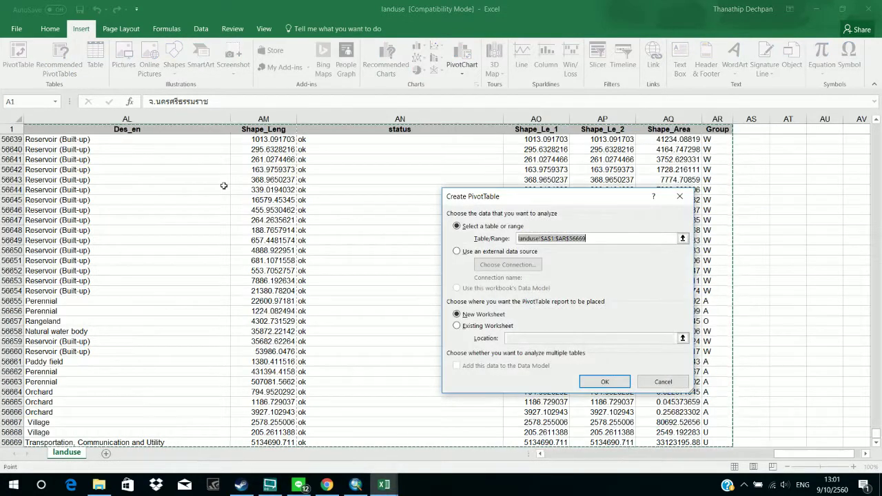
pyautogui.click(627, 379)
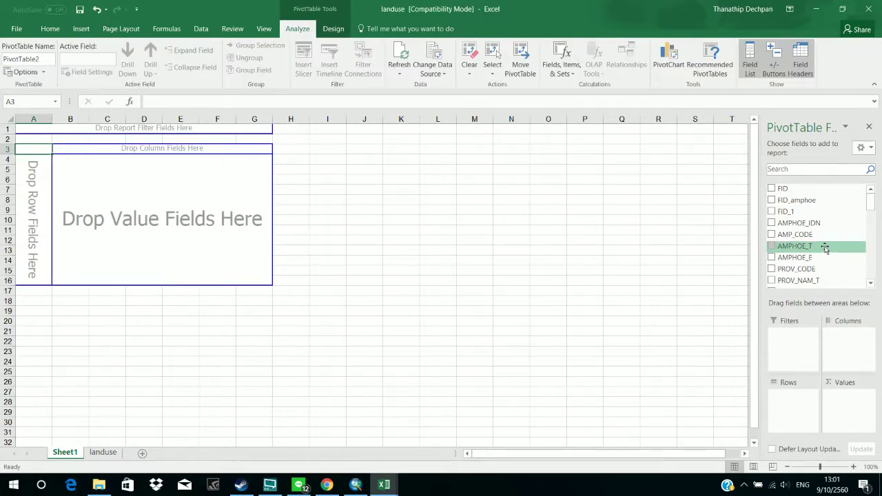
# Step: Look through the available PivotTable fields from FID to Group
pyautogui.scroll(-3, 825, 248)
pyautogui.scroll(3, 825, 248)
pyautogui.scroll(-8, 825, 249)
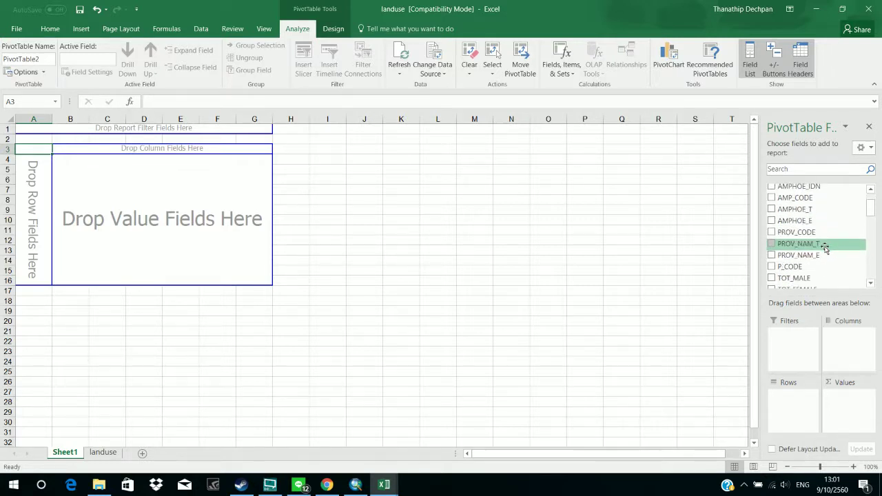
pyautogui.scroll(-5, 825, 248)
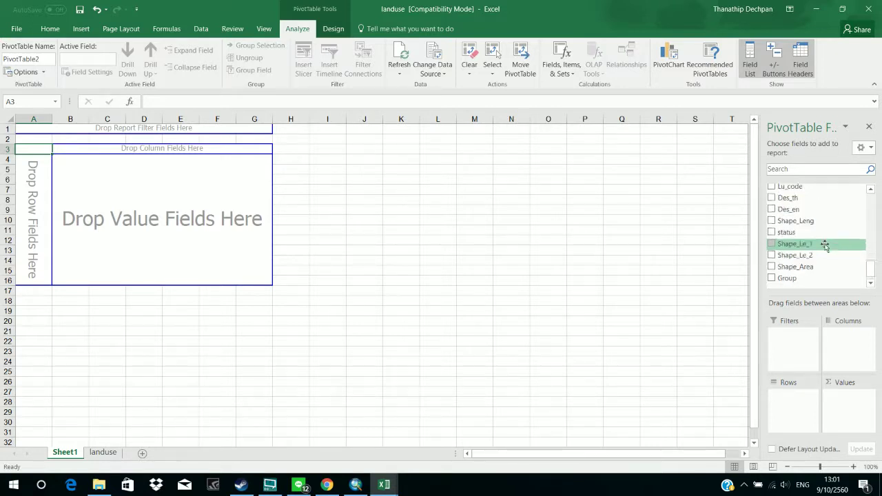
pyautogui.scroll(13, 825, 246)
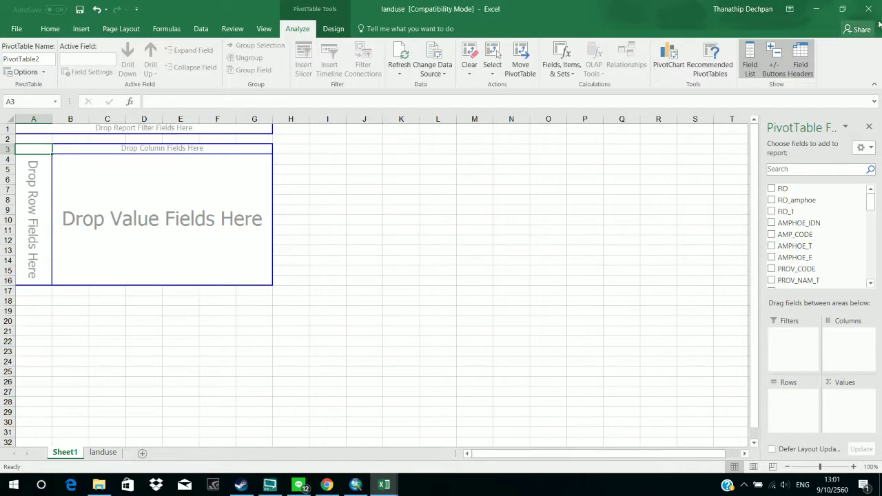
# Step: Close the landuse workbook without saving and switch to the model window in ArcMap
pyautogui.click(862, 6)
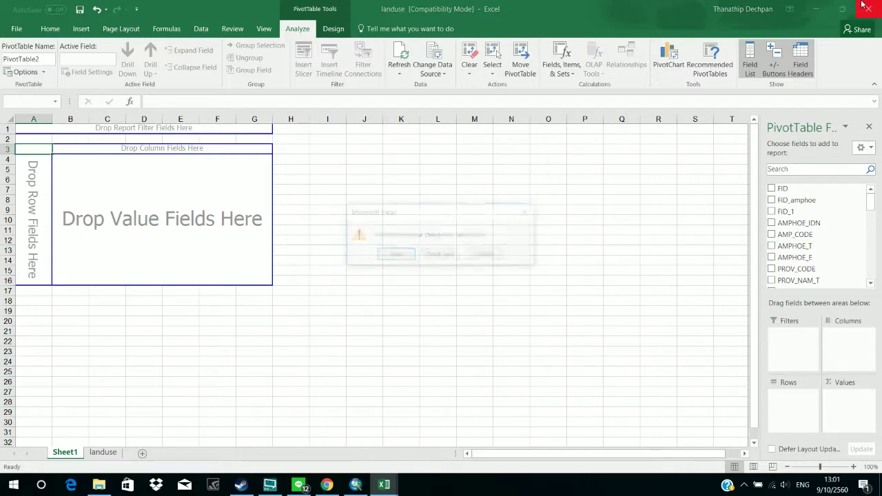
pyautogui.click(439, 255)
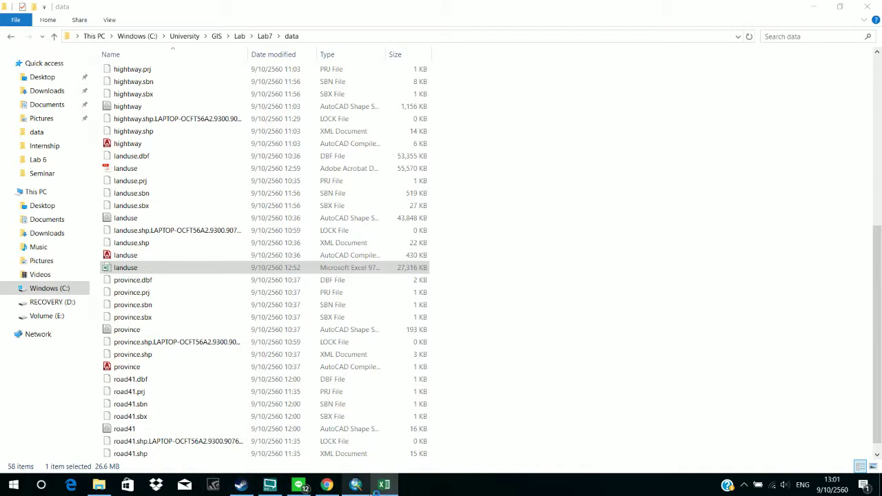
pyautogui.click(358, 486)
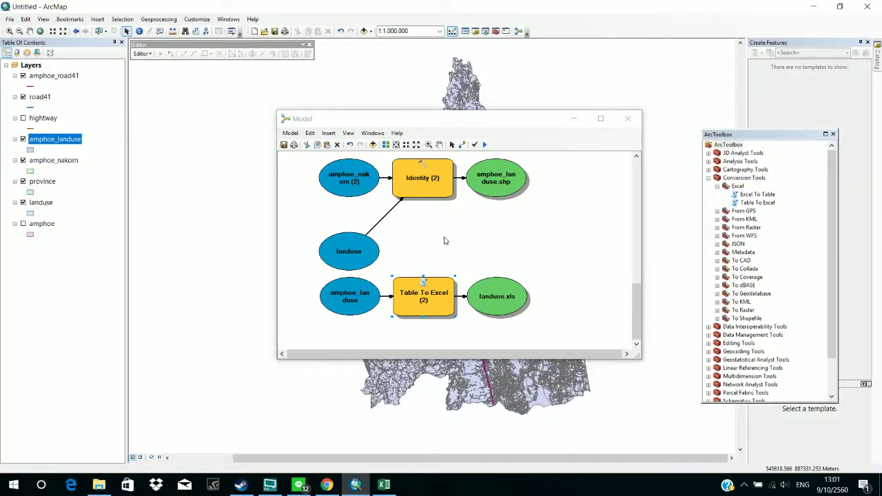
pyautogui.click(444, 241)
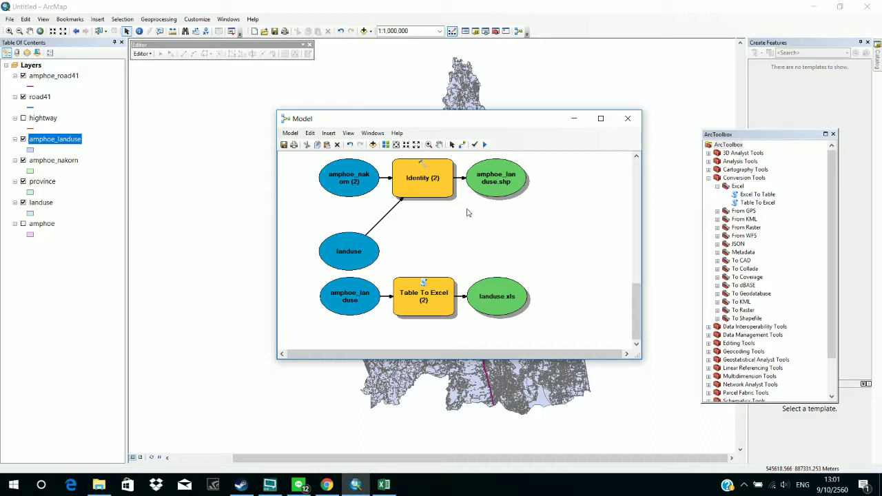
# Step: Review the model's Table To Excel and Identity processes that output cost.xls, amphoe_landuse.shp and landuse.xls
pyautogui.scroll(3, 466, 213)
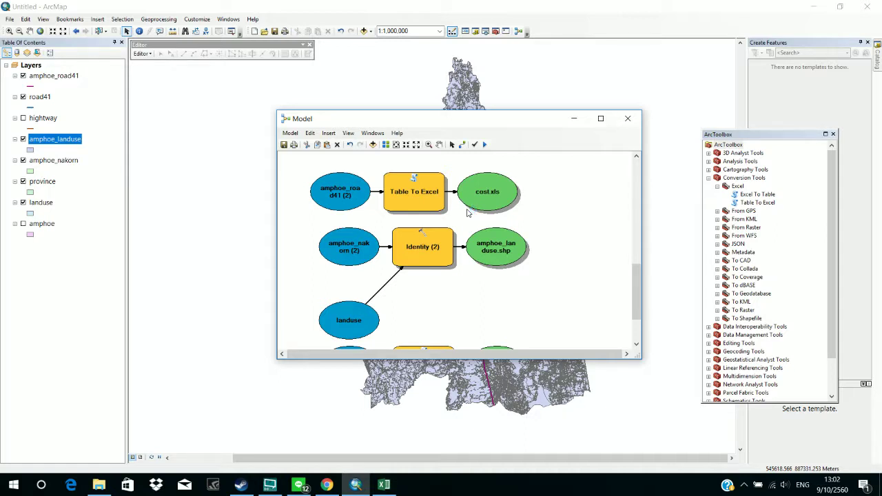
pyautogui.click(434, 196)
pyautogui.scroll(3, 435, 199)
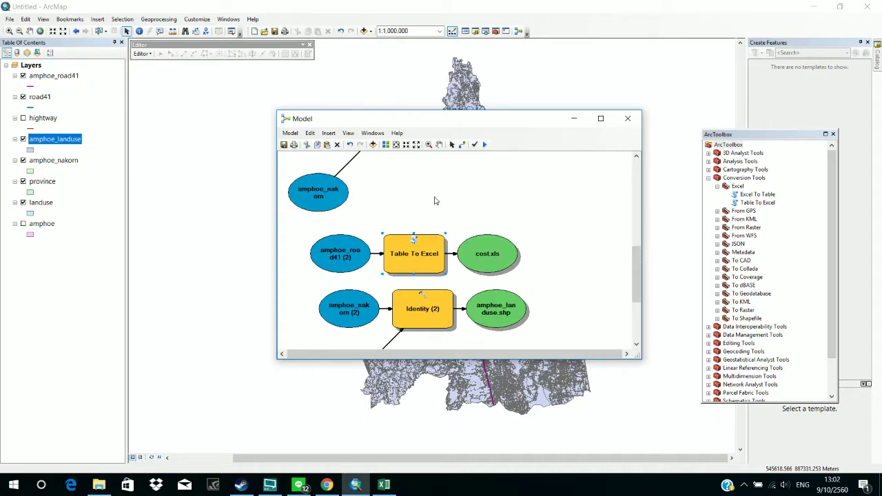
pyautogui.scroll(-5, 434, 201)
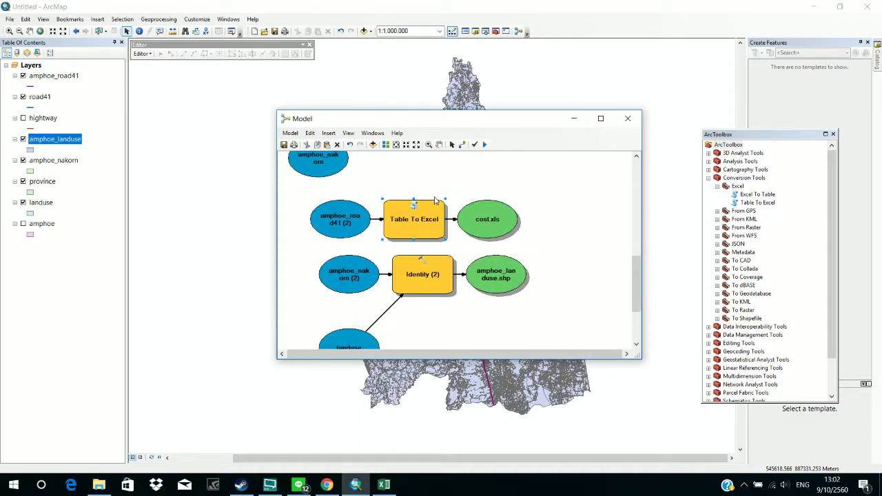
pyautogui.scroll(-3, 434, 199)
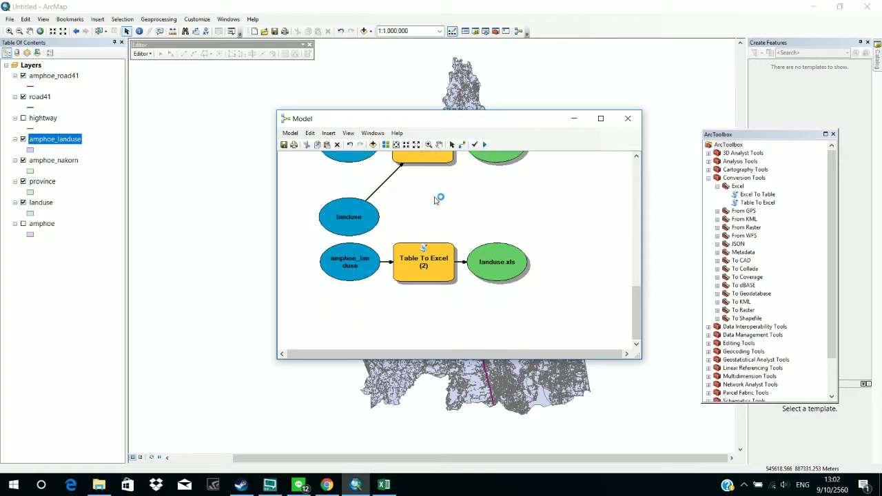
pyautogui.scroll(4, 435, 200)
pyautogui.scroll(2, 435, 199)
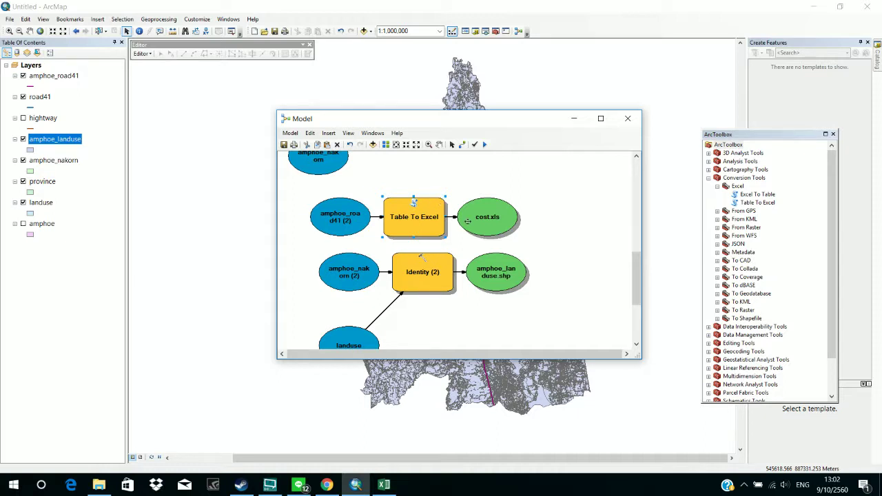
pyautogui.scroll(-3, 545, 248)
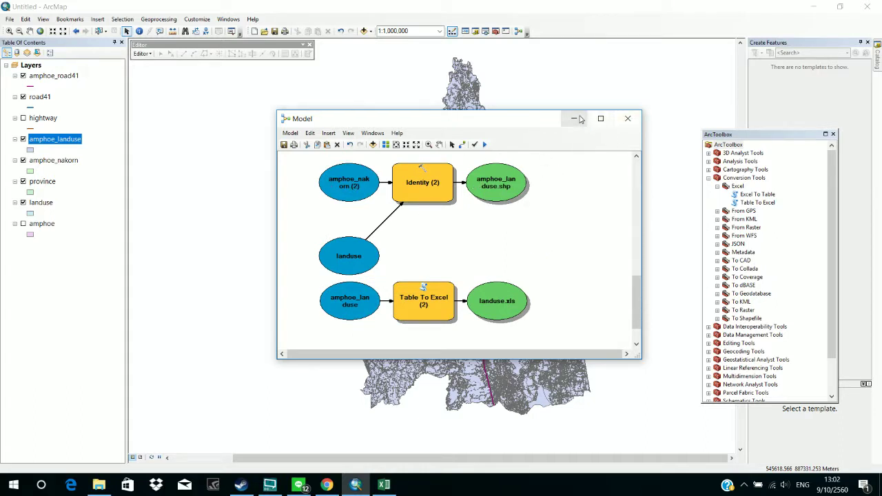
pyautogui.click(62, 140)
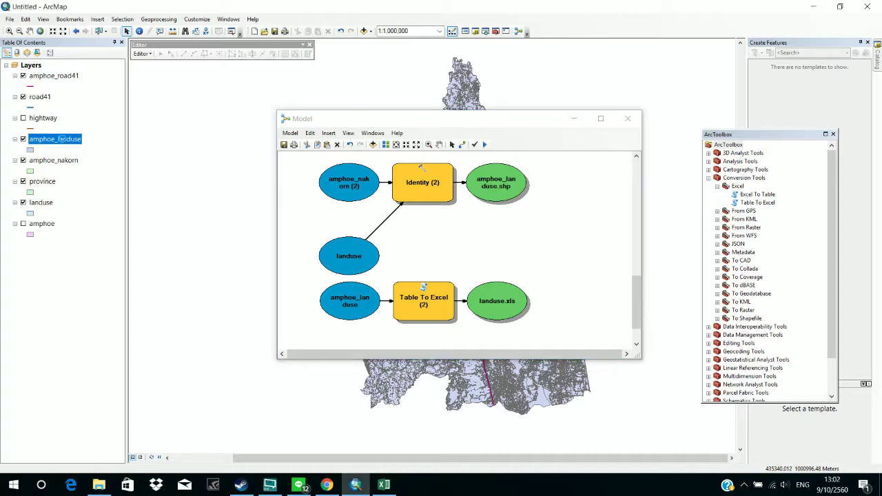
pyautogui.rightClick(60, 139)
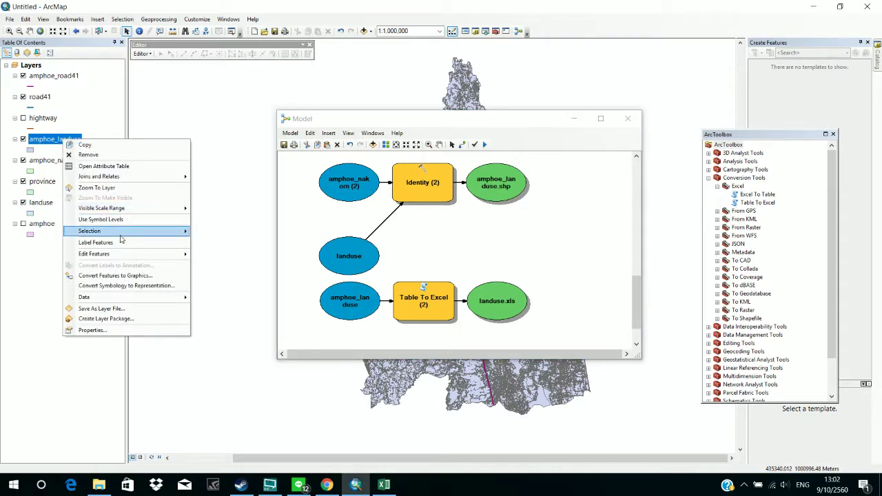
pyautogui.click(91, 330)
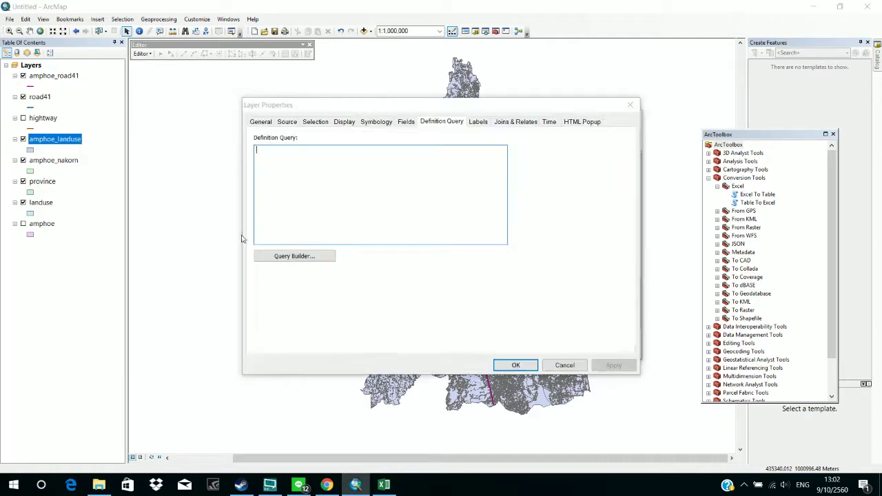
pyautogui.click(631, 105)
pyautogui.rightClick(73, 140)
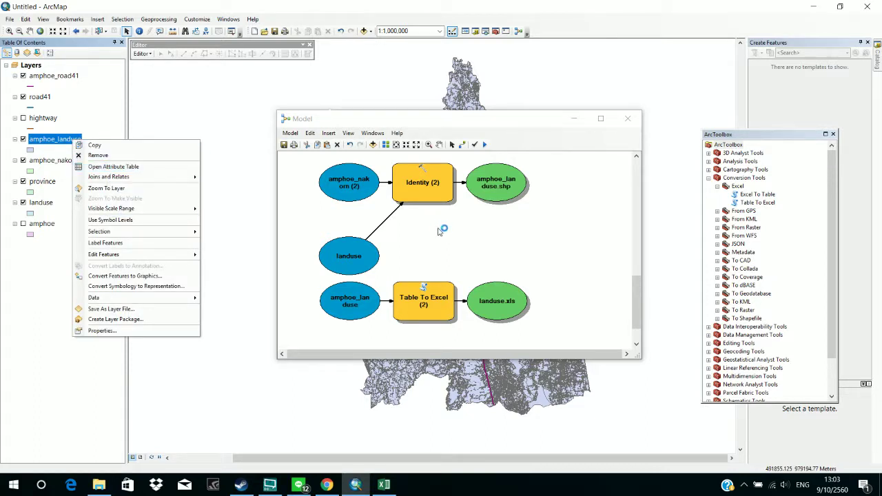
pyautogui.click(438, 233)
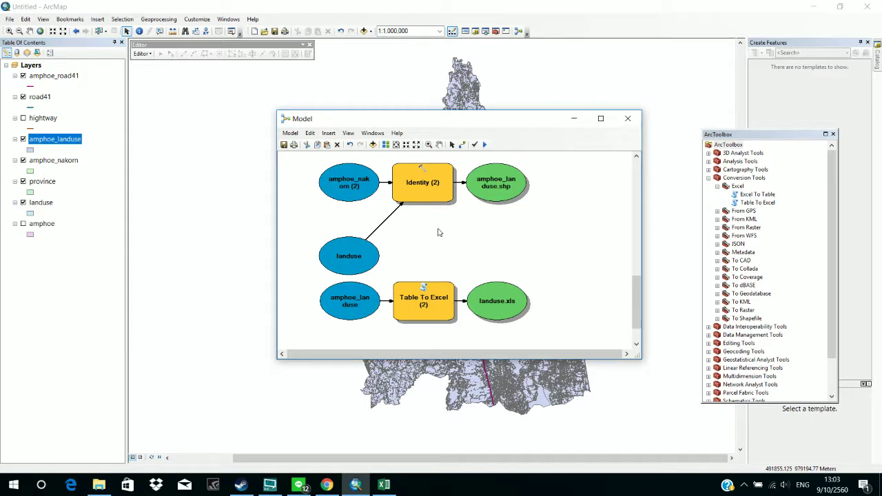
# Step: Open the attribute table of the amphoe_nakorn layer and locate its AREA field
pyautogui.rightClick(44, 162)
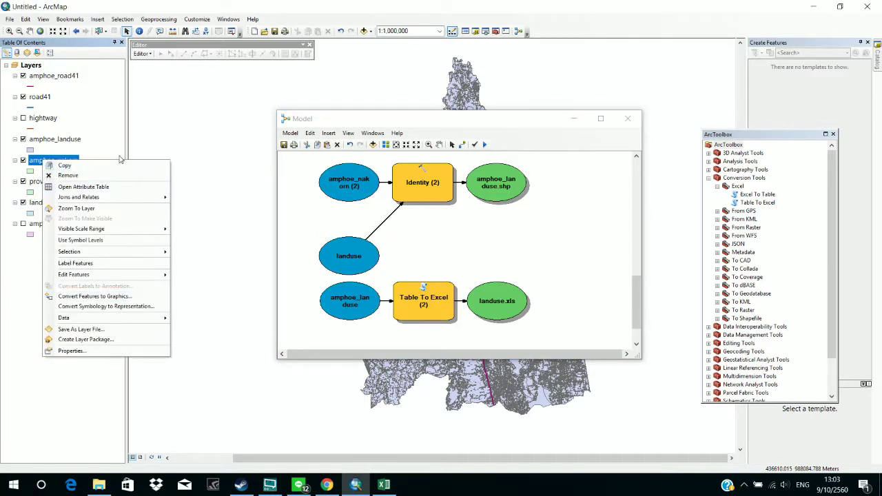
pyautogui.click(116, 187)
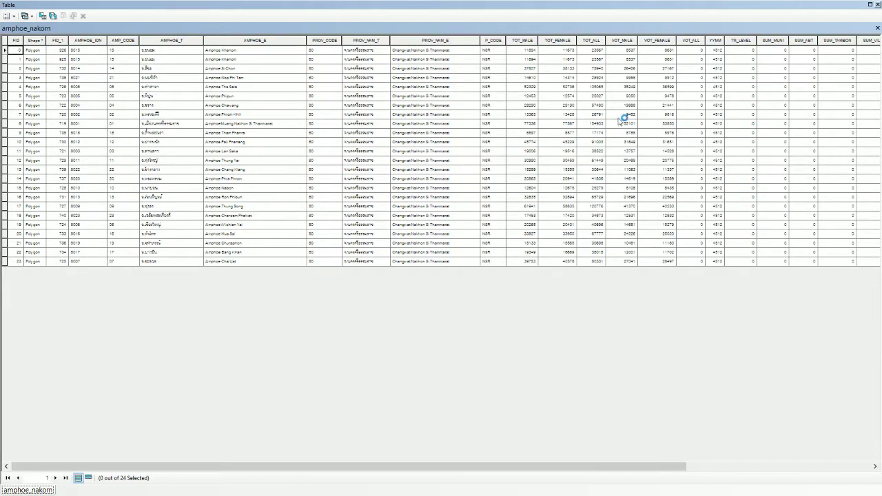
pyautogui.hscroll(1, 632, 122)
pyautogui.hscroll(2, 632, 122)
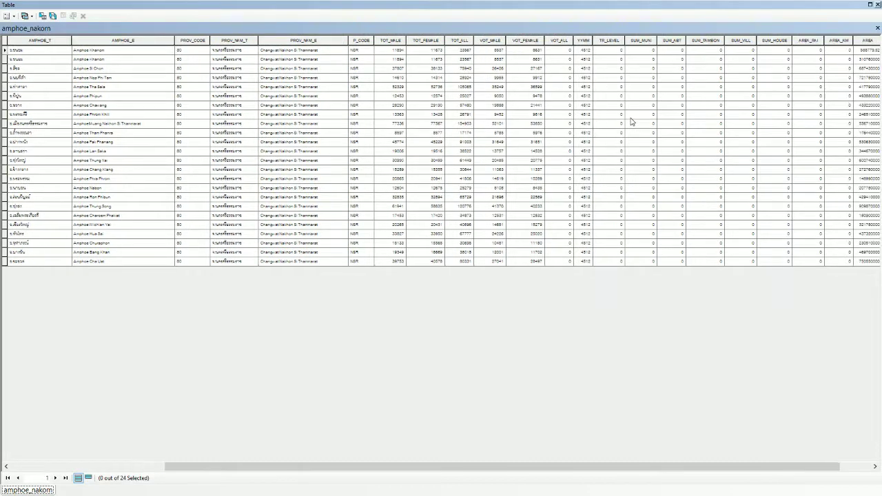
pyautogui.click(867, 40)
pyautogui.rightClick(866, 41)
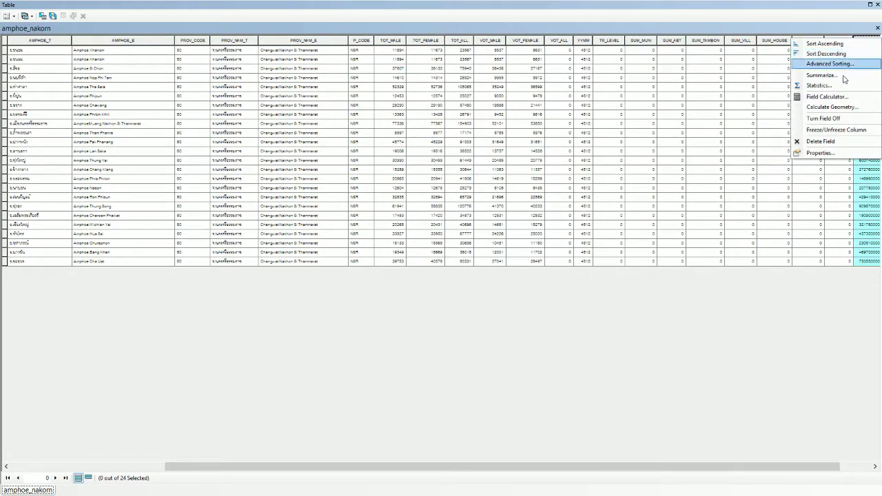
pyautogui.click(744, 432)
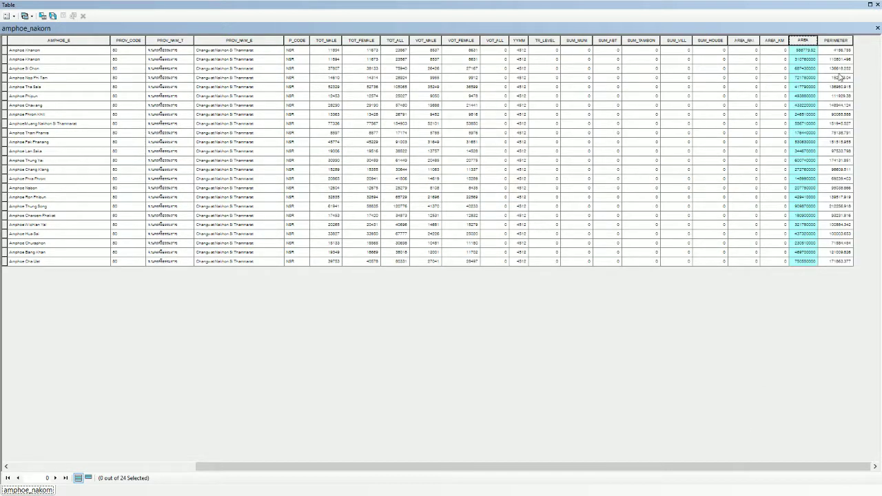
pyautogui.rightClick(812, 45)
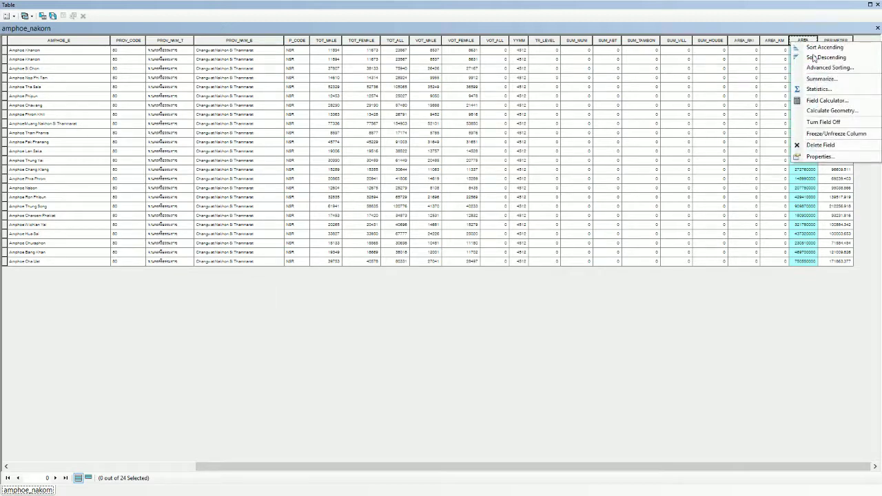
pyautogui.click(813, 103)
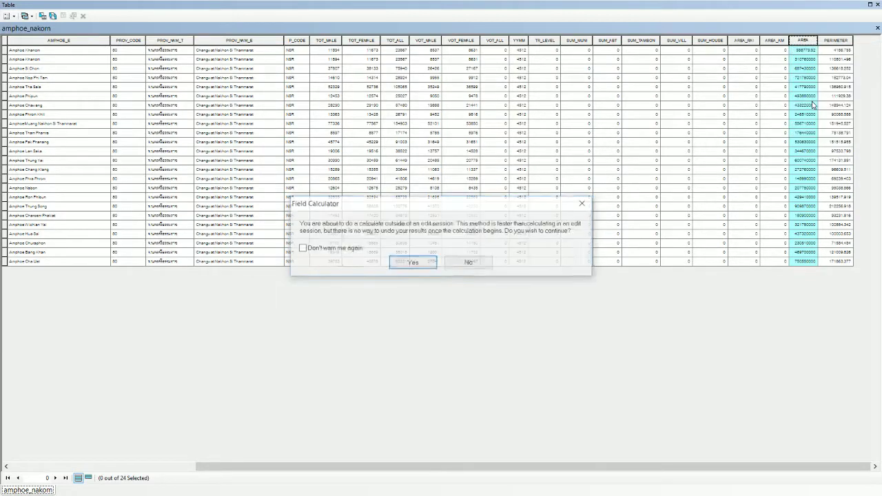
pyautogui.click(413, 267)
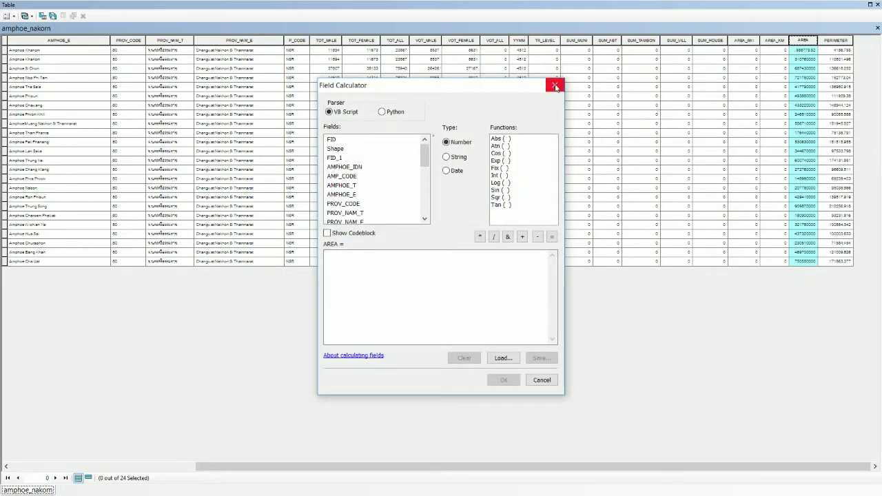
pyautogui.click(555, 84)
# Step: Calculate the AREA field's geometry as area in square meters using the data source's coordinate system, and close the amphoe_nakorn table
pyautogui.rightClick(800, 42)
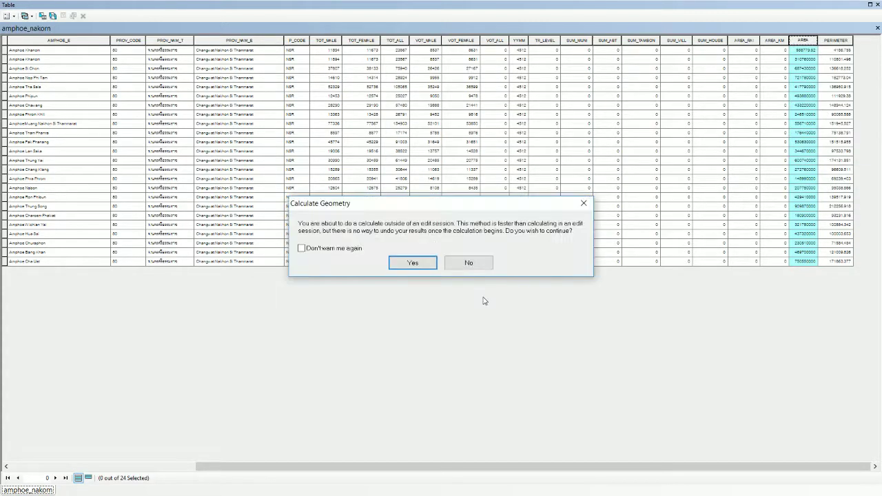
pyautogui.click(414, 263)
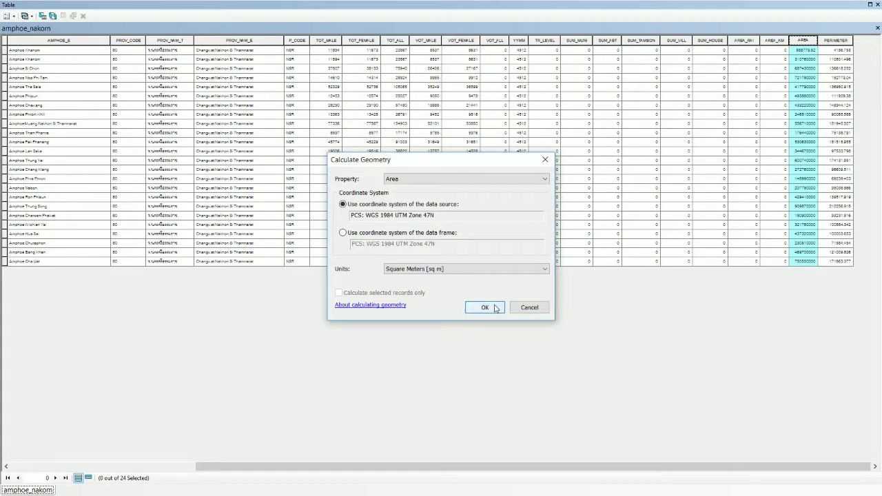
pyautogui.click(496, 308)
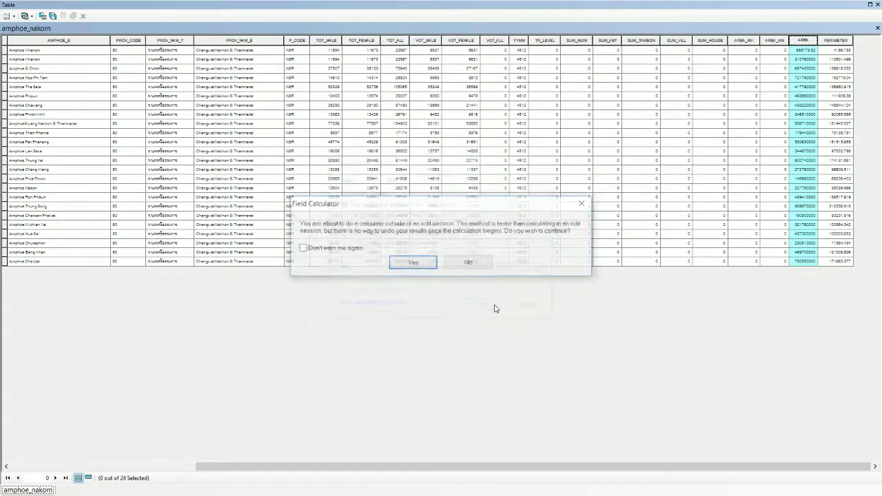
pyautogui.click(408, 267)
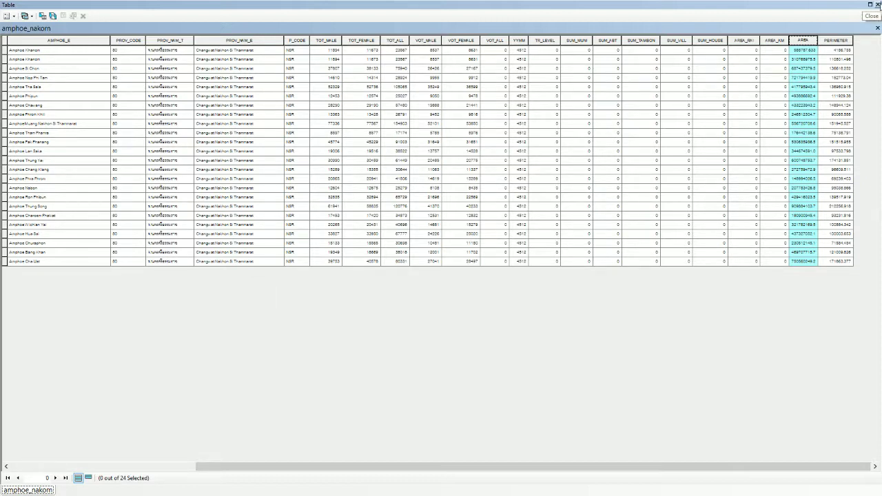
pyautogui.click(877, 5)
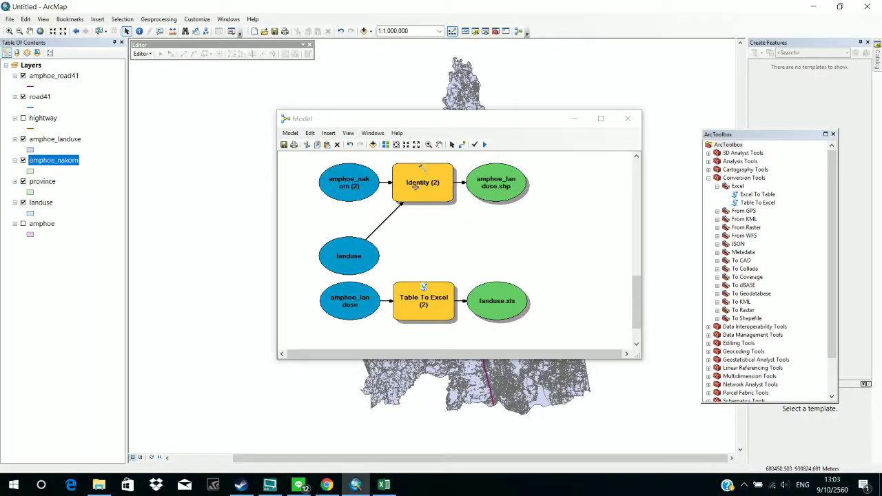
# Step: Open the attribute table of the amphoe_landuse layer and bring its AREA and land use fields into view
pyautogui.click(72, 143)
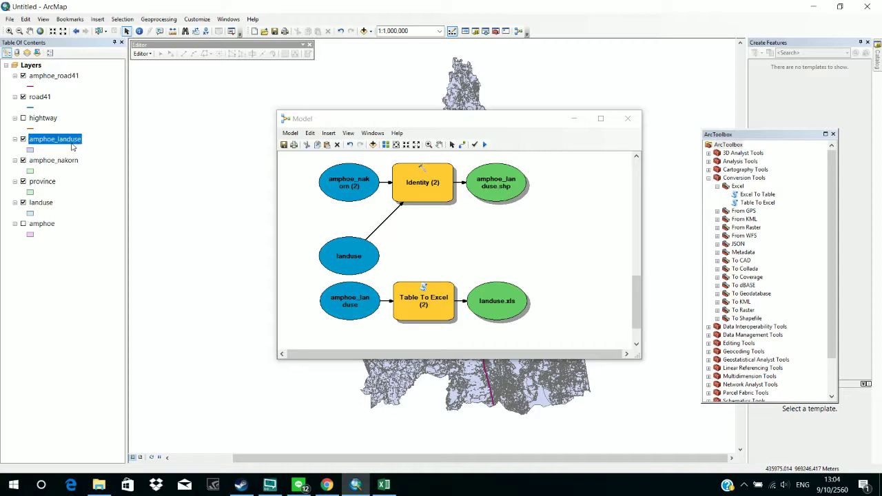
pyautogui.rightClick(72, 143)
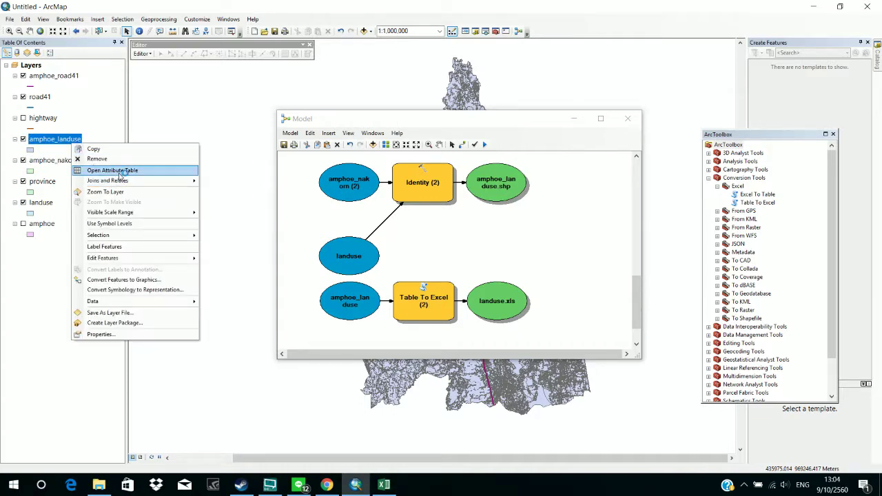
pyautogui.click(113, 171)
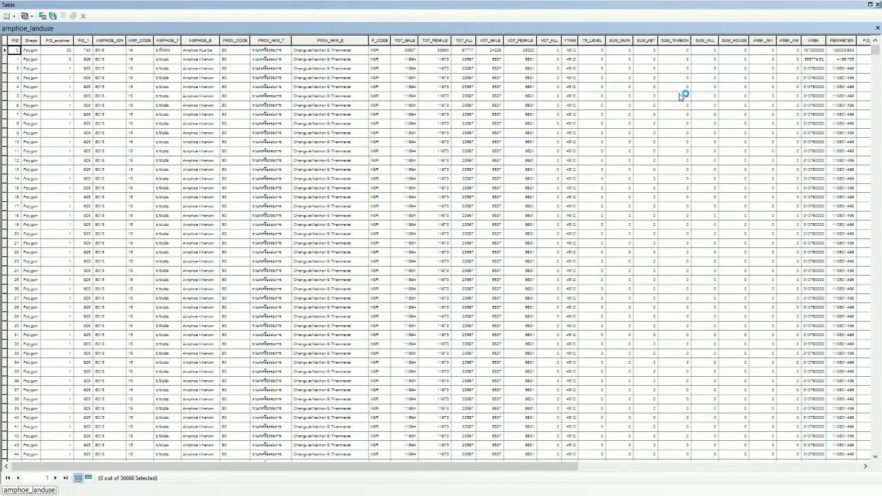
pyautogui.hscroll(5, 680, 97)
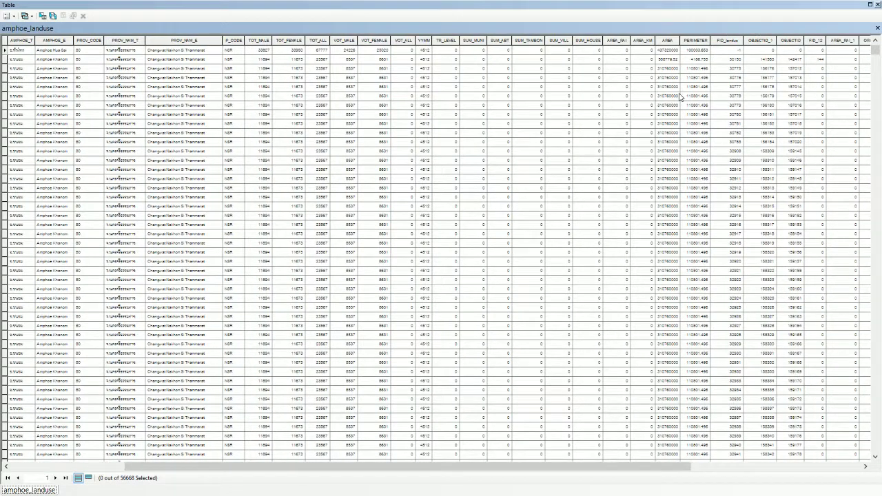
pyautogui.hscroll(5, 680, 96)
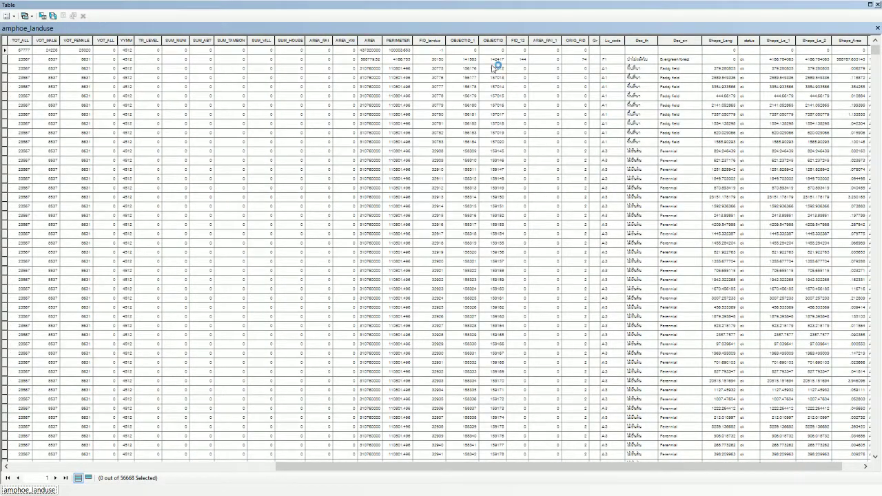
pyautogui.click(372, 41)
pyautogui.rightClick(372, 41)
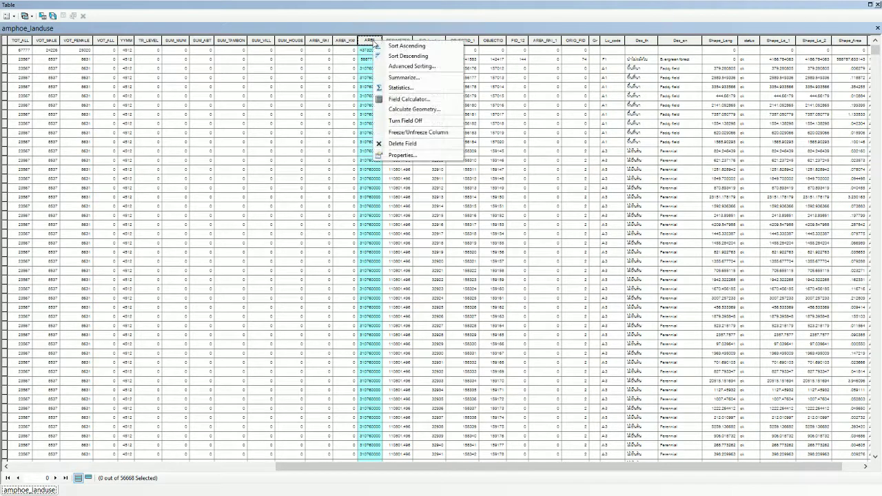
pyautogui.click(427, 102)
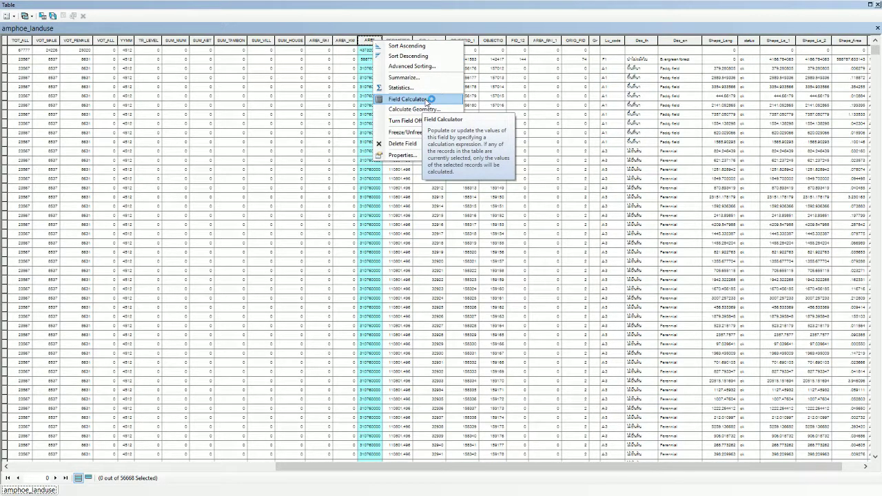
pyautogui.click(426, 101)
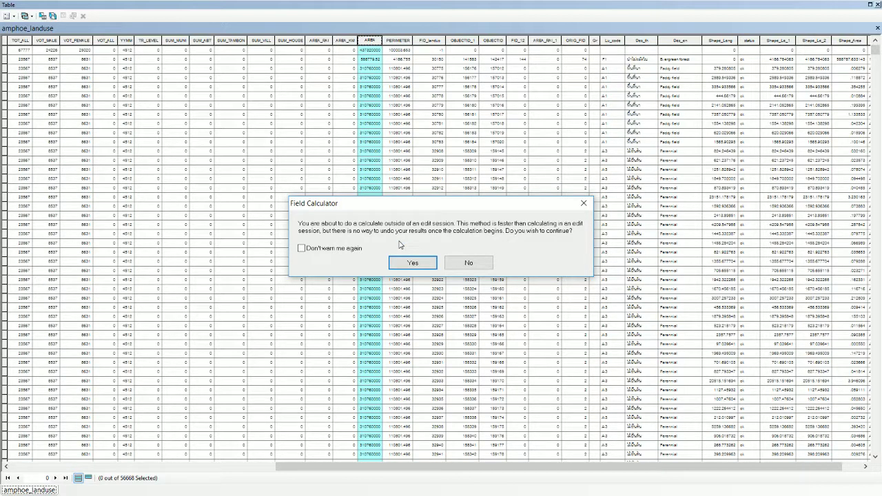
pyautogui.click(489, 267)
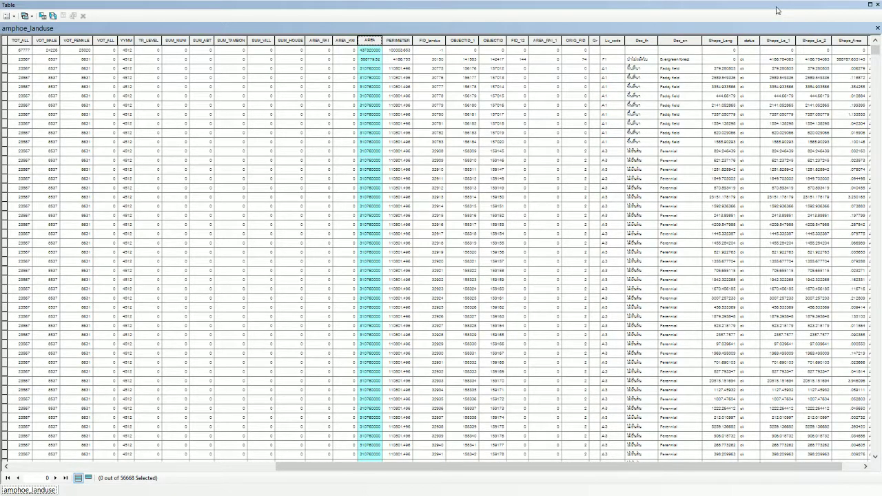
# Step: Switch to Steam and launch NARUTO SHIPPUDEN: Ultimate Ninja STORM 4, closing the program and relaunching it whenever it stops working
pyautogui.hotkey('alt', 'Tab')
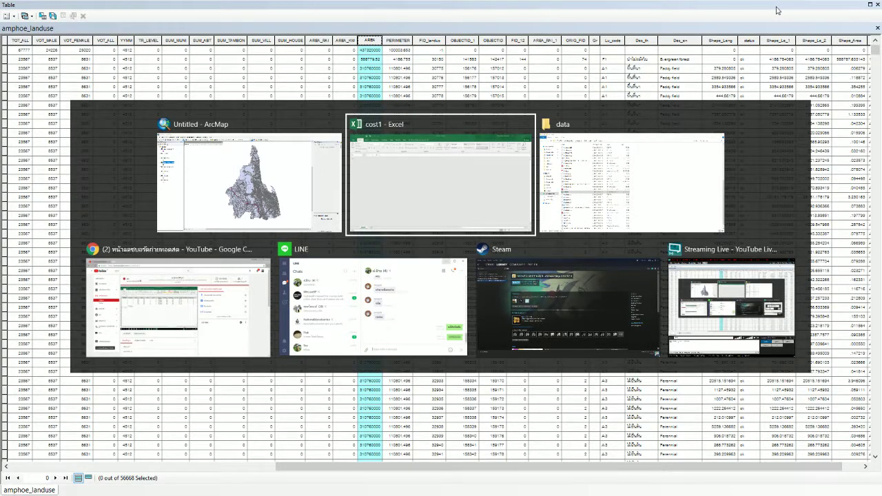
pyautogui.press('Tab')
pyautogui.press('Tab')
pyautogui.press('Tab')
pyautogui.press('Tab')
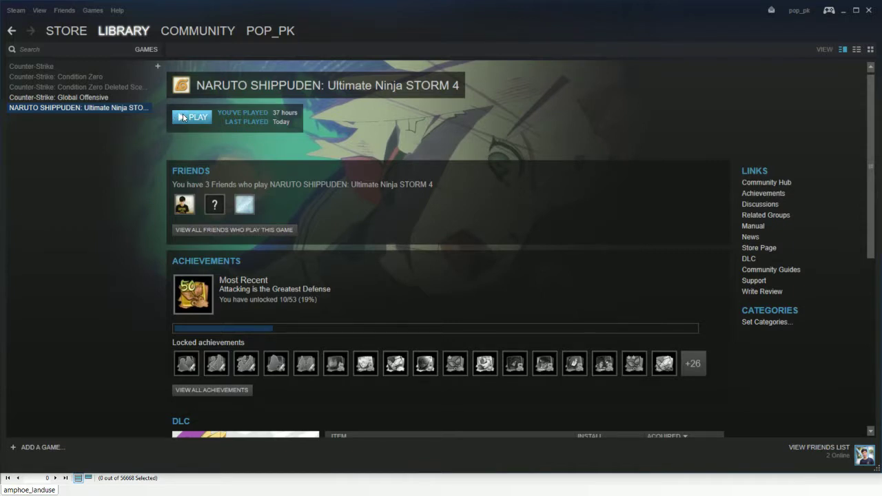
pyautogui.click(184, 117)
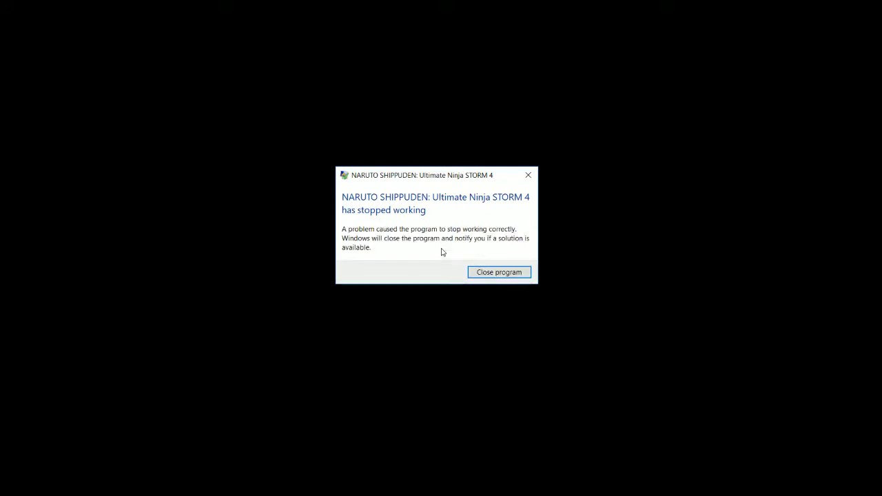
pyautogui.click(492, 273)
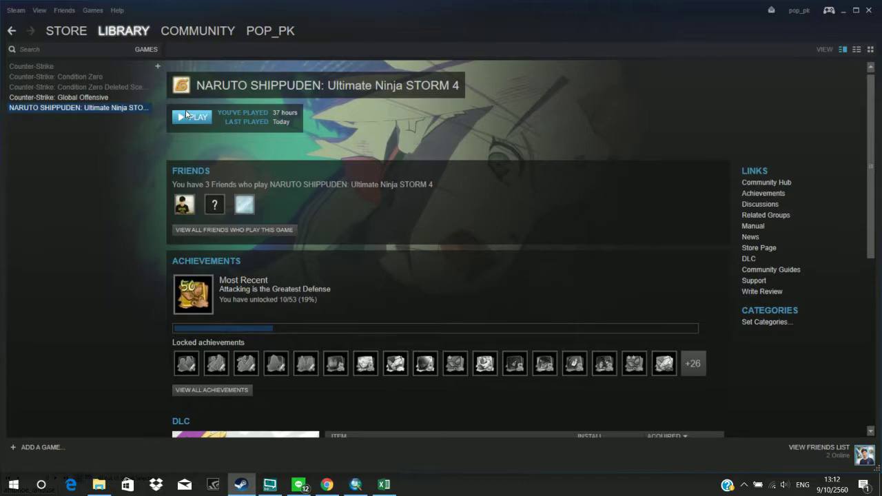
pyautogui.click(186, 115)
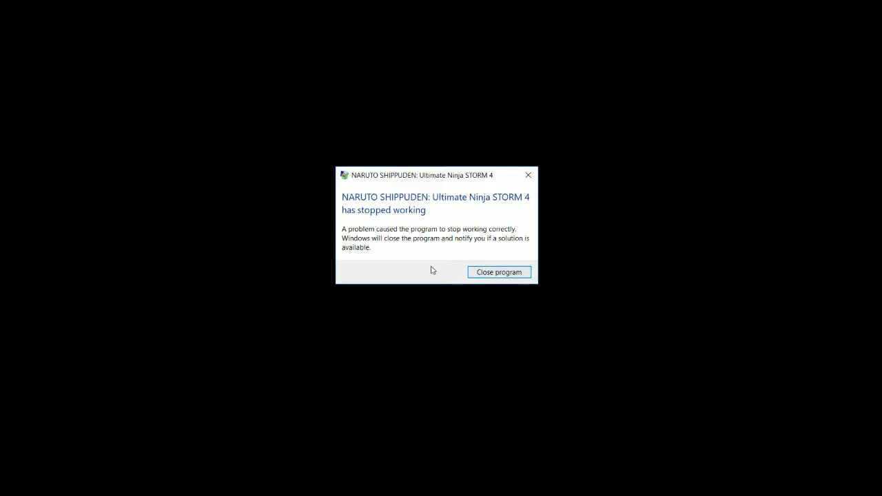
pyautogui.click(480, 275)
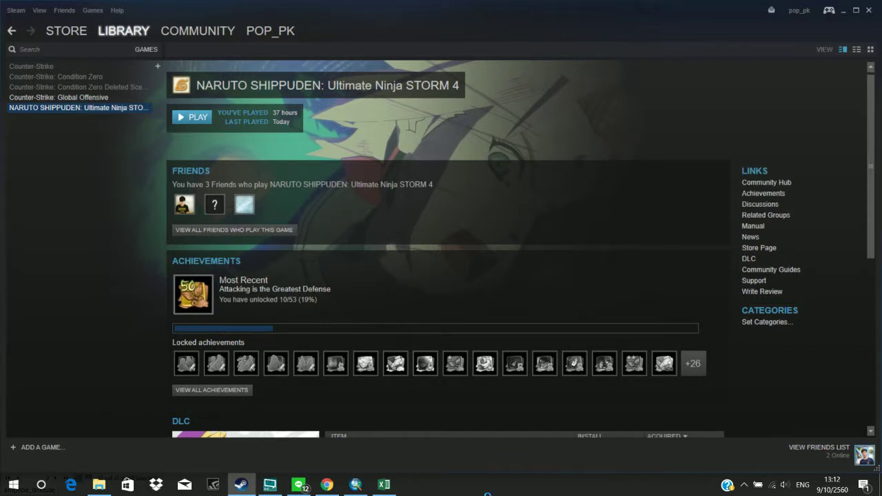
pyautogui.click(203, 126)
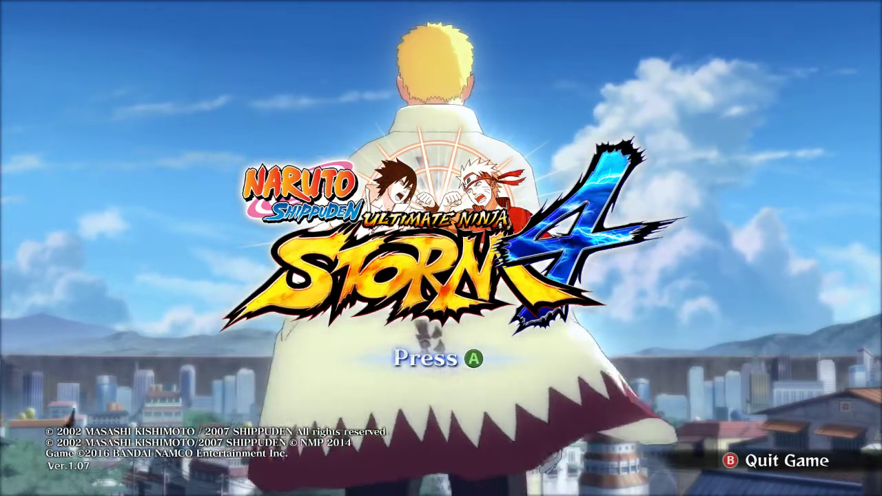
pyautogui.press('Return')
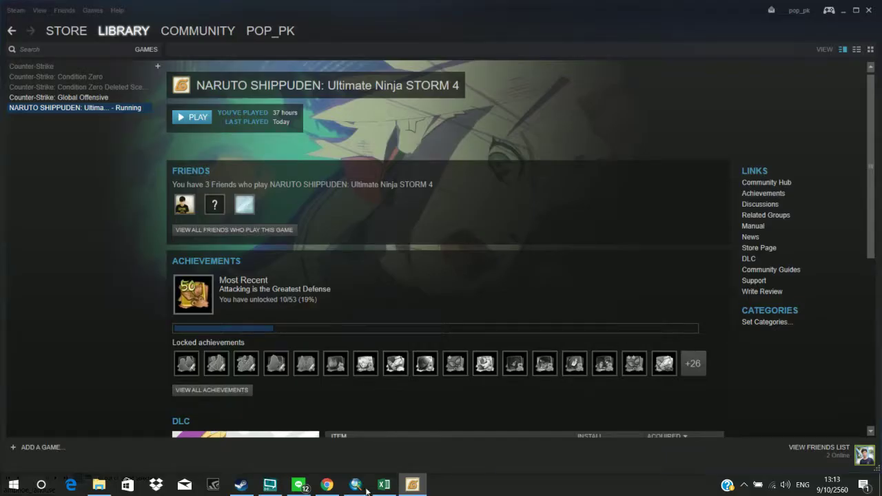
# Step: Switch from Steam back to the amphoe_landuse attribute table in ArcMap
pyautogui.press('super')
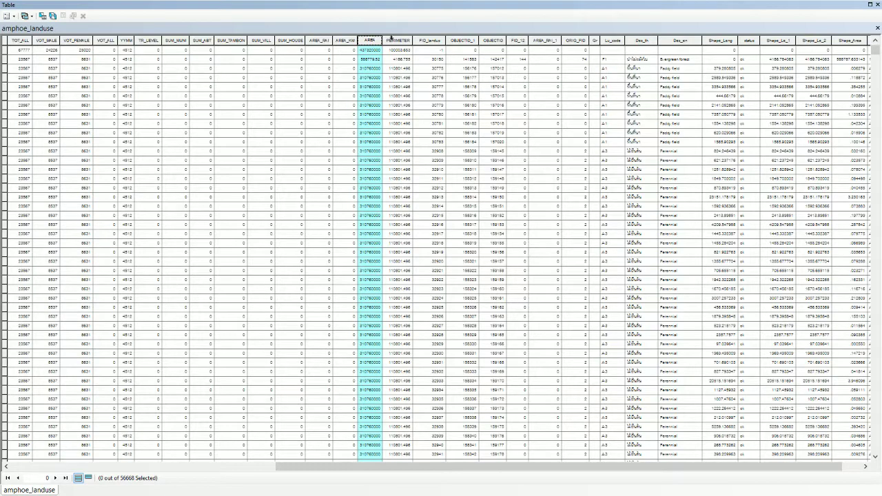
pyautogui.rightClick(379, 43)
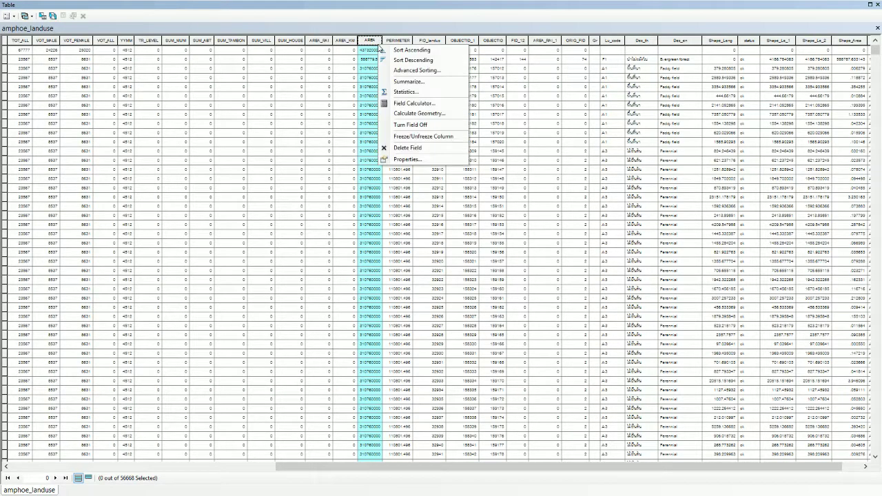
pyautogui.click(393, 103)
pyautogui.click(413, 265)
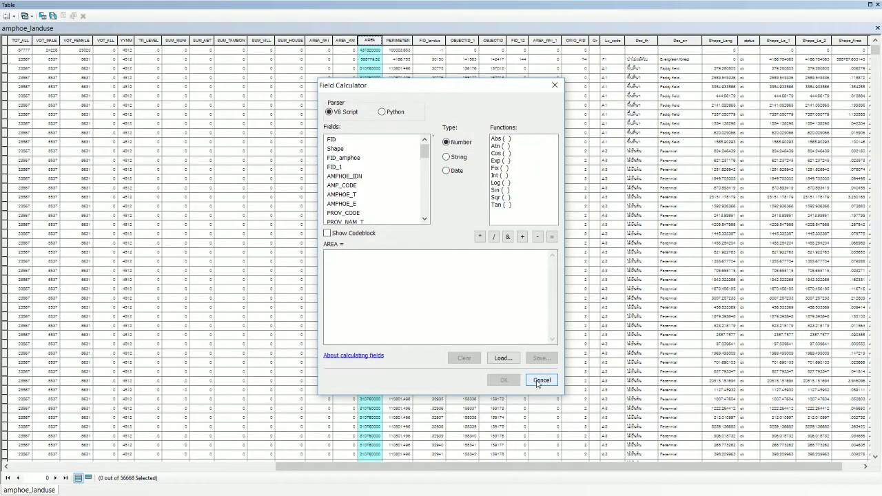
pyautogui.click(538, 380)
# Step: Try to calculate the amphoe_landuse AREA field's geometry as area in square meters using the data source's coordinate system
pyautogui.click(374, 43)
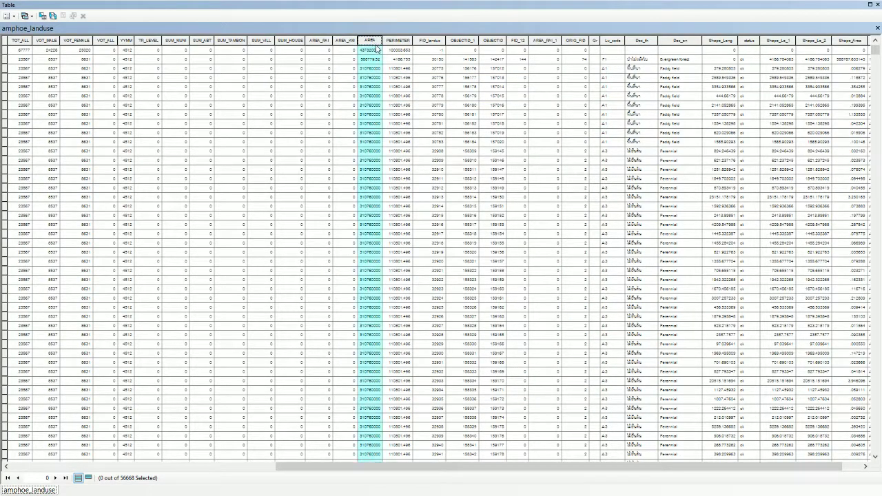
pyautogui.rightClick(383, 42)
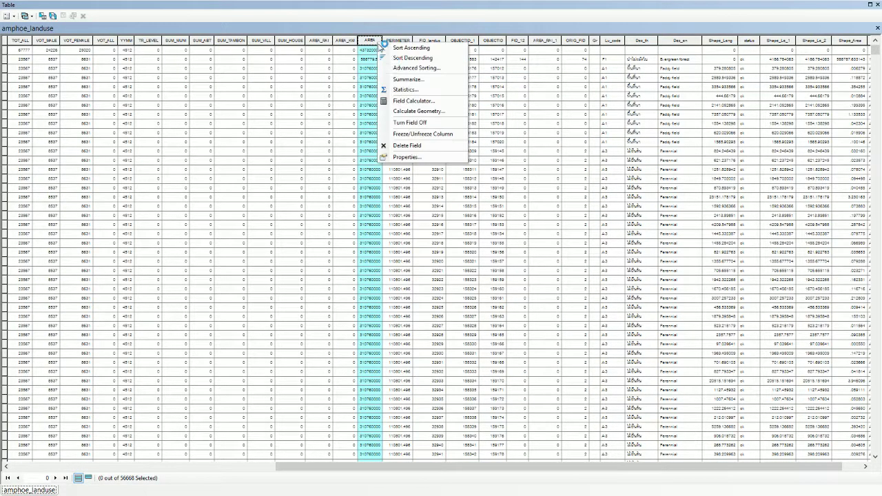
pyautogui.click(432, 112)
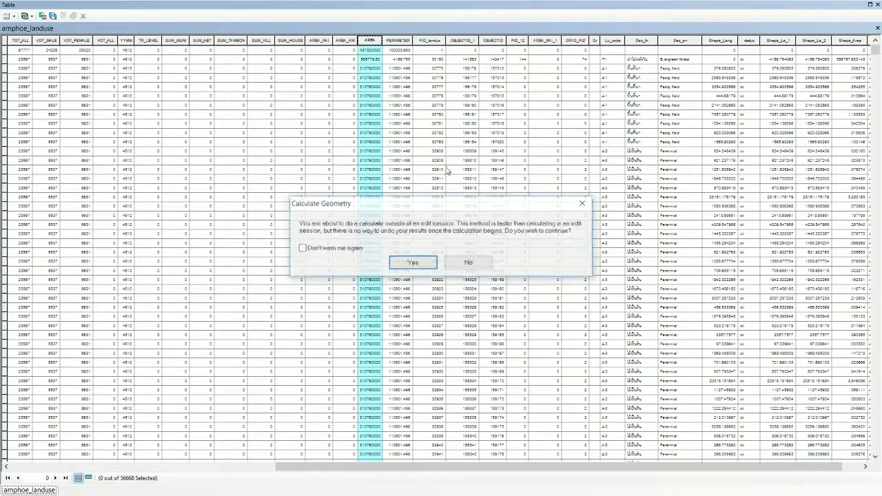
pyautogui.click(413, 261)
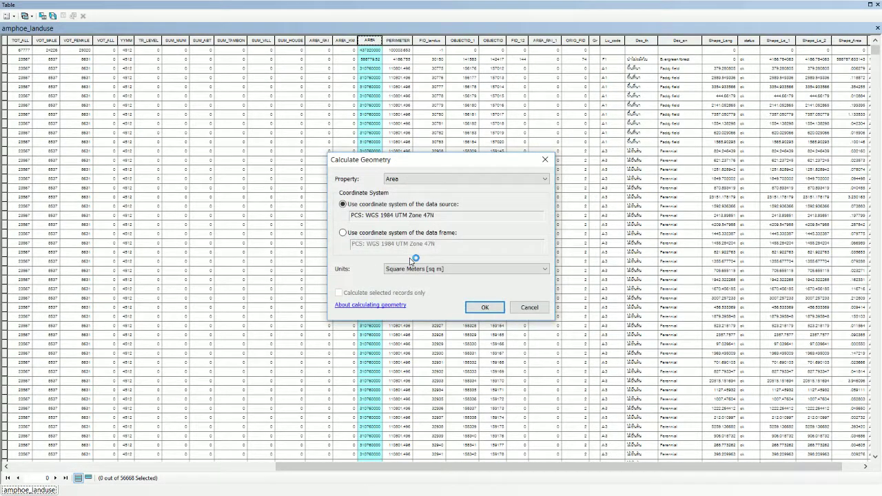
pyautogui.click(479, 304)
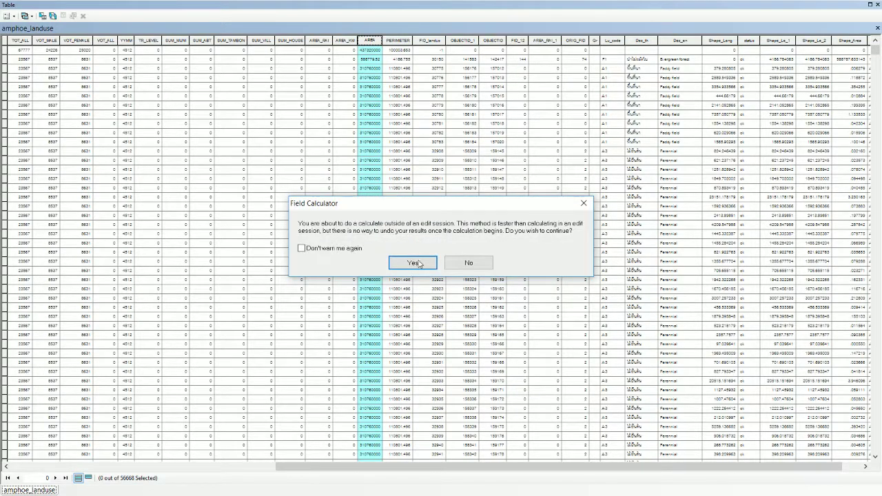
pyautogui.click(414, 263)
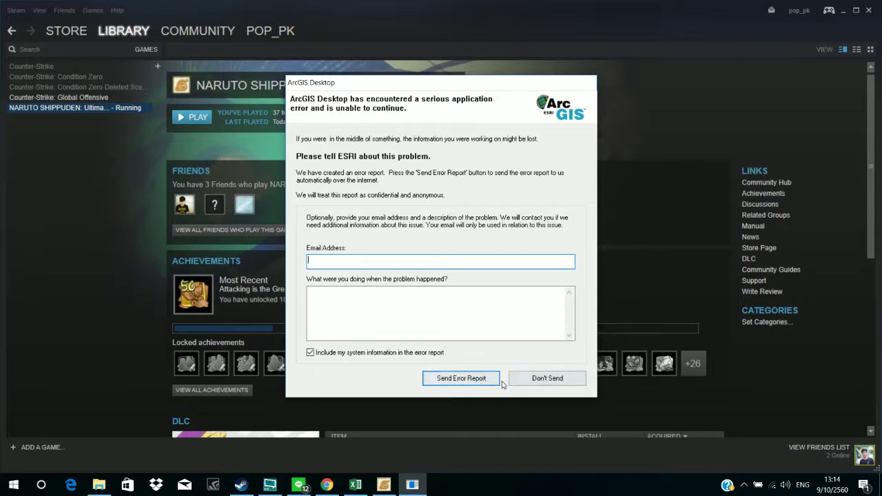
# Step: Dismiss the ArcGIS Desktop error dialog without sending a report and return to the Steam window
pyautogui.click(537, 380)
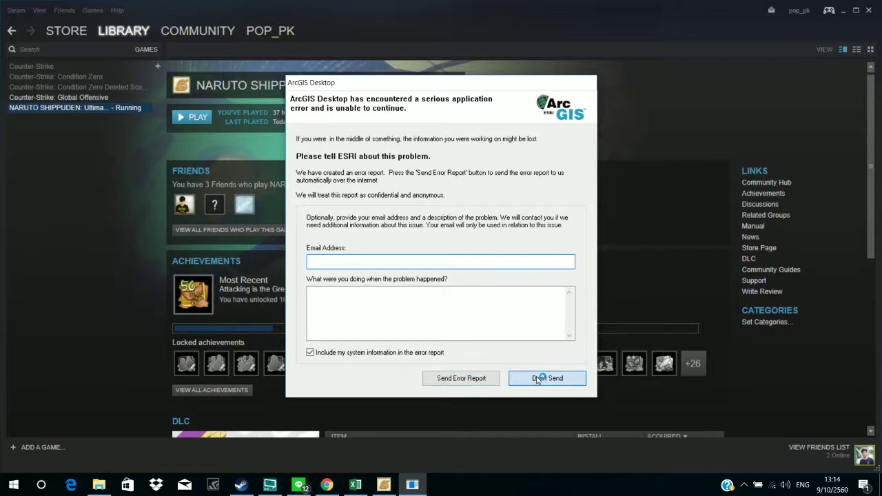
pyautogui.press('super')
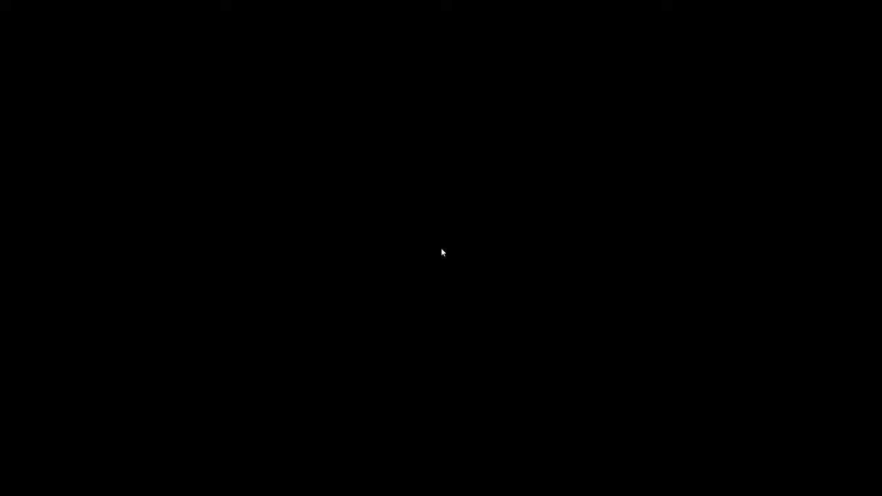
pyautogui.click(599, 174)
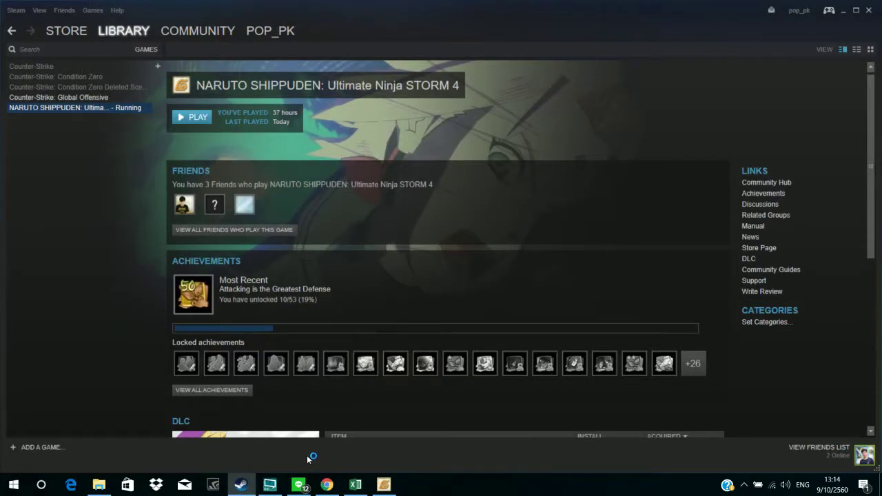
# Step: Switch to XSplit Broadcaster and show its list of outputs with the active YouTube Live stream
pyautogui.moveTo(107, 490)
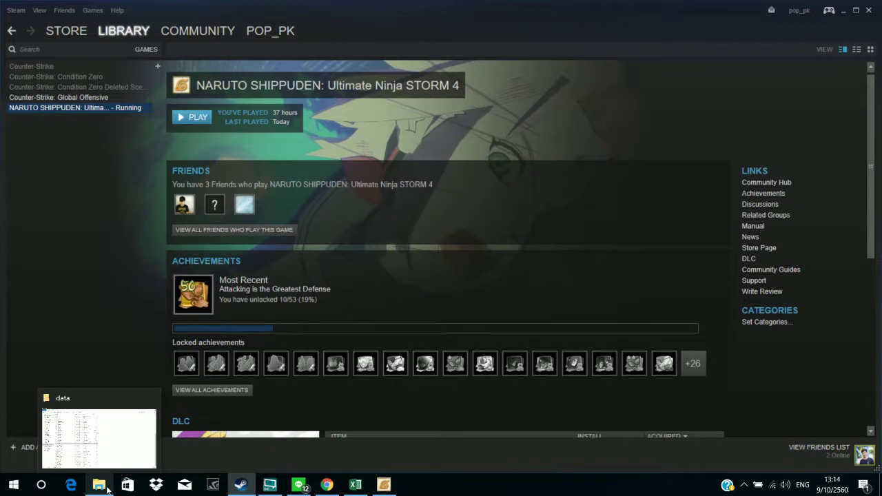
pyautogui.click(270, 484)
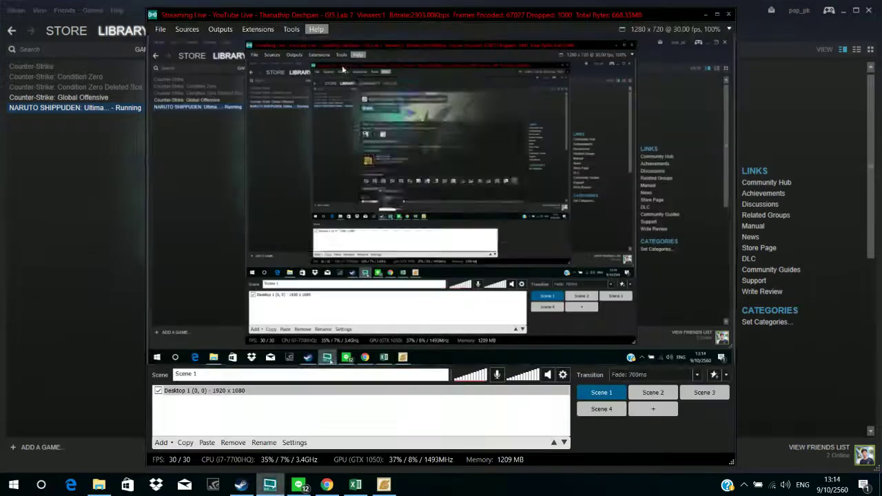
pyautogui.click(231, 31)
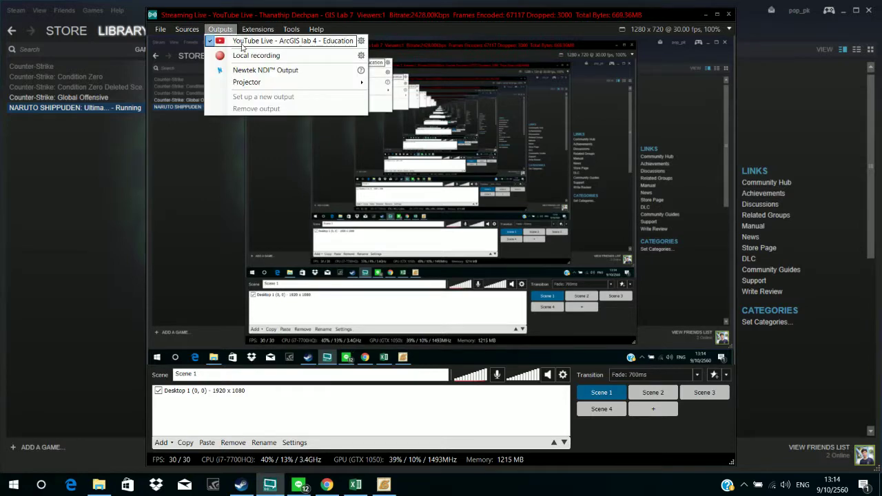